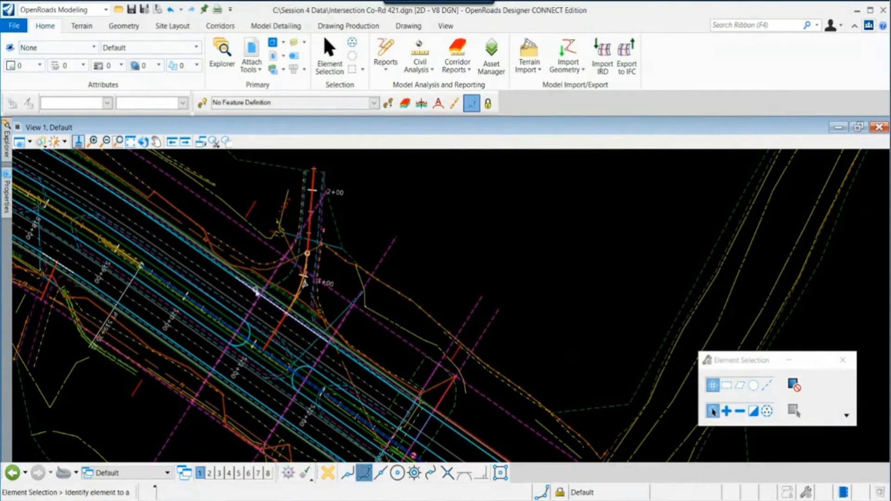
click(14, 25)
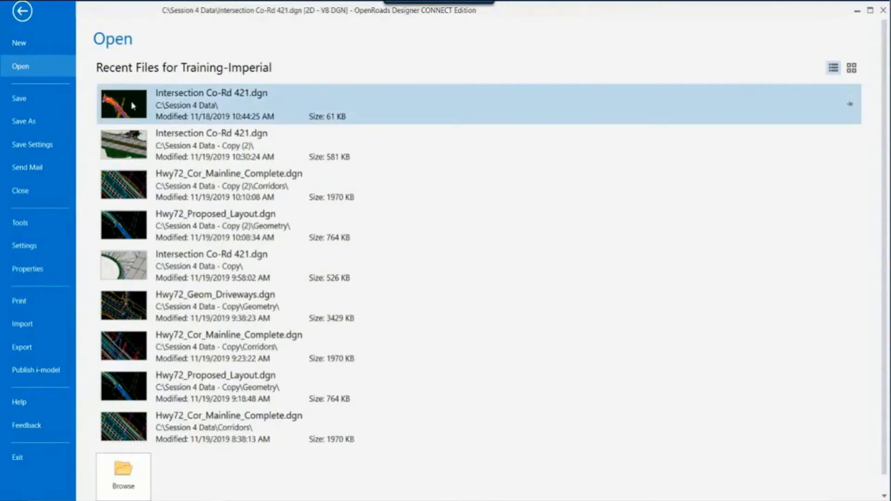
click(22, 11)
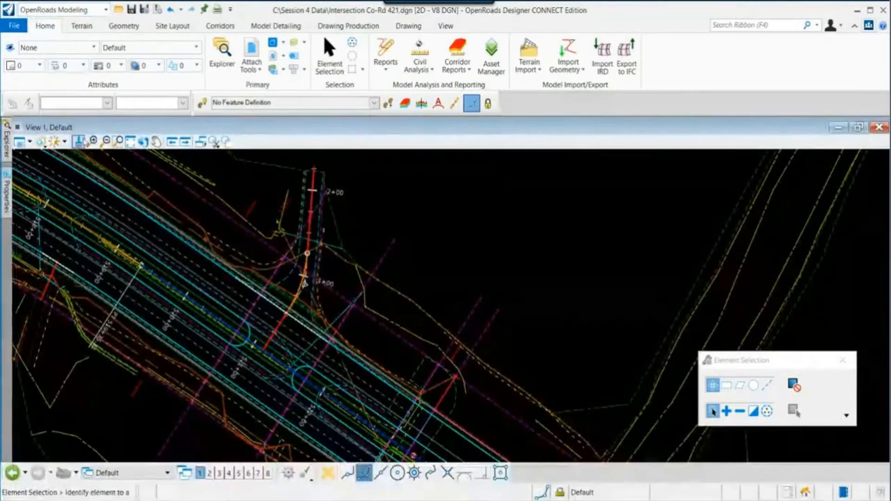
scroll(267, 281, down, 2)
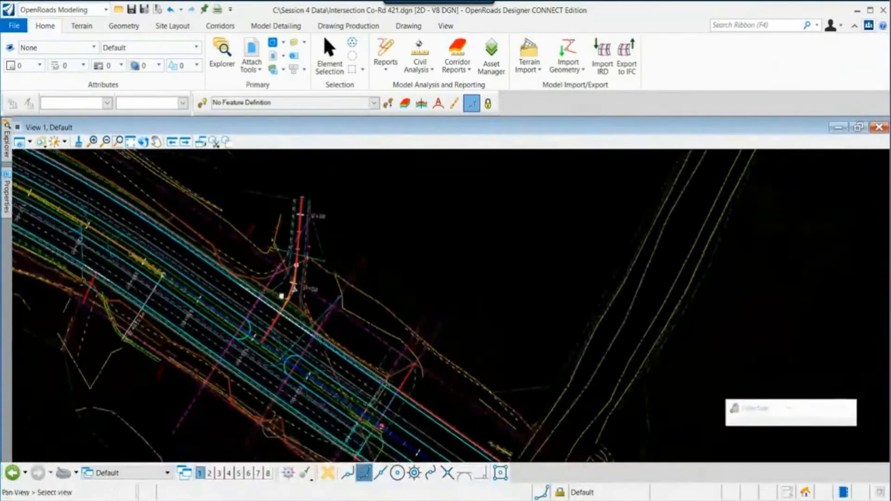
scroll(288, 327, up, 1)
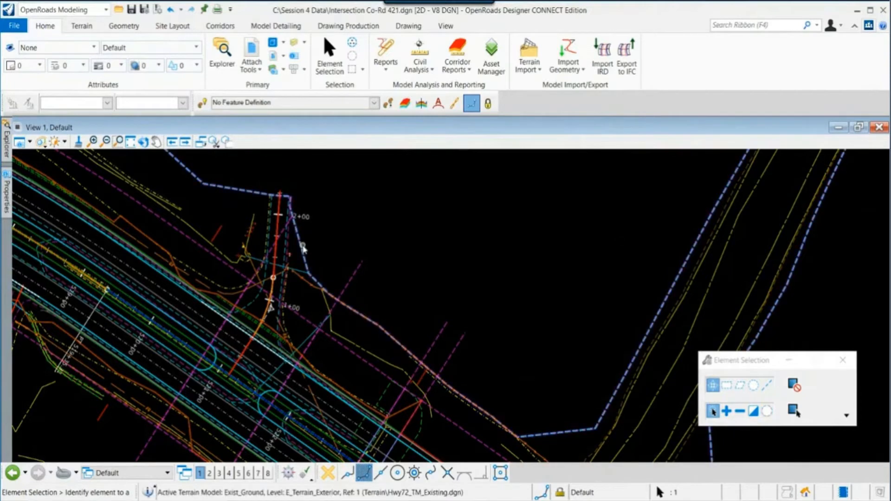
- Set the existing ground terrain model as the active terrain
mouse_move(302, 249)
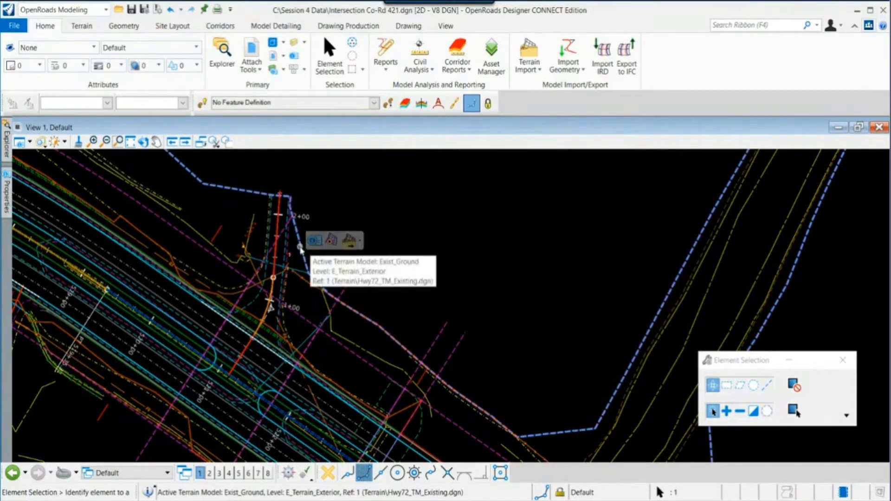
click(332, 246)
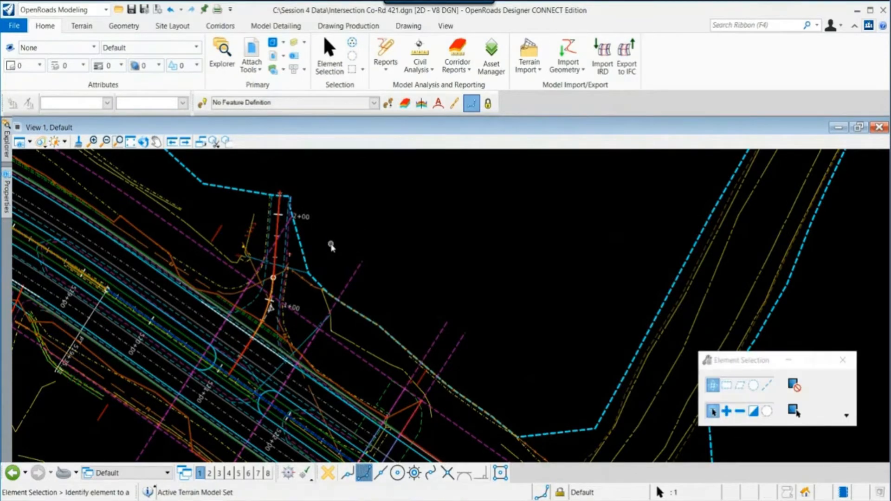
click(331, 245)
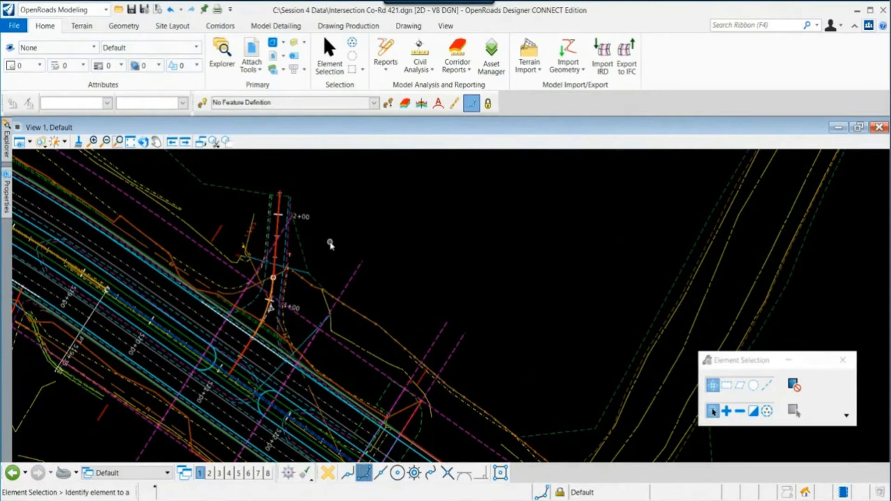
- Switch the window layout to two views showing plan and 3D
right_click(343, 228)
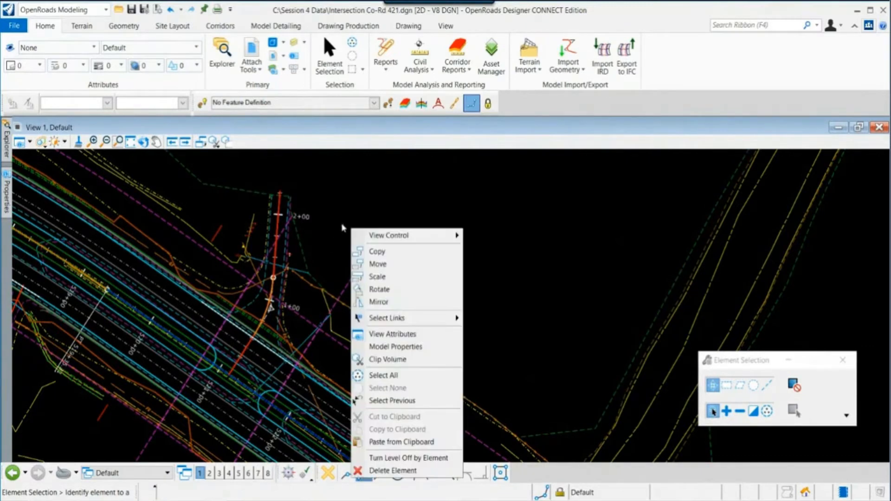
mouse_move(390, 236)
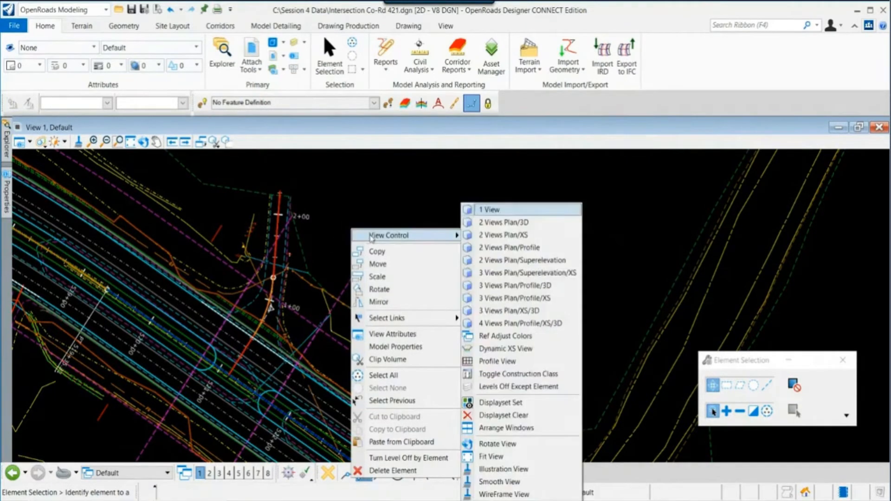
click(494, 234)
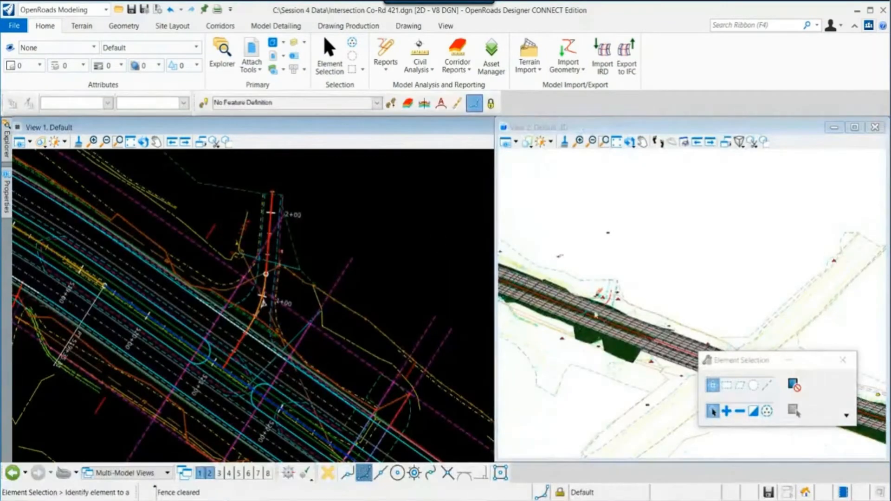
- Move the Element Selection dialog aside and arrange the plan and 3D views to fill the window
scroll(690, 351, up, 3)
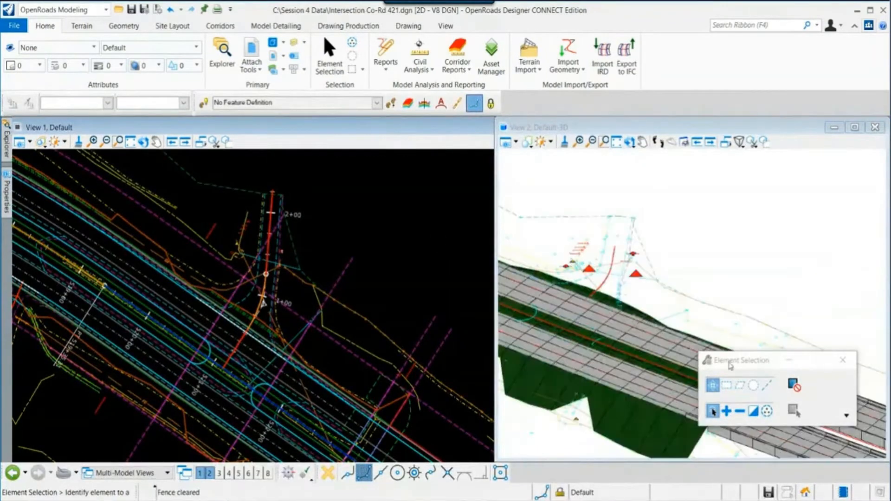
drag(730, 365, 426, 414)
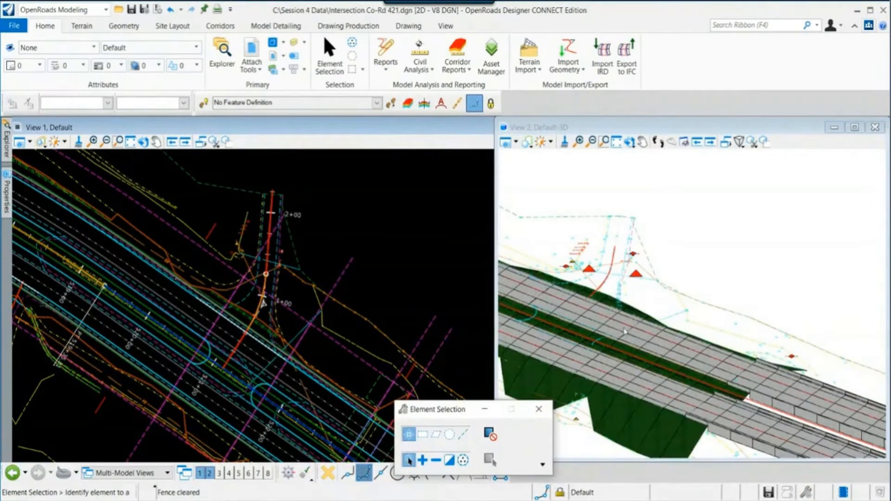
middle_drag(604, 325, 666, 324)
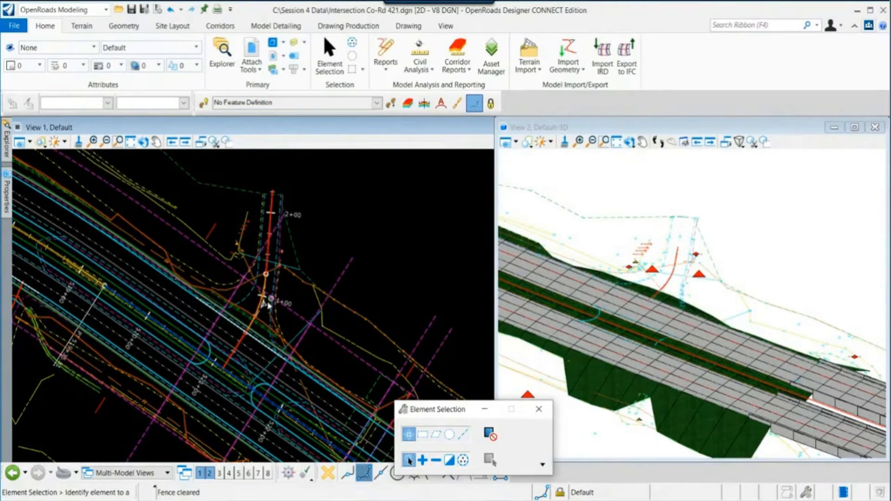
scroll(269, 305, up, 4)
scroll(279, 299, down, 2)
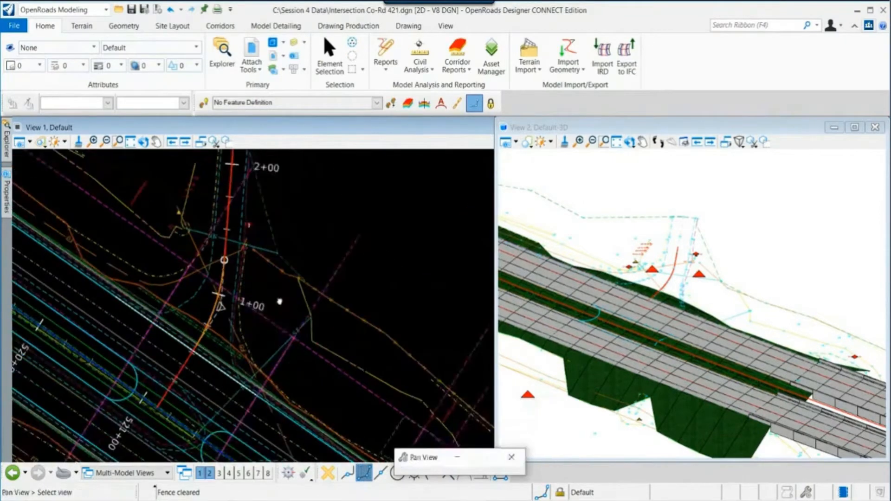
scroll(637, 315, up, 3)
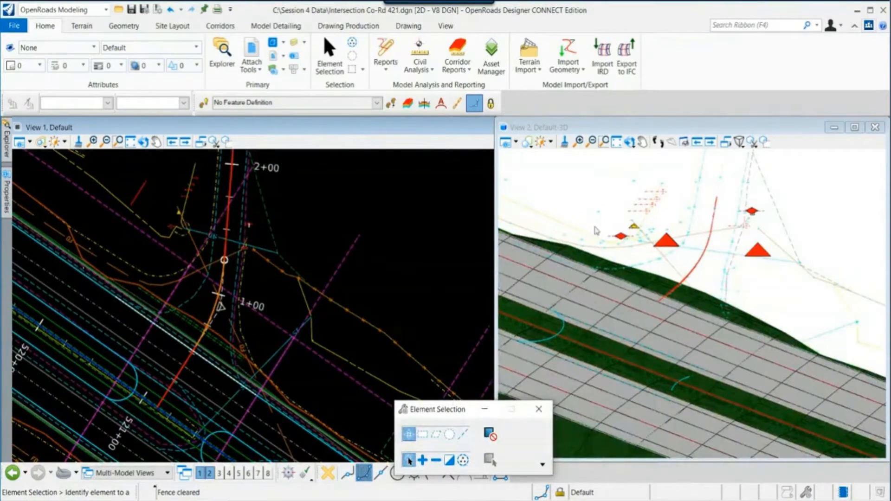
click(445, 25)
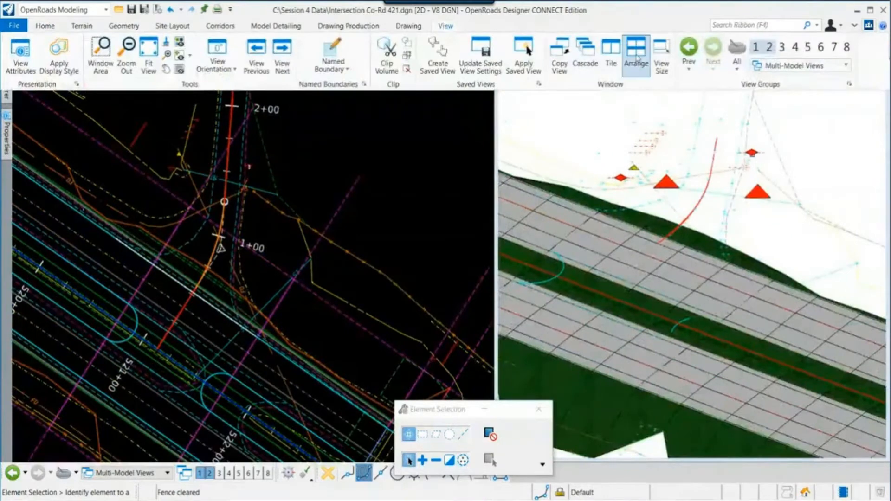
click(617, 60)
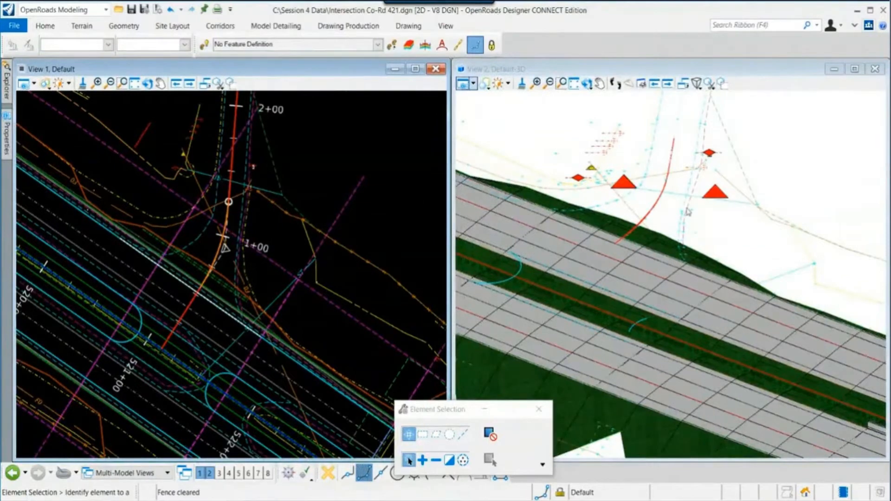
- Turn off the levels of the red triangle and diamond survey control markers in the 3D view
scroll(689, 210, up, 2)
right_click(742, 230)
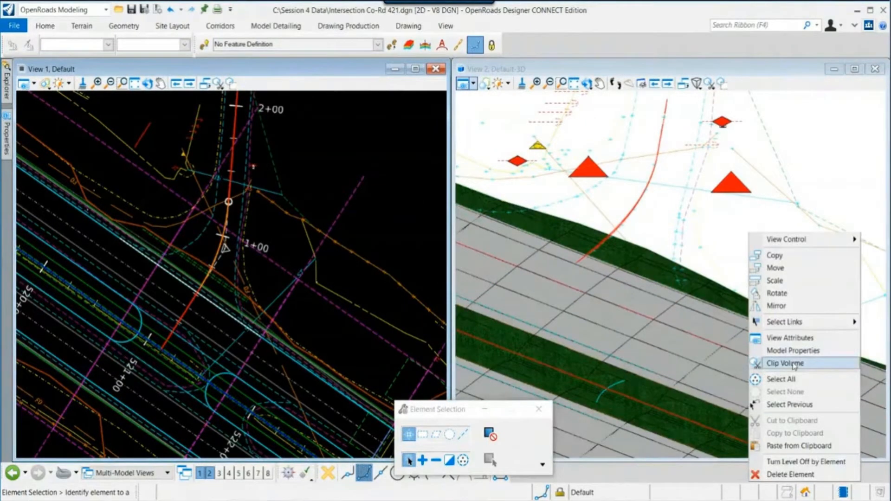
click(805, 462)
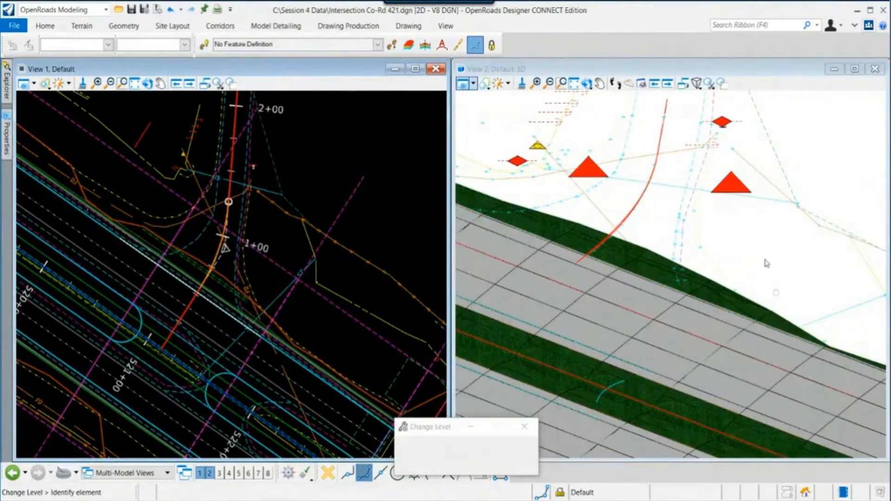
click(736, 183)
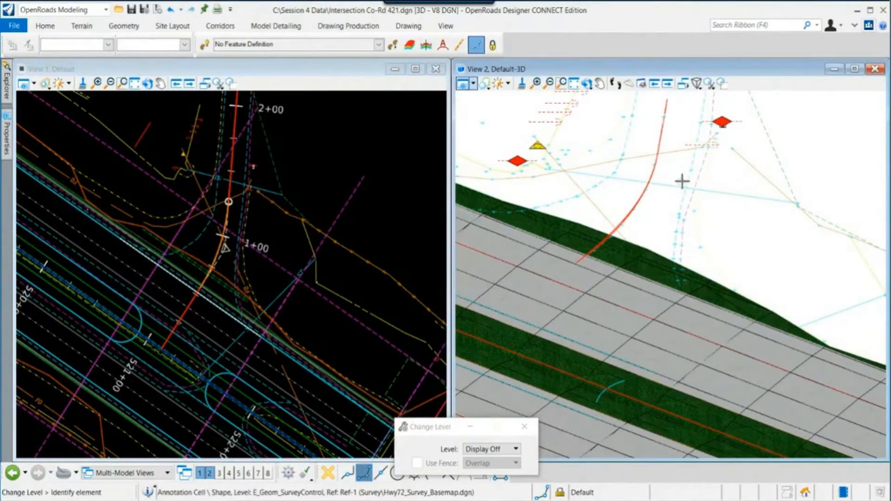
click(722, 123)
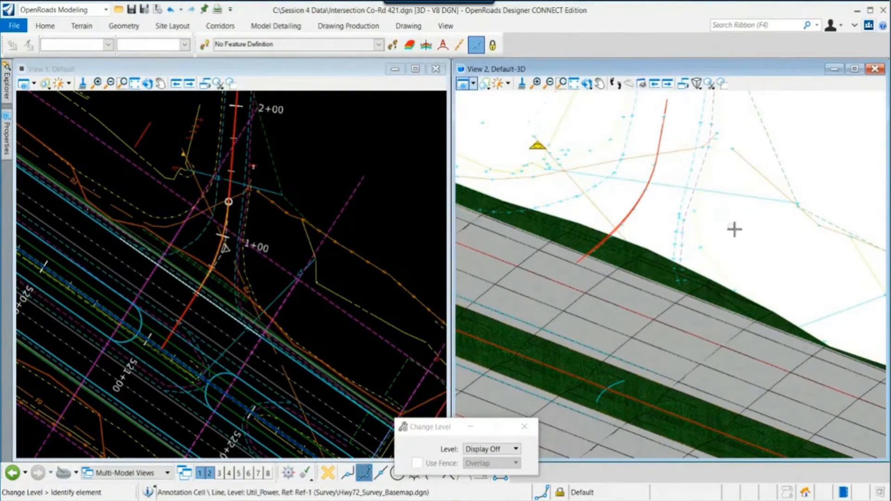
- Save the file settings and exit the level-off command
click(14, 26)
click(24, 152)
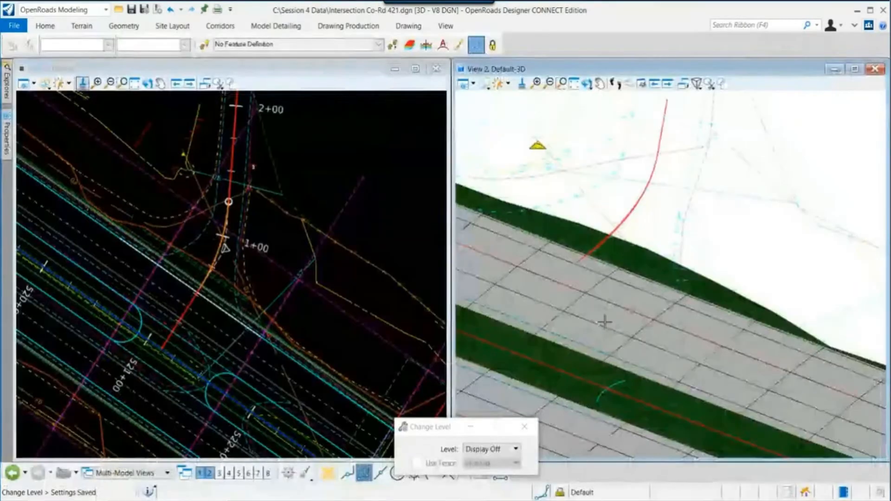
click(605, 322)
scroll(805, 294, down, 2)
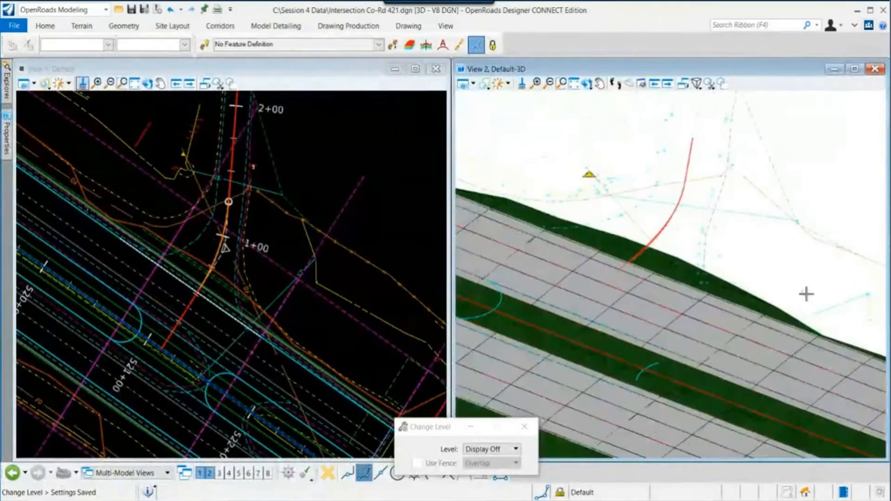
key(Escape)
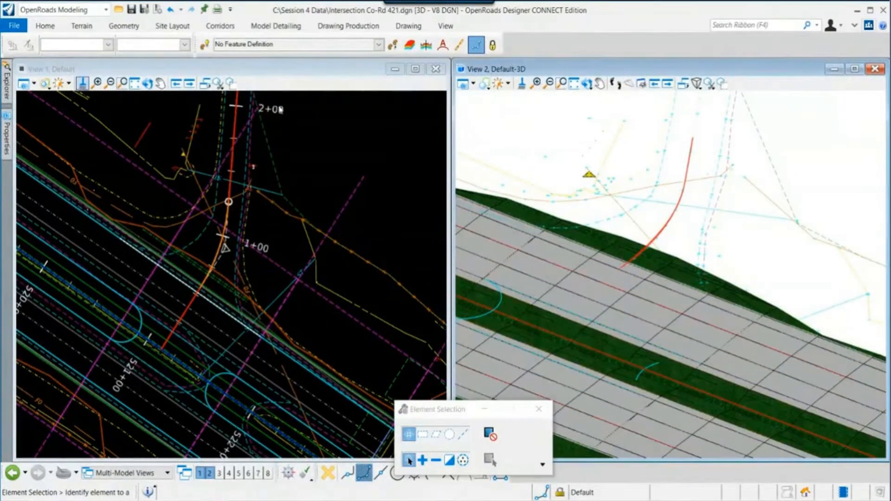
- Restore the ribbon and open the References dialog from the plan view
click(274, 71)
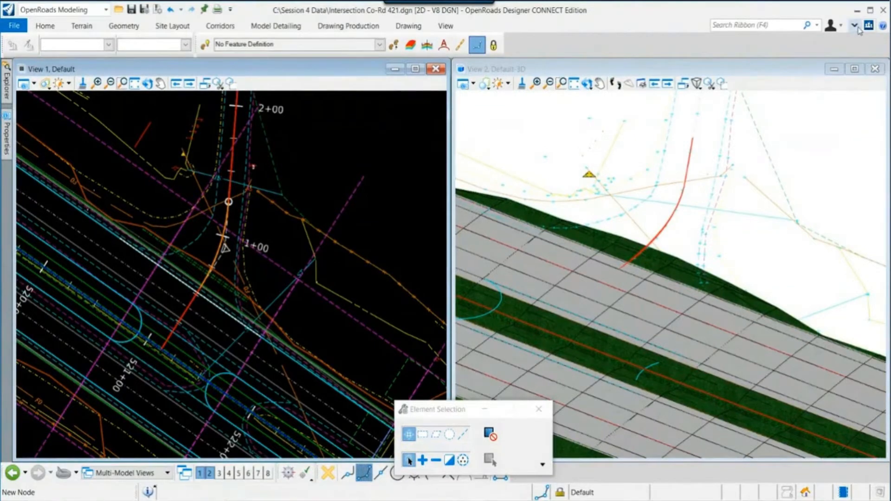
click(855, 25)
click(45, 26)
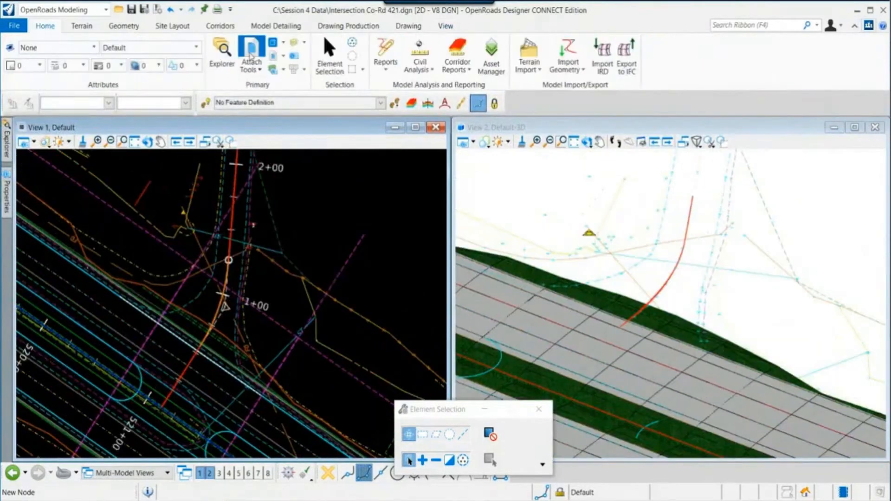
click(251, 51)
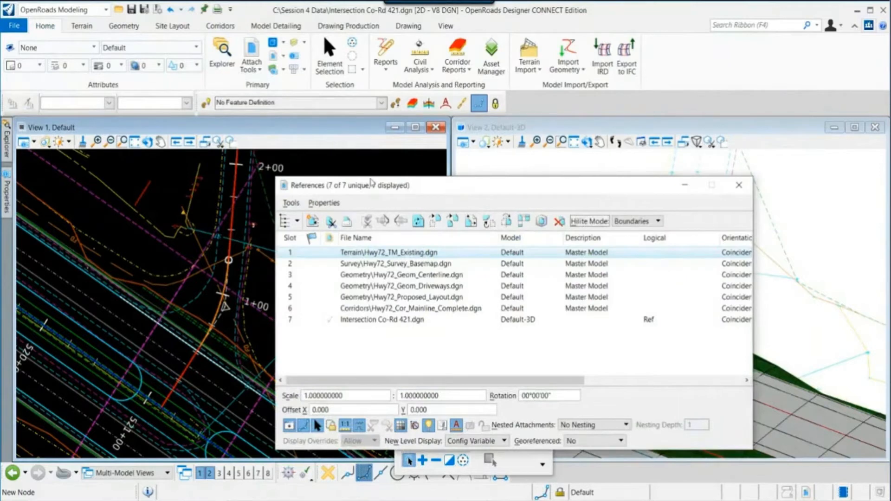
- Turn off display of the Intersection Co-Rd 421.dgn Default-3D reference and close the References dialog
drag(346, 184, 329, 155)
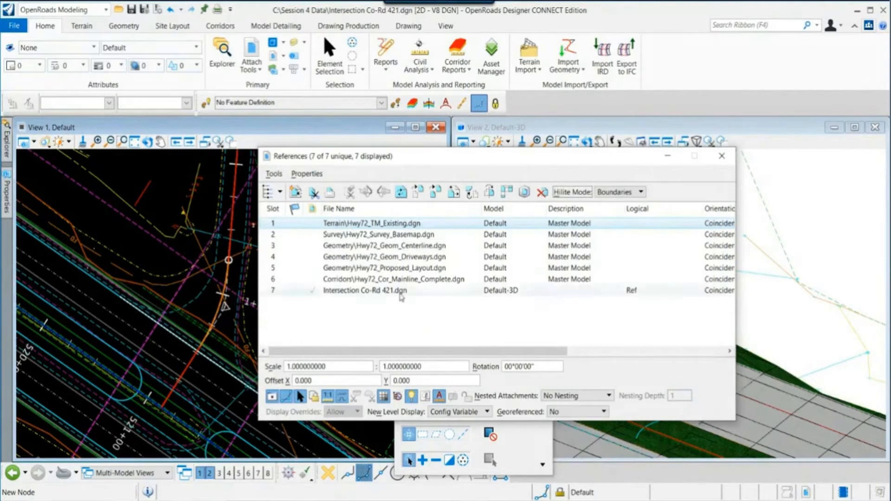
click(400, 293)
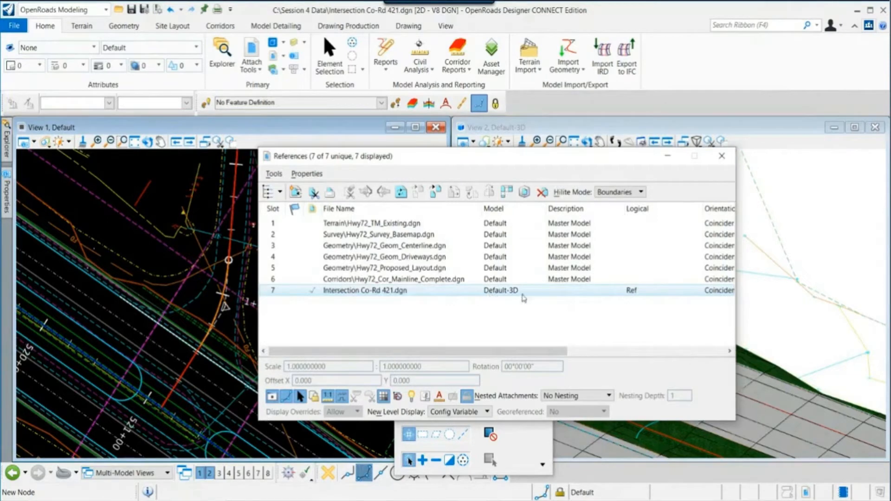
click(273, 397)
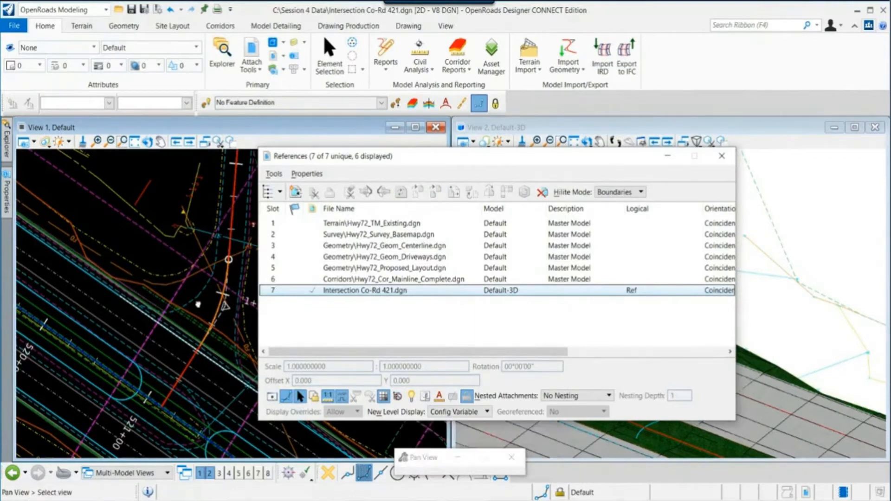
scroll(128, 332, up, 3)
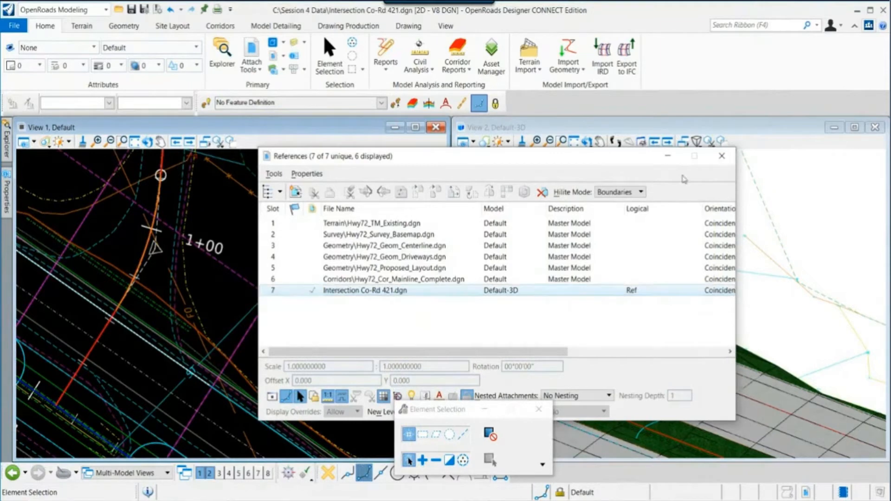
click(722, 156)
scroll(283, 338, down, 2)
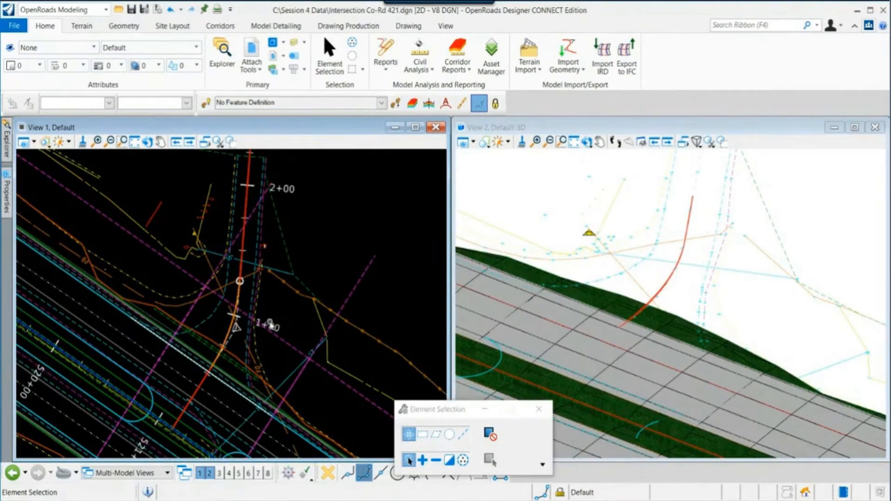
scroll(271, 325, down, 4)
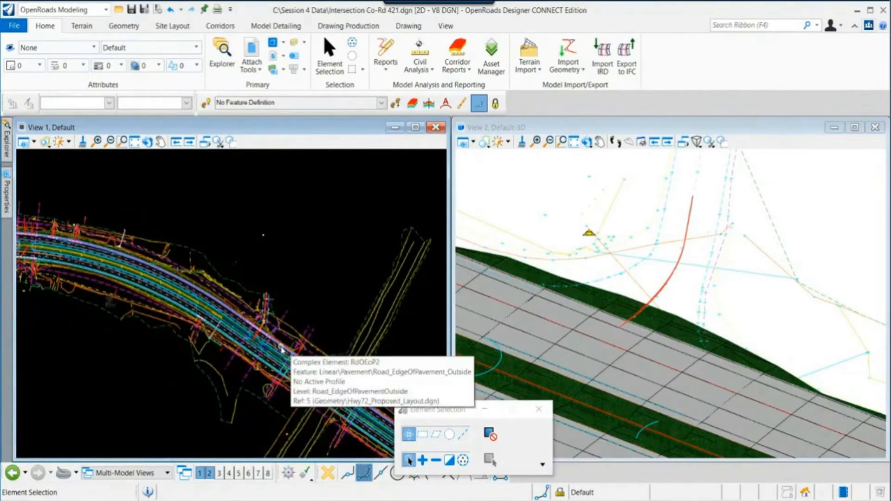
scroll(281, 349, up, 2)
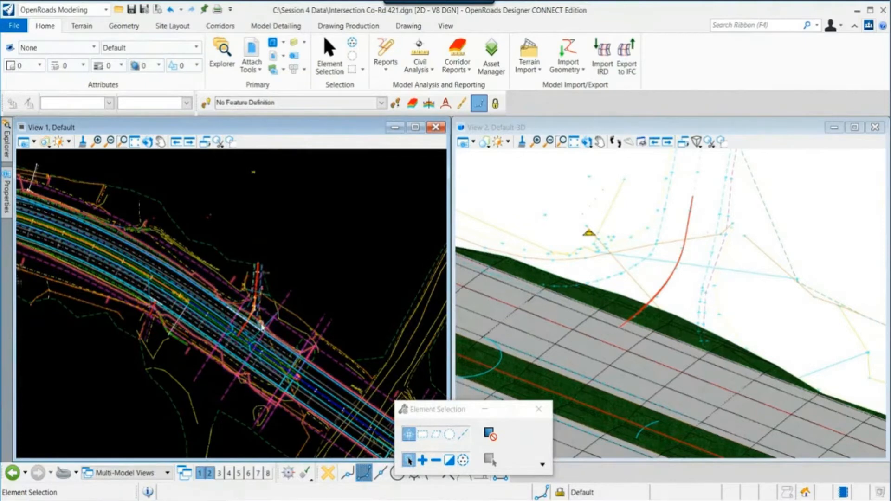
scroll(256, 310, up, 4)
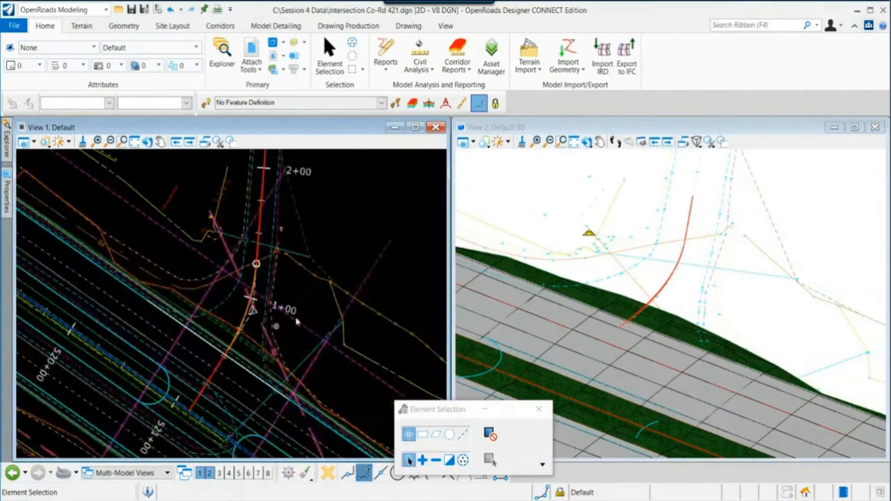
middle_drag(308, 311, 282, 325)
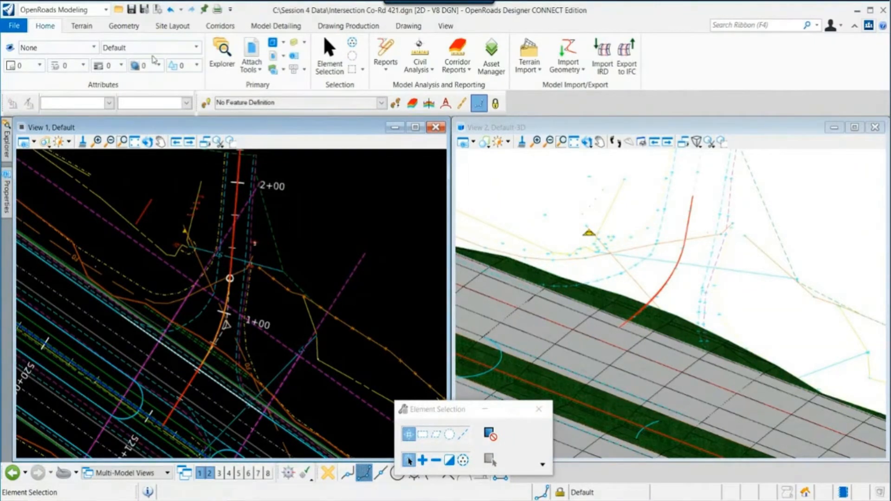
click(124, 26)
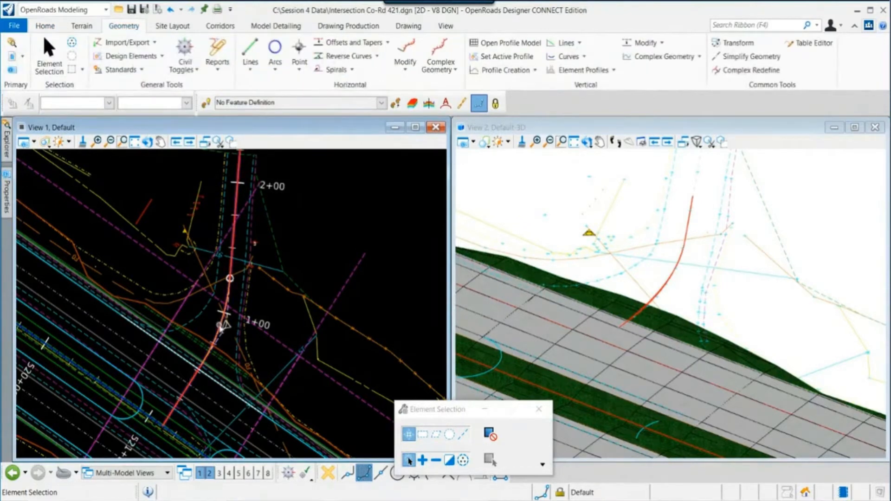
mouse_move(218, 331)
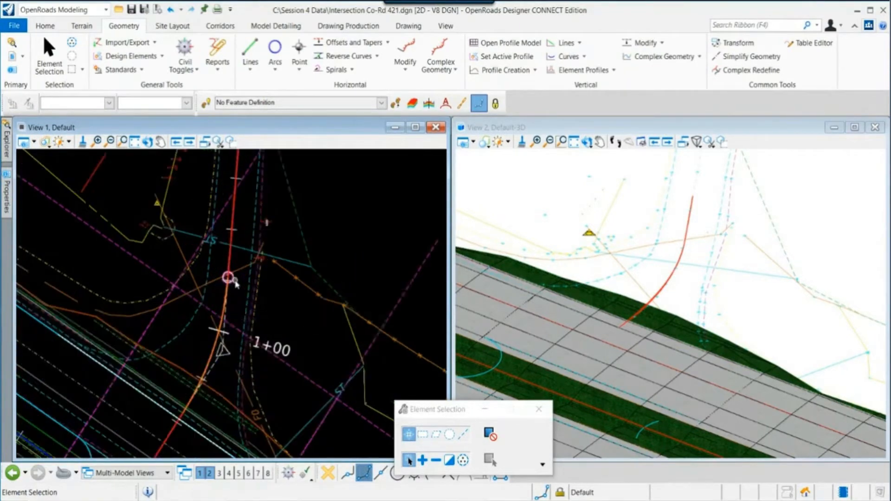
scroll(231, 279, up, 2)
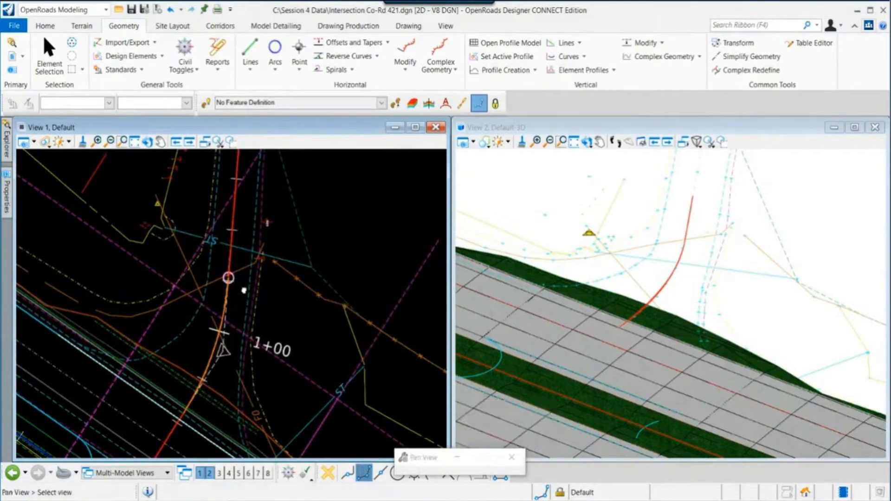
middle_drag(242, 279, 231, 333)
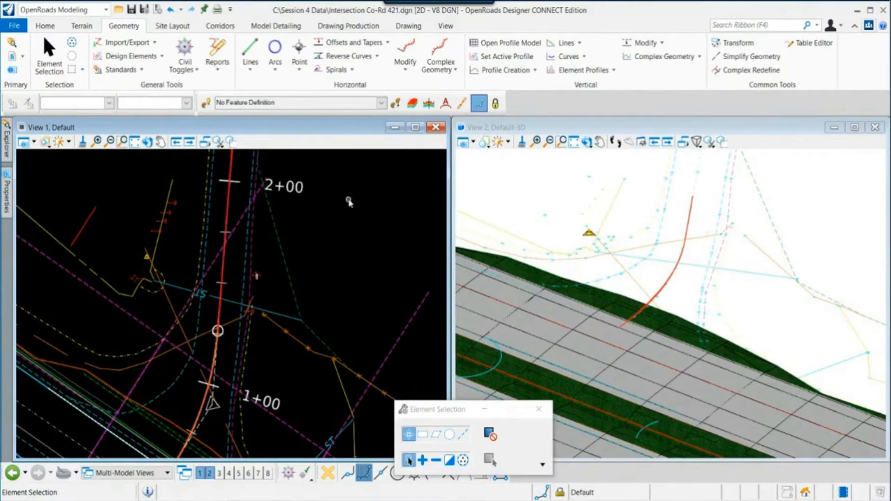
click(387, 44)
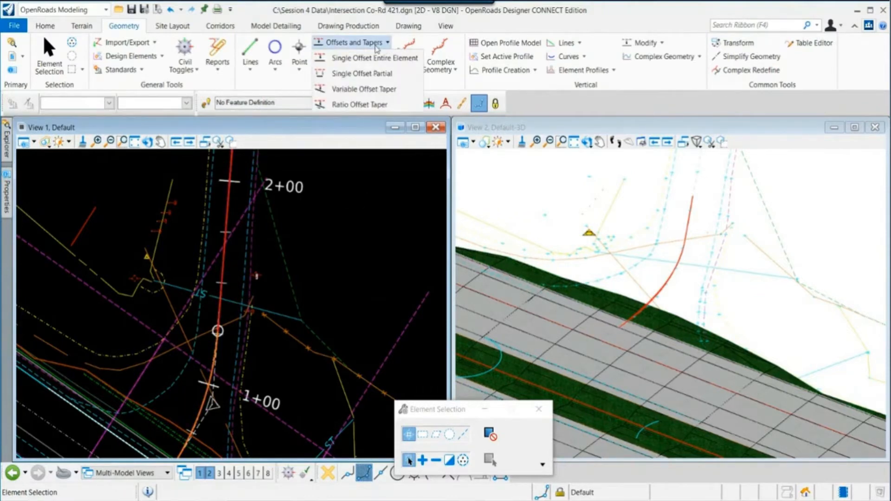
click(365, 80)
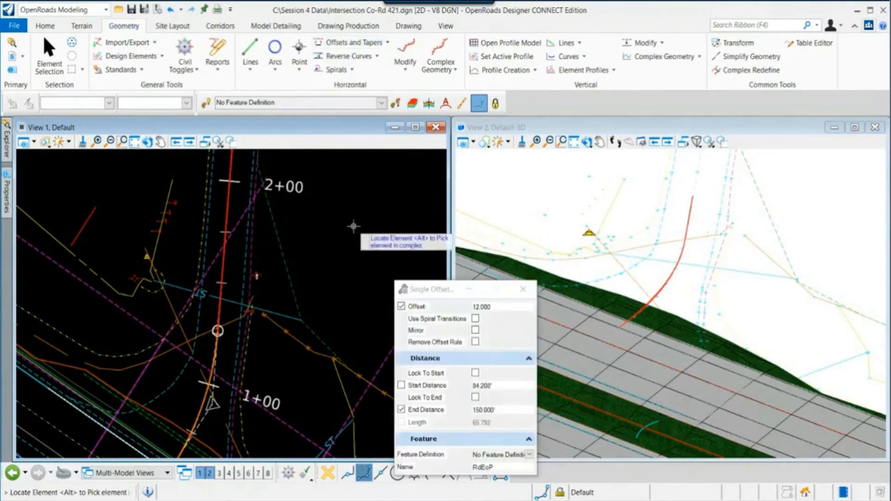
drag(429, 293, 437, 282)
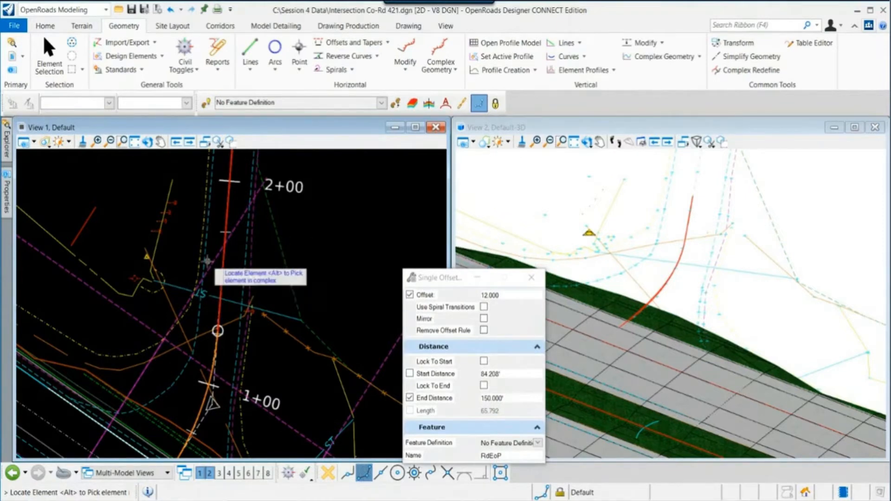
click(223, 269)
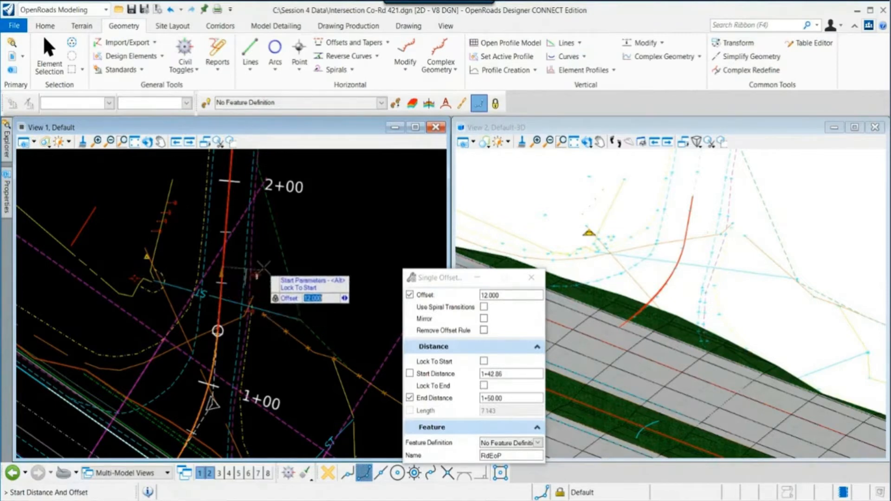
scroll(264, 256, up, 1)
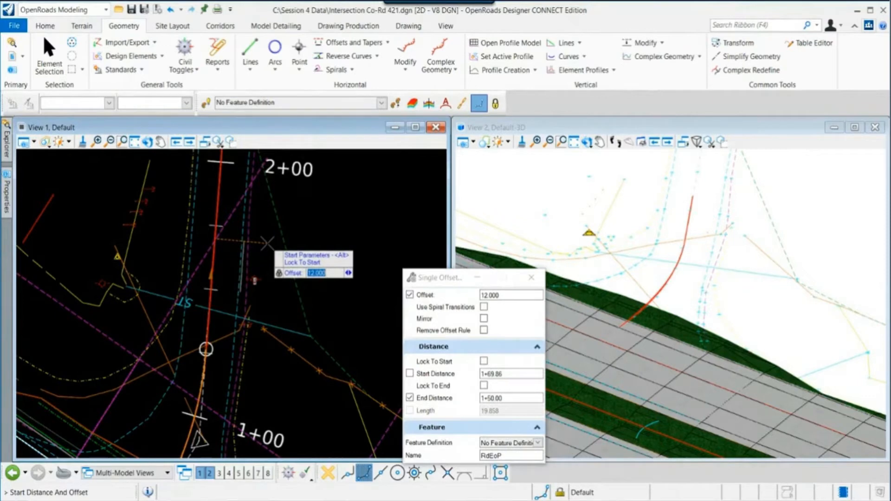
scroll(266, 242, up, 2)
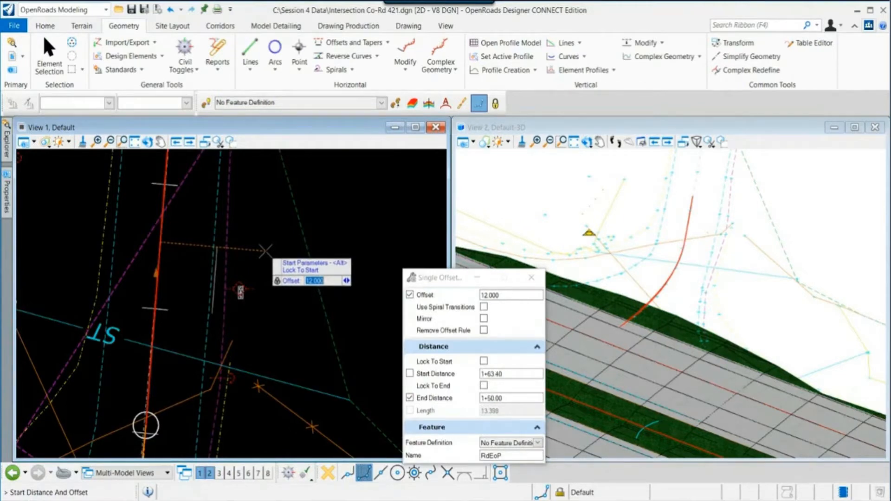
click(265, 251)
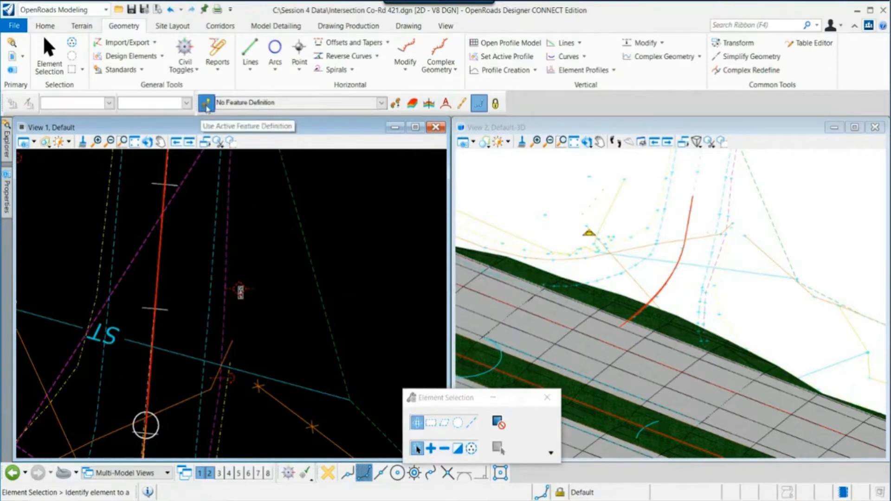
- Set the active feature definition to Linear > Pavement > Road_EdgeOfPavement
click(381, 103)
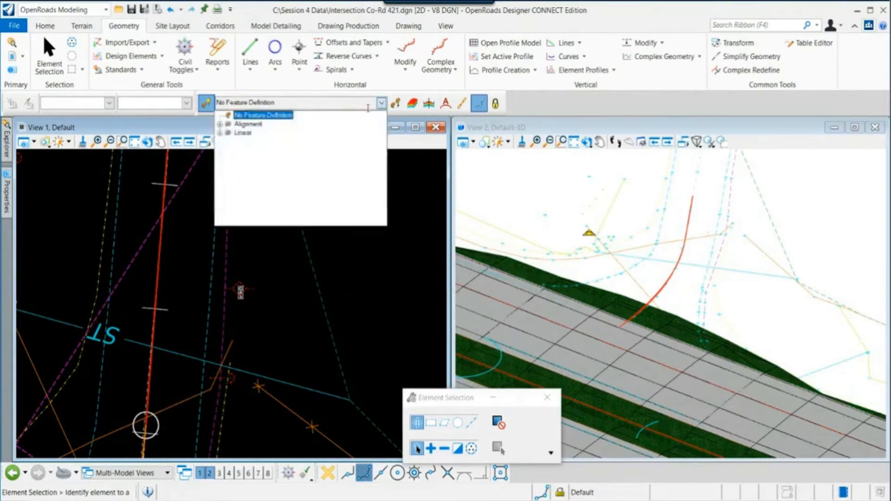
click(221, 134)
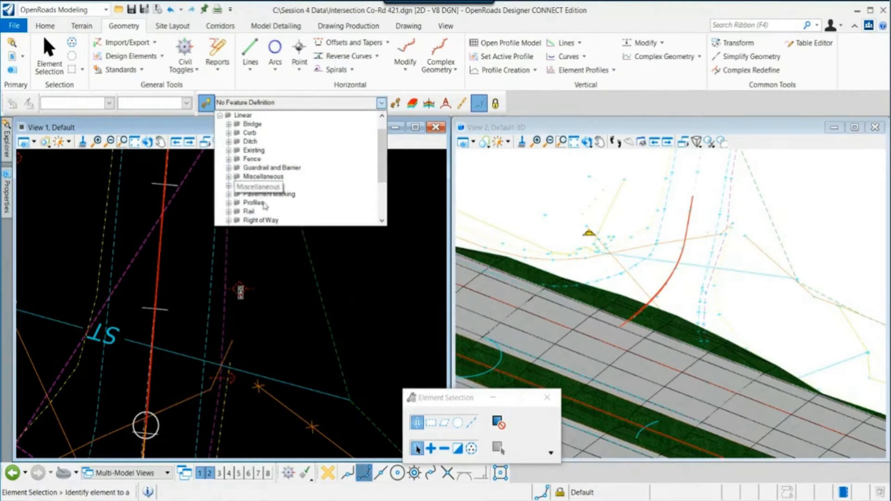
click(229, 186)
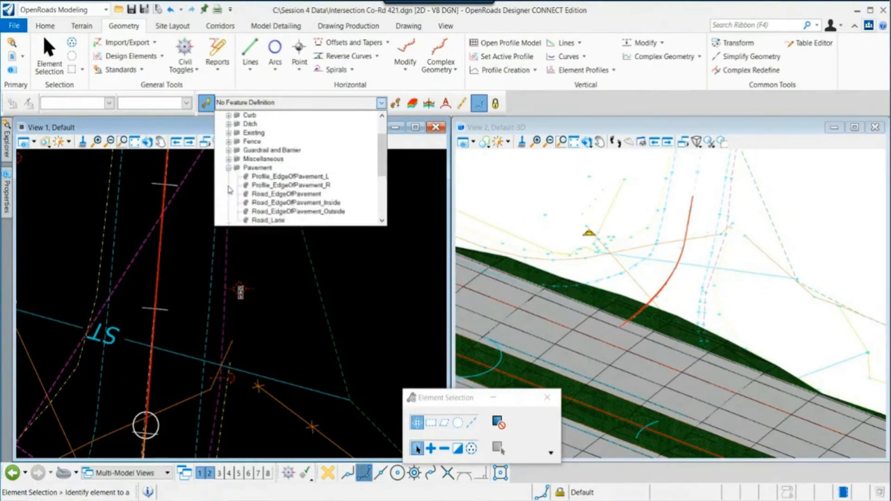
click(306, 194)
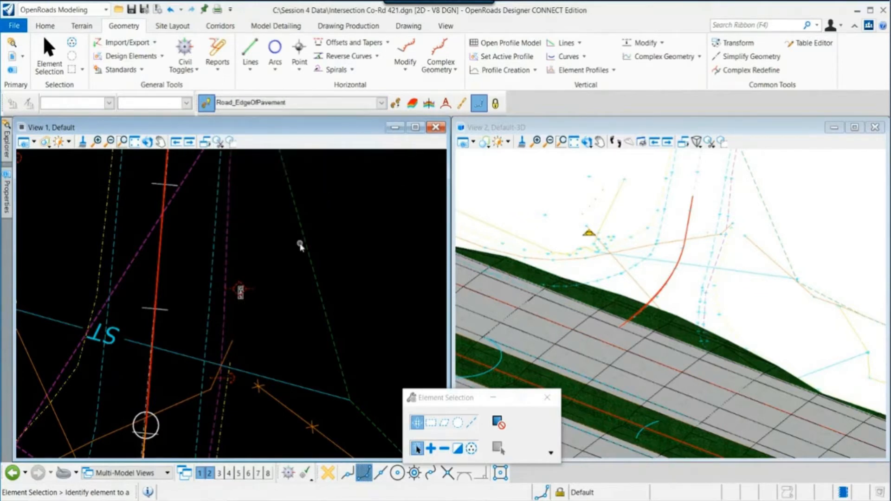
- Start a Single Offset Partial from the red centerline alignment with an offset of 12
scroll(286, 259, down, 1)
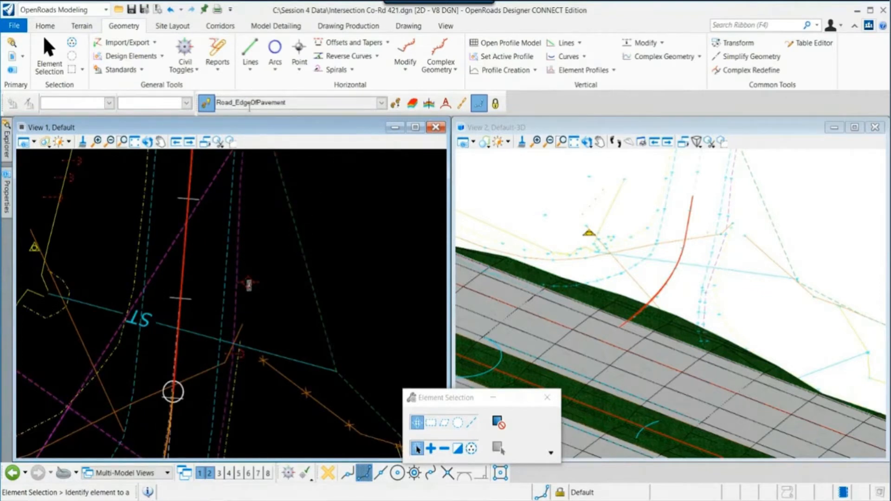
click(367, 42)
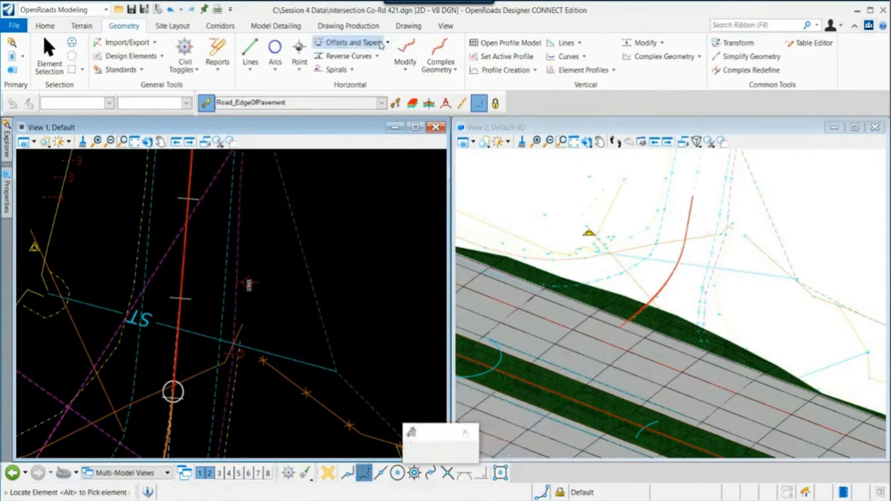
click(389, 42)
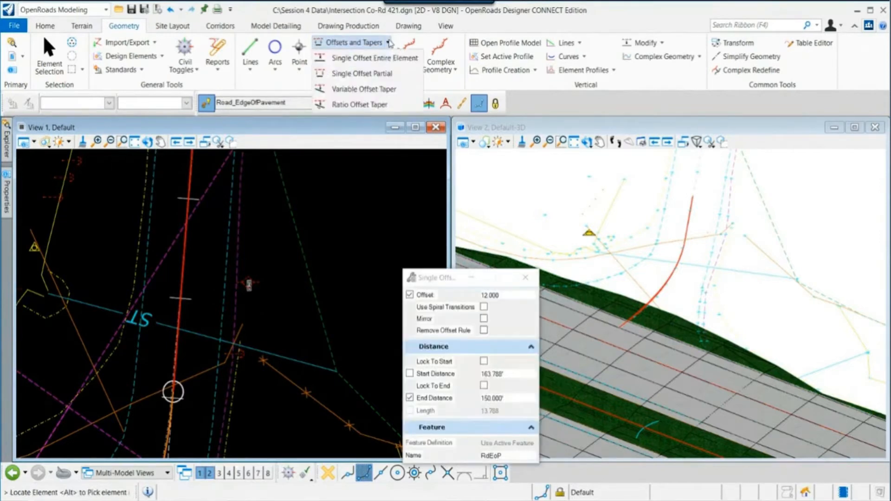
click(377, 73)
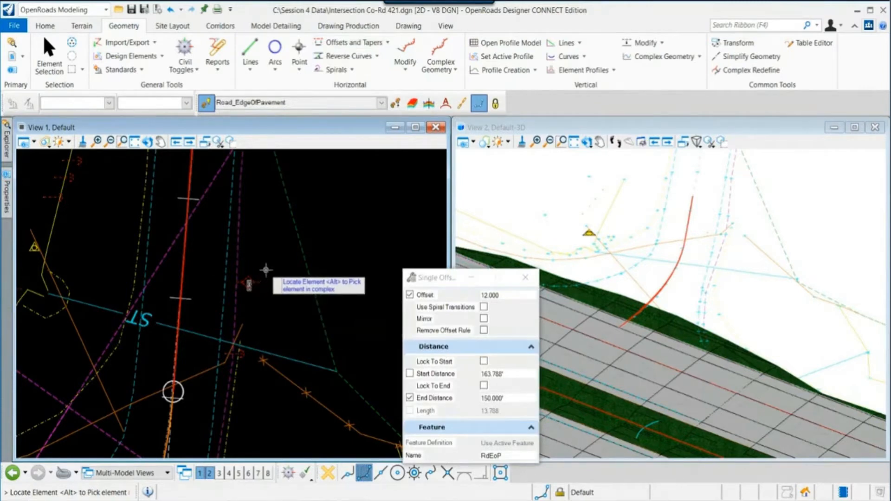
click(182, 281)
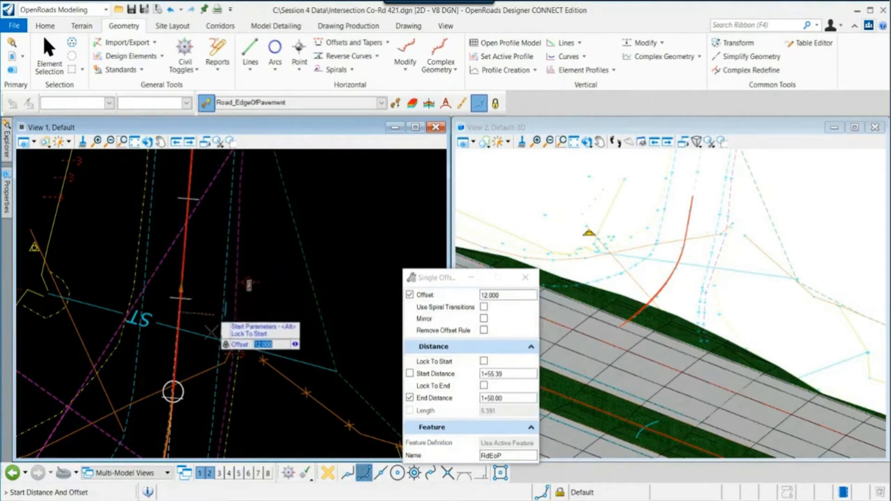
middle_drag(173, 390, 193, 312)
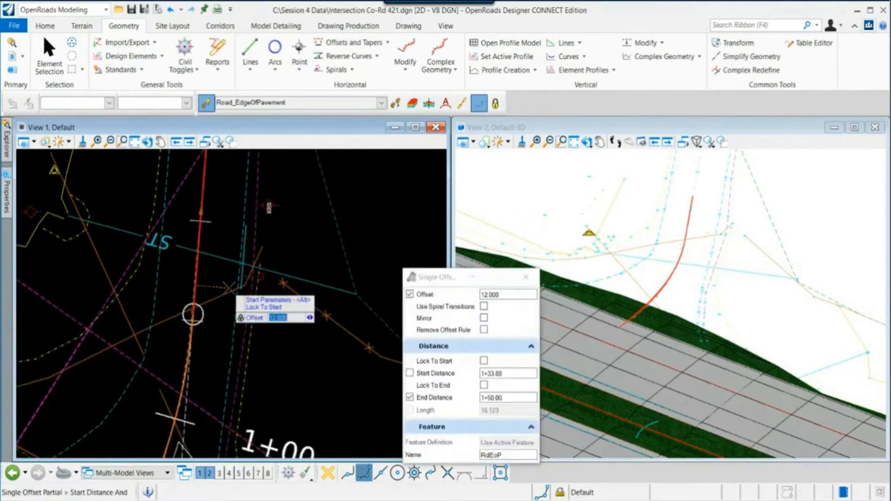
scroll(193, 315, up, 2)
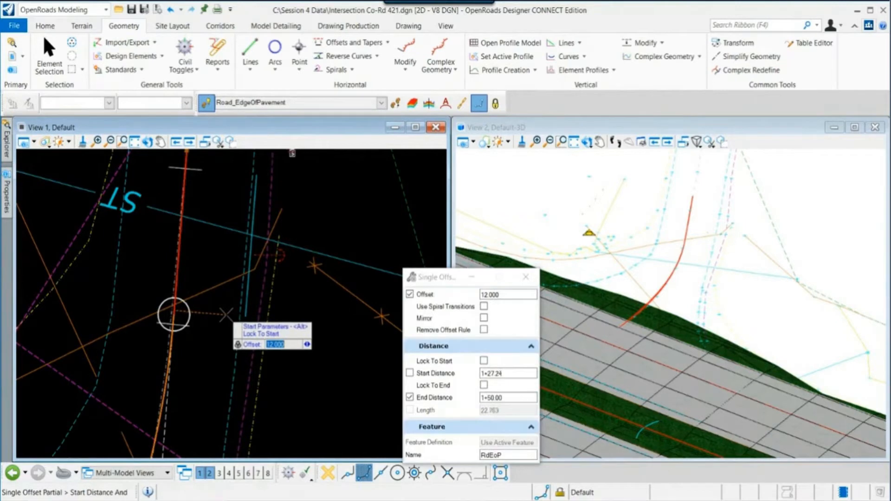
text(15)
key(BackSpace)
text(2)
key(Return)
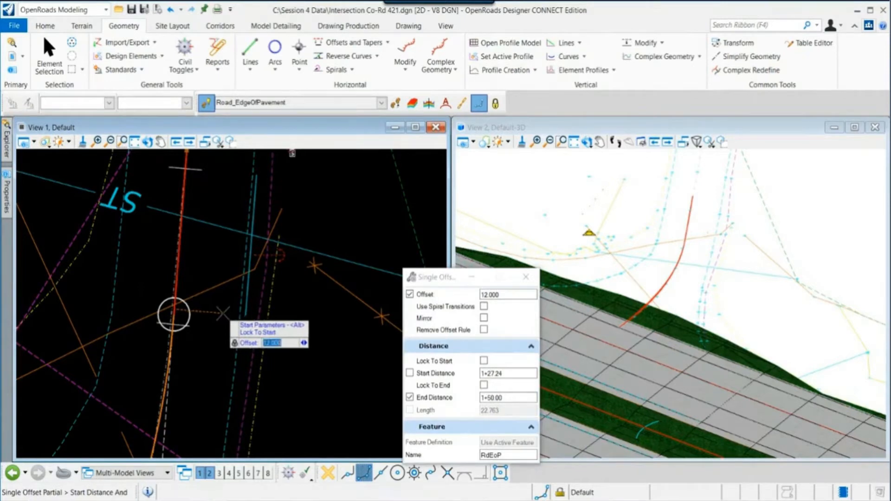
click(223, 313)
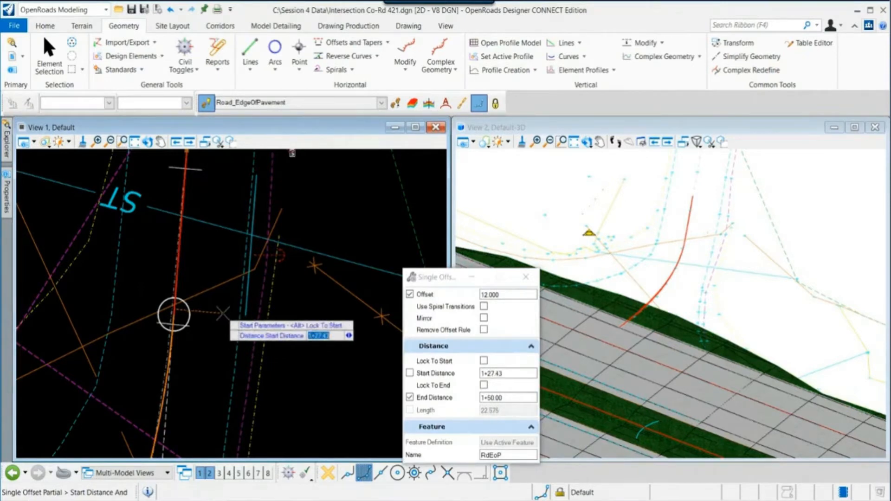
- Pick the offset's start distance on the alignment at about station 0+84.57
scroll(223, 314, down, 2)
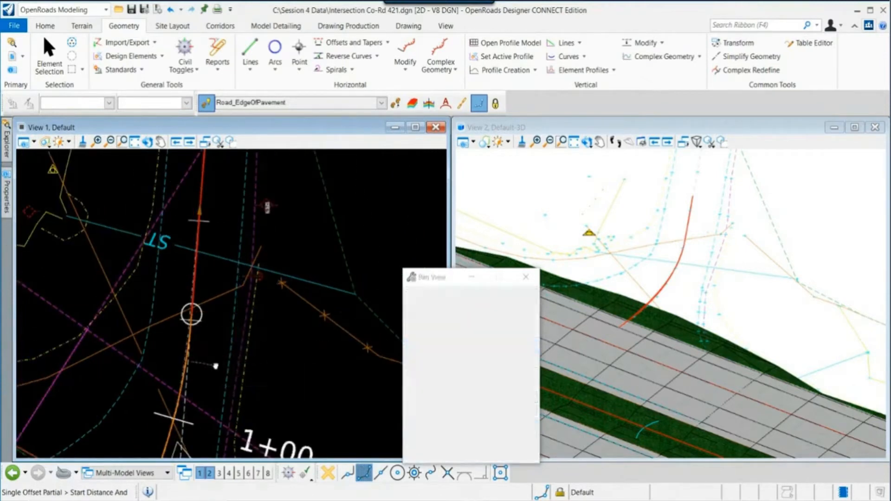
middle_drag(217, 361, 248, 253)
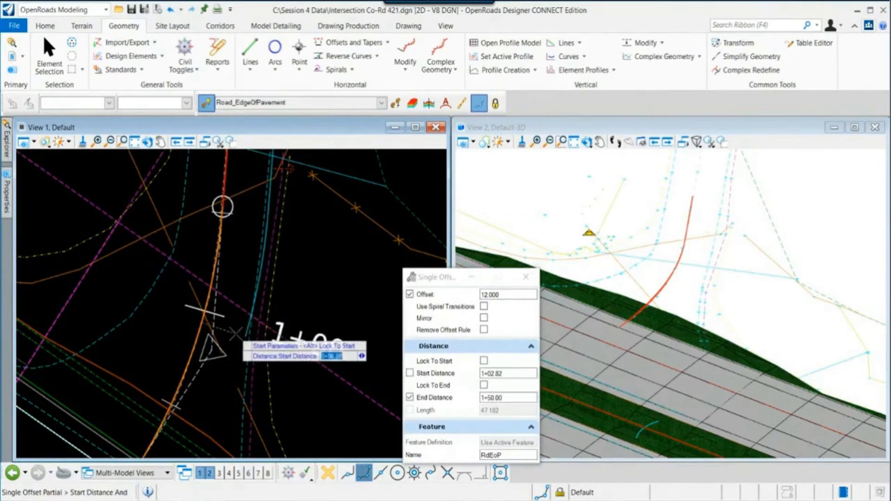
middle_drag(235, 333, 225, 362)
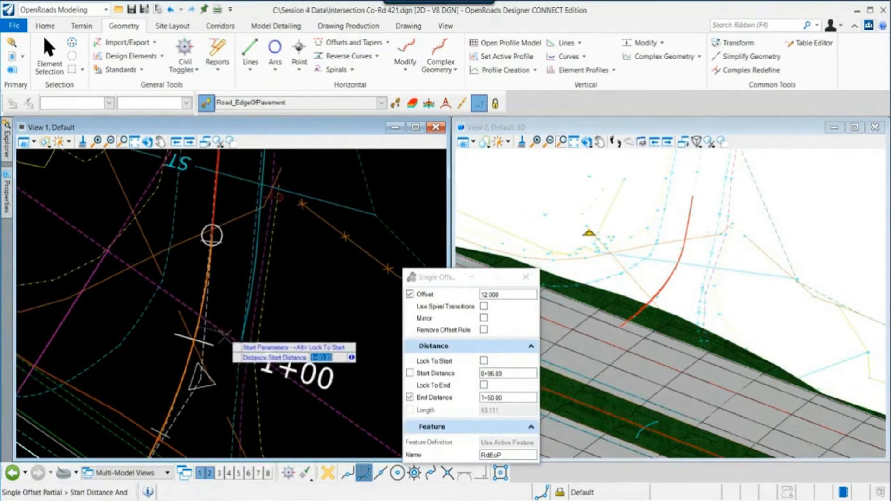
scroll(238, 285, down, 1)
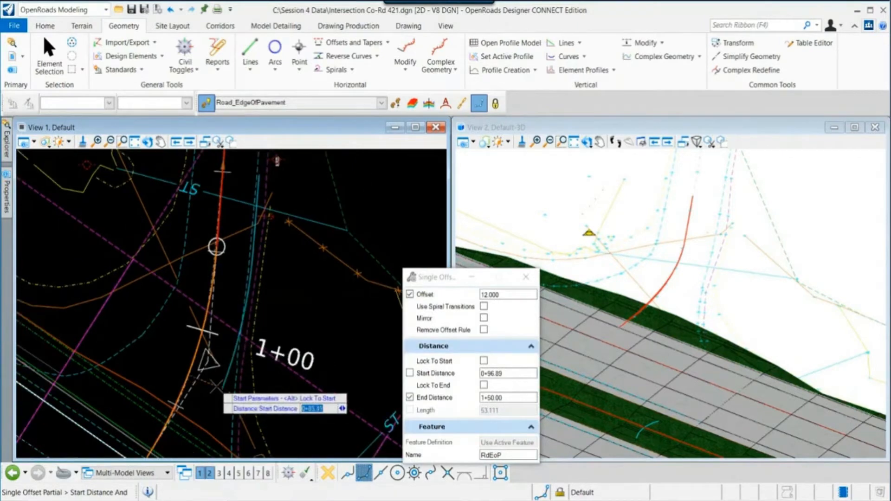
click(215, 386)
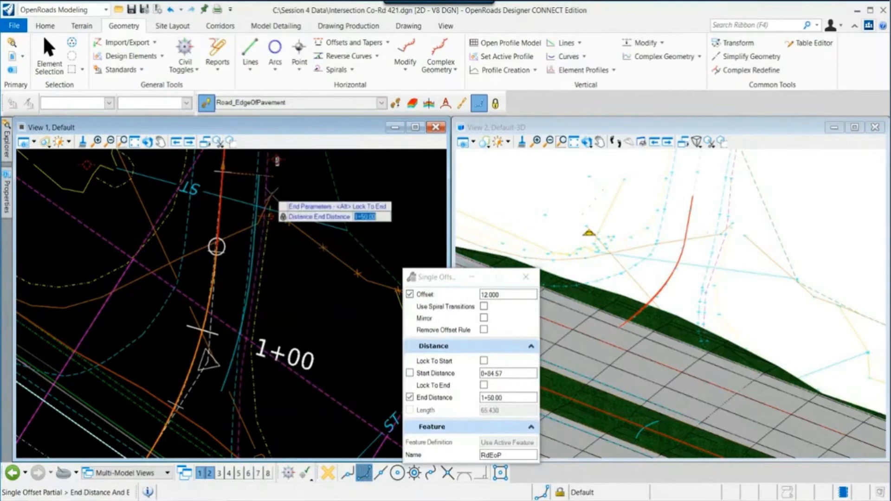
- Set the end distance to 150 and mirror the 12 offset to both sides of the alignment
middle_drag(216, 246, 206, 299)
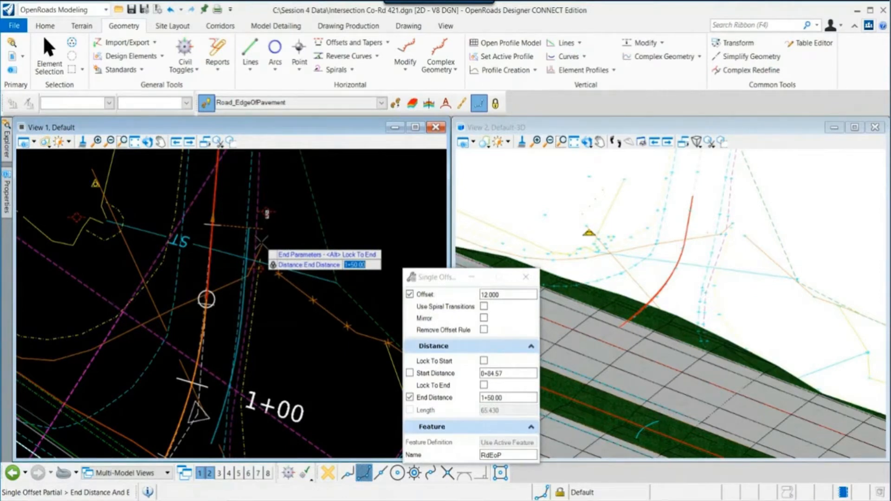
key(End)
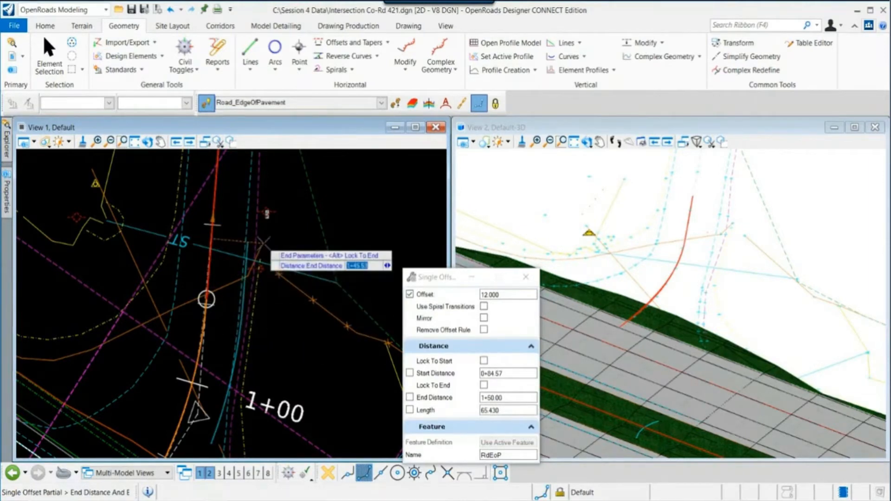
text(150)
key(Return)
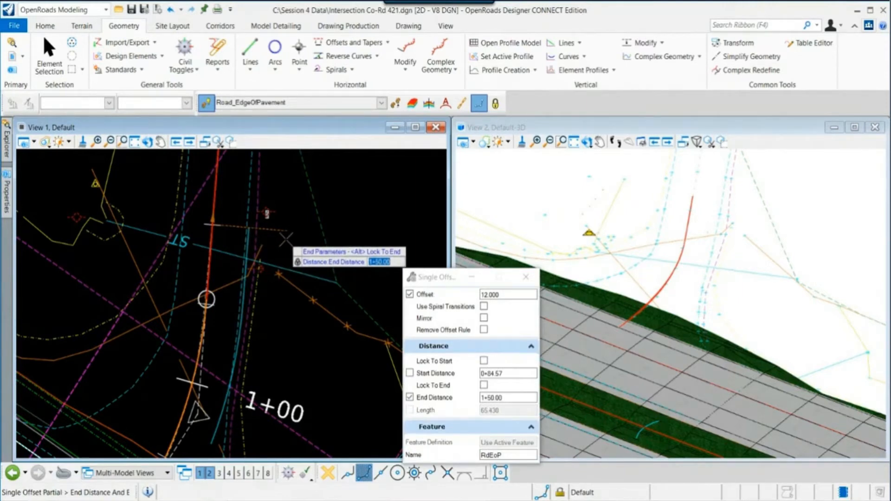
click(286, 239)
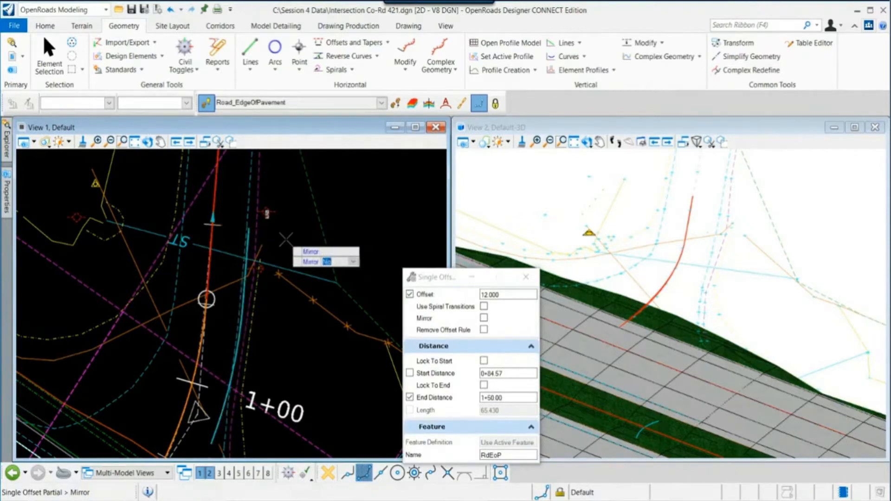
key(Right)
click(286, 239)
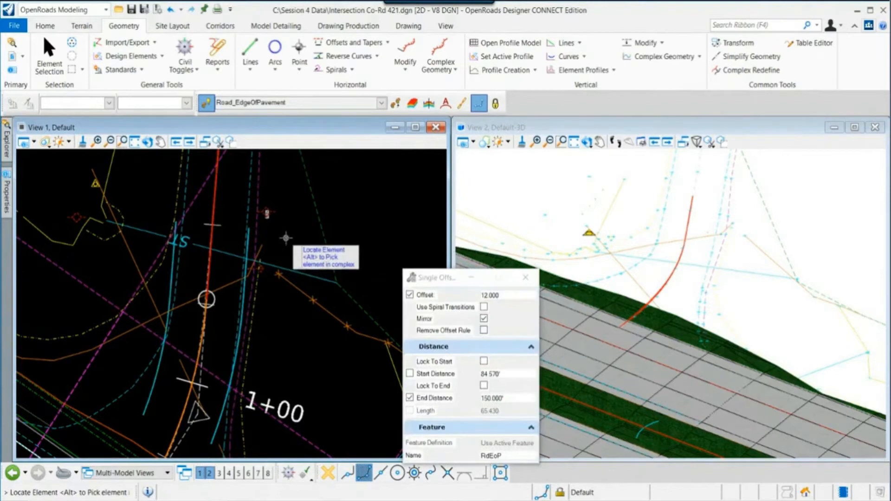
- Finish the offset command and inspect the new edge-of-pavement offset lines near their start along the side road
key(Escape)
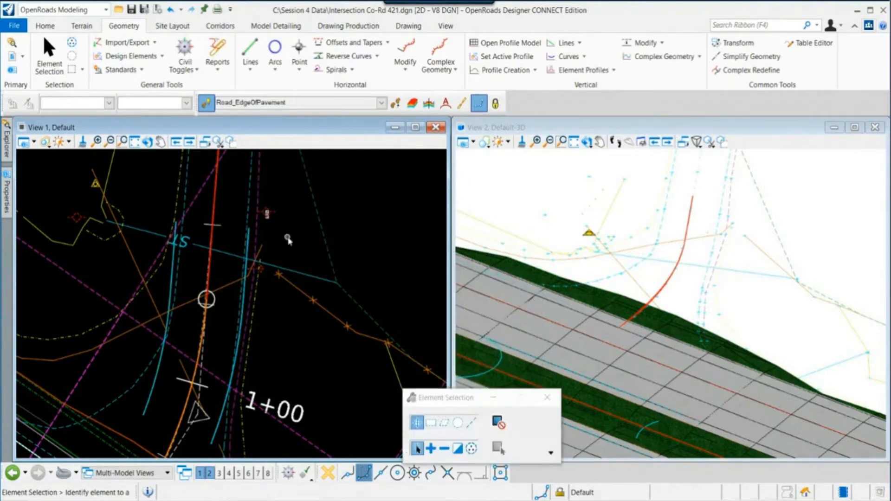
click(150, 394)
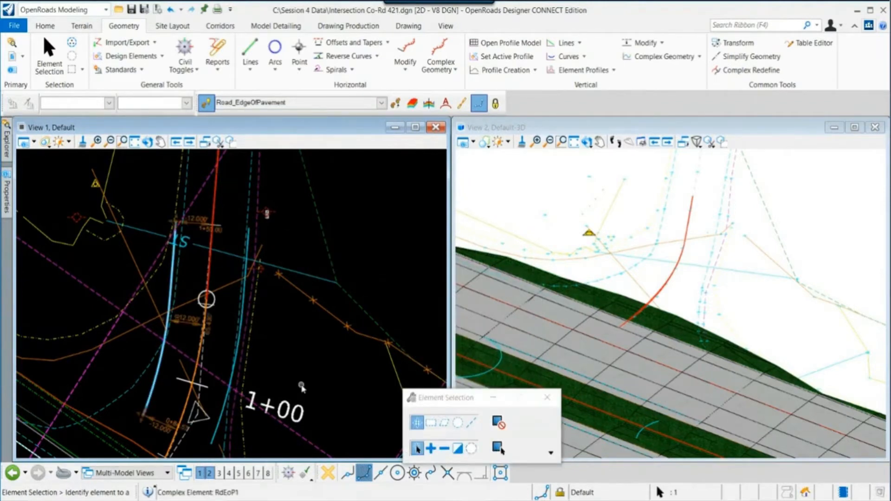
middle_drag(269, 360, 317, 355)
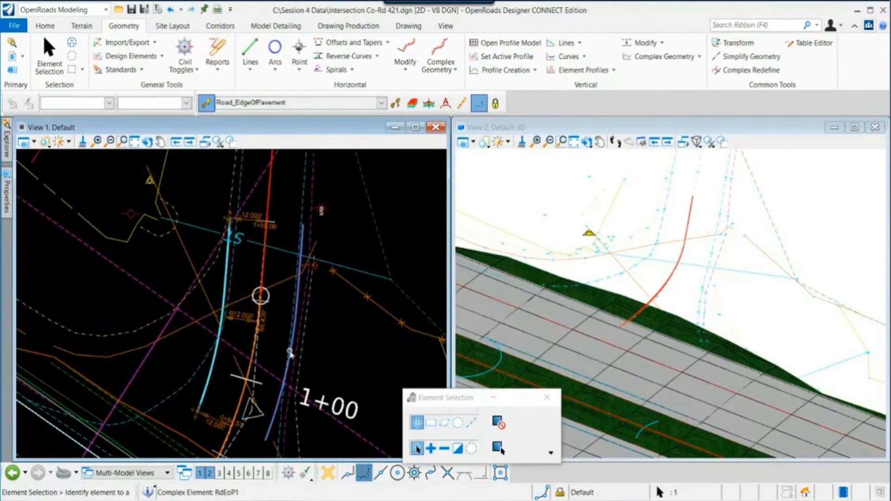
scroll(290, 352, up, 2)
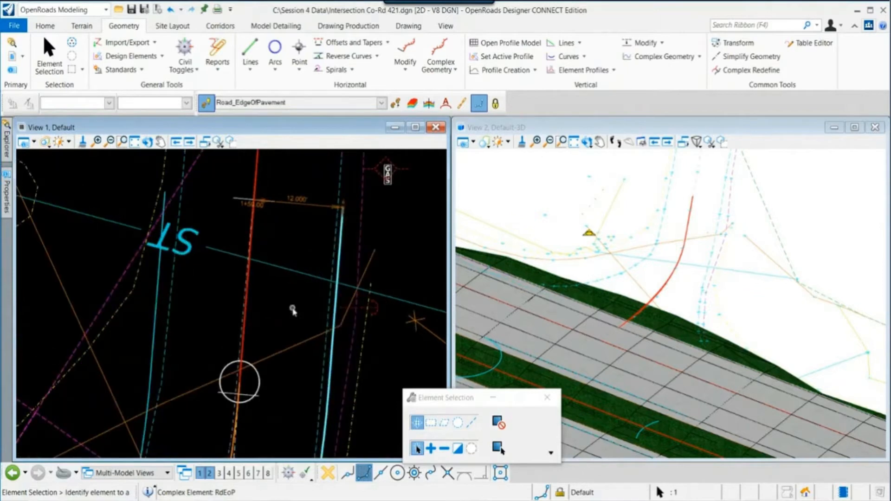
middle_drag(277, 228, 311, 255)
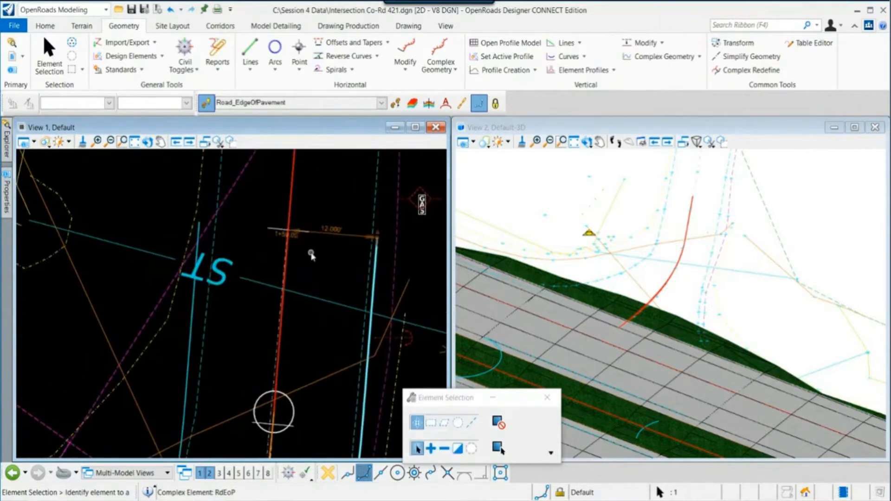
scroll(322, 251, up, 1)
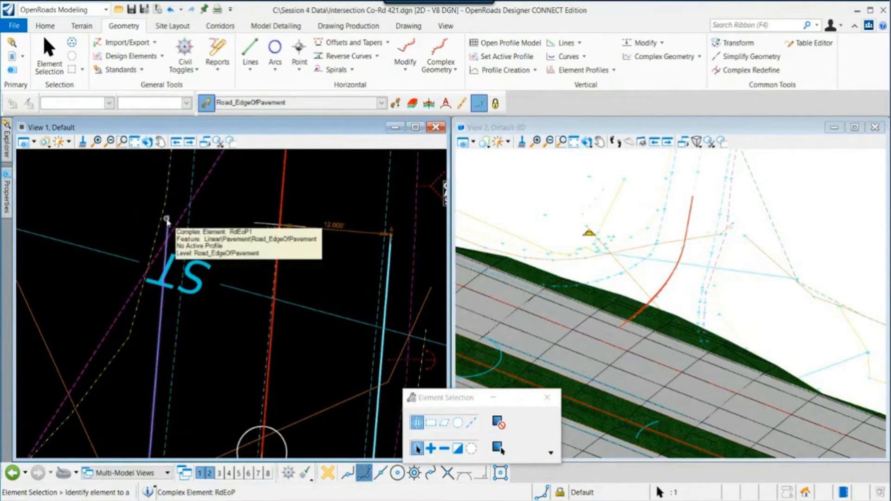
middle_drag(200, 229, 203, 269)
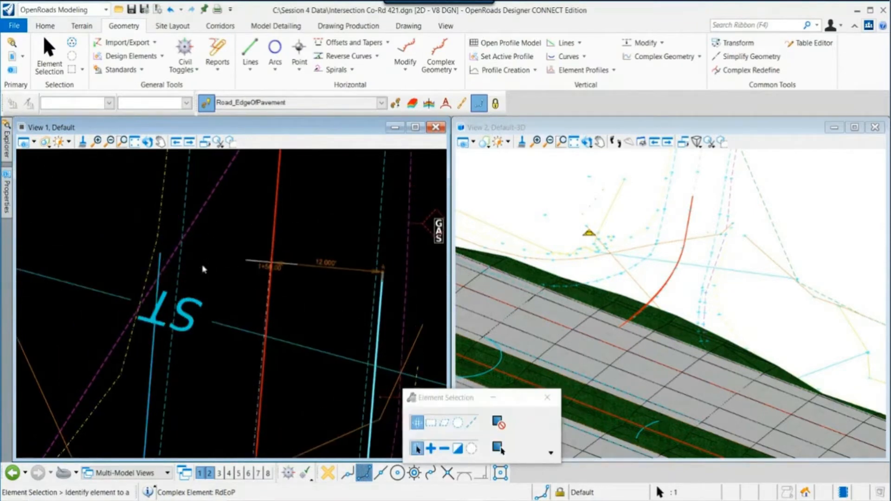
scroll(386, 273, up, 3)
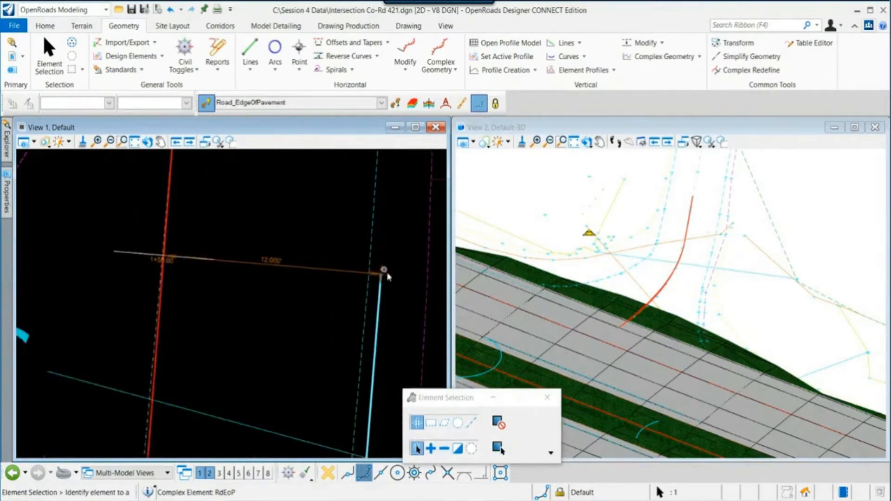
- Toggle AccuSnap and drag the start points of the offset edge-of-pavement lines onto the existing road edge lines
click(330, 474)
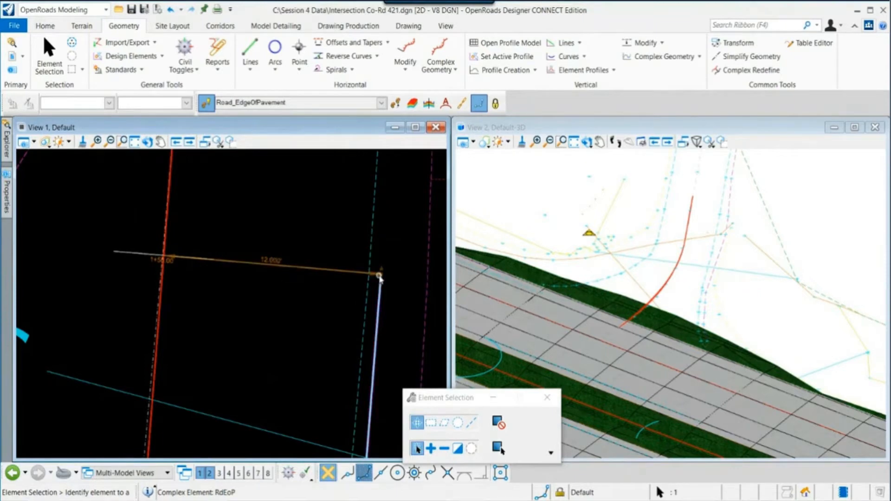
mouse_move(380, 275)
mouse_down()
mouse_move(369, 273)
mouse_move(378, 274)
mouse_move(365, 285)
mouse_move(370, 272)
mouse_up()
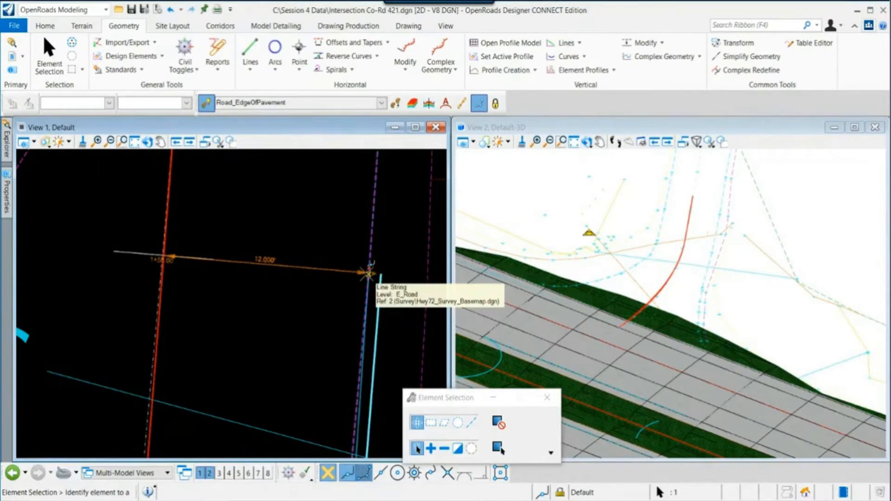
drag(370, 272, 369, 273)
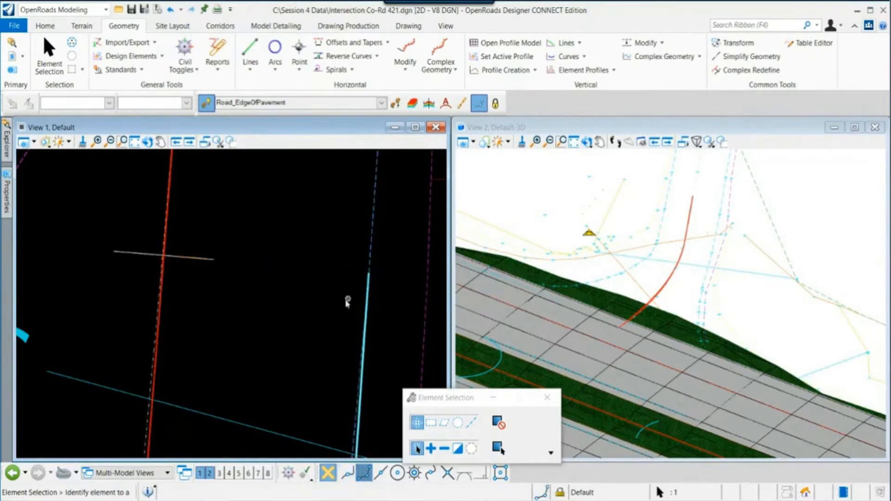
scroll(344, 301, down, 2)
scroll(139, 278, up, 4)
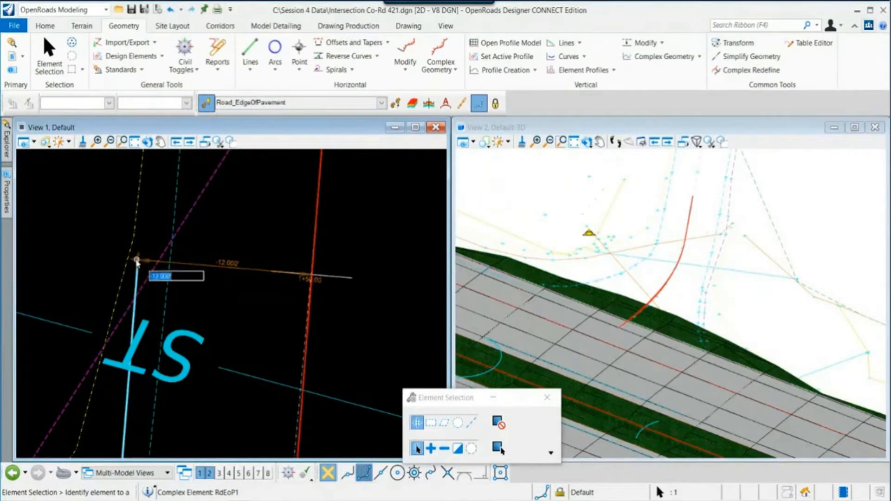
drag(139, 261, 319, 419)
scroll(167, 258, up, 4)
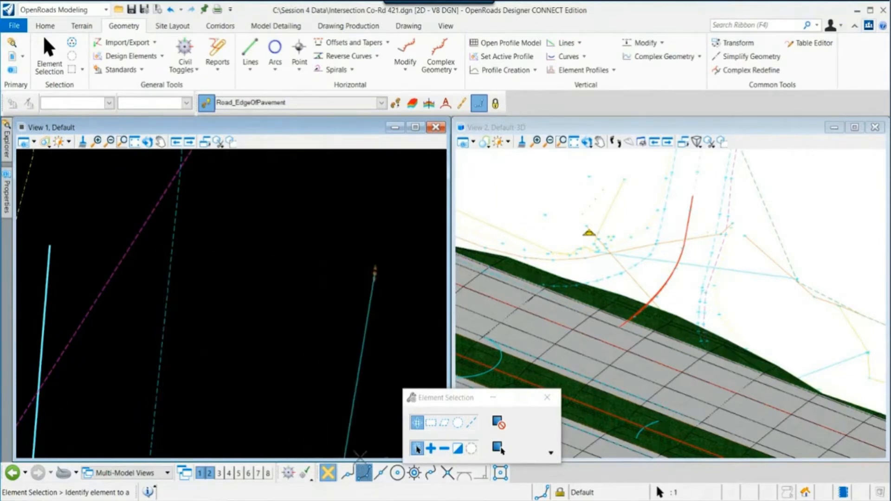
click(348, 472)
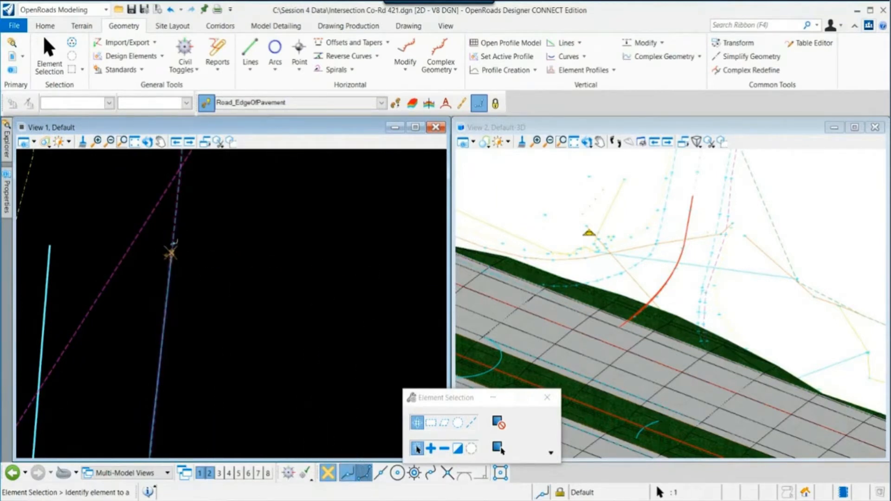
click(170, 255)
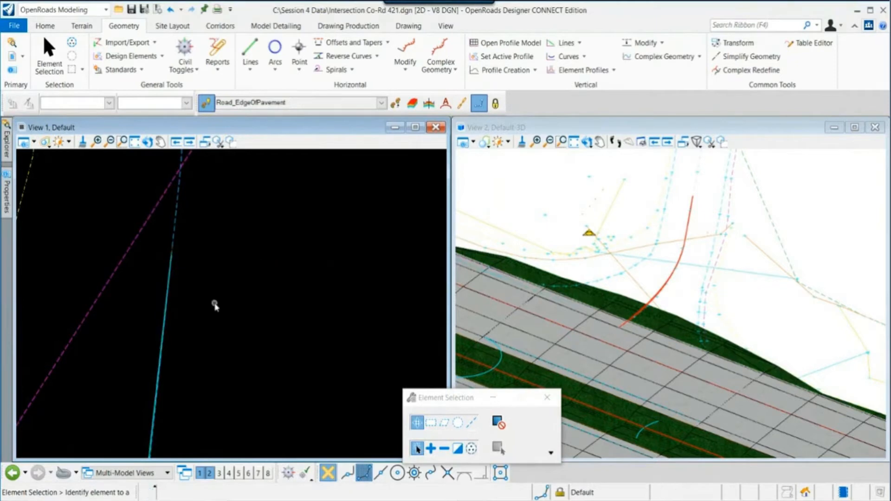
- Examine the intersection area where the side road edges meet the highway
scroll(214, 297, down, 4)
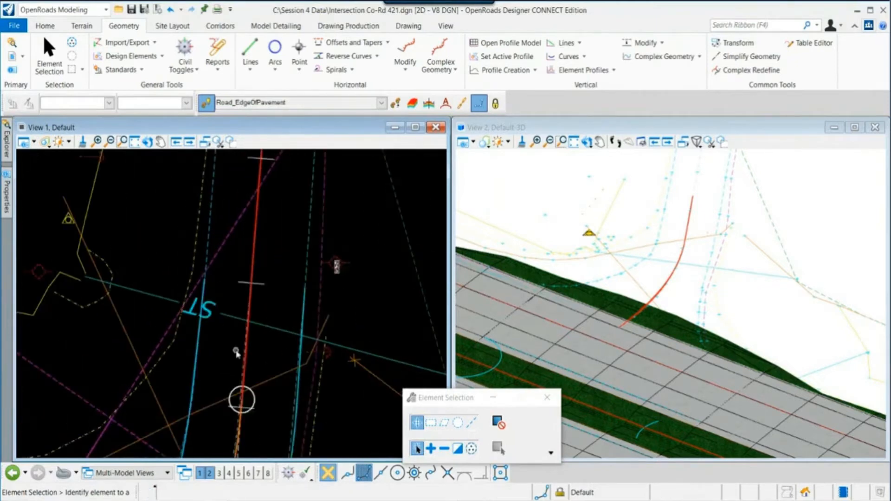
scroll(228, 355, down, 2)
middle_drag(215, 364, 218, 331)
middle_drag(204, 361, 208, 291)
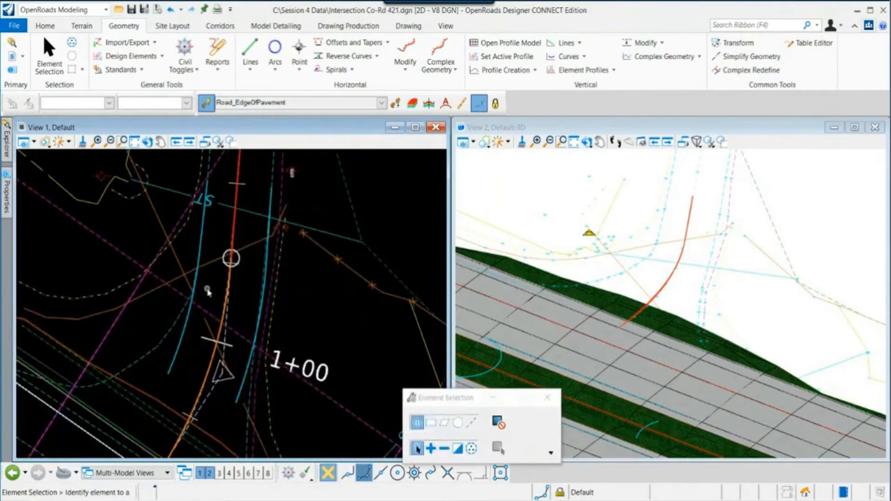
scroll(206, 284, down, 1)
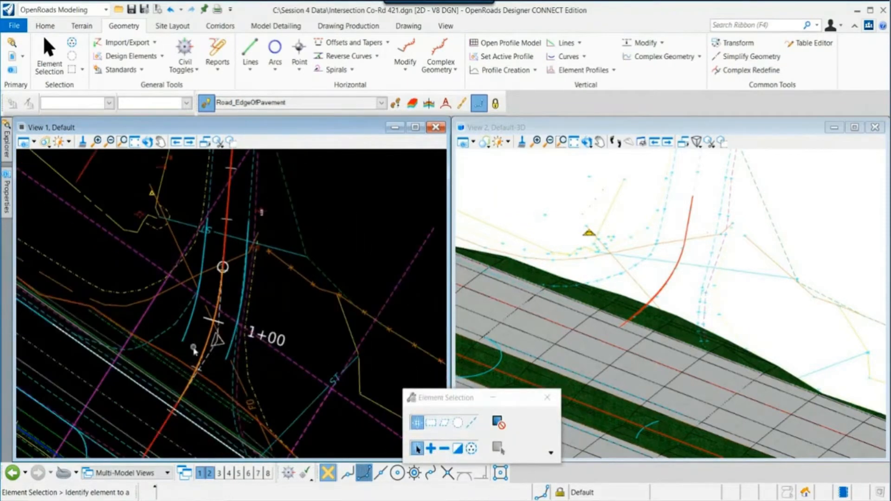
middle_drag(192, 345, 200, 330)
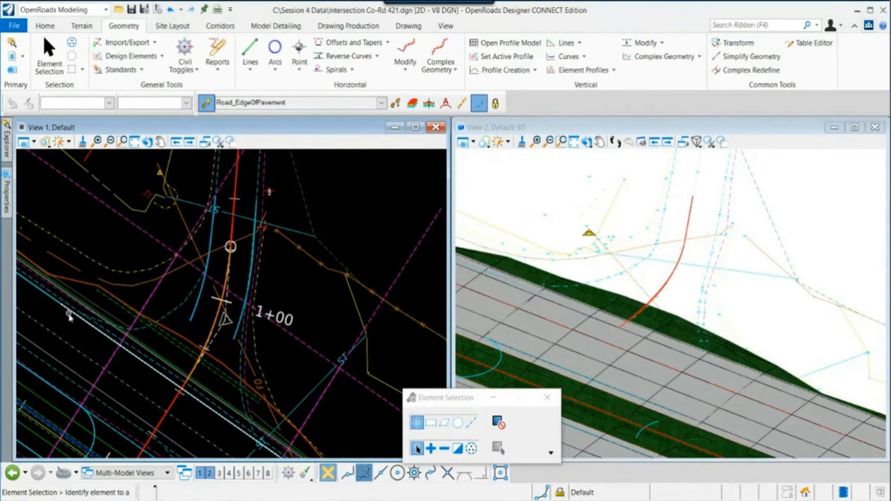
scroll(61, 320, down, 1)
middle_drag(61, 320, 109, 356)
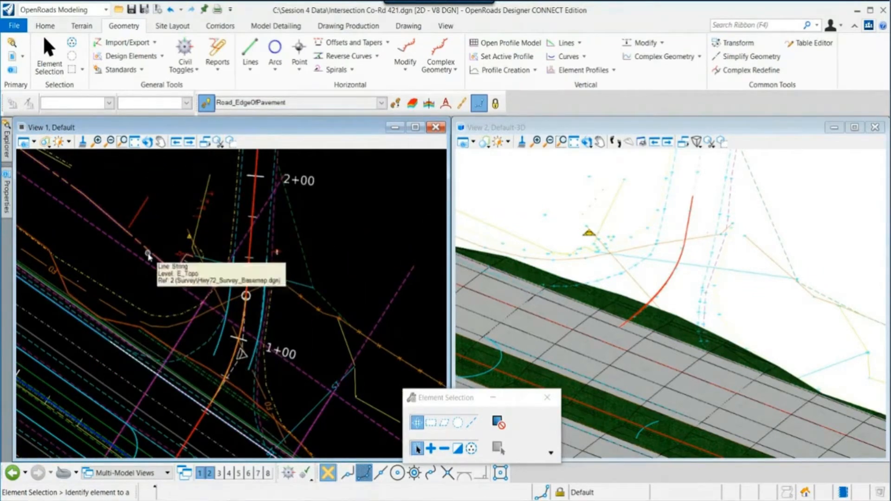
- Open the references list and turn off display of the Hwy72_Proposed_Layout.dgn reference
click(45, 25)
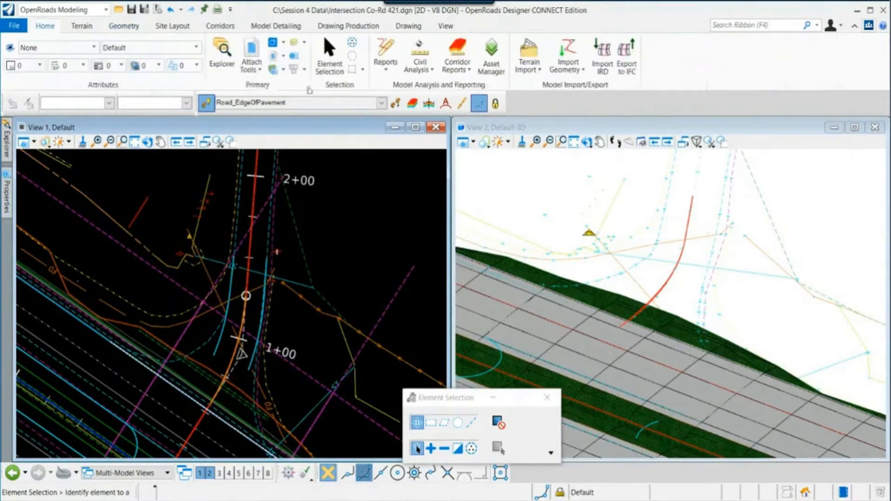
click(273, 65)
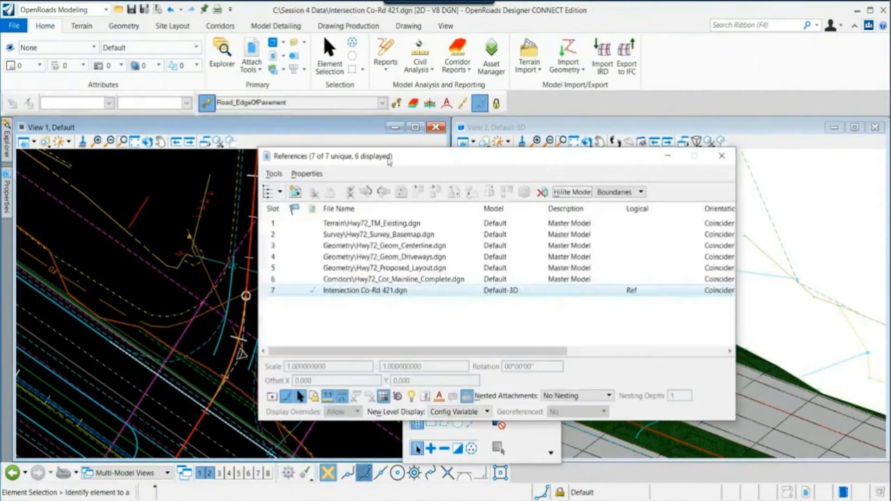
drag(396, 161, 498, 189)
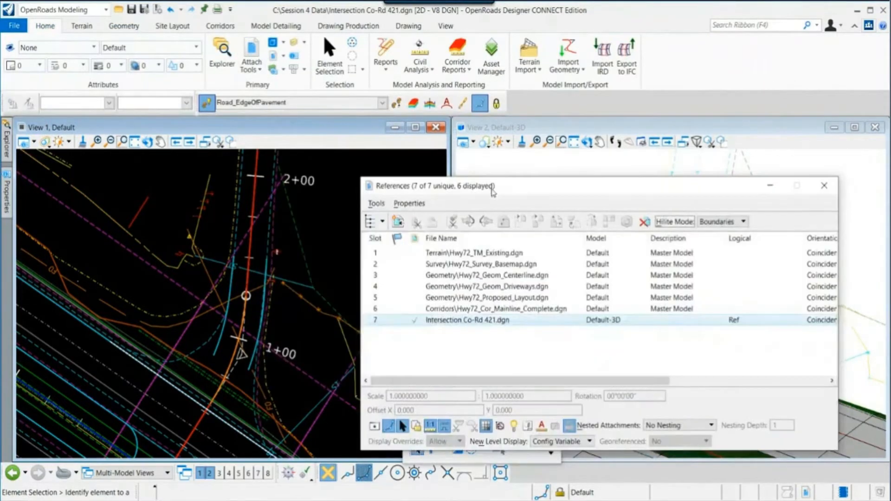
click(543, 299)
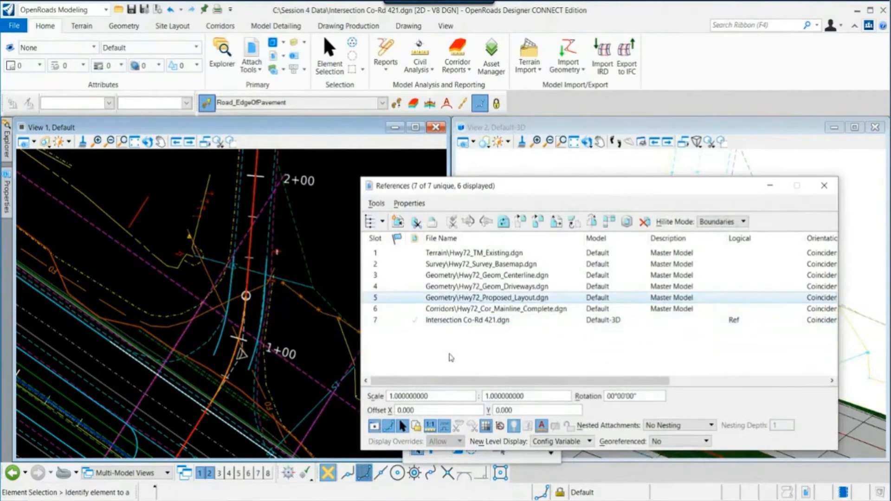
click(374, 425)
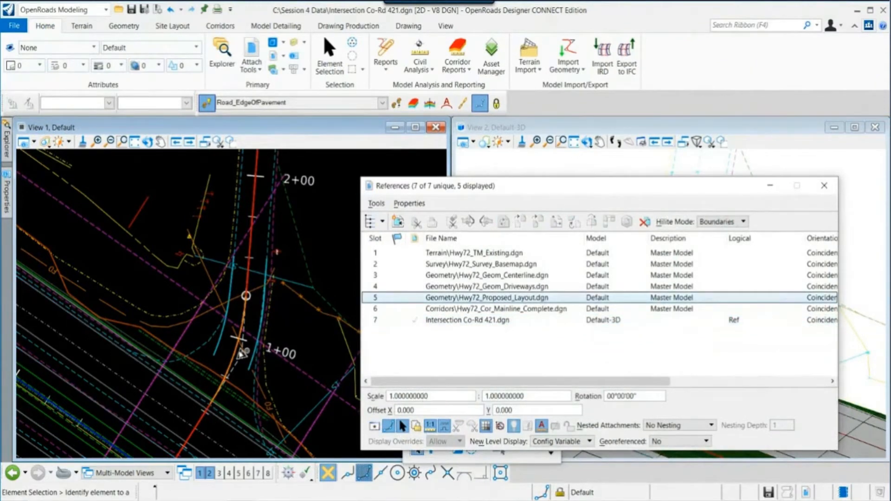
mouse_move(110, 345)
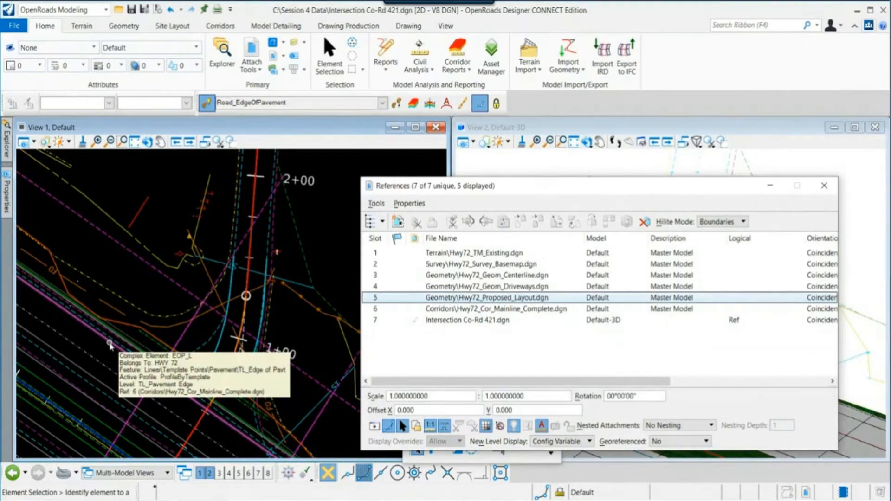
click(825, 185)
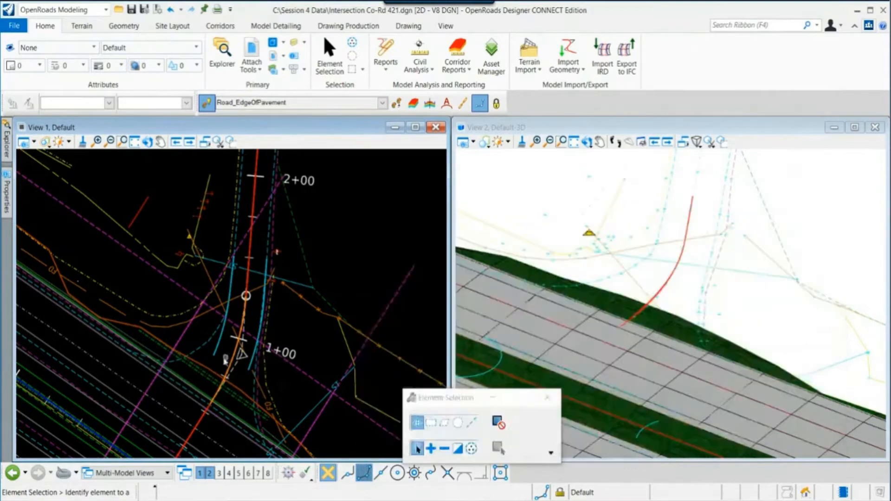
- Fillet the left side-road edge of pavement to the highway edge with a 50' simple arc, trimming both elements
scroll(125, 361, up, 2)
mouse_move(126, 362)
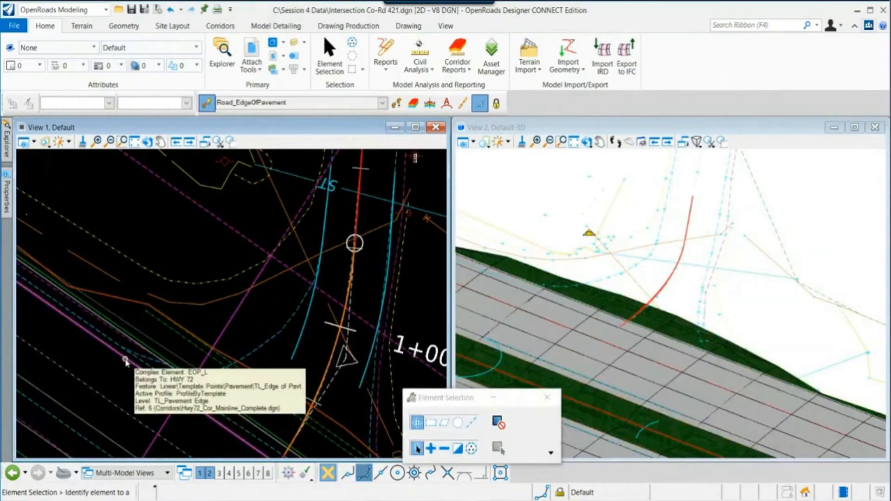
scroll(126, 361, down, 1)
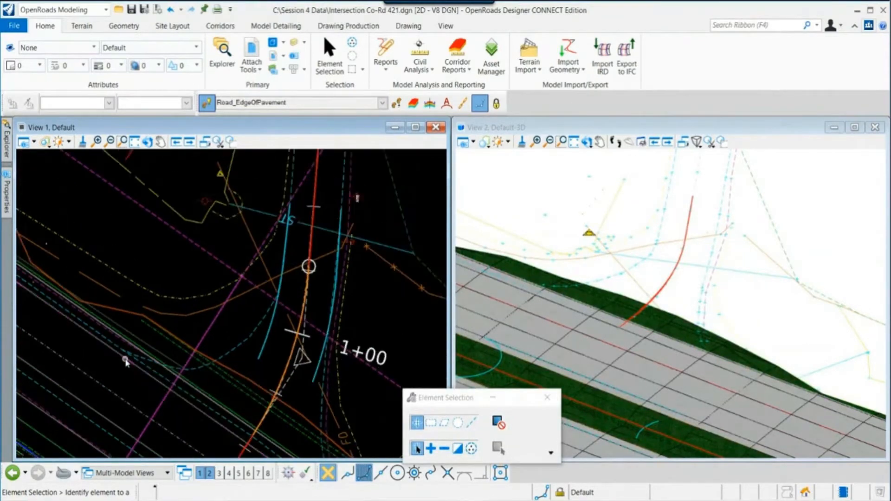
scroll(120, 363, down, 1)
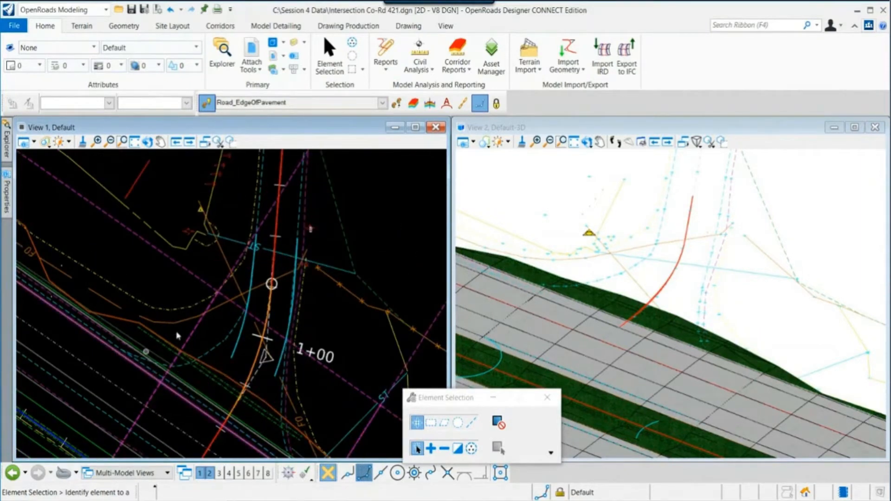
mouse_move(251, 282)
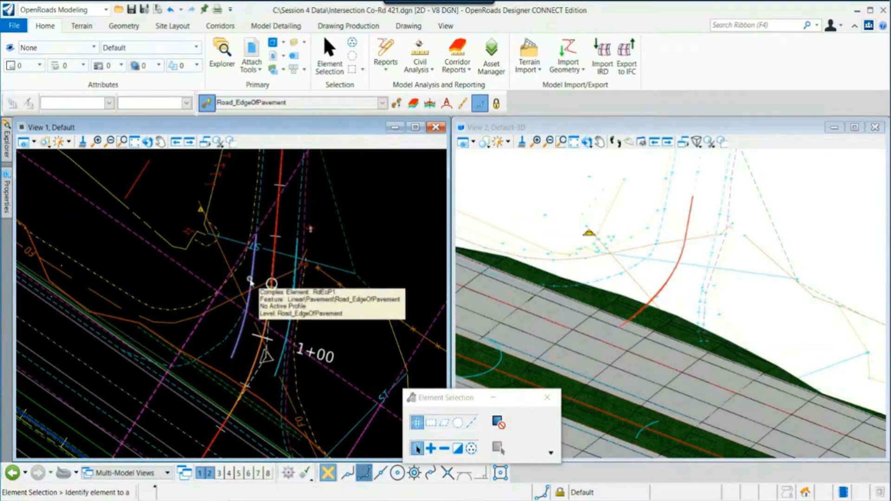
click(133, 27)
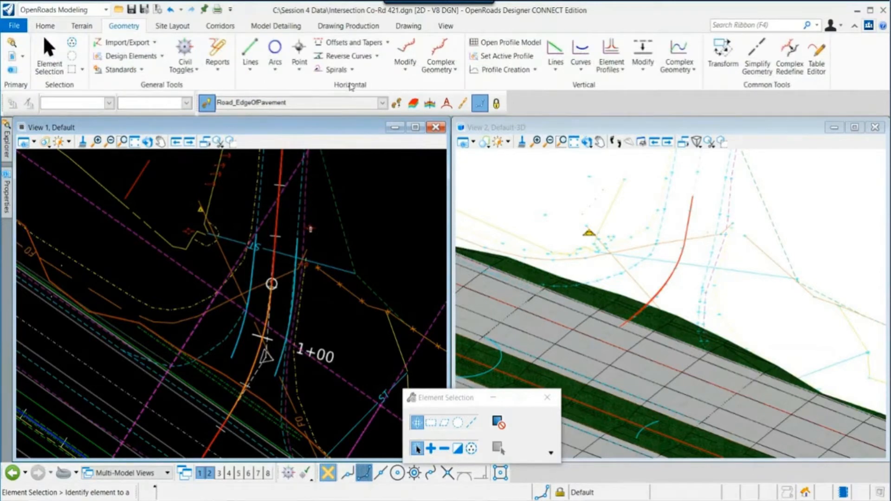
click(276, 69)
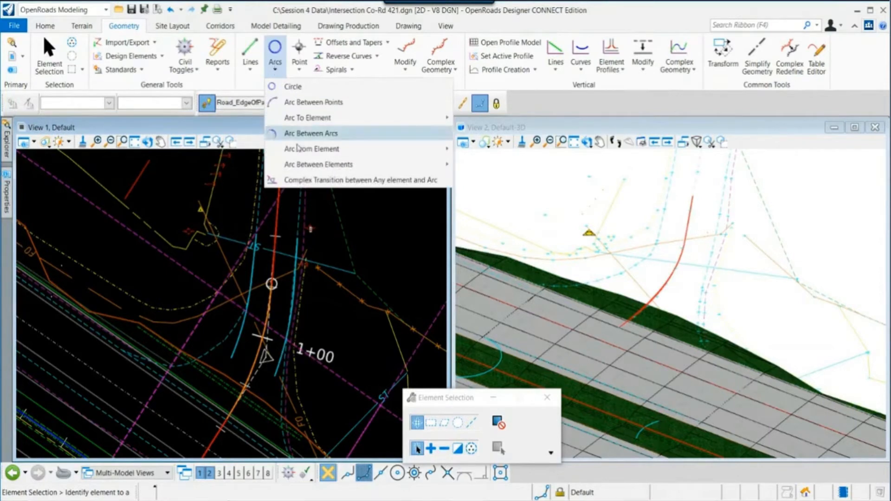
mouse_move(396, 163)
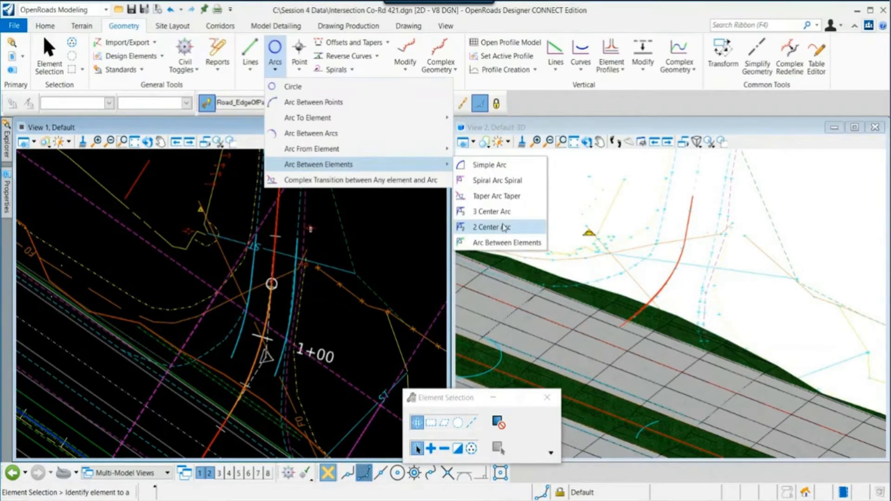
click(492, 165)
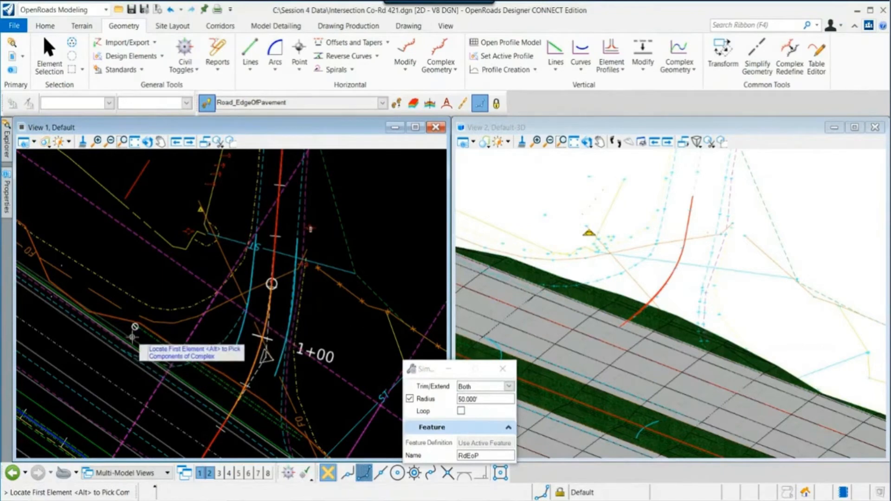
key(Escape)
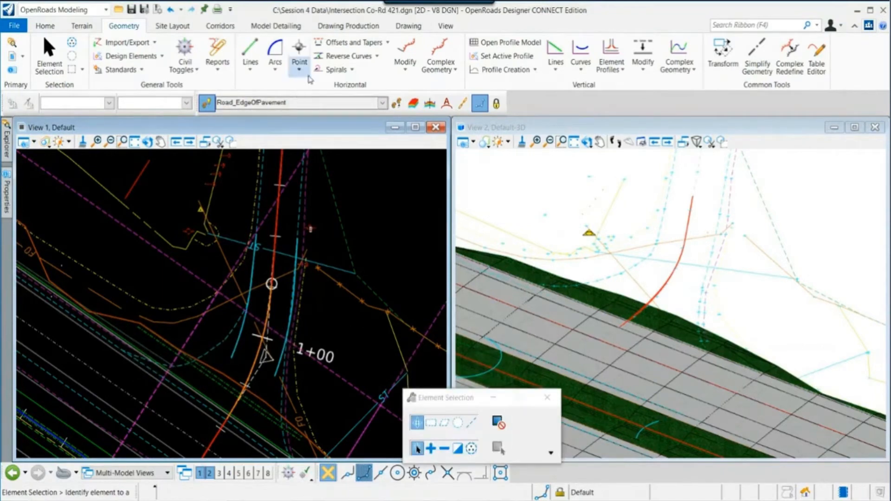
click(275, 53)
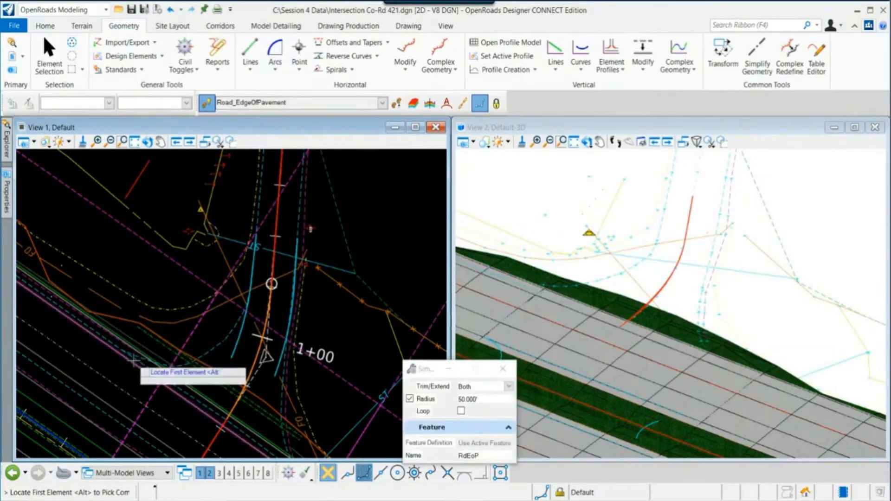
click(240, 335)
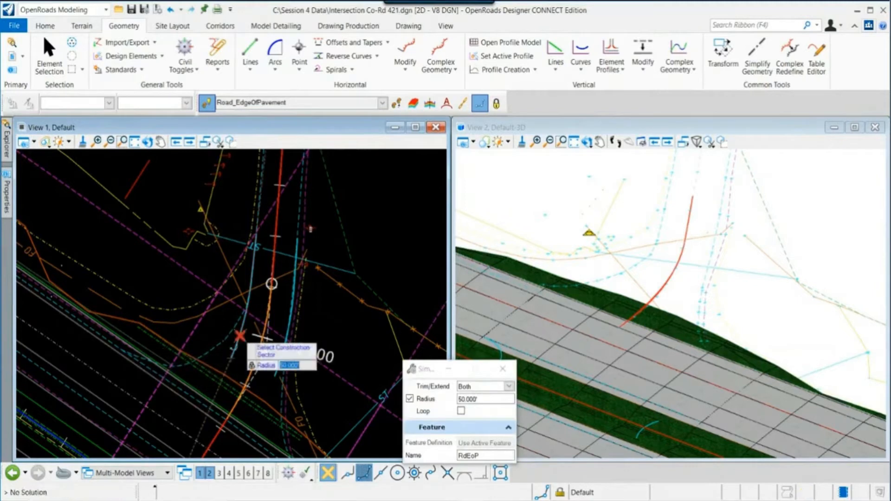
scroll(234, 341, up, 2)
scroll(233, 342, down, 1)
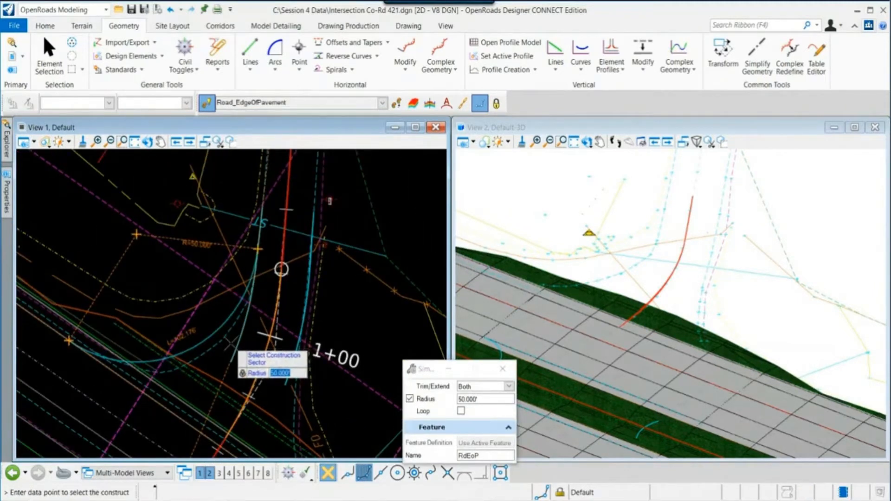
scroll(230, 343, down, 1)
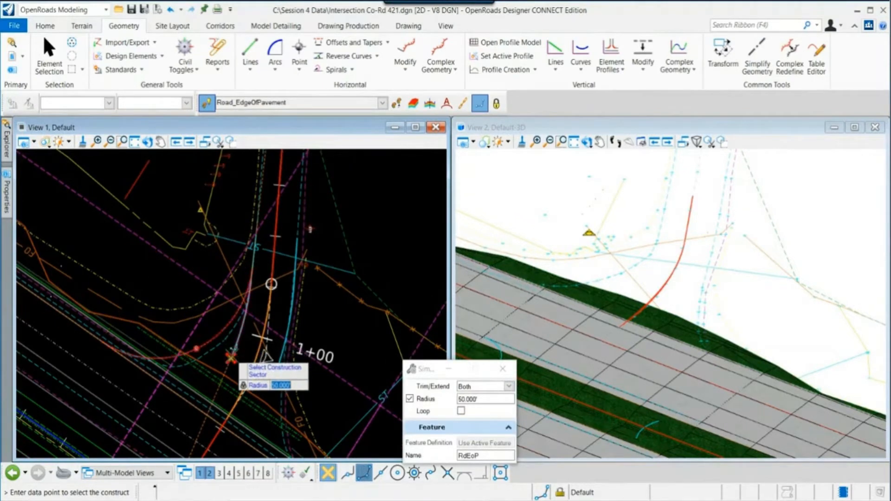
scroll(231, 358, down, 1)
scroll(226, 360, up, 1)
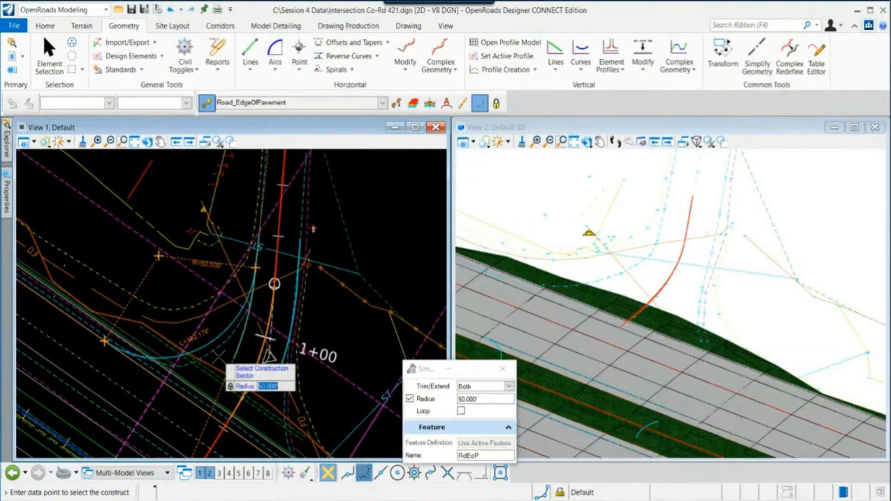
click(219, 357)
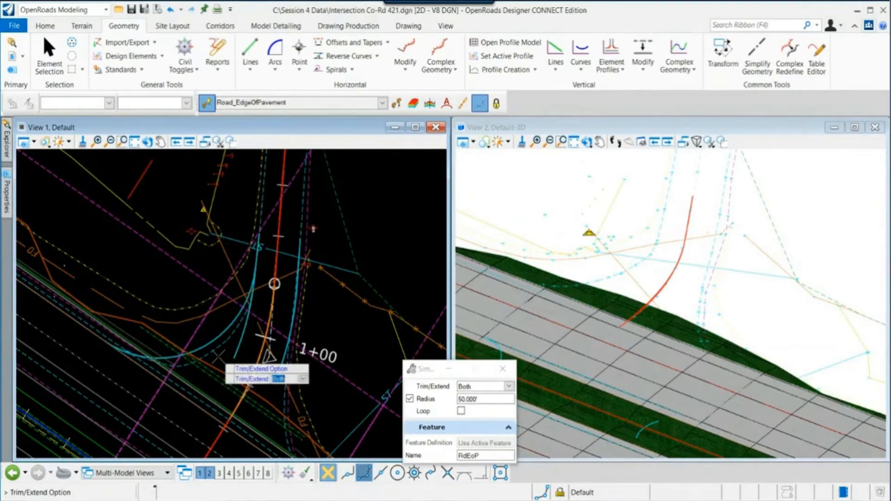
click(219, 357)
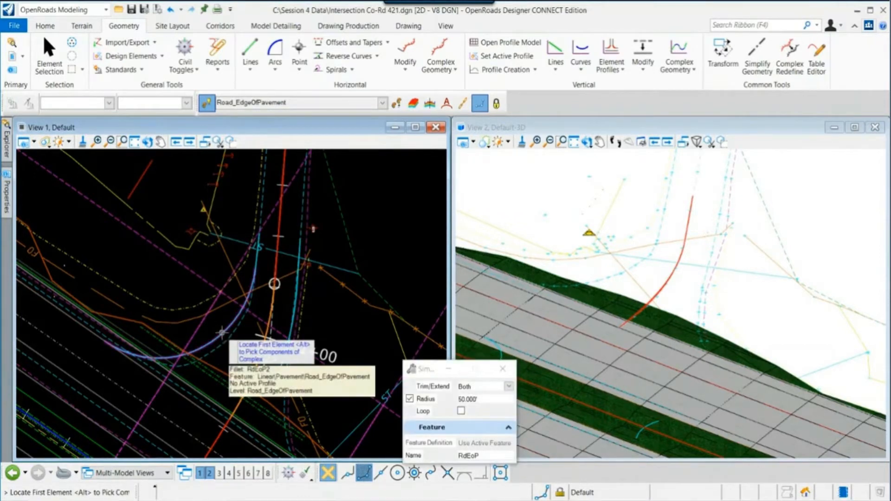
- Fillet the right side-road edge of pavement to the highway edge with another 50' simple arc
scroll(221, 335, down, 2)
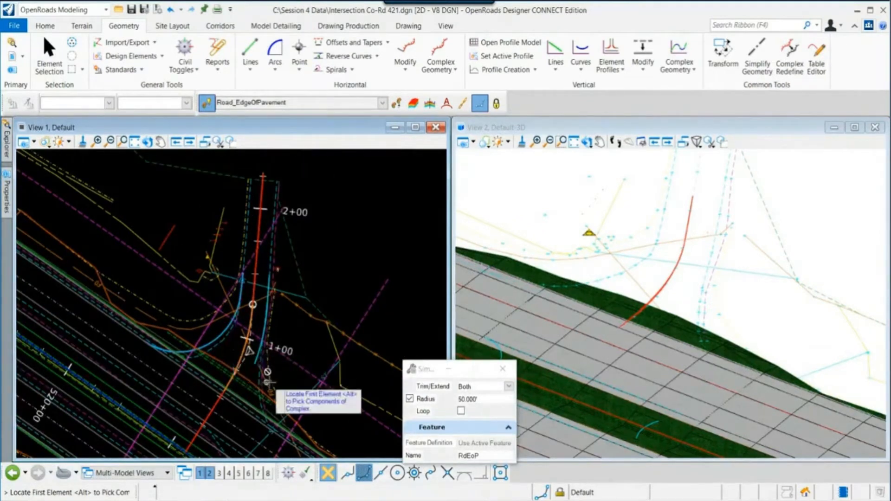
middle_drag(285, 383, 252, 345)
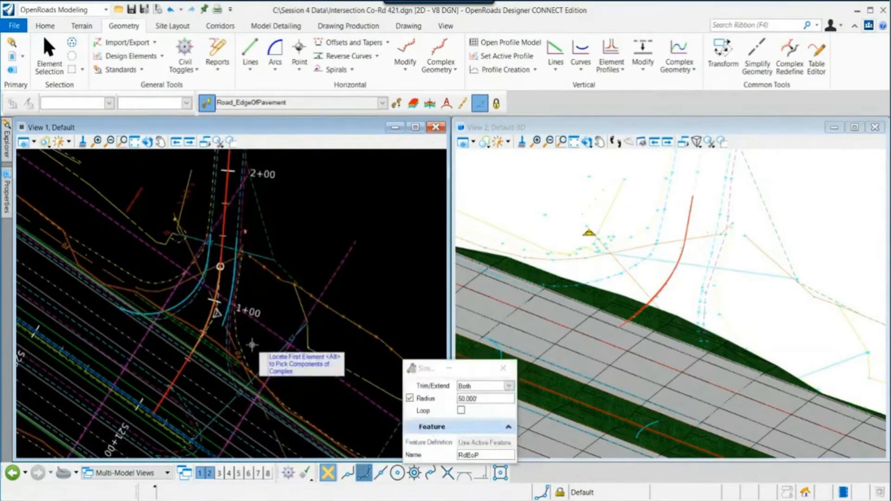
scroll(256, 392, up, 2)
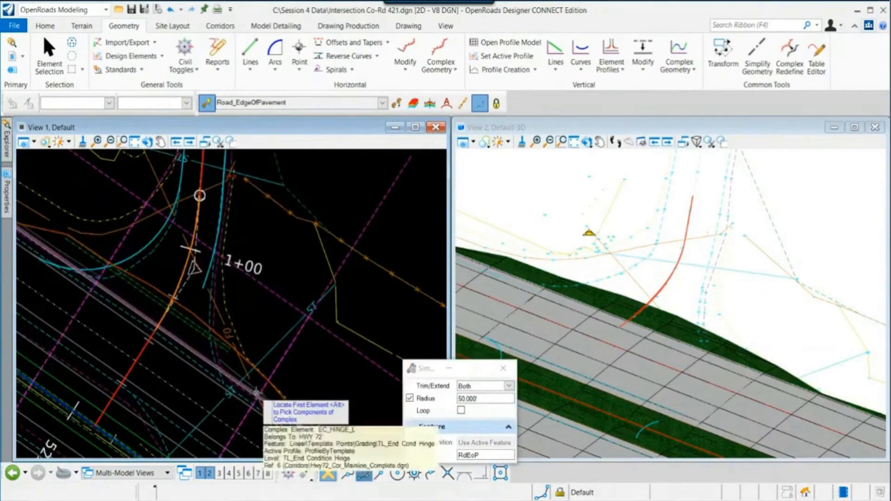
middle_drag(318, 373, 259, 317)
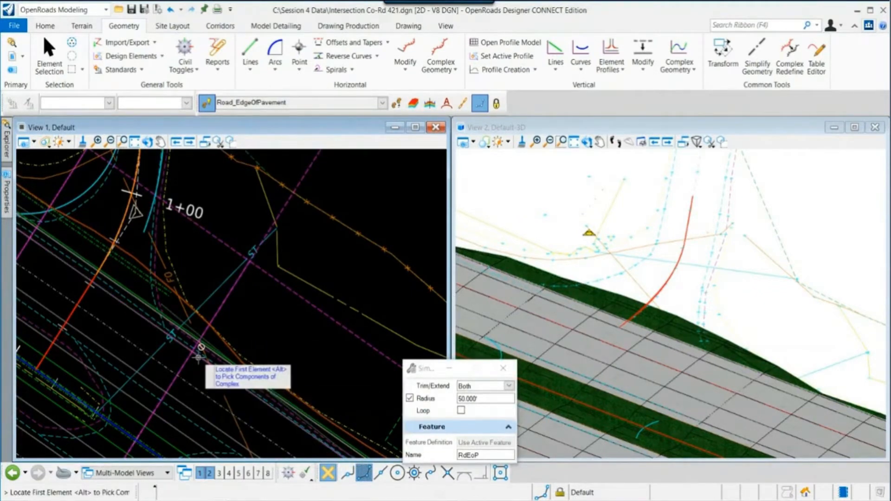
click(149, 217)
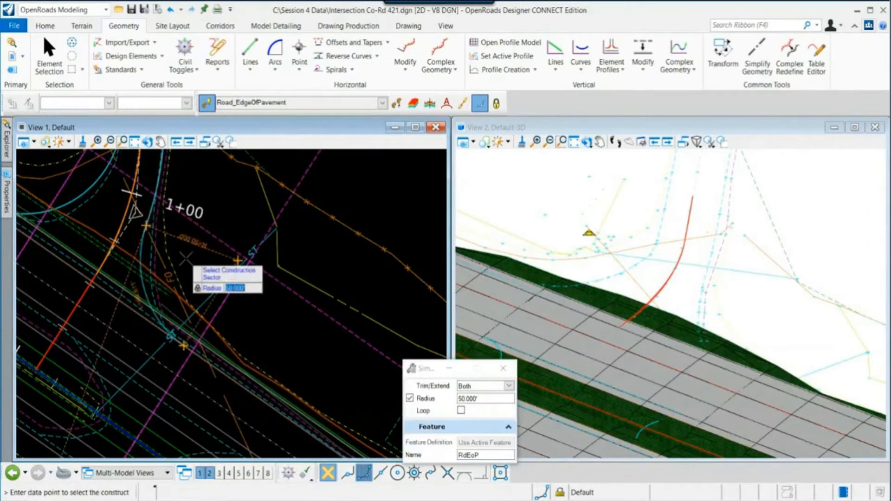
click(251, 284)
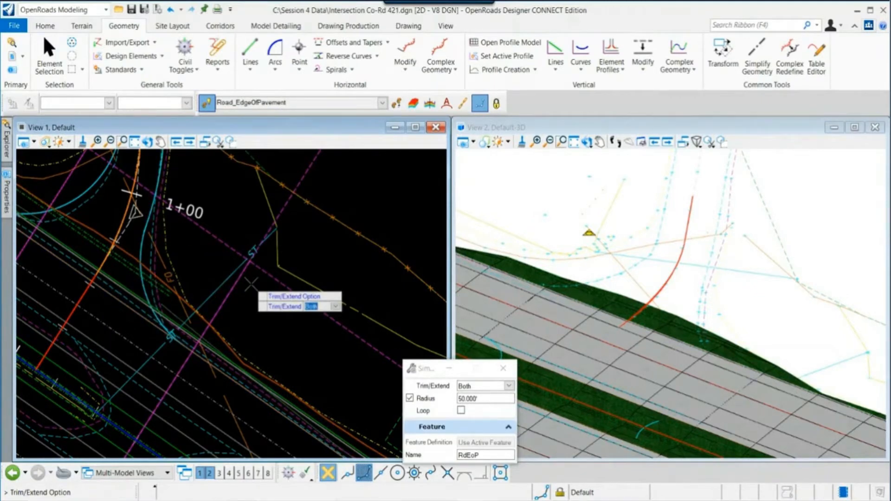
click(251, 284)
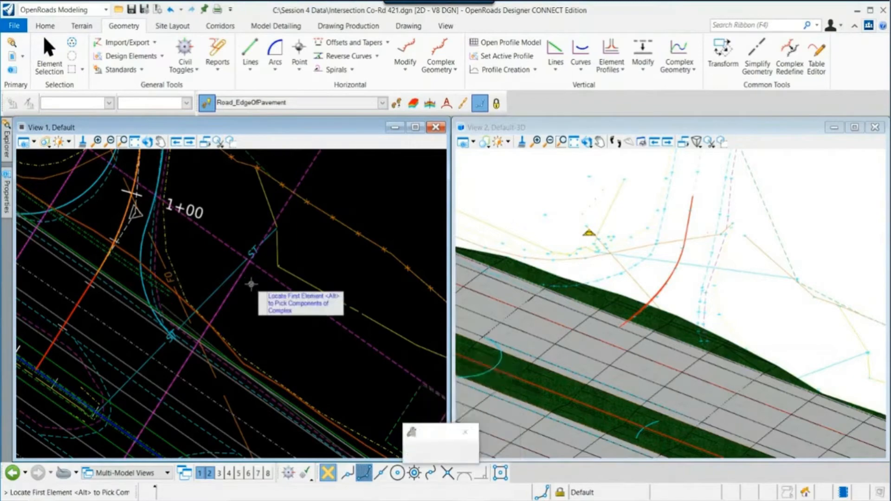
right_click(251, 284)
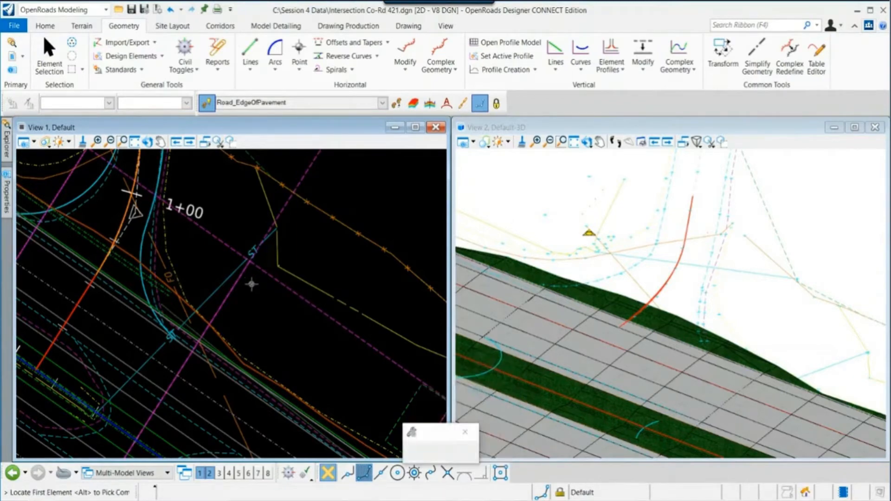
- Draw a line joining the far ends of the two side-road edge-of-pavement lines
scroll(251, 284, down, 2)
middle_drag(251, 285, 318, 340)
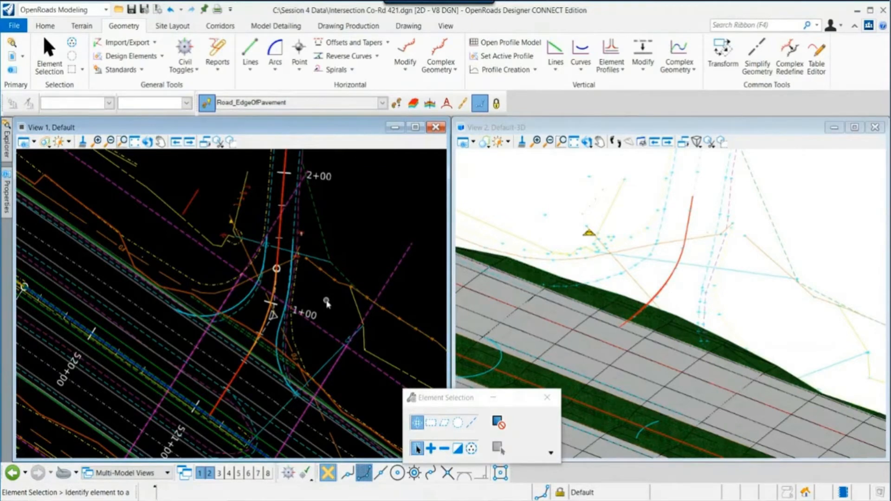
scroll(274, 250, up, 5)
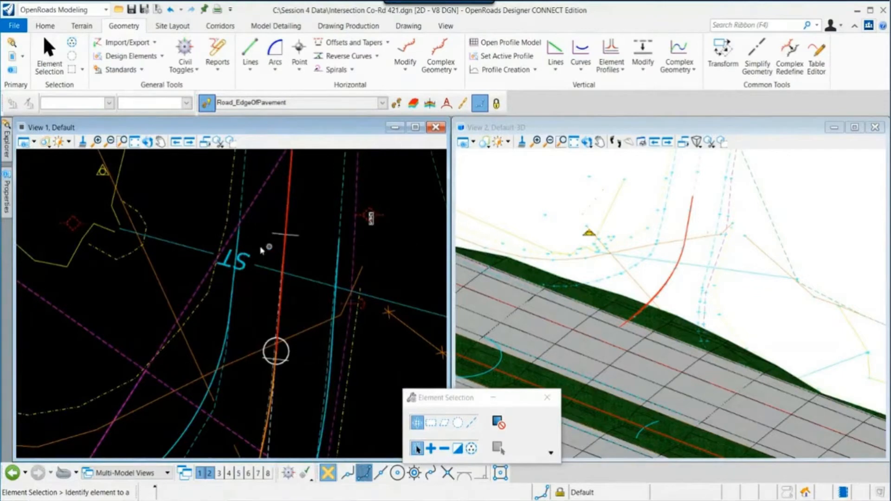
scroll(260, 248, up, 1)
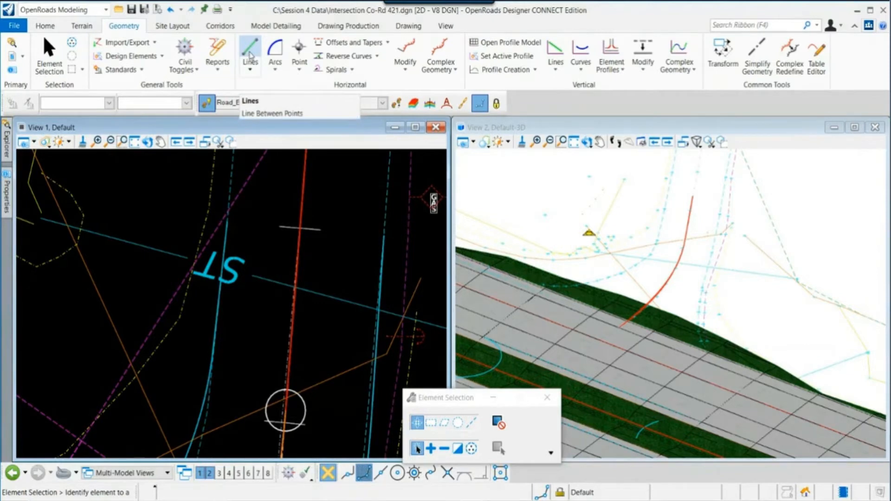
click(250, 53)
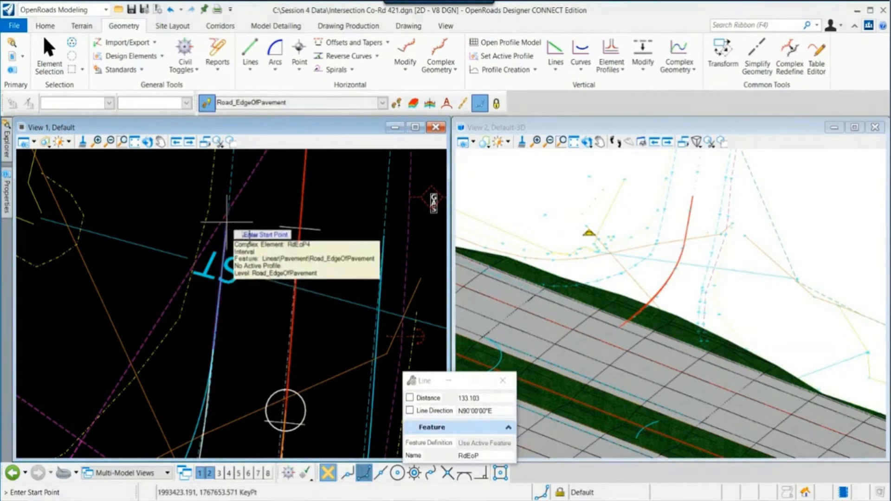
click(227, 222)
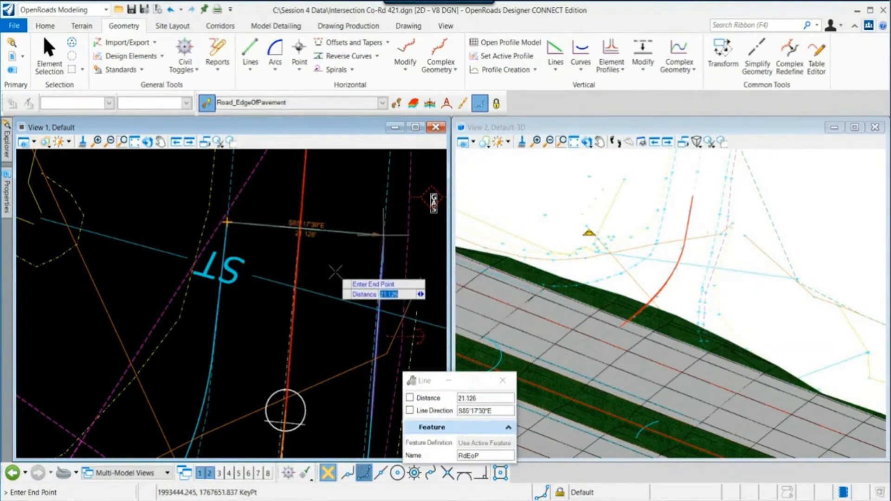
click(336, 273)
key(Escape)
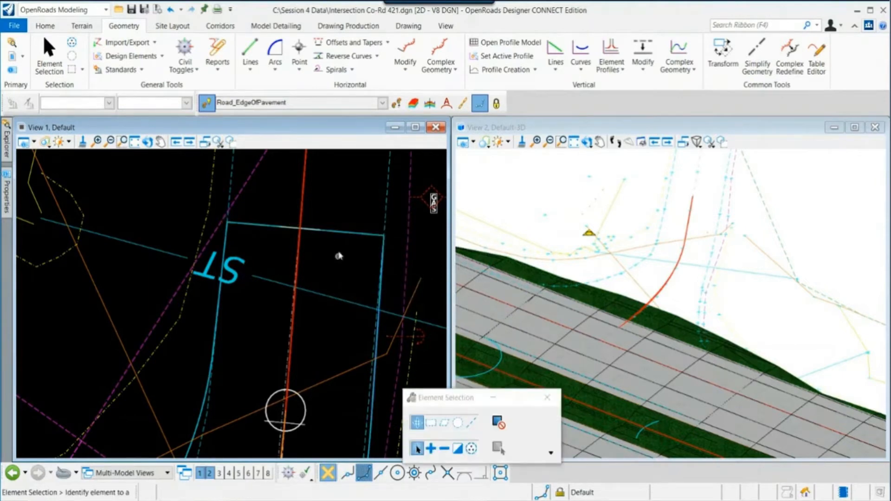
- Review the completed edge-of-pavement outline around the intersection in the plan and 3D views
click(336, 232)
scroll(326, 266, down, 2)
scroll(326, 266, down, 1)
middle_drag(328, 356, 335, 276)
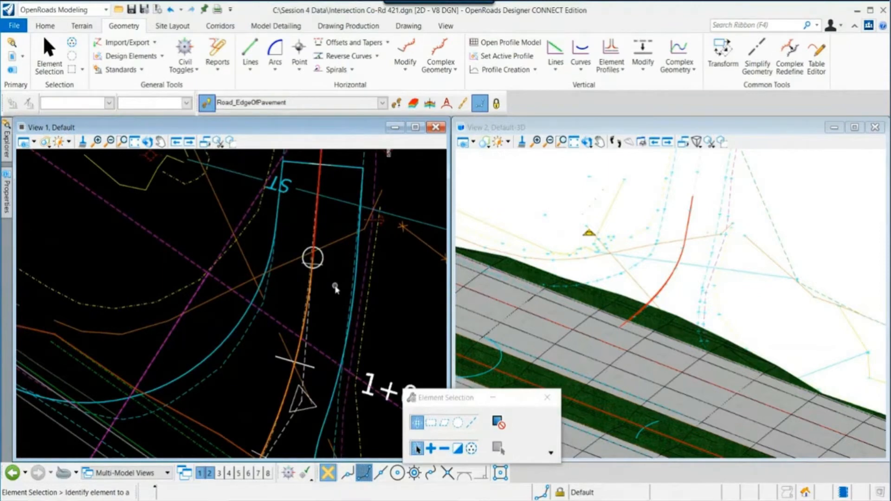
scroll(332, 282, down, 1)
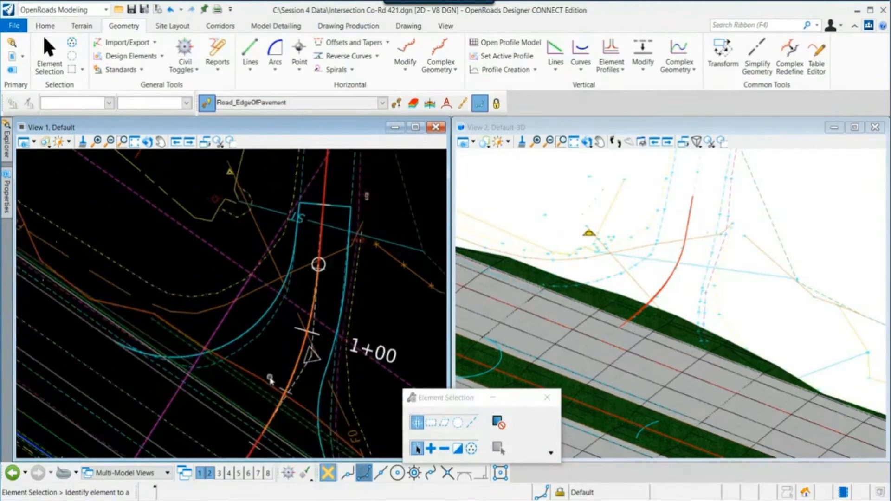
middle_drag(269, 375, 285, 315)
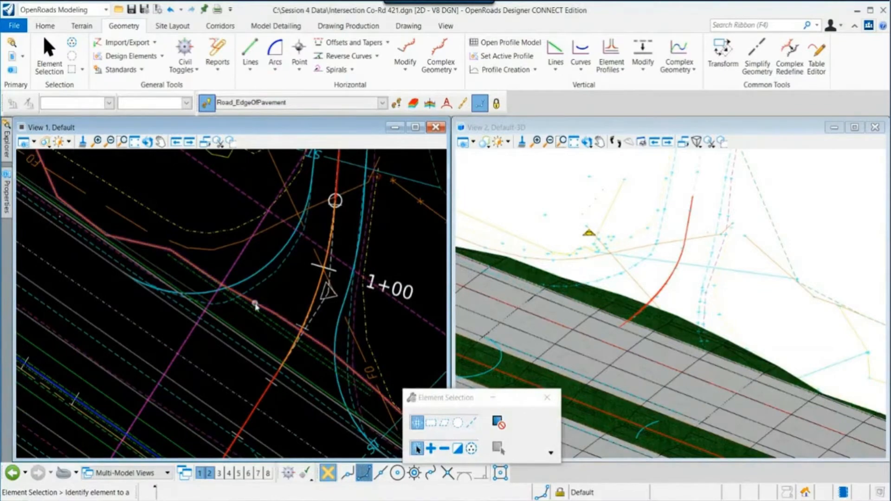
scroll(236, 310, down, 1)
scroll(621, 327, down, 1)
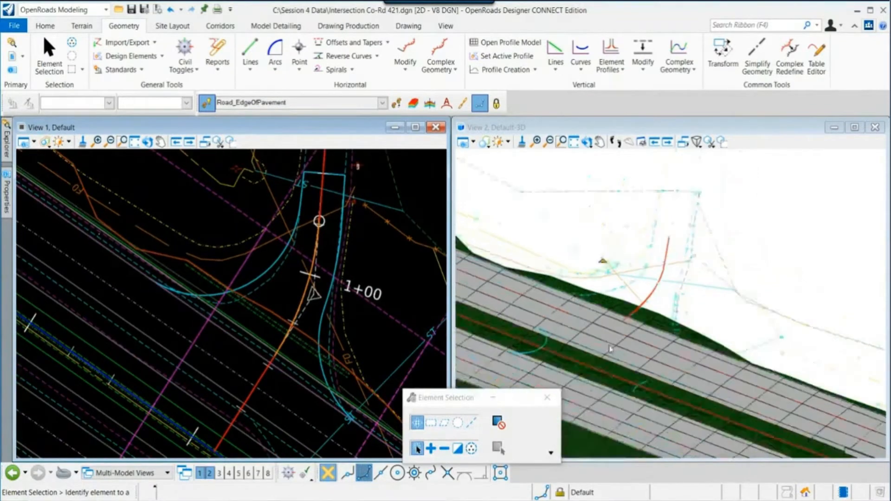
scroll(608, 351, up, 1)
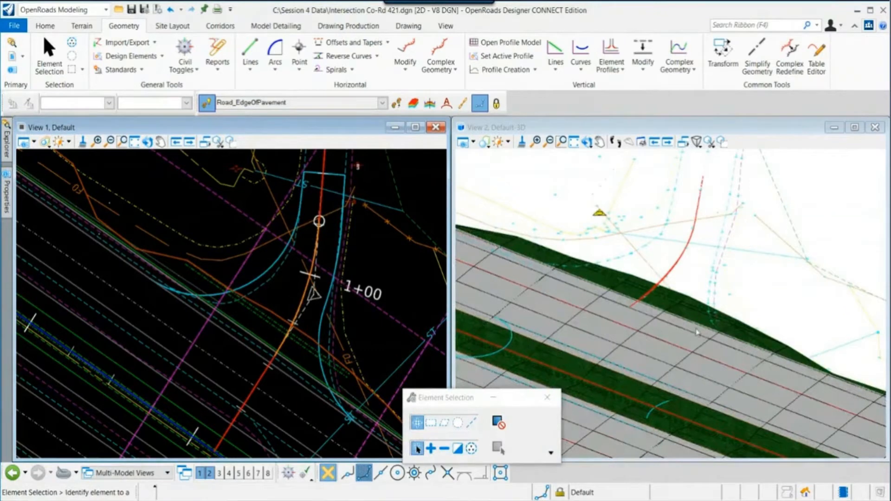
- Draw an edge-of-pavement line from the end of the left curb-return arc along the highway edge toward the ST point
scroll(220, 313, up, 2)
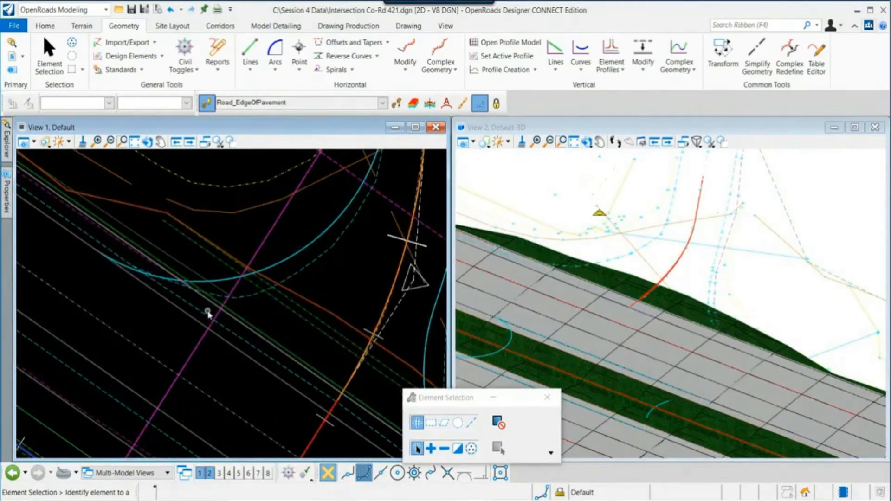
mouse_move(207, 325)
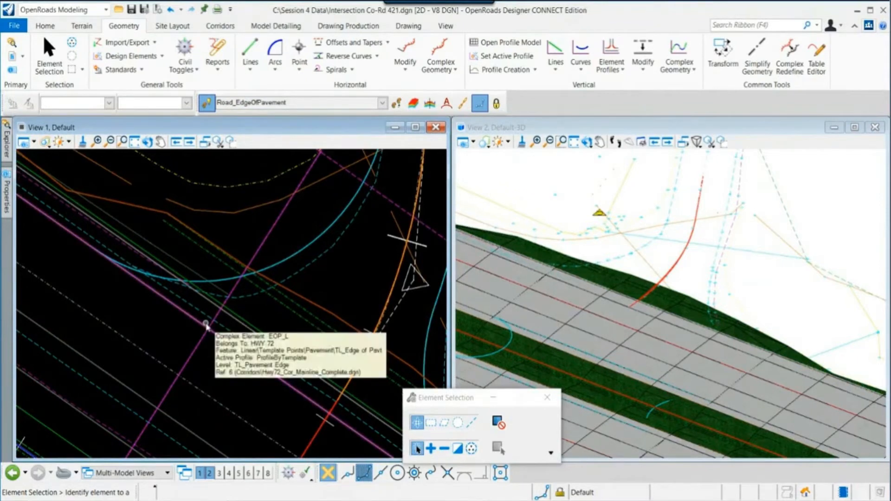
click(250, 50)
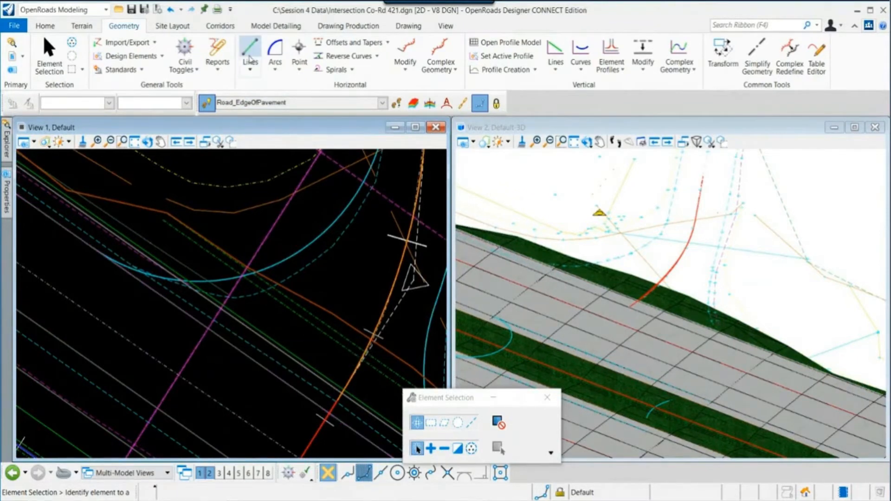
scroll(122, 260, up, 2)
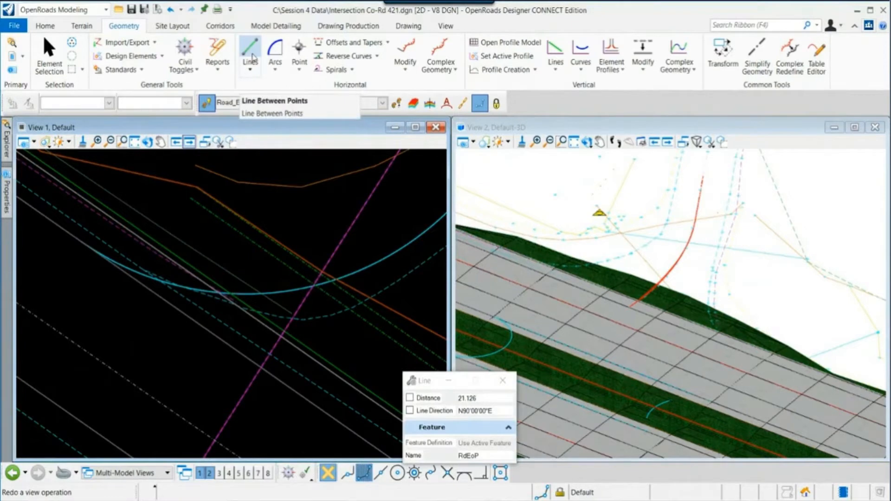
click(253, 56)
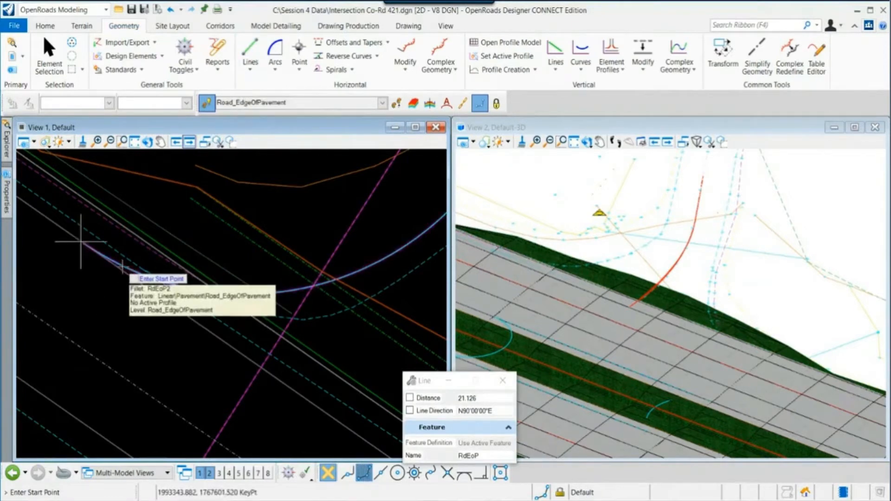
click(109, 252)
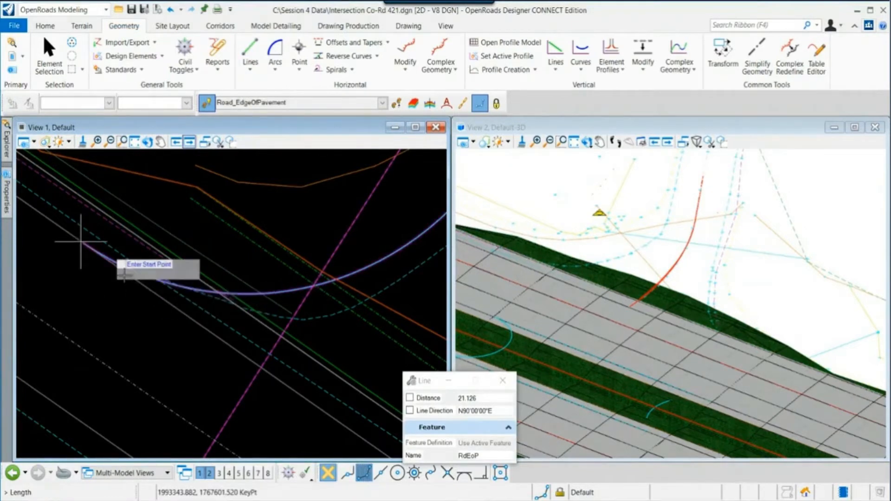
scroll(125, 280, down, 4)
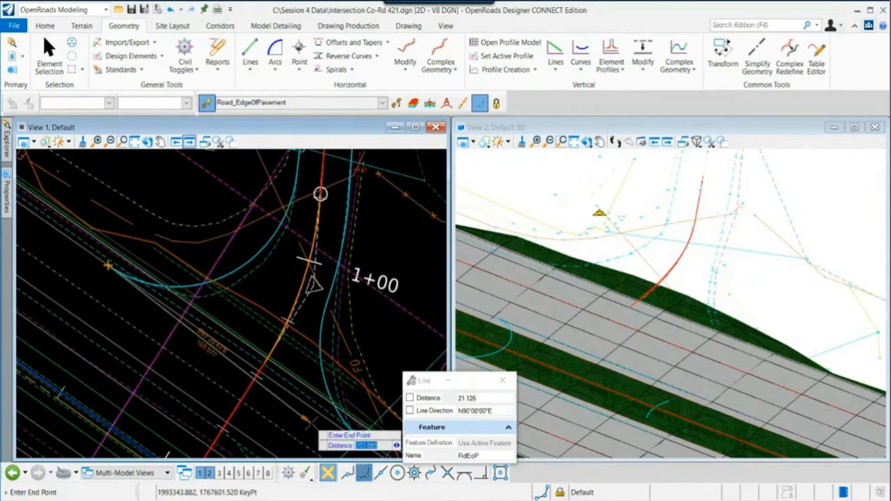
middle_drag(314, 424, 161, 331)
scroll(207, 352, up, 3)
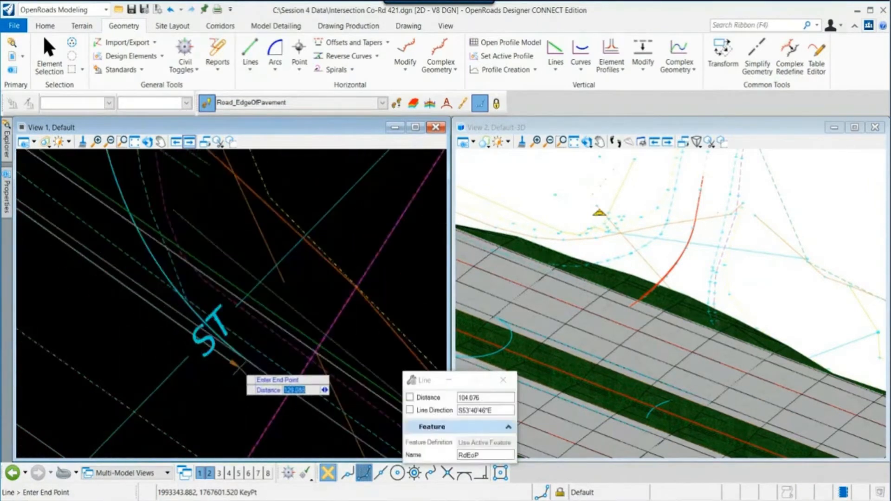
scroll(237, 371, up, 2)
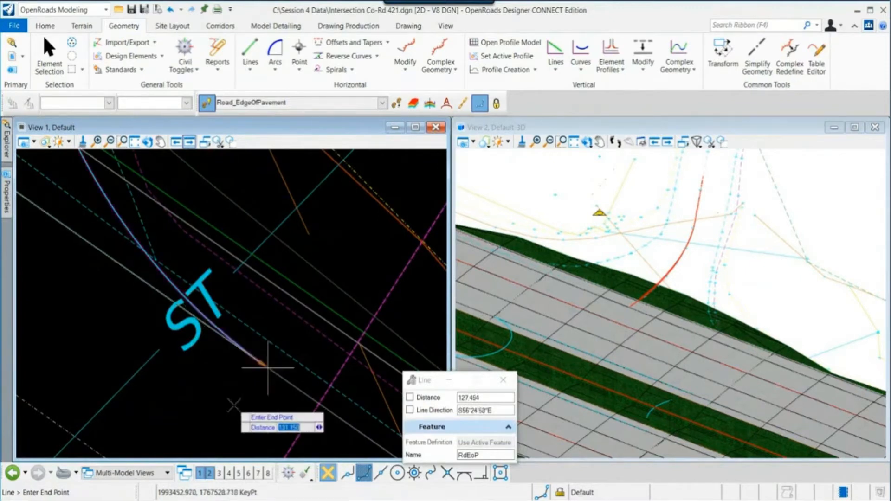
click(267, 367)
right_click(267, 371)
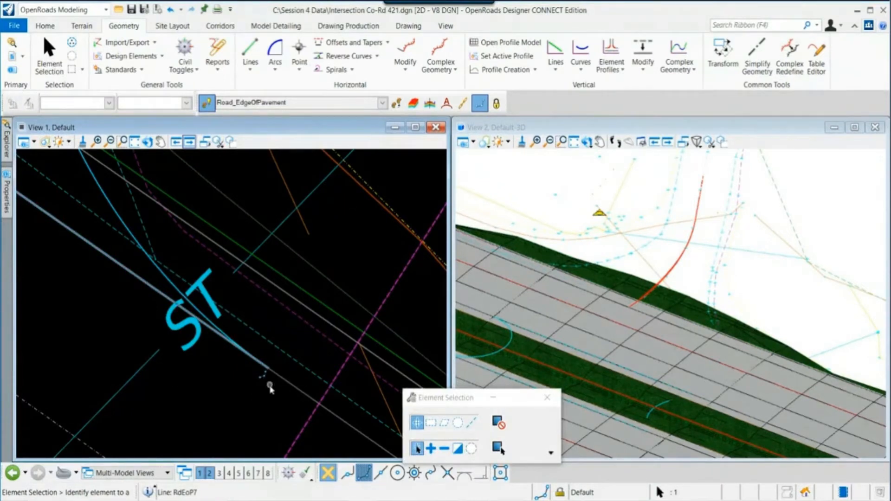
- Turn off display of the Corridors\Hwy72_Cor_Mainline_Complete.dgn reference attachment
scroll(265, 388, down, 4)
scroll(265, 400, down, 3)
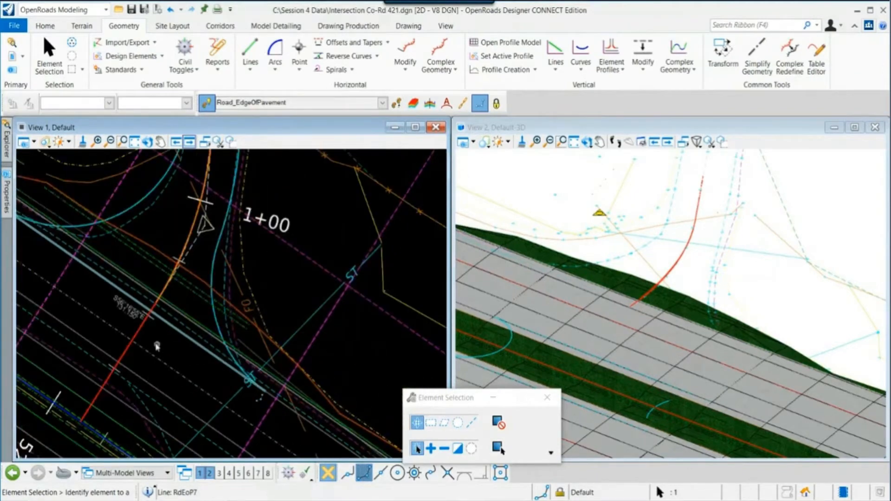
middle_drag(159, 347, 293, 392)
click(157, 293)
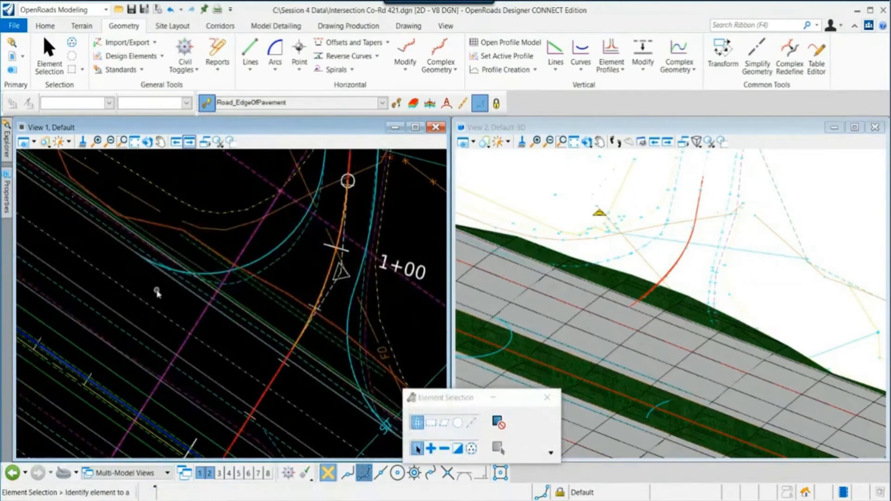
click(161, 141)
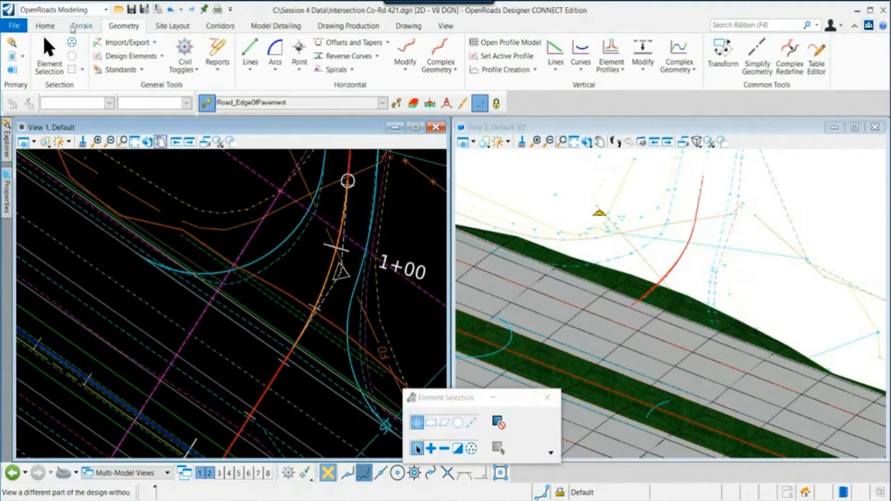
click(52, 27)
click(252, 51)
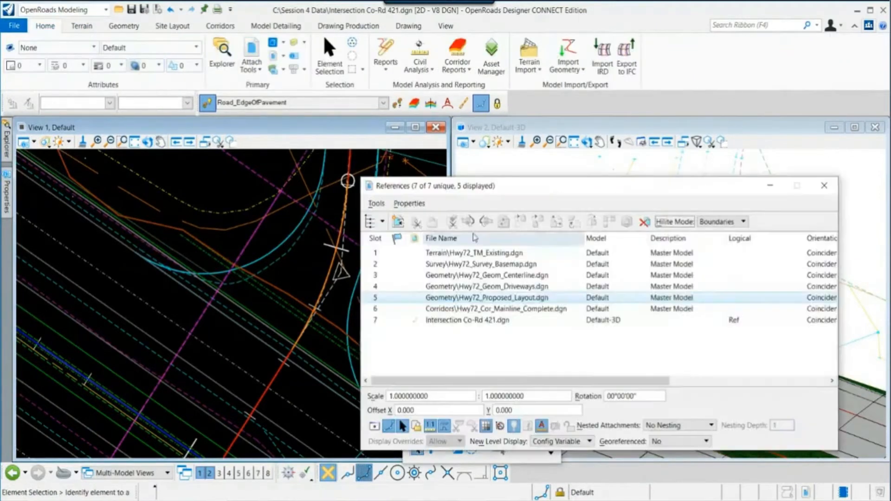
click(530, 310)
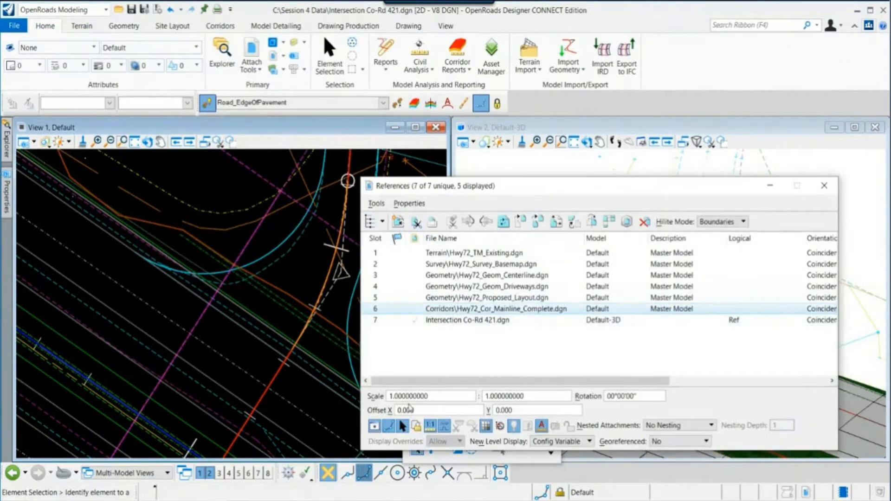
click(375, 426)
scroll(188, 366, down, 3)
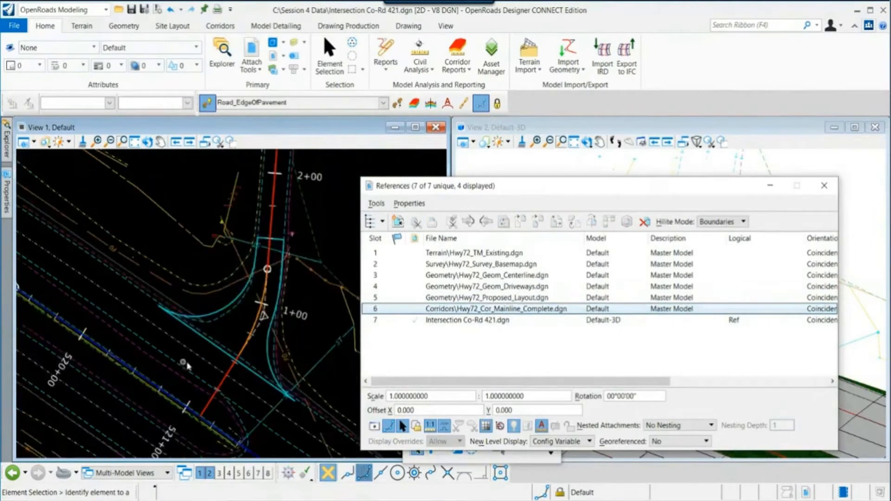
middle_drag(317, 316, 281, 317)
drag(502, 189, 510, 180)
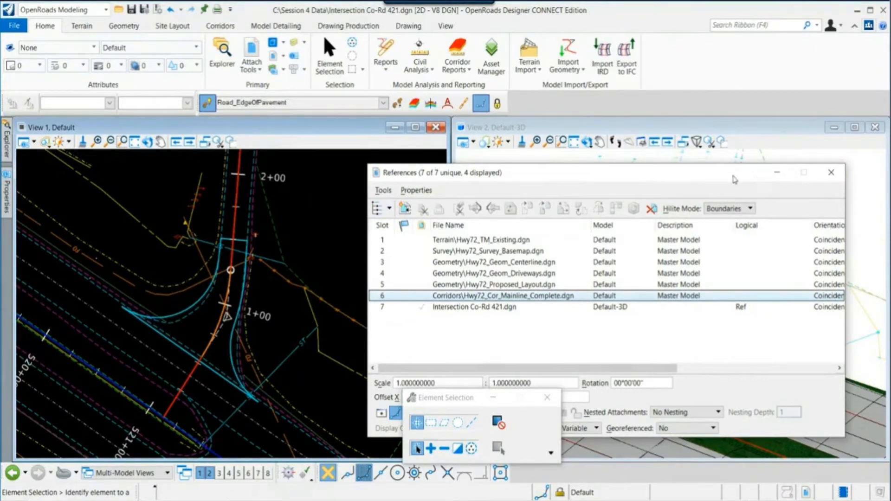
click(777, 172)
drag(472, 410, 474, 442)
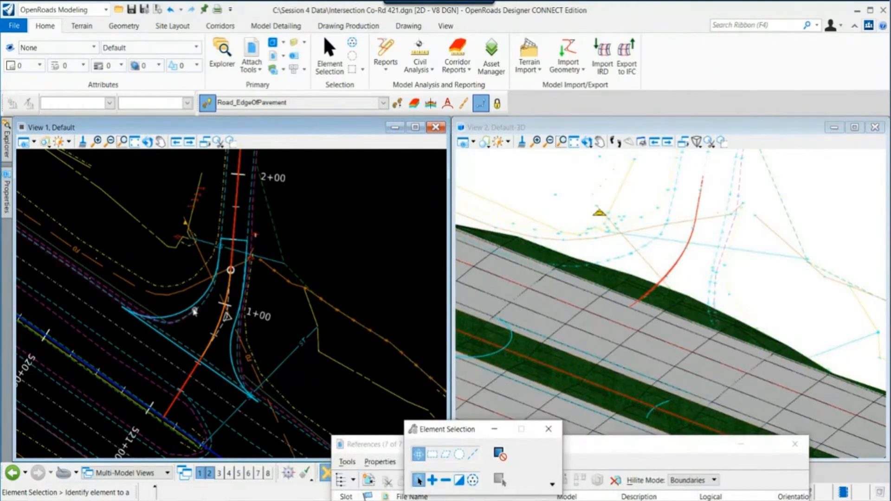
- Examine the edge-of-pavement outline around the intersection in the plan and 3D views
mouse_move(194, 309)
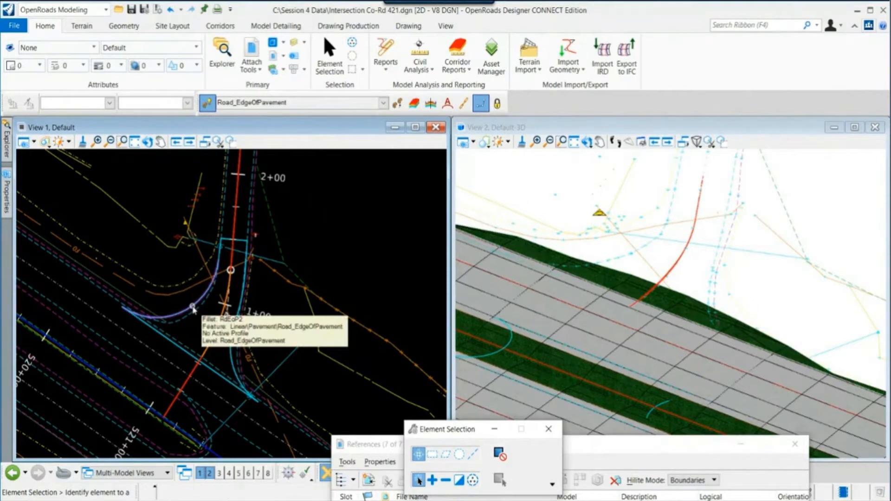
mouse_move(172, 345)
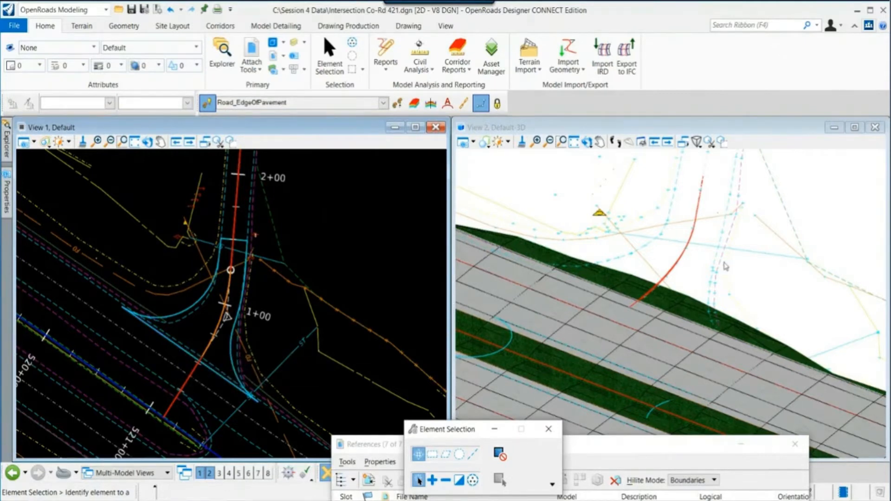
middle_drag(726, 266, 697, 317)
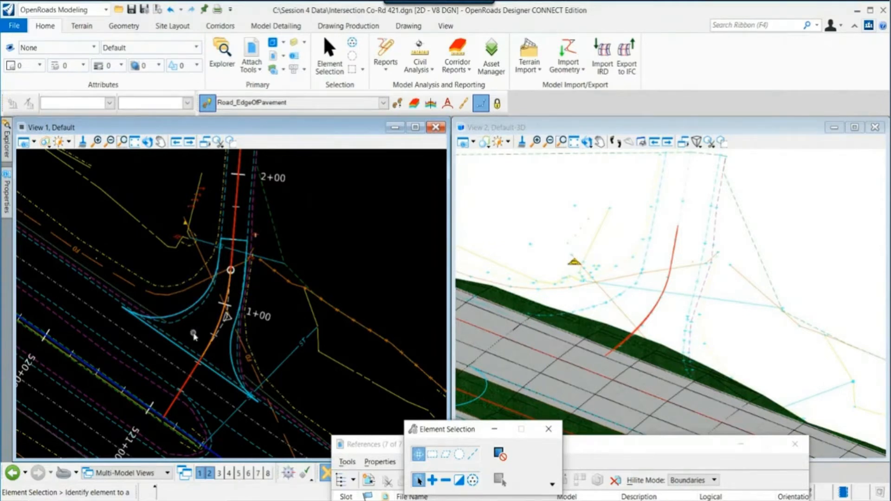
scroll(194, 335, up, 1)
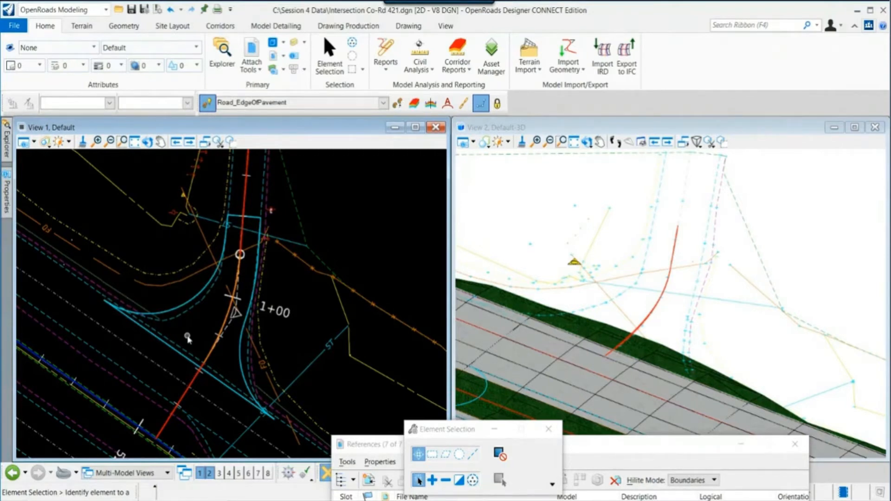
scroll(187, 338, down, 1)
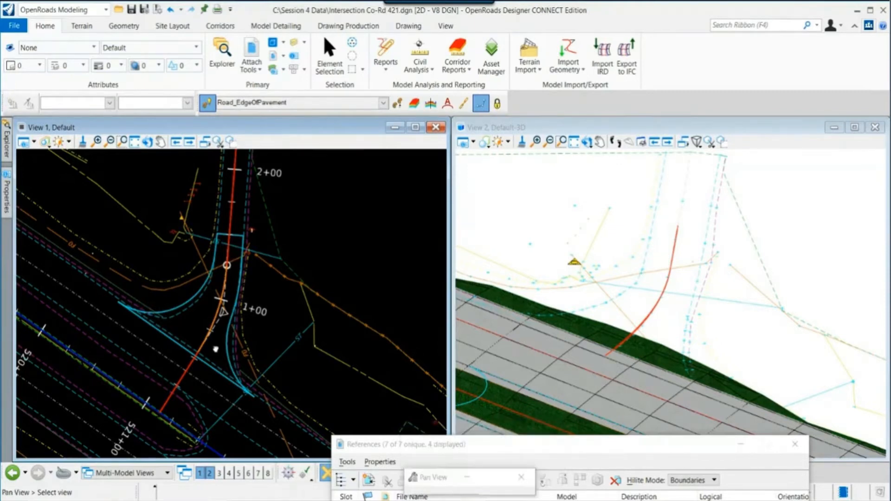
middle_drag(213, 348, 232, 338)
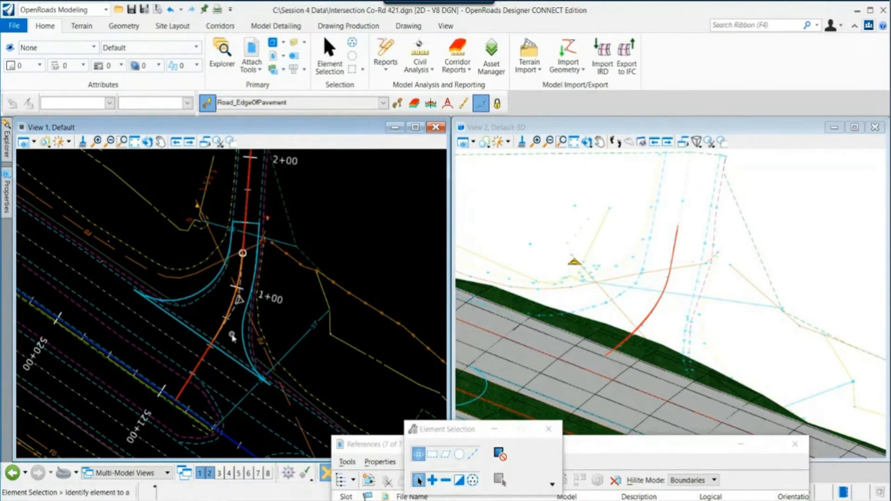
scroll(592, 358, up, 3)
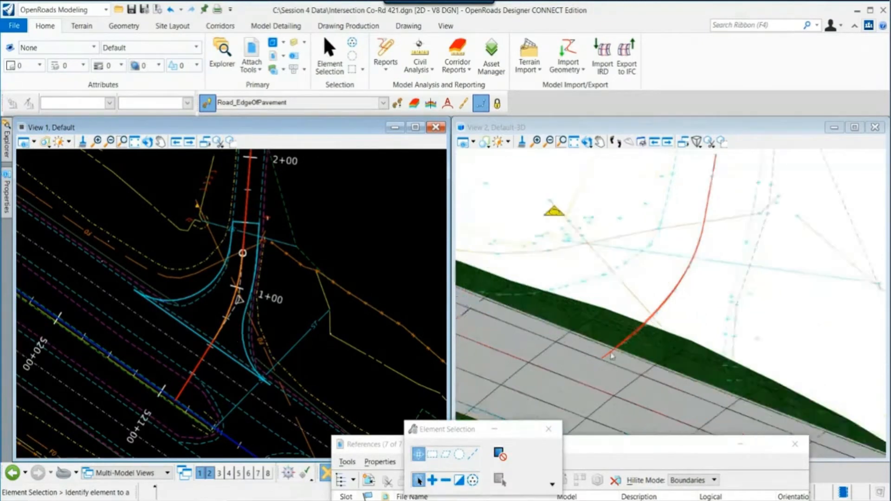
scroll(528, 296, down, 2)
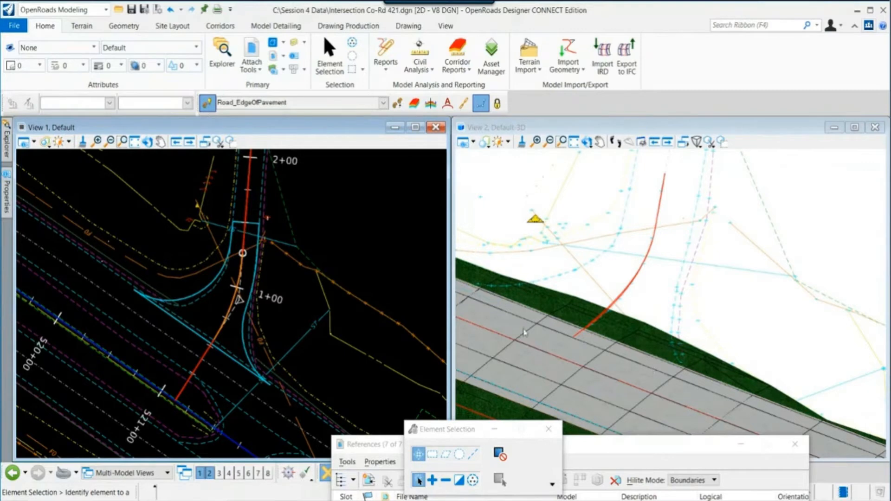
scroll(525, 308, down, 1)
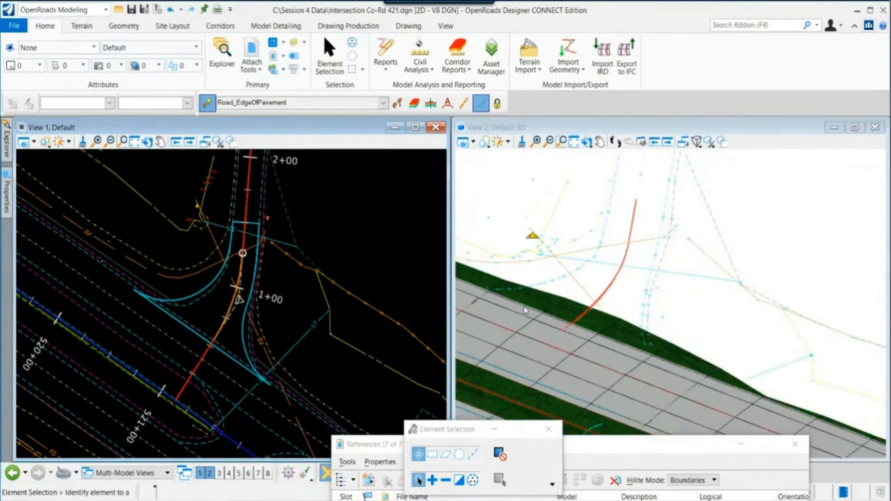
scroll(525, 311, down, 1)
middle_drag(533, 346, 557, 300)
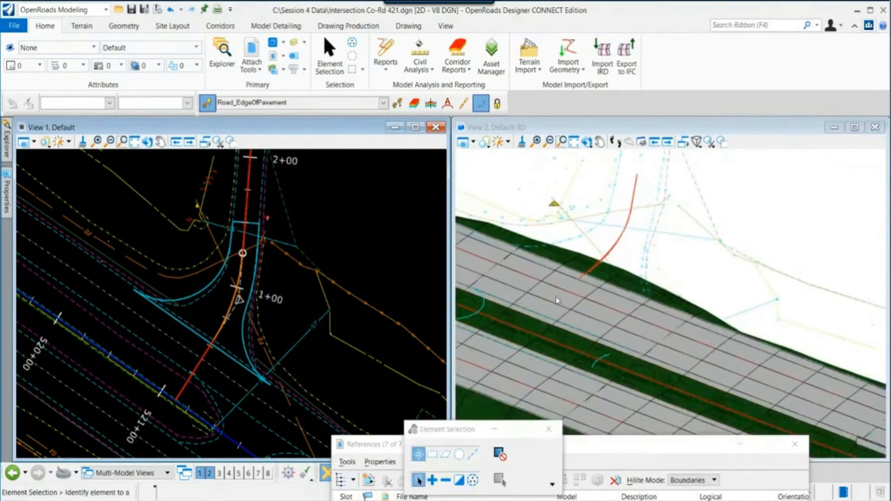
middle_drag(528, 329, 590, 309)
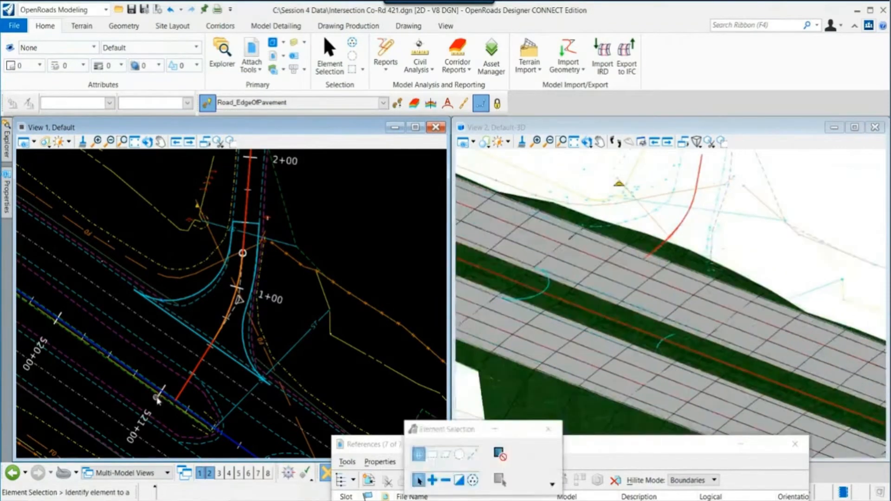
scroll(256, 412, down, 1)
middle_drag(266, 414, 204, 348)
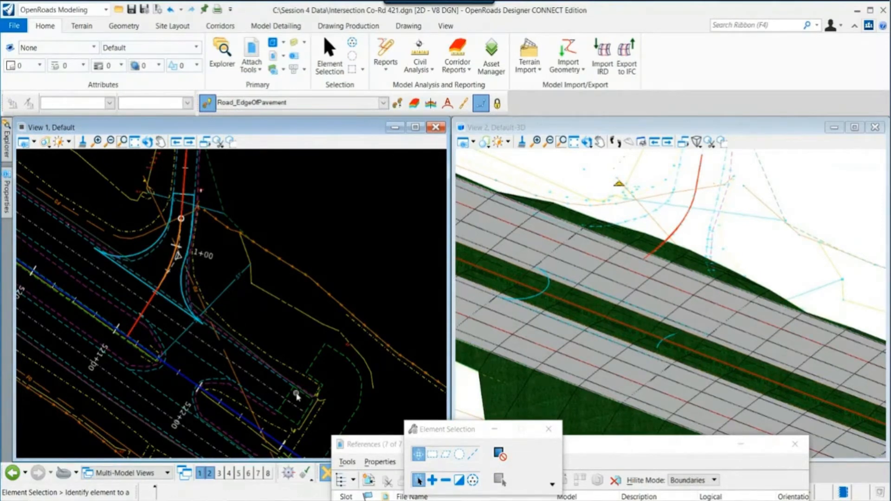
scroll(302, 343, down, 2)
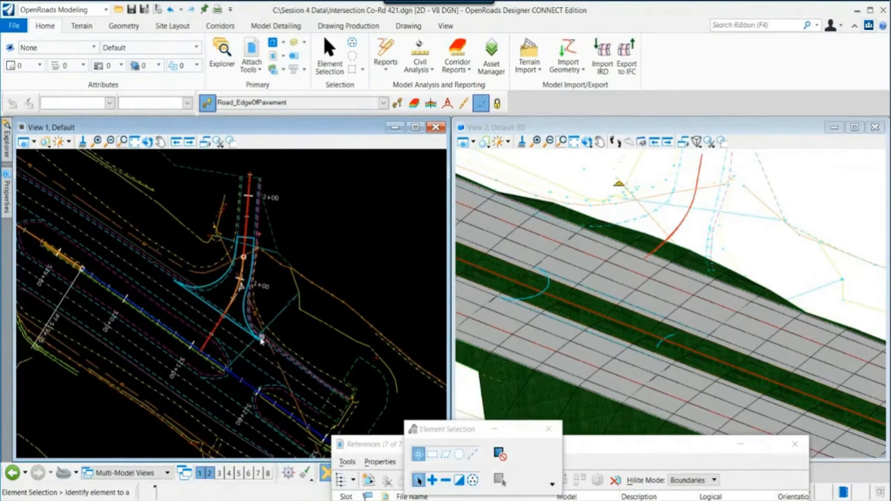
scroll(297, 325, up, 2)
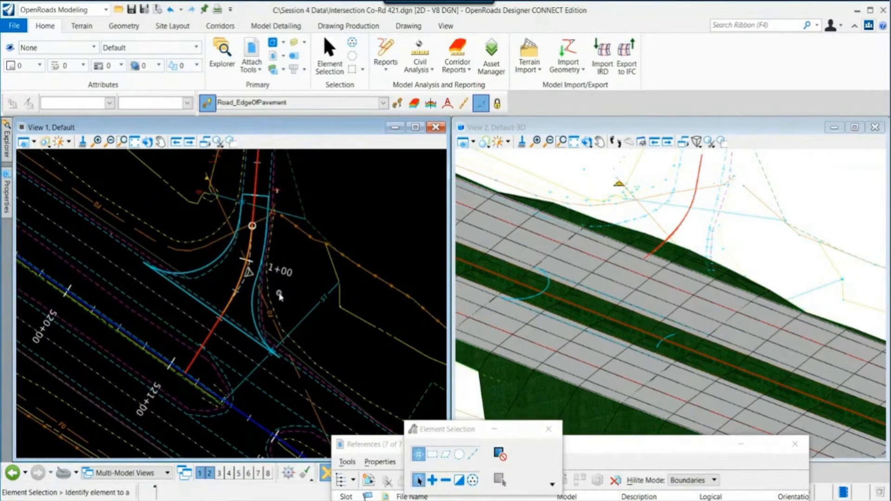
- Reopen the references and toggle display of the selected Geometry\Hwy72_Proposed_Layout.dgn attachment
click(252, 50)
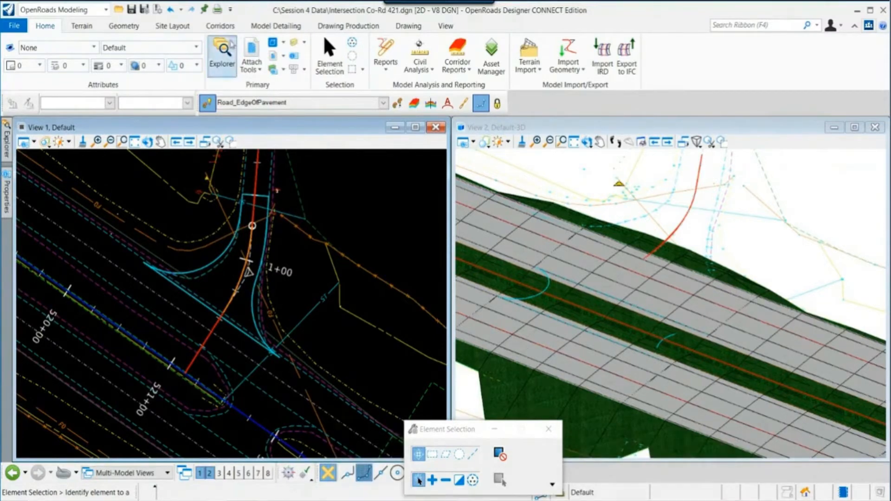
click(254, 50)
drag(583, 444, 403, 94)
click(288, 211)
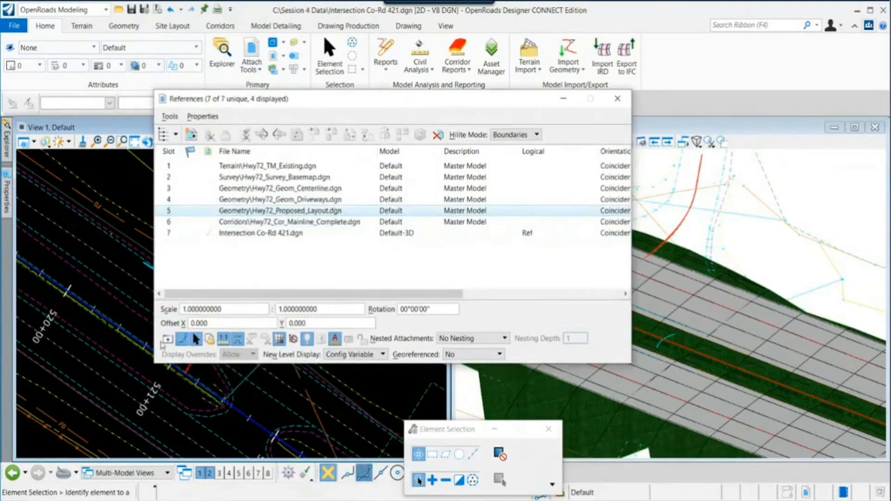
click(166, 343)
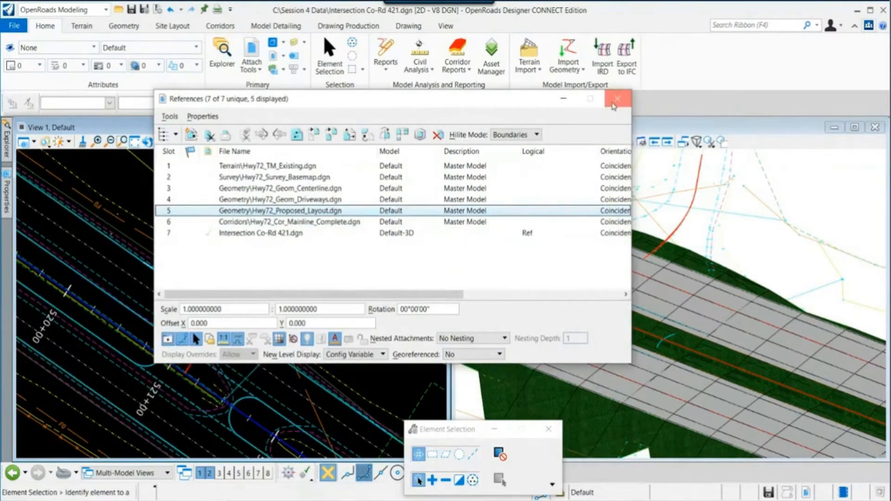
- Open Hwy72_Proposed_Layout.dgn from the Session 4 Data Geometry folder
click(618, 98)
scroll(193, 297, up, 2)
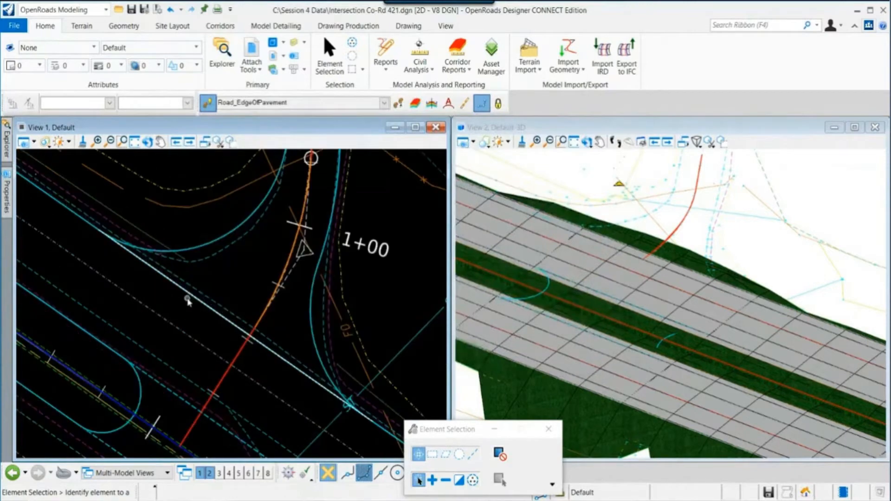
scroll(180, 314, down, 2)
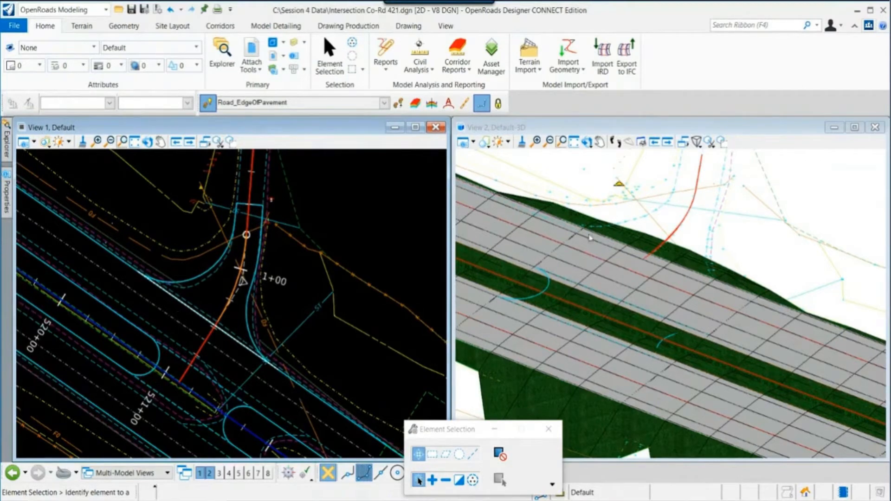
click(231, 142)
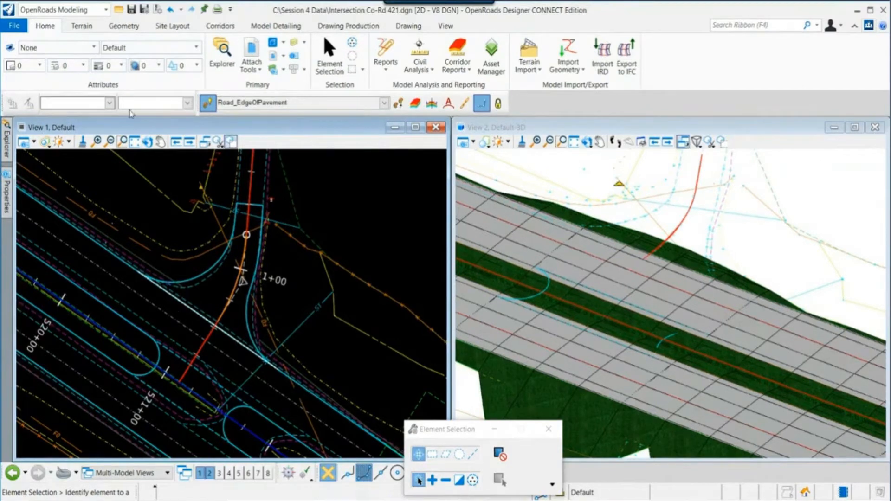
click(15, 26)
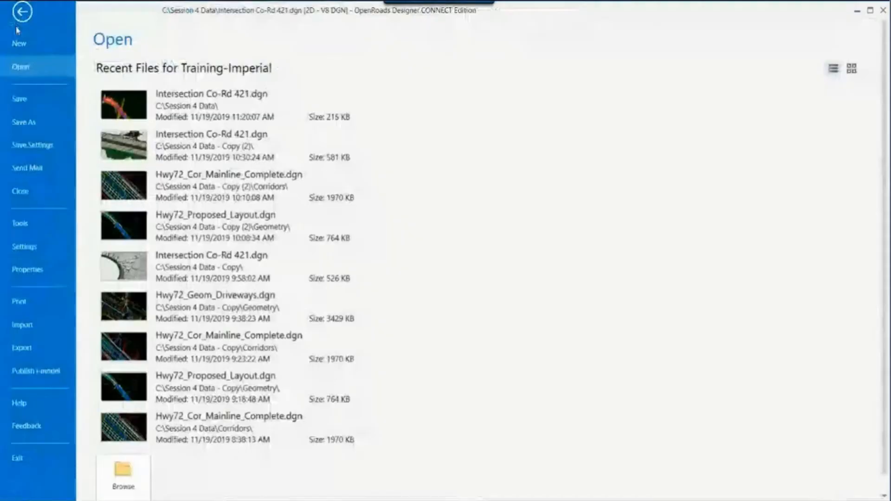
click(123, 476)
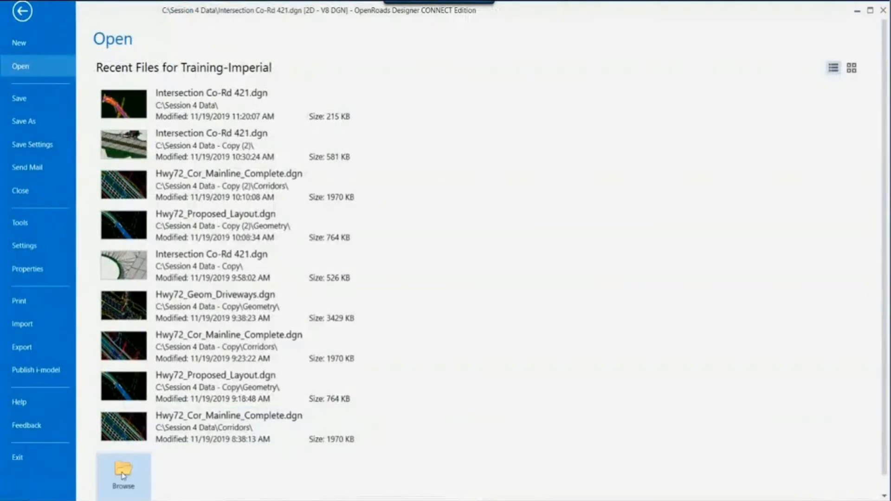
click(476, 203)
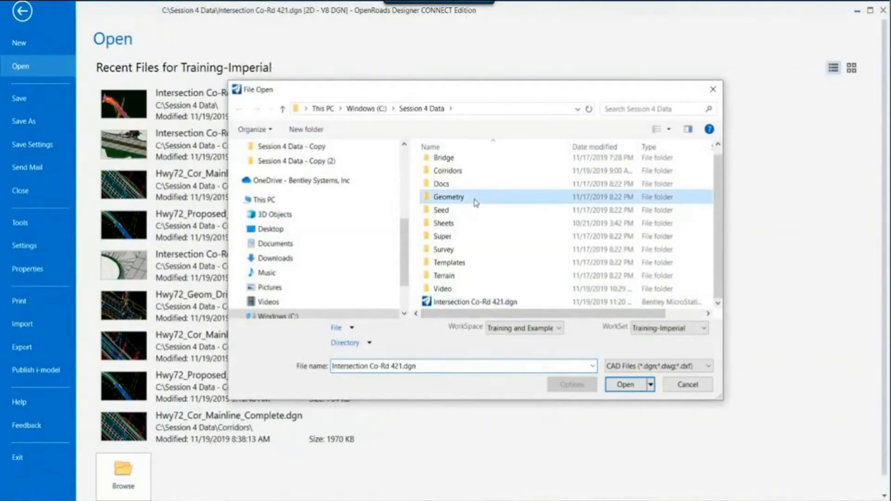
double_click(475, 203)
click(474, 194)
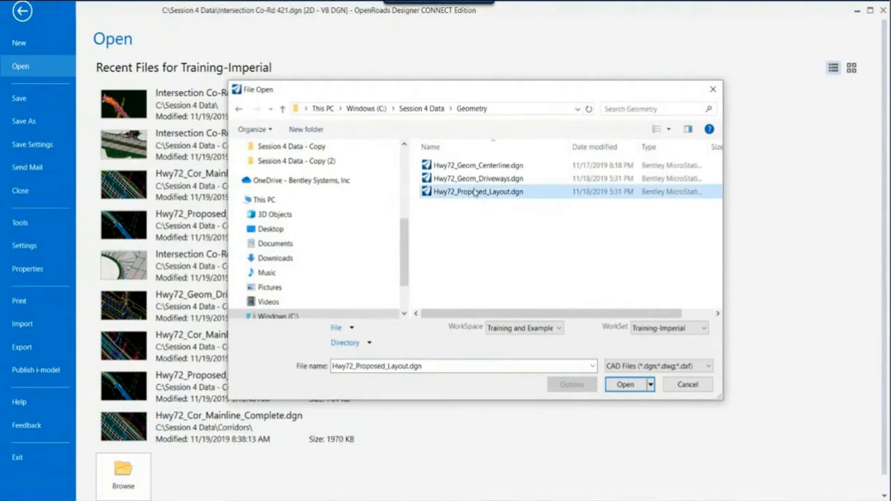
click(625, 385)
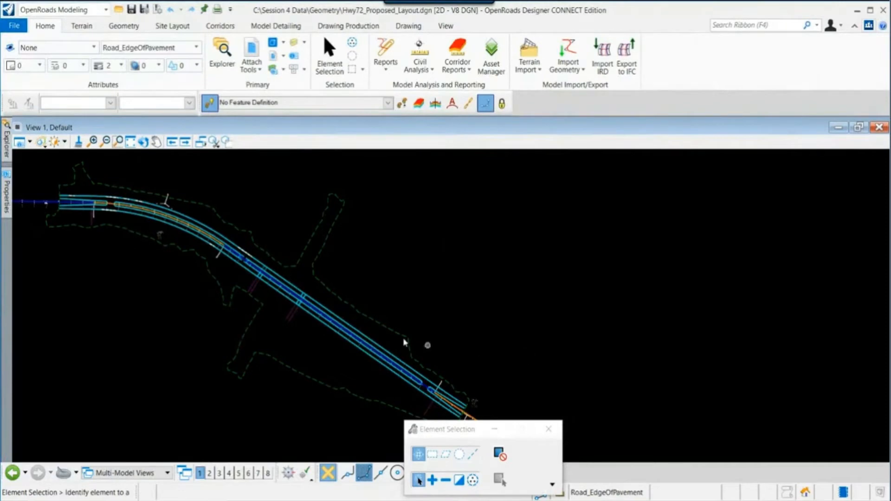
- Examine the highway edge line near the Co-Rd 421 intersection in the proposed layout plan view
scroll(288, 282, up, 4)
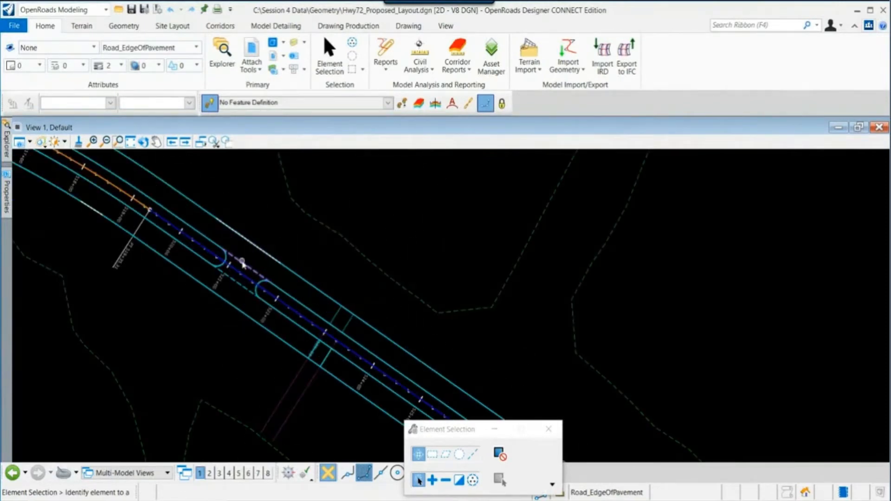
middle_drag(243, 257, 233, 314)
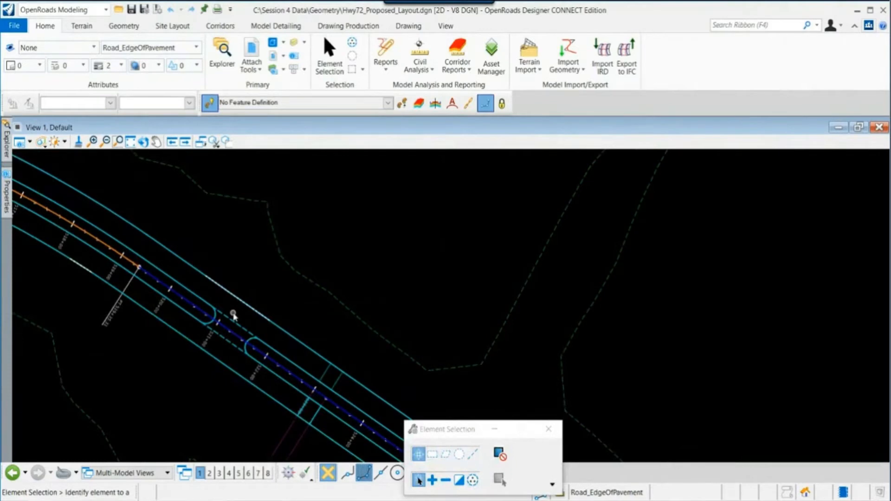
scroll(233, 315, up, 2)
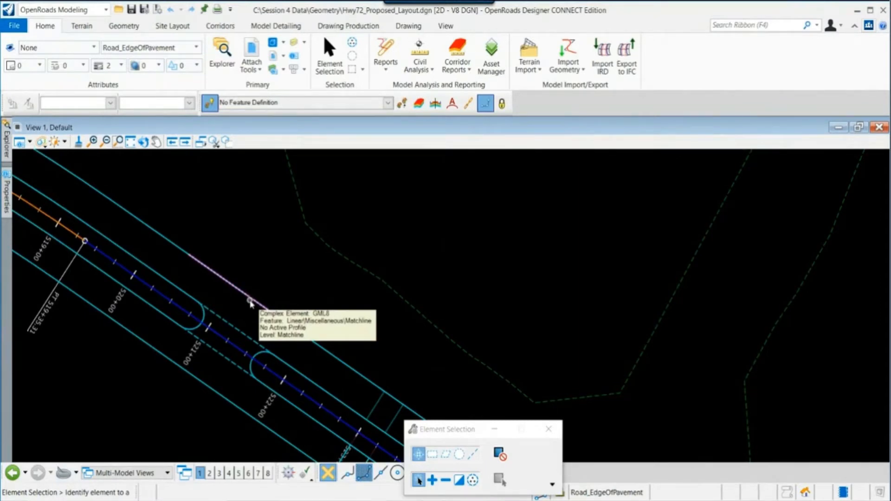
scroll(250, 306, down, 3)
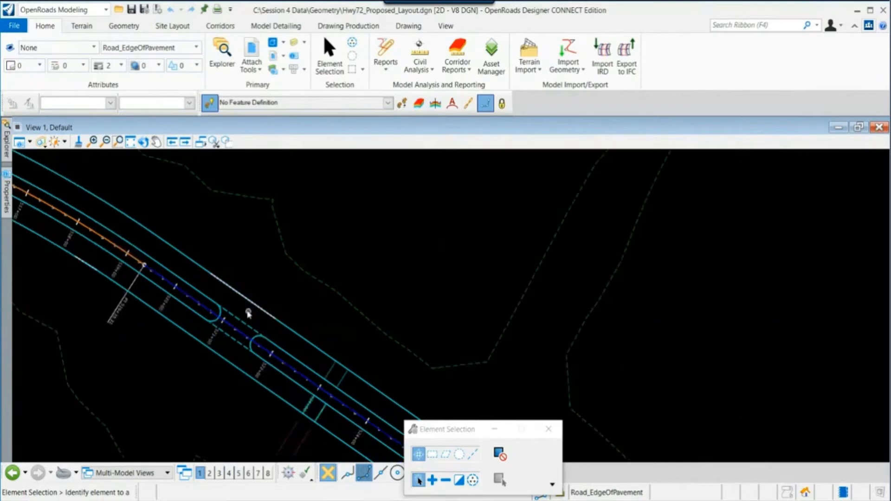
middle_drag(169, 249, 449, 378)
scroll(135, 255, up, 6)
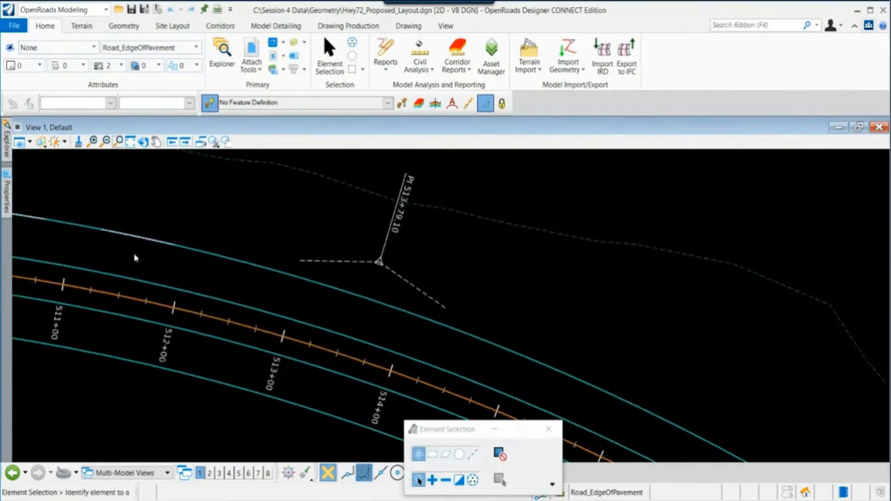
mouse_move(149, 235)
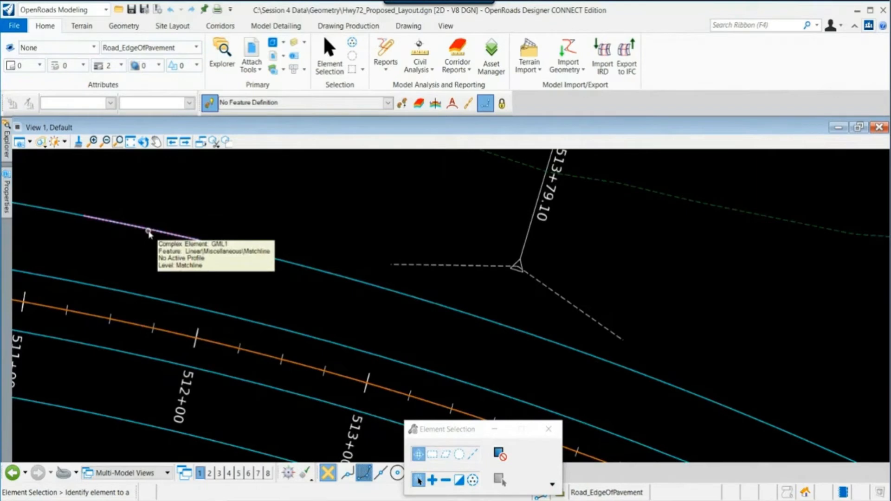
scroll(148, 231, down, 5)
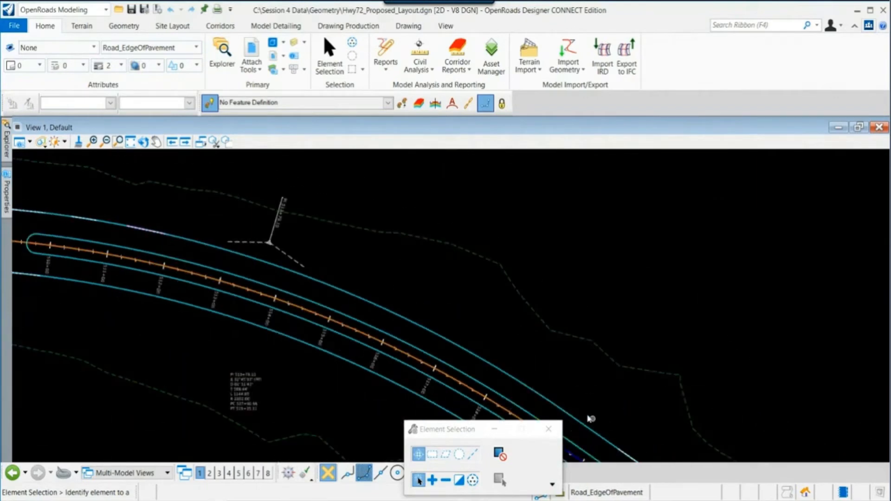
middle_drag(591, 419, 365, 294)
scroll(389, 312, up, 4)
scroll(404, 326, up, 2)
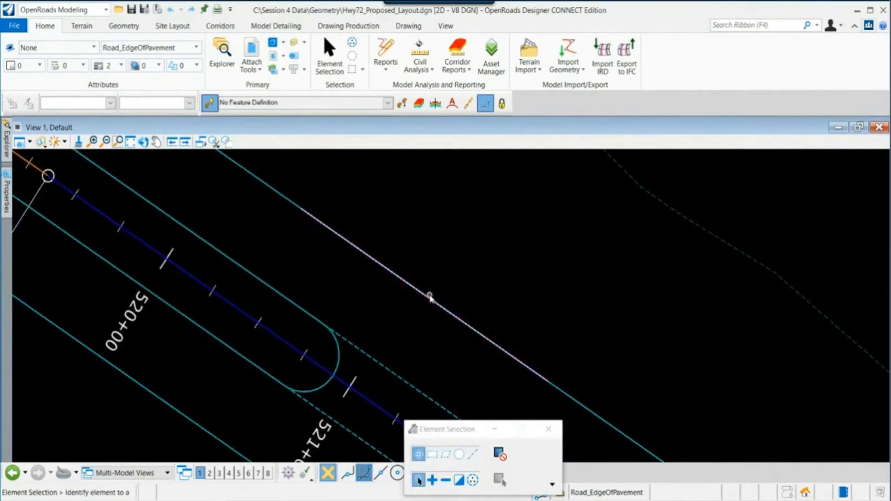
mouse_move(430, 297)
scroll(391, 324, down, 1)
mouse_move(343, 247)
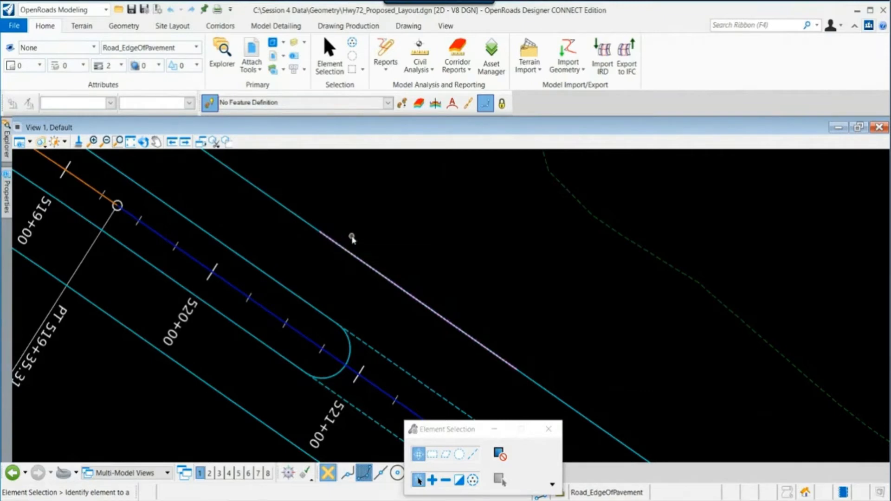
click(483, 346)
middle_drag(476, 251, 438, 287)
- Attach Intersection Co-Rd 421.dgn as a reference using the Coincident World attachment method
click(252, 55)
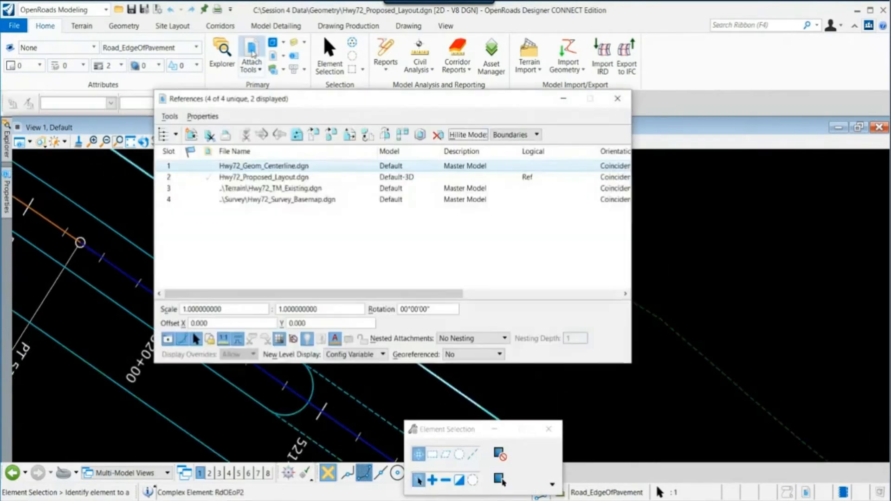
click(170, 117)
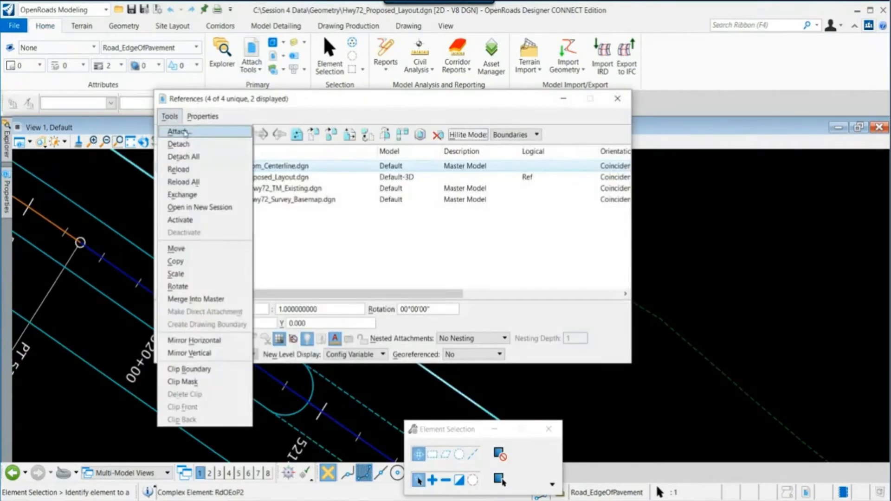
click(178, 132)
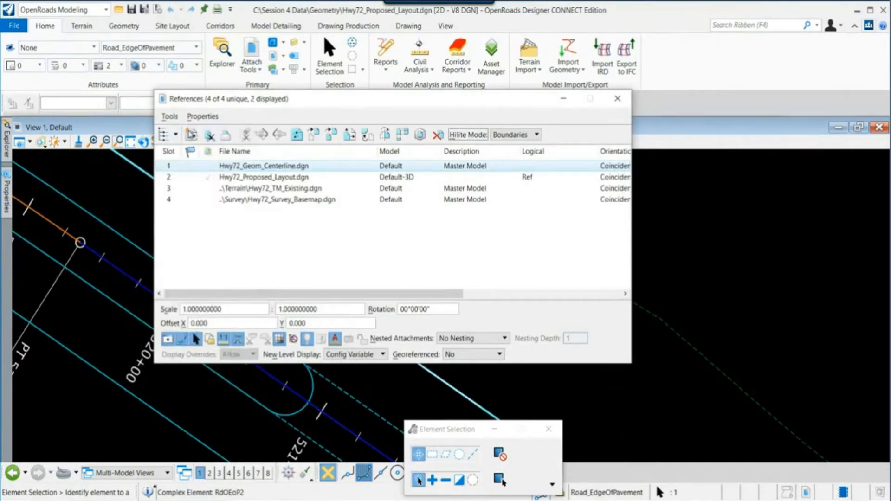
click(511, 157)
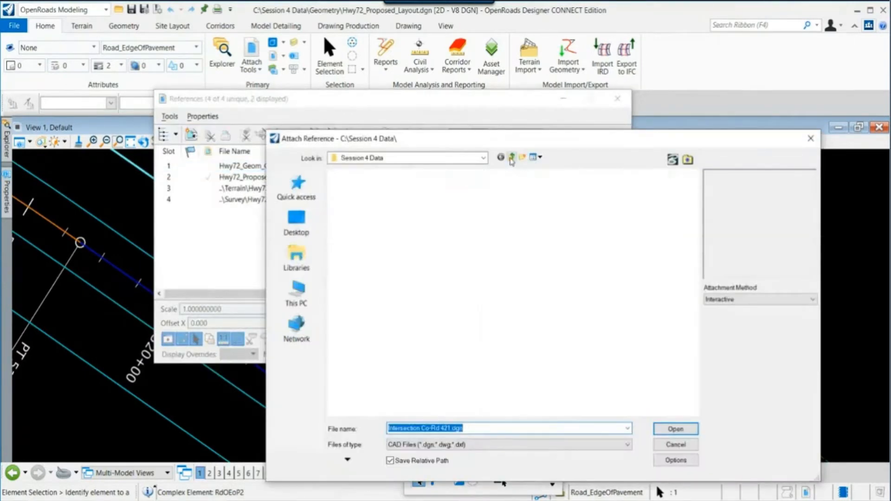
click(396, 316)
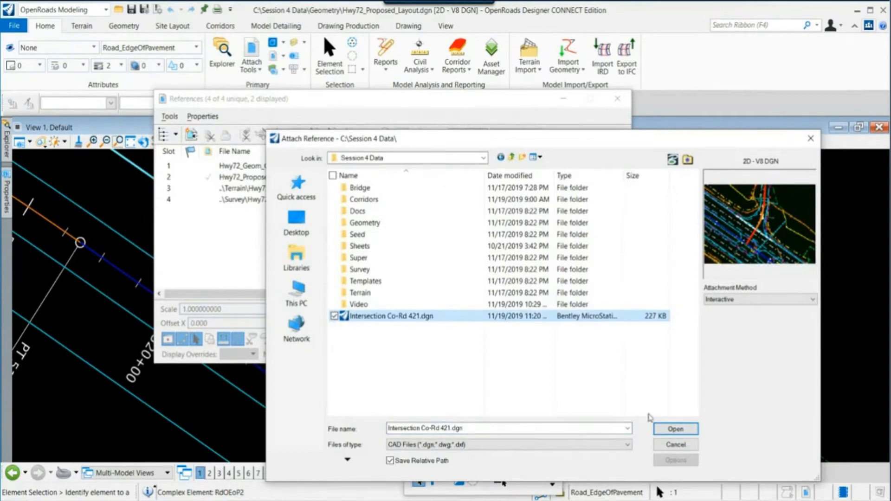
click(759, 300)
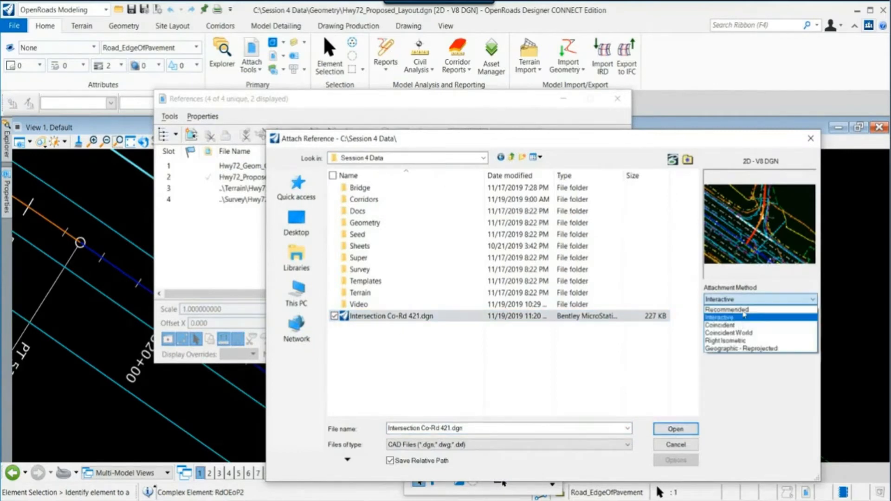
click(742, 325)
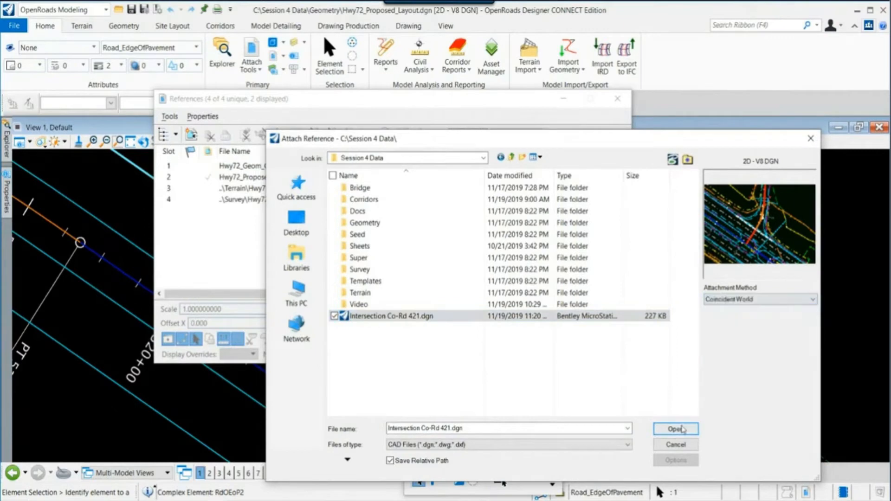
click(675, 429)
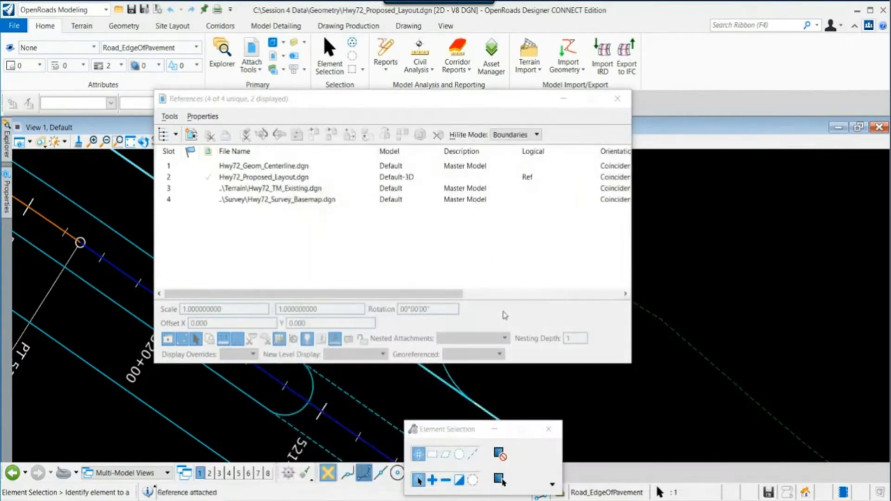
click(622, 99)
- Modify the endpoint of the highway edge line to meet the tangent point of the curb-return arc
scroll(332, 209, down, 1)
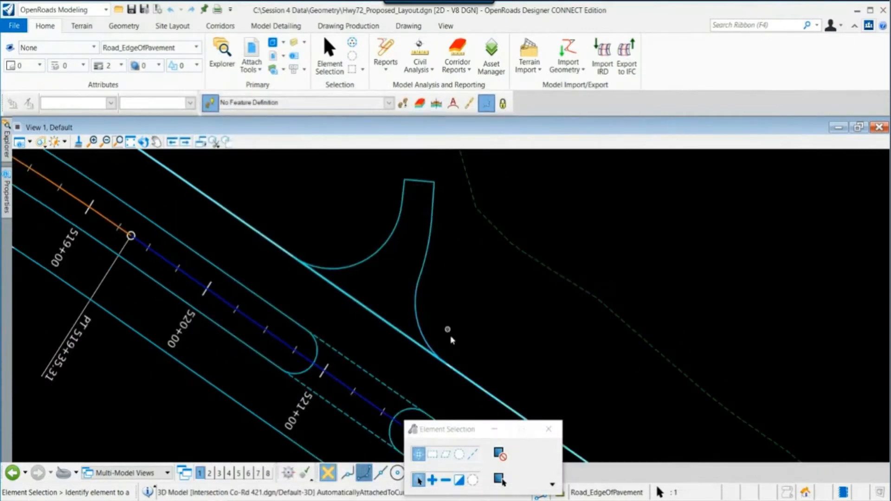
scroll(449, 367, up, 2)
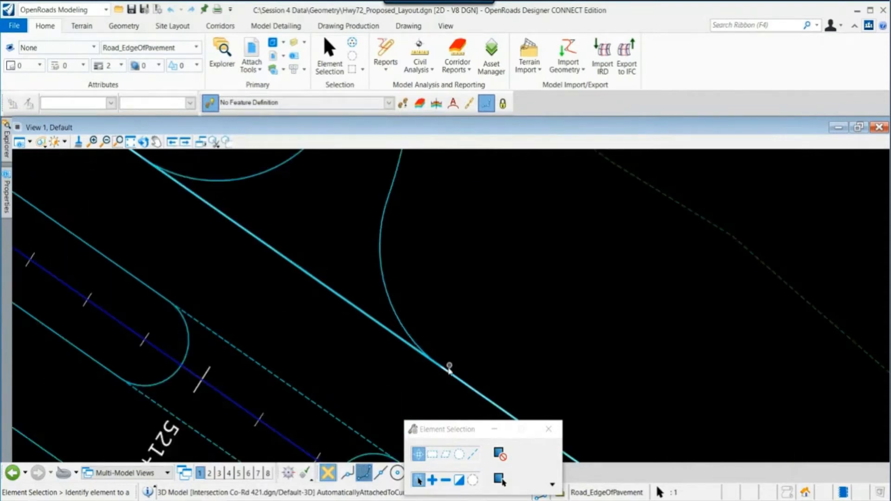
scroll(450, 368, up, 2)
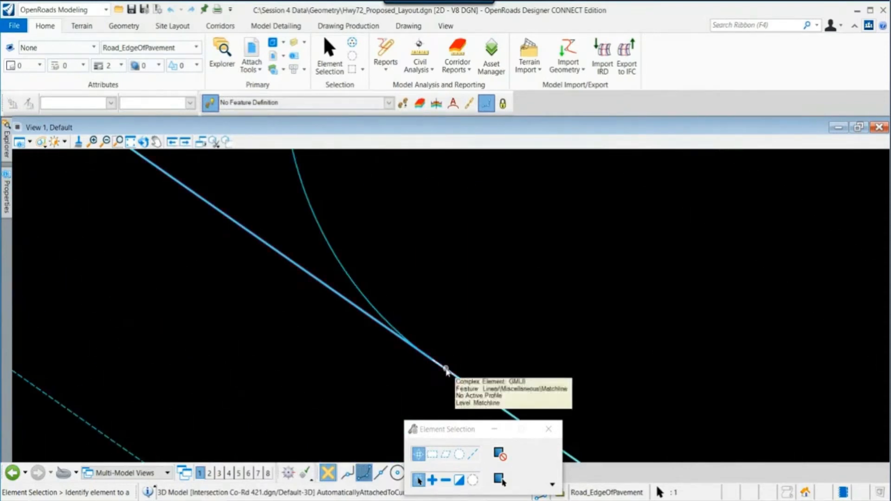
click(446, 370)
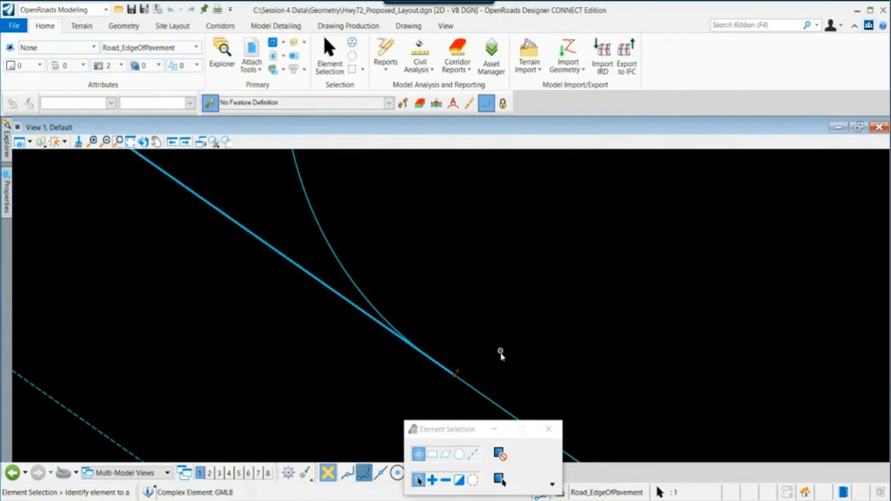
click(378, 310)
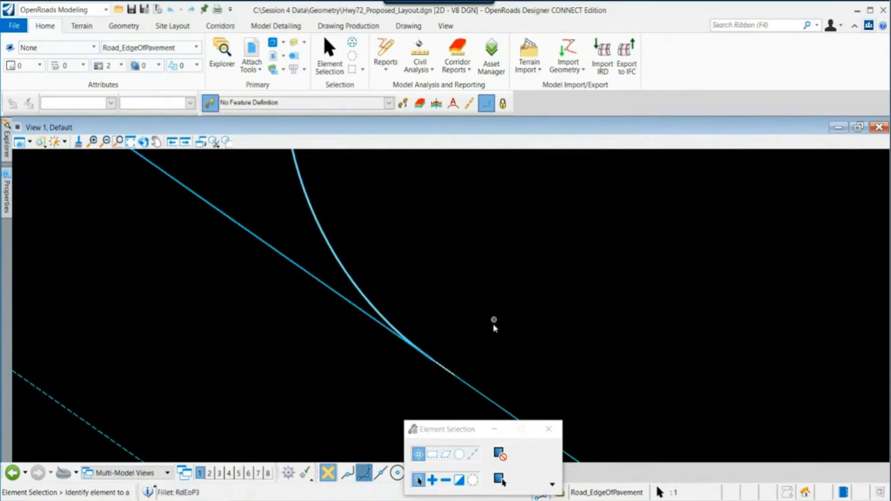
scroll(478, 362, up, 2)
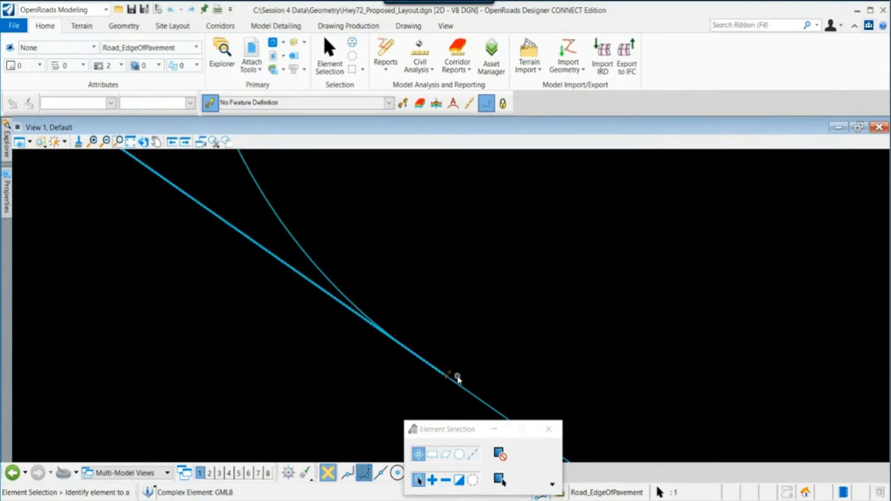
click(447, 377)
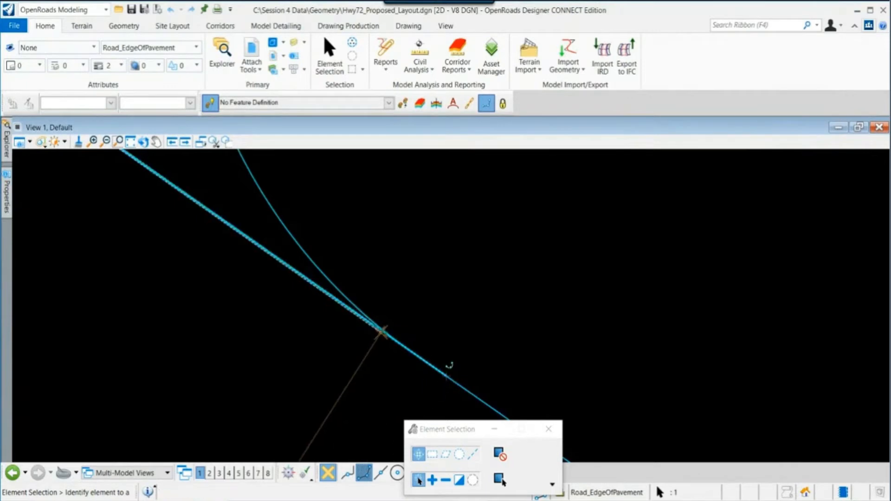
click(381, 332)
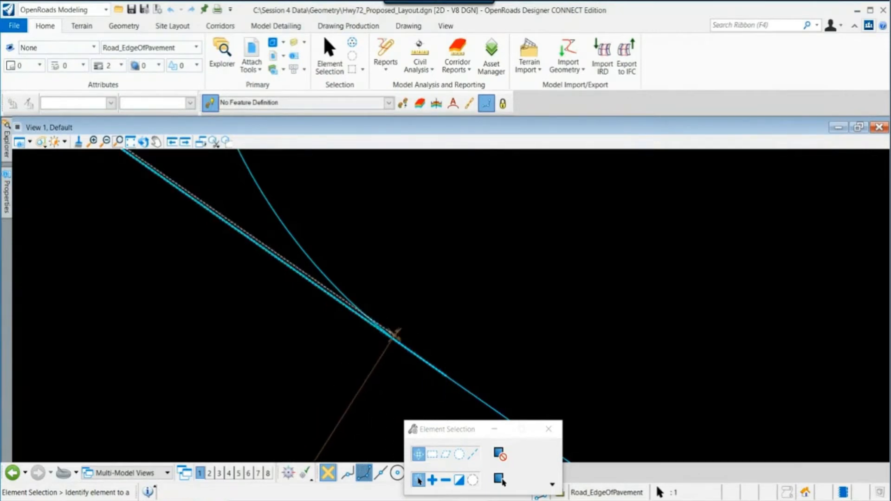
click(411, 351)
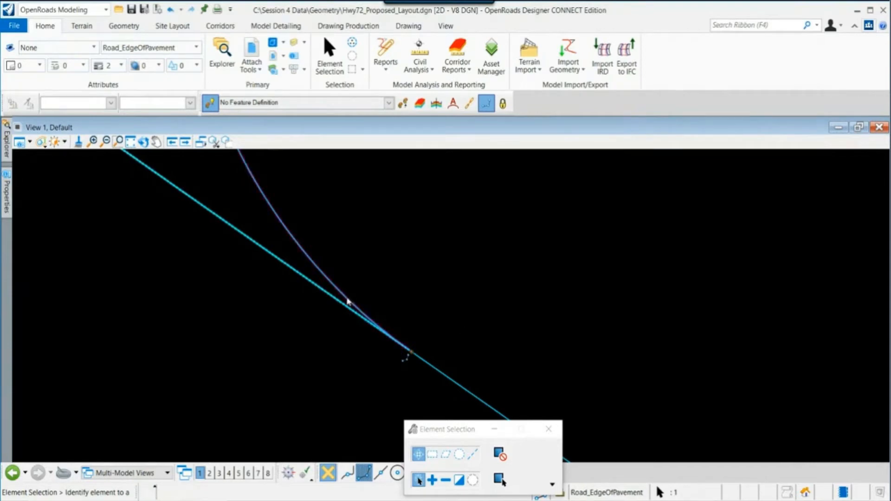
click(348, 300)
scroll(618, 369, down, 5)
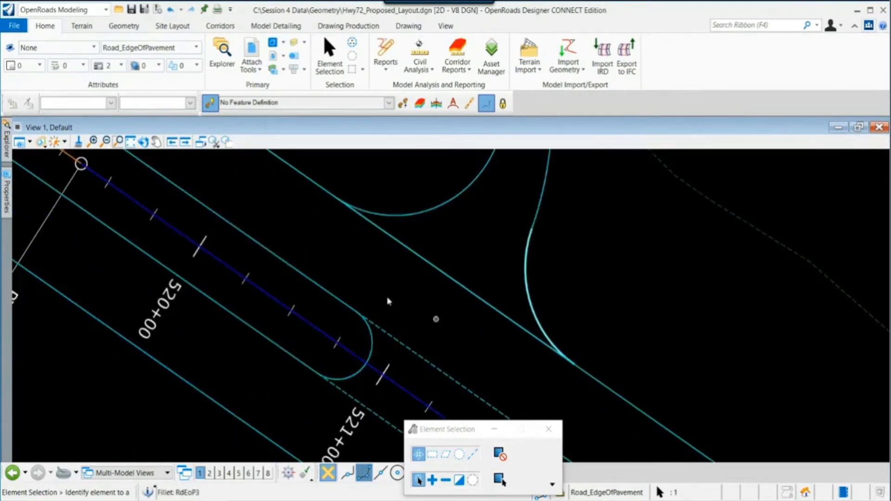
- Zoom in to inspect where the highway edge line meets the curb-return arc
scroll(339, 205, up, 6)
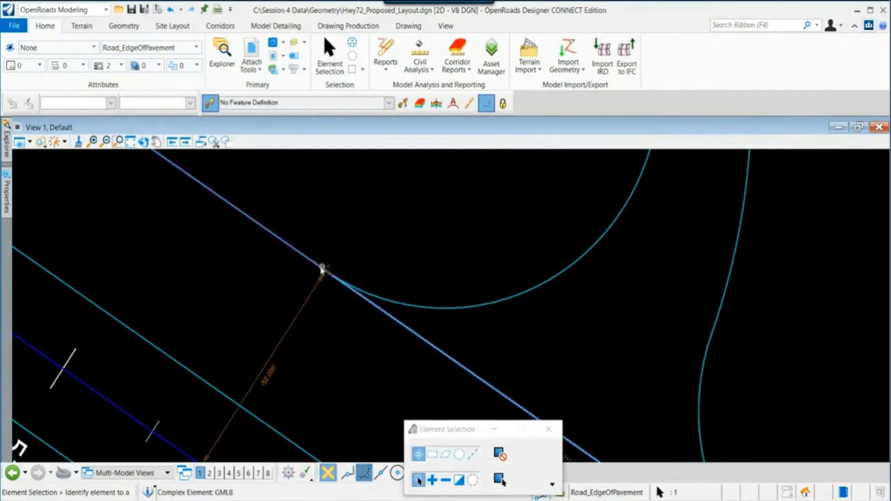
scroll(323, 269, up, 2)
click(334, 266)
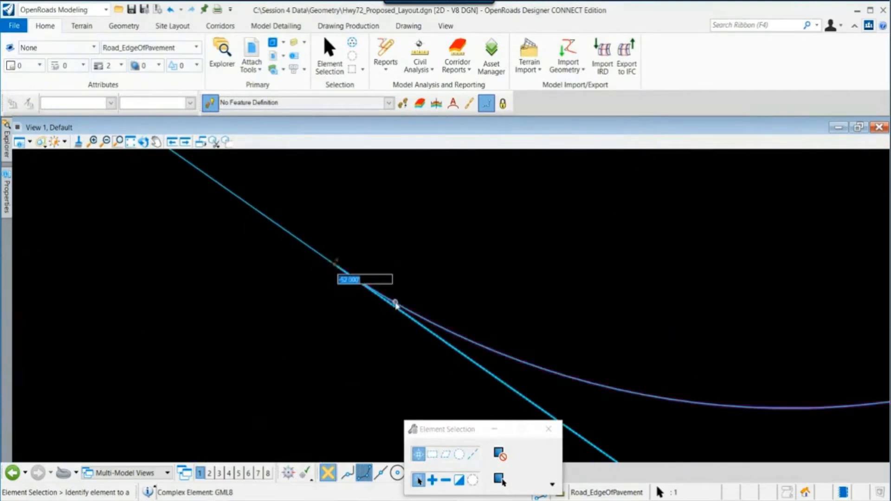
click(358, 251)
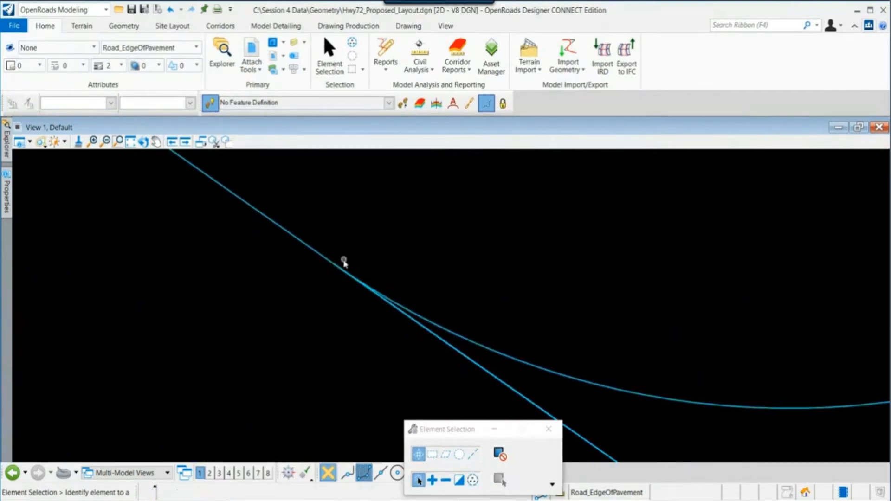
click(358, 282)
drag(341, 266, 391, 300)
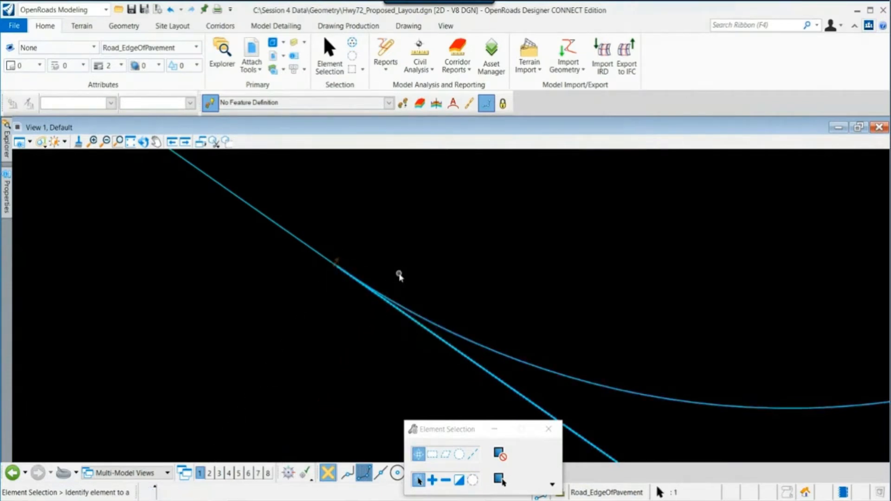
click(399, 274)
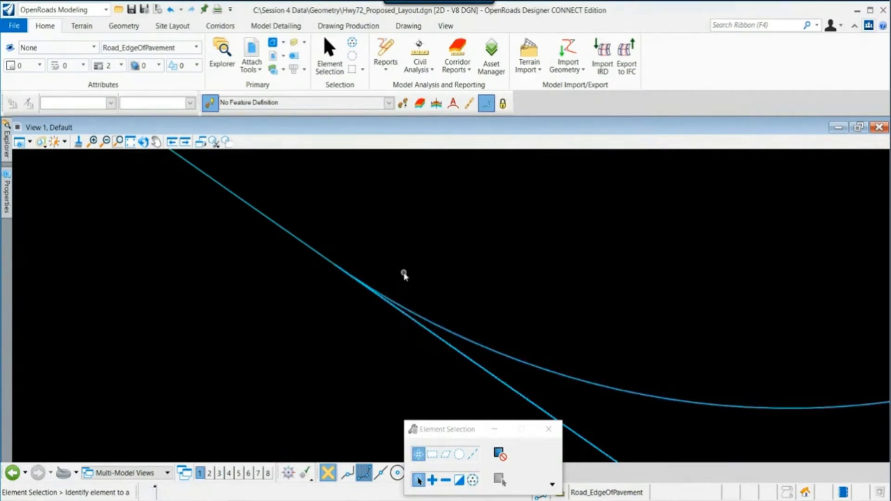
click(440, 344)
scroll(371, 321, down, 6)
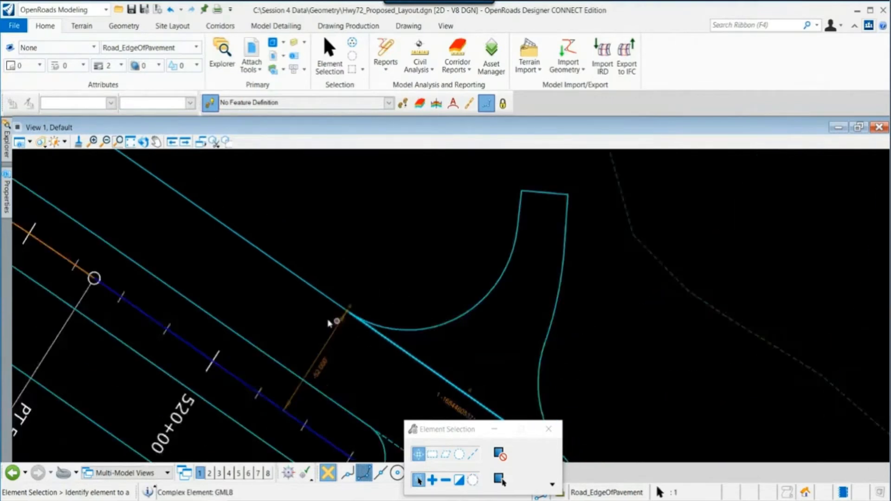
click(387, 289)
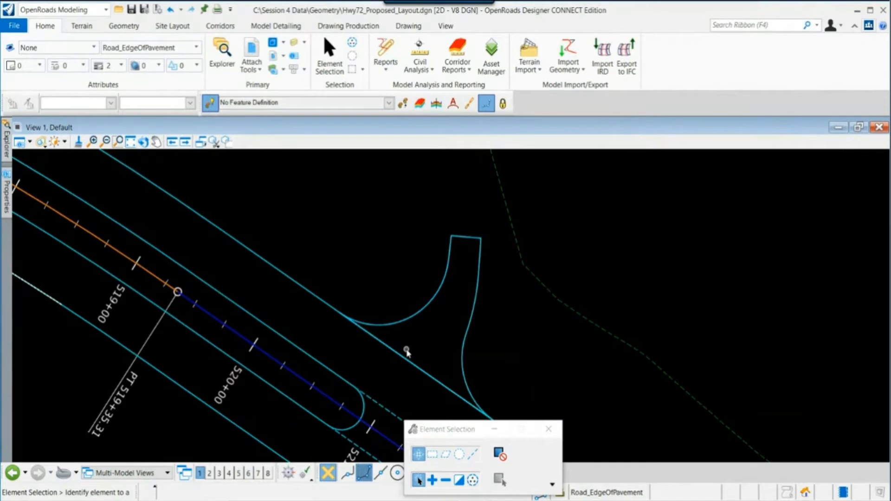
- Detach the Intersection Co-Rd 421.dgn reference from the proposed layout, accepting the dependency warning
click(253, 64)
click(299, 211)
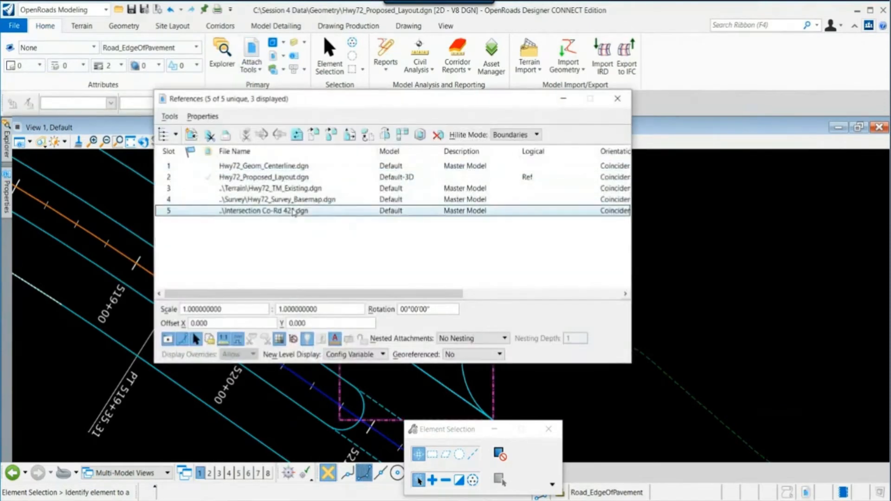
right_click(302, 210)
click(324, 218)
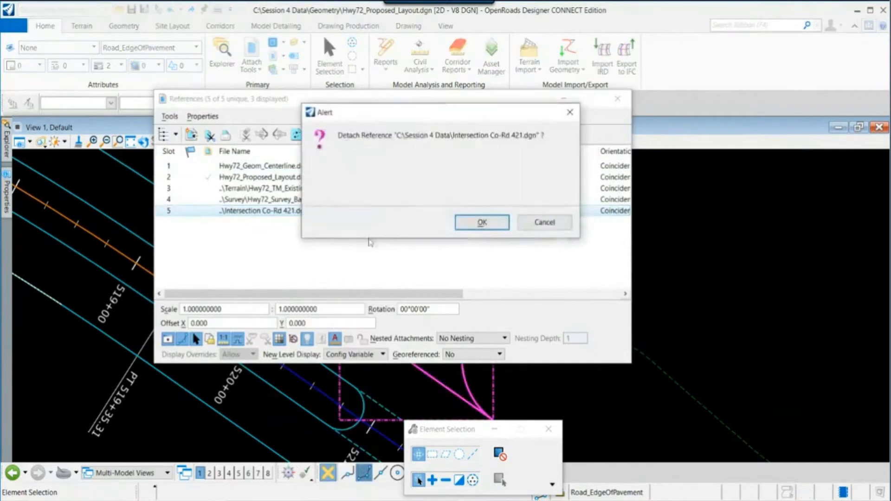
click(490, 227)
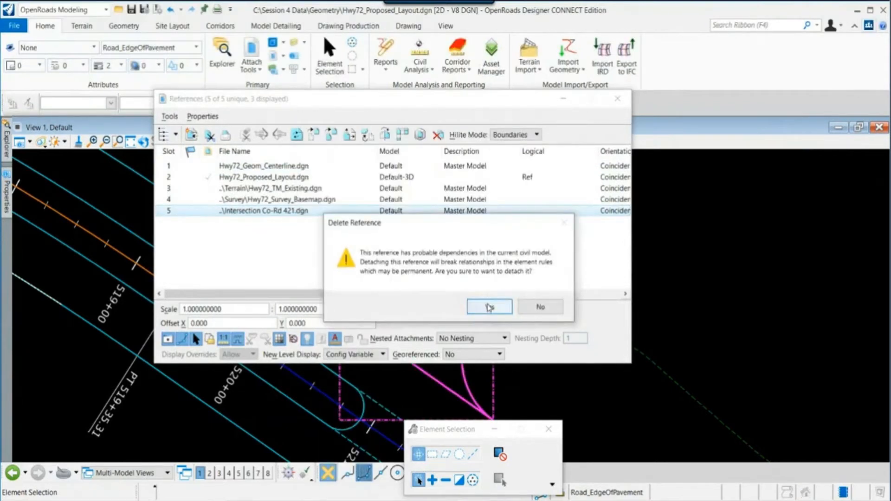
click(489, 305)
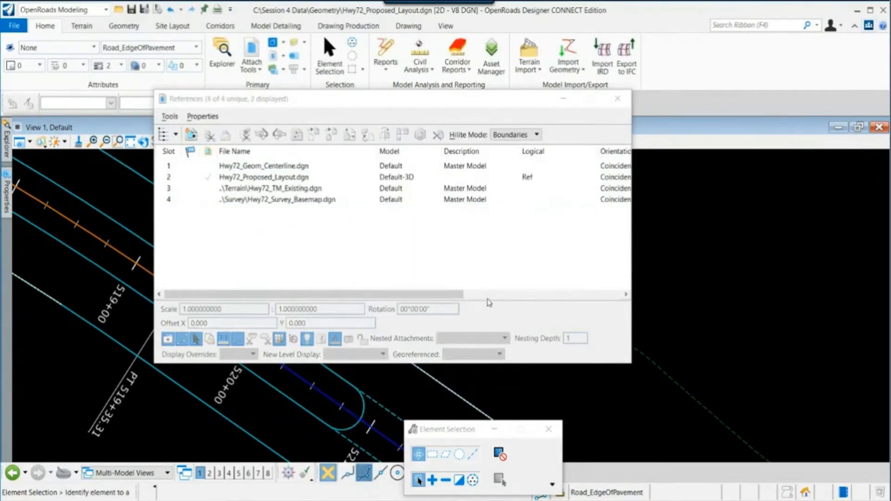
click(617, 99)
- Select the highway edge line near the intersection to check it without the reference
middle_drag(411, 283, 379, 228)
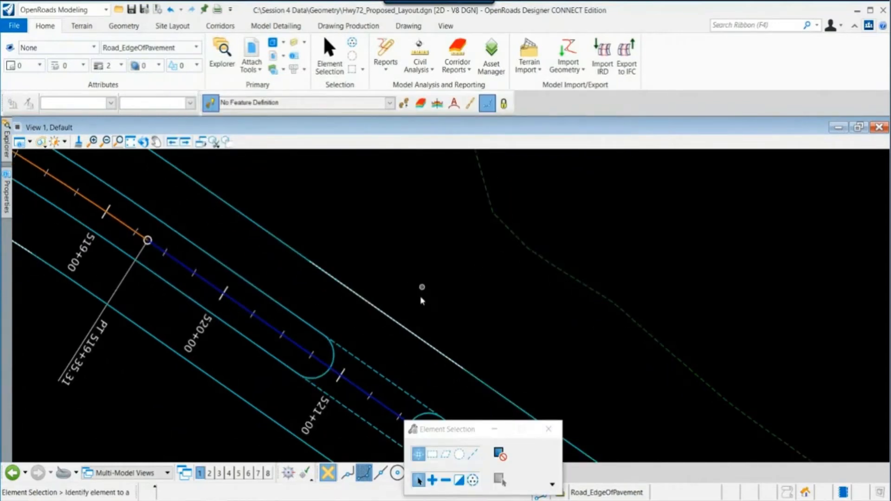
click(408, 330)
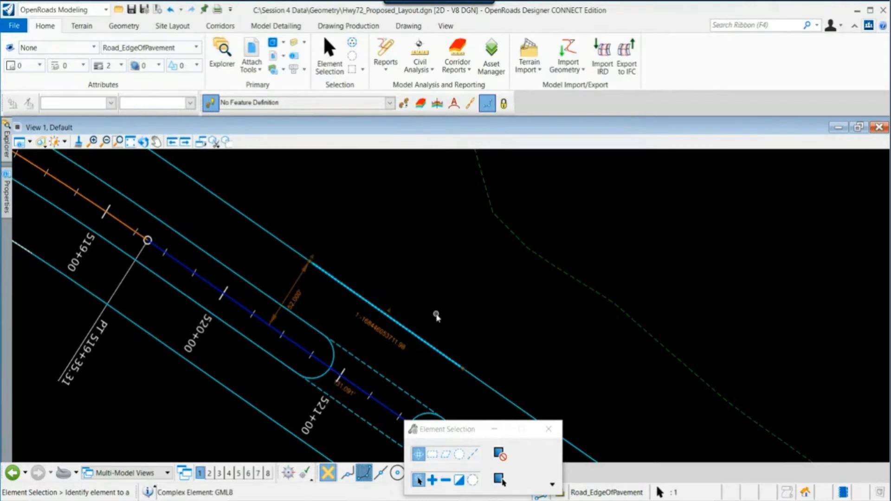
scroll(446, 315, down, 1)
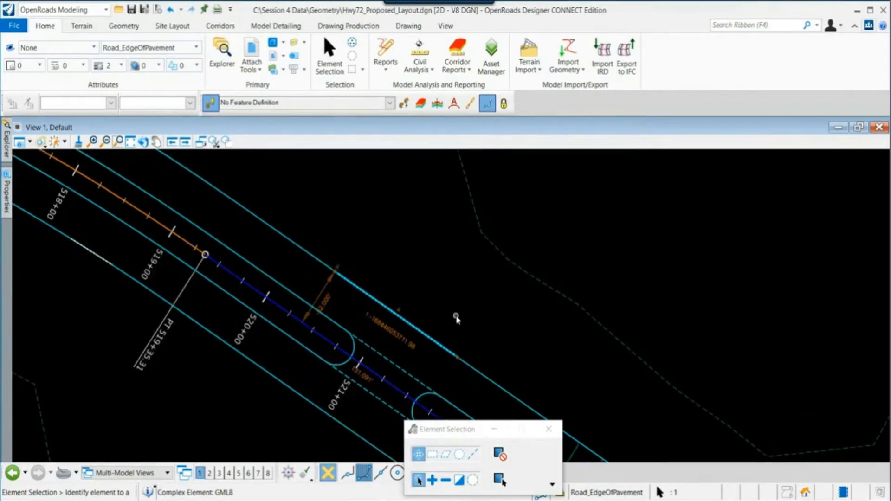
click(456, 317)
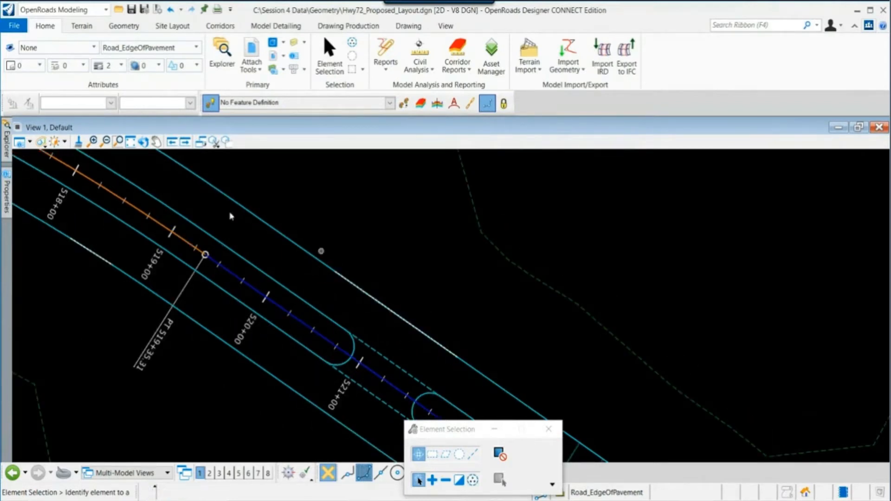
- Open Hwy72_Cor_Mainline_Complete.dgn from the Session 4 Data Corridors folder
click(14, 25)
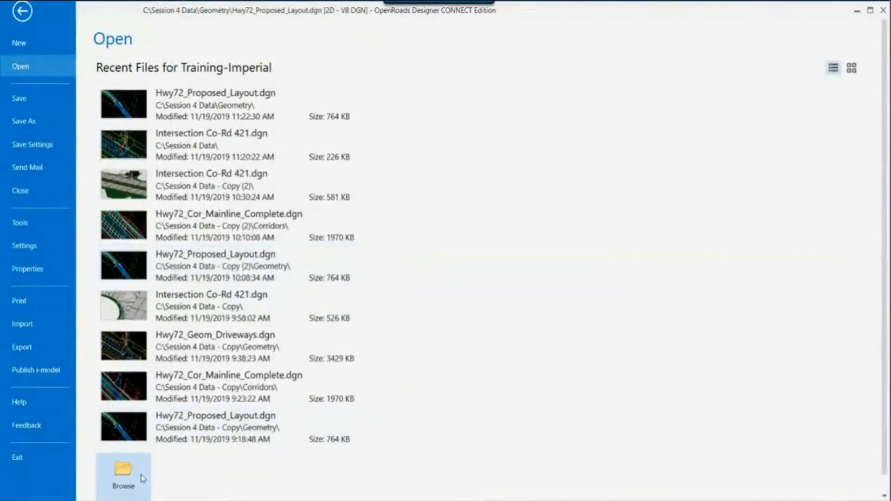
click(123, 476)
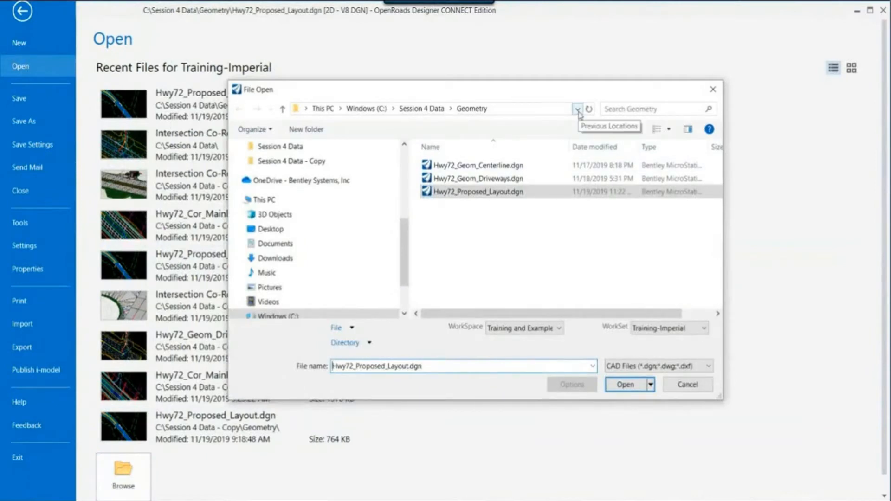
click(421, 109)
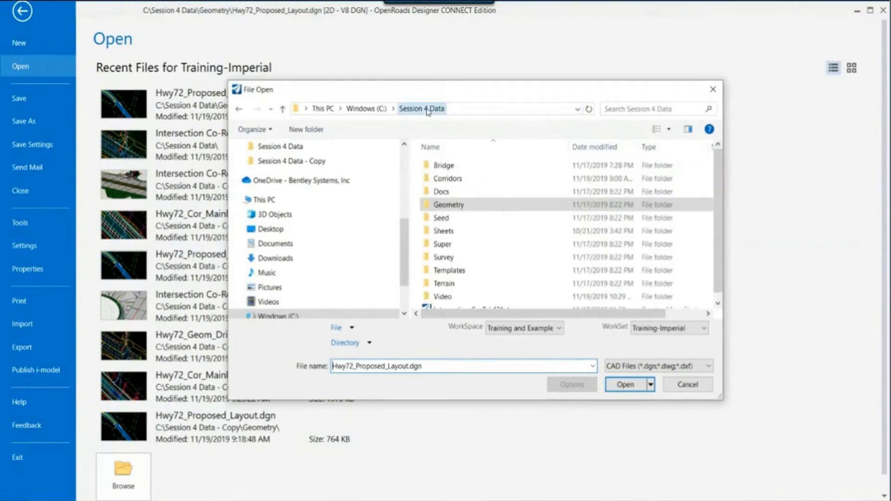
double_click(468, 181)
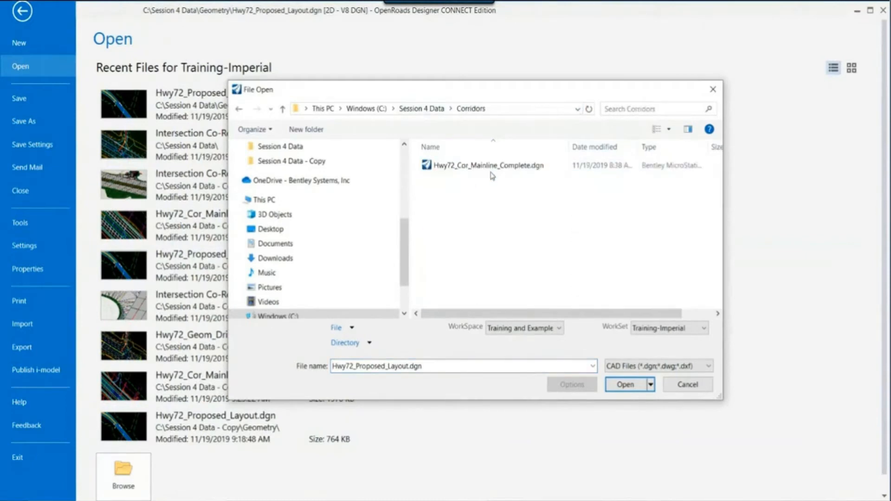
click(493, 170)
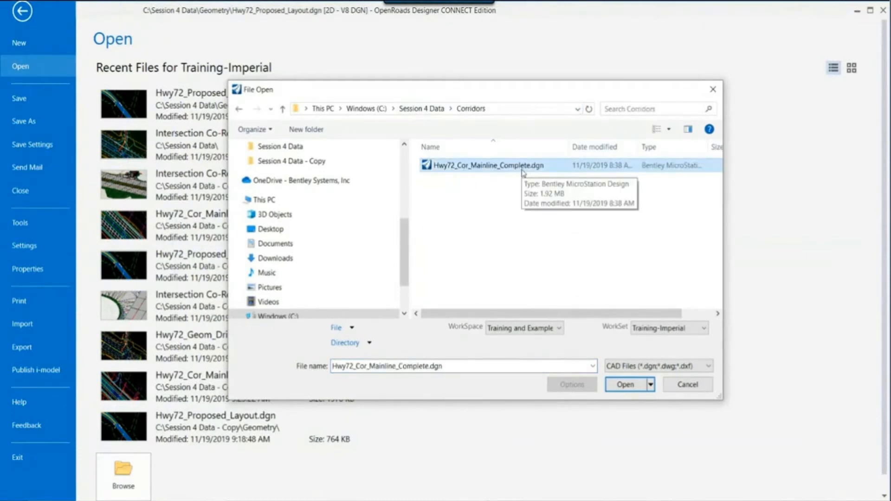
click(625, 384)
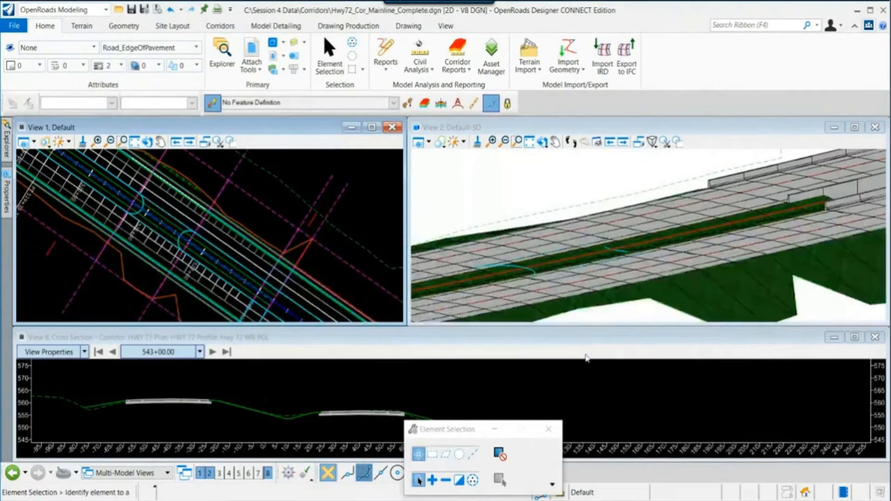
- Rotate the 3D view and review the corridor and its attached references near the intersection
click(542, 141)
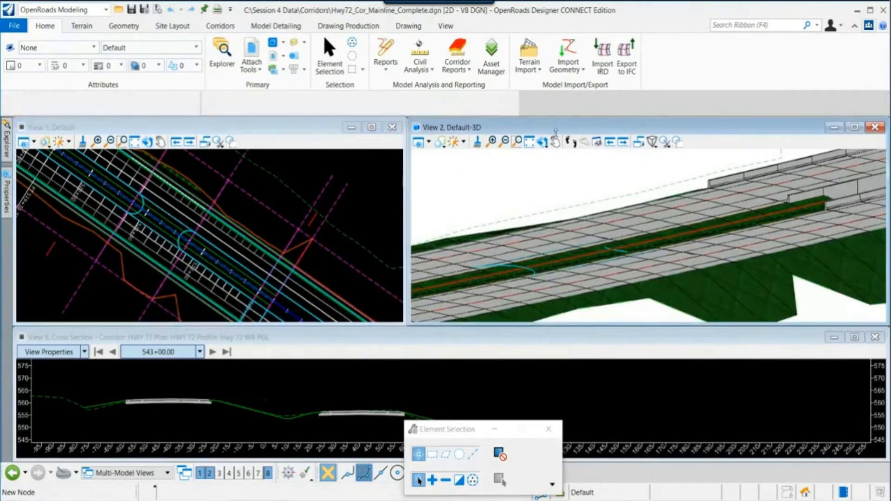
click(640, 256)
click(549, 272)
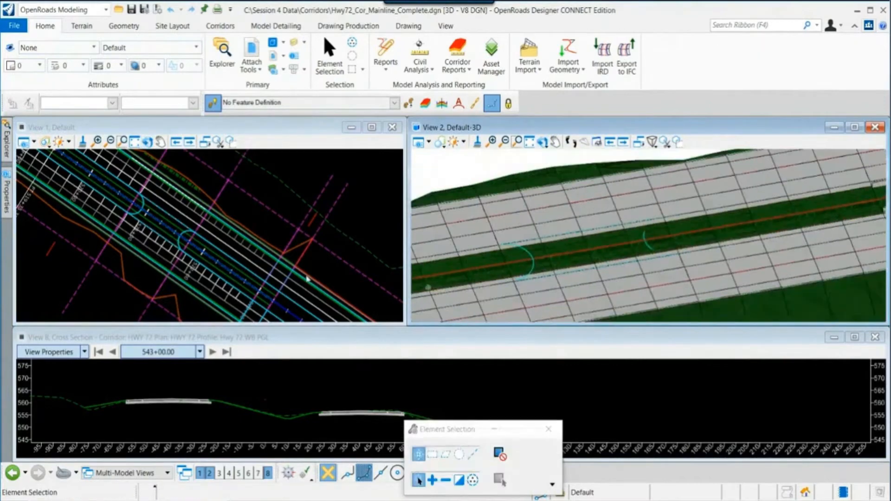
scroll(204, 273, up, 4)
click(280, 216)
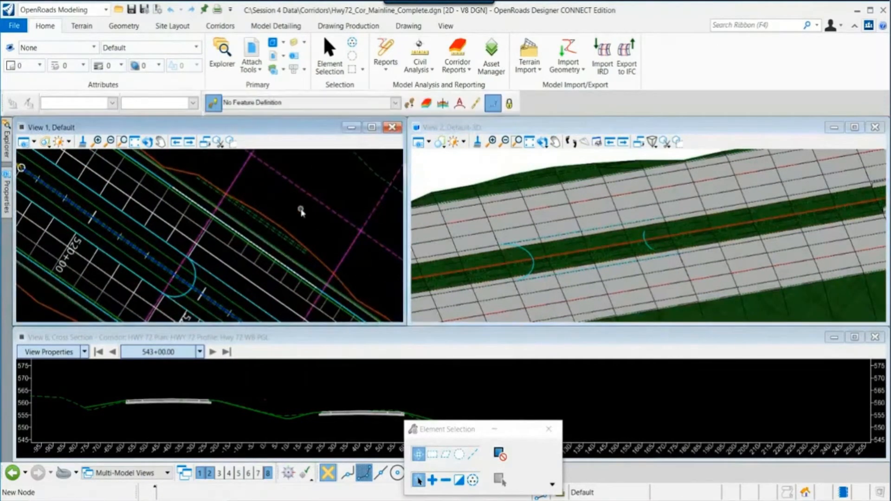
mouse_move(301, 211)
middle_down()
mouse_move(261, 213)
mouse_move(230, 233)
middle_up()
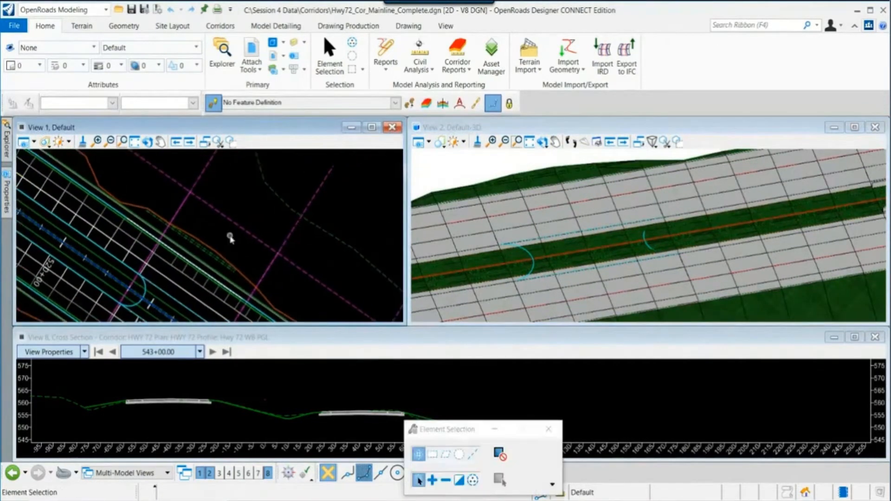
click(251, 51)
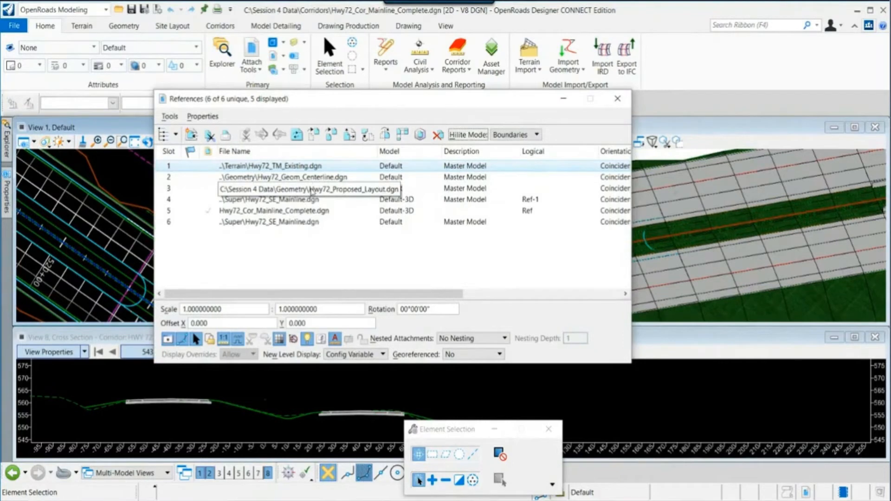
click(617, 99)
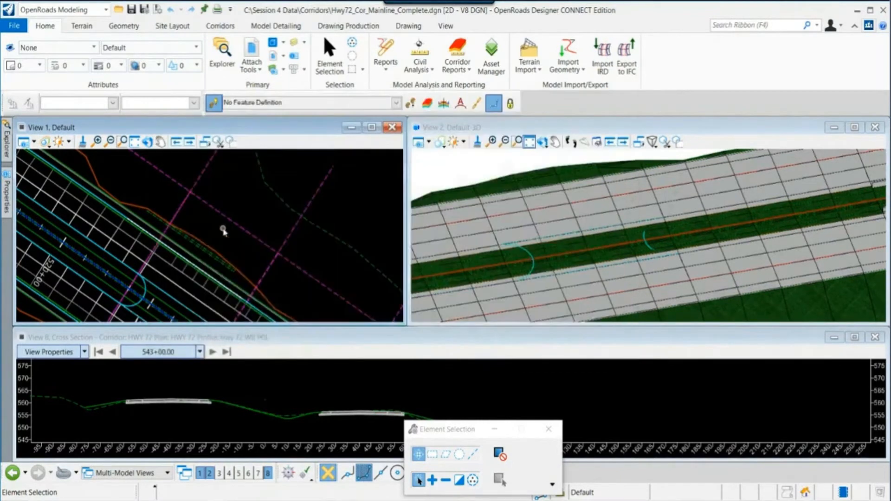
- Open the 6 Lanes Inside Edge PGL template drop near the intersection for editing
mouse_move(176, 254)
middle_drag(145, 187, 163, 226)
scroll(163, 225, down, 1)
click(163, 204)
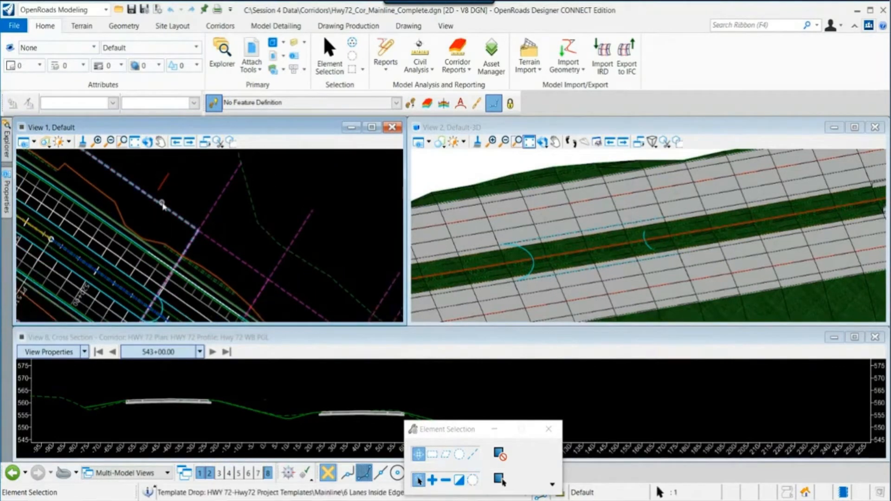
click(163, 207)
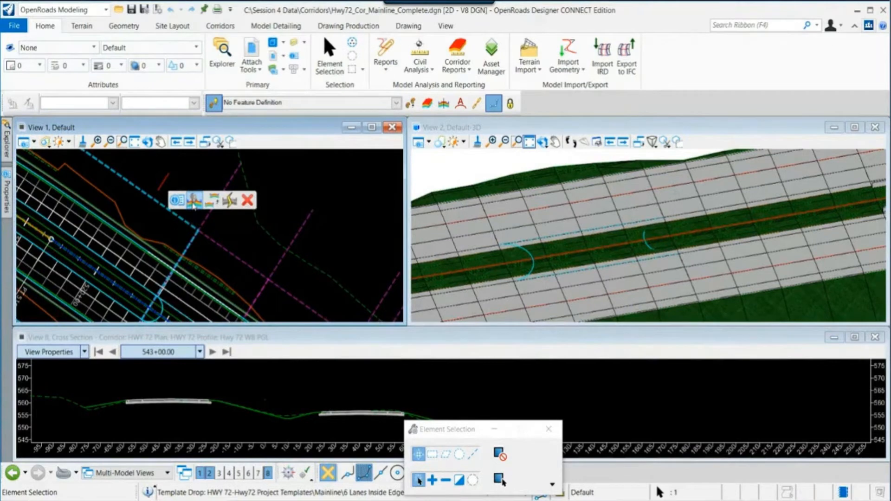
click(194, 202)
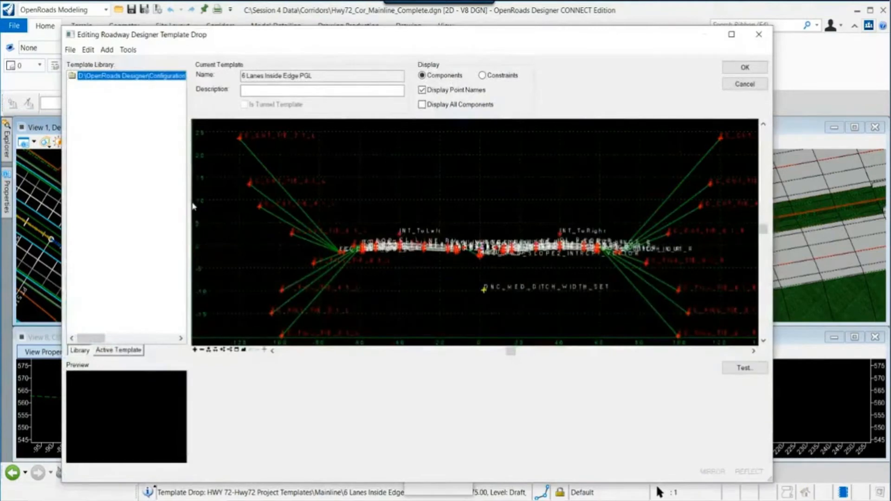
- Hide point names in the template drop and test the horizontal point control of the INT_ToLeft point
click(421, 89)
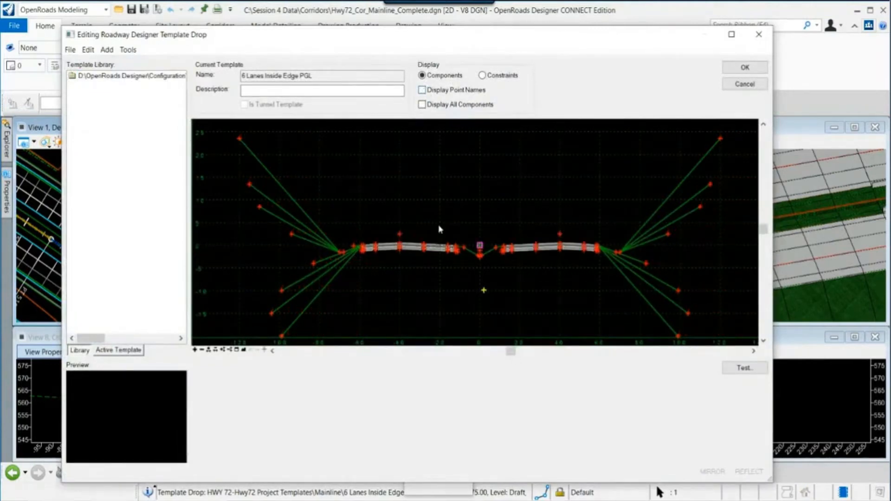
scroll(412, 252, up, 2)
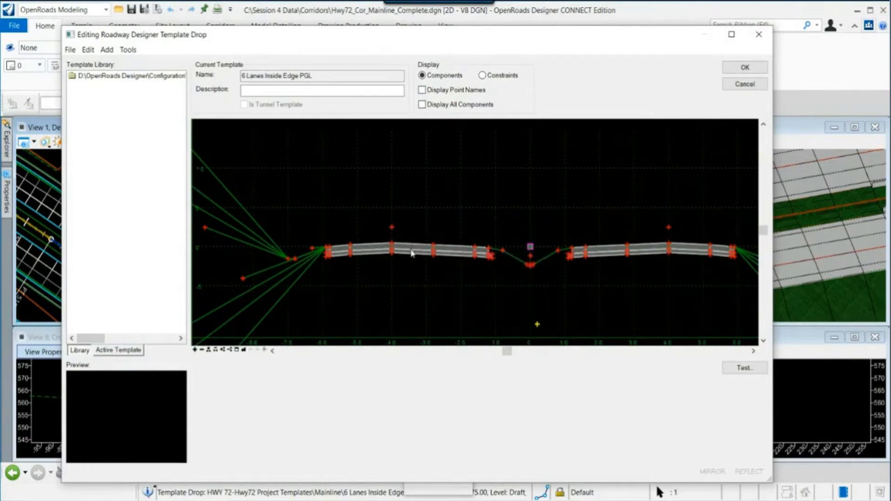
mouse_move(393, 228)
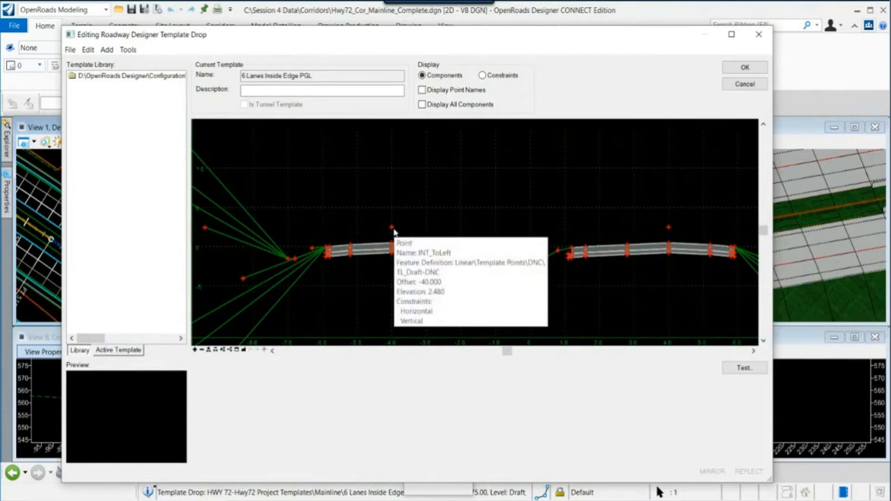
right_click(394, 230)
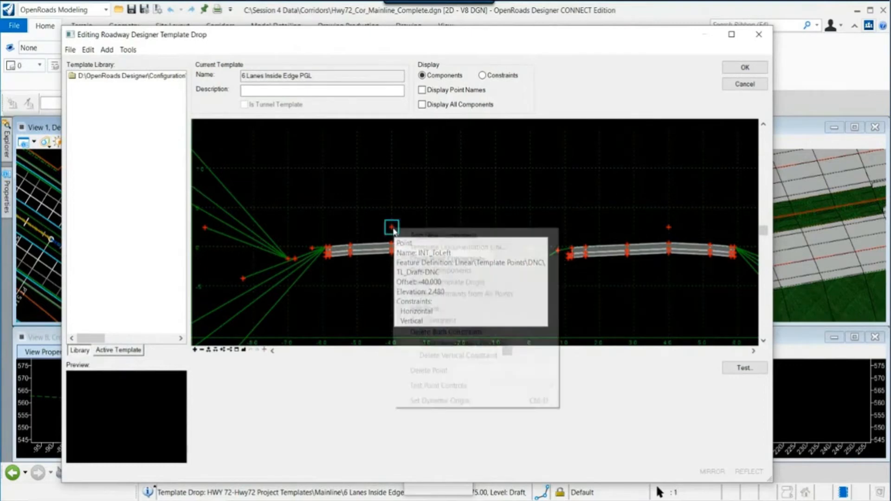
mouse_move(473, 385)
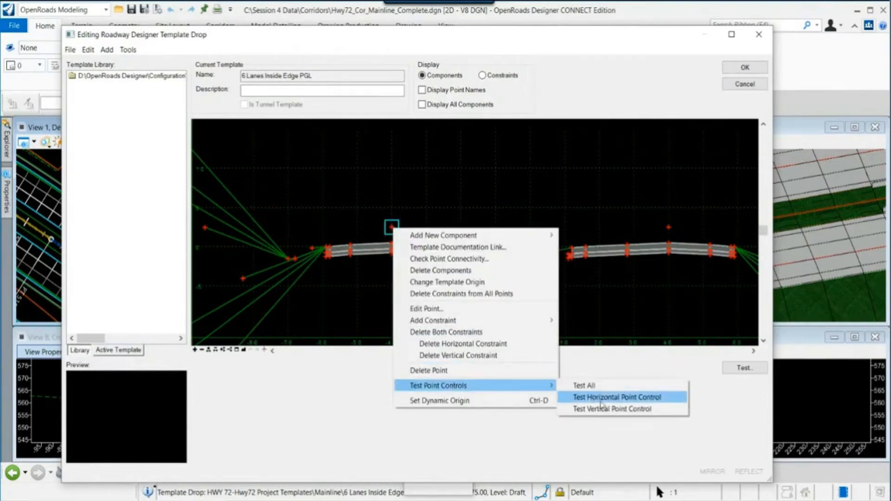
click(603, 398)
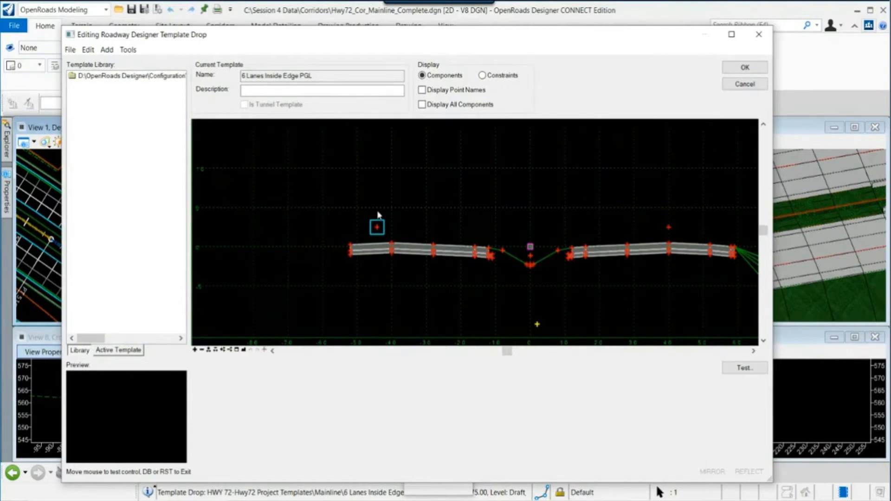
click(413, 209)
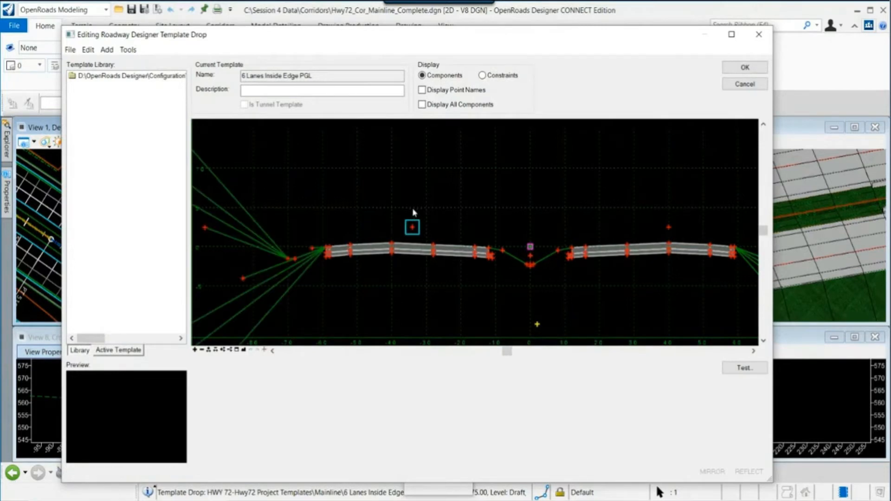
right_click(413, 211)
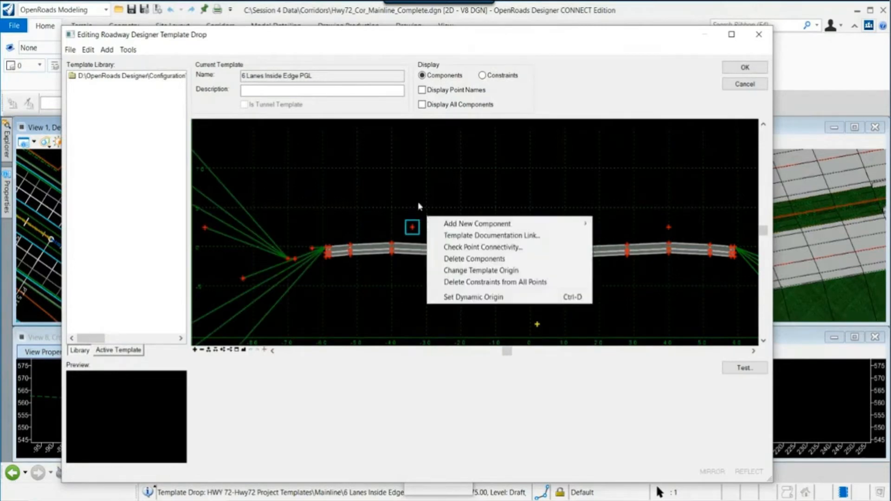
click(415, 198)
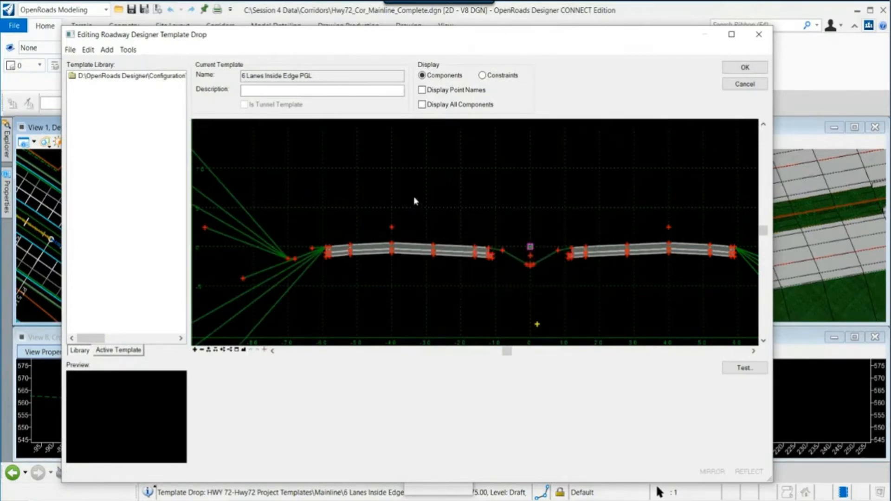
- Review the INT_ToLeft point's properties and horizontal feature constraint, then close the point properties and the template drop editor without changes
double_click(392, 227)
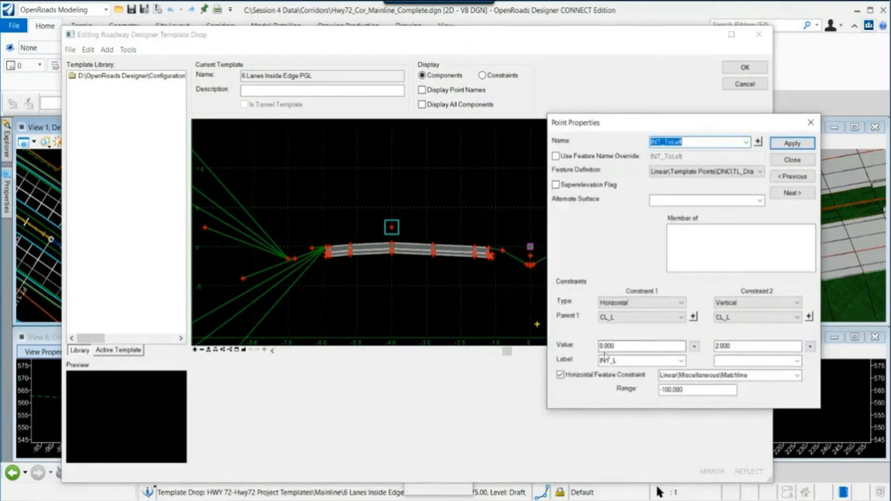
click(776, 379)
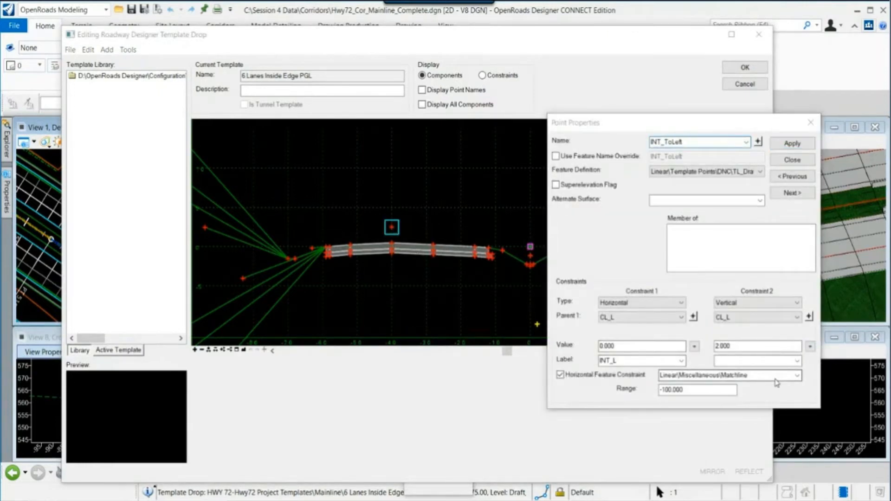
click(737, 378)
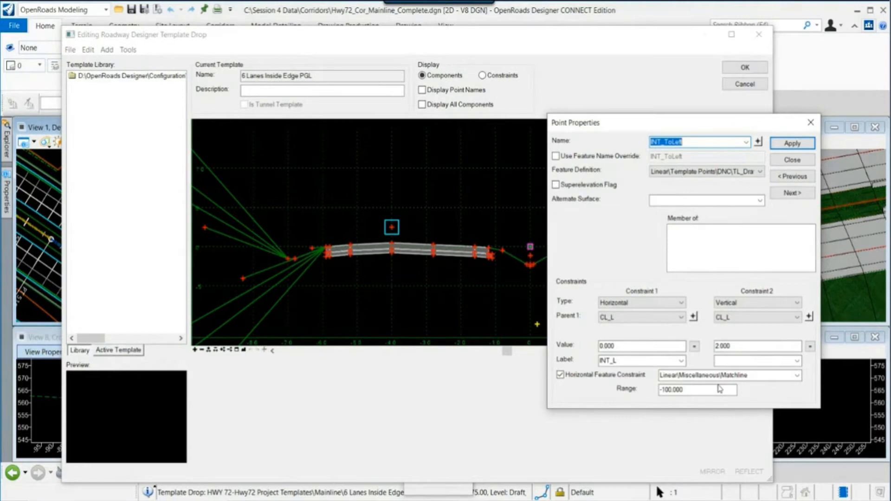
click(792, 159)
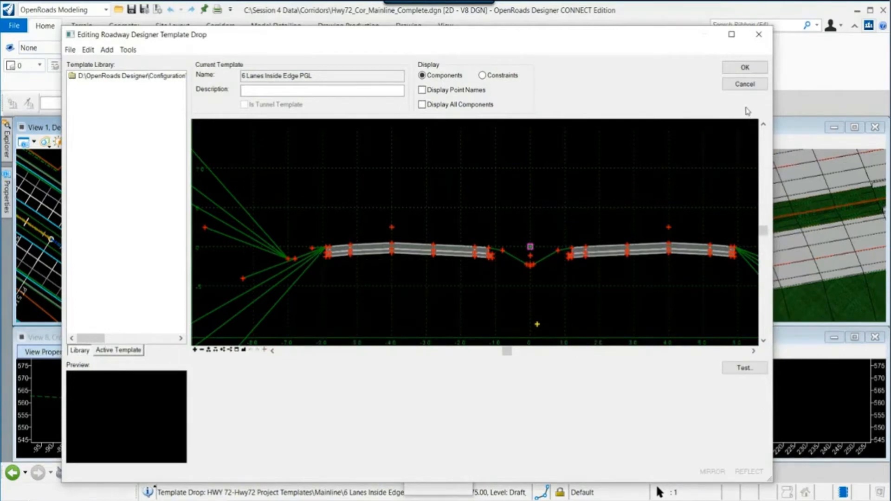
click(744, 84)
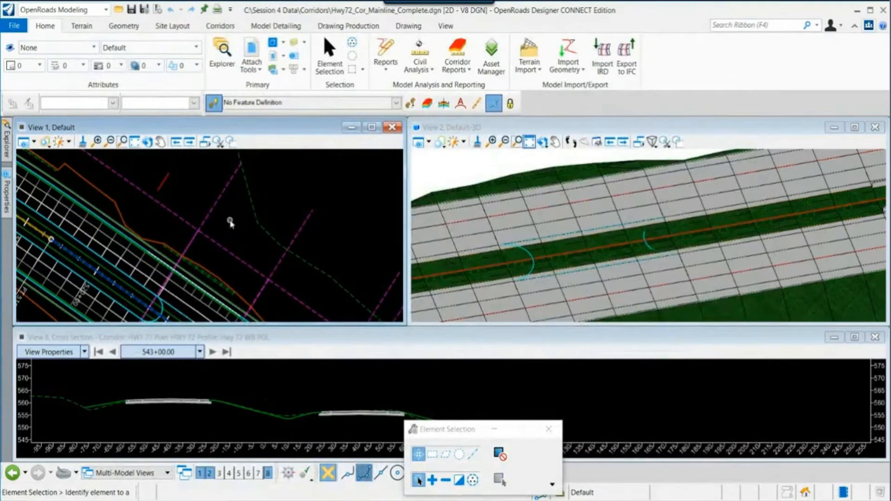
- Add a corridor reference to the HWY 72 corridor, picking the edge line near the intersection as the reference
middle_drag(217, 250, 223, 239)
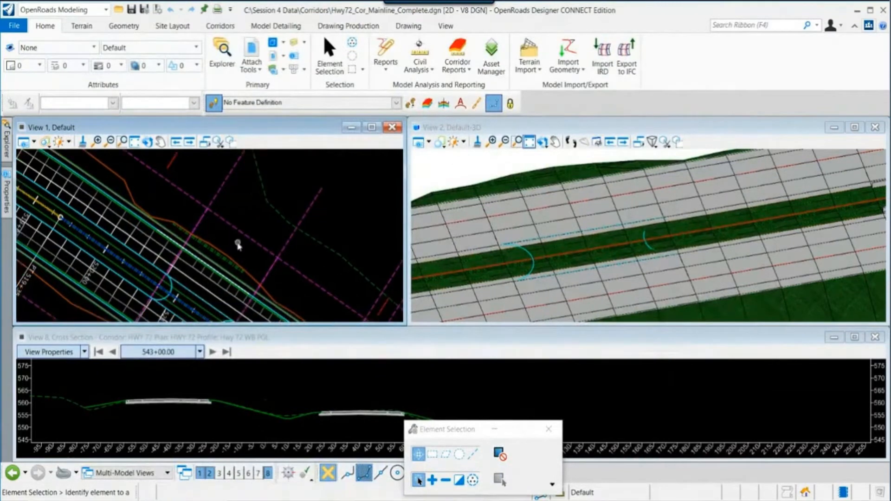
scroll(175, 229, up, 2)
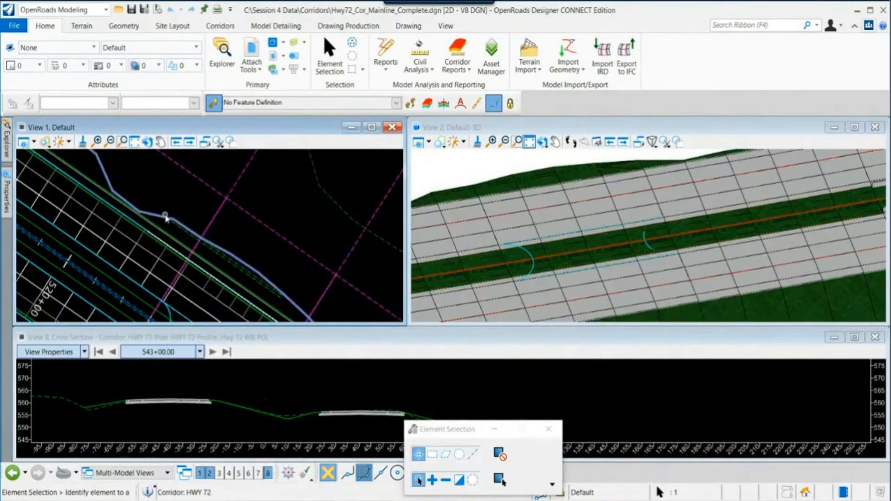
mouse_move(167, 220)
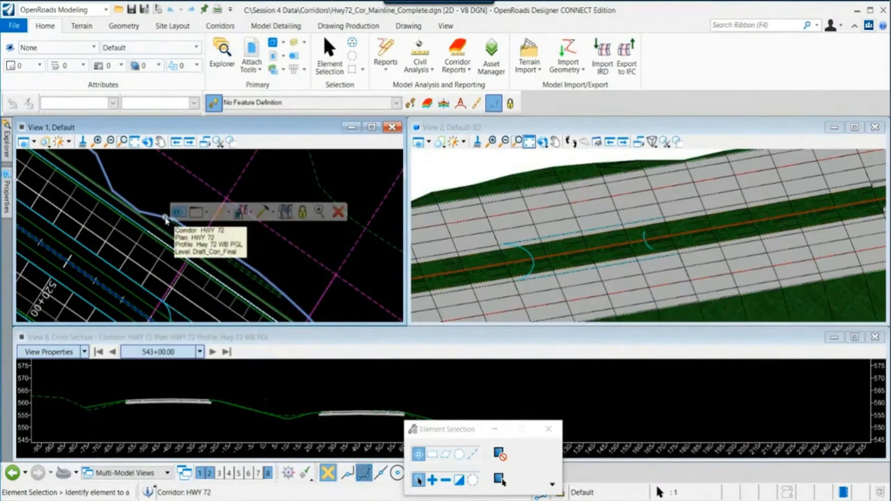
mouse_move(247, 214)
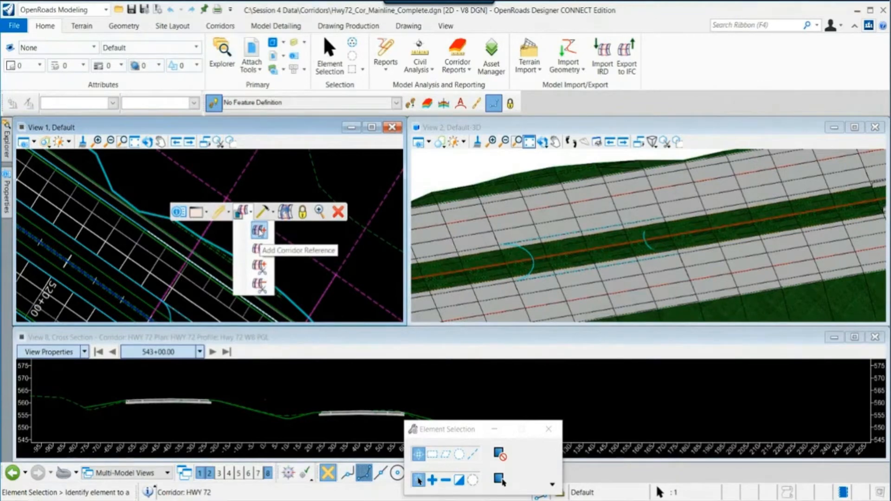
click(258, 229)
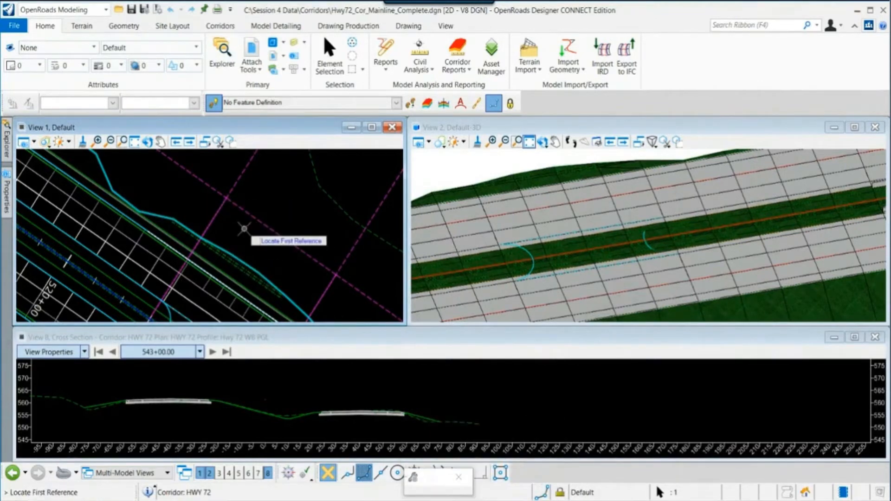
click(174, 248)
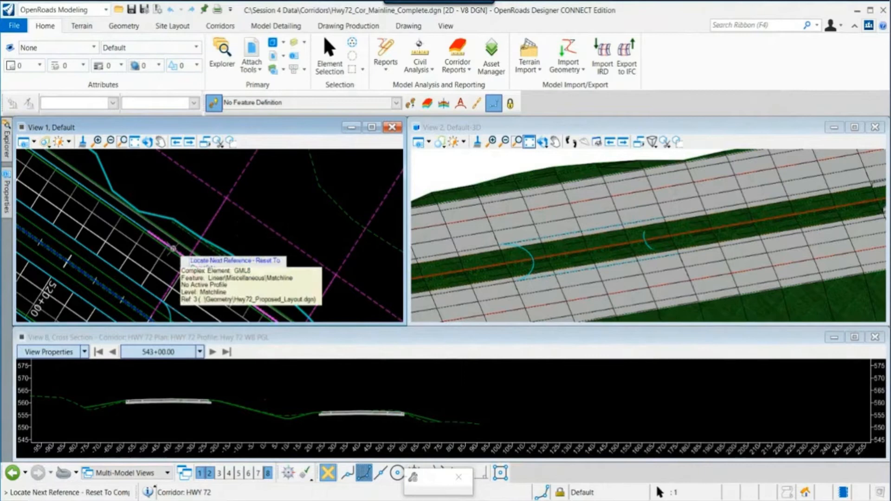
right_click(270, 202)
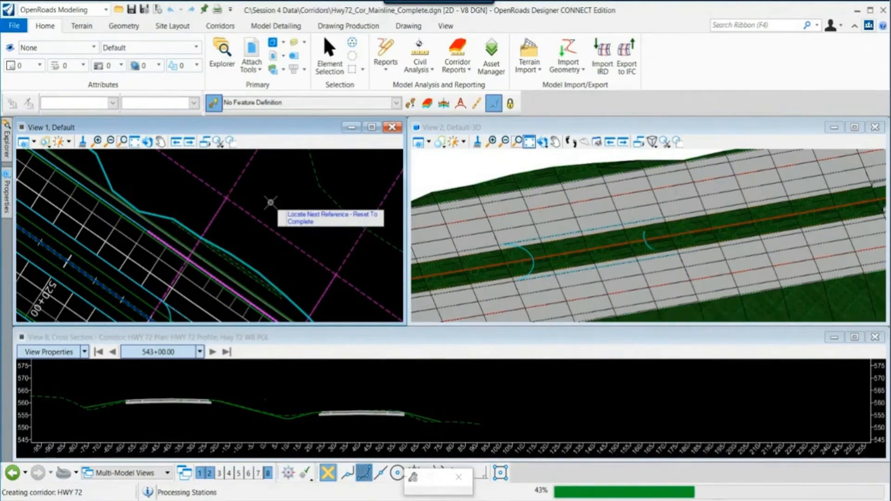
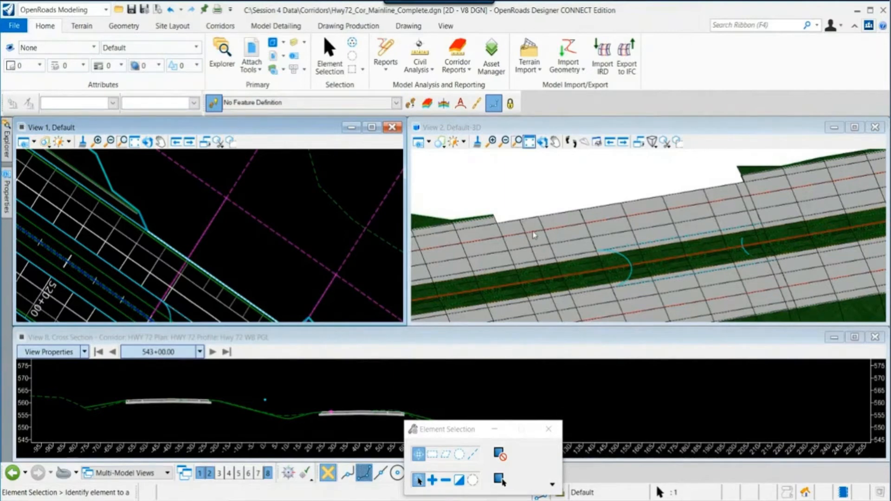
- Attach the Intersection Co-Rd 421.dgn file as a reference
scroll(252, 259, down, 3)
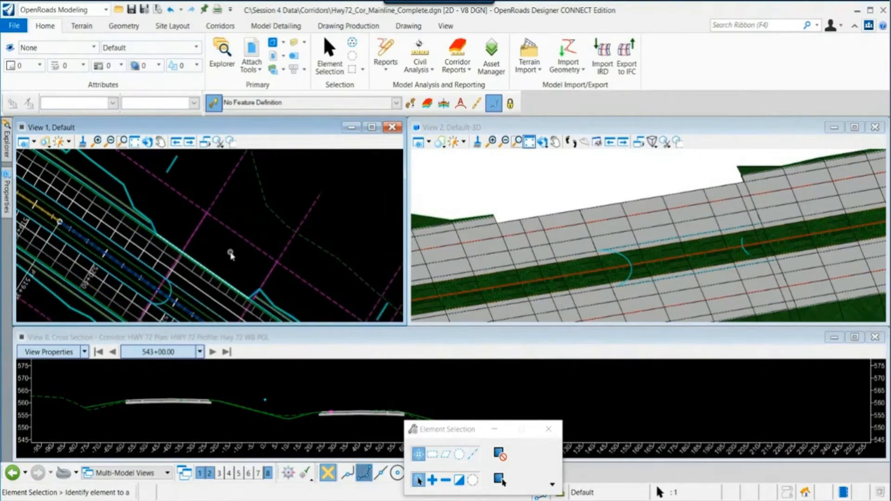
click(249, 52)
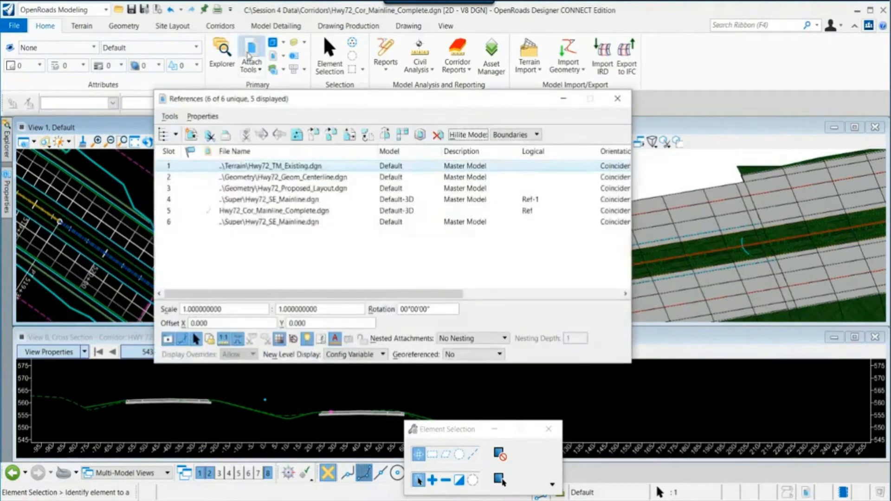
click(171, 116)
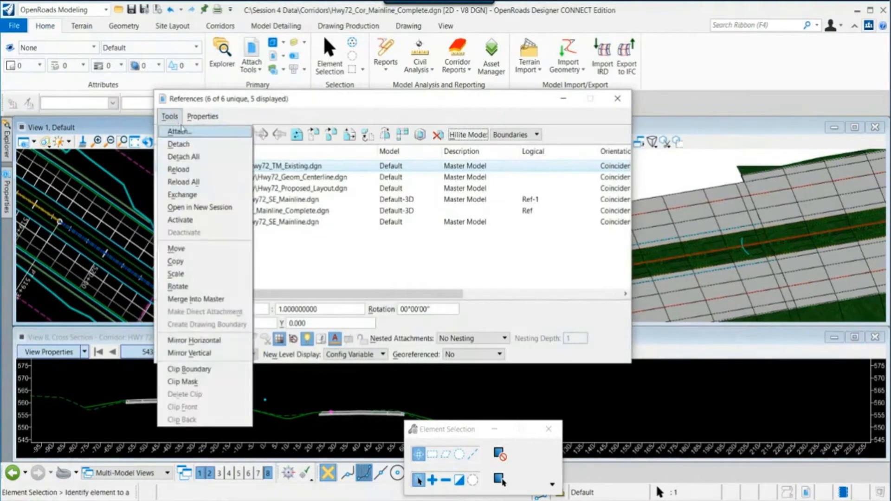
click(185, 133)
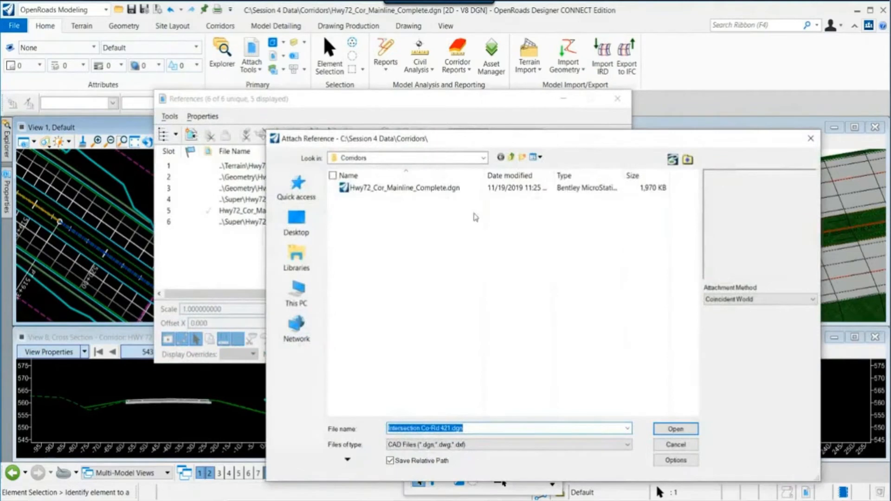
click(511, 157)
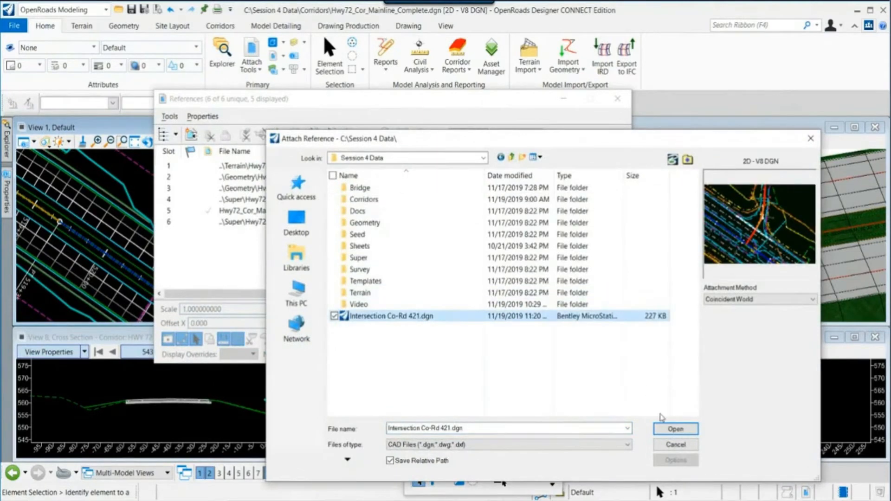
click(671, 429)
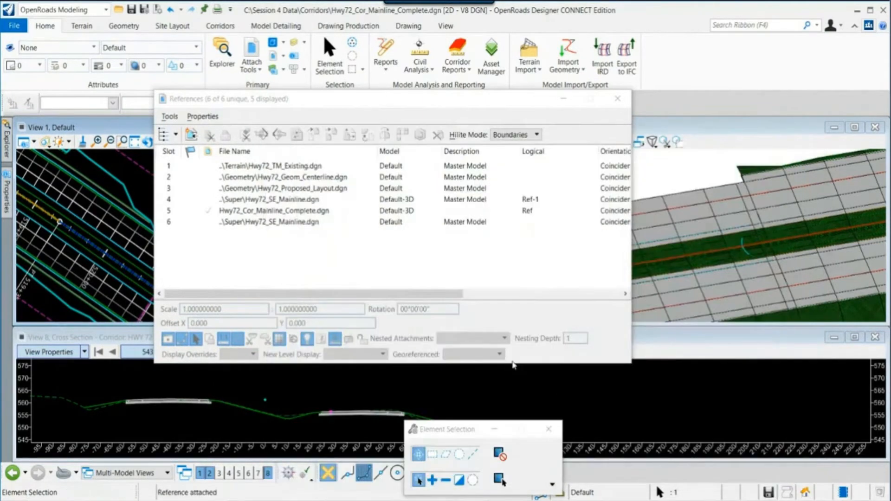
click(614, 102)
- Examine where the Co-Rd 421 curb return meets the Hwy 72 outside edge of pavement in plan
scroll(206, 256, up, 4)
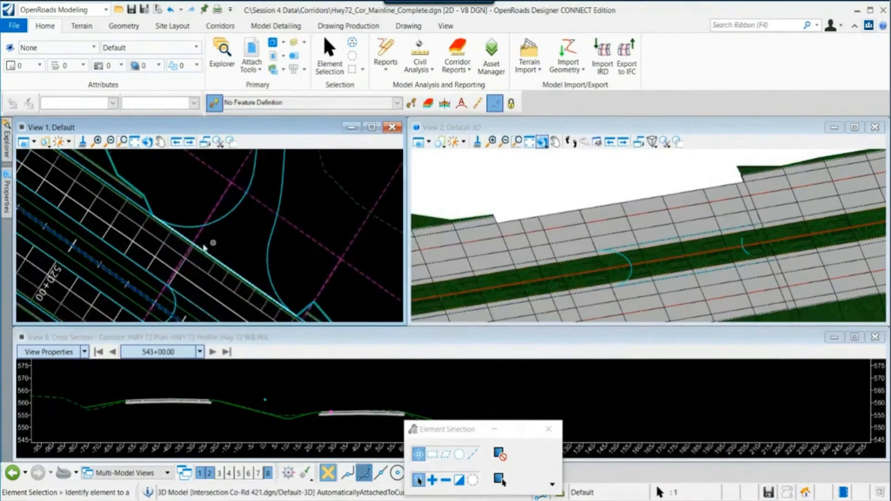
scroll(195, 244, up, 2)
scroll(555, 227, down, 3)
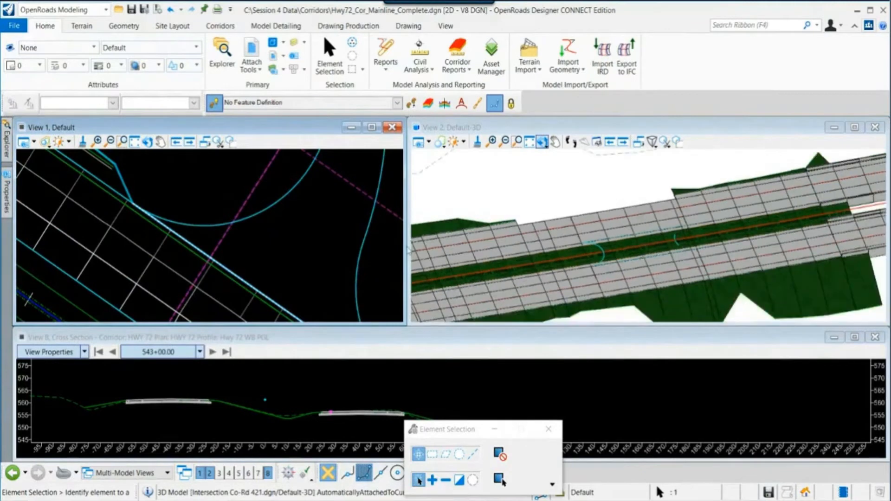
scroll(152, 200, up, 1)
middle_drag(155, 204, 206, 240)
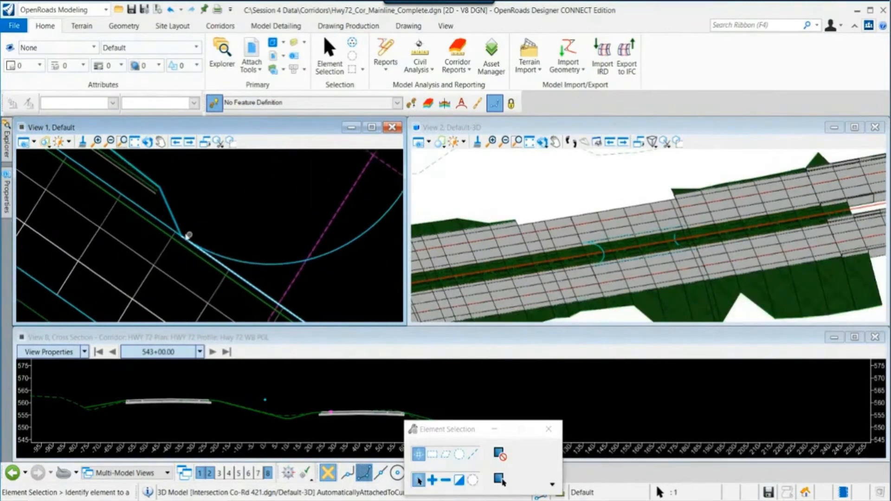
scroll(162, 223, up, 1)
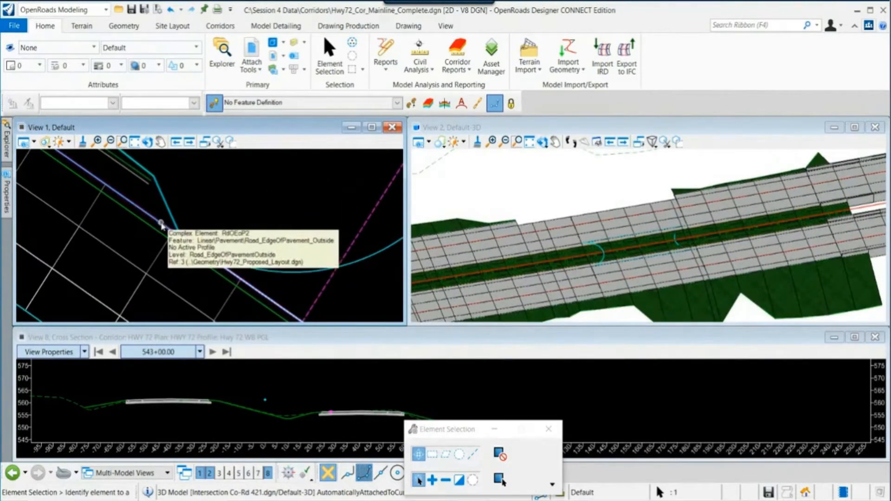
scroll(162, 224, down, 1)
scroll(505, 232, up, 2)
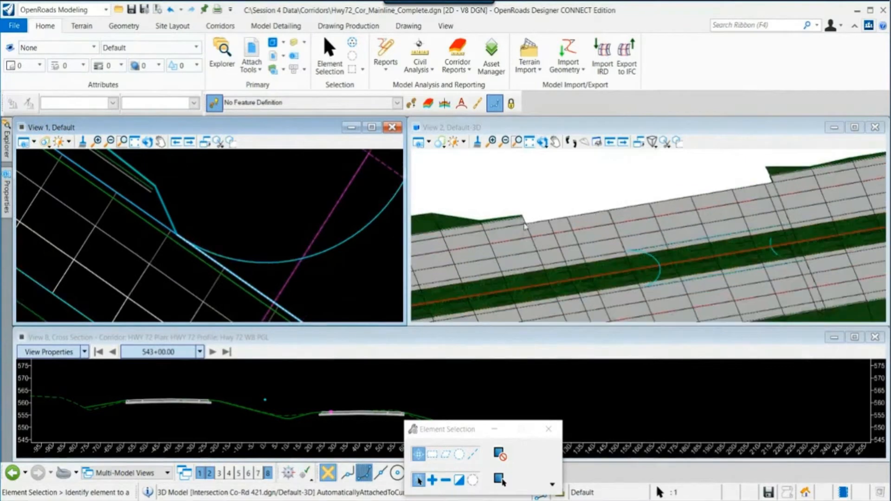
scroll(134, 220, up, 1)
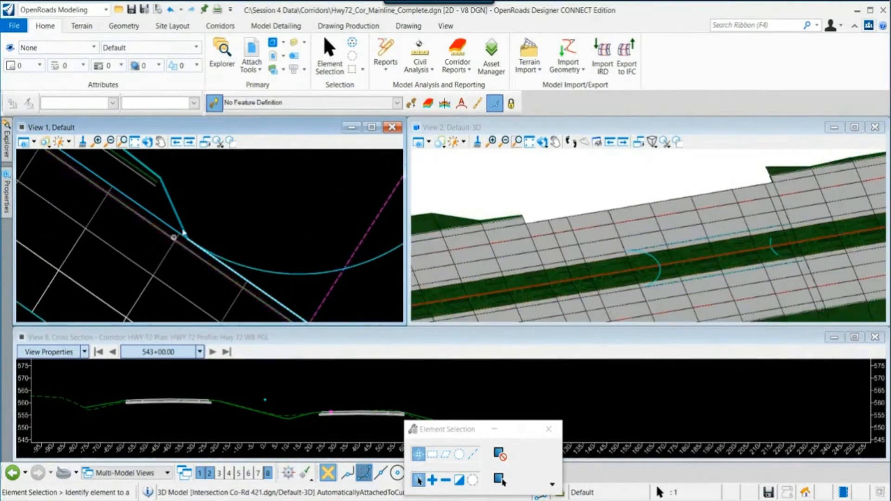
drag(184, 236, 192, 243)
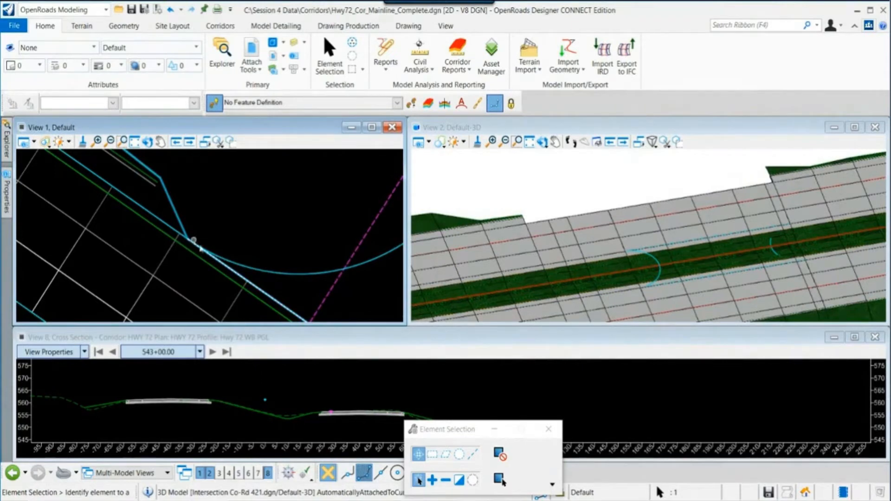
scroll(222, 207, down, 1)
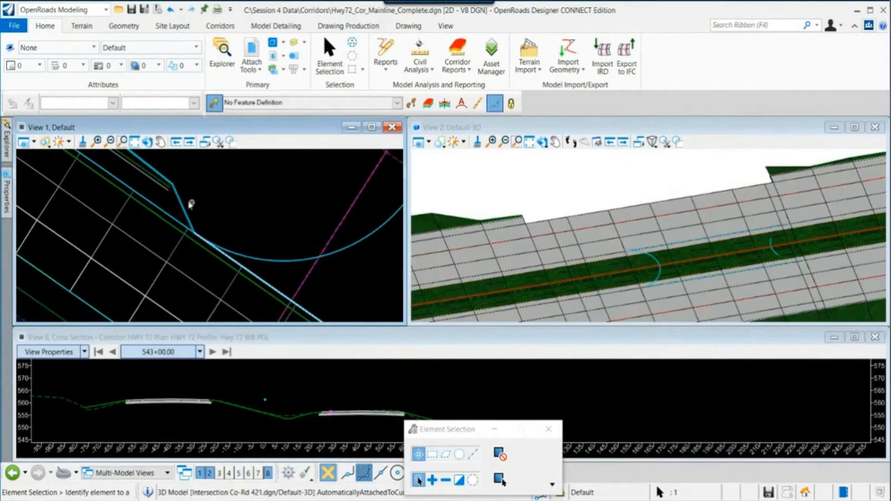
- Start Create Key Station on the HWY 72 corridor and add a key station at about 520+37
click(181, 203)
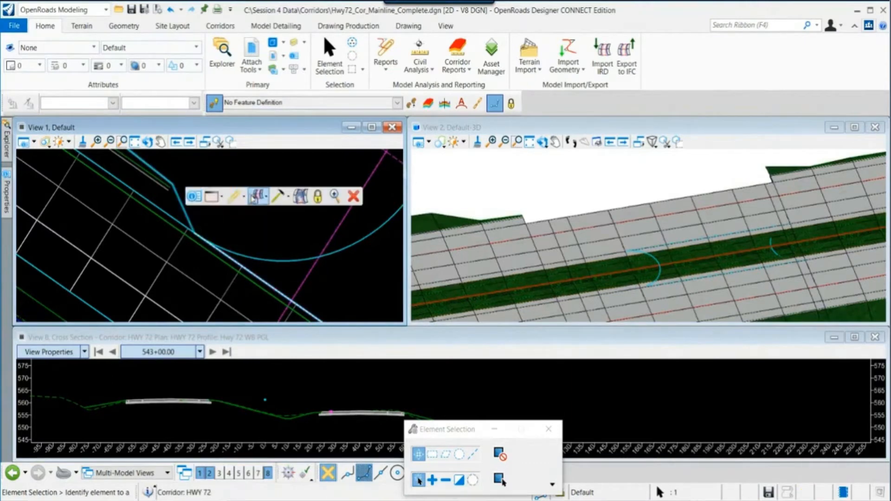
click(279, 196)
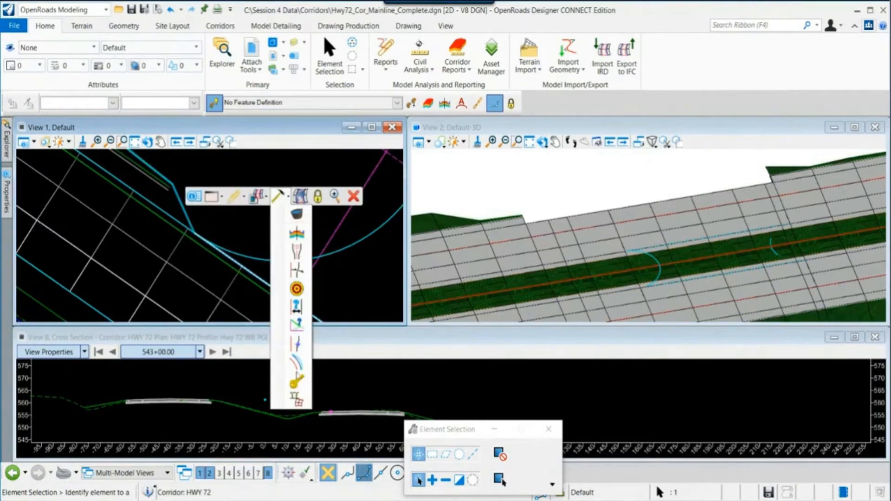
click(297, 381)
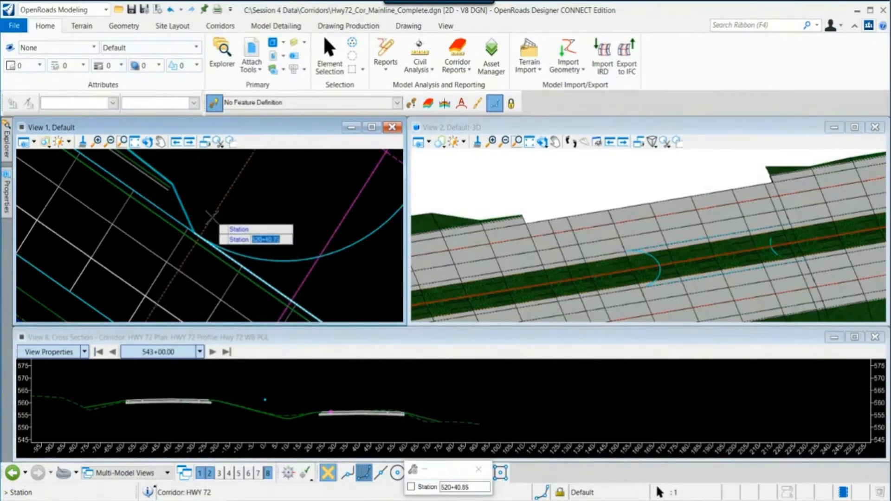
scroll(211, 216, up, 2)
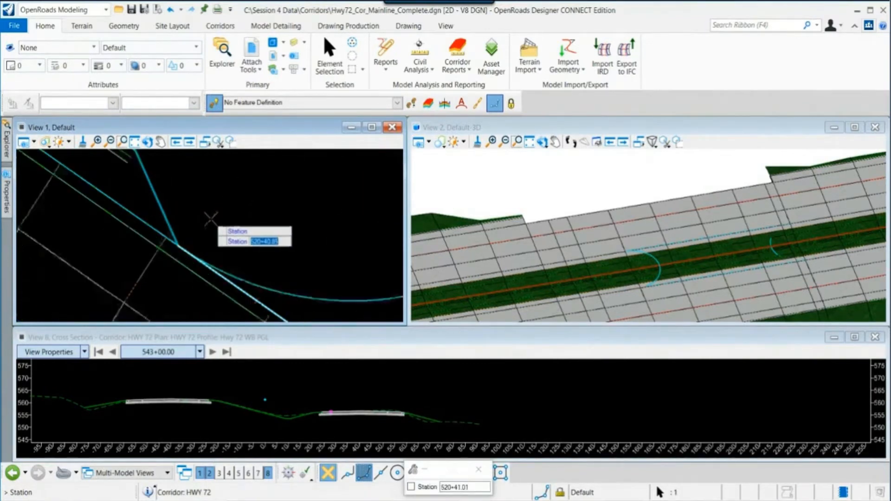
scroll(211, 219, up, 1)
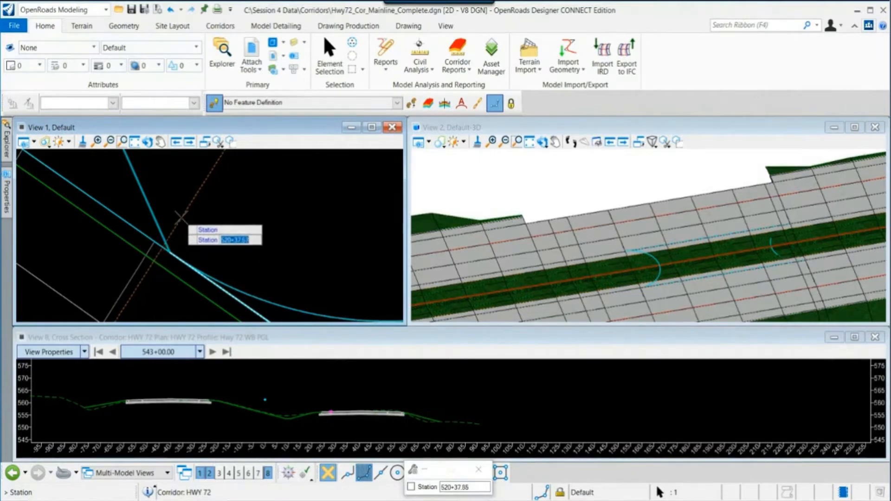
click(180, 216)
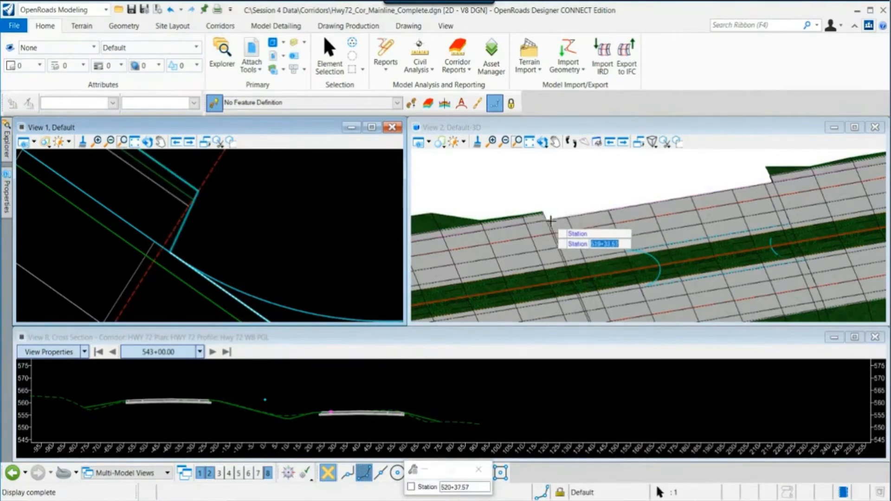
- Add a second key station at about 521+70 where the curb return meets the edge of pavement, then exit the tool
scroll(75, 234, down, 4)
scroll(231, 289, up, 3)
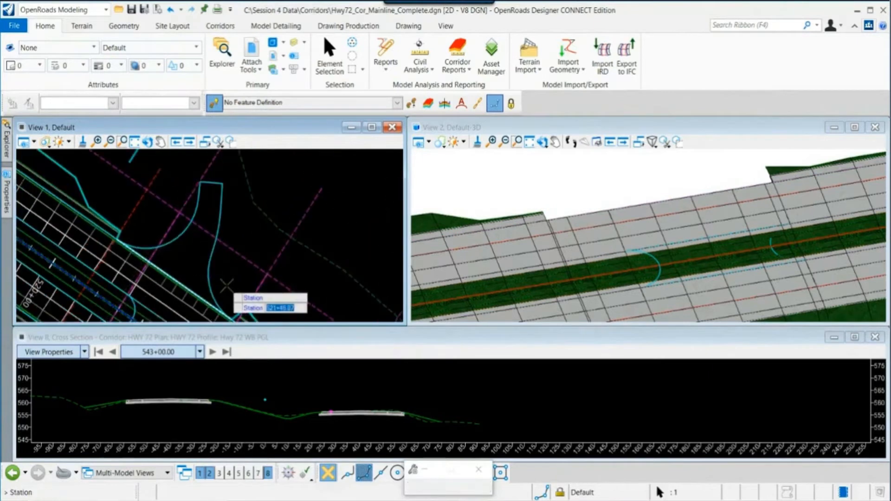
scroll(224, 264, up, 2)
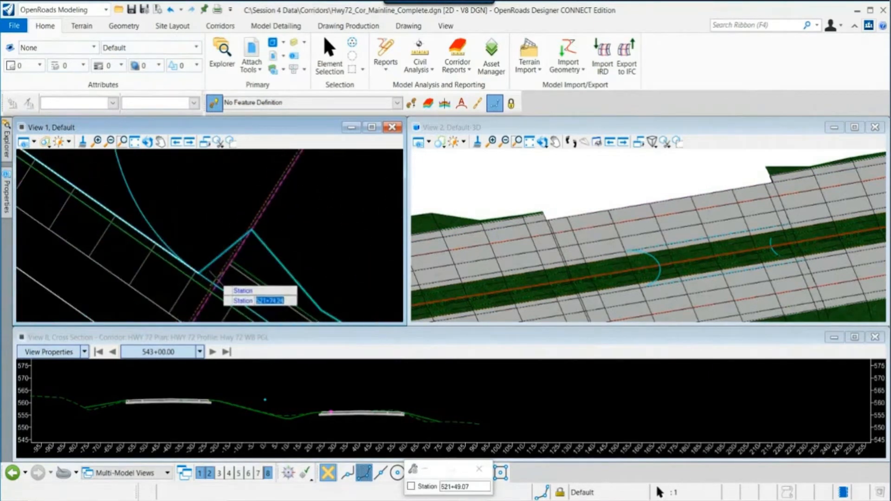
scroll(218, 277, up, 2)
scroll(738, 188, up, 1)
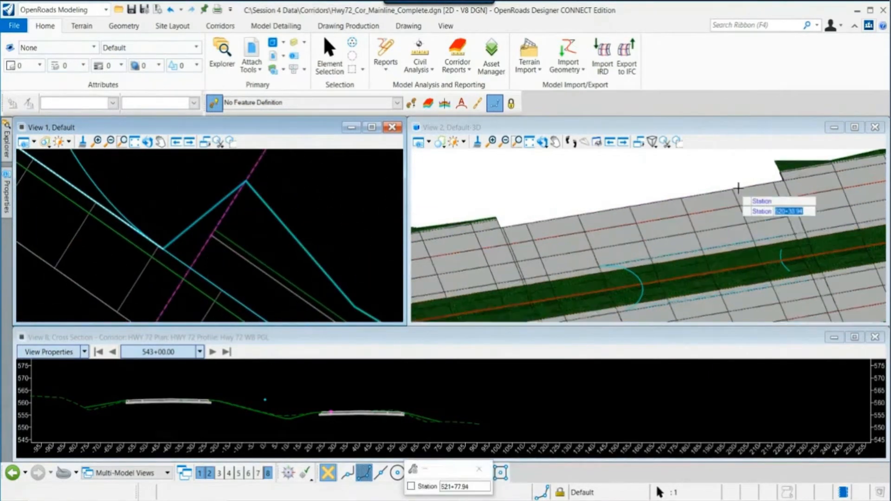
scroll(738, 188, up, 1)
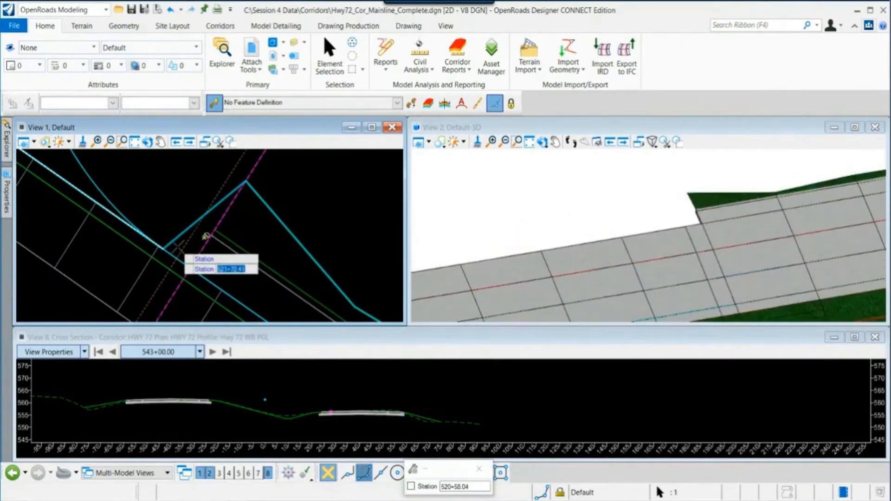
scroll(165, 239, up, 1)
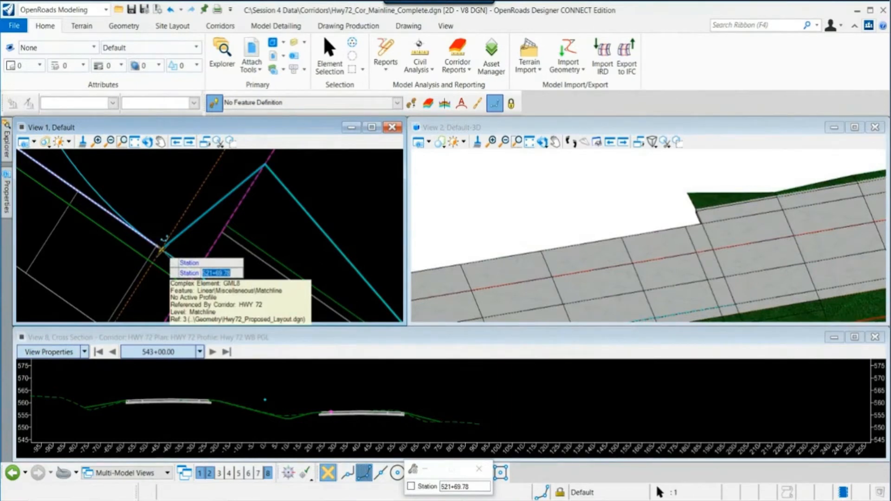
scroll(163, 239, up, 1)
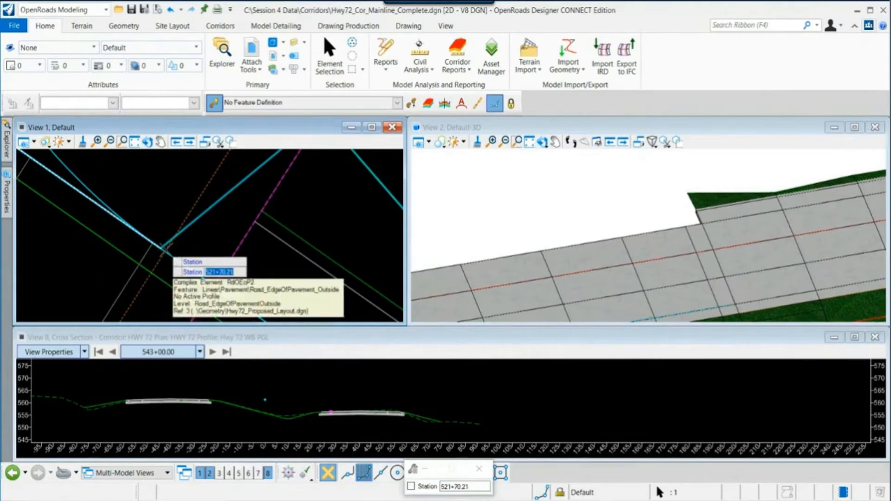
click(166, 248)
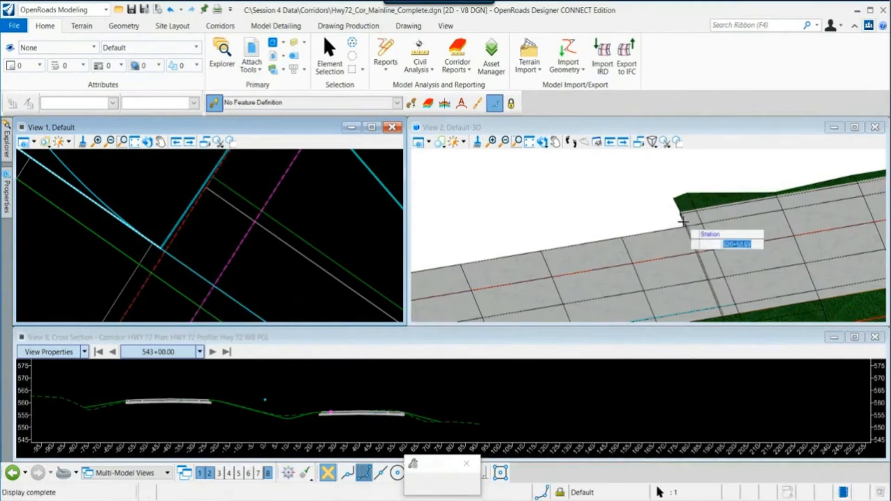
right_click(278, 262)
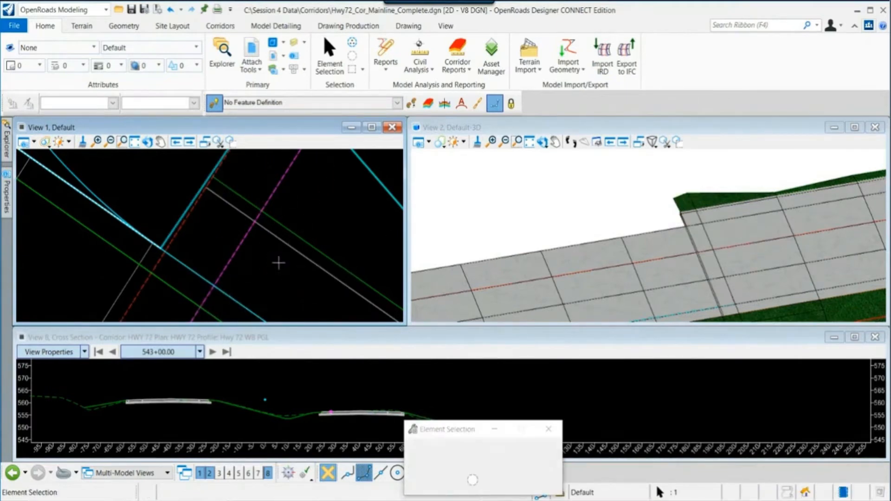
- Review the HWY 72 corridor around the Co-Rd 421 intersection in the plan and 3D views
scroll(280, 268, down, 2)
scroll(281, 275, down, 3)
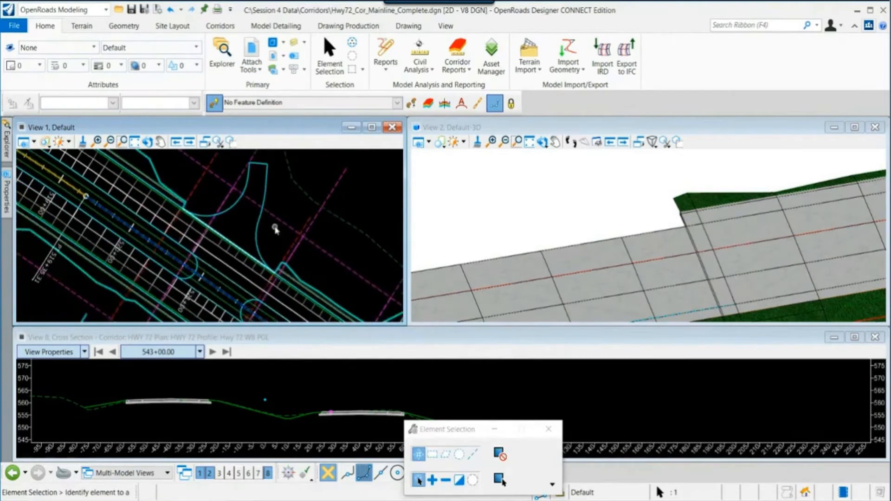
middle_drag(285, 234, 297, 240)
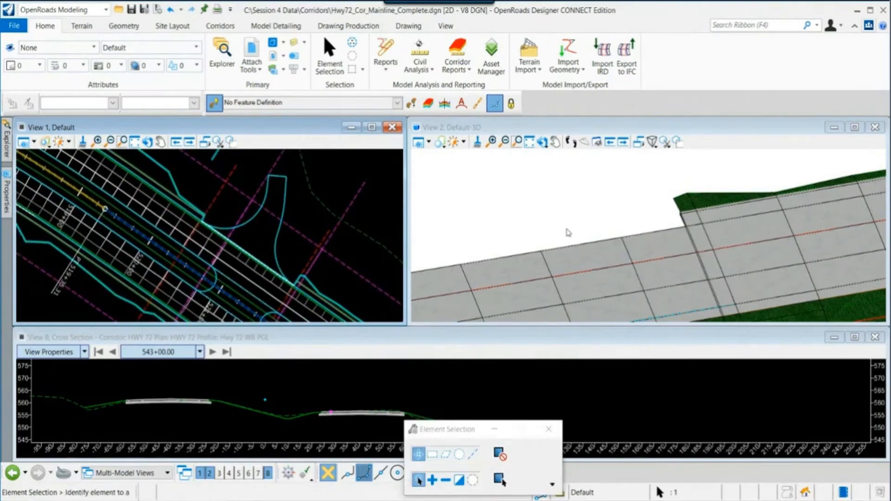
scroll(575, 234, down, 5)
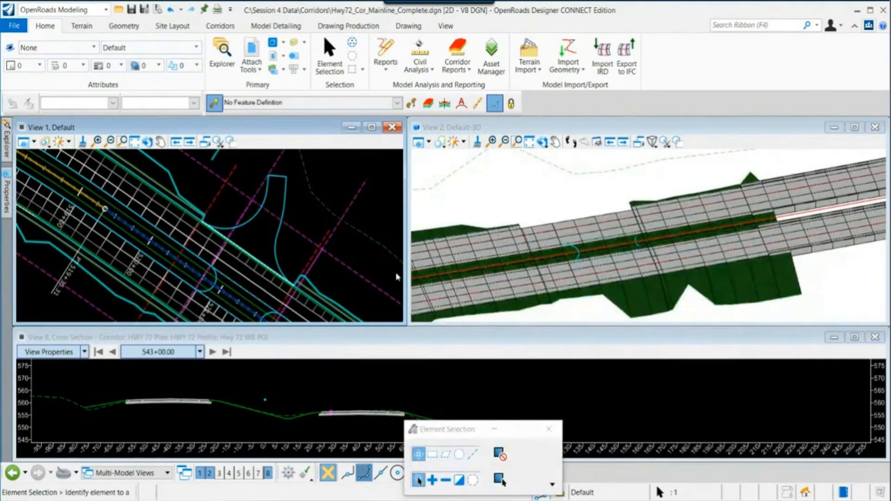
middle_drag(285, 272, 303, 231)
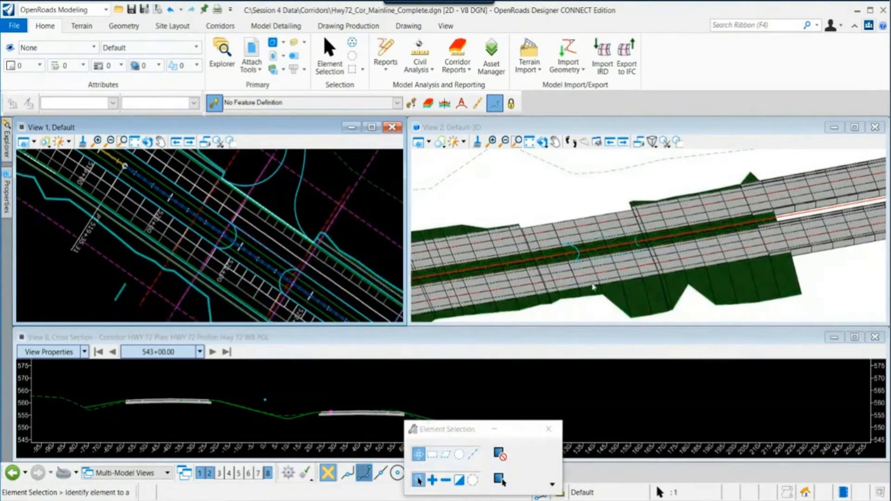
scroll(598, 254, up, 3)
scroll(598, 254, up, 1)
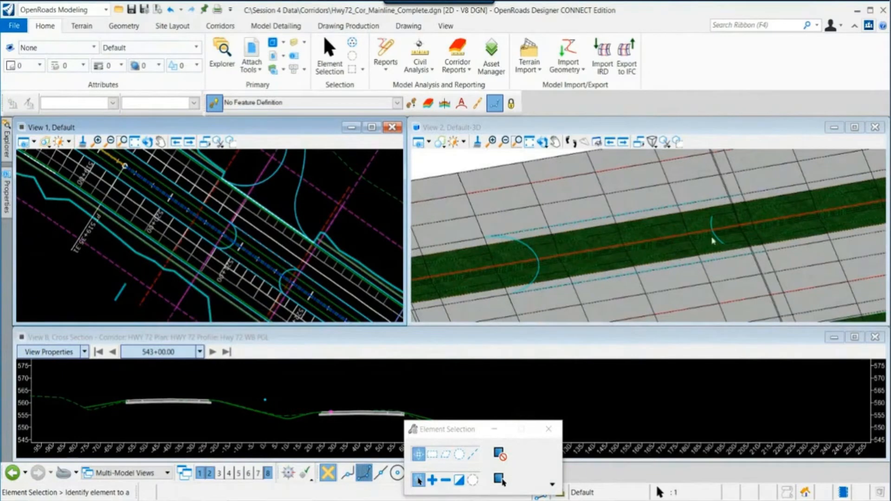
scroll(285, 235, down, 2)
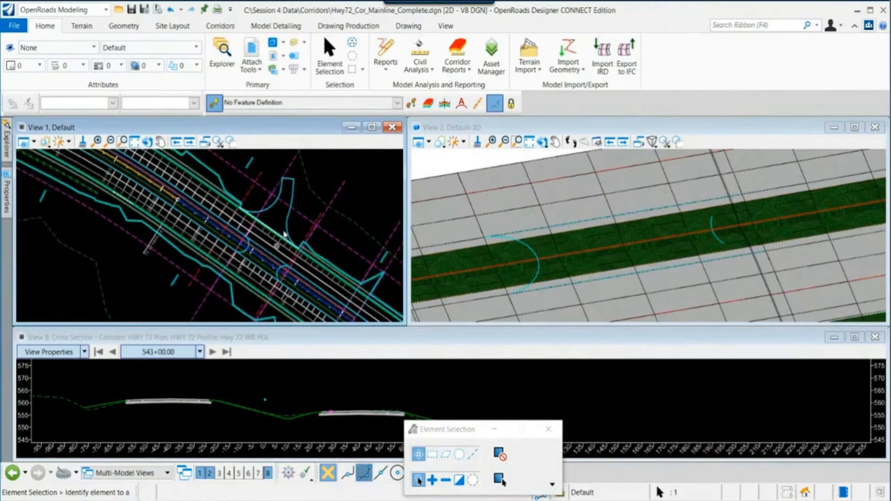
middle_drag(279, 220, 243, 229)
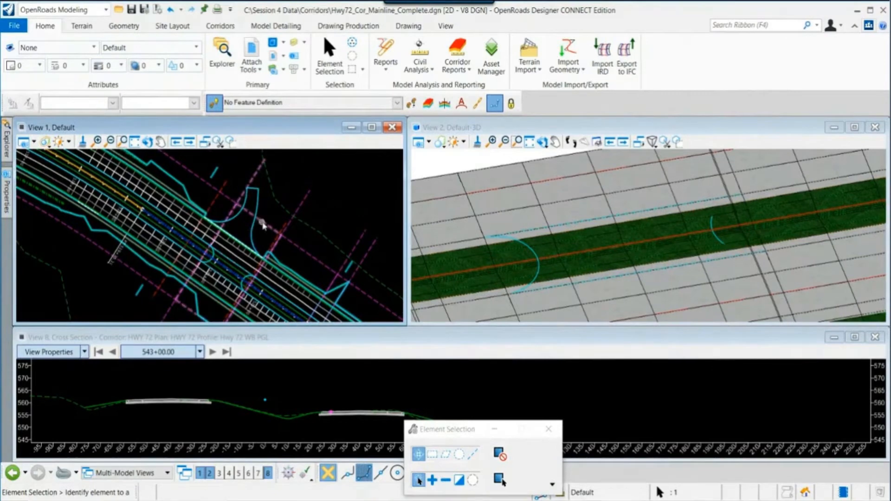
- Edit the HWY 72 template drop from 520+75 to 521+75, deleting the median components so the intersection area is paved
mouse_move(270, 230)
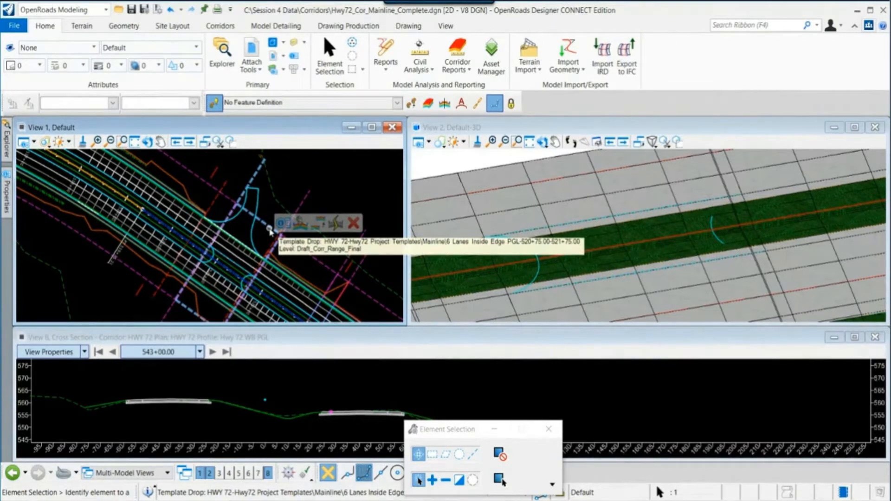
scroll(262, 239, up, 1)
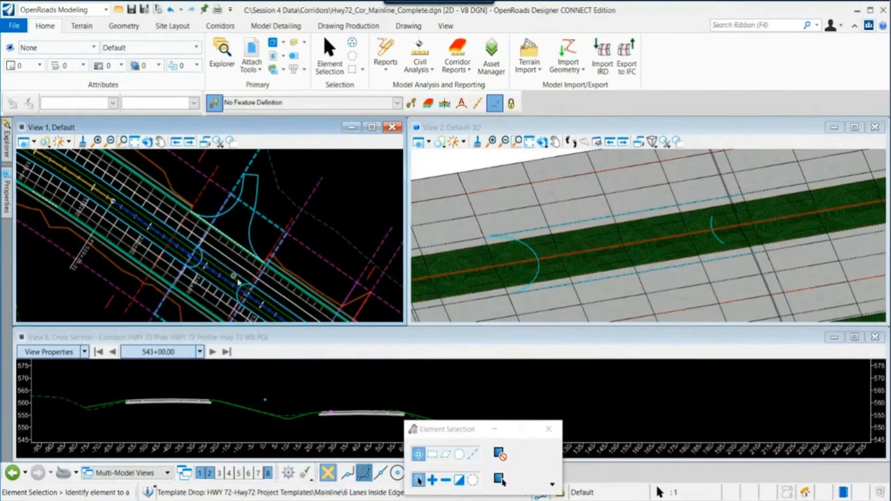
scroll(239, 283, up, 2)
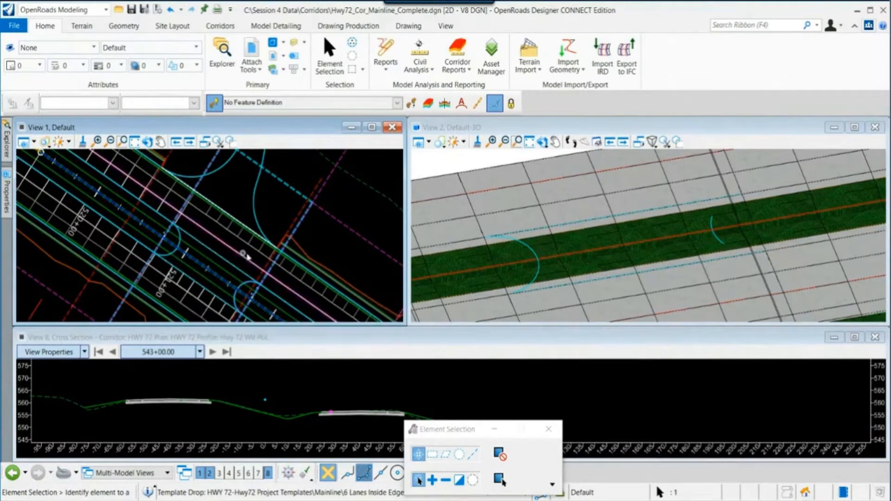
scroll(265, 219, down, 1)
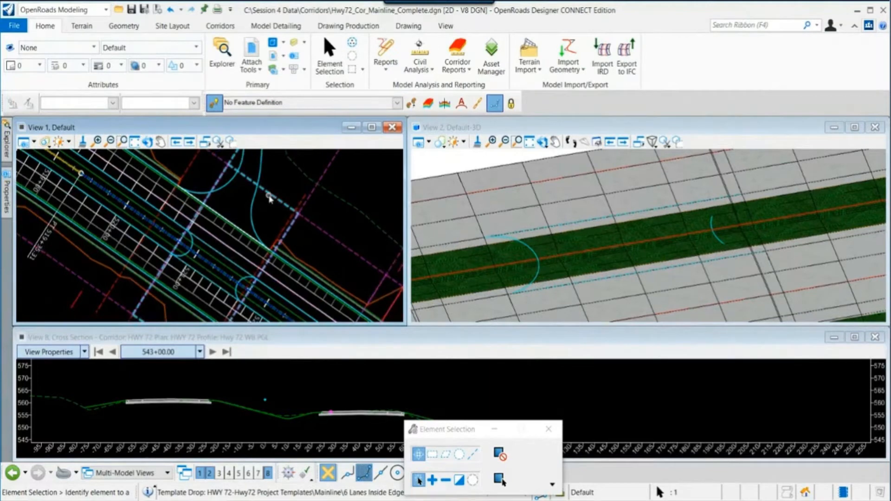
mouse_move(270, 198)
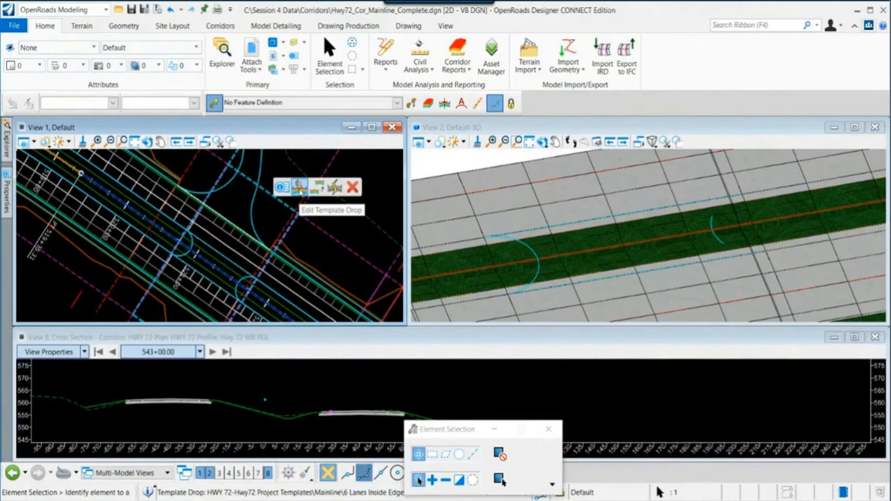
click(299, 189)
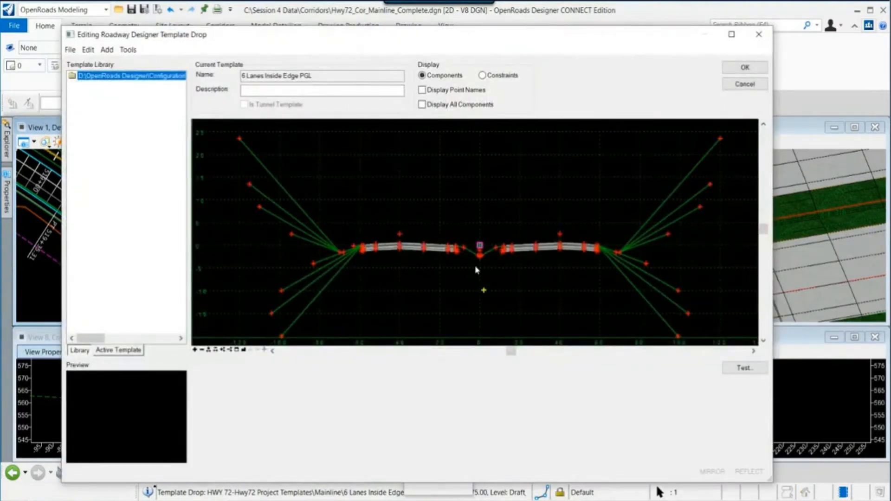
scroll(474, 265, up, 3)
right_click(507, 252)
click(530, 294)
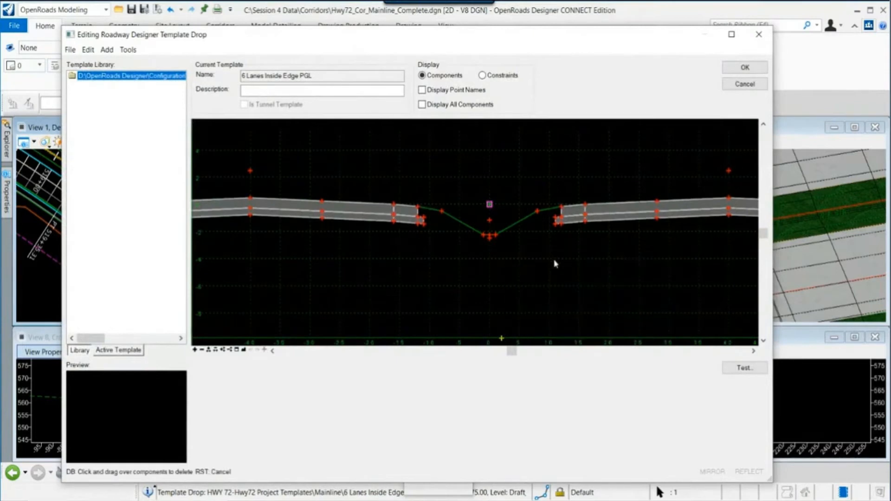
mouse_move(555, 264)
mouse_down()
mouse_move(569, 196)
mouse_move(516, 259)
mouse_move(428, 201)
mouse_move(406, 232)
mouse_up()
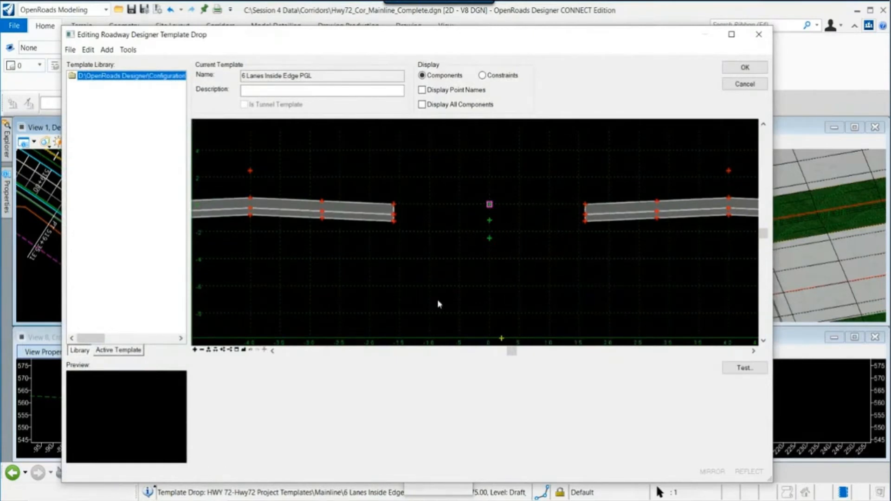
scroll(437, 303, down, 3)
click(745, 68)
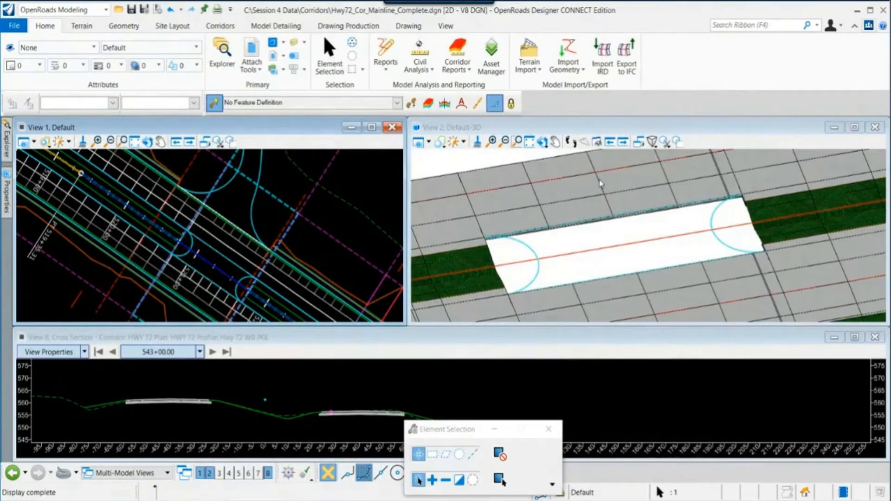
- Open the Intersection Co-Rd 421.dgn file from the recent files list
scroll(565, 262, down, 3)
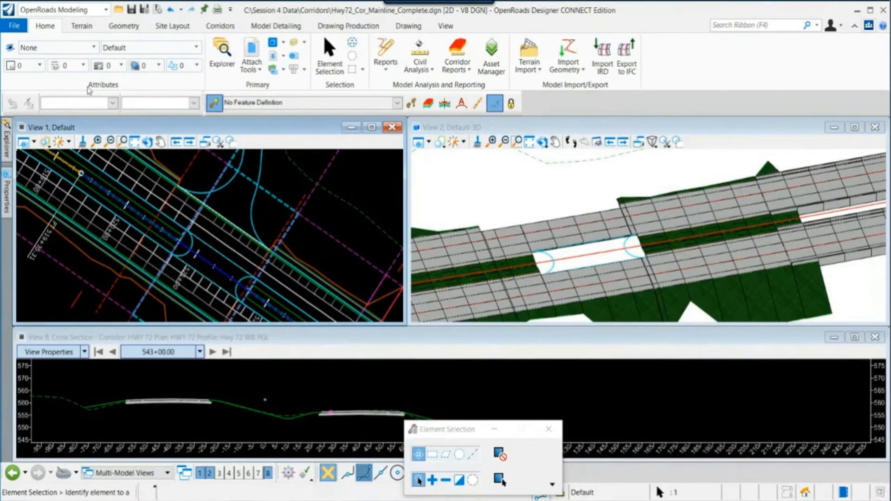
click(14, 26)
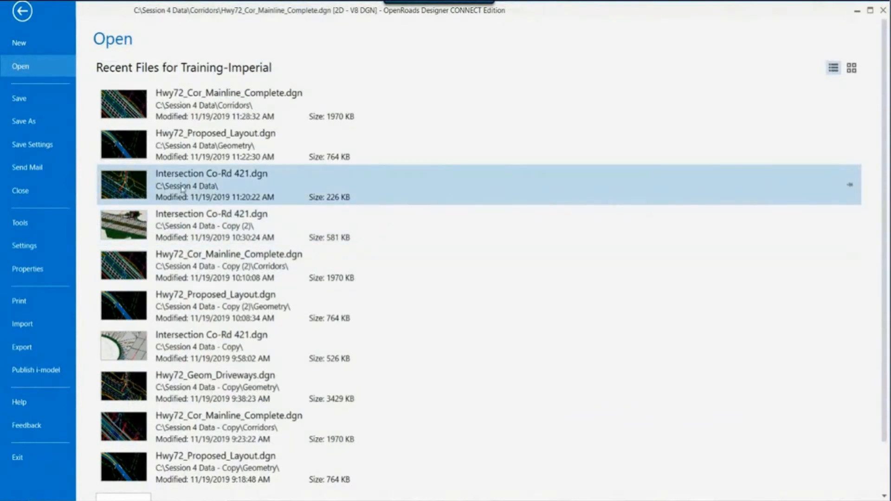
click(183, 189)
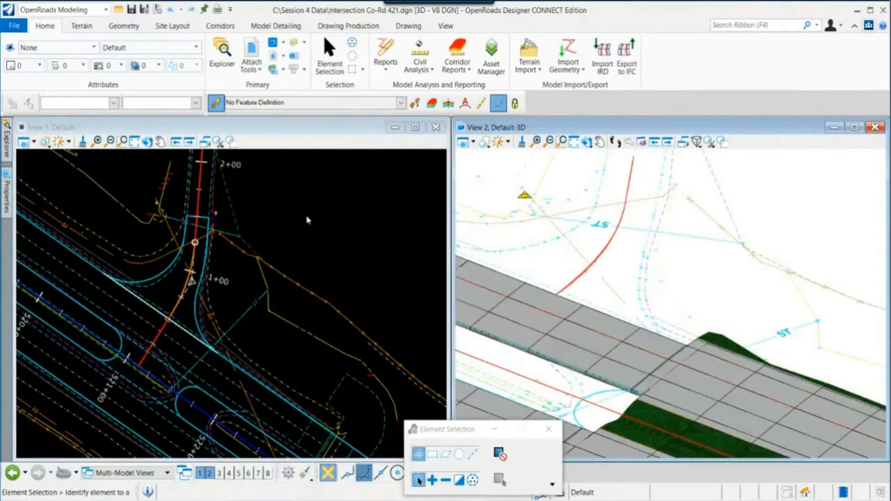
- Examine the Co-Rd 421 alignment and curb returns near station 1+00 in the plan and 3D views
shift+middle_drag(561, 293, 629, 321)
mouse_move(630, 321)
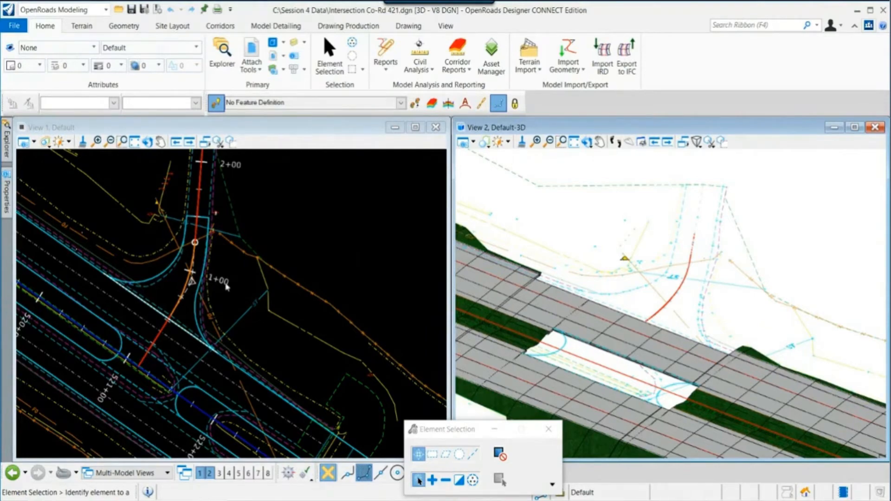
scroll(226, 287, up, 3)
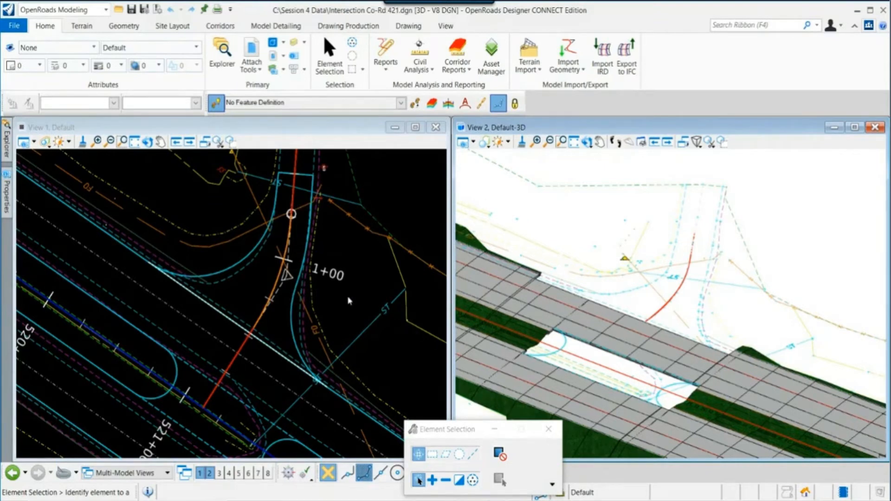
middle_drag(361, 288, 397, 339)
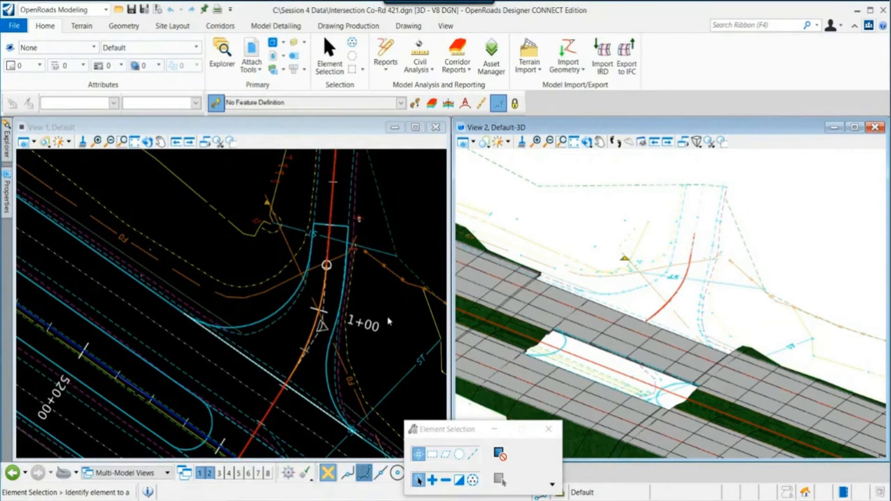
scroll(630, 311, up, 1)
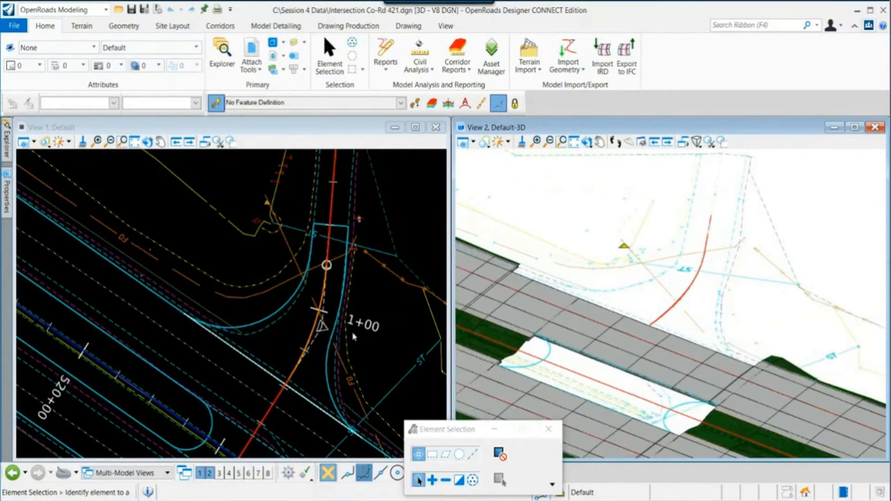
middle_drag(357, 335, 349, 319)
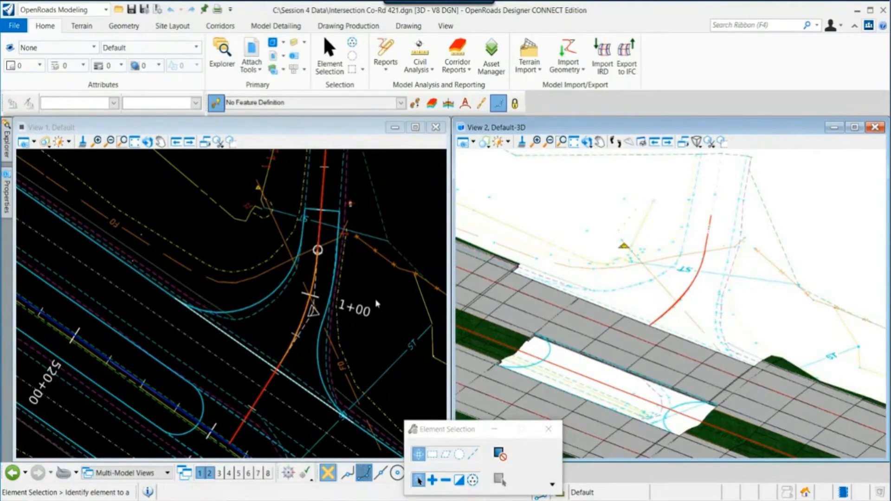
scroll(368, 297, up, 2)
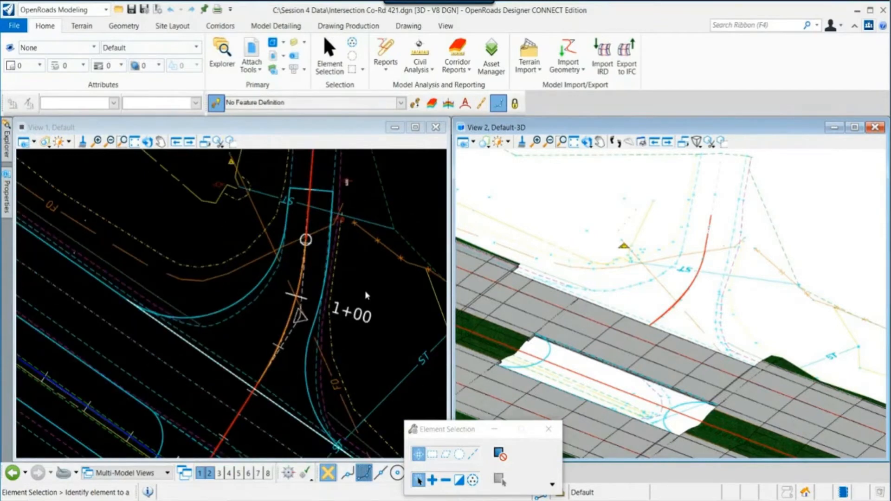
drag(524, 427, 582, 433)
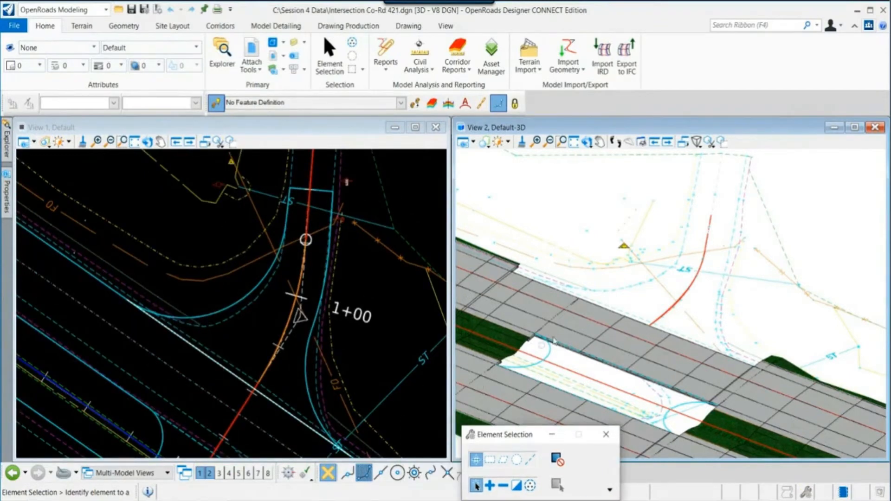
scroll(276, 316, up, 1)
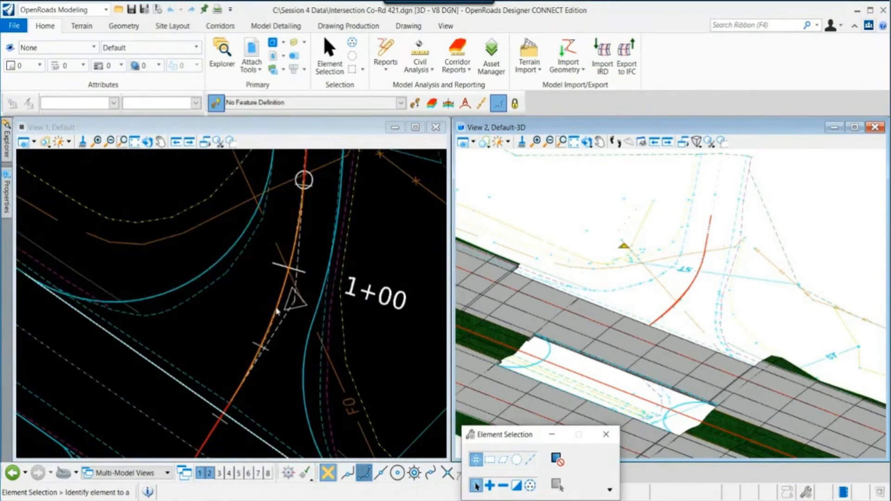
- Try to open the CountyRd1 alignment's profile model in View 3, then close the view
click(277, 309)
click(277, 310)
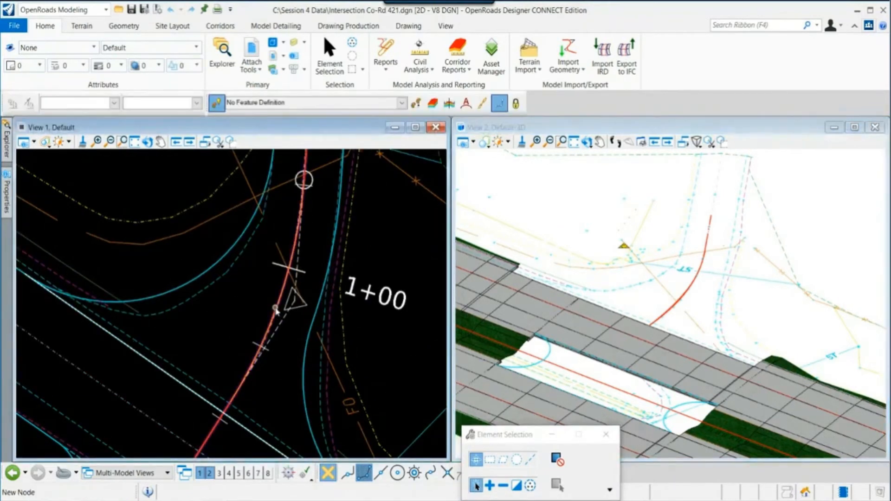
scroll(276, 310, down, 1)
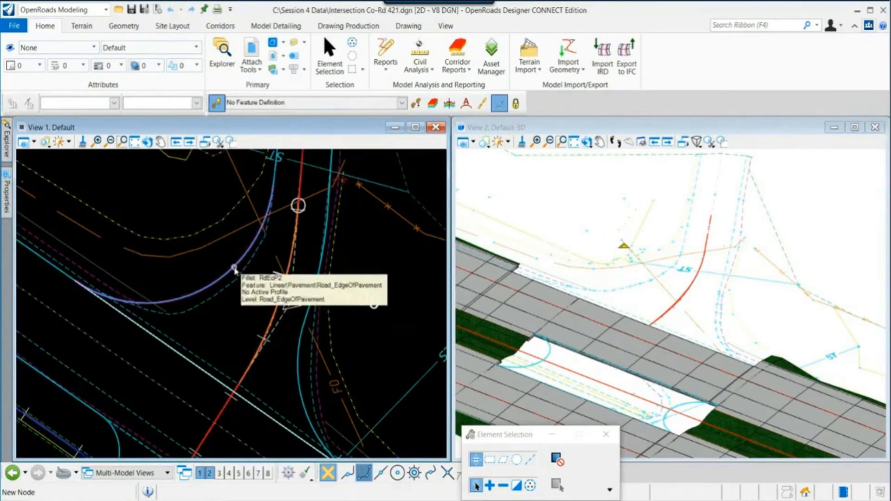
scroll(680, 314, up, 3)
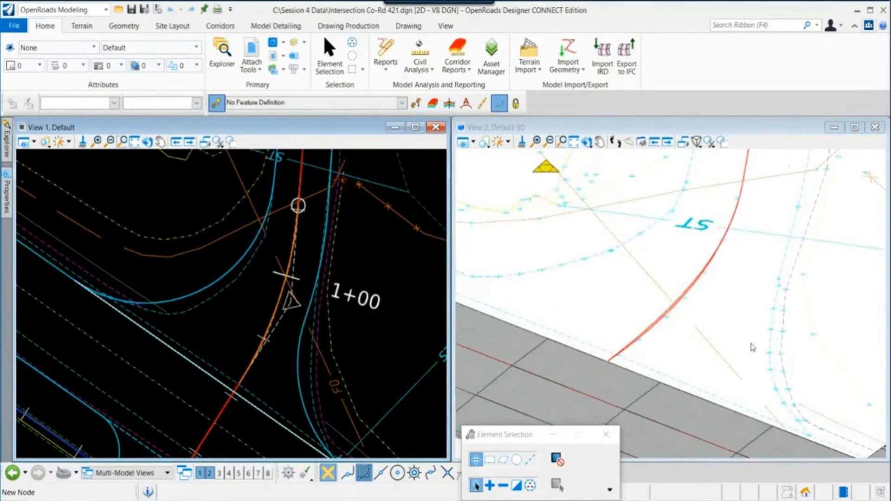
scroll(726, 343, down, 3)
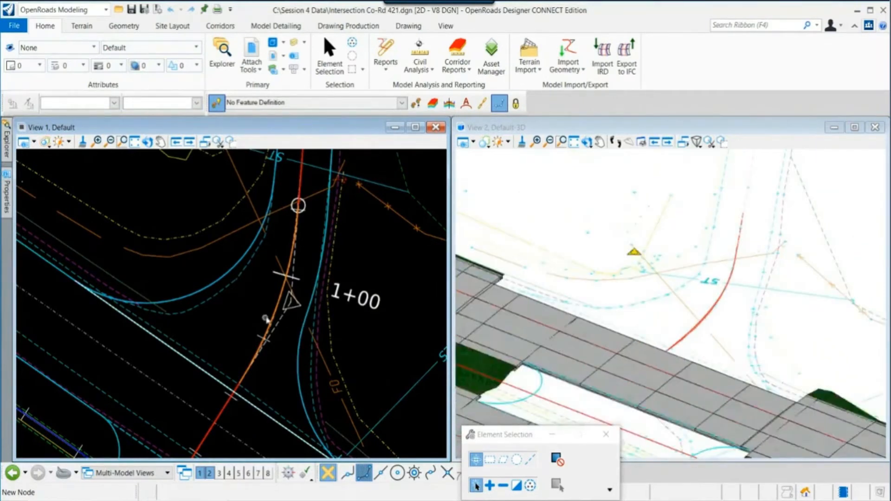
click(279, 304)
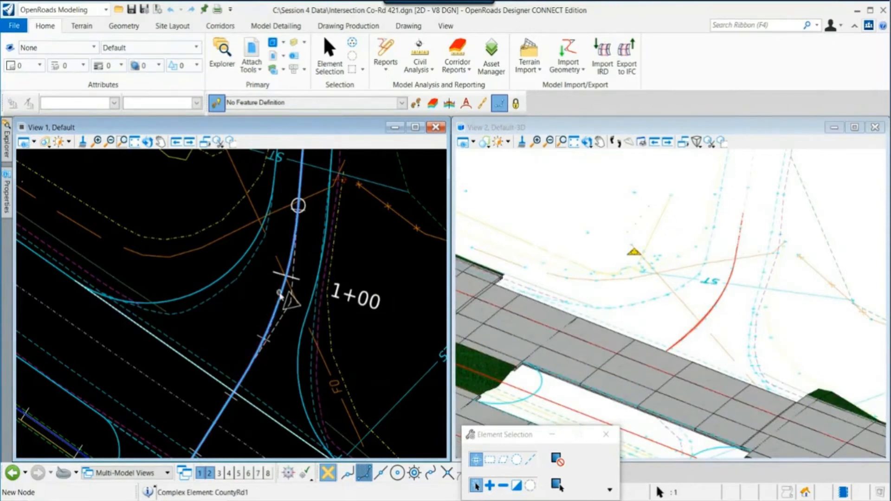
mouse_move(280, 294)
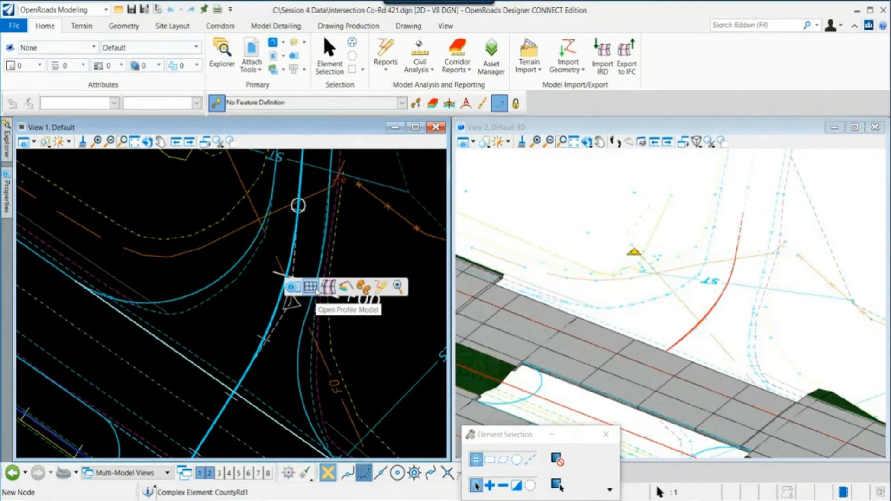
click(316, 291)
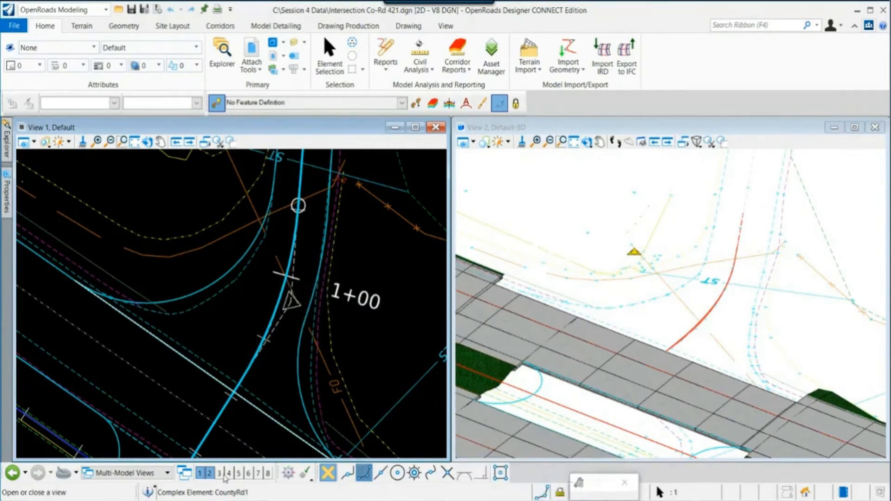
click(220, 474)
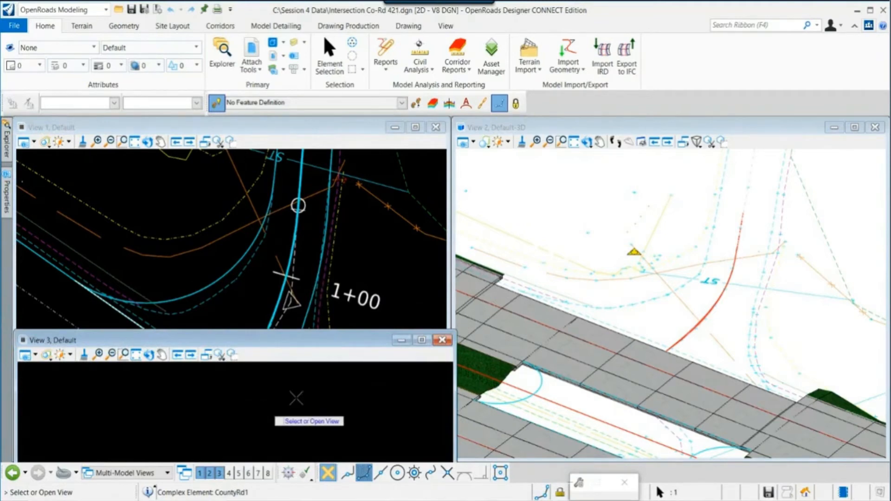
click(296, 397)
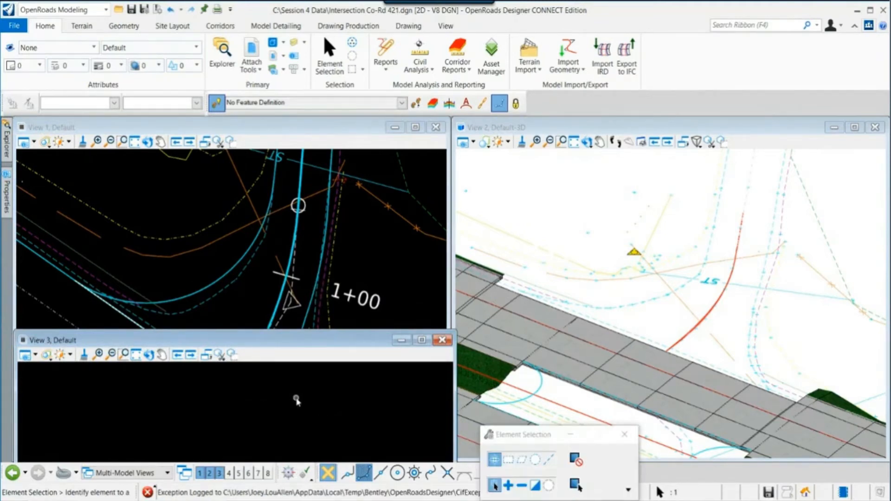
click(443, 340)
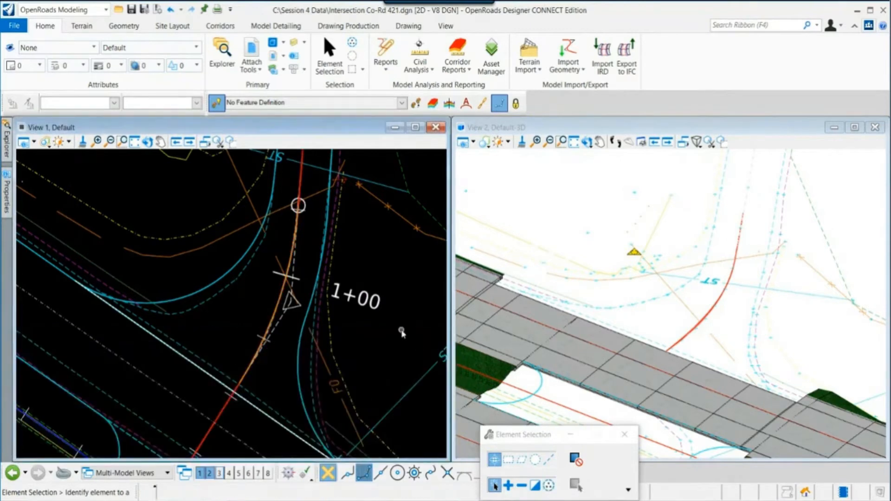
- Open the profile model of the curb return's edge of pavement in View 3
scroll(294, 332, down, 1)
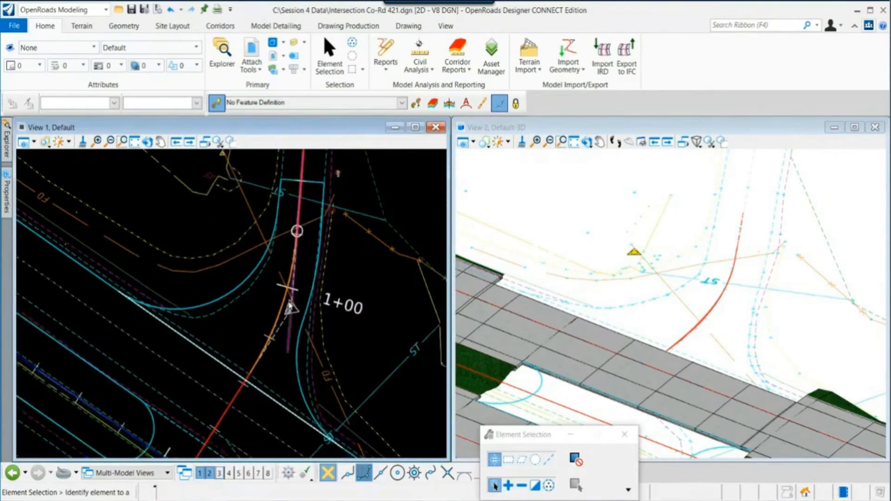
middle_drag(284, 298, 236, 307)
click(228, 223)
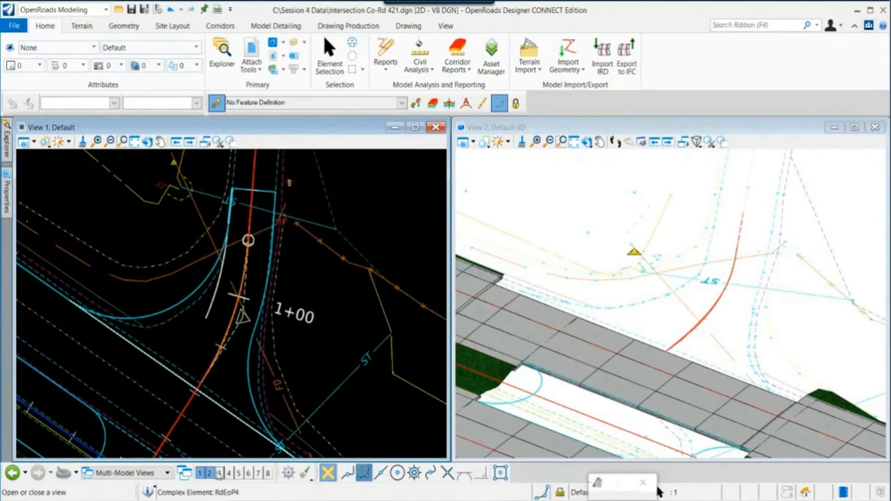
click(219, 473)
click(235, 425)
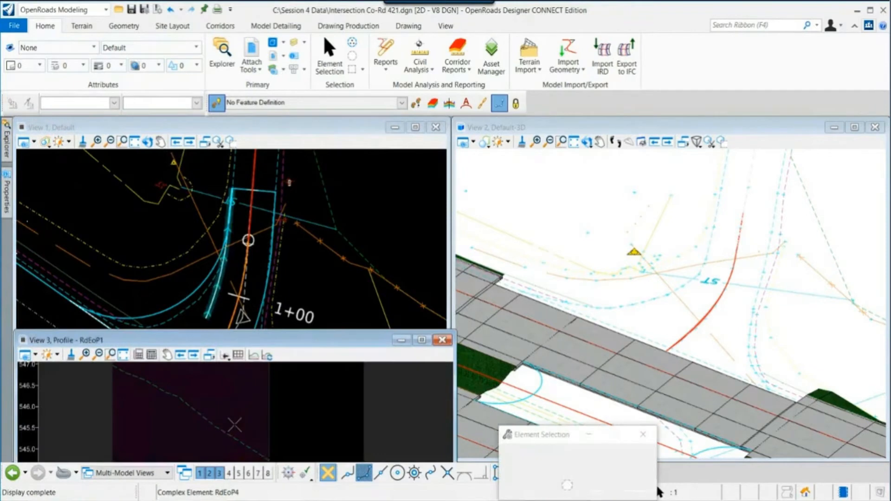
scroll(212, 405, up, 1)
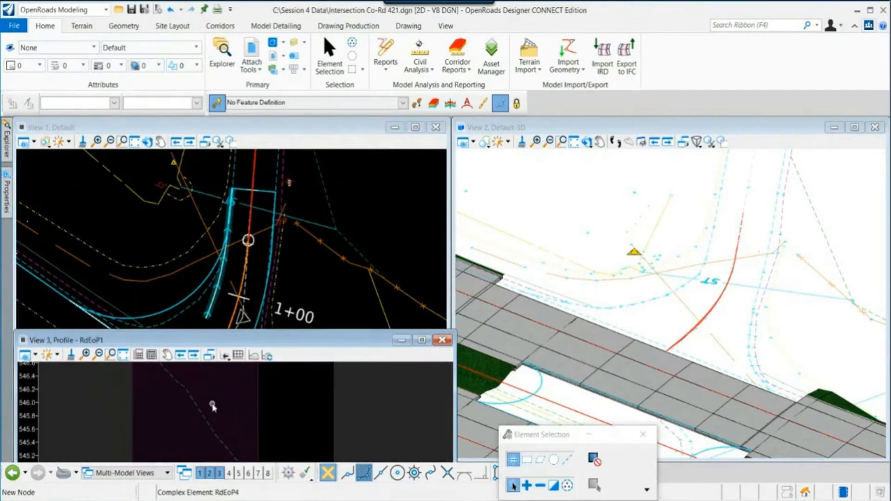
scroll(212, 405, down, 2)
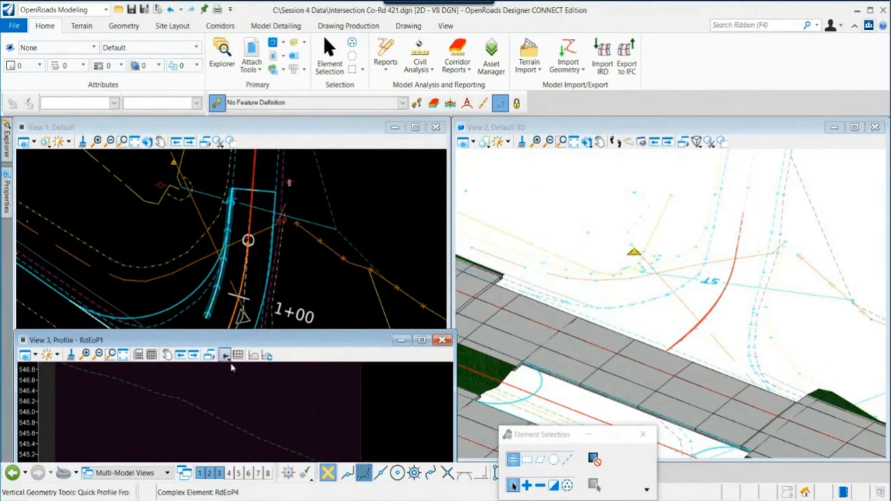
- Start the Profile By Variable Slope From Element tool and accept the Linear slope style
middle_drag(232, 399, 258, 412)
right_click(258, 413)
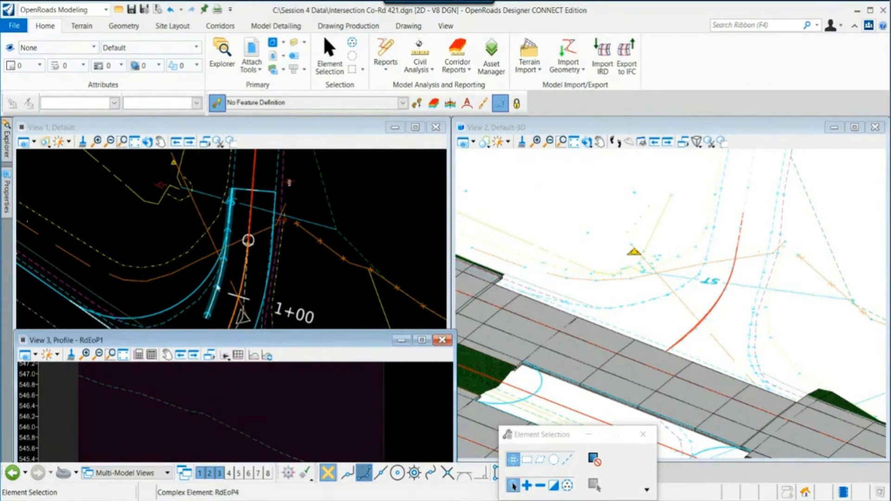
scroll(225, 227, up, 2)
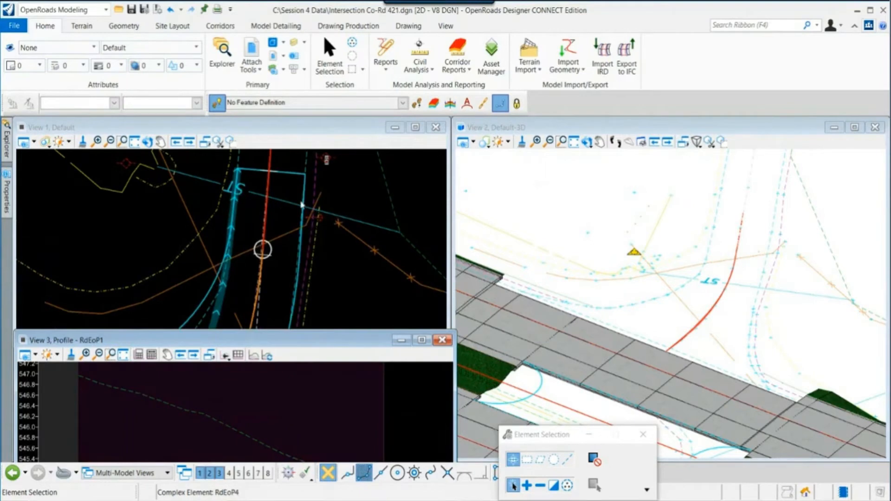
scroll(281, 221, down, 2)
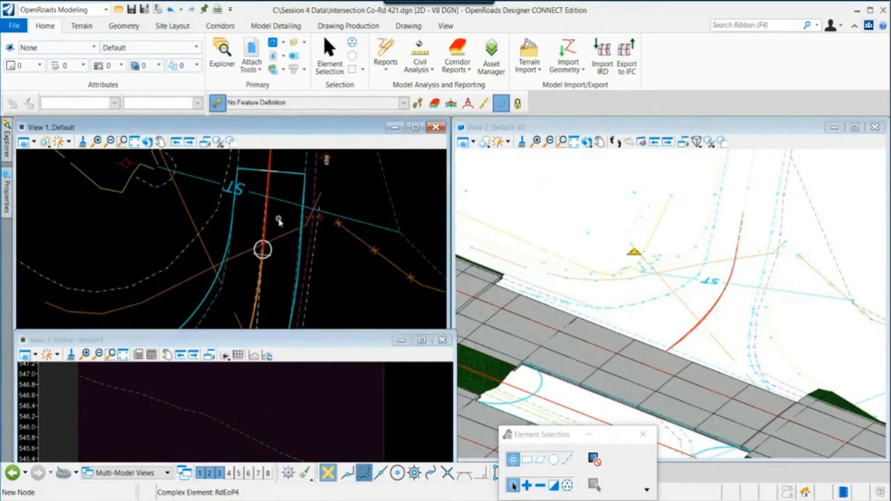
click(124, 27)
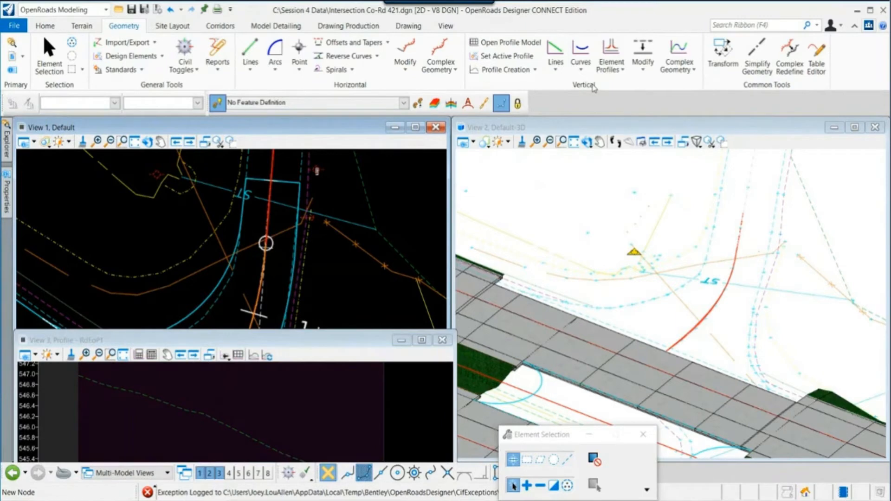
click(622, 70)
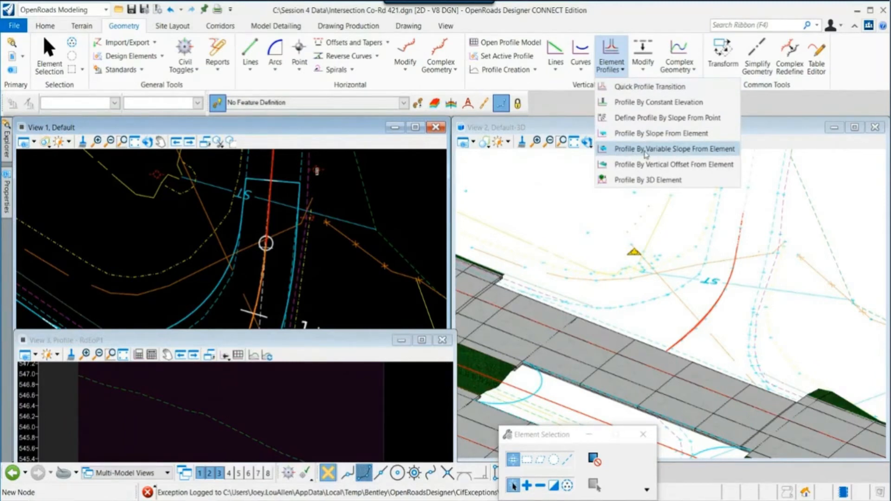
click(646, 149)
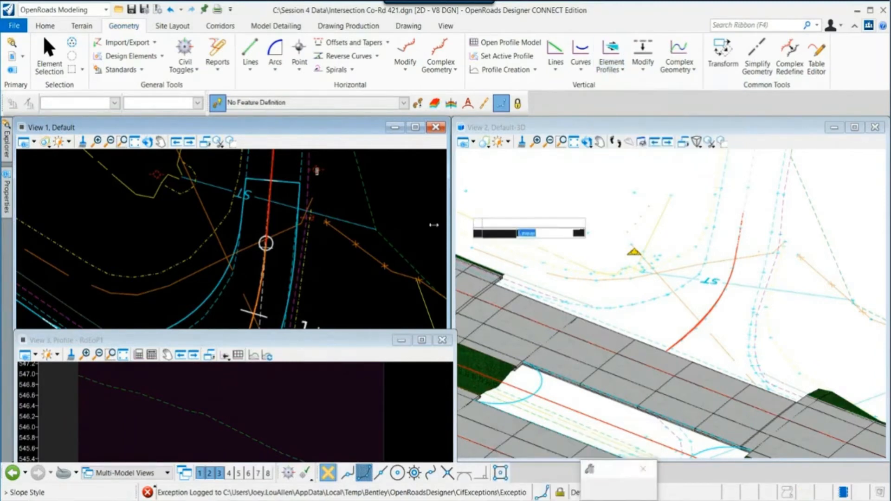
middle_drag(316, 291, 307, 243)
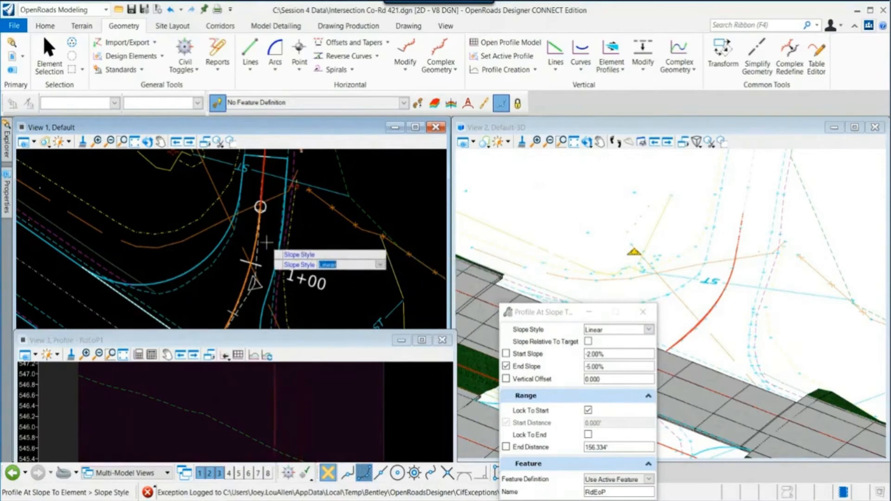
scroll(267, 243, up, 1)
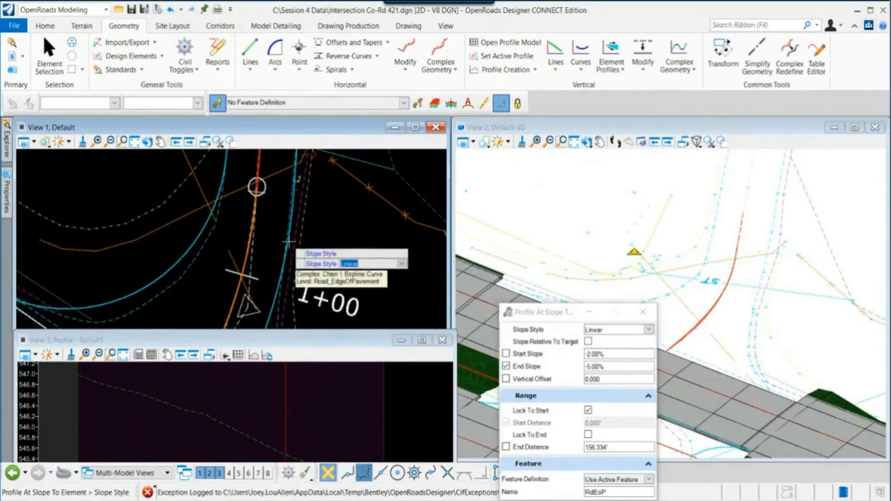
scroll(258, 194, down, 1)
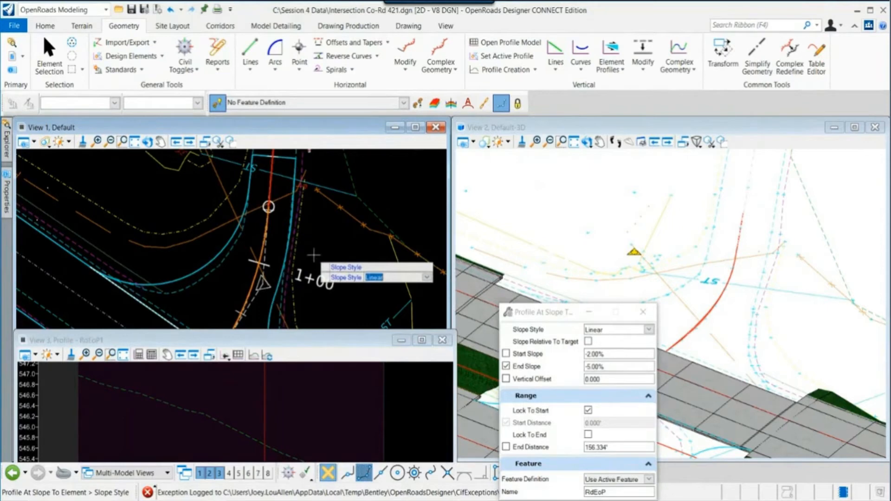
click(314, 255)
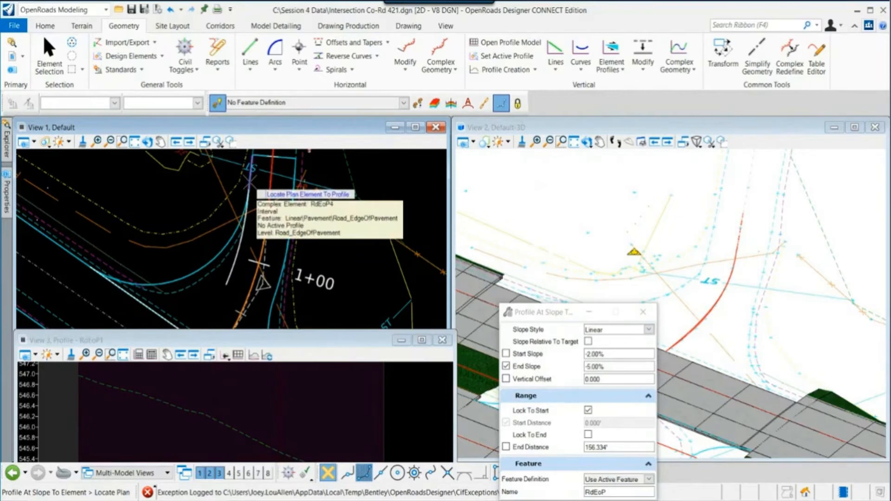
- Pick the curb return edge of pavement as plan element and the Co-Rd 421 centerline as reference, ending at 1+57.45
click(250, 197)
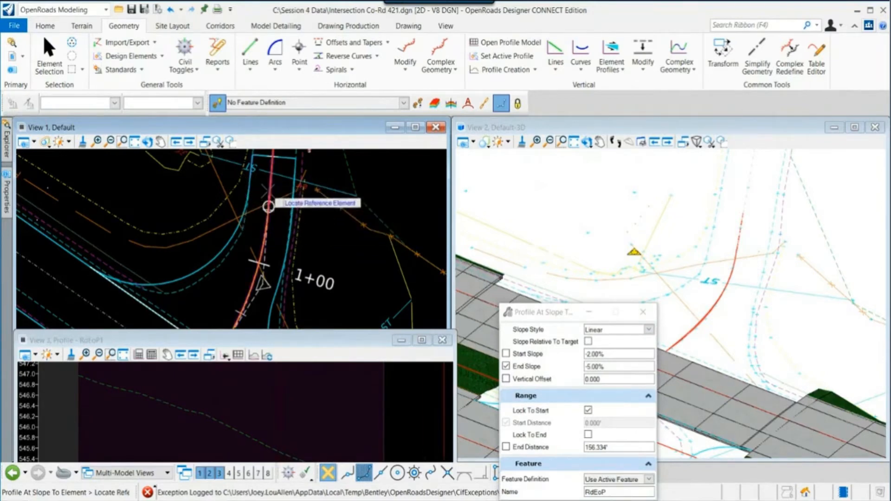
click(269, 206)
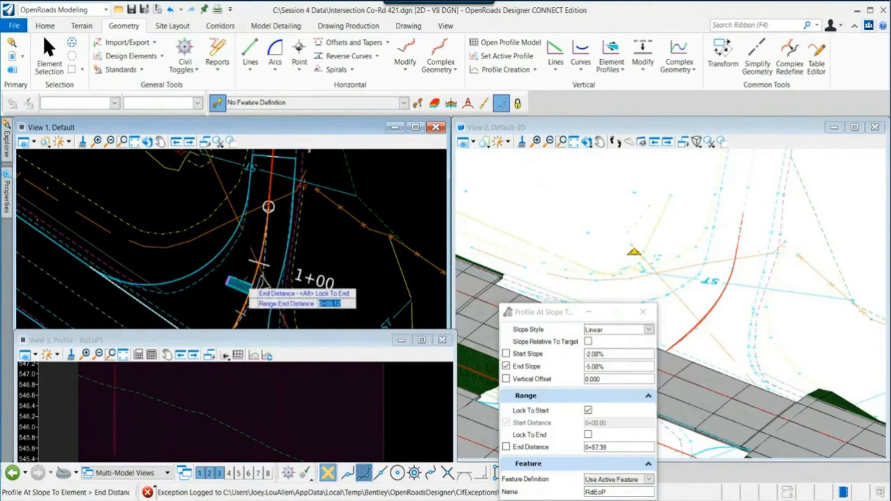
scroll(269, 206, down, 2)
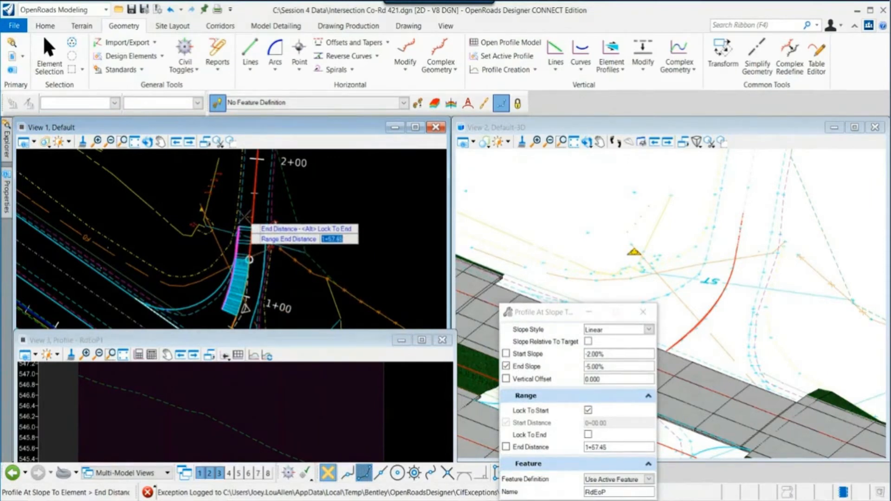
click(245, 215)
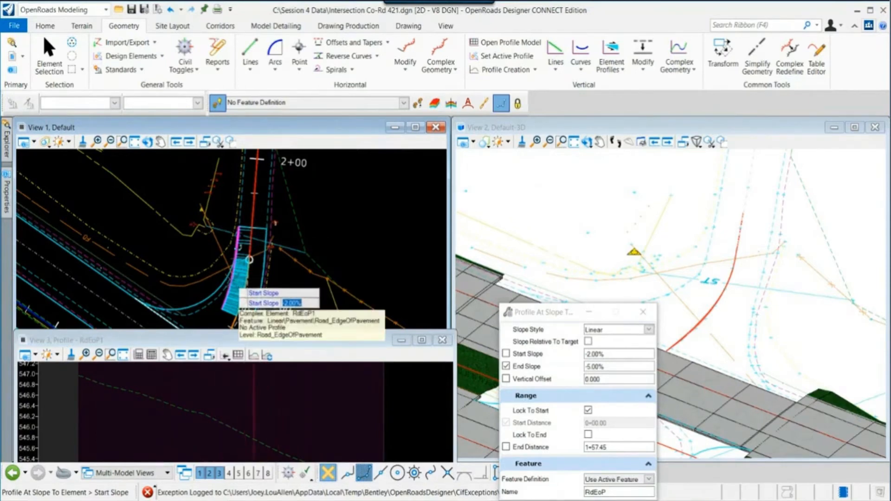
- Accept a -2.00% start slope, set the end slope to -1%, and accept a 0.000 vertical offset to create the profile
click(309, 221)
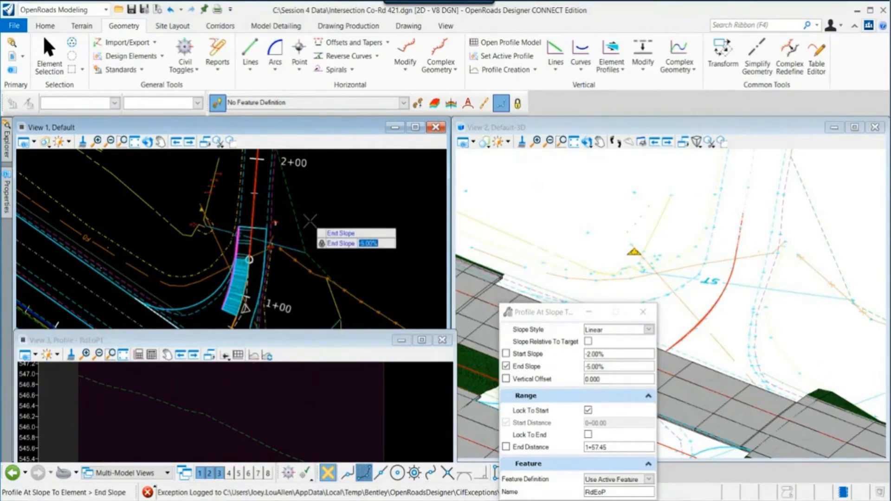
key(BackSpace)
text(-1)
key(Return)
click(316, 220)
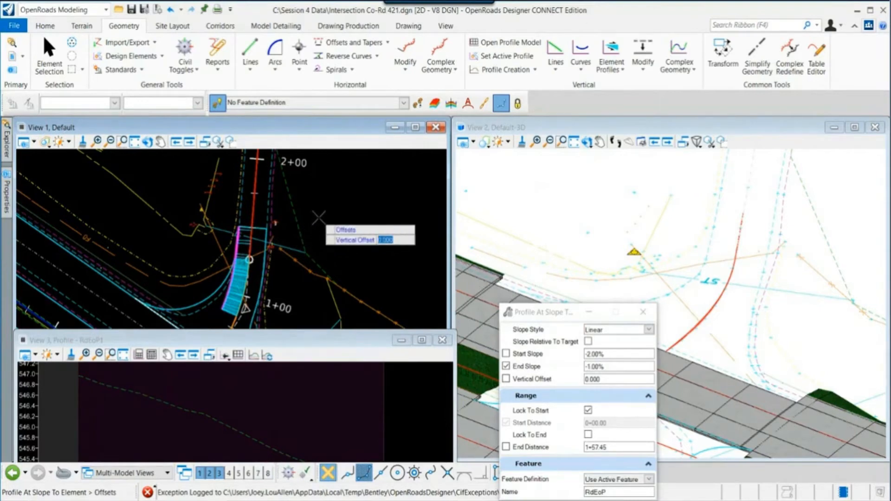
click(318, 217)
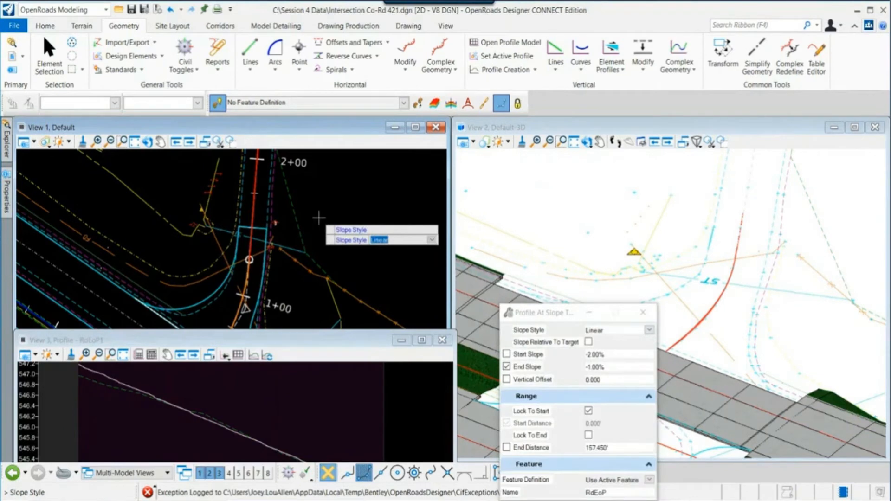
right_click(318, 217)
right_click(319, 217)
- Inspect the new edge-of-pavement profile in the profile view and rotate the 3D view around it
scroll(179, 397, down, 1)
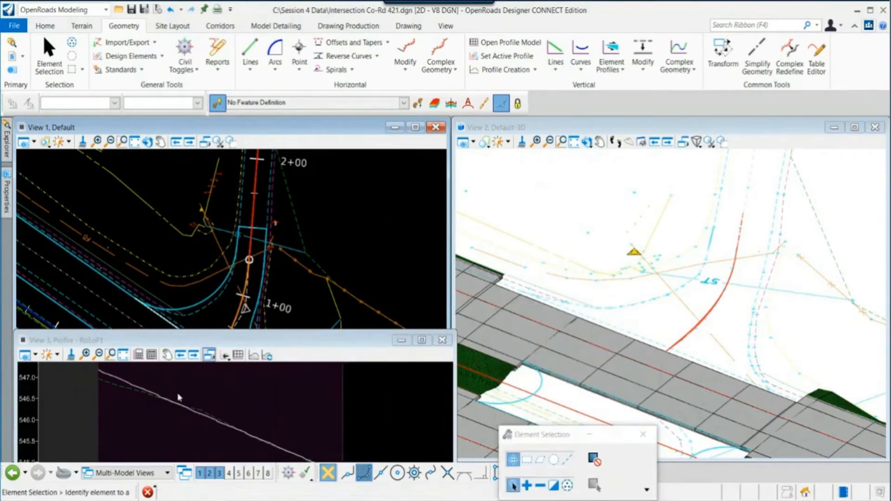
click(149, 393)
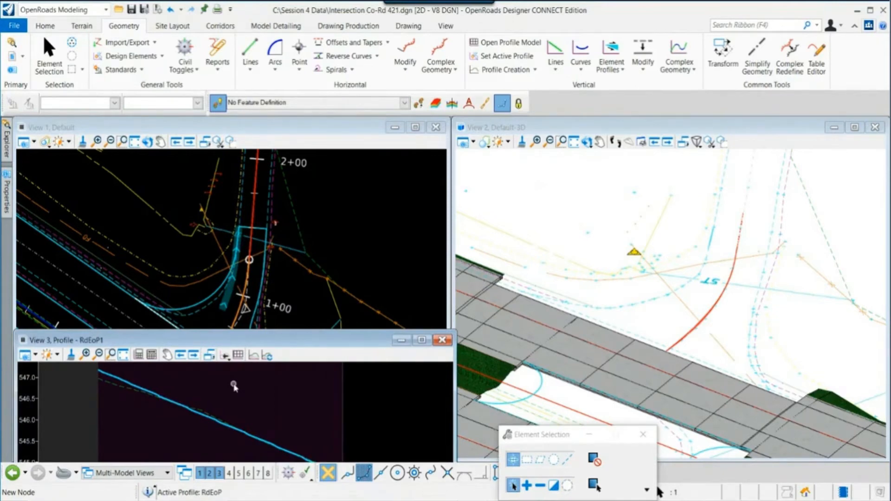
scroll(720, 241, up, 3)
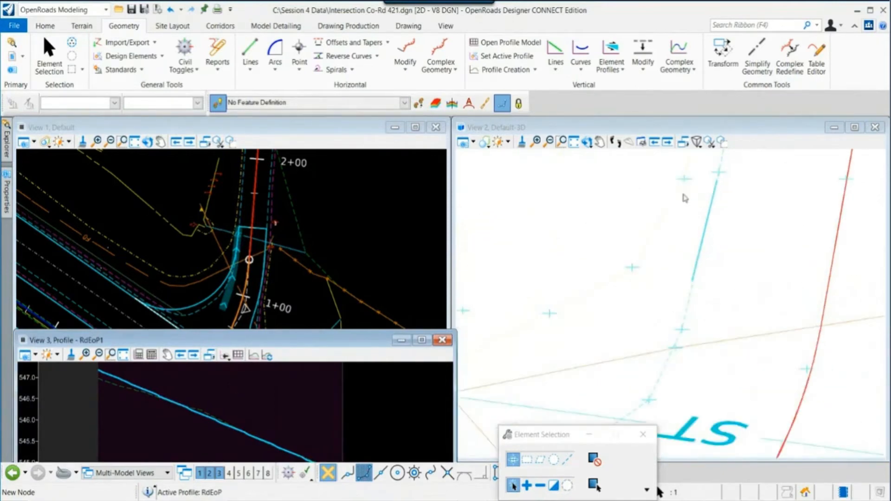
click(587, 141)
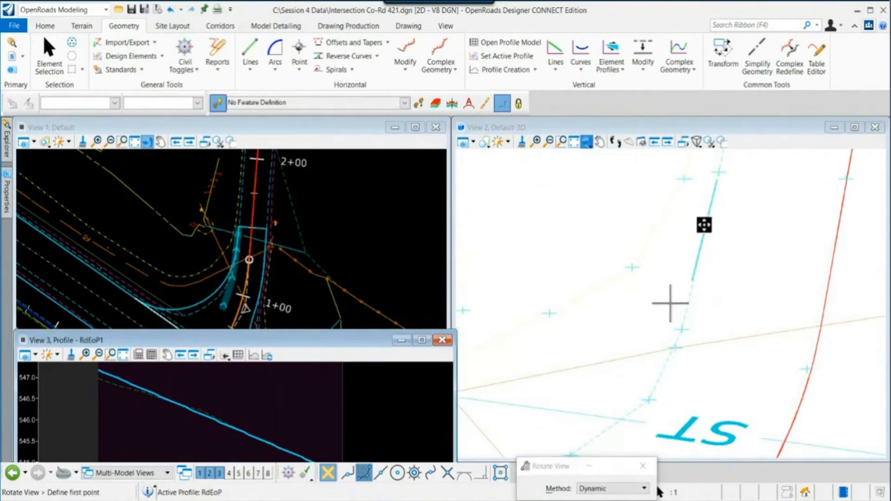
middle_click(704, 226)
drag(605, 276, 744, 277)
right_click(743, 278)
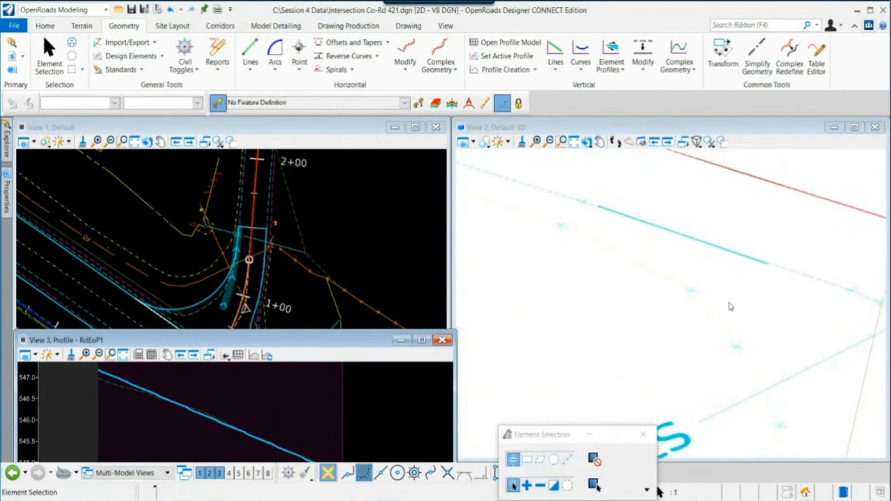
- Assign the Road_EdgeOfPavement feature definition to the new edge-of-pavement profile
click(131, 384)
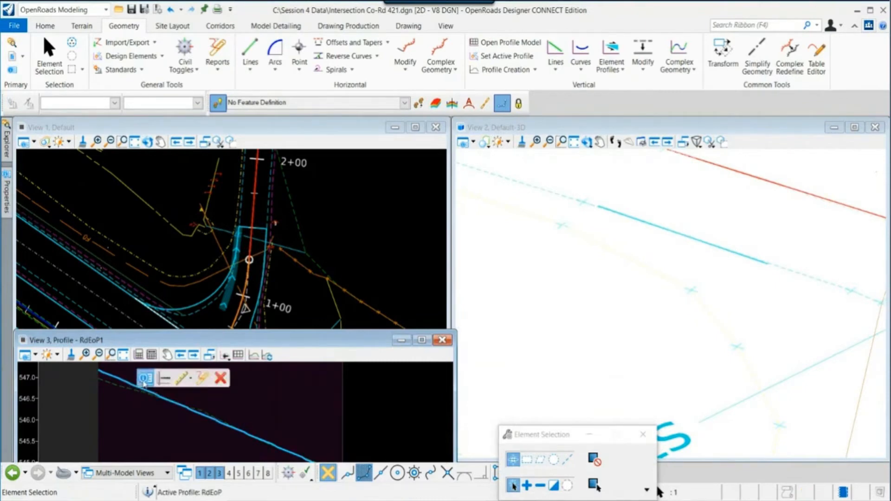
click(267, 367)
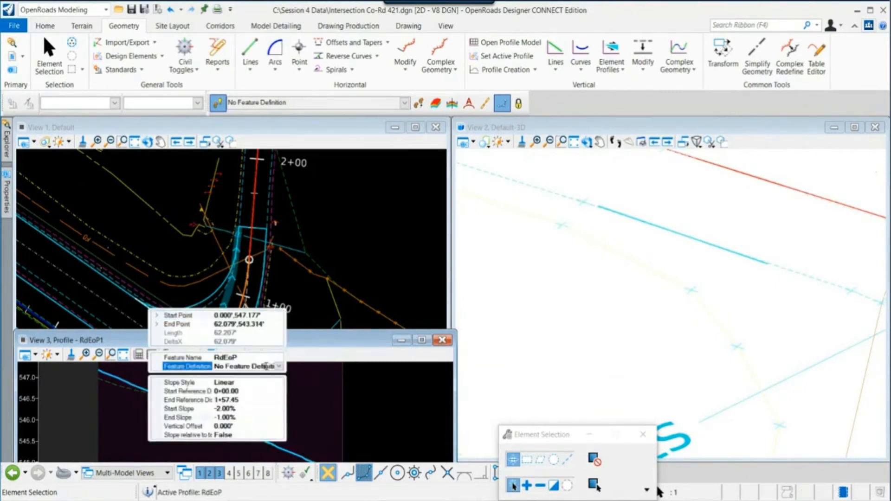
click(278, 367)
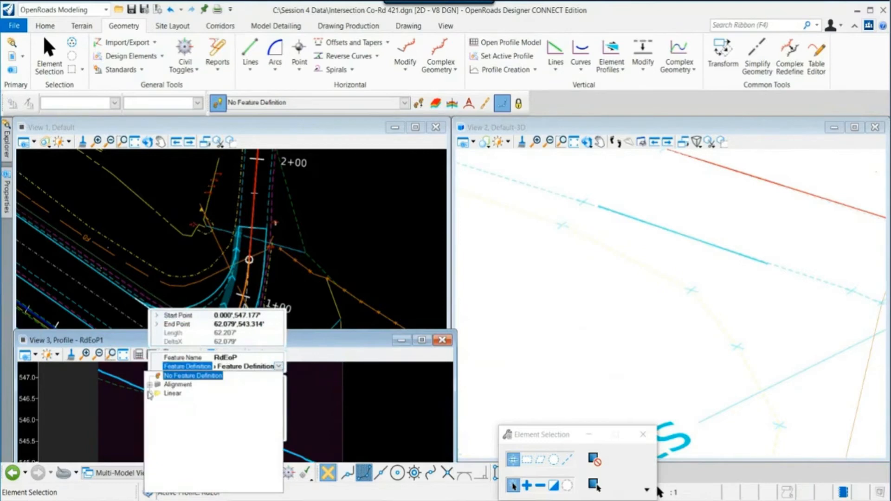
click(159, 446)
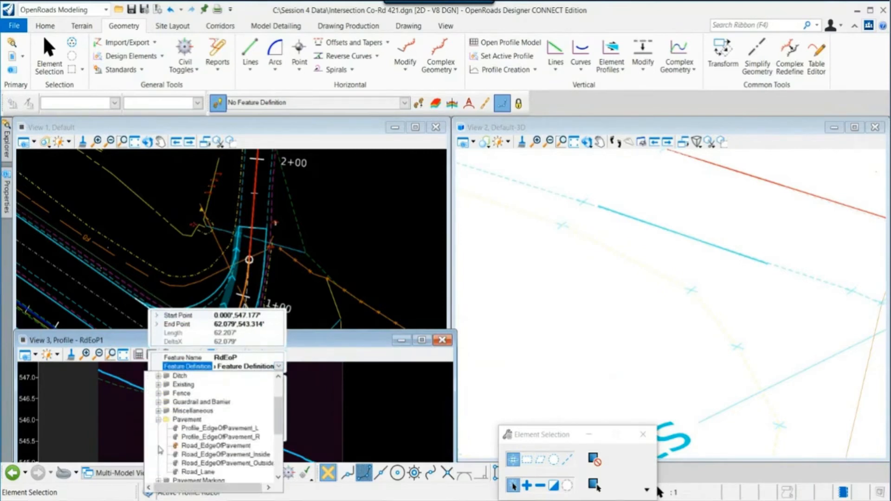
click(188, 446)
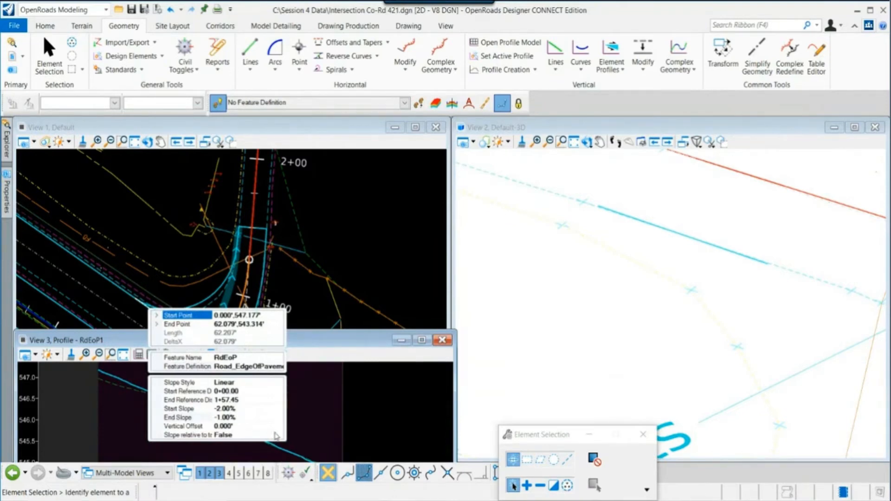
click(231, 426)
click(225, 418)
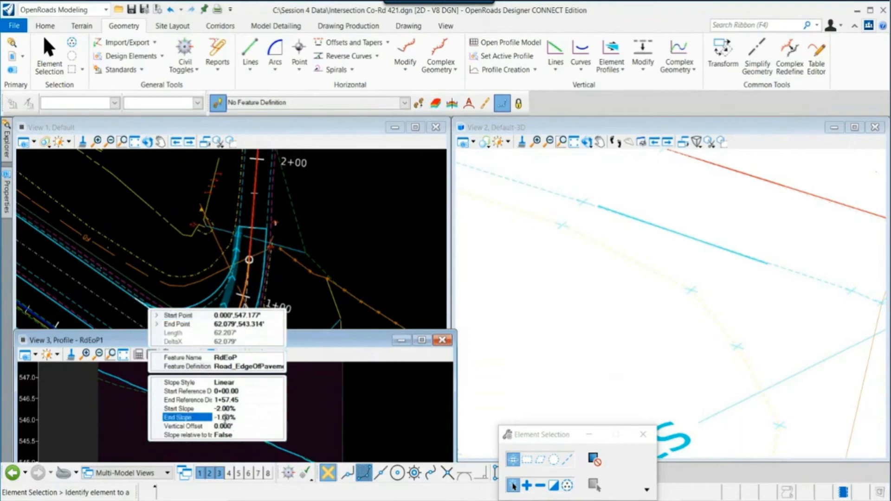
drag(231, 417, 225, 418)
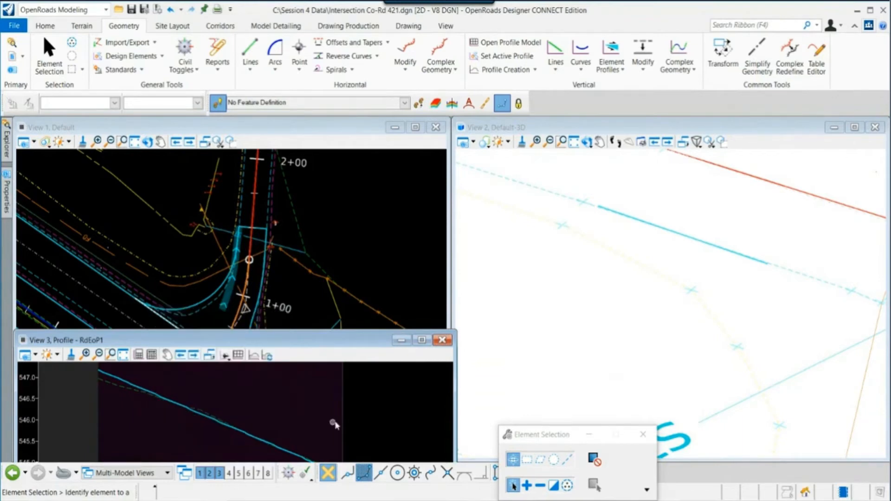
- Set the edge-of-pavement profile's end slope to -0.75%
middle_drag(309, 444, 292, 411)
scroll(288, 406, down, 4)
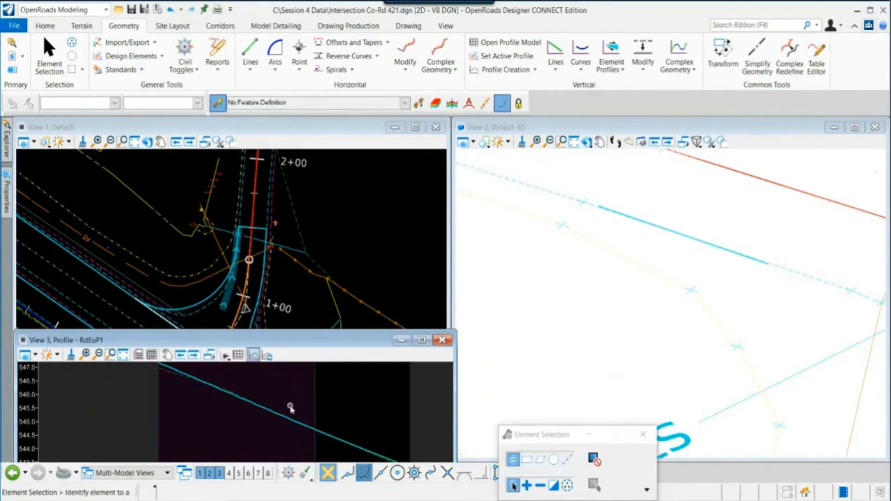
scroll(353, 443, up, 5)
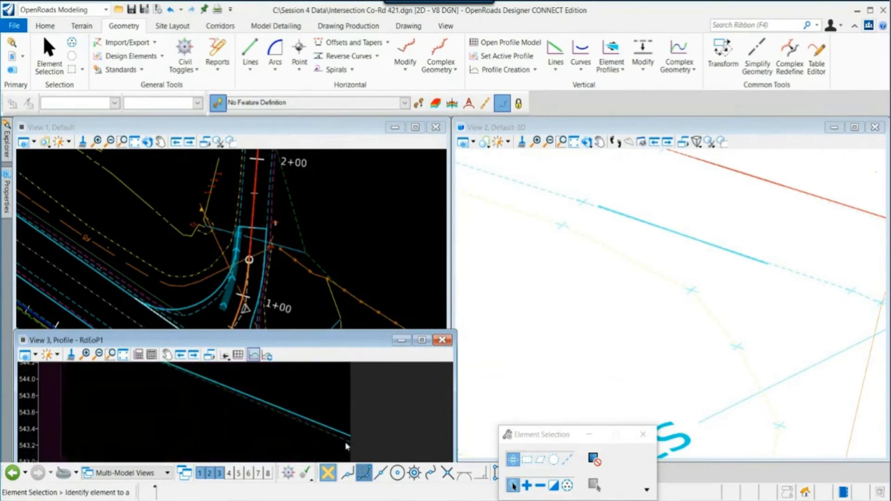
click(337, 433)
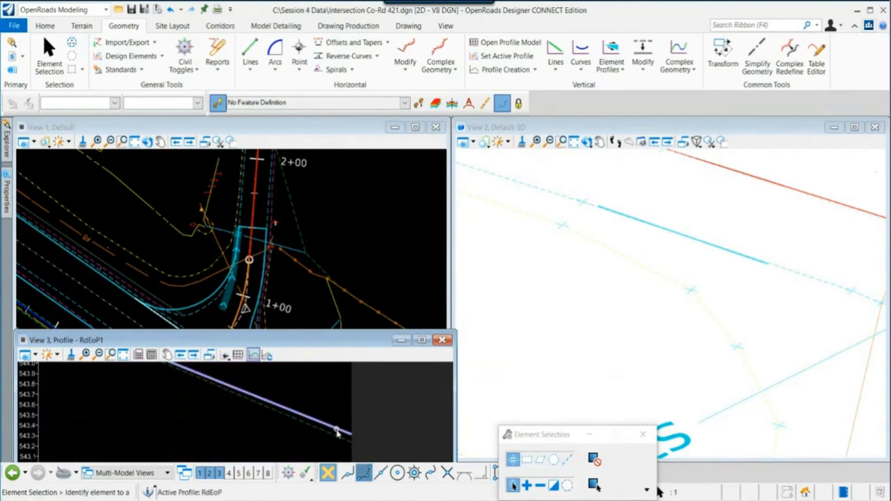
mouse_move(337, 433)
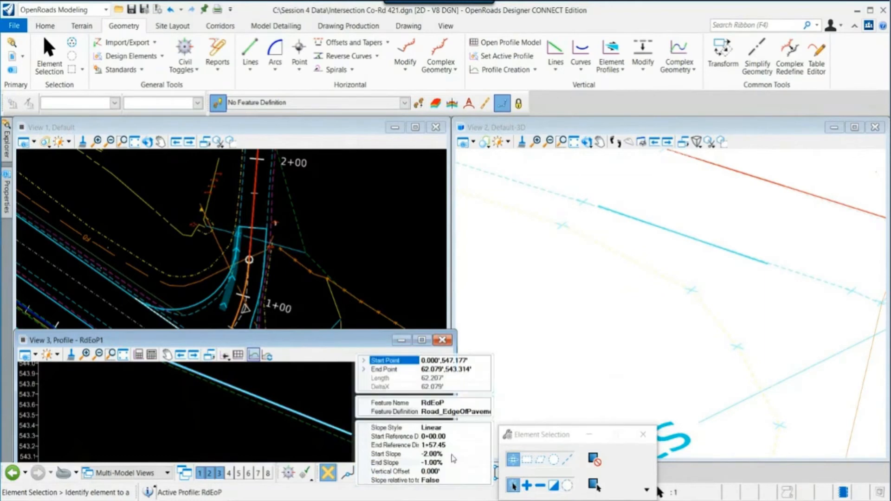
click(437, 463)
drag(435, 462, 423, 462)
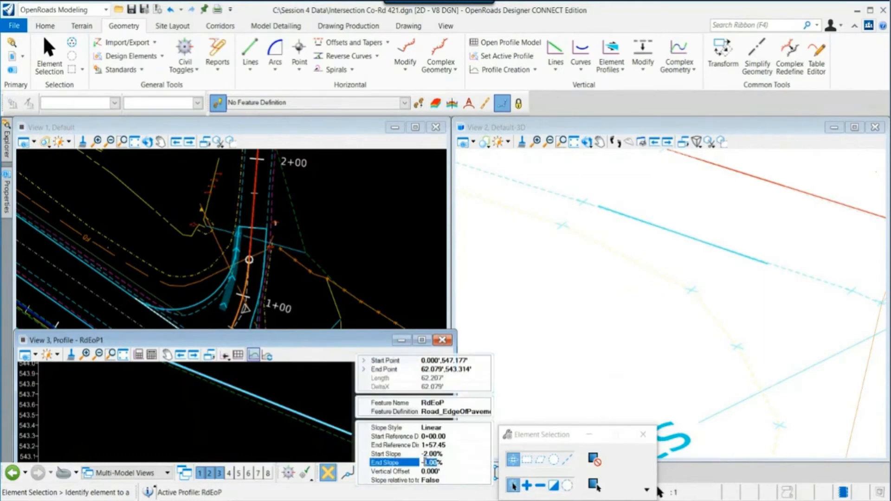
text(.7)
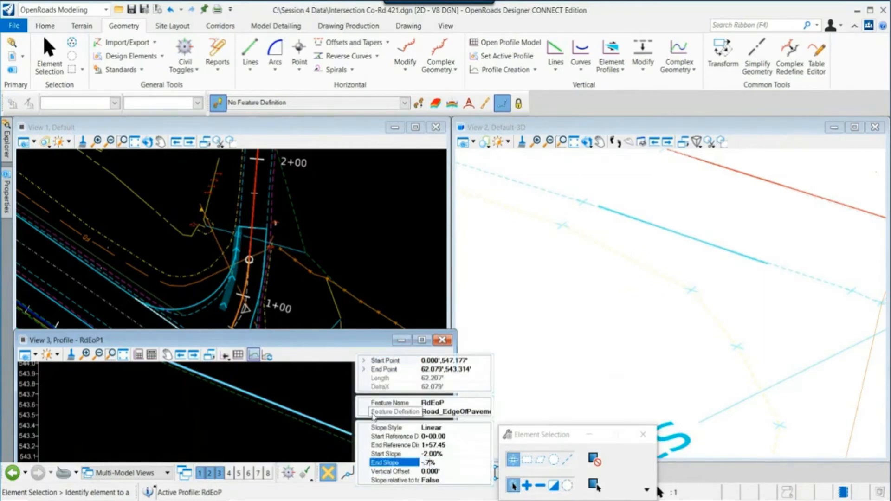
text(5)
key(Return)
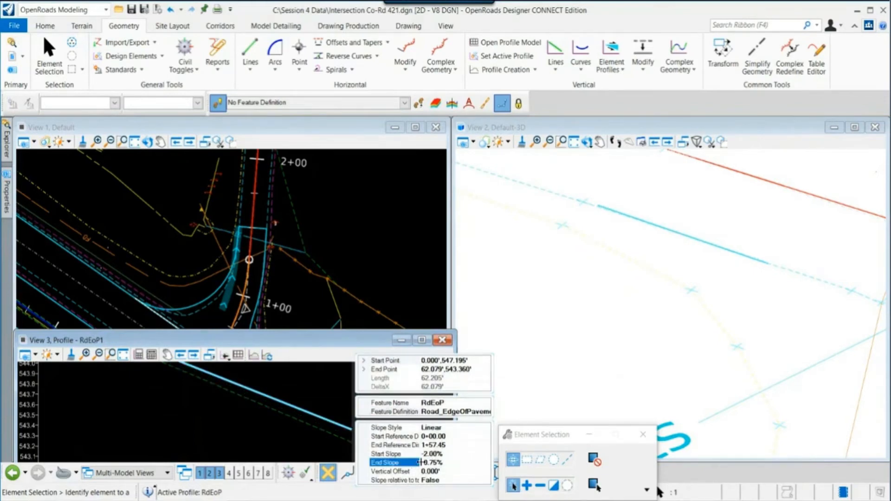
- Change the edge-of-pavement profile's end slope to -1.25%
double_click(434, 463)
key(BackSpace)
text(1.25)
key(Return)
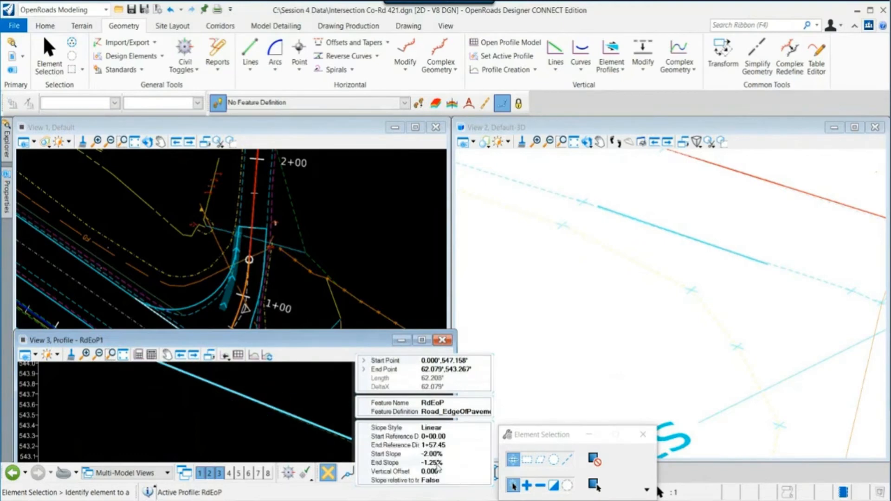
- Open a profile view for the edge of pavement just east of the Co-Rd 421 centerline
click(240, 435)
scroll(233, 427, down, 3)
scroll(234, 427, down, 3)
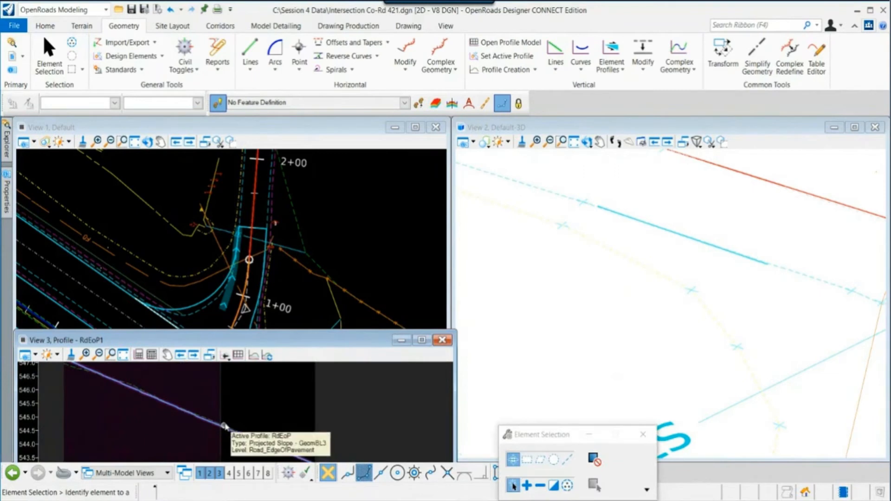
scroll(222, 420, down, 3)
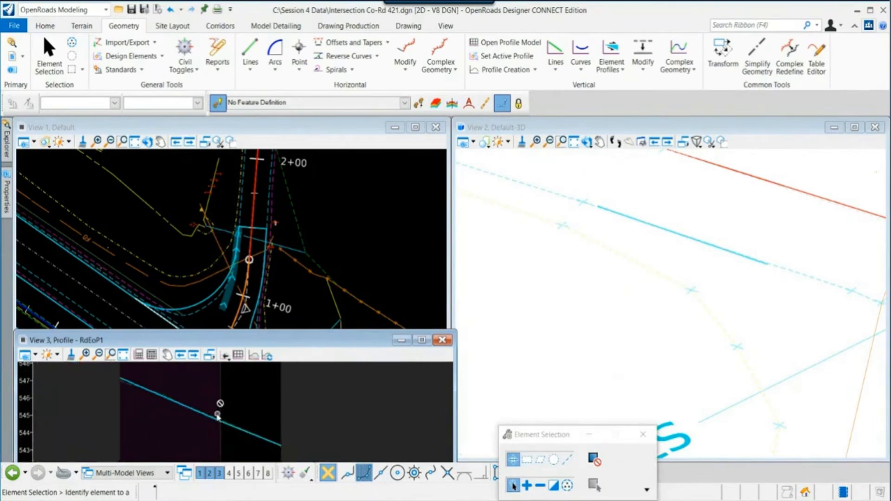
scroll(257, 232, up, 4)
click(259, 244)
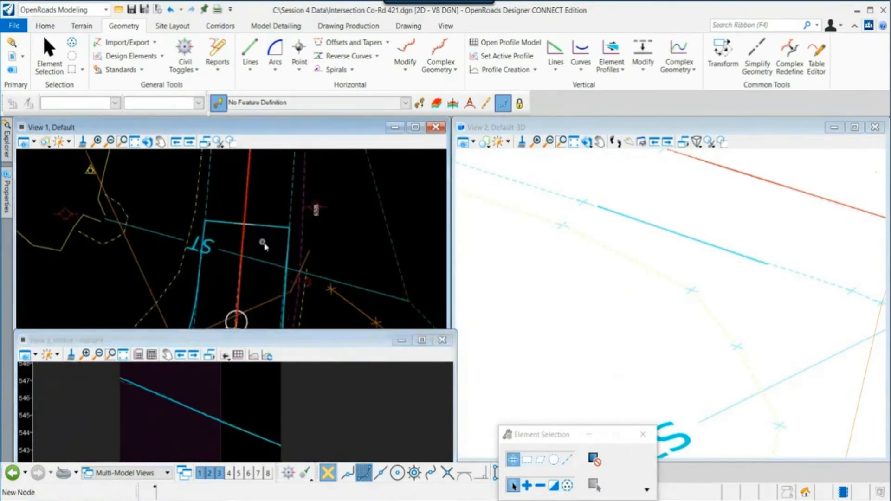
click(289, 264)
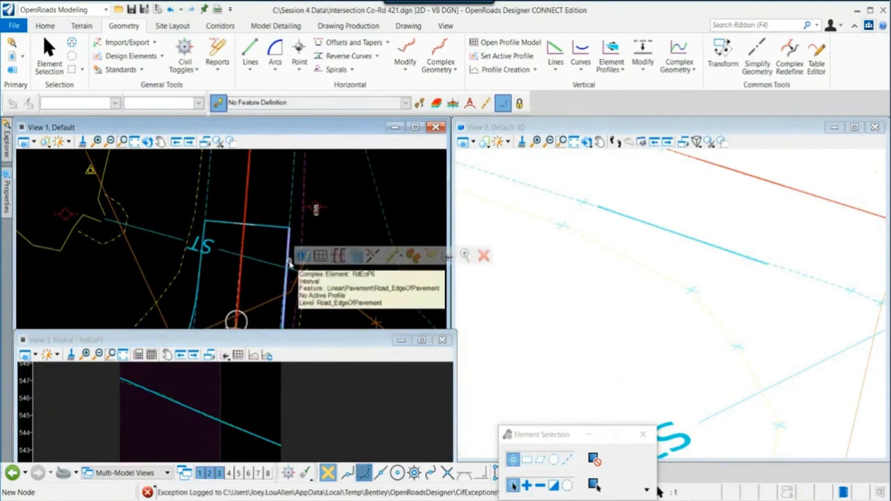
click(317, 256)
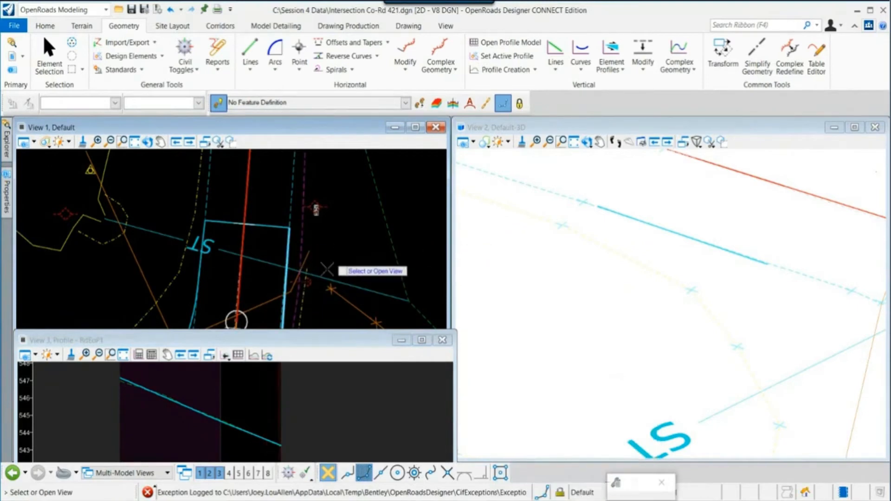
click(205, 428)
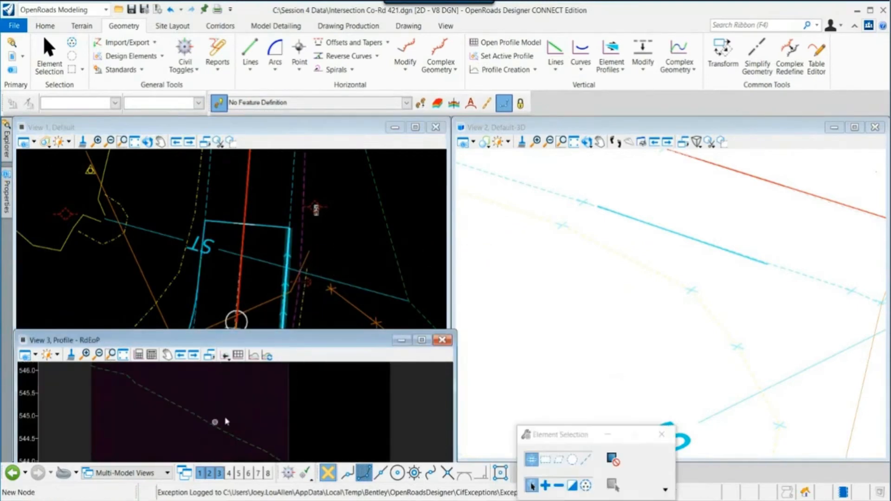
- Create a linear Profile At Slope To Element on that edge of pavement, referencing the Co-Rd 421 centerline to 1+51.43, slopes -2.00% and -5.00%
click(611, 49)
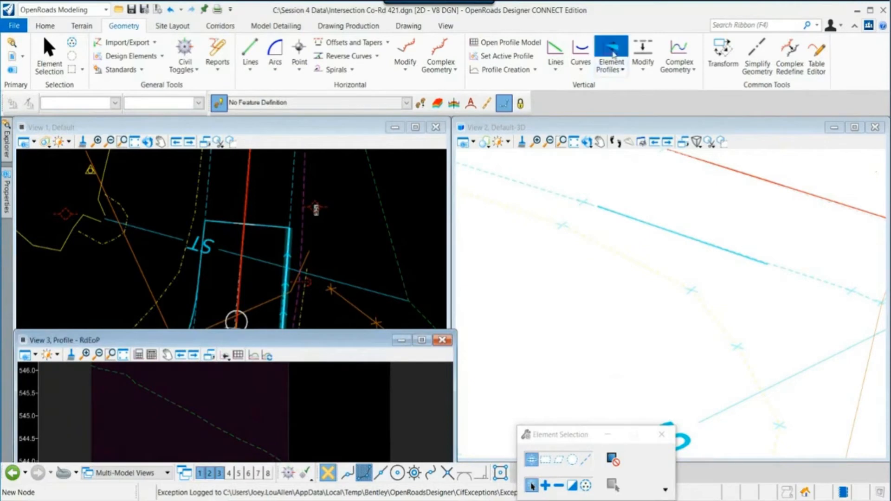
scroll(335, 256, down, 3)
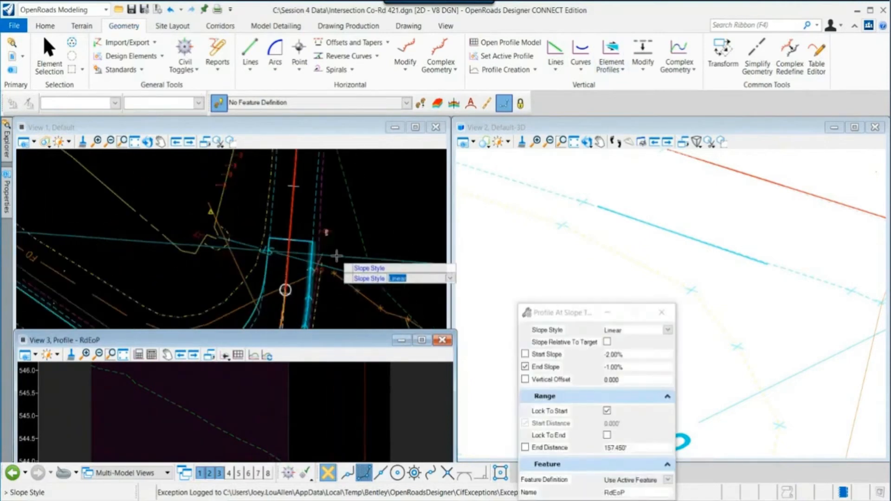
click(324, 253)
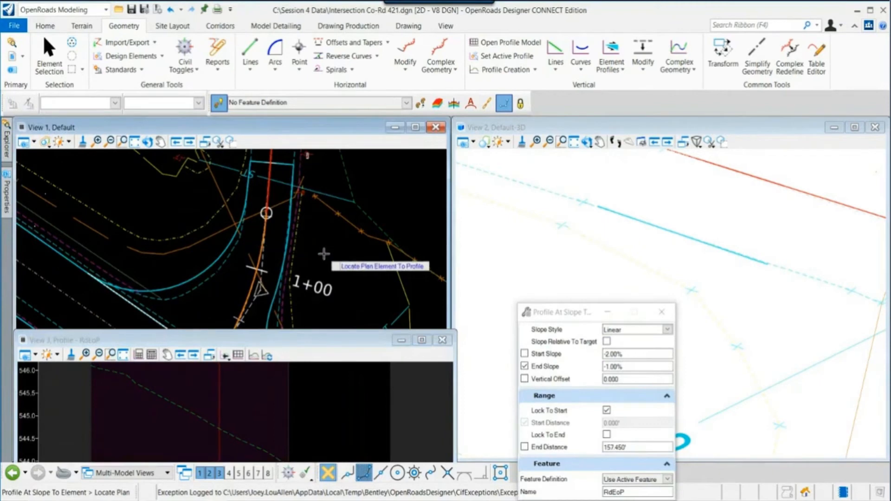
click(290, 229)
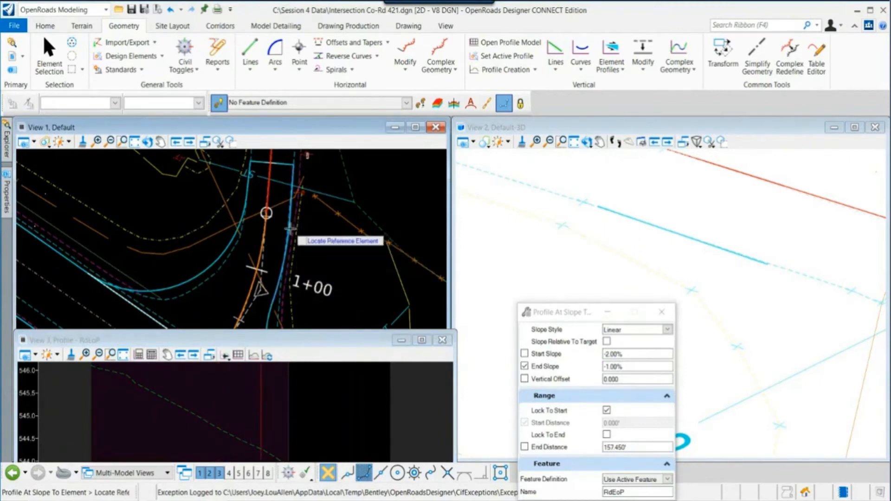
click(266, 226)
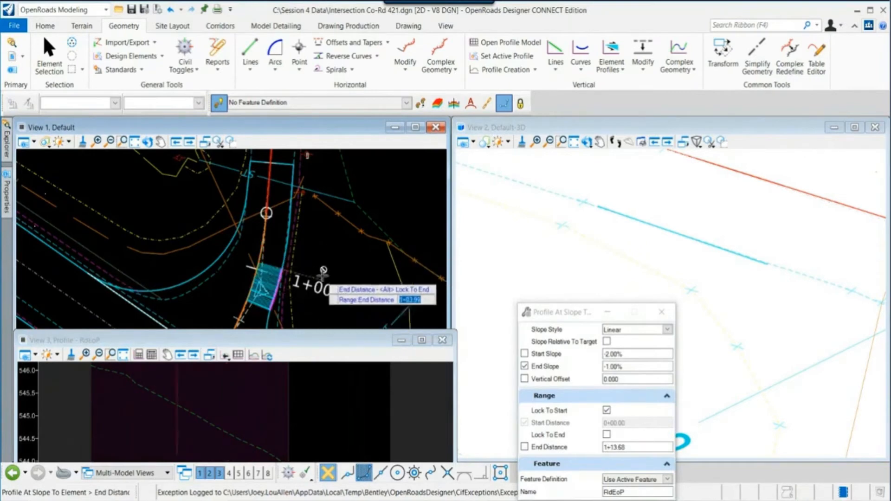
click(329, 169)
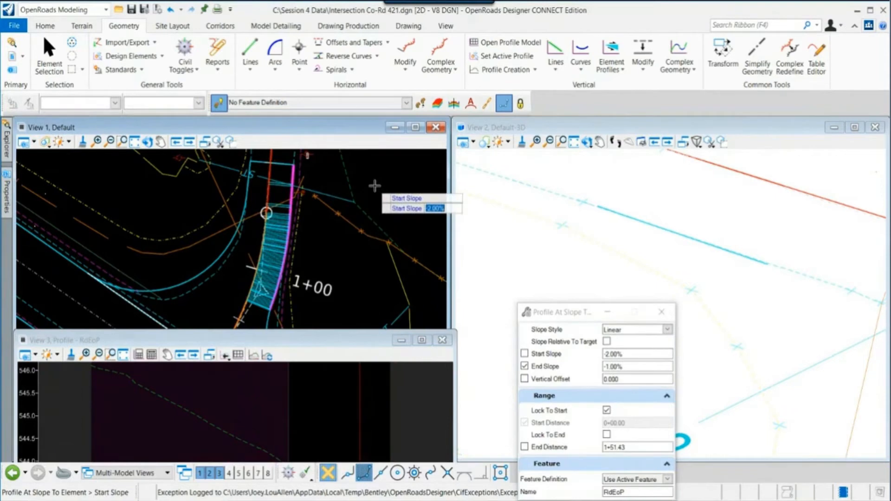
click(375, 185)
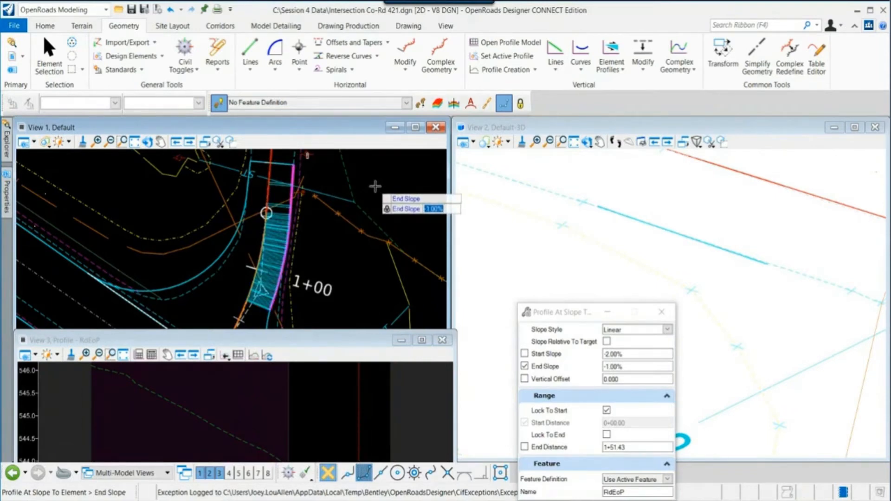
key(BackSpace)
key(Return)
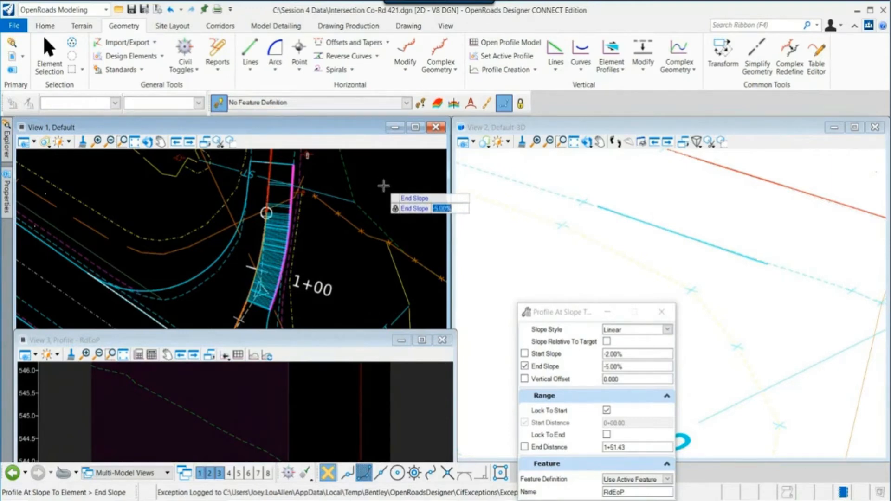
click(384, 186)
click(384, 186)
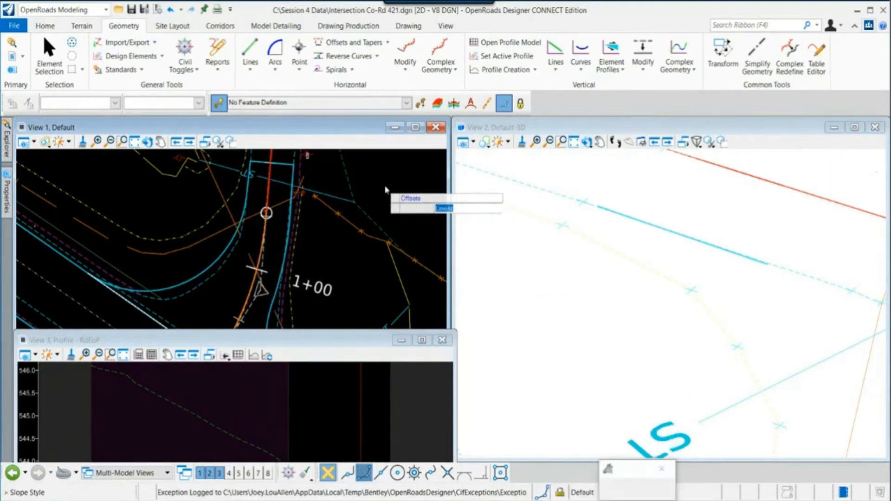
right_click(327, 253)
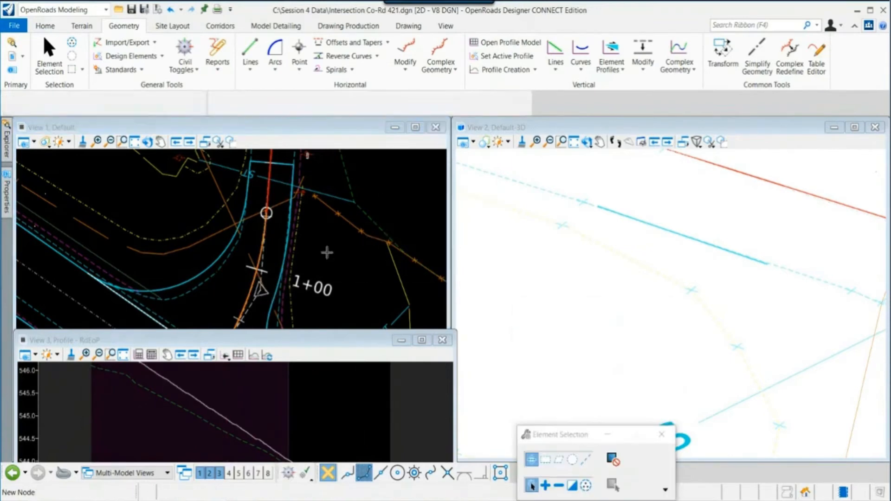
- Try to assign a feature definition from the Pavement category to the new edge-of-pavement profile
click(224, 422)
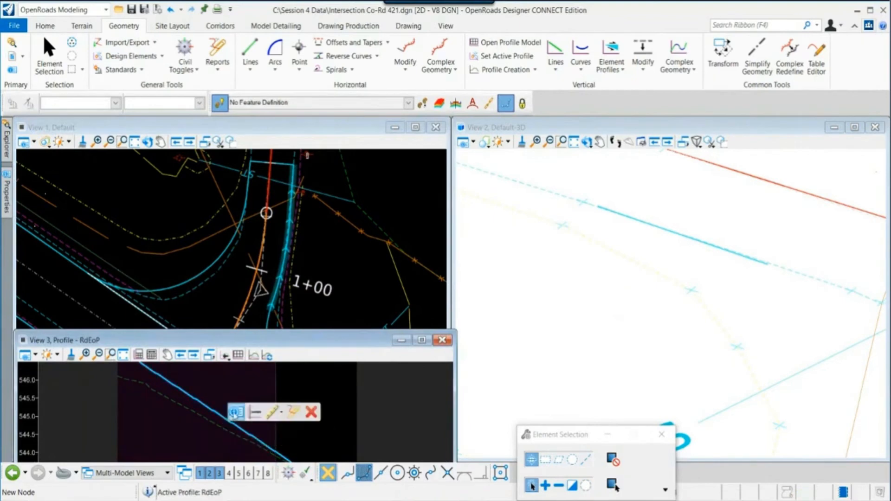
click(236, 413)
click(348, 399)
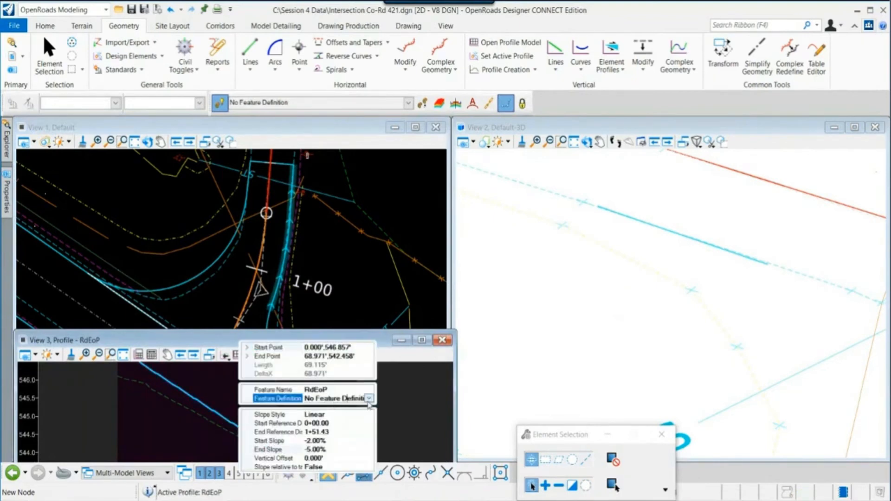
click(348, 399)
click(240, 294)
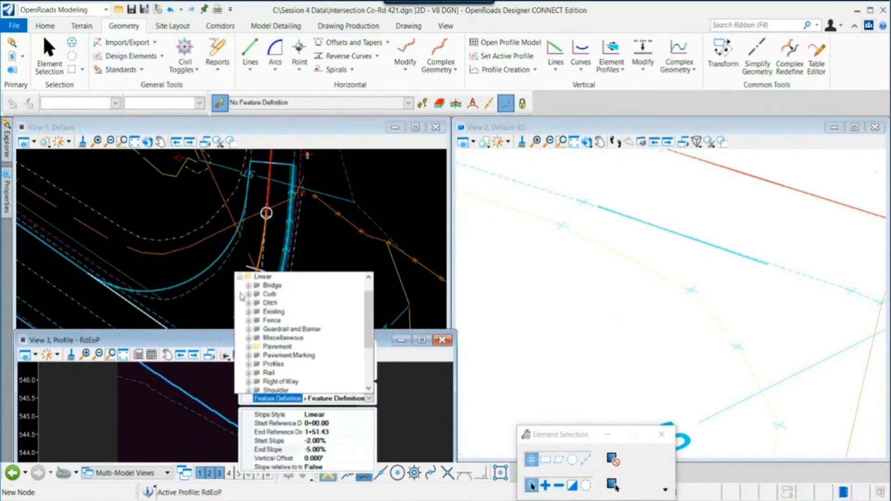
click(249, 346)
click(325, 367)
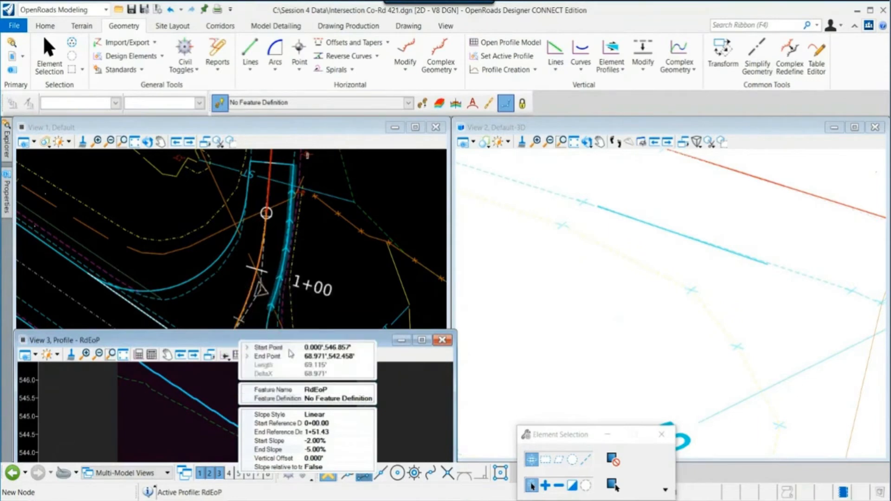
- Set the edge-of-pavement profile's end slope to -3.00%
scroll(321, 392, down, 2)
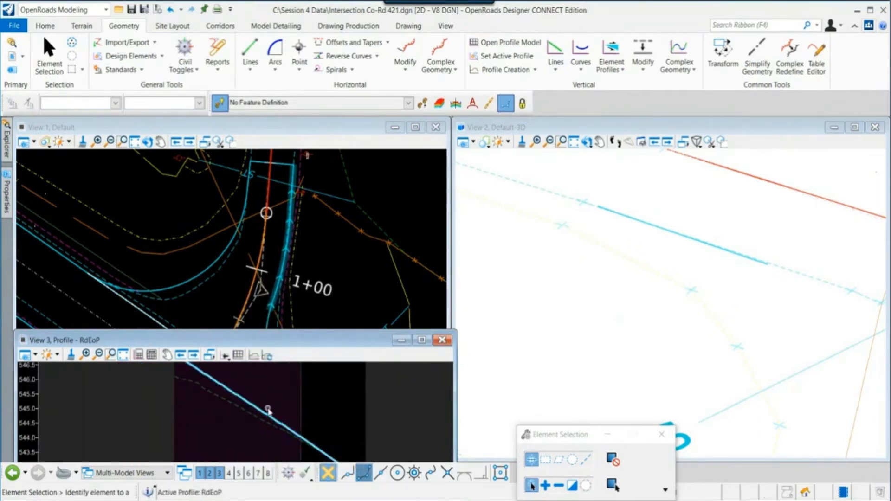
scroll(266, 409, down, 1)
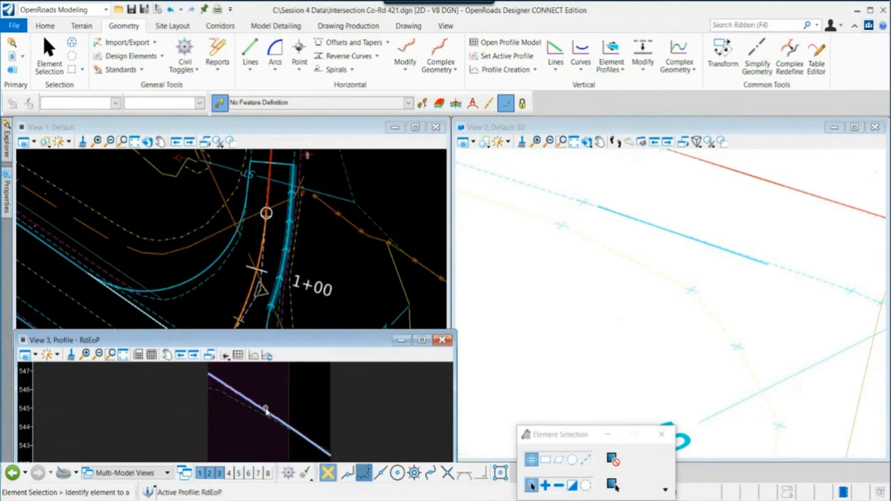
mouse_move(266, 411)
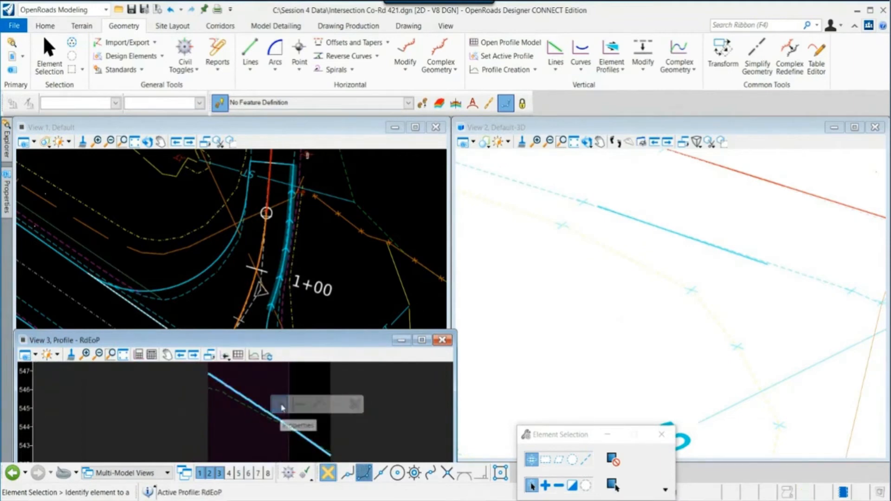
click(281, 406)
click(364, 441)
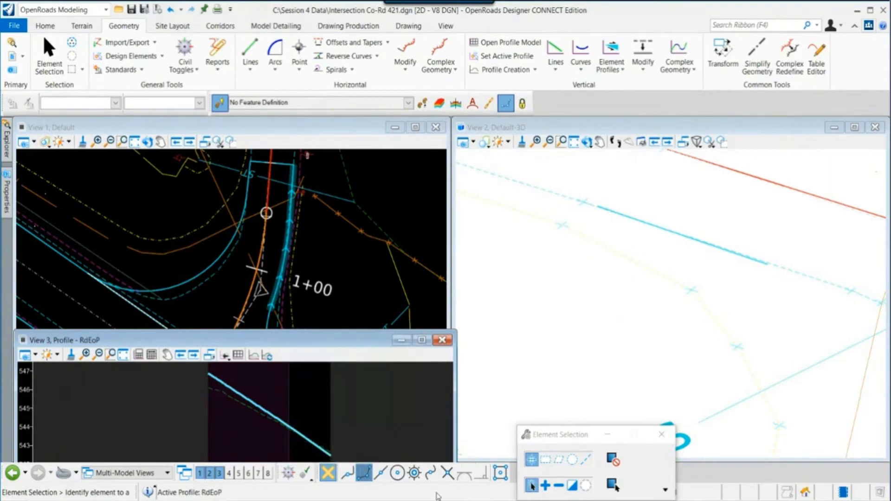
scroll(342, 414, up, 2)
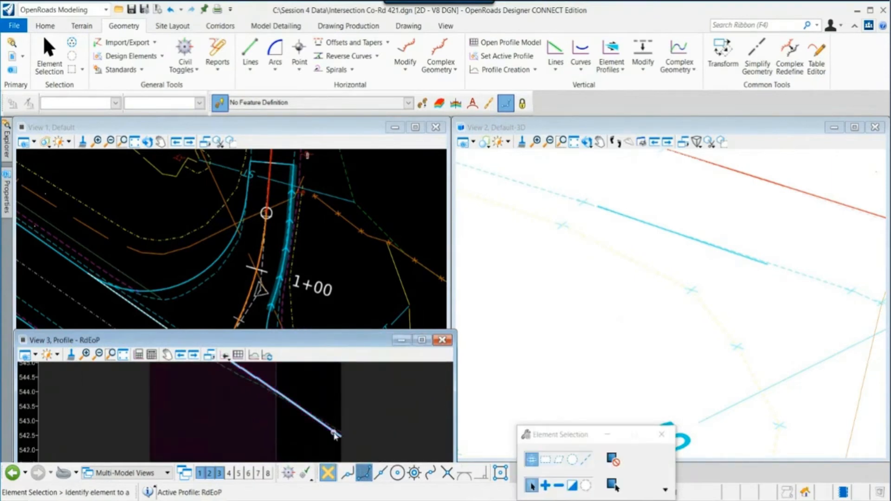
mouse_move(356, 428)
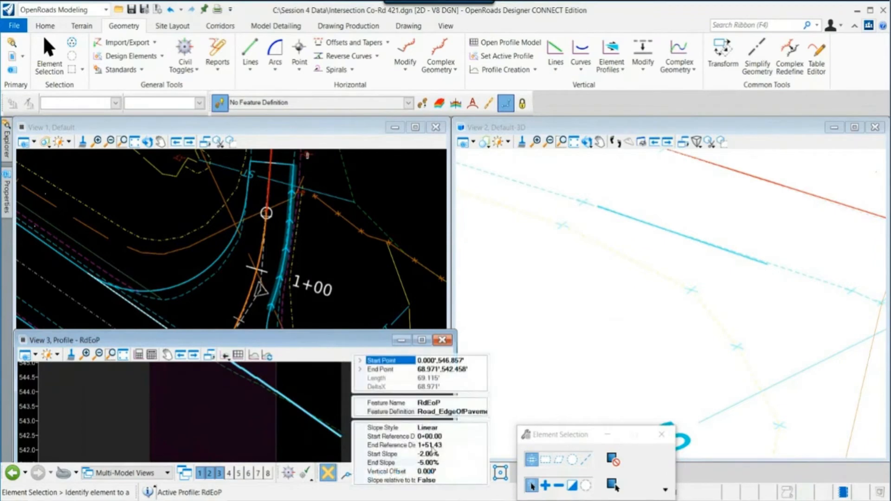
click(424, 463)
key(BackSpace)
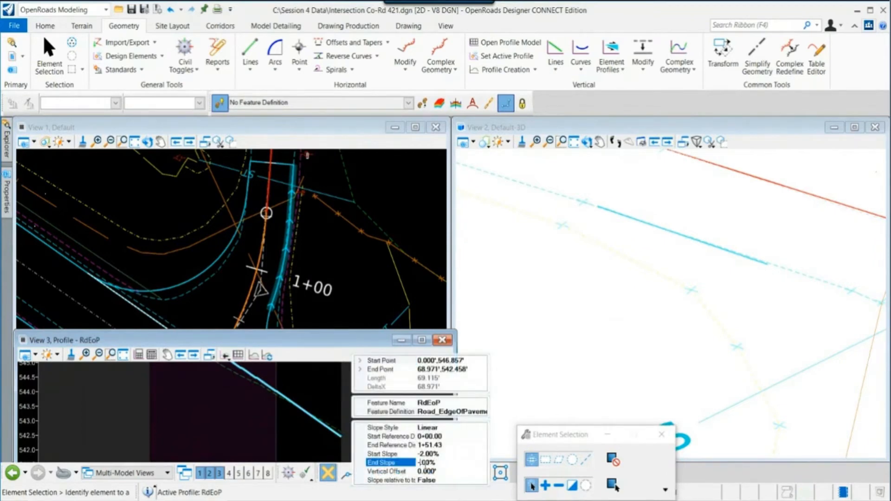
text(3)
key(Return)
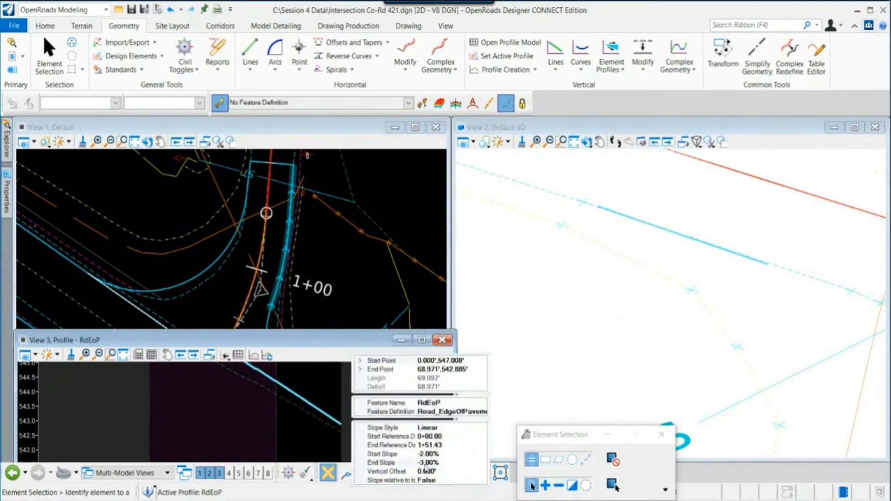
- Set the edge-of-pavement profile's end slope to -5.00%
click(428, 463)
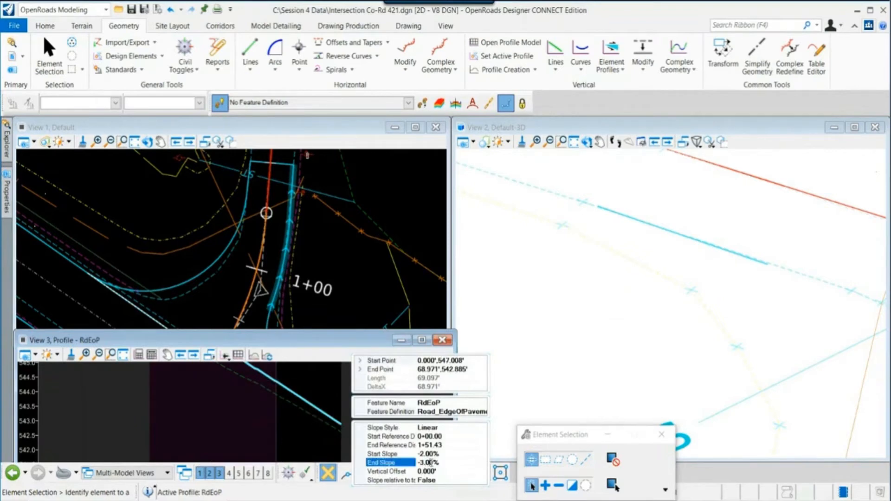
key(BackSpace)
text(5)
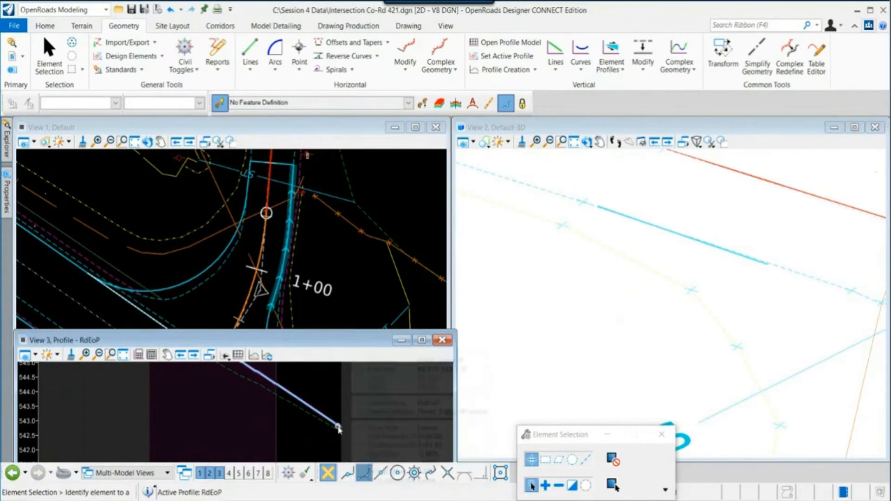
- Examine the intersection's edge-of-pavement geometry in the profile, 3D and plan views
scroll(298, 413, down, 2)
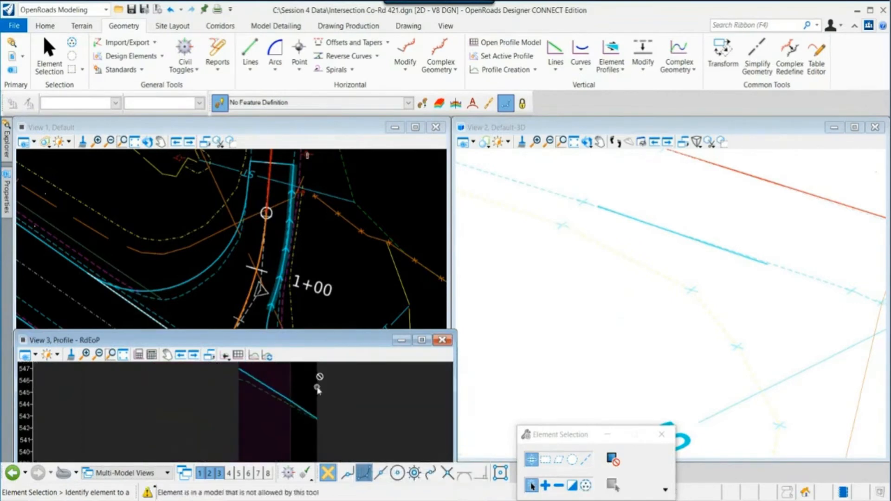
click(277, 394)
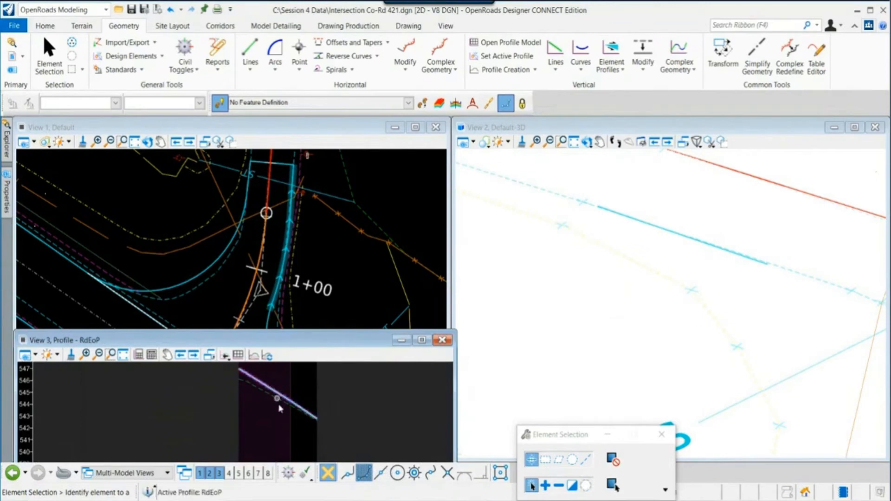
middle_drag(279, 419, 263, 438)
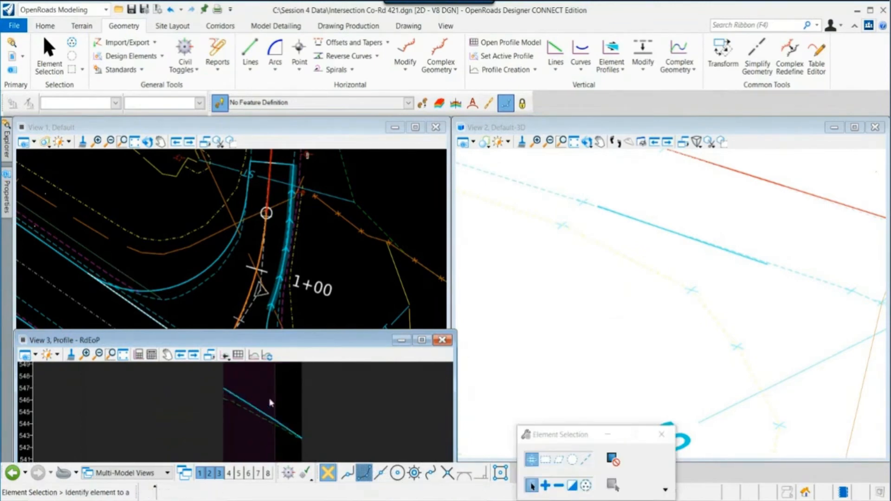
scroll(648, 283, up, 5)
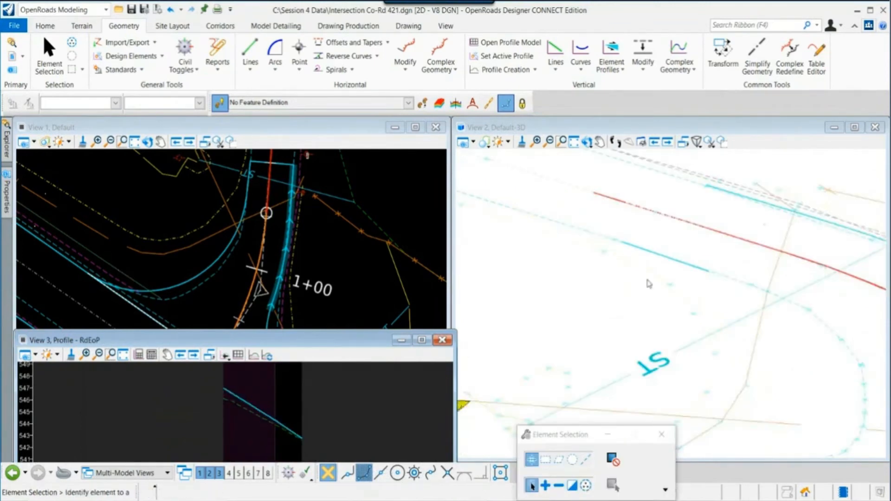
scroll(594, 250, down, 1)
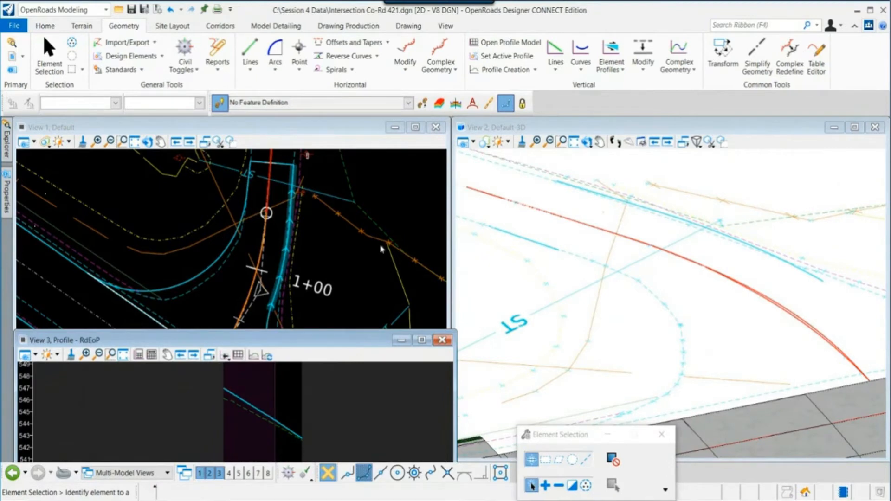
scroll(333, 252, down, 4)
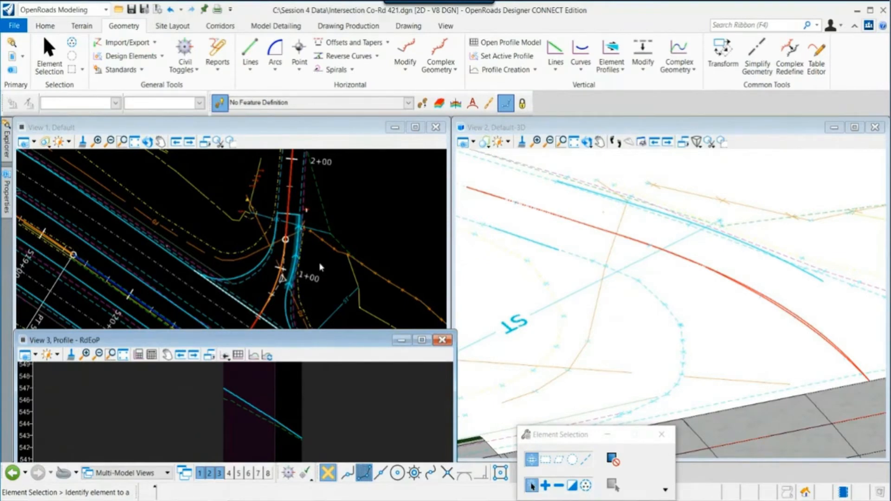
scroll(575, 269, down, 2)
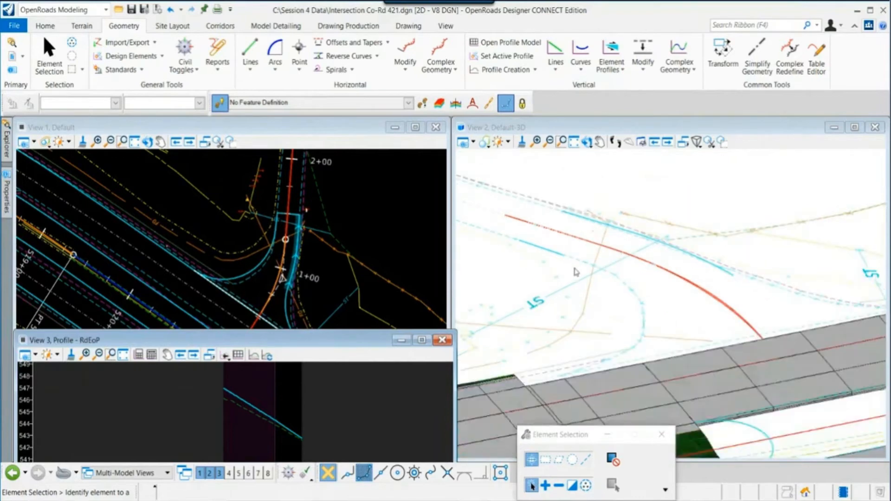
click(587, 142)
click(639, 233)
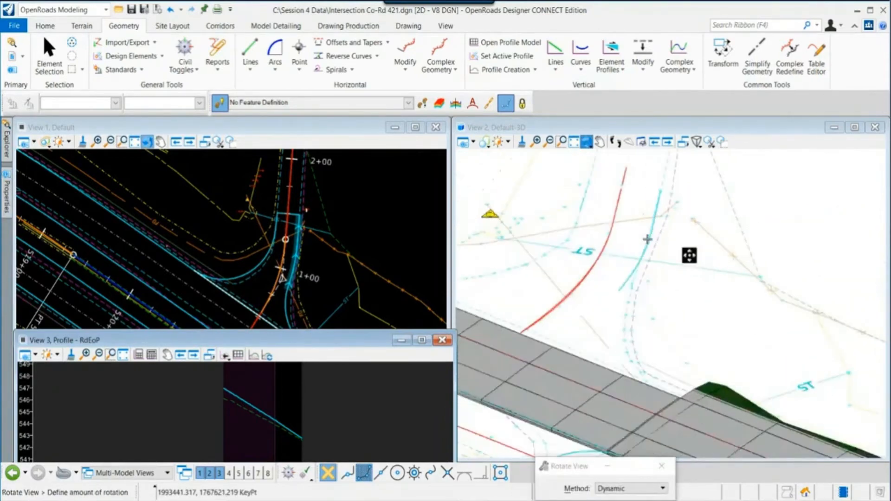
shift+middle_drag(690, 256, 804, 263)
middle_drag(719, 256, 781, 269)
scroll(315, 273, down, 2)
middle_drag(315, 274, 326, 251)
click(325, 248)
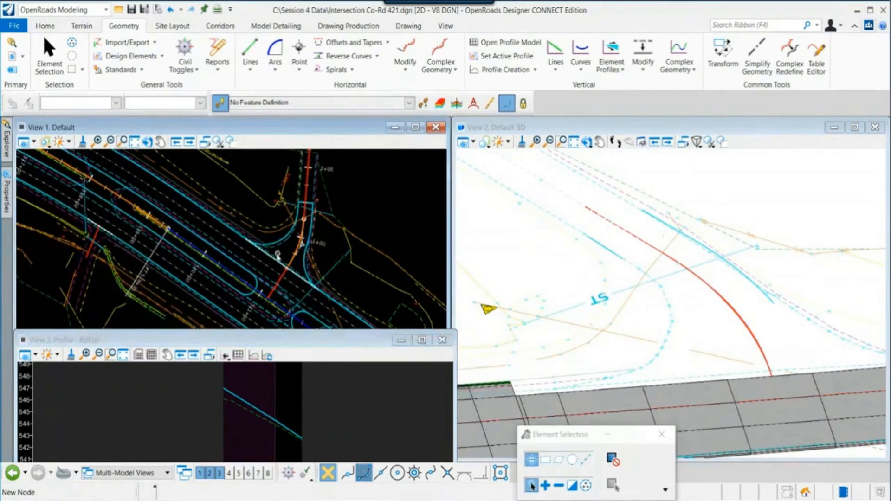
scroll(278, 256, up, 2)
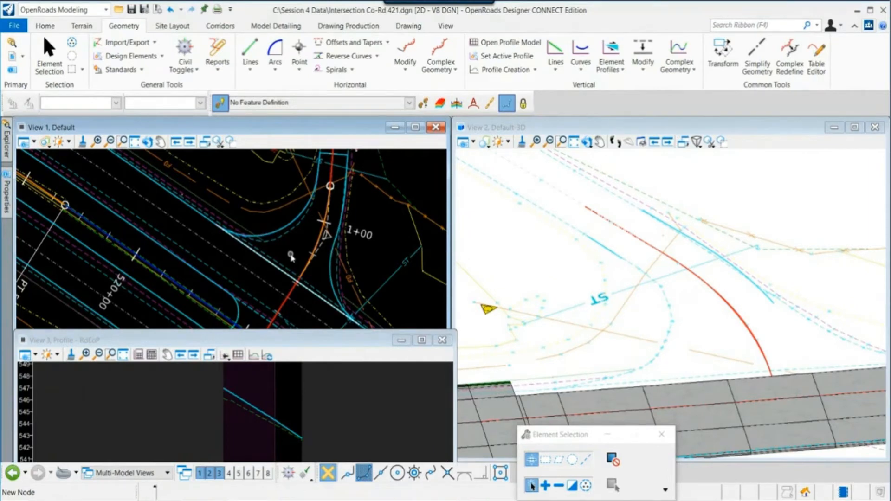
- Set the active feature definition to Road_EdgeOfPavement from the Pavement category
click(409, 104)
click(237, 138)
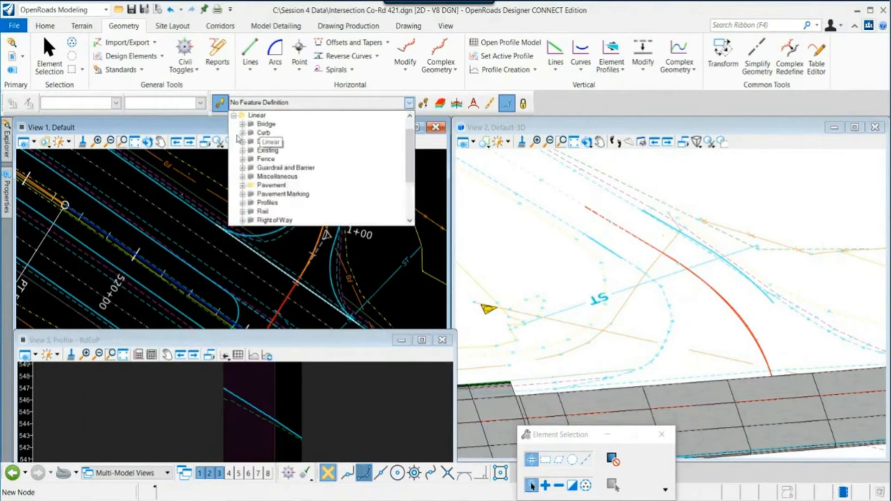
click(243, 184)
click(274, 194)
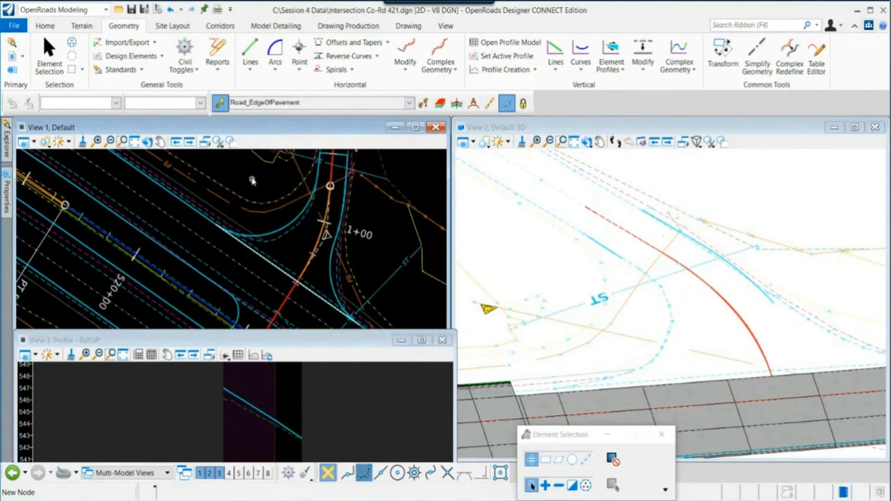
scroll(220, 257, down, 1)
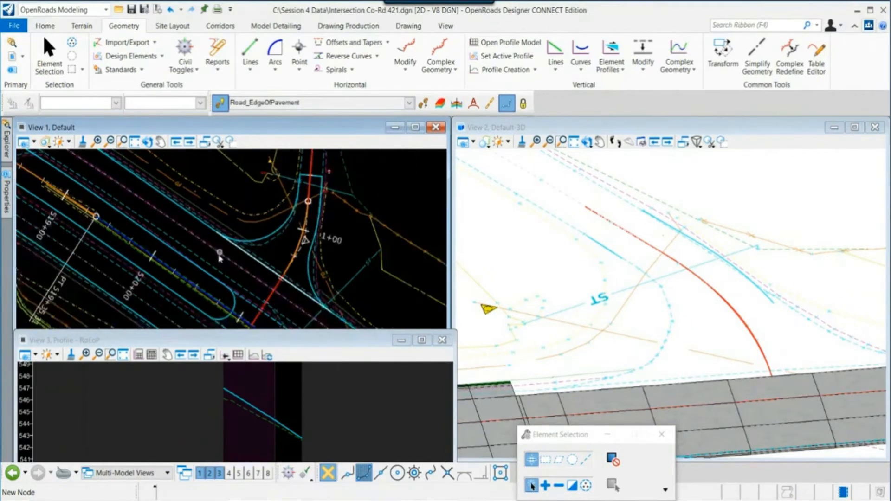
middle_drag(220, 257, 210, 280)
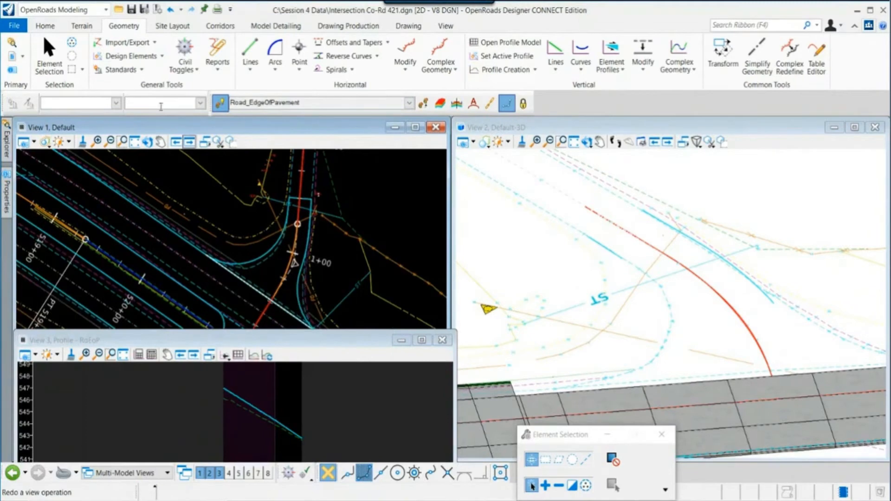
- Turn off display of the Hwy72_Proposed_Layout.dgn reference attachment
click(45, 26)
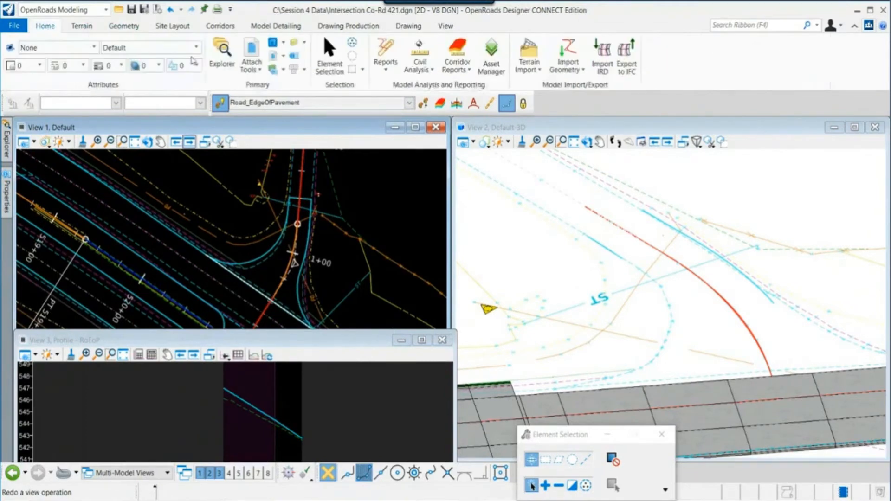
click(252, 53)
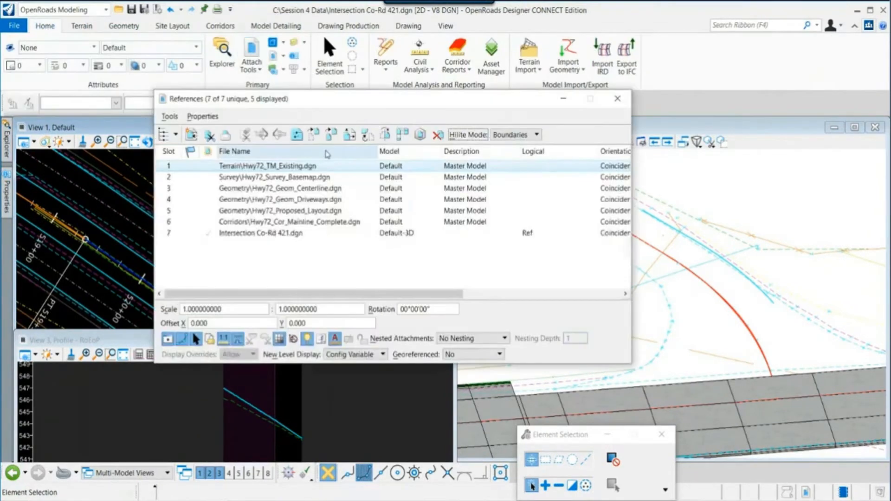
click(324, 211)
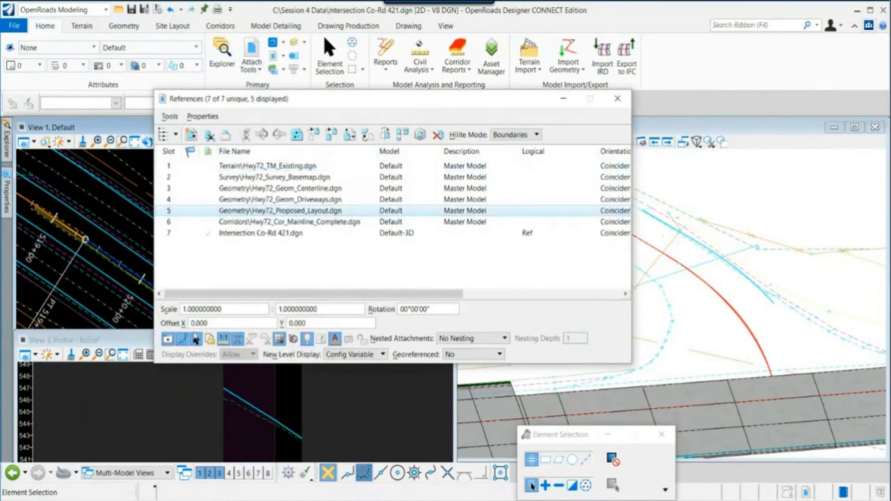
click(168, 340)
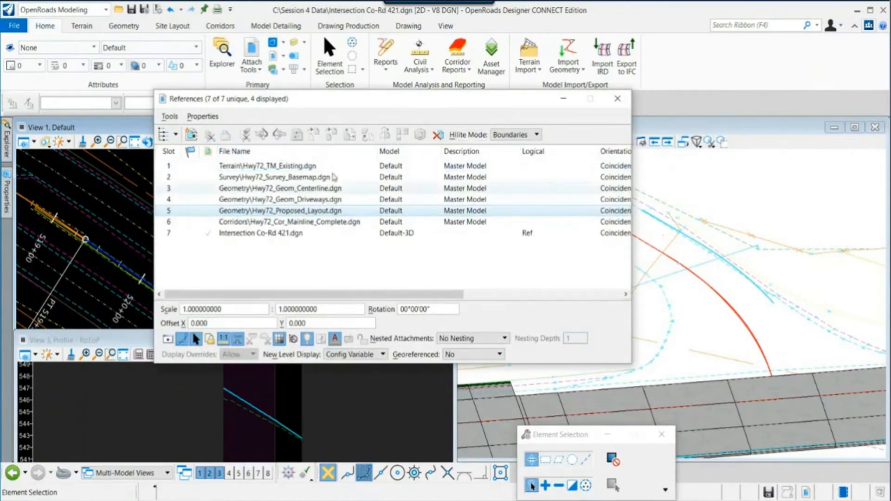
drag(346, 103, 507, 93)
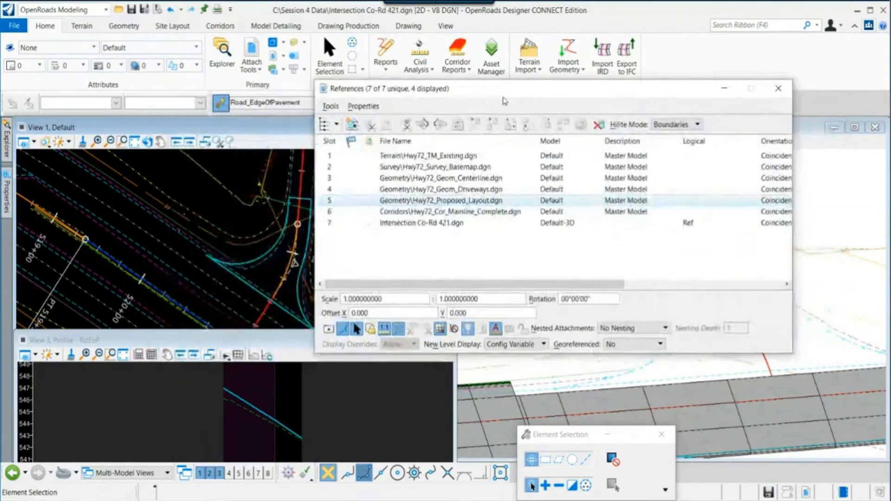
middle_drag(212, 328, 168, 300)
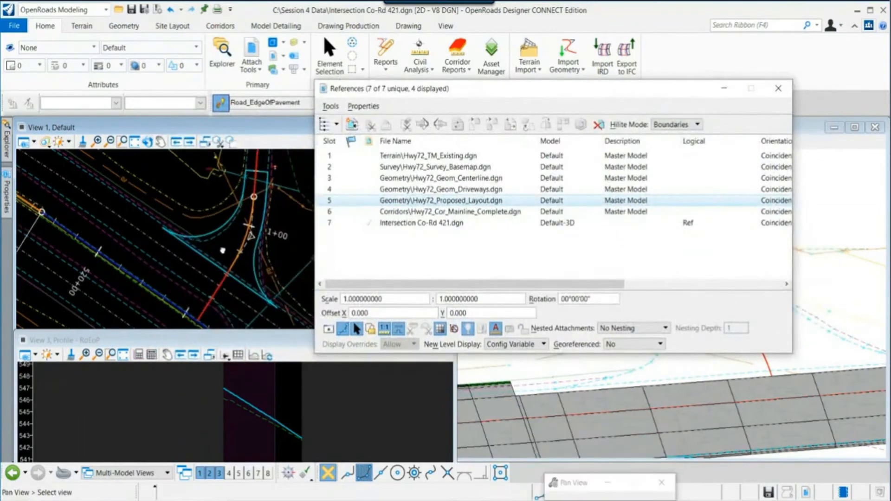
click(778, 89)
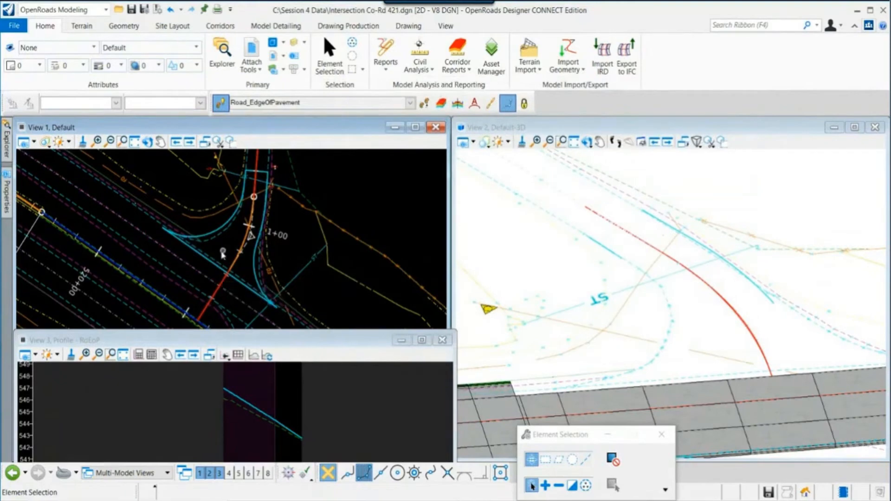
- Open a profile view for the curb return edge of pavement west of the Co-Rd 421 centerline
middle_drag(223, 252, 194, 269)
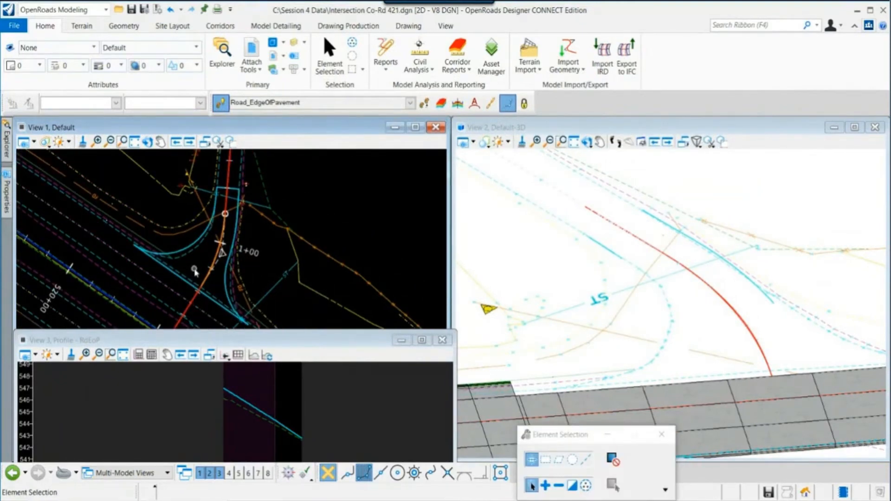
scroll(194, 271, up, 2)
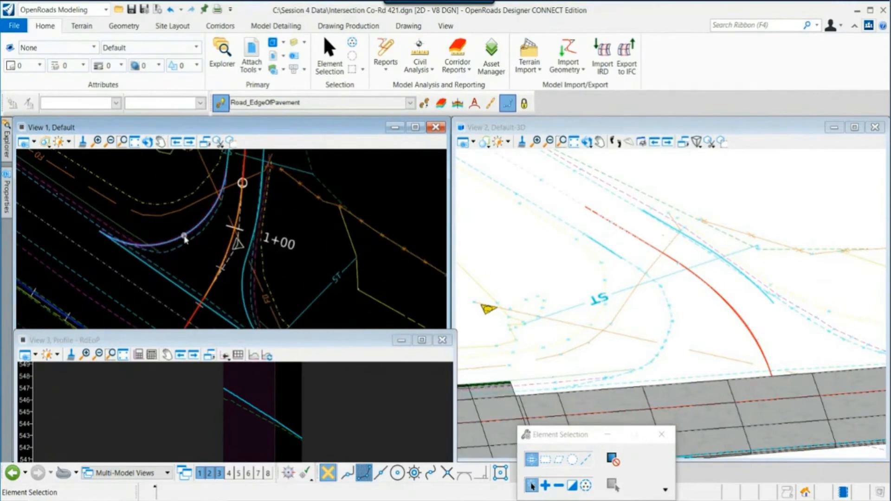
middle_drag(195, 258, 197, 291)
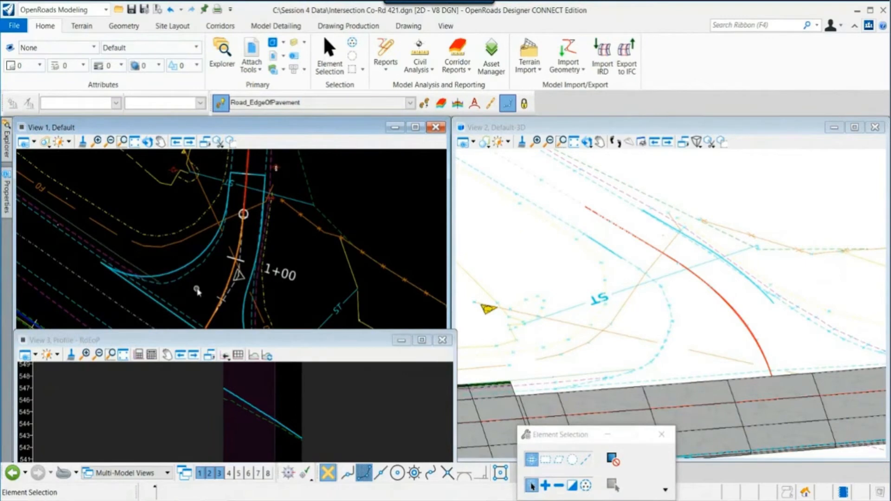
click(197, 259)
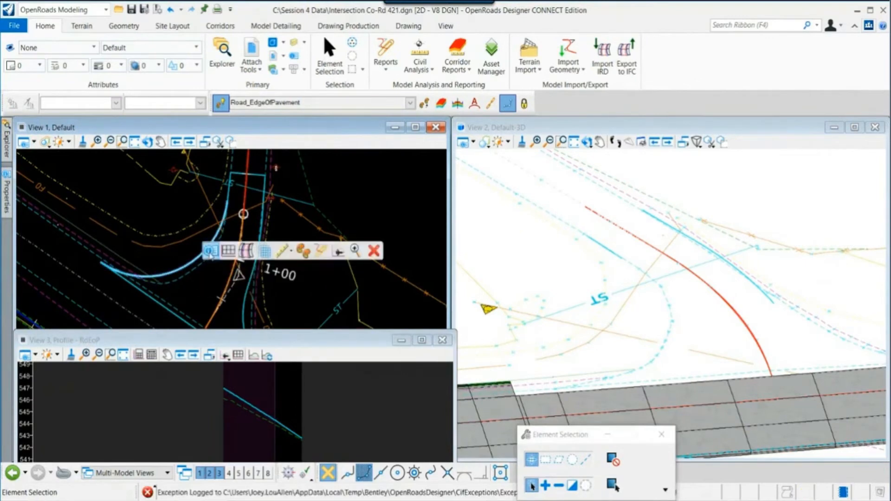
click(218, 251)
click(185, 390)
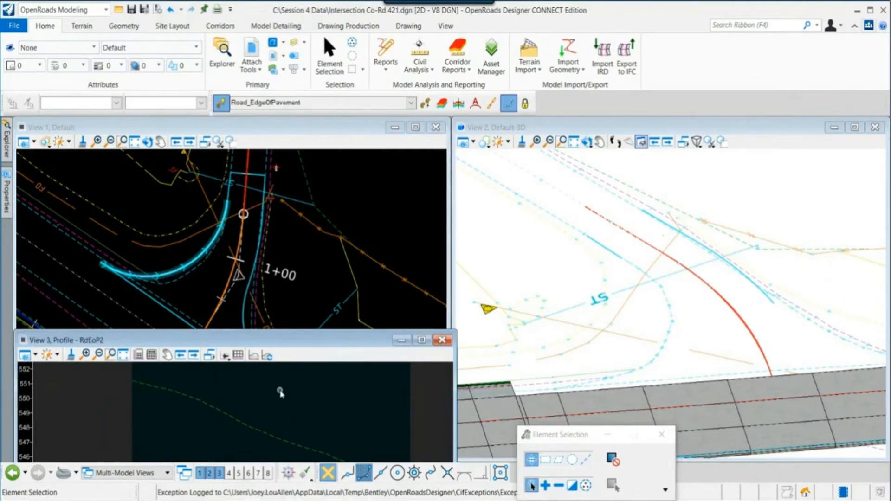
click(201, 305)
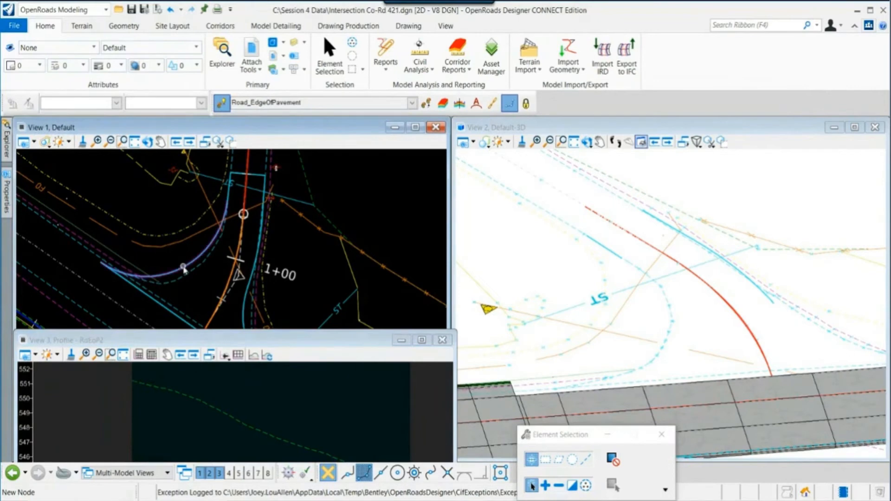
mouse_move(184, 269)
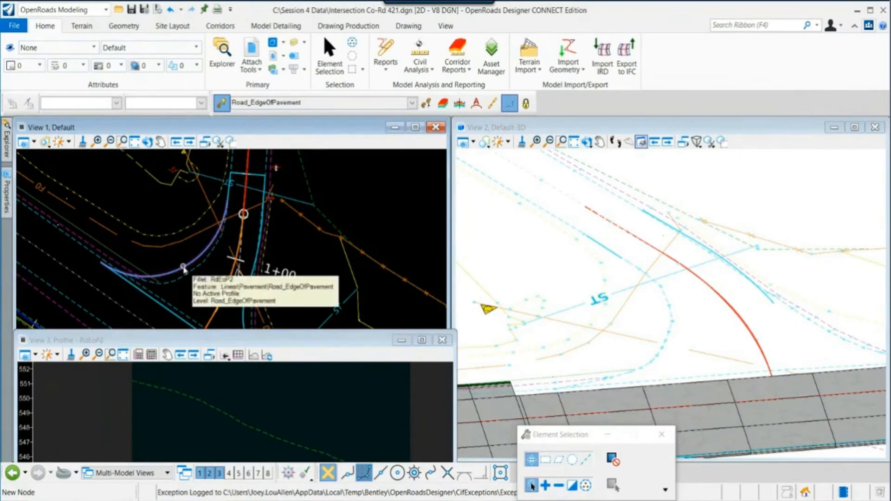
scroll(183, 268, down, 1)
middle_drag(184, 268, 190, 268)
scroll(187, 265, up, 1)
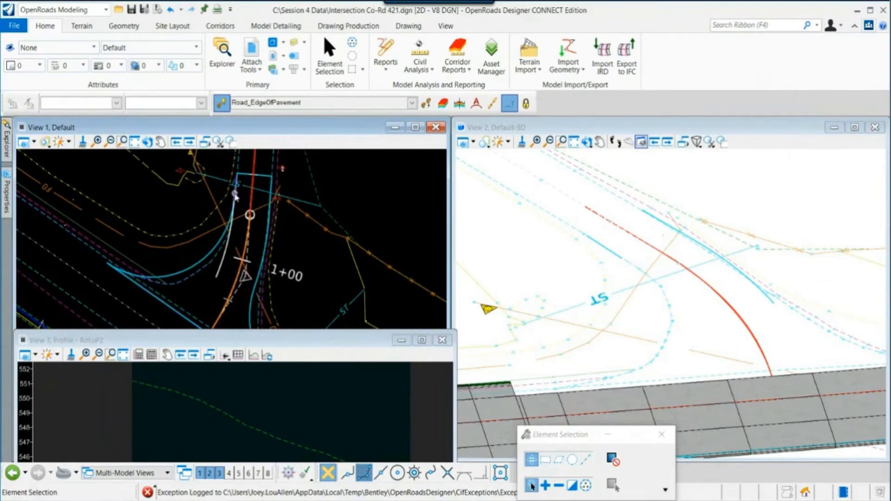
mouse_move(236, 194)
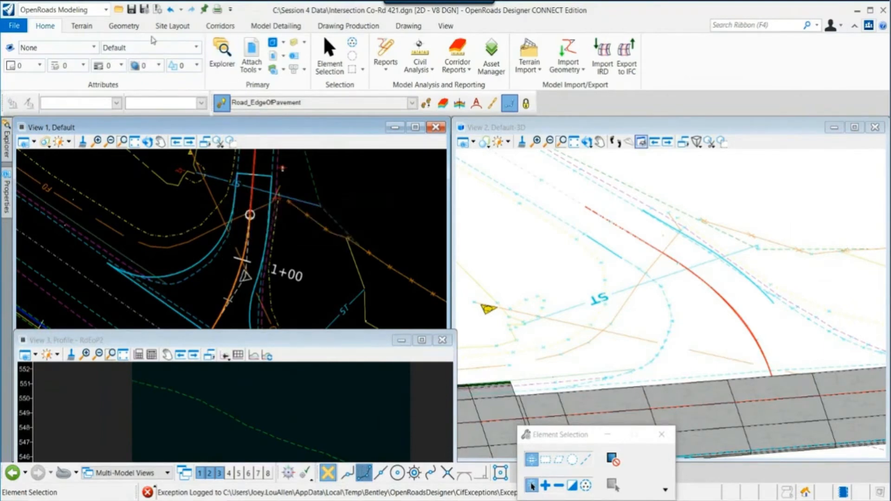
- Create a Quick Profile Transition with the Parabolic method along the western curb return's edge of pavement
click(128, 28)
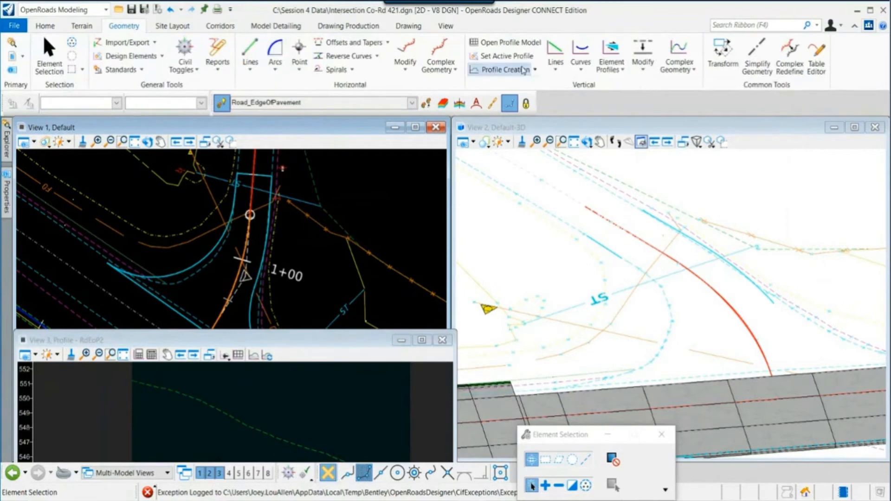
click(621, 70)
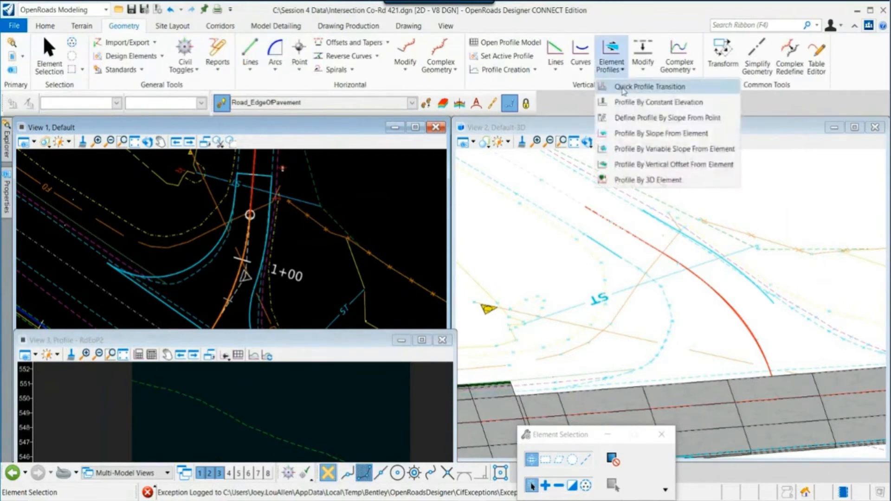
click(671, 89)
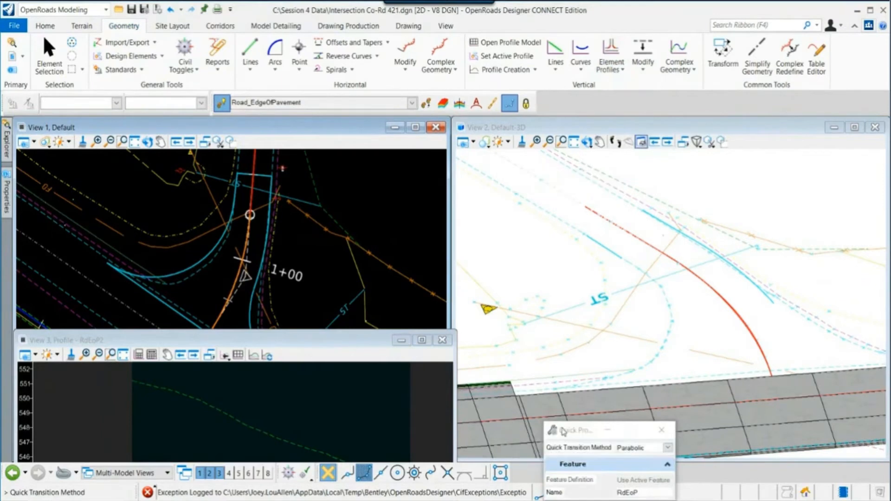
drag(563, 432, 559, 410)
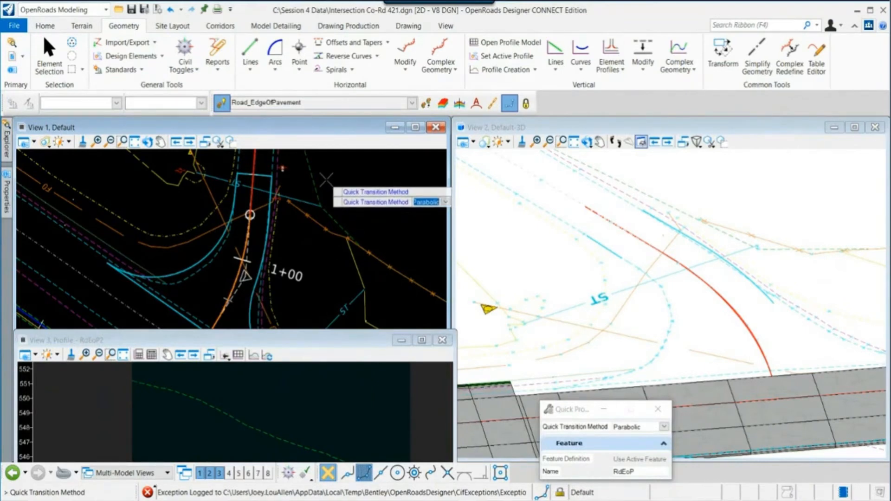
key(Down)
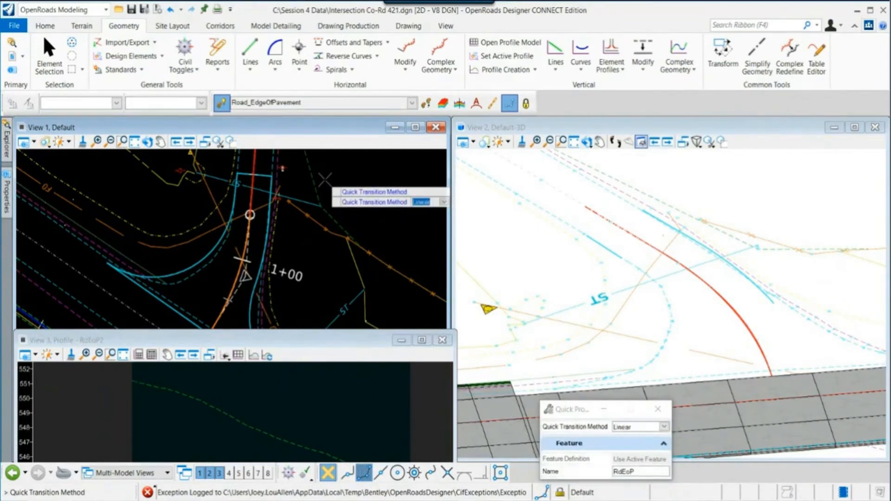
key(Up)
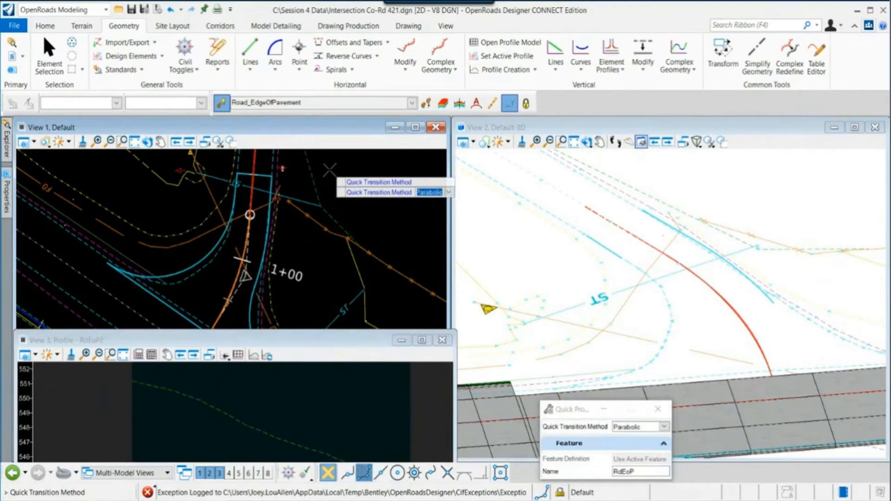
key(Return)
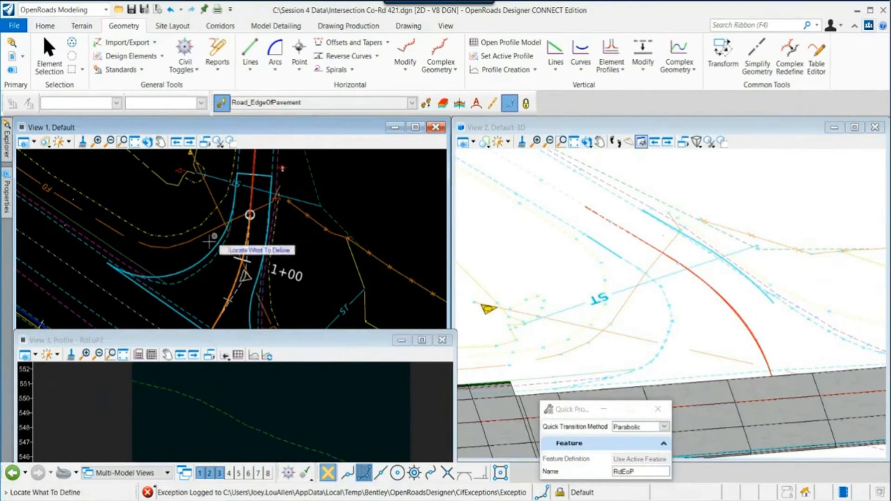
mouse_move(202, 265)
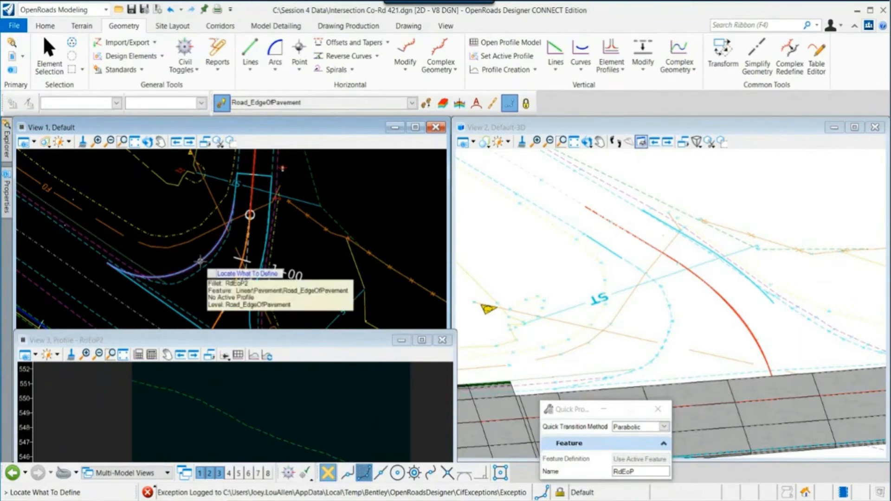
click(200, 261)
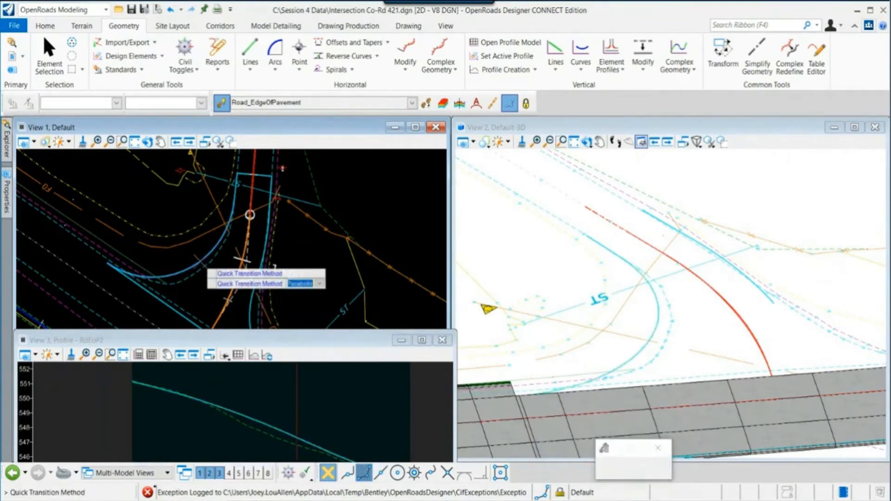
scroll(198, 255, down, 1)
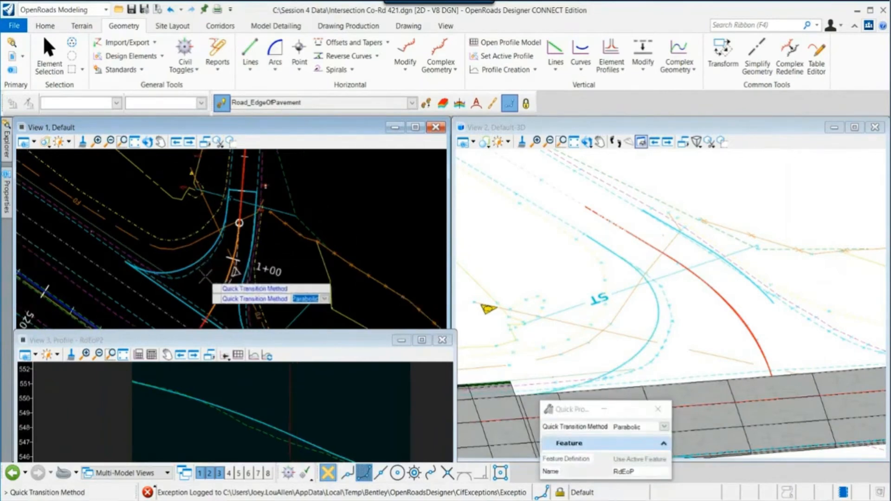
key(Escape)
- Inspect the western curb return's new transition profile in the profile and plan views
scroll(242, 410, down, 1)
click(251, 417)
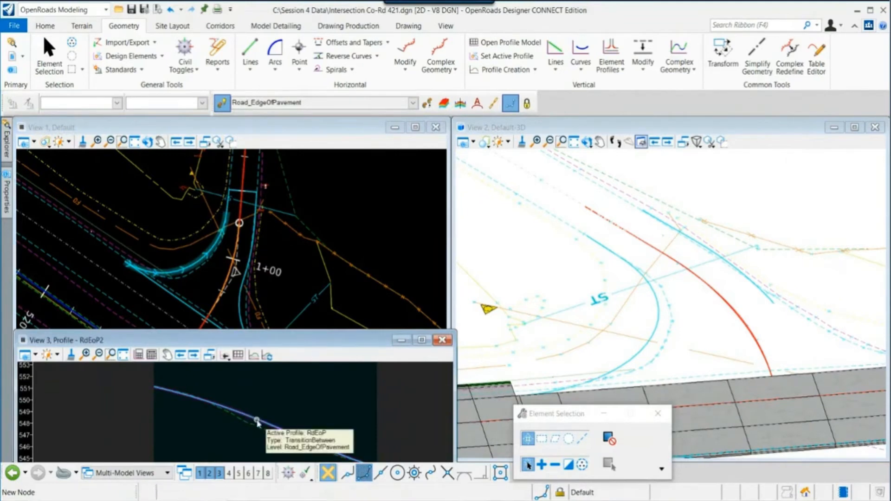
click(258, 422)
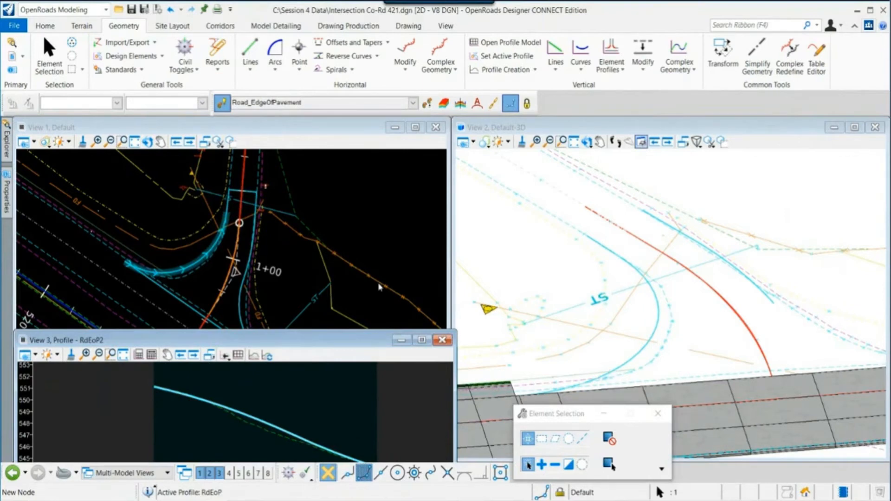
click(274, 268)
scroll(225, 264, up, 1)
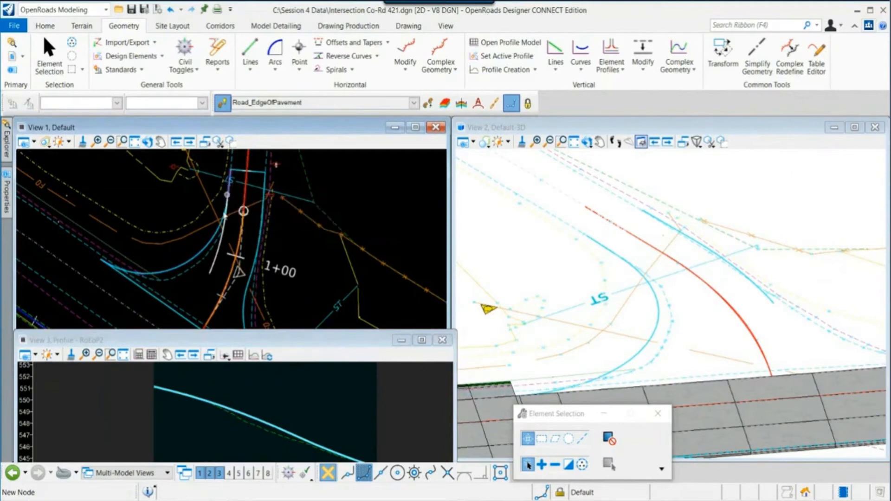
mouse_move(158, 277)
mouse_move(228, 187)
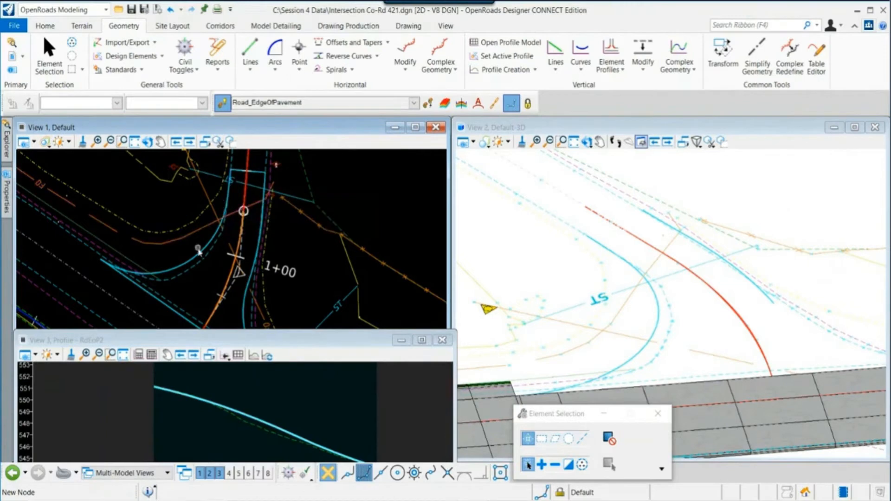
mouse_move(202, 256)
middle_drag(521, 325, 582, 315)
middle_drag(313, 282, 272, 230)
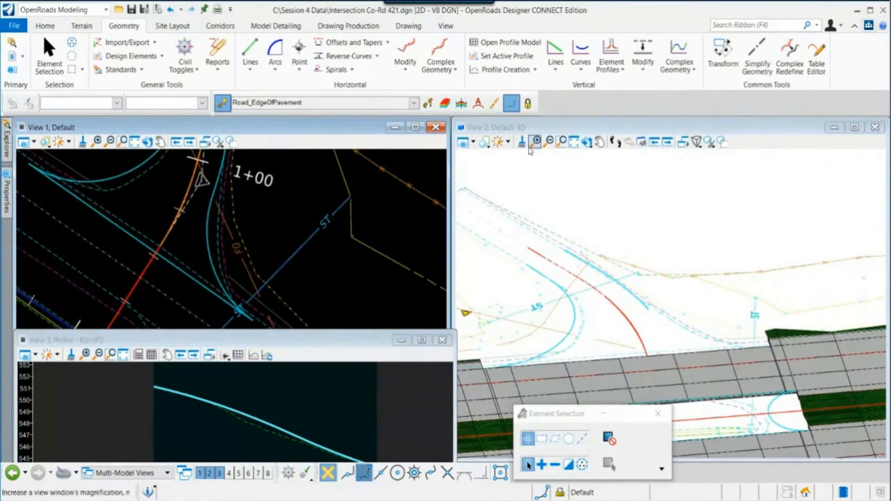
click(533, 70)
click(536, 147)
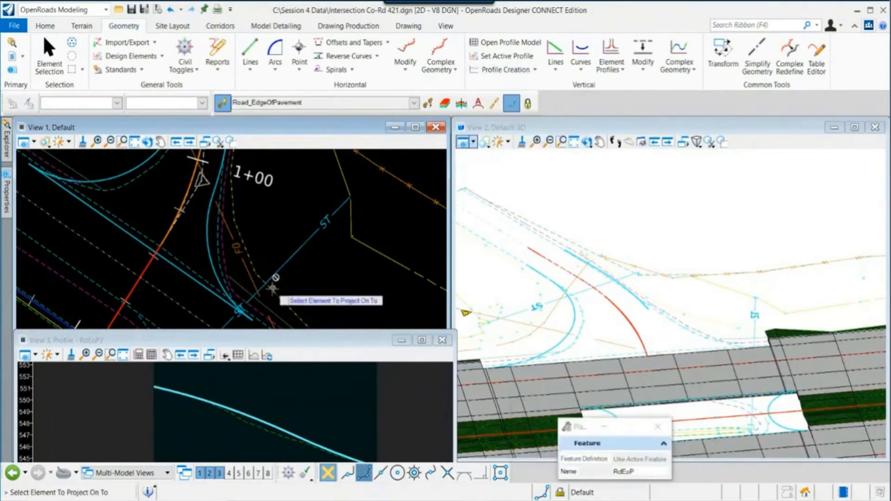
scroll(273, 291, down, 2)
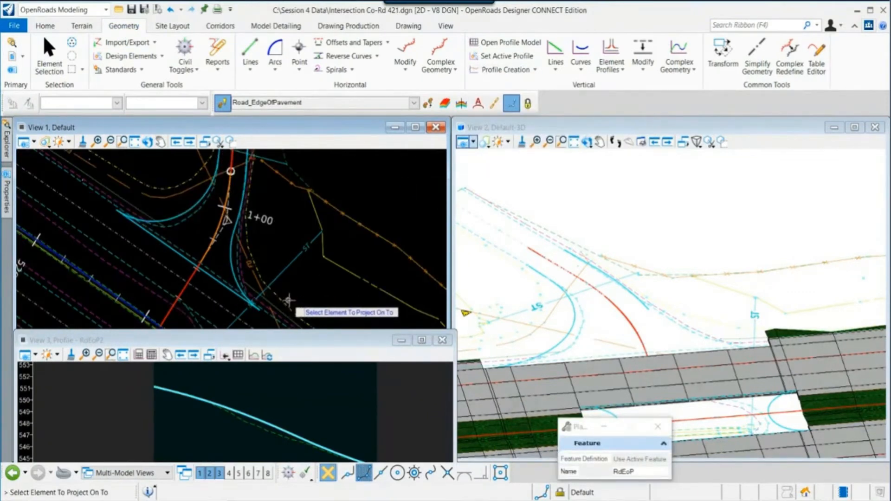
key(Escape)
- Open a profile view for the curb return edge of pavement east of the Co-Rd 421 centerline
click(231, 269)
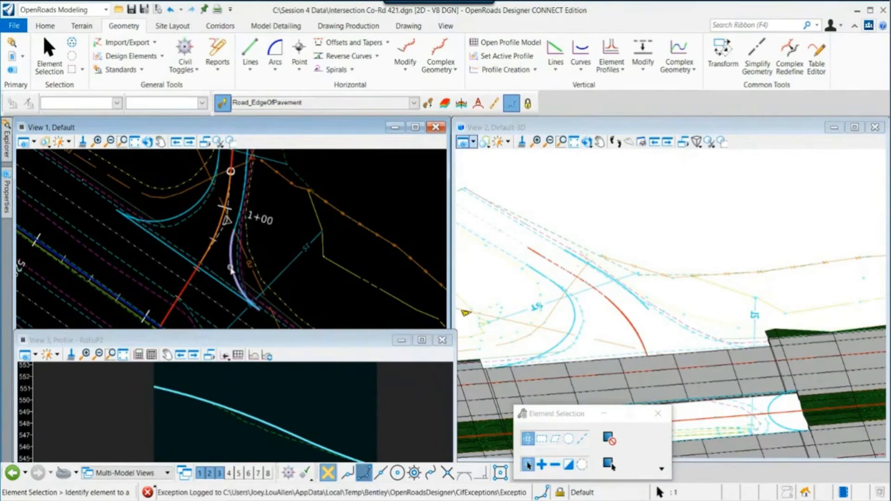
mouse_move(232, 271)
click(263, 270)
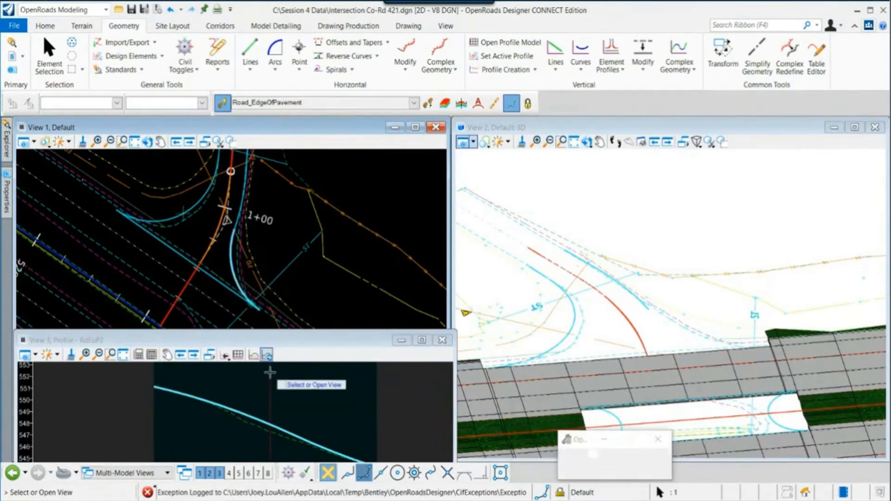
click(271, 377)
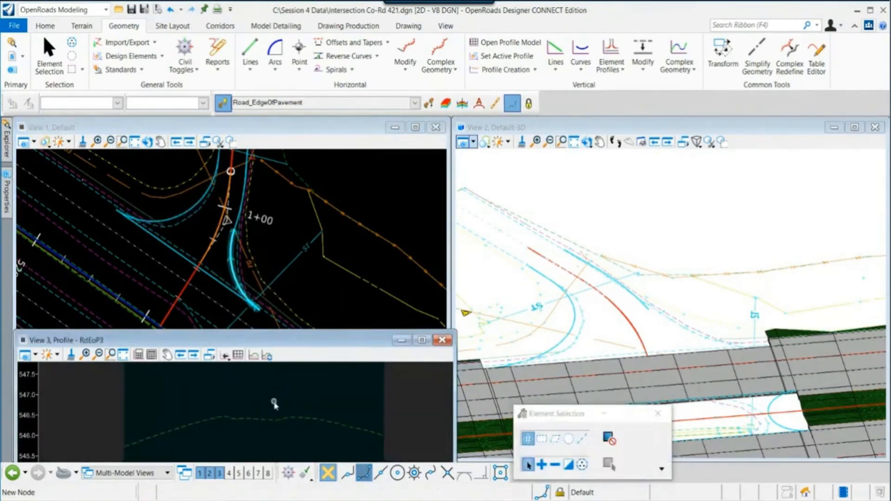
scroll(241, 319, up, 1)
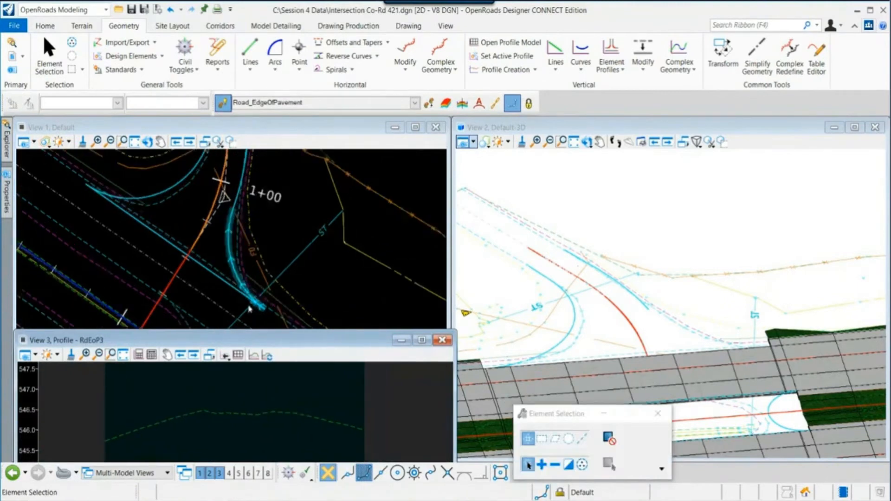
click(284, 247)
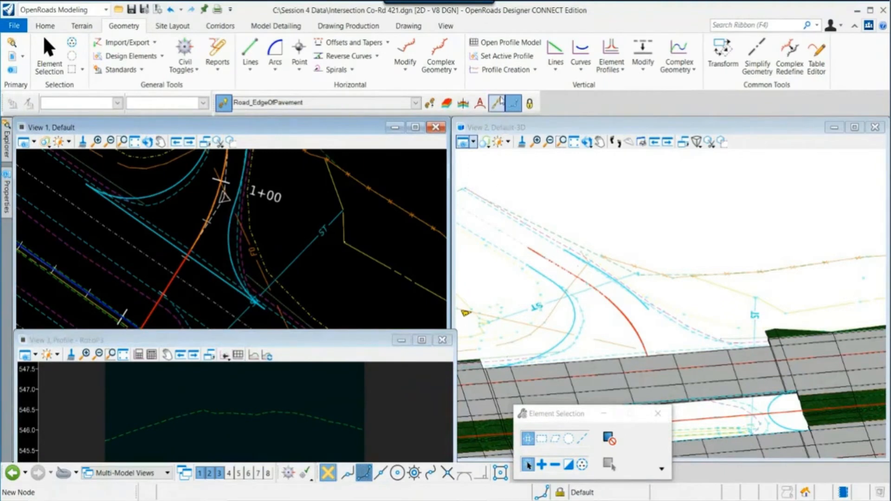
- Project extended profiles onto the eastern curb return's edge of pavement with start and end distances of 15
click(537, 71)
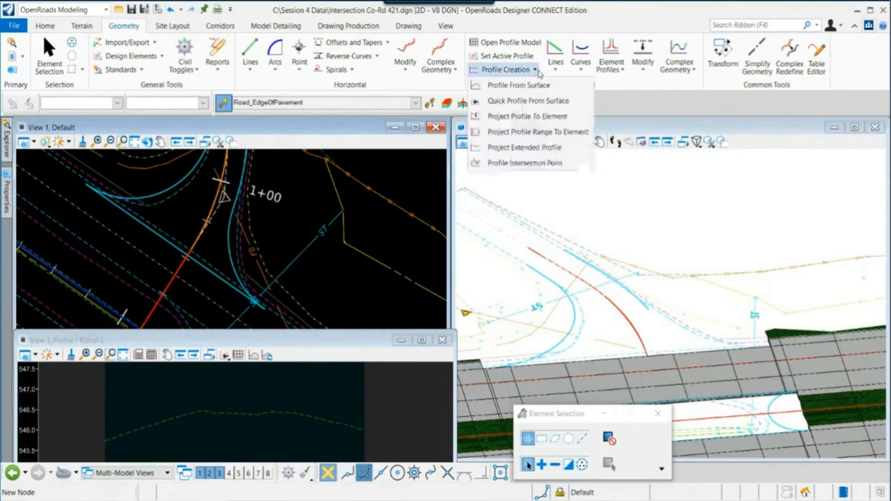
click(522, 147)
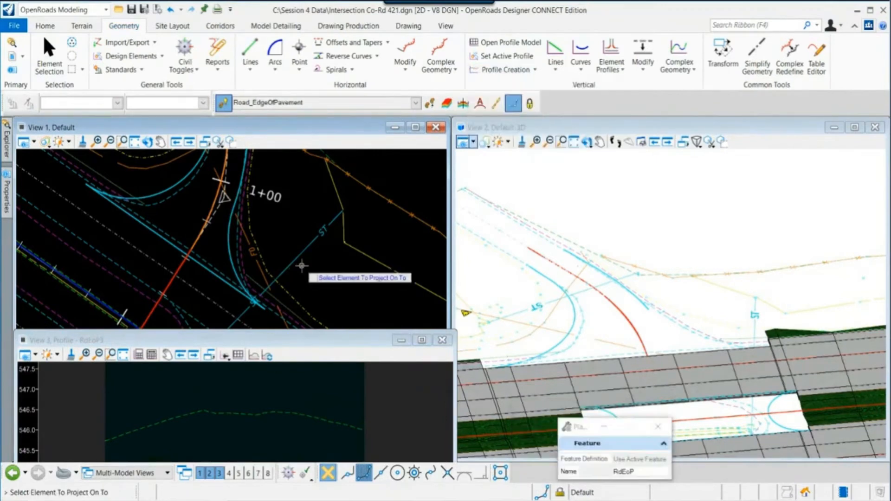
click(229, 254)
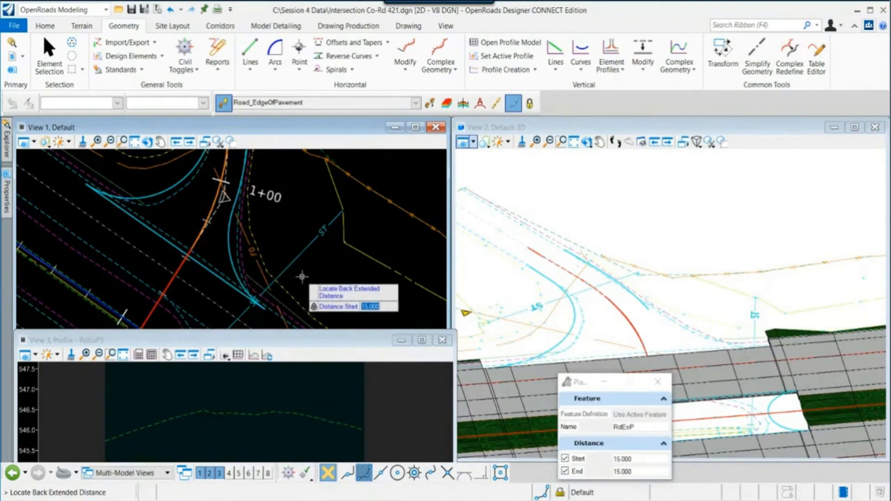
scroll(303, 274, down, 2)
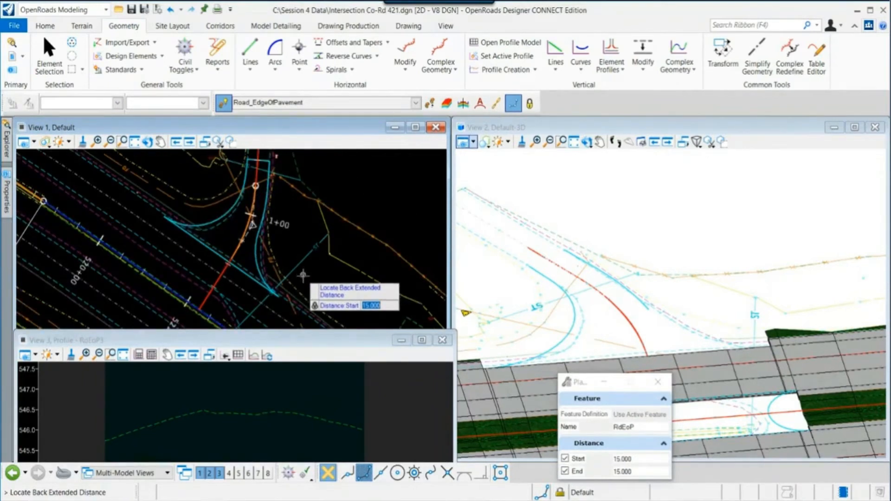
text(12)
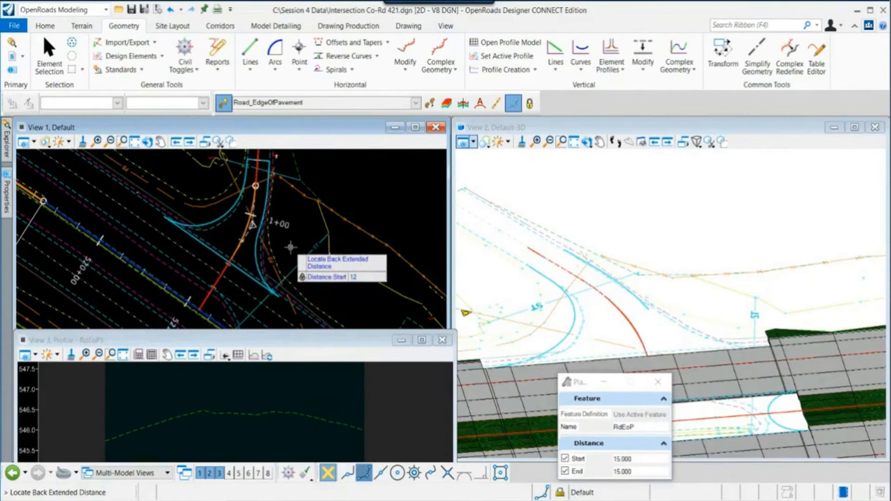
text(1512.000)
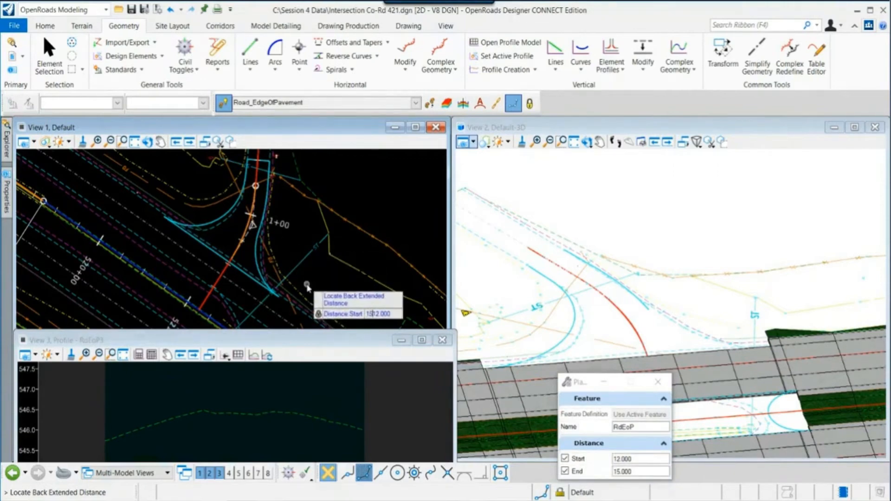
key(Delete)
key(Delete)
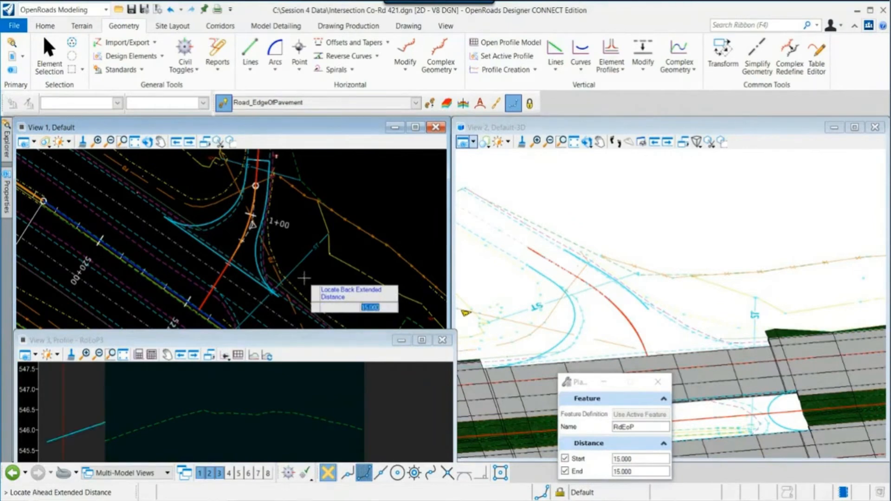
click(304, 278)
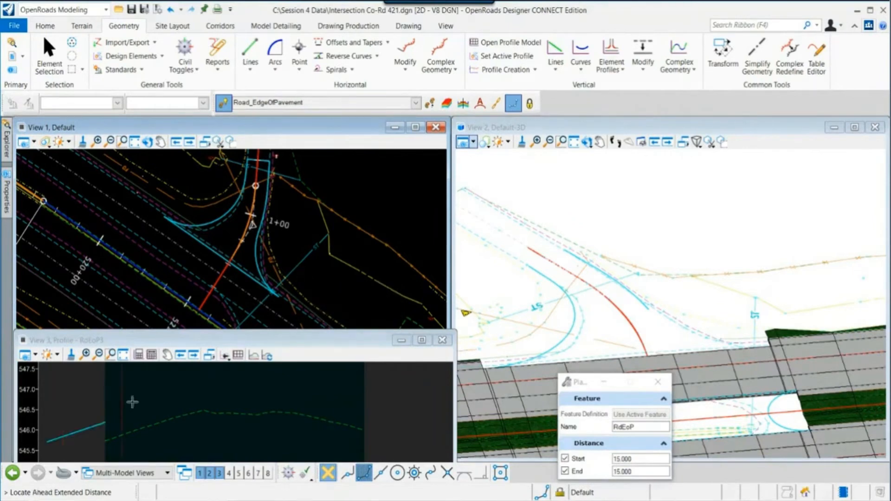
click(297, 284)
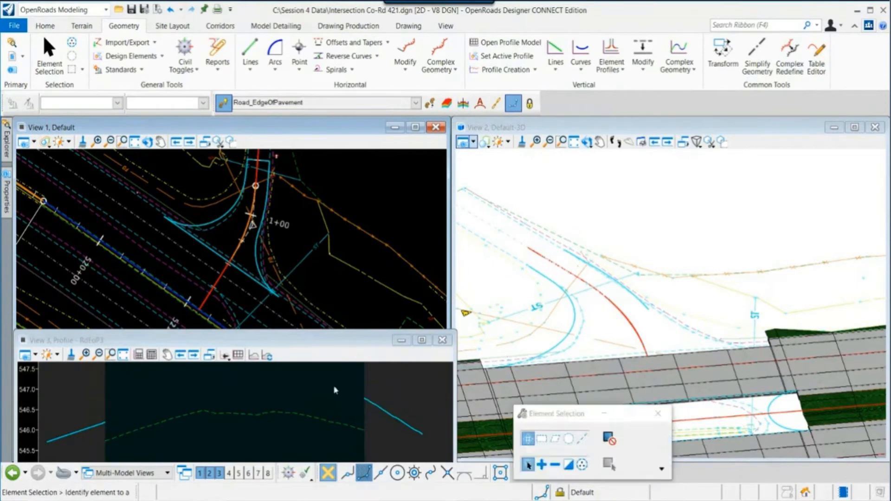
- Create a Quick Profile Transition with the Parabolic method along the eastern curb return's edge of pavement
click(83, 431)
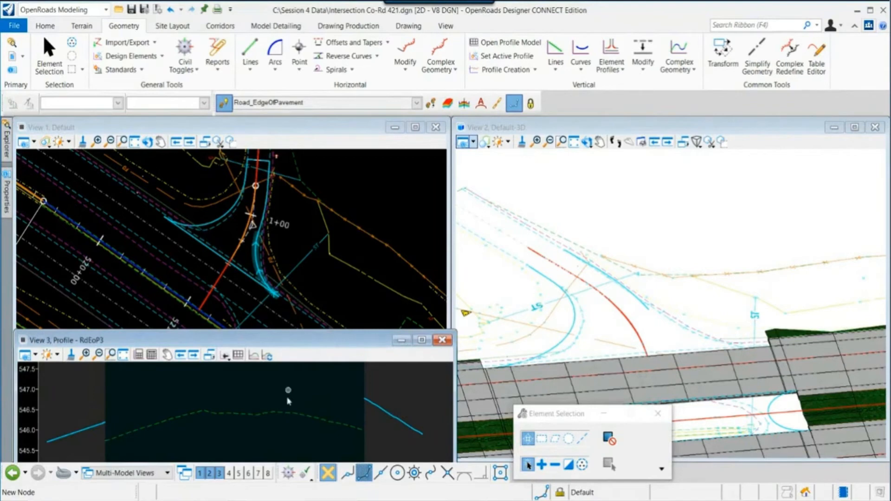
scroll(286, 401, down, 1)
scroll(287, 402, up, 1)
click(613, 49)
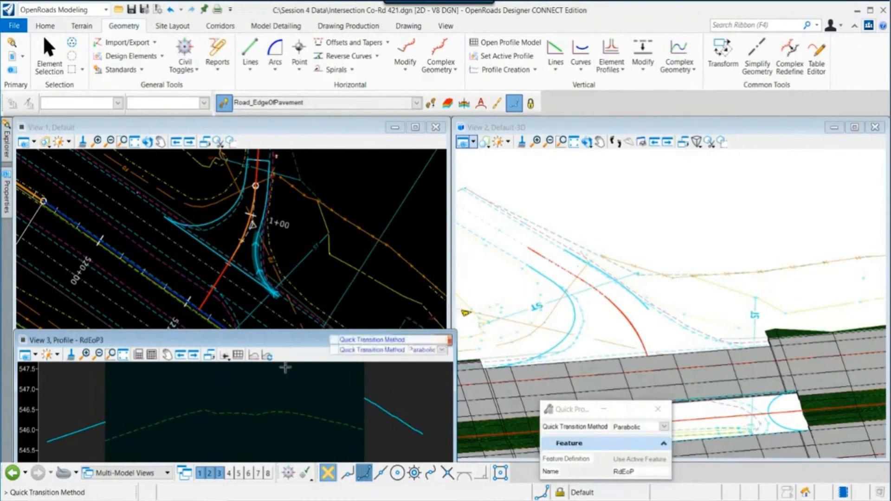
click(341, 293)
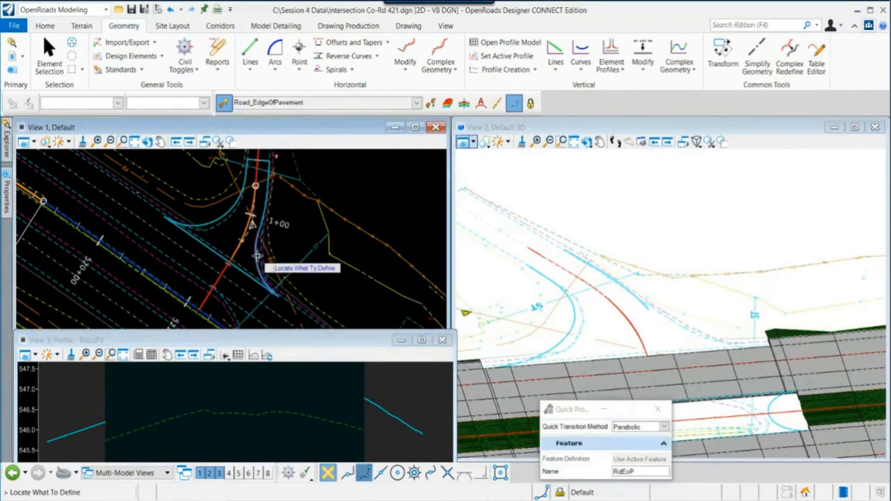
click(275, 256)
click(363, 195)
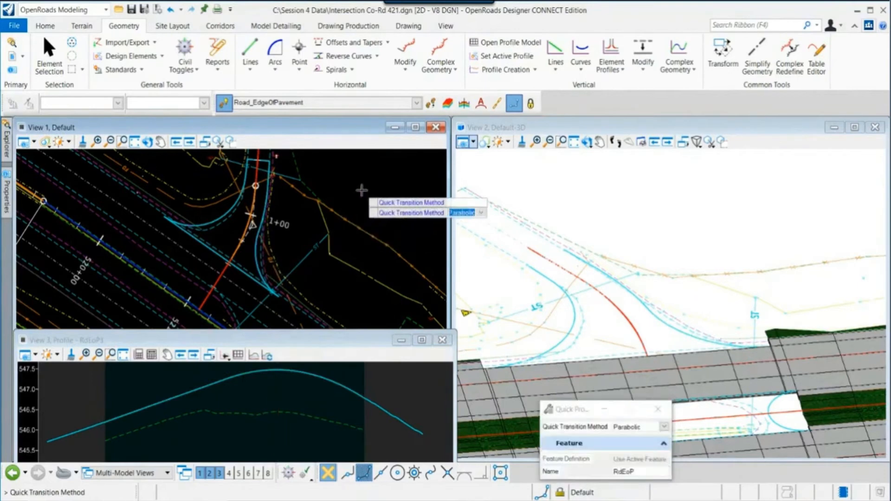
click(362, 191)
click(291, 393)
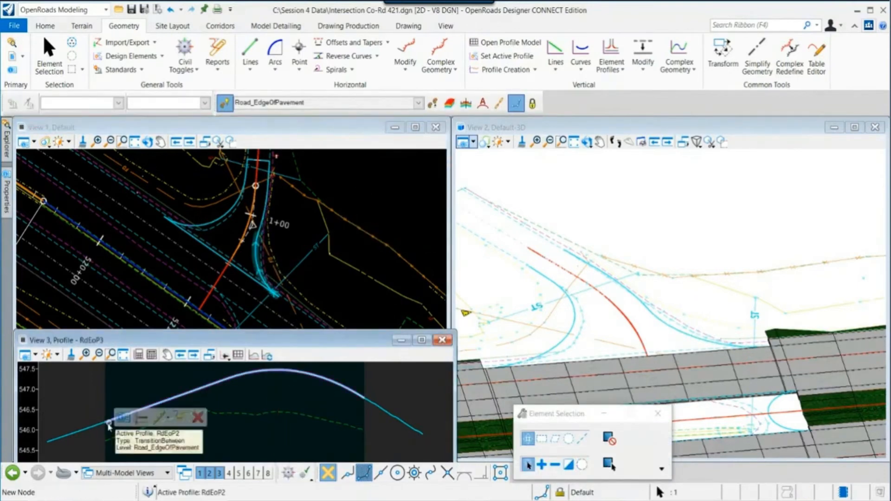
click(386, 414)
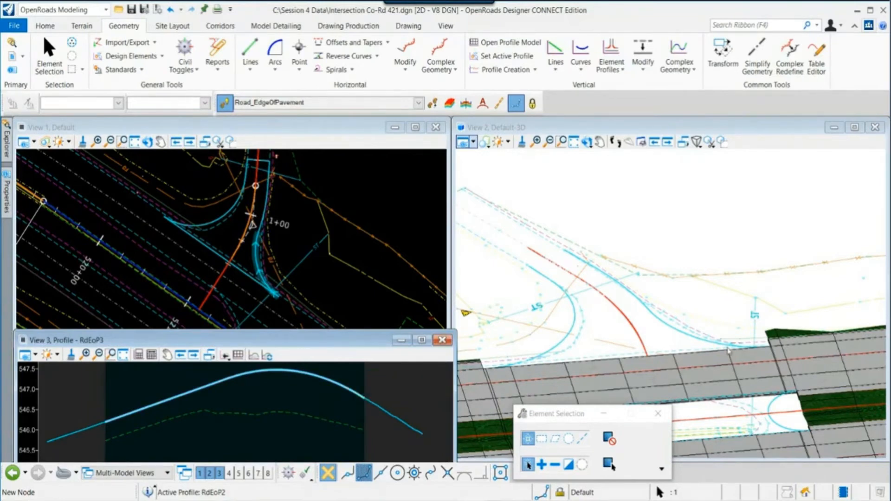
- Open a profile view for the edge-of-pavement line across the north end of Co-Rd 421
scroll(689, 346, up, 1)
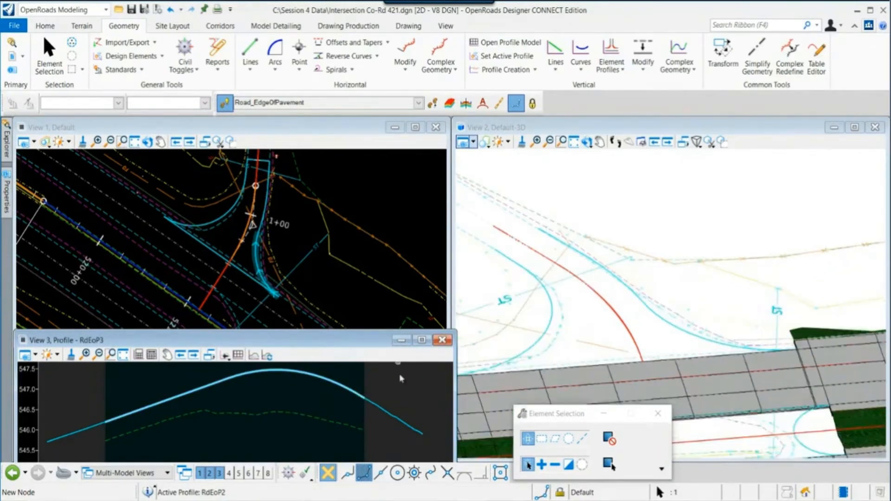
scroll(312, 410, down, 2)
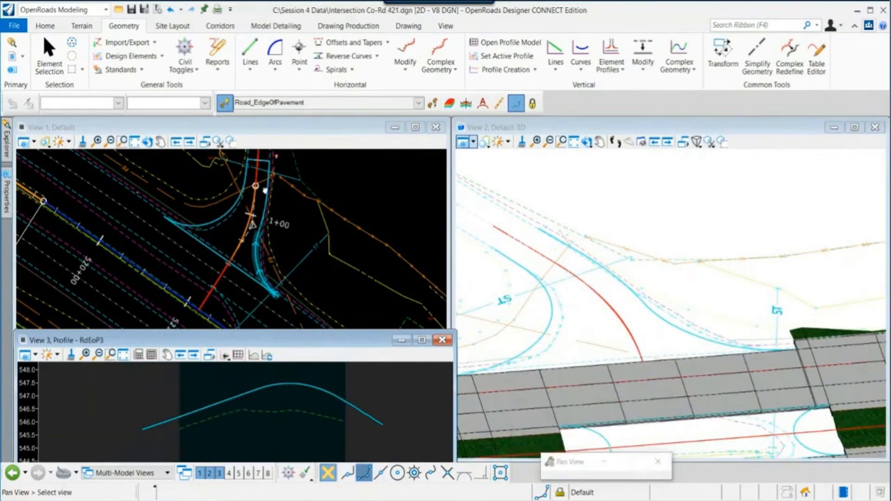
scroll(266, 160, up, 3)
scroll(268, 204, up, 3)
middle_drag(263, 196, 272, 242)
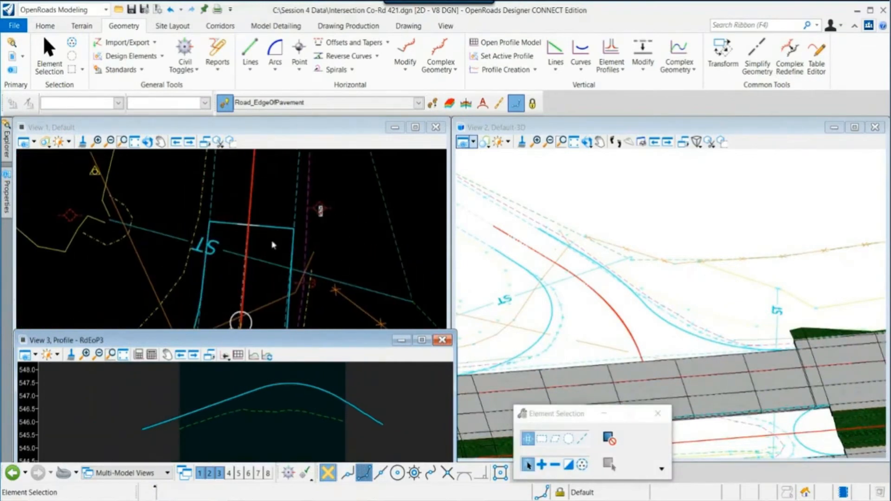
click(276, 232)
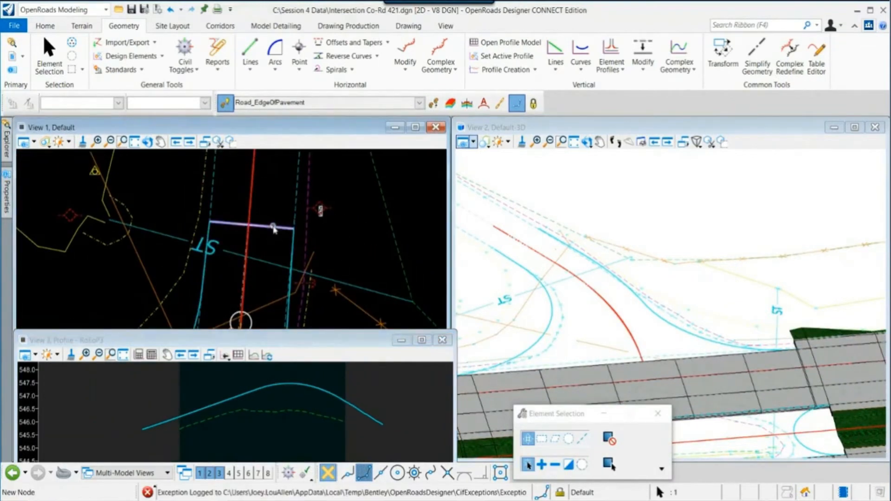
click(304, 222)
click(182, 403)
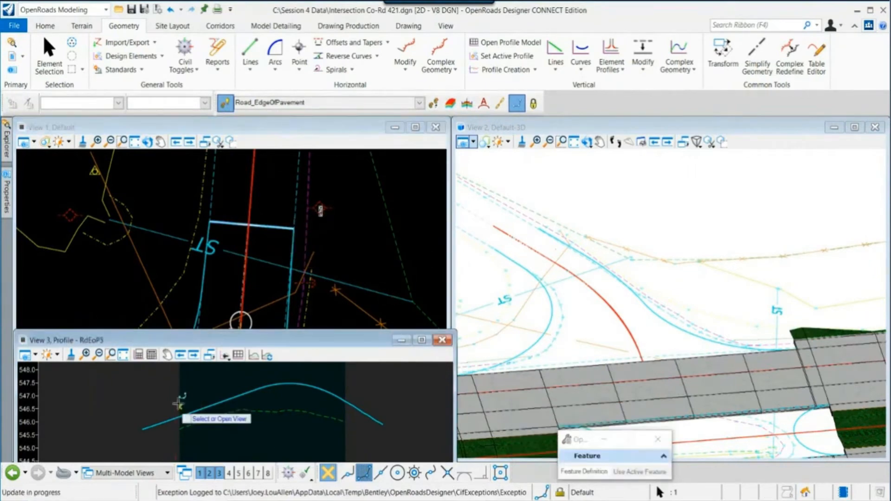
scroll(187, 399, down, 2)
middle_drag(193, 403, 206, 427)
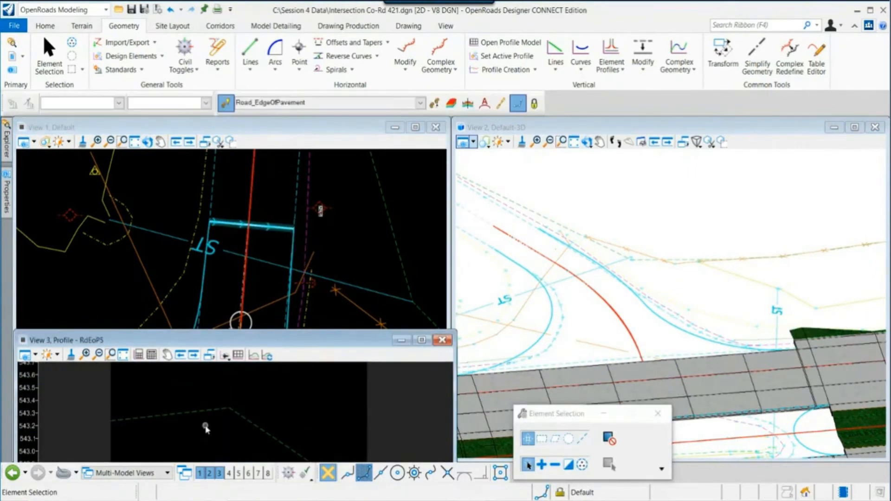
- Try to create a Profile Intersection Point on the north-end edge-of-pavement line
click(531, 69)
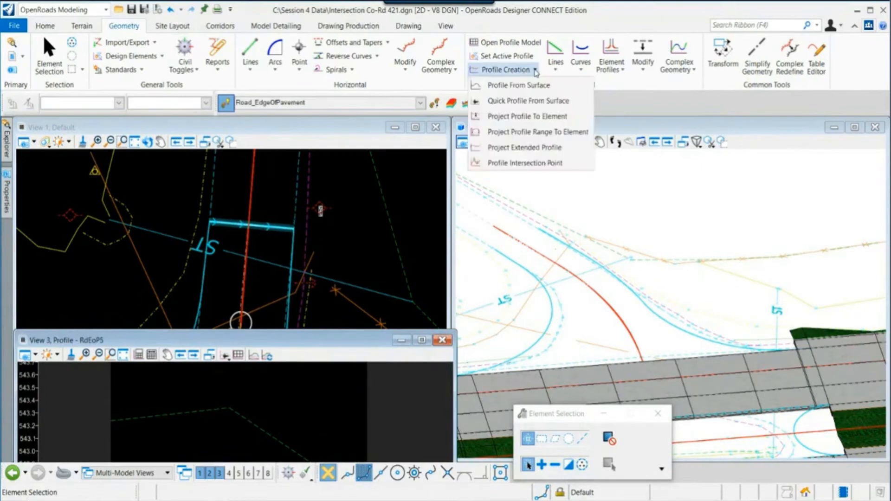
click(522, 163)
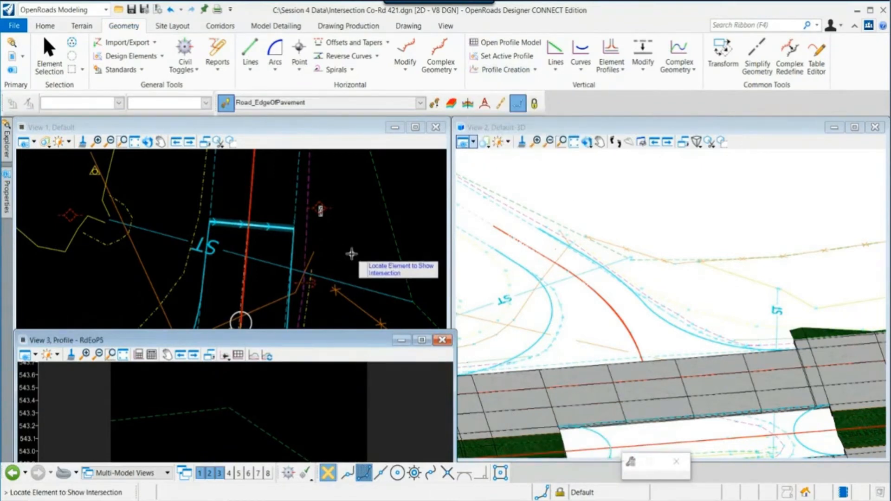
click(254, 226)
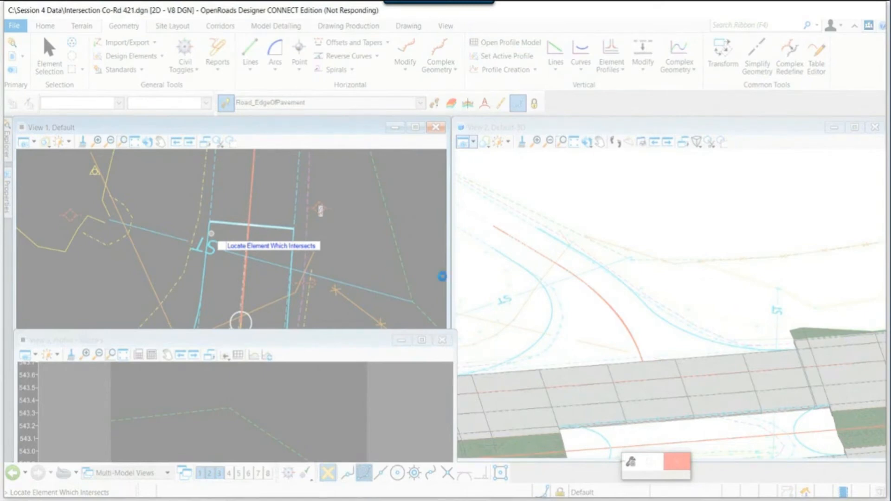
- Leave the unresponsive session and relaunch OpenRoads Designer from its desktop shortcut
key(ctrl+shift+Escape)
drag(298, 102, 890, 222)
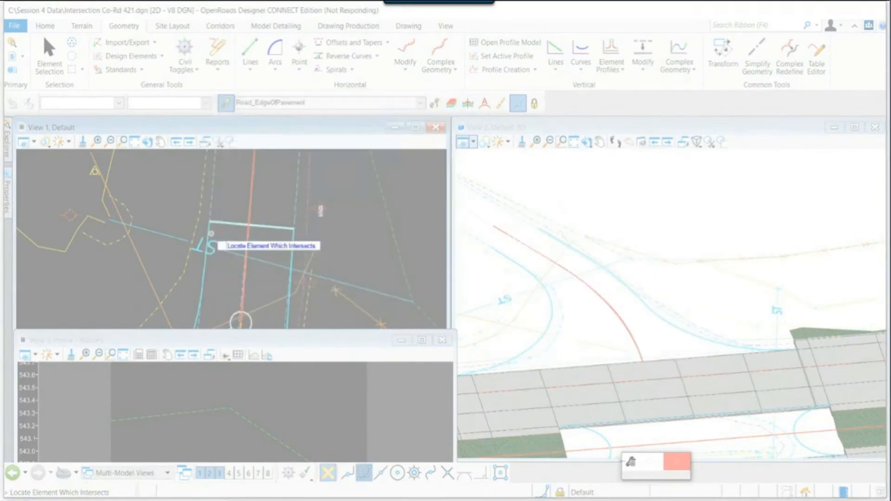
key(alt+Tab)
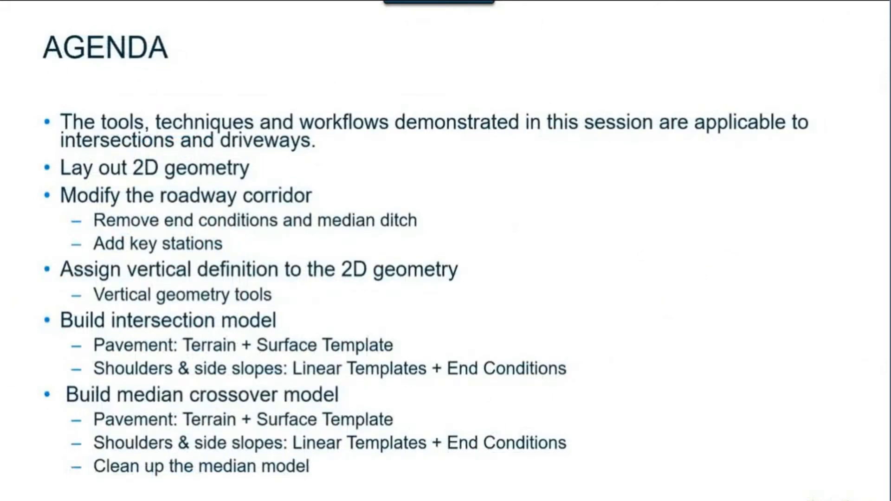
key(alt+Tab)
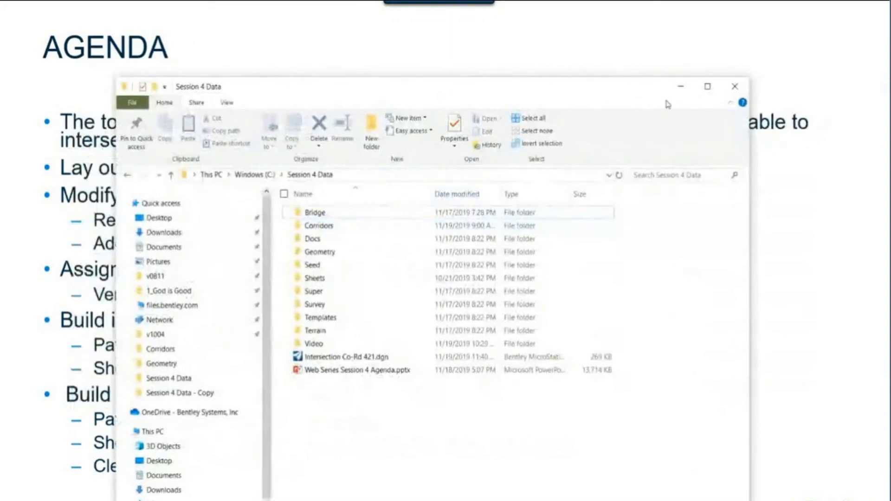
click(684, 88)
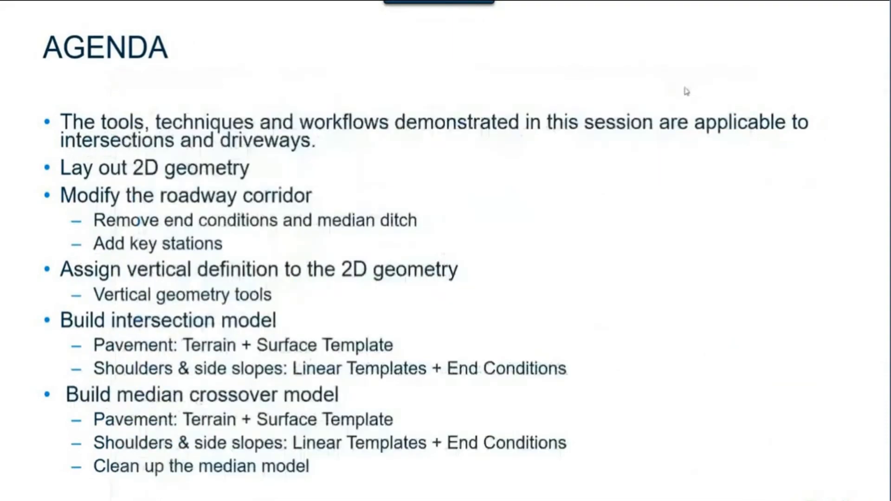
key(Escape)
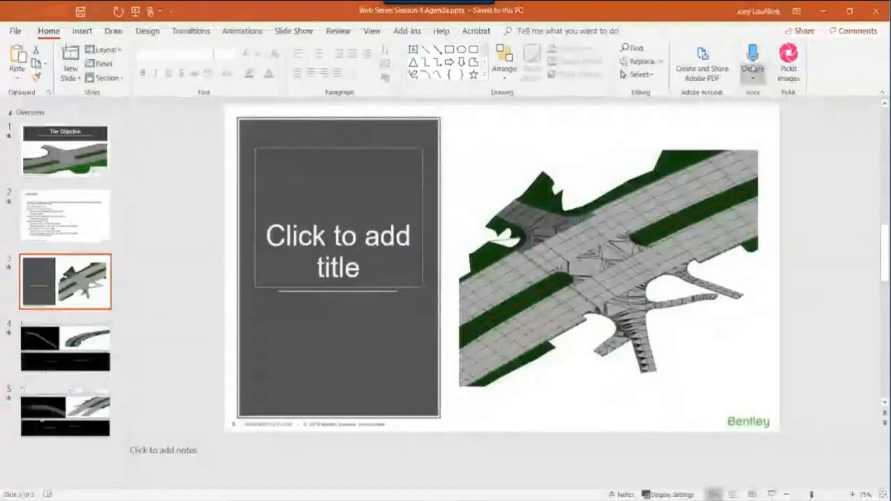
click(820, 13)
double_click(681, 267)
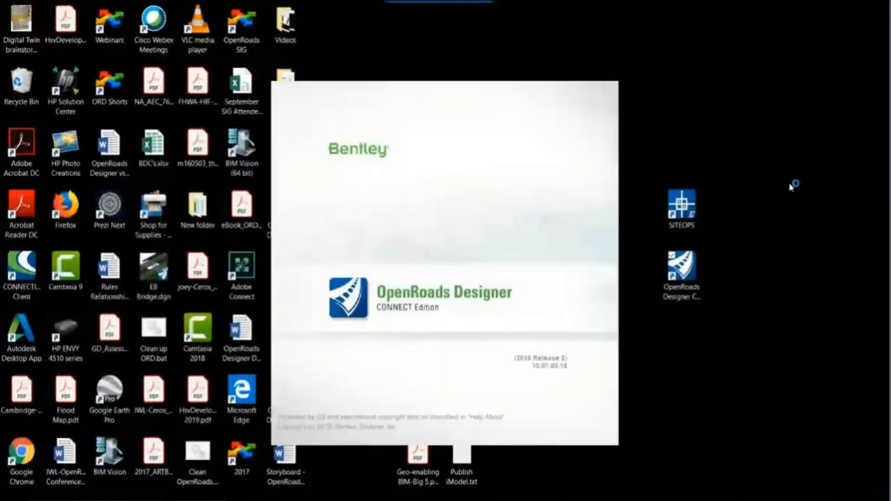
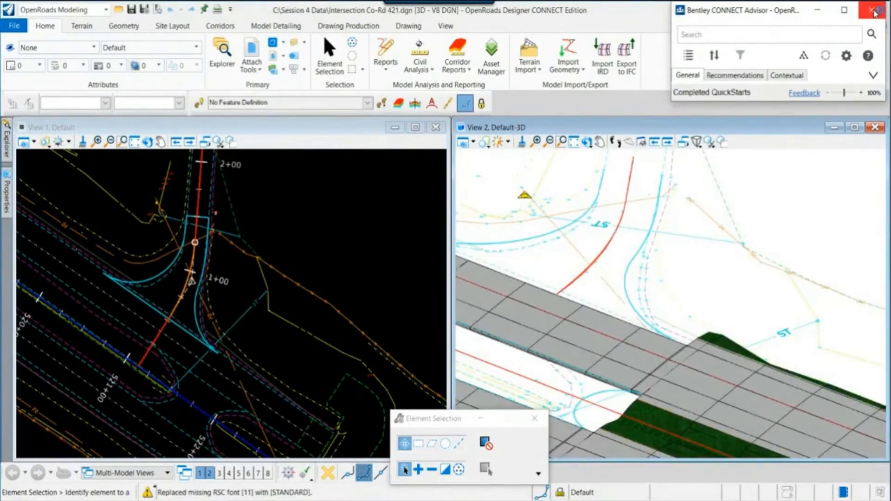
- Open the profile of the north-end edge-of-pavement line of Co-Rd 421 in view 3
click(874, 13)
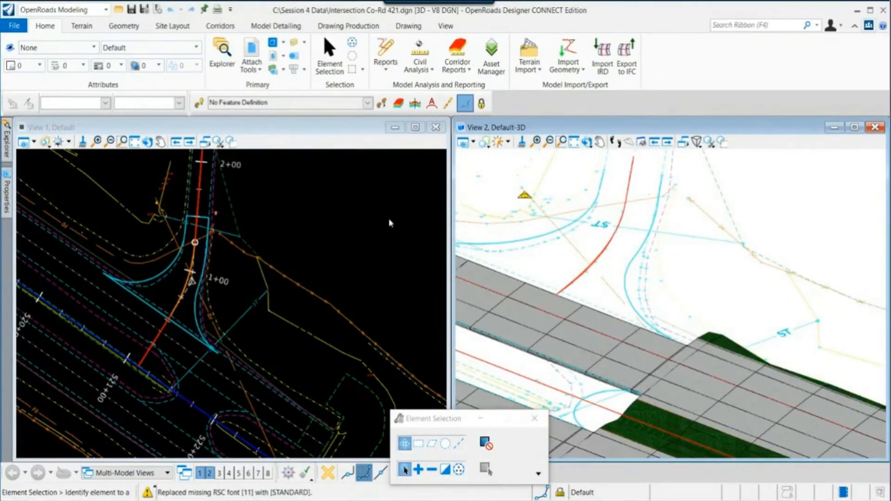
middle_drag(578, 308, 621, 408)
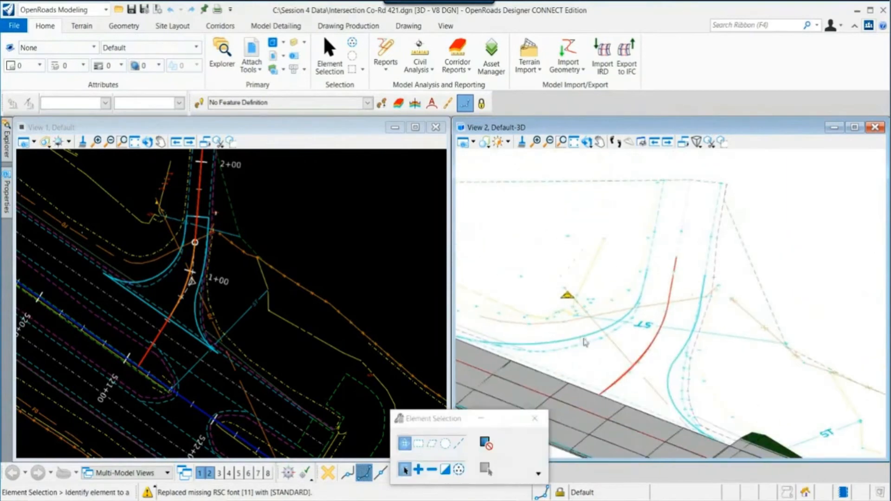
scroll(200, 245, up, 5)
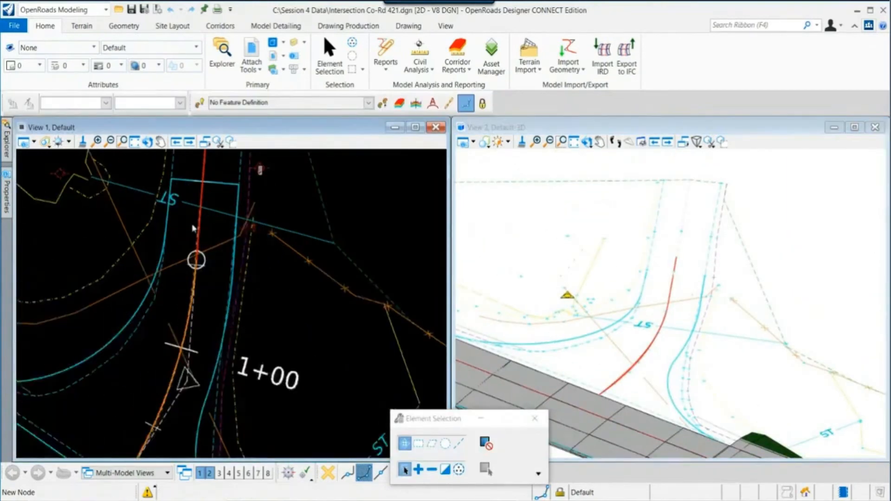
scroll(637, 327, up, 3)
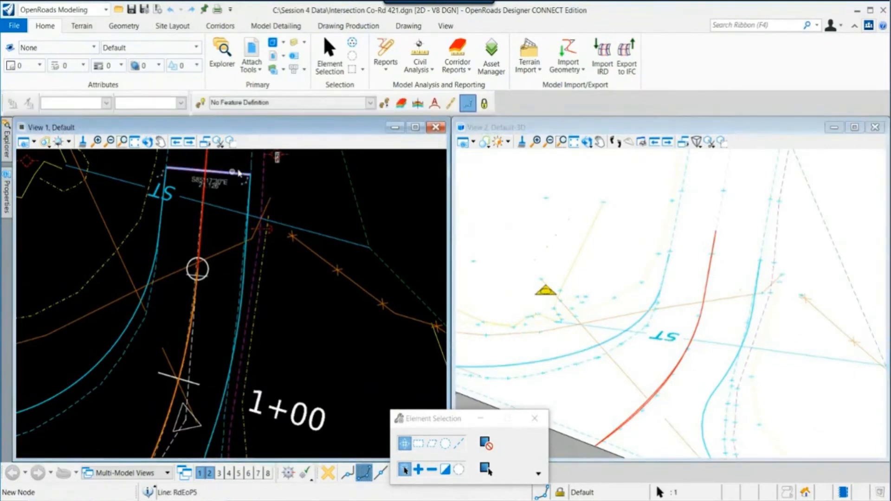
mouse_move(237, 175)
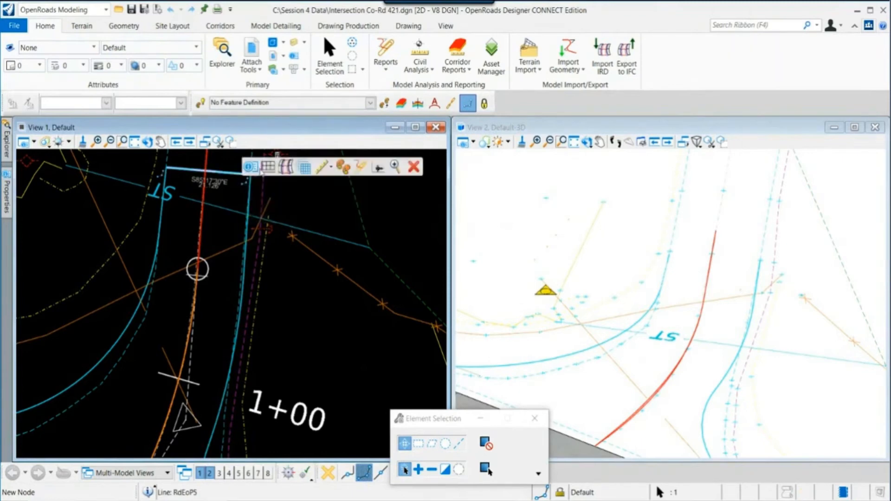
click(267, 169)
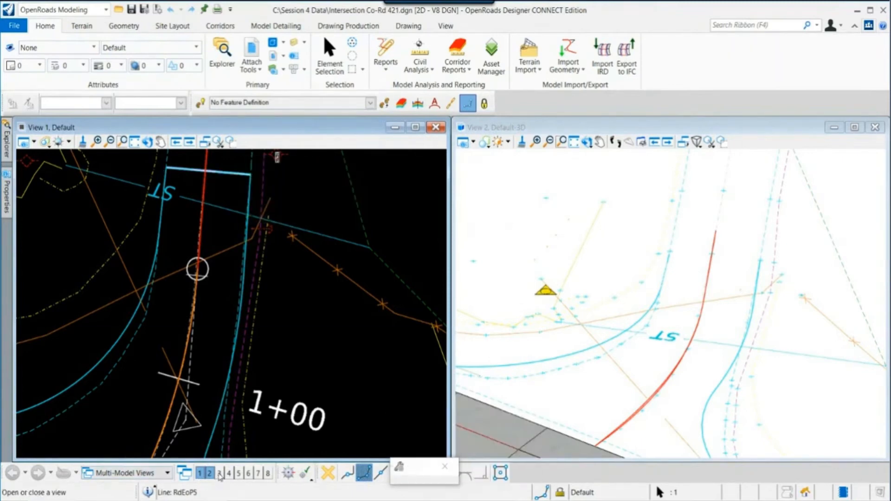
click(219, 473)
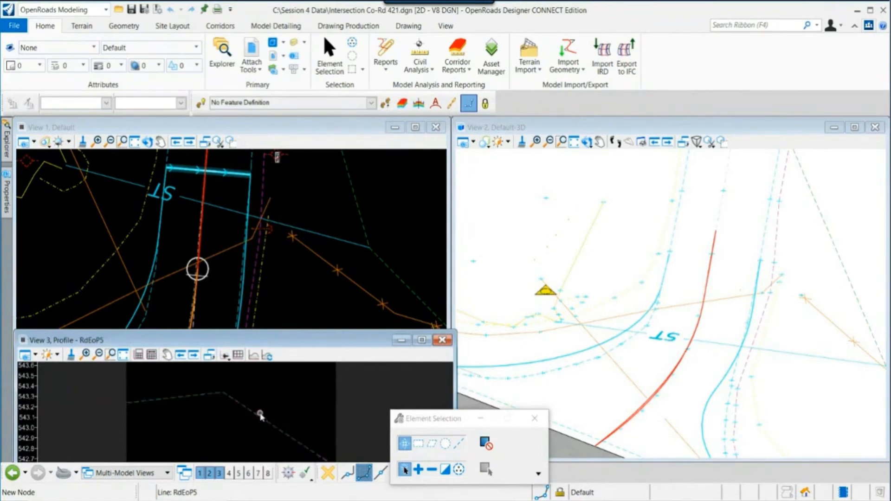
- Set the active feature definition to Linear > Pavement > Road_EdgeOfPavement
click(201, 103)
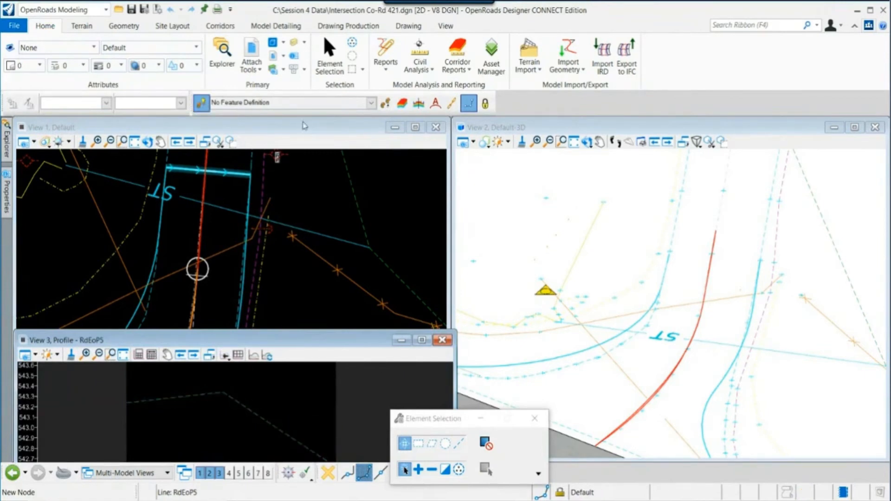
click(371, 103)
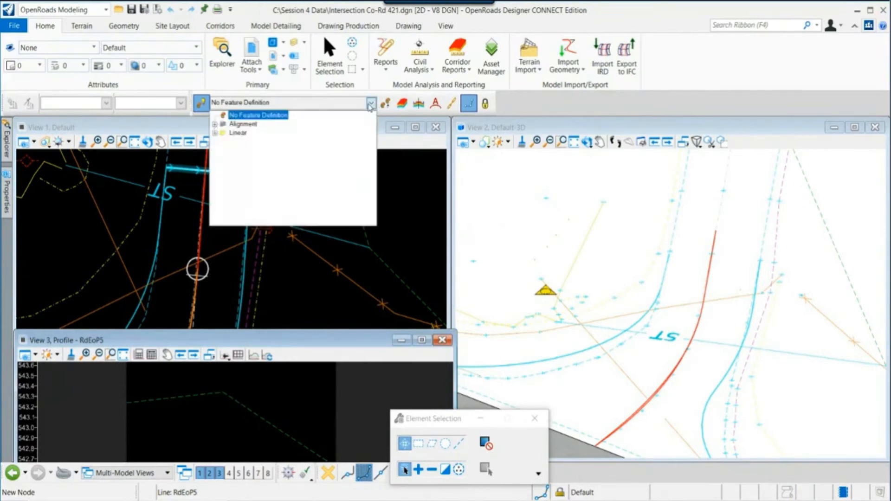
click(215, 133)
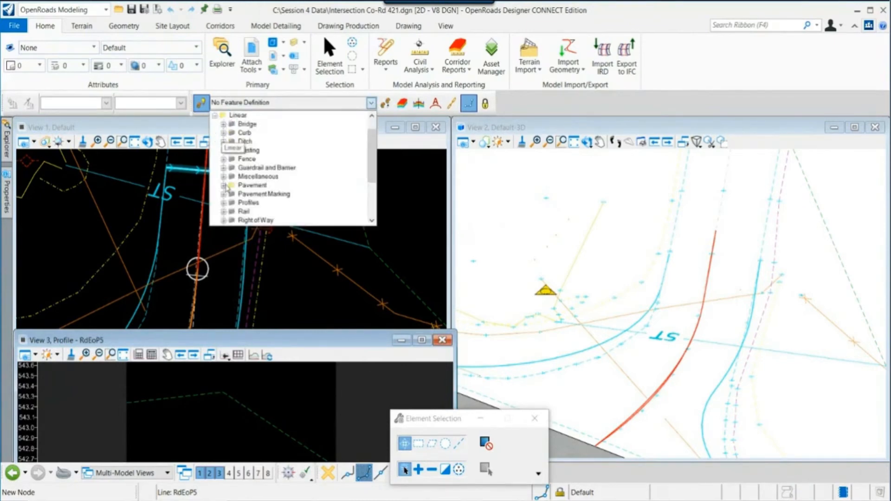
click(224, 185)
click(246, 194)
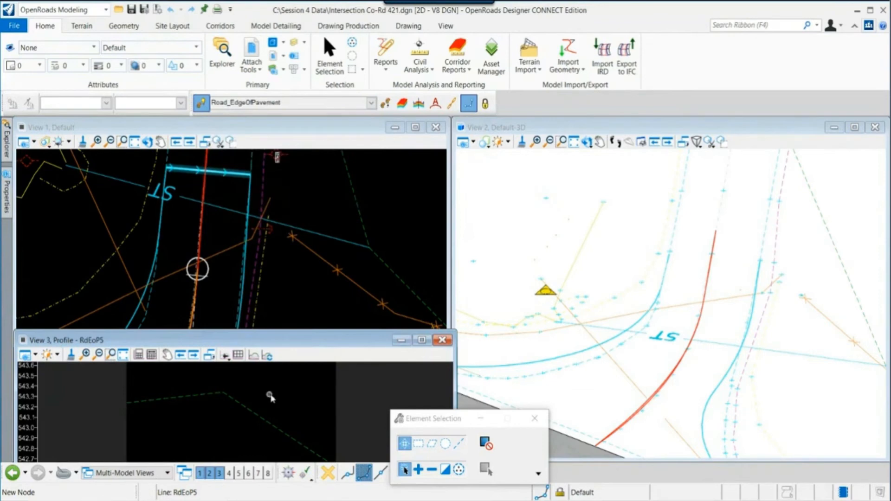
click(340, 180)
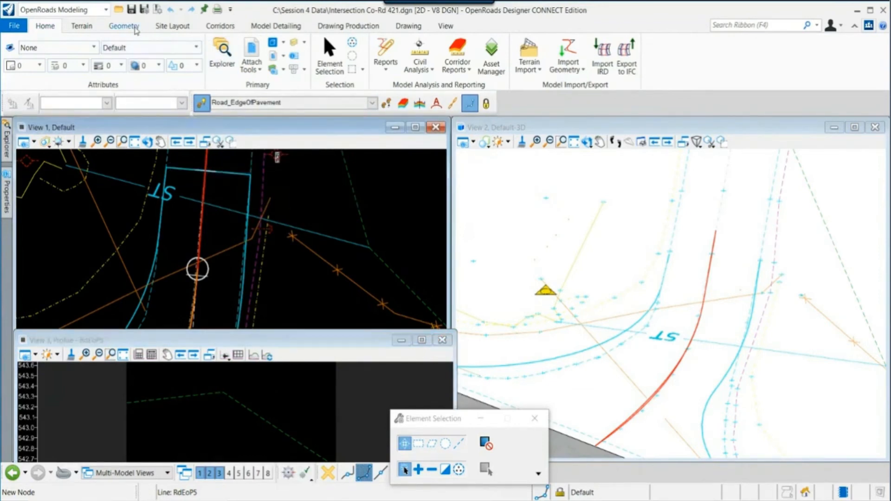
- Create a Profile Intersection Point on the north-end edge line where the western curb return crosses it
click(124, 26)
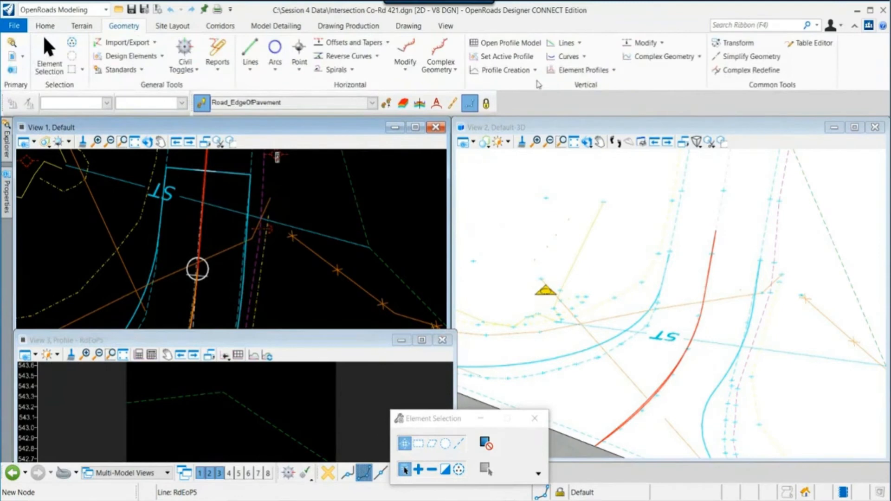
click(510, 70)
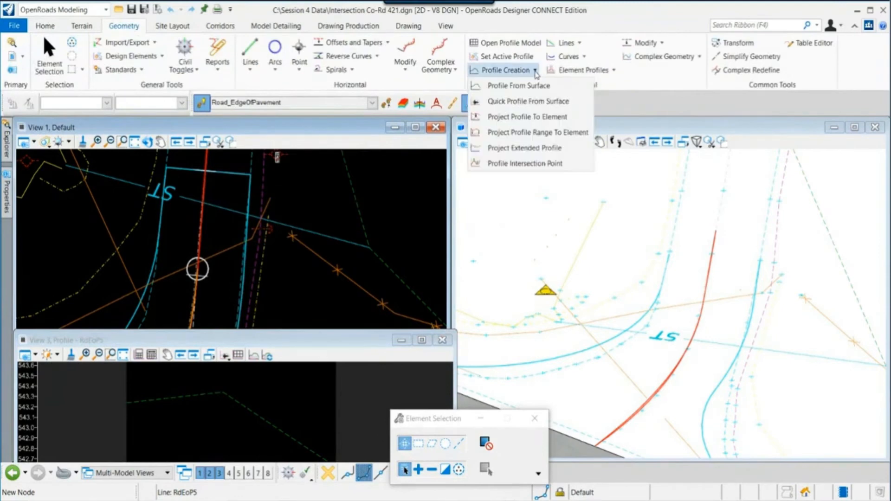
click(520, 164)
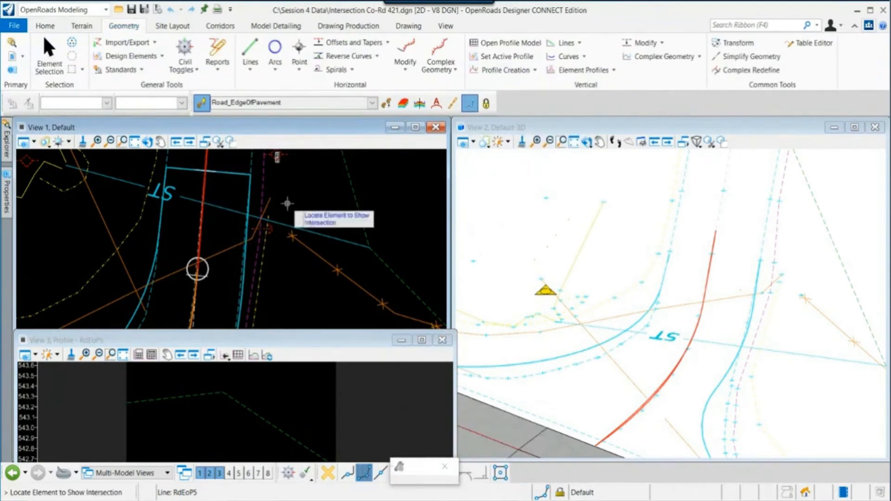
click(227, 172)
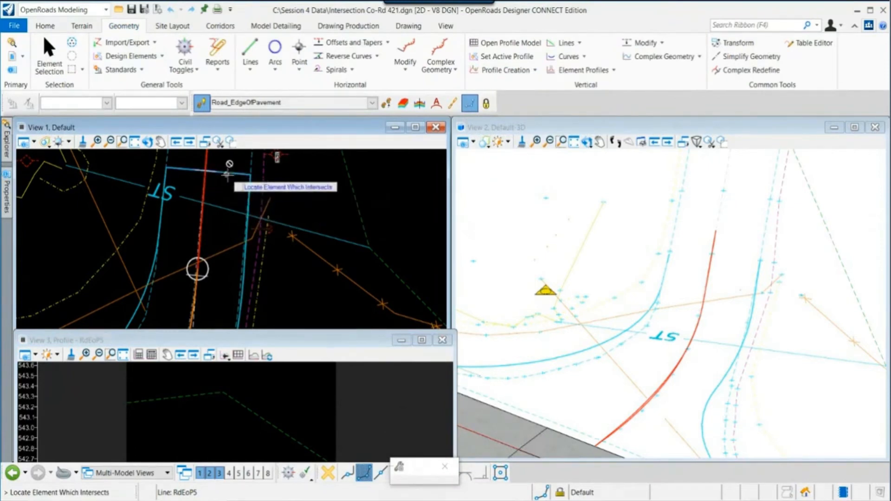
click(165, 175)
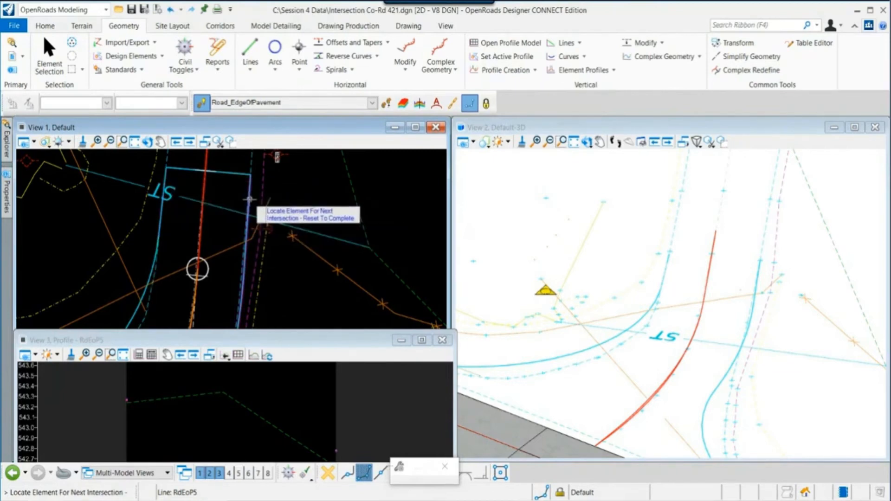
right_click(266, 392)
right_click(267, 392)
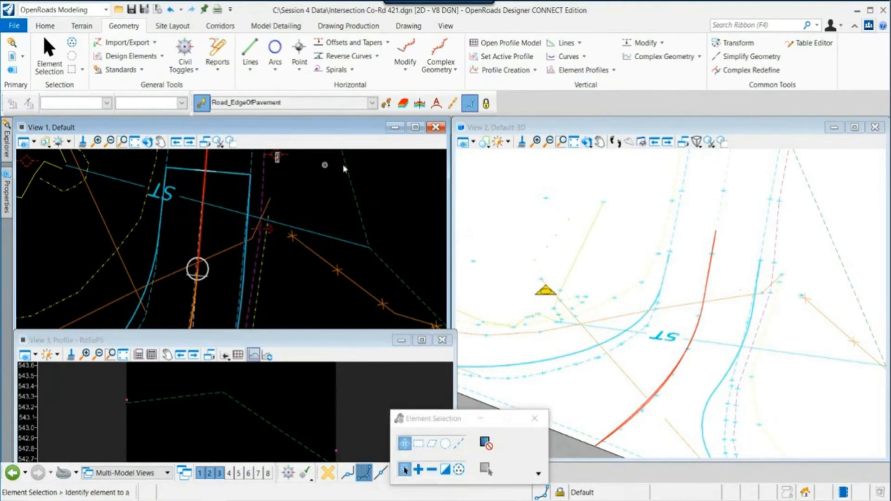
- Draw two profile line segments in view 3 from the intersection point, about 9.6 and 11.4 long
click(566, 42)
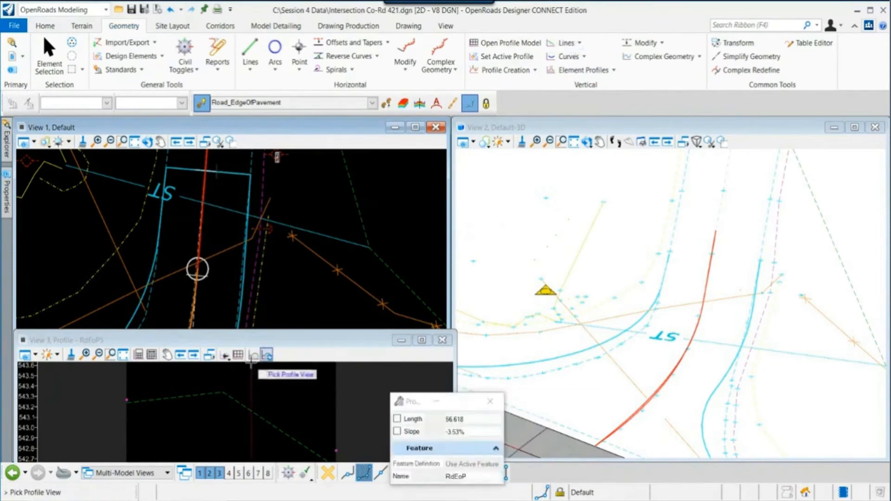
click(140, 408)
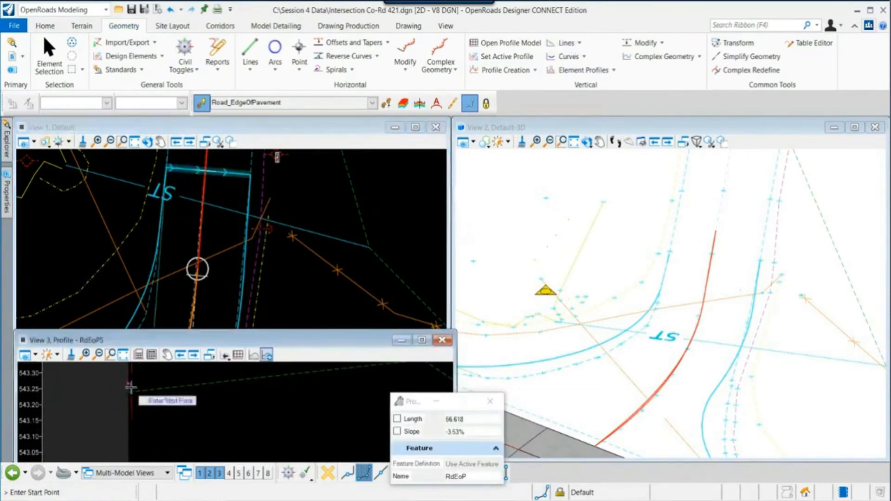
click(131, 388)
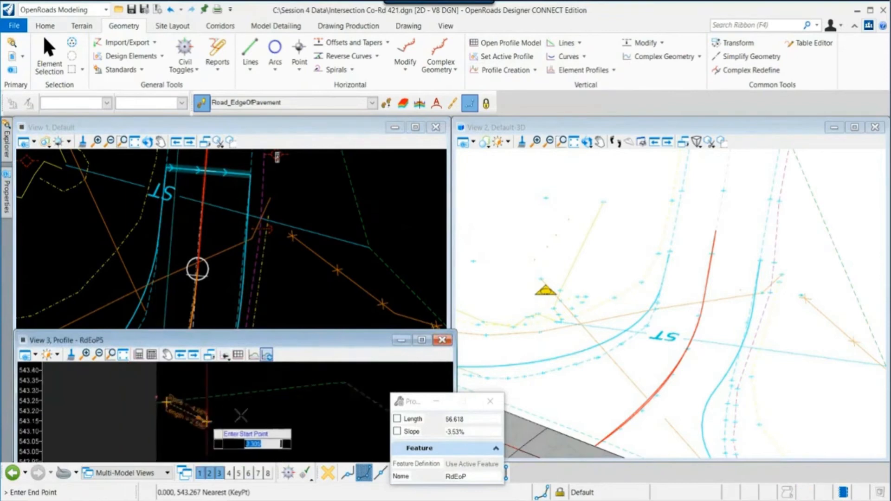
click(309, 397)
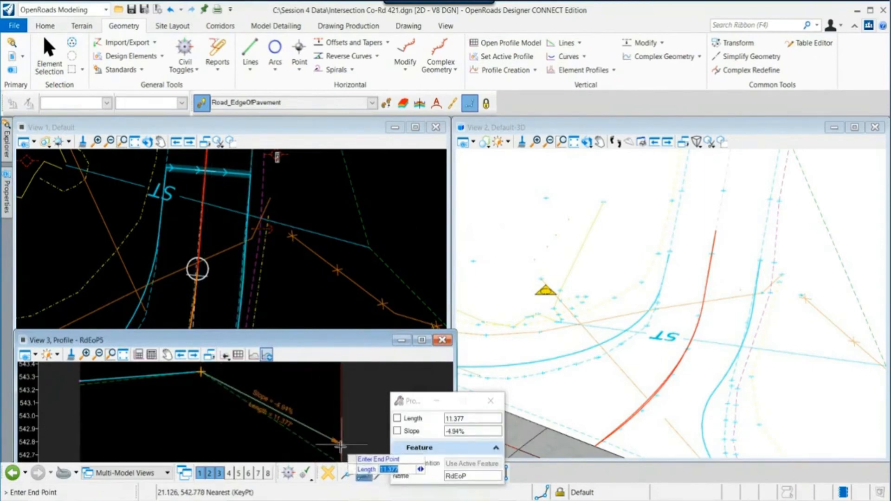
click(350, 441)
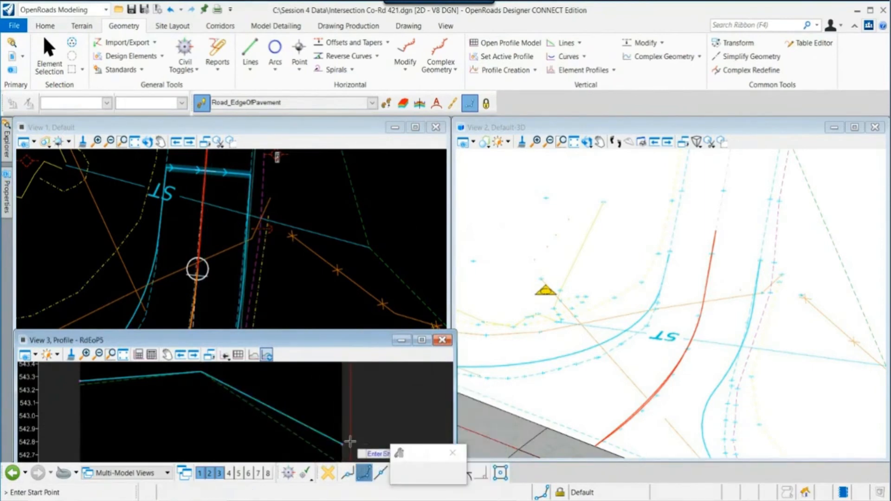
key(Escape)
scroll(325, 429, down, 1)
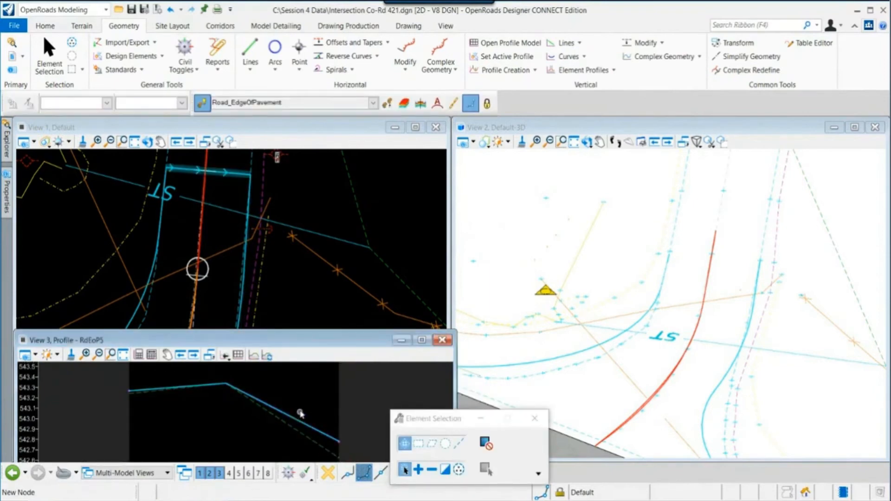
- Join the two profile segments into one complex profile with Complex by Elements
click(650, 56)
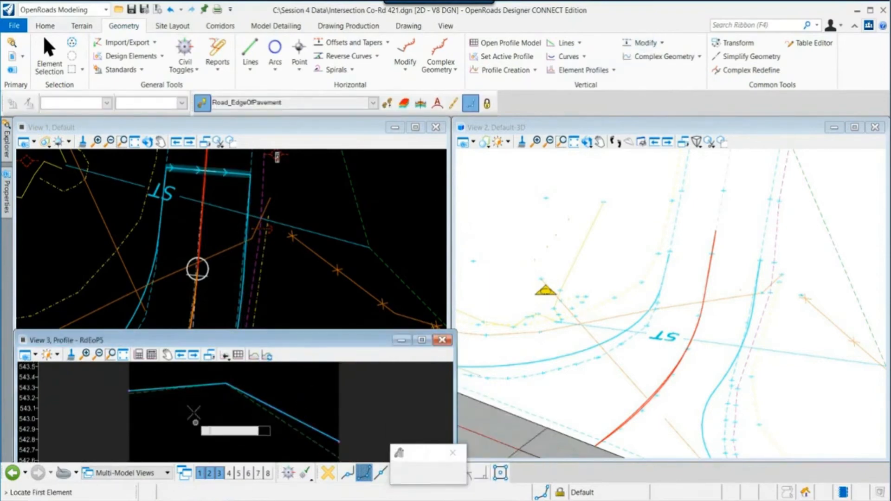
click(149, 387)
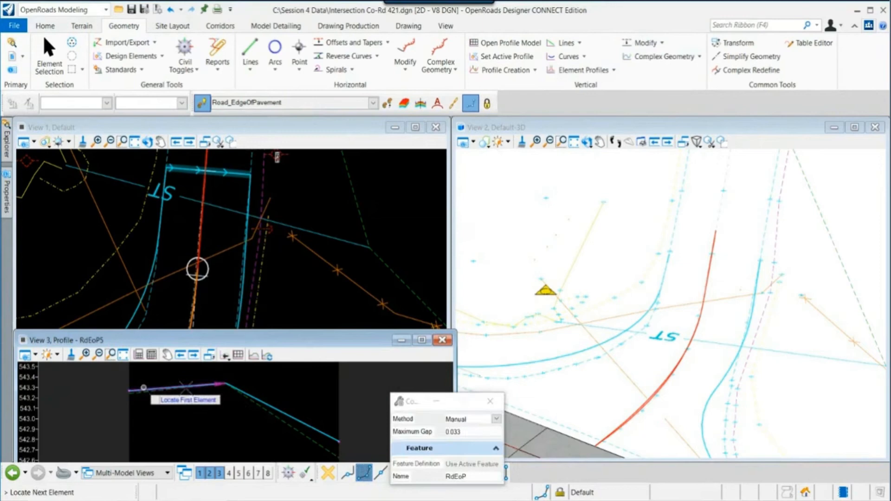
click(257, 399)
right_click(294, 398)
right_click(312, 398)
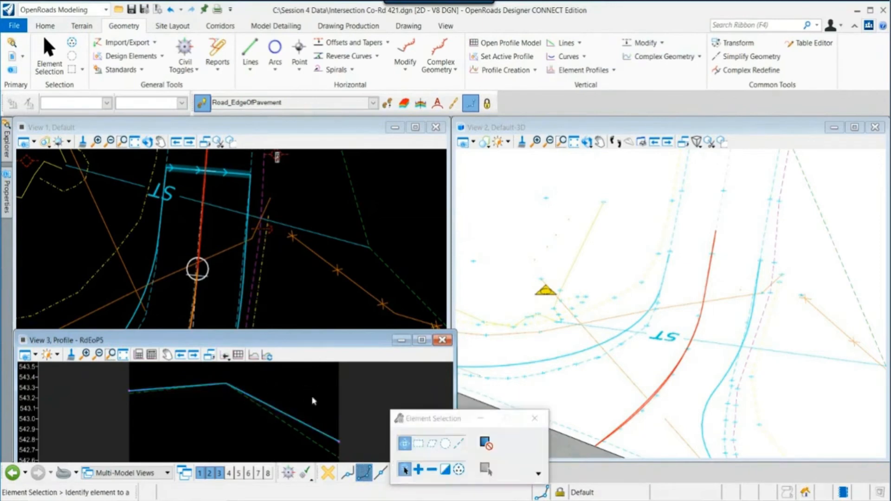
- Set the new complex profile as the active profile
click(305, 424)
mouse_move(306, 428)
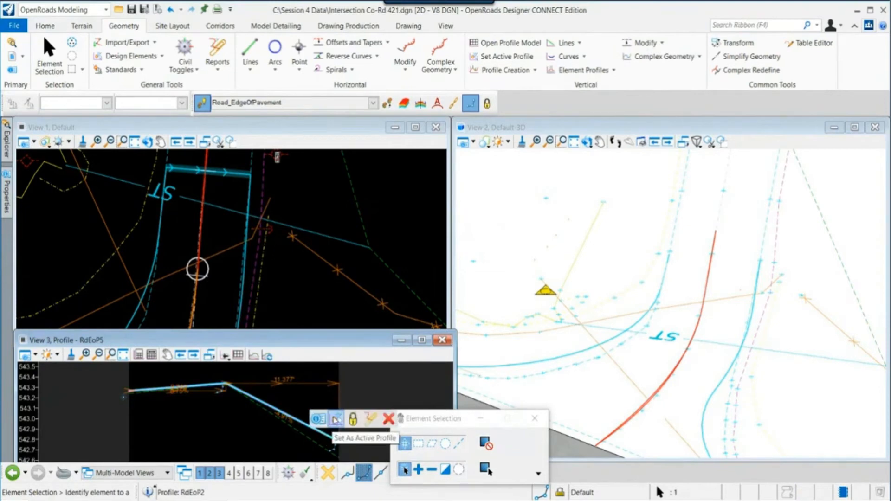
click(336, 419)
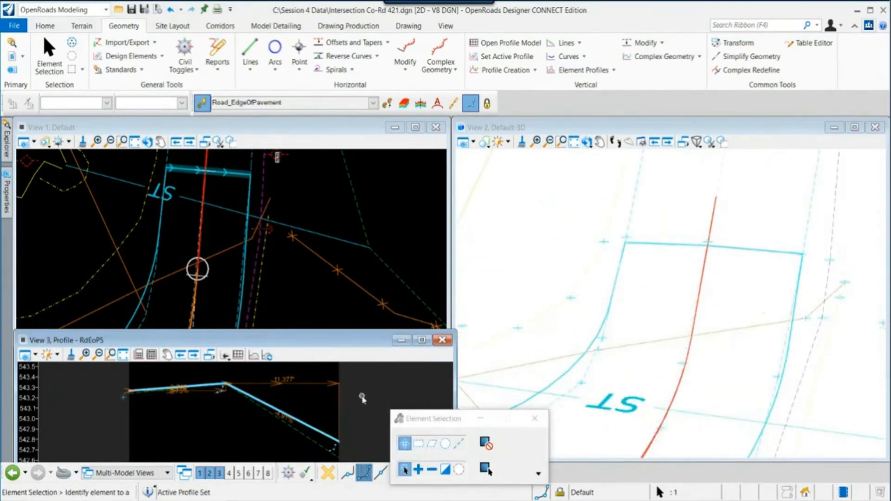
- Open the profile of the edge-of-pavement line along the mainline at the south end of Co-Rd 421 in view 3
scroll(357, 397, down, 2)
scroll(251, 278, down, 3)
middle_drag(252, 279, 313, 211)
scroll(244, 251, up, 2)
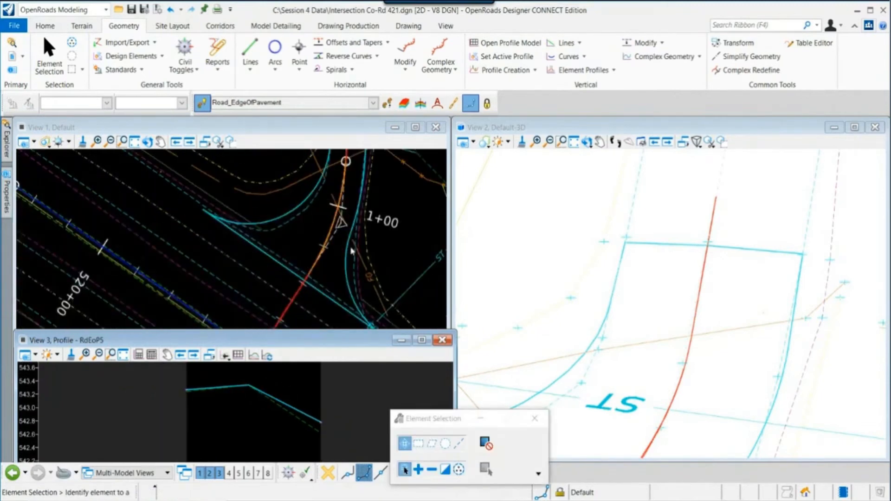
click(325, 297)
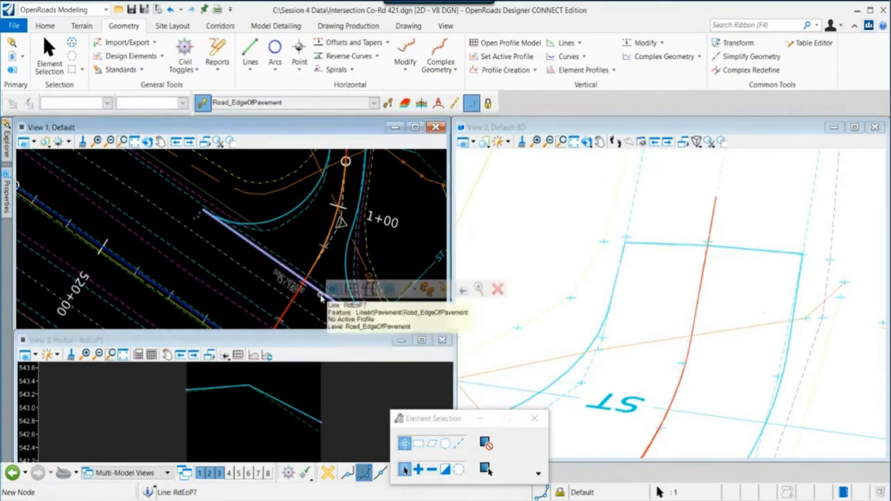
click(356, 290)
click(312, 386)
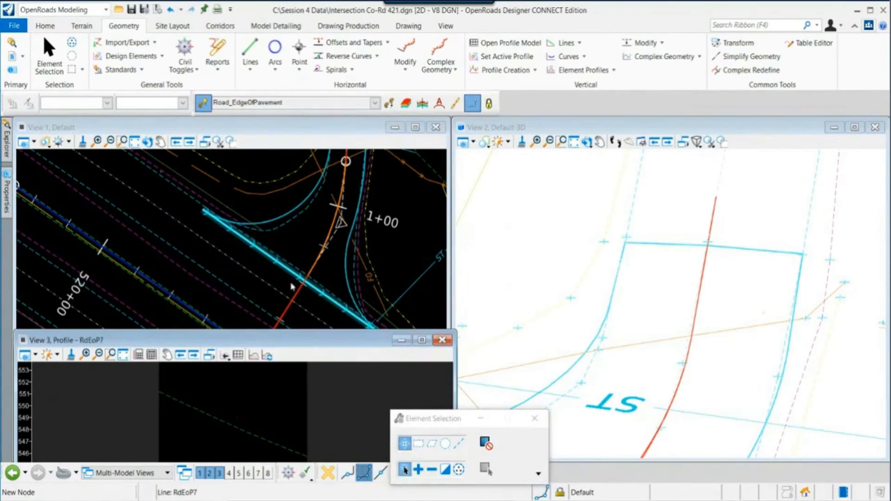
middle_drag(292, 287, 238, 261)
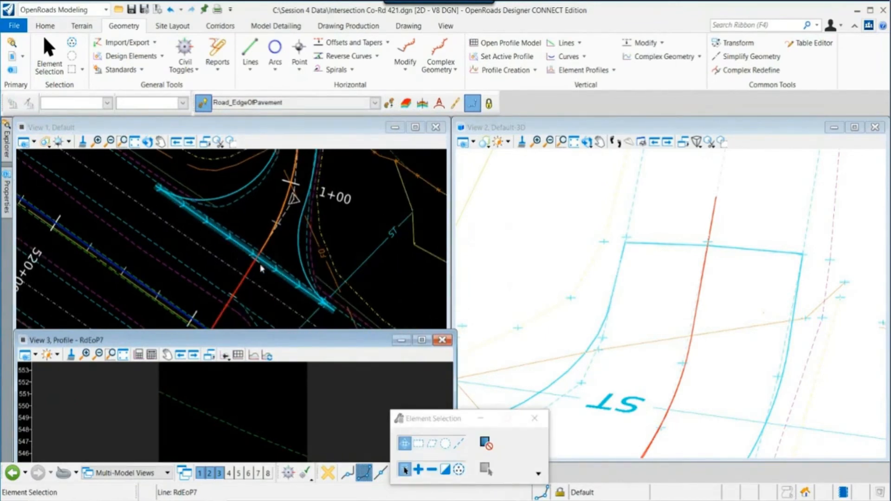
click(253, 355)
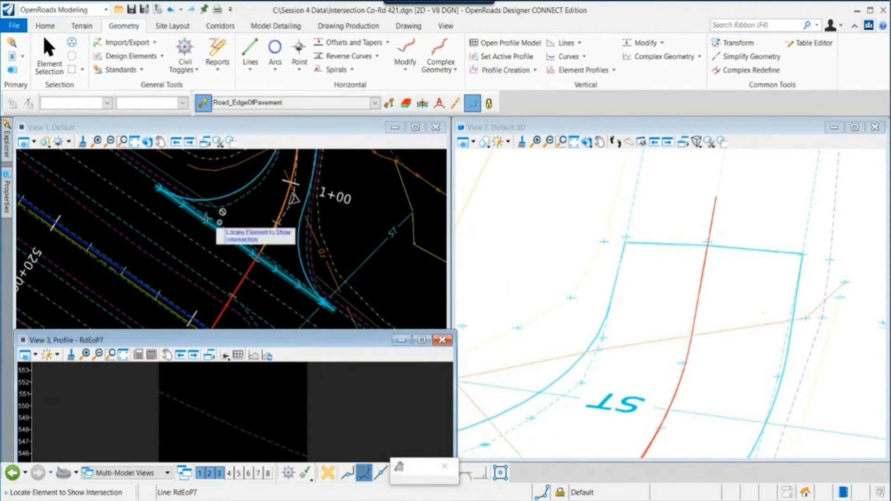
scroll(206, 199, up, 2)
click(207, 200)
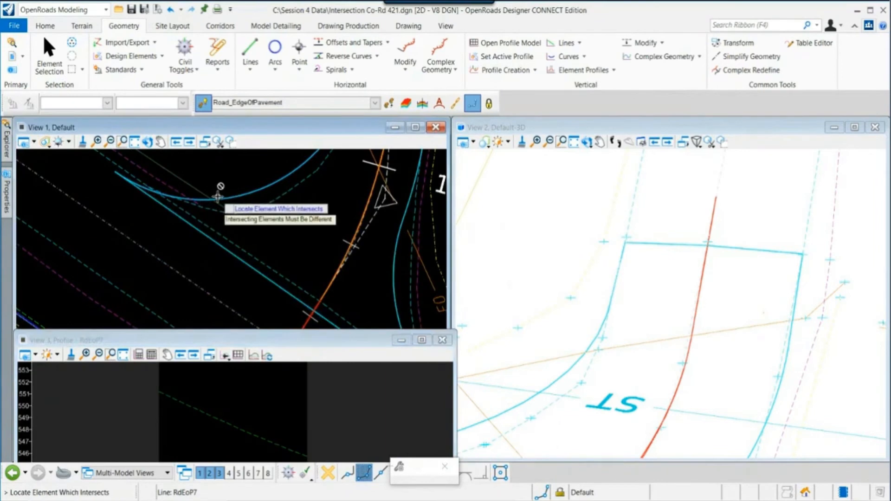
key(Escape)
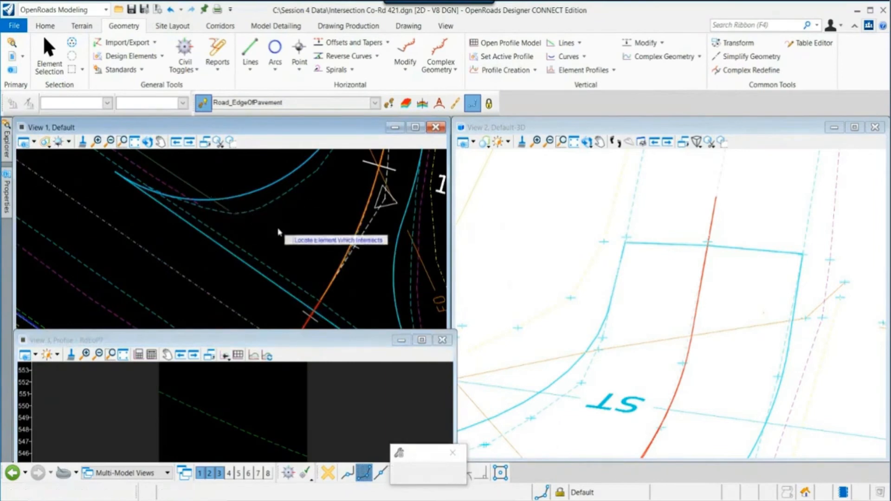
- Show the intersections of both curb returns with the edge-of-pavement line in the profile in view 3
click(497, 71)
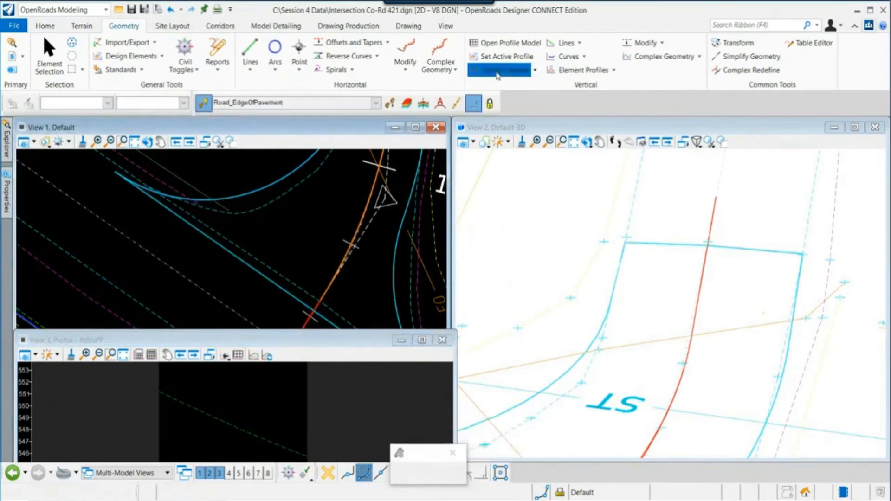
click(247, 264)
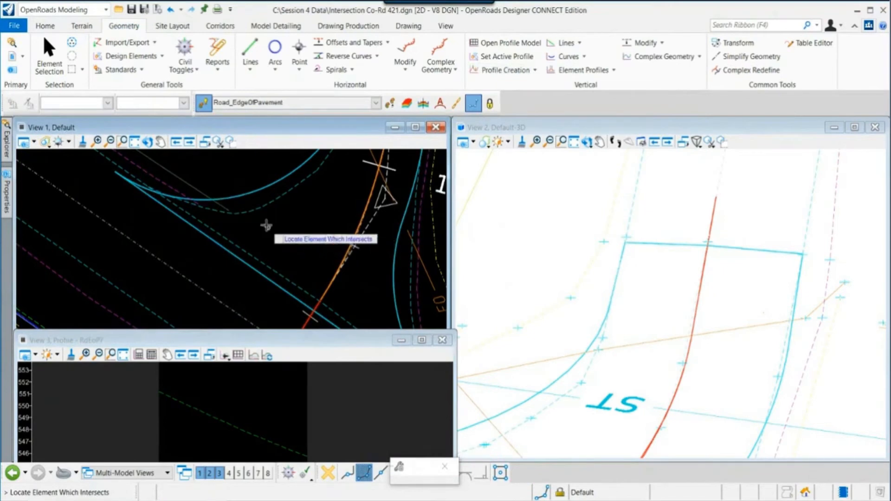
click(252, 195)
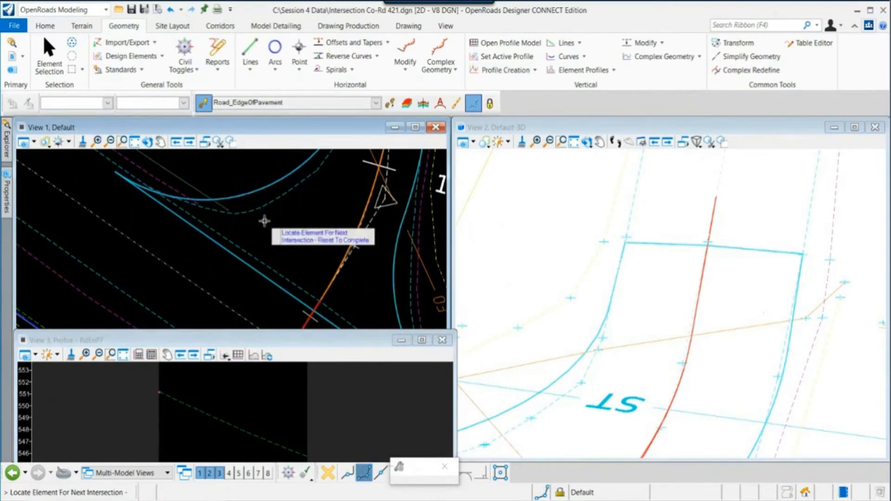
click(308, 302)
middle_drag(381, 312, 255, 233)
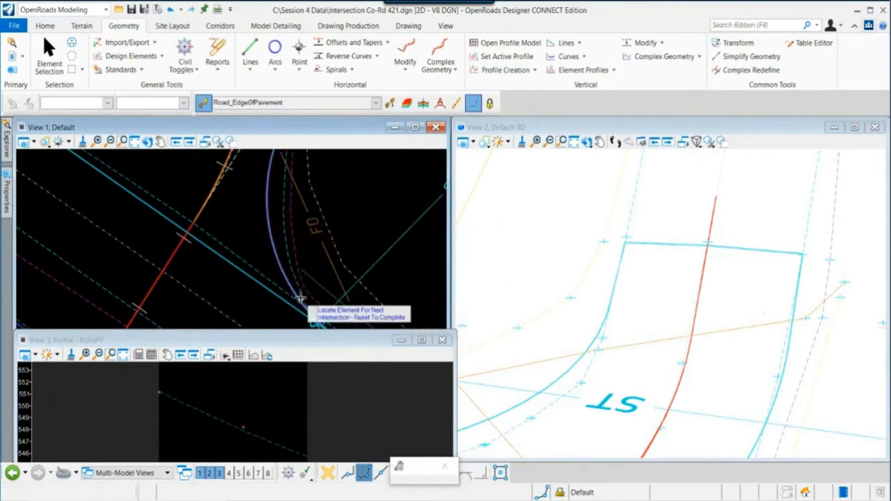
right_click(274, 404)
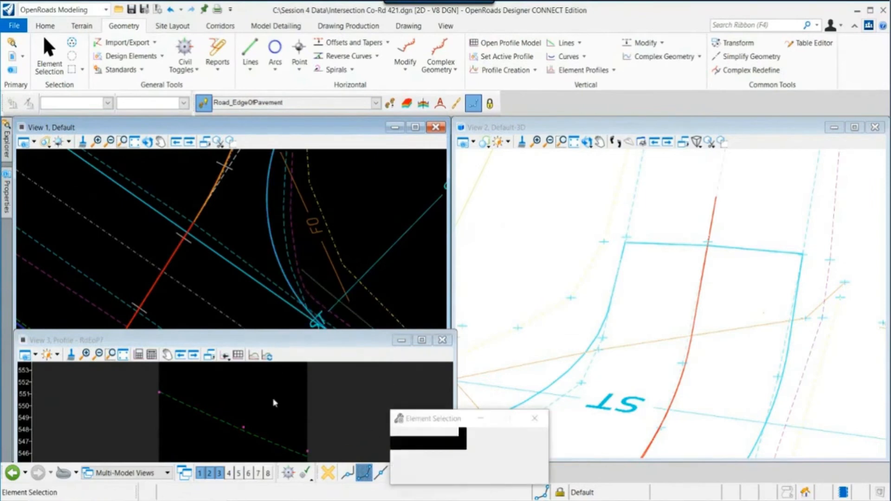
- Draw profile lines in view 3 between the intersection points, the first segment about 74.6 long
click(565, 43)
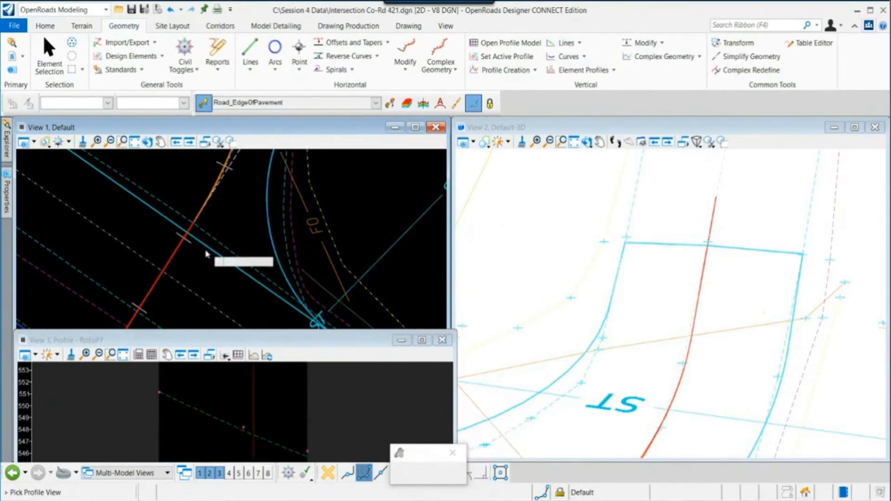
scroll(151, 392, up, 8)
click(153, 378)
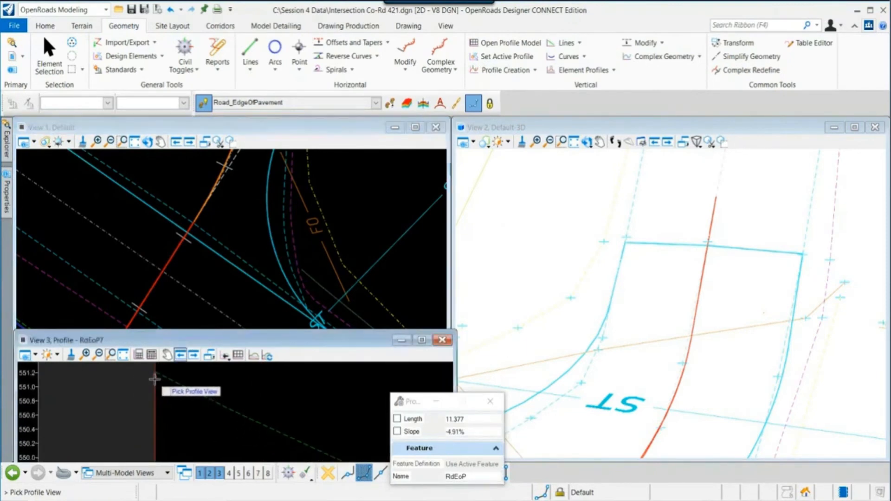
scroll(195, 410, down, 3)
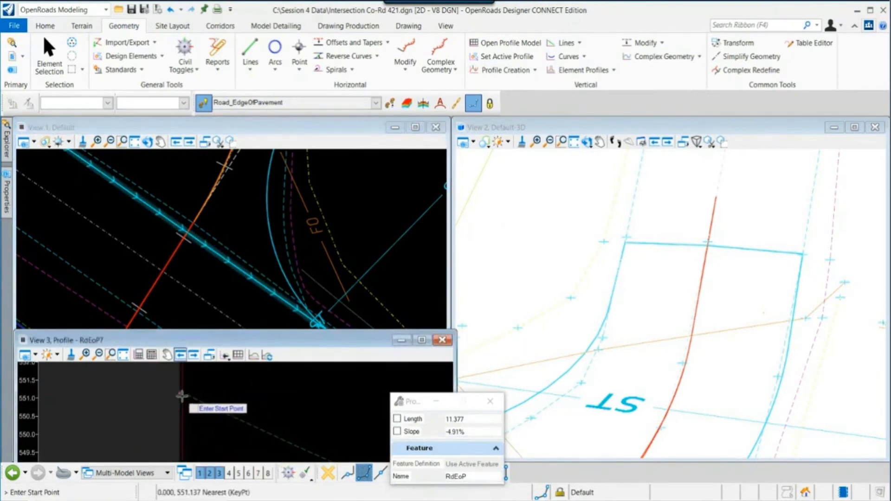
click(301, 442)
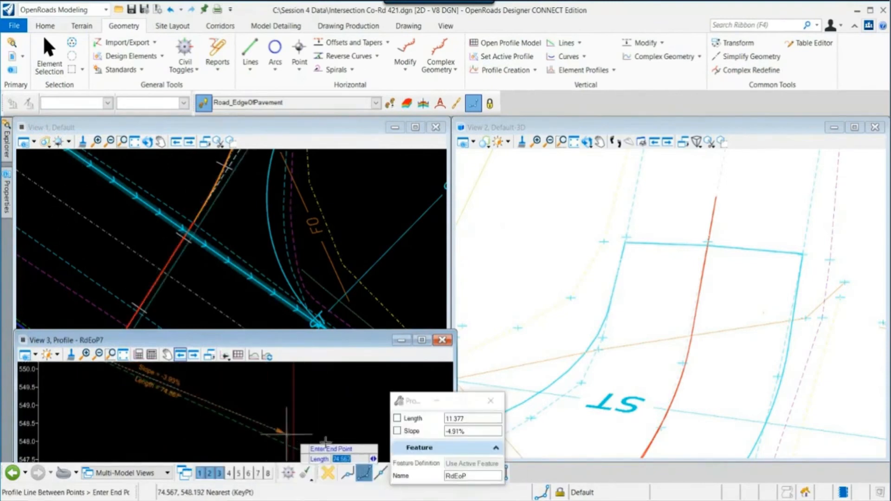
click(286, 433)
click(294, 432)
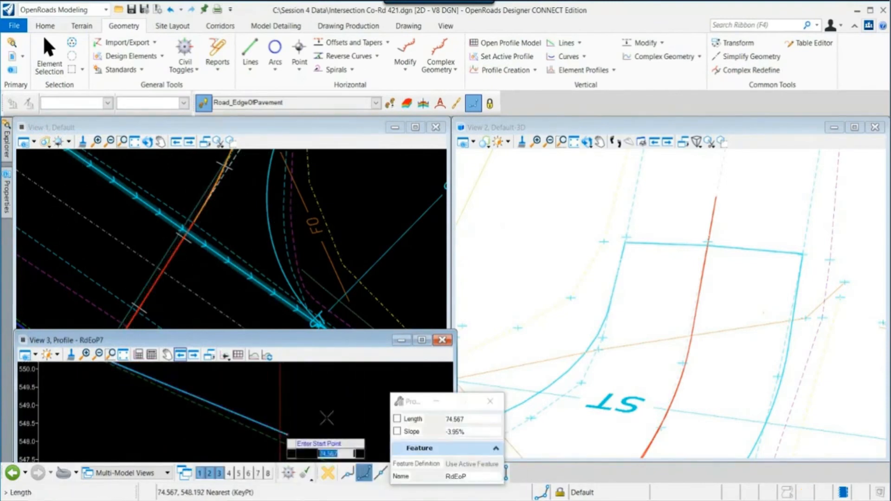
scroll(326, 418, down, 2)
middle_drag(328, 421, 205, 391)
scroll(210, 392, up, 5)
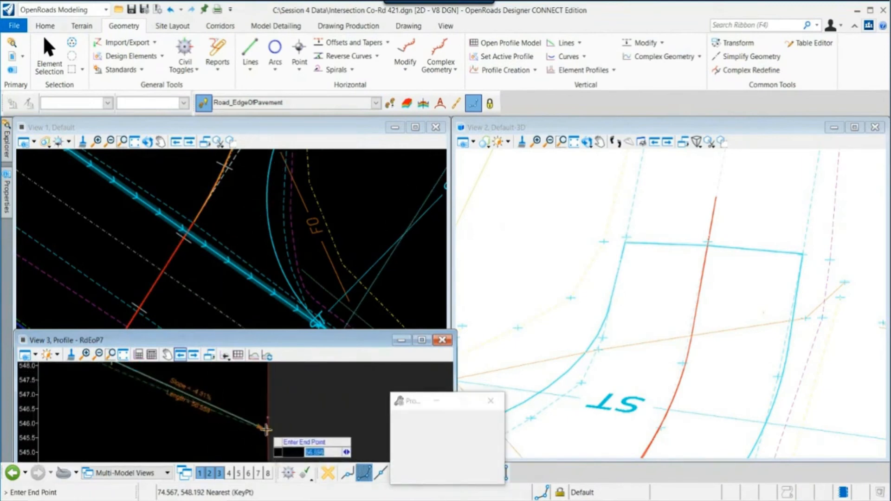
click(267, 402)
right_click(299, 411)
scroll(302, 416, down, 9)
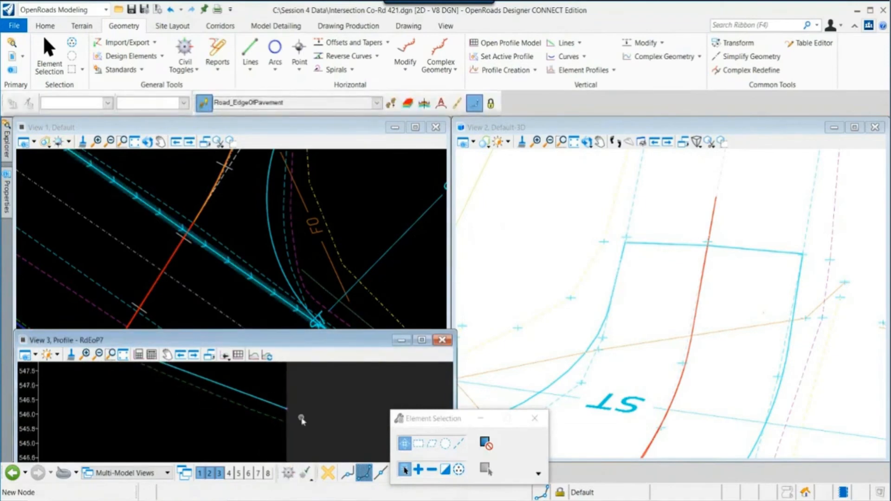
- Join the new profile segments into one complex profile with Profile Complex By Elements
middle_drag(240, 387, 258, 394)
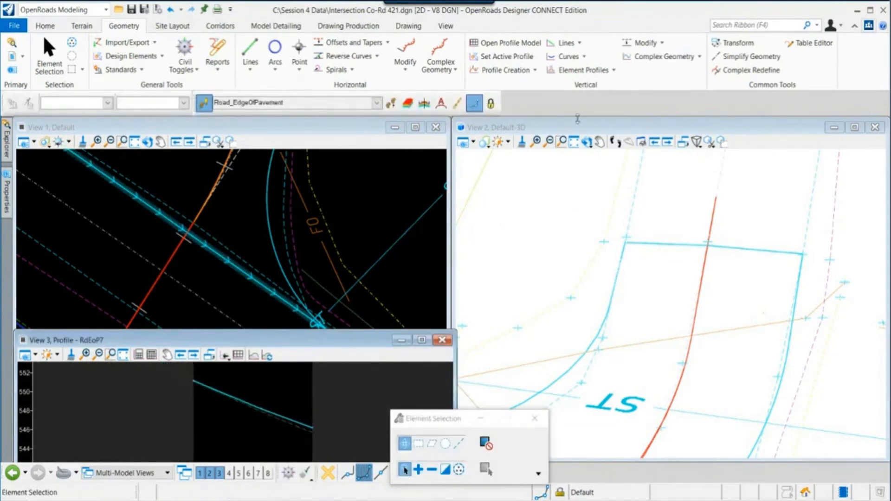
click(660, 58)
scroll(232, 390, up, 3)
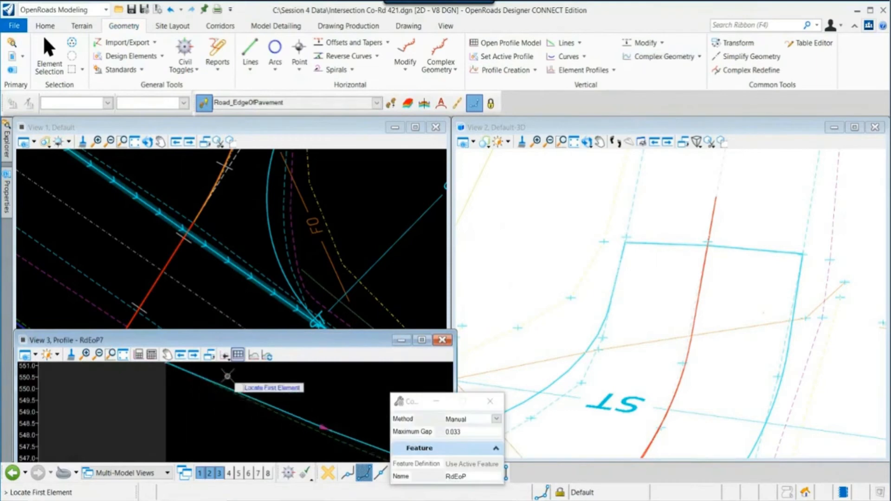
click(295, 409)
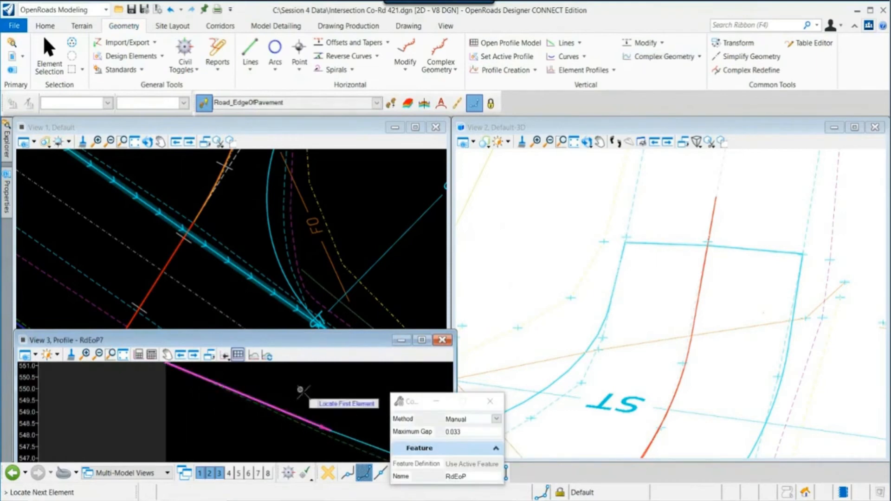
right_click(334, 405)
key(Escape)
- Set the new complex profile as the active profile of the edge-of-pavement line
click(348, 437)
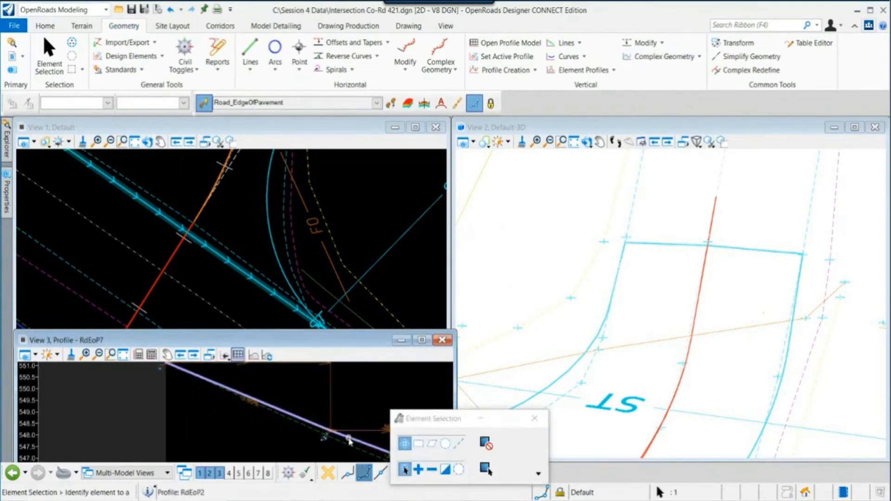
mouse_move(355, 441)
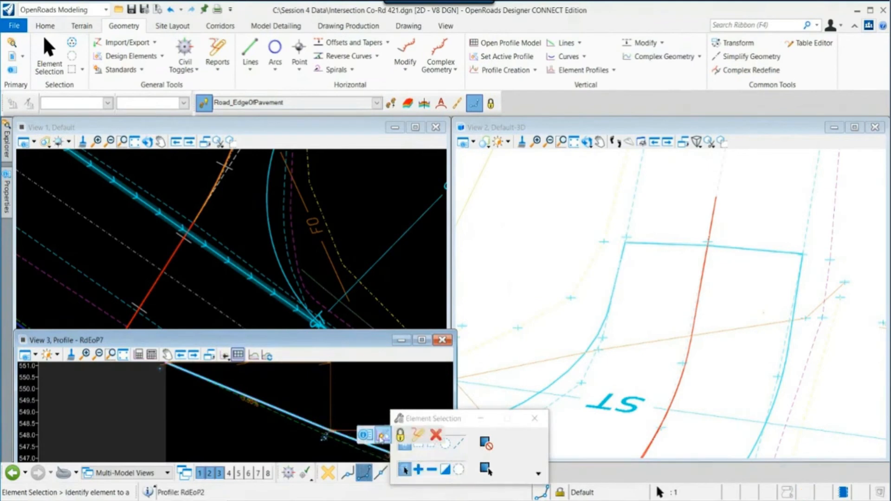
click(383, 436)
- Rotate and zoom the 3D view to inspect the corridor surface at the Co-Rd 421 intersection
scroll(580, 358, down, 4)
middle_drag(580, 358, 630, 260)
click(587, 142)
click(550, 288)
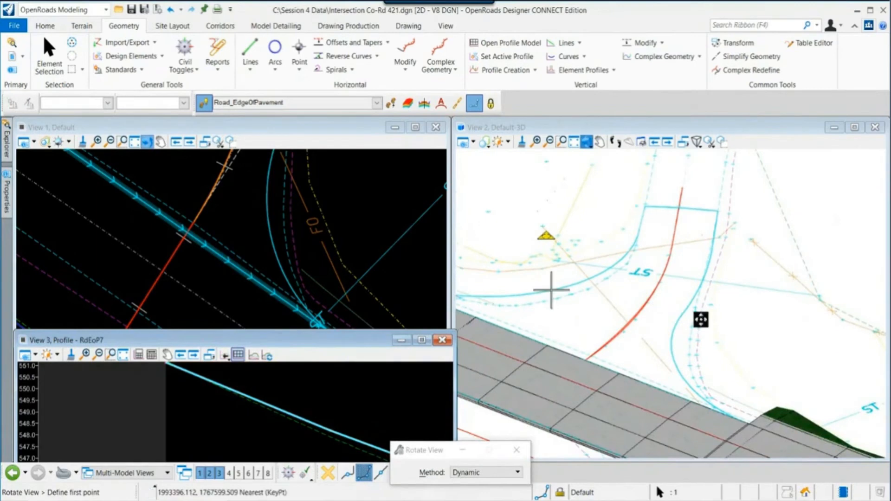
click(596, 314)
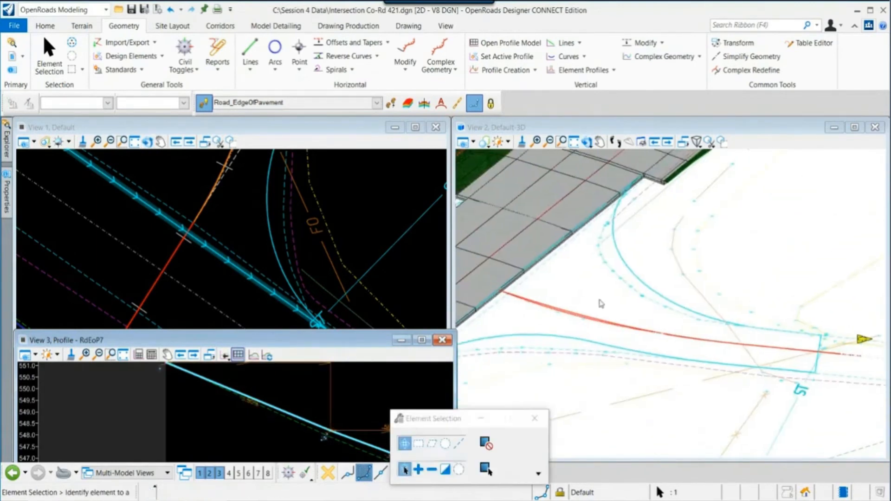
click(273, 384)
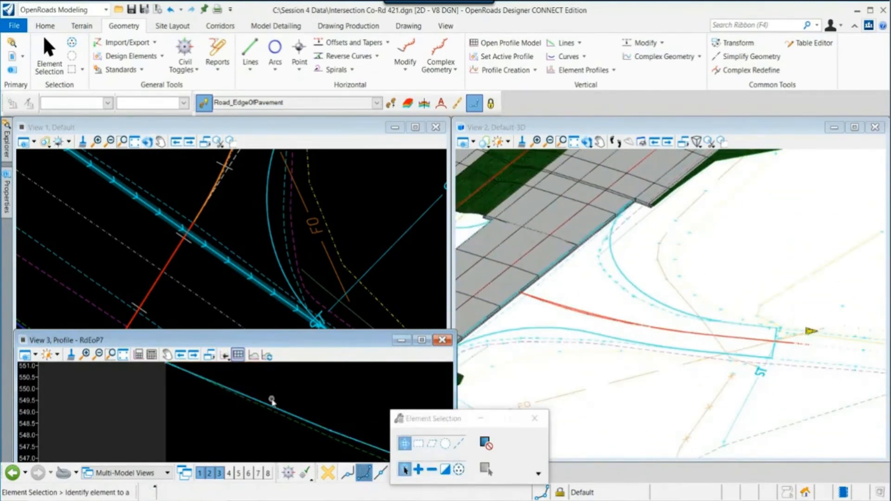
scroll(272, 400, down, 1)
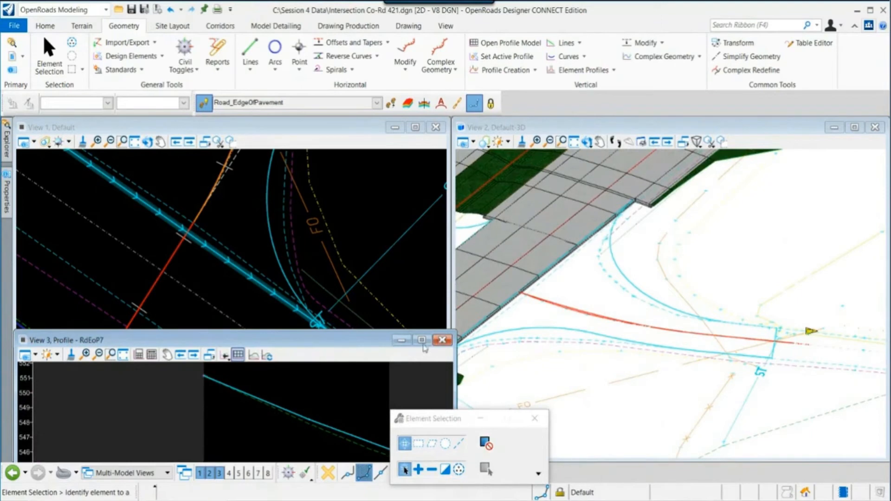
scroll(334, 302, down, 2)
click(340, 251)
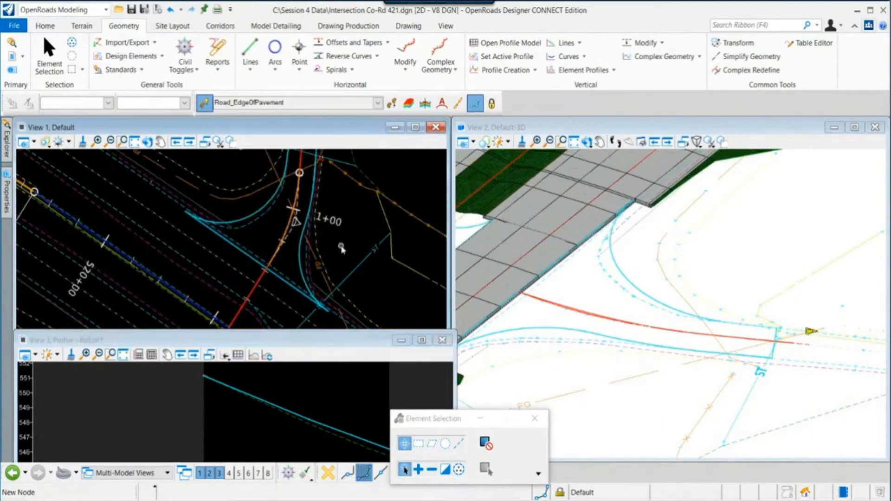
middle_drag(580, 331, 641, 371)
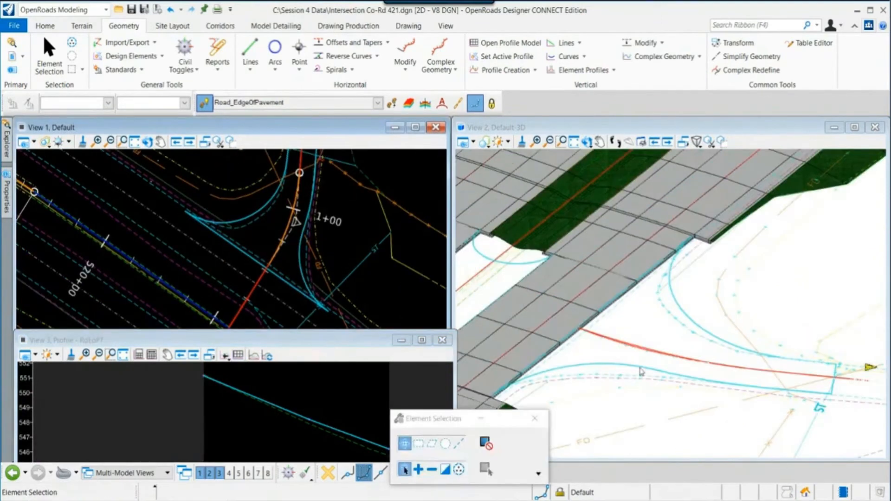
scroll(334, 278, down, 2)
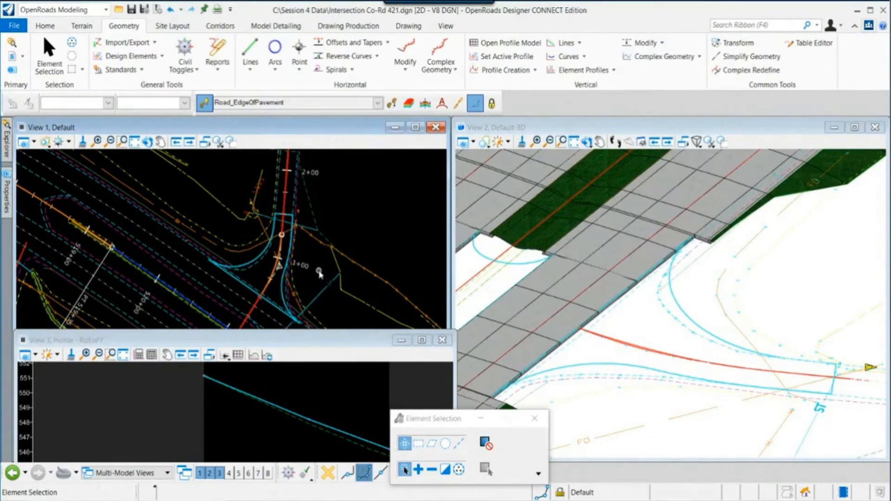
scroll(298, 281, up, 2)
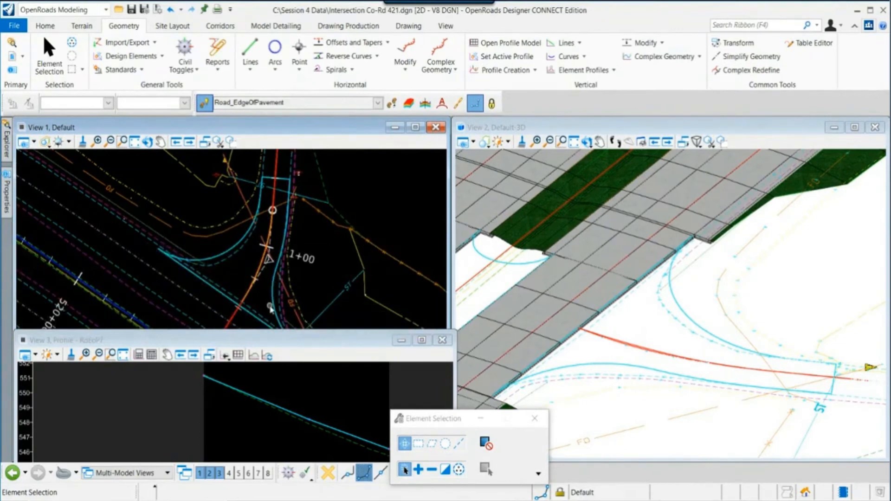
click(441, 46)
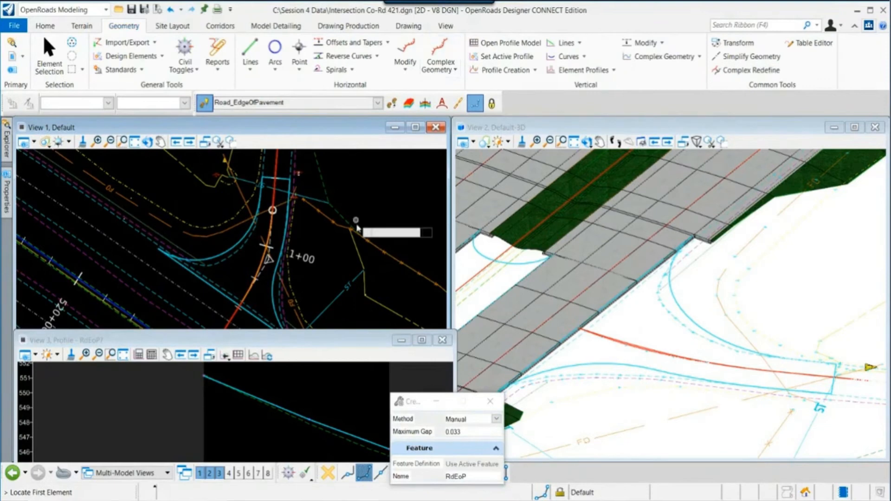
key(Escape)
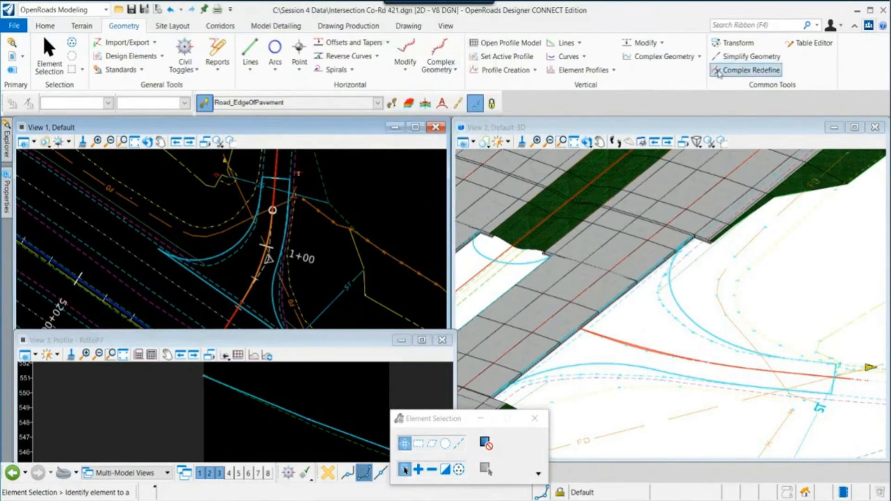
scroll(292, 287, down, 1)
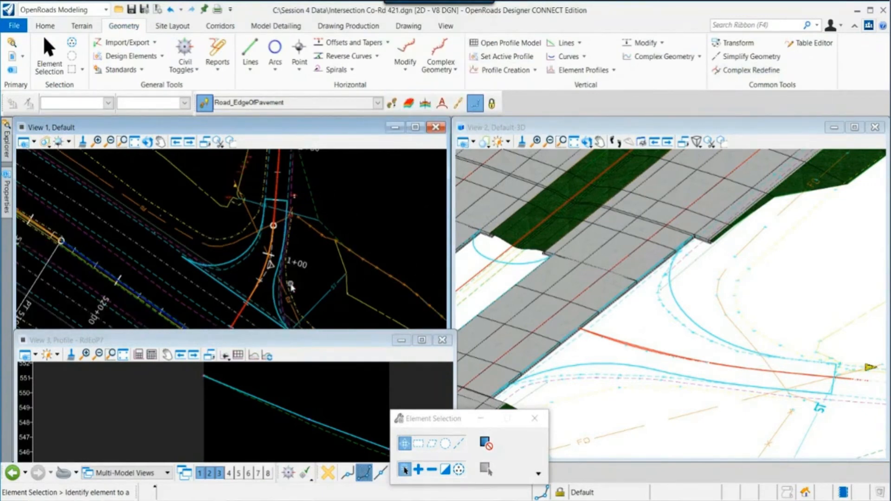
middle_drag(292, 286, 293, 279)
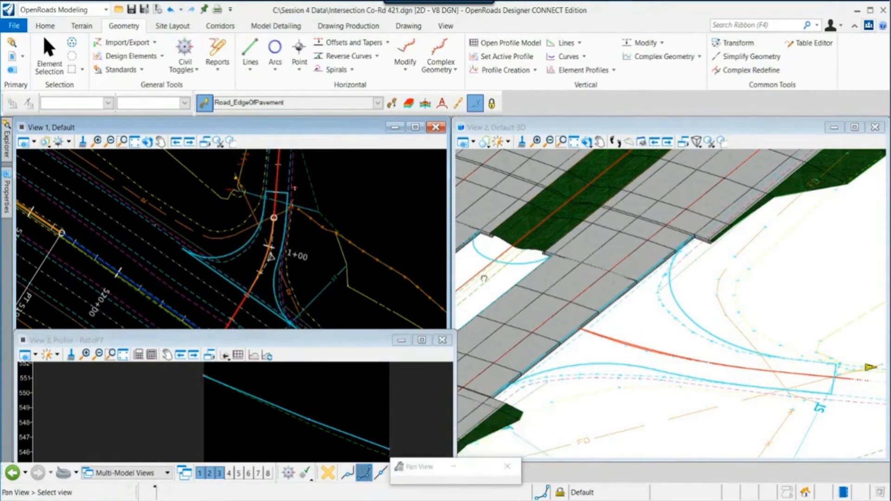
scroll(309, 281, up, 1)
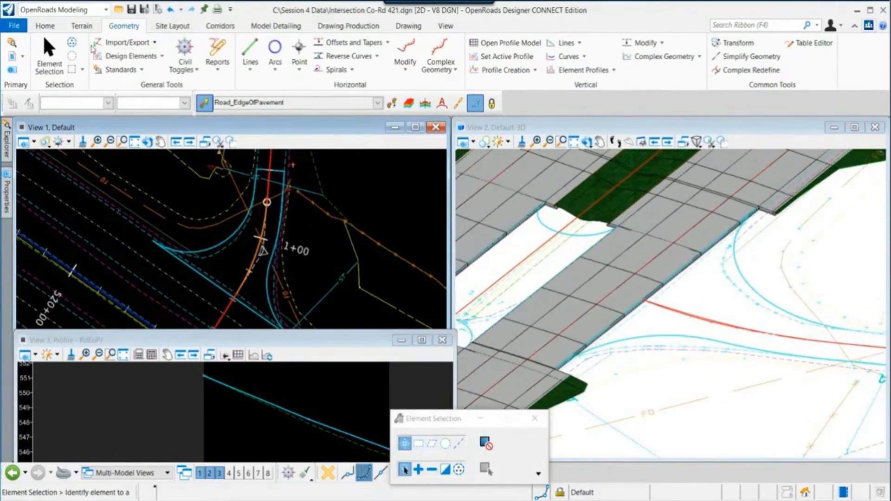
- Create a terrain model from the curb return and edge-of-pavement elements, using Boundary feature type and Max Triangle Length edge method
click(82, 27)
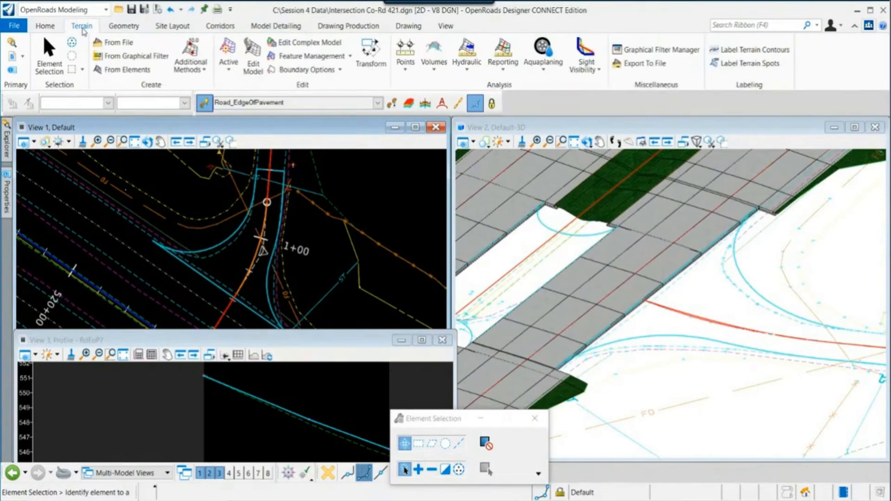
click(124, 71)
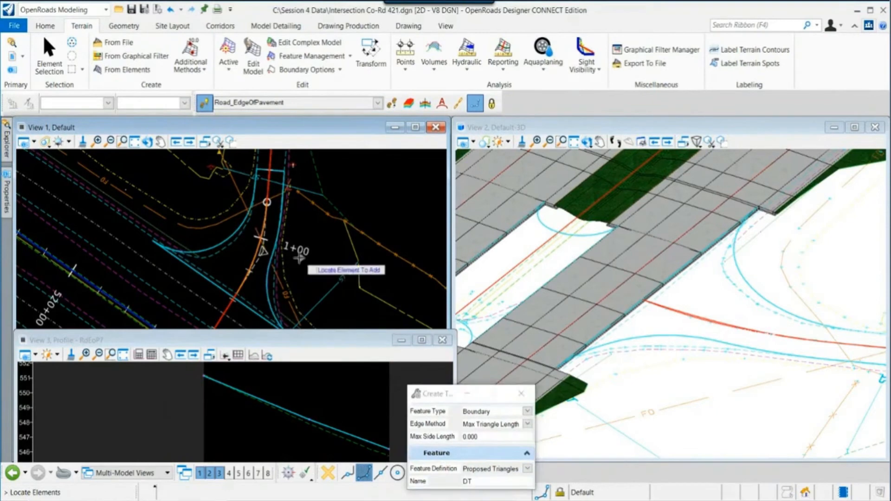
middle_drag(256, 247, 208, 242)
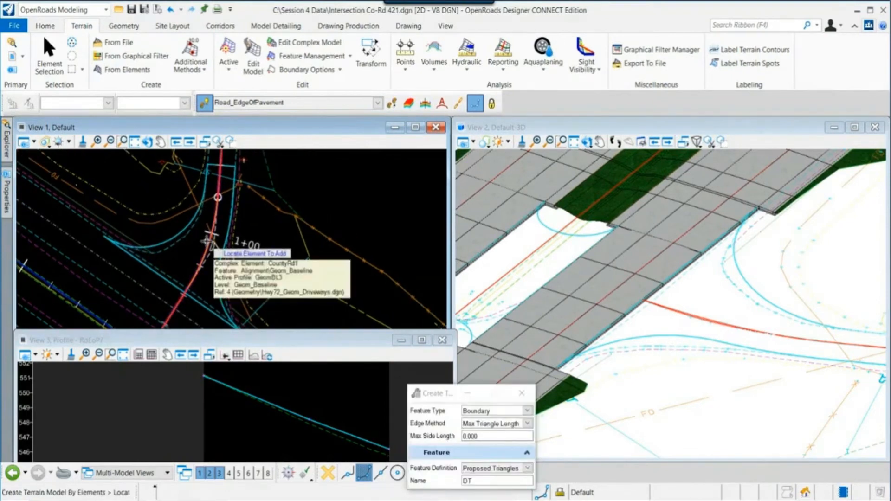
click(205, 181)
scroll(205, 179, up, 1)
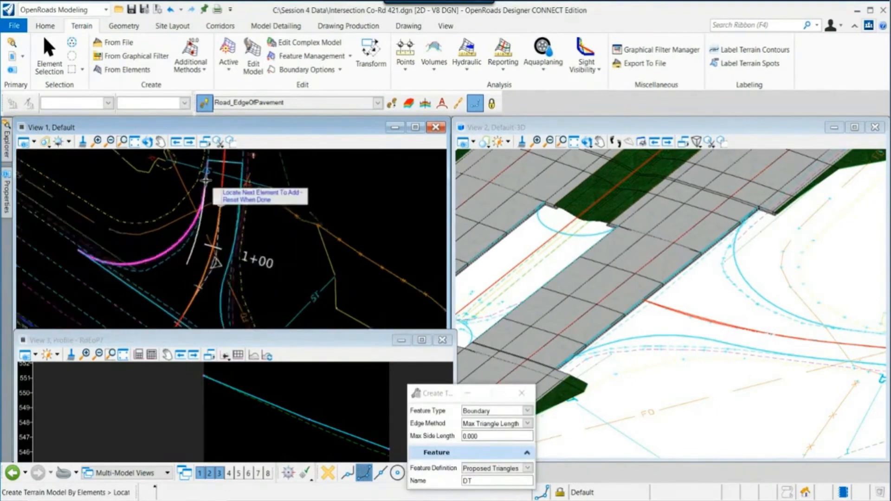
scroll(206, 181, up, 1)
click(246, 161)
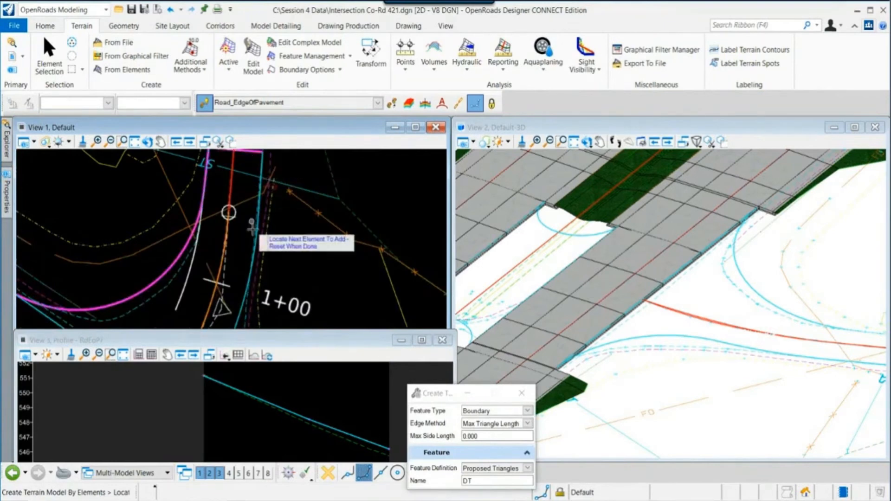
click(256, 234)
scroll(284, 233, down, 3)
middle_drag(283, 298, 284, 214)
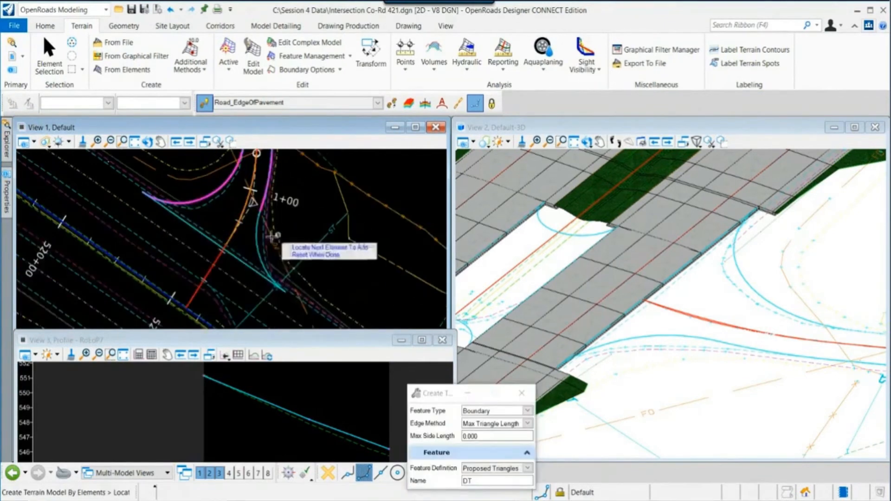
click(237, 267)
scroll(273, 250, down, 2)
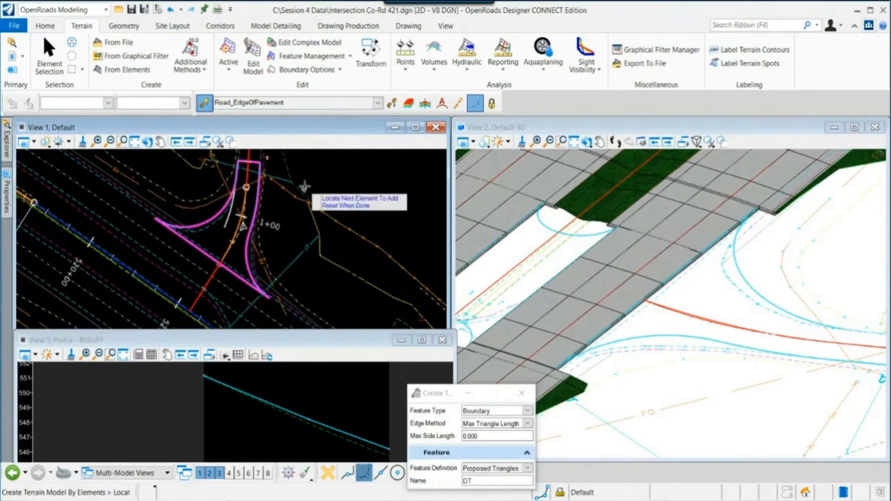
right_click(321, 177)
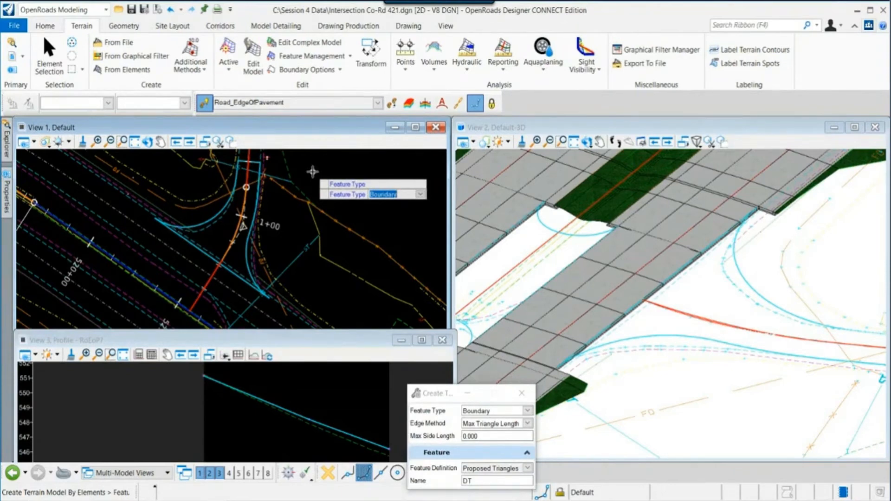
click(320, 173)
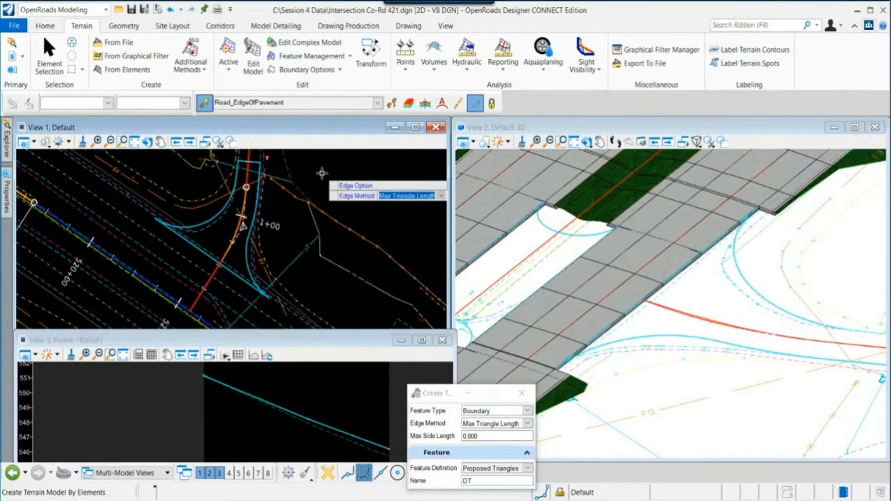
click(321, 174)
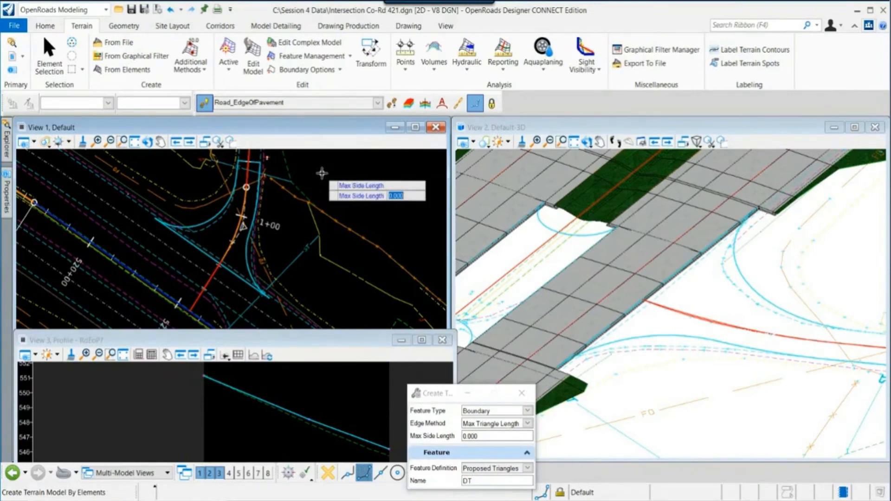
click(322, 173)
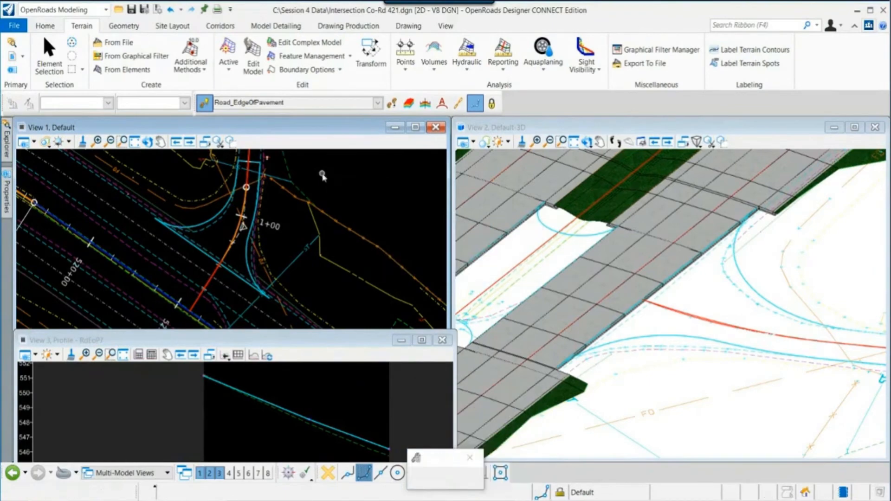
key(Escape)
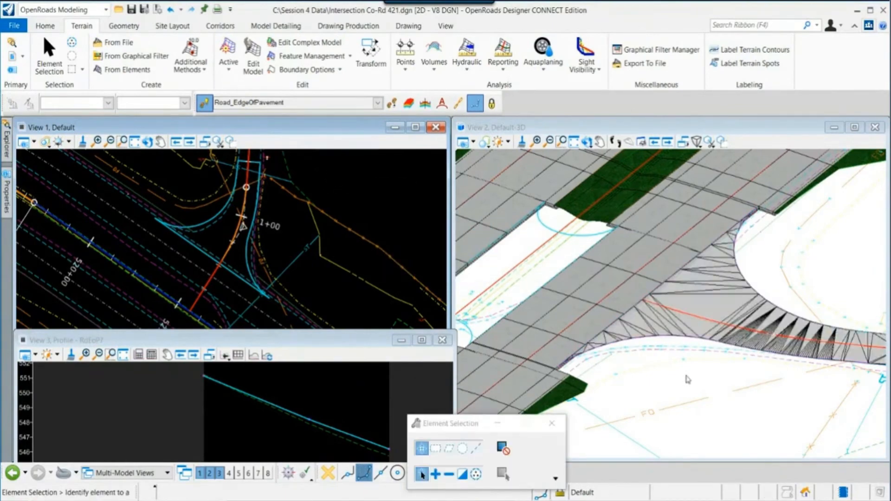
- Rotate and zoom the 3D view to examine the new terrain model triangles across the intersection
scroll(687, 377, down, 2)
middle_drag(756, 366, 706, 351)
click(586, 142)
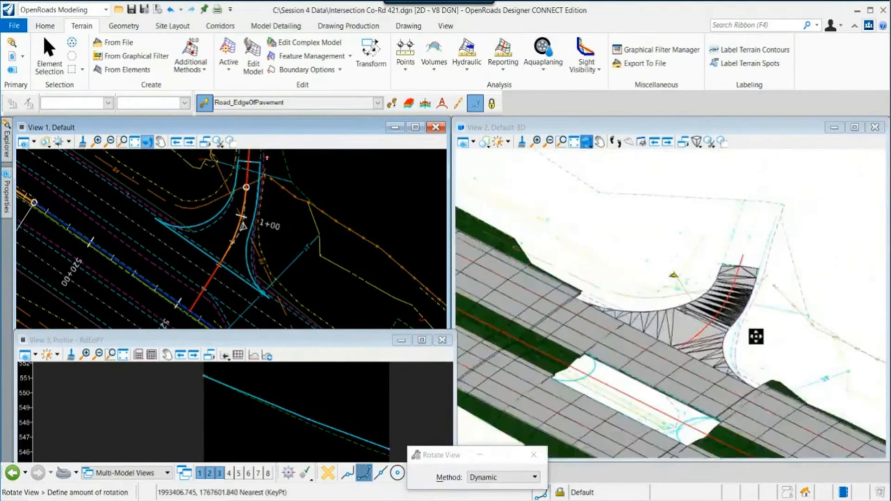
right_click(756, 336)
drag(429, 424, 718, 122)
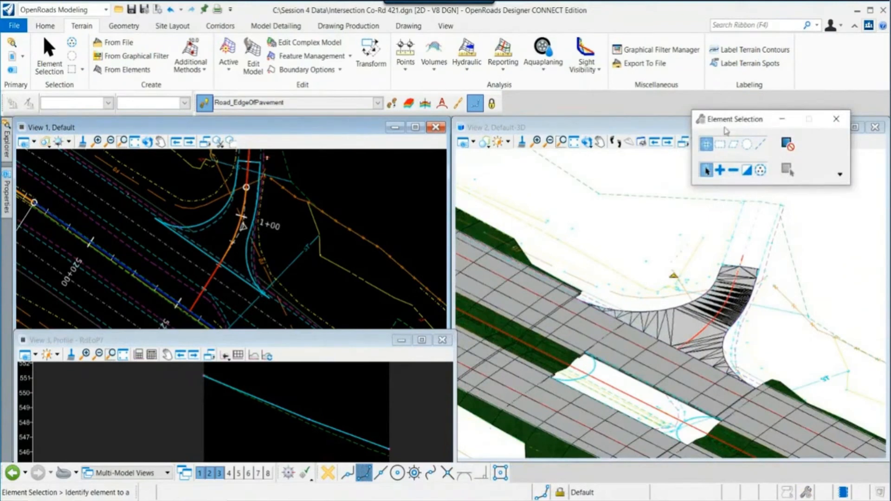
drag(726, 132, 681, 122)
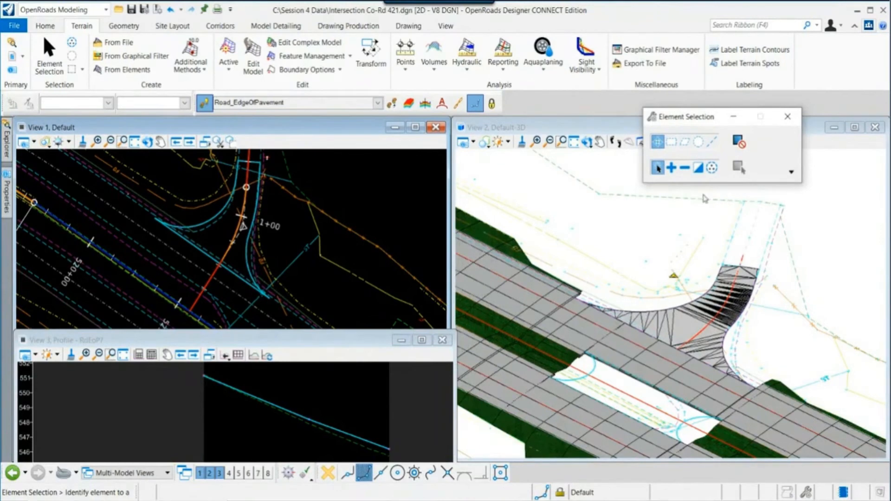
scroll(715, 348, up, 3)
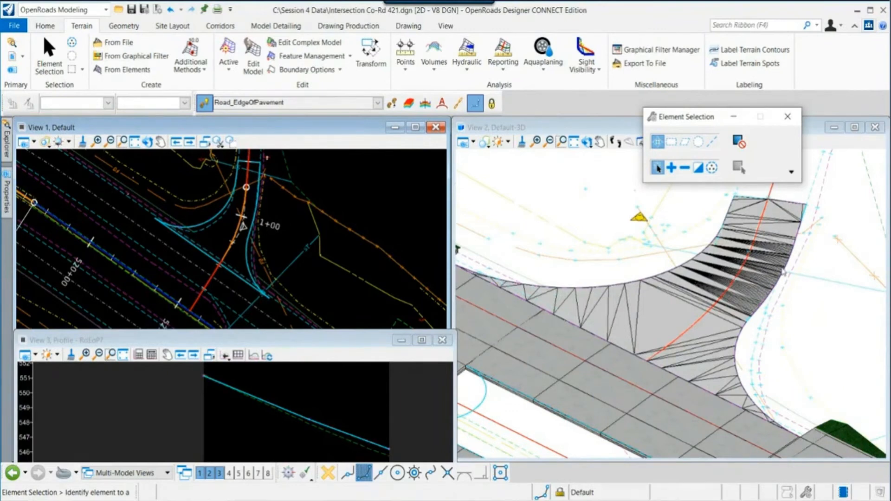
scroll(270, 249, up, 2)
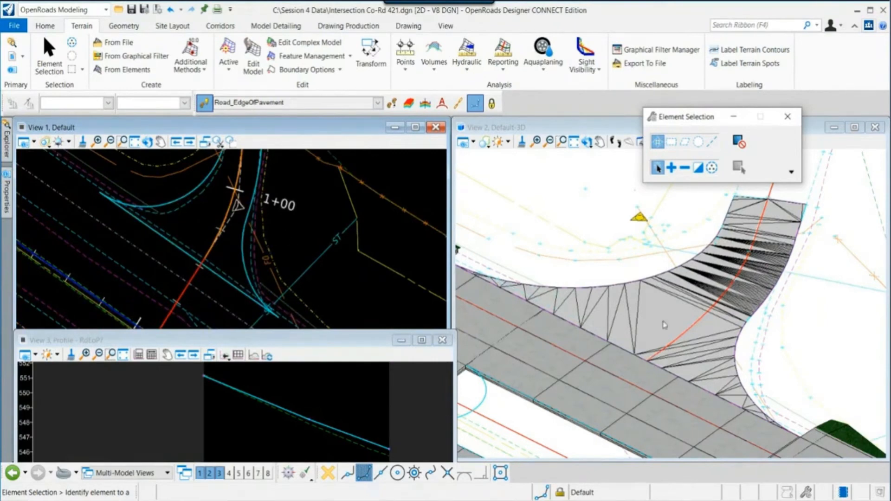
scroll(705, 304, up, 2)
scroll(737, 314, down, 1)
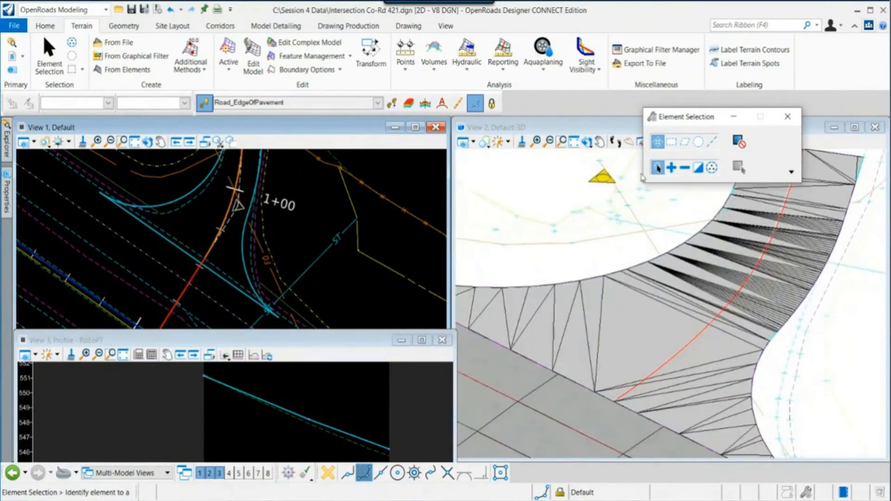
click(587, 142)
click(734, 280)
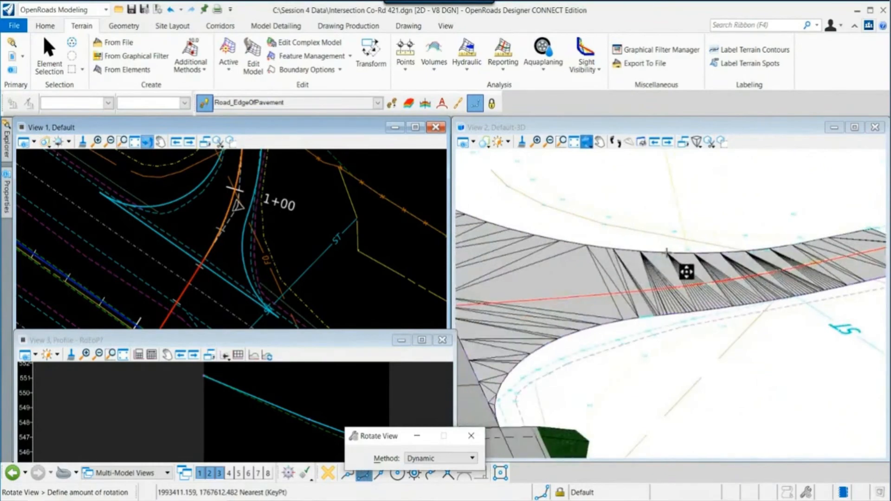
click(812, 274)
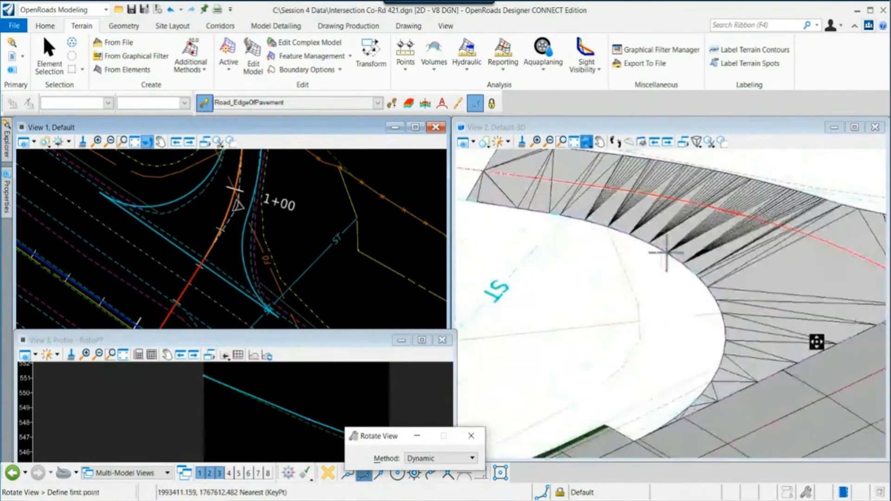
key(Escape)
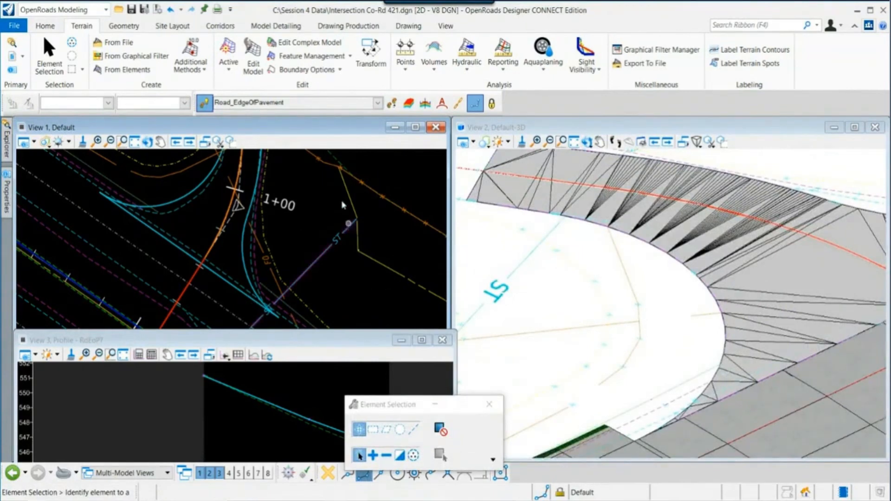
- Open the template library from the Session 4 Data Templates folder in Create Template, then close the dialog
click(284, 31)
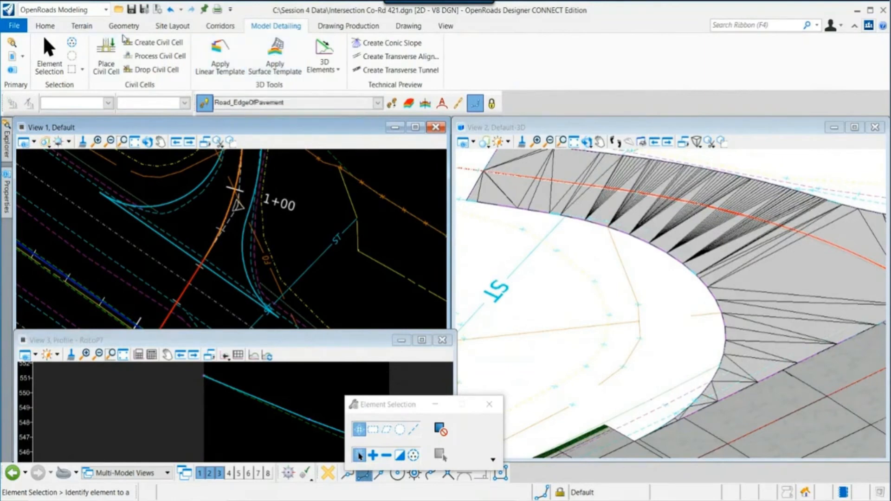
click(219, 26)
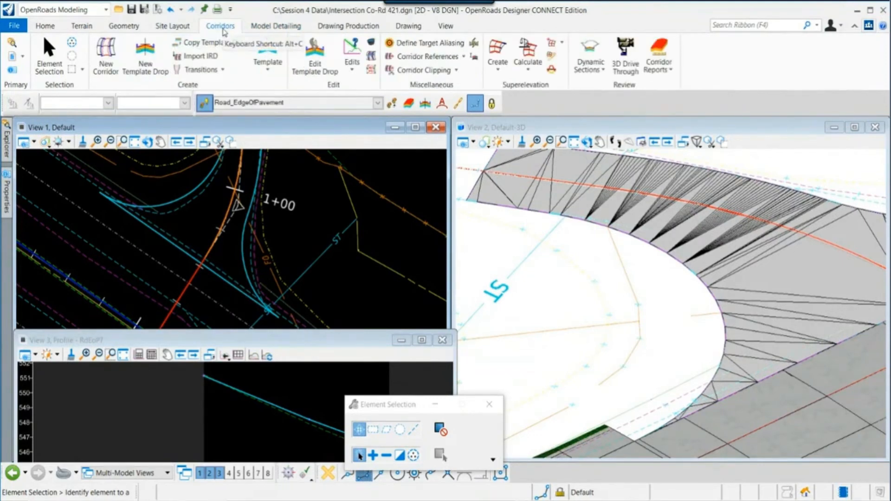
click(268, 52)
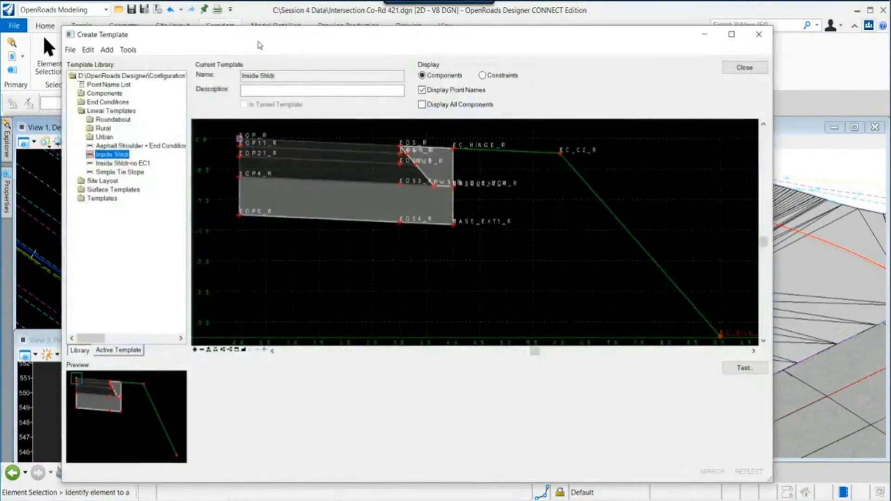
click(101, 45)
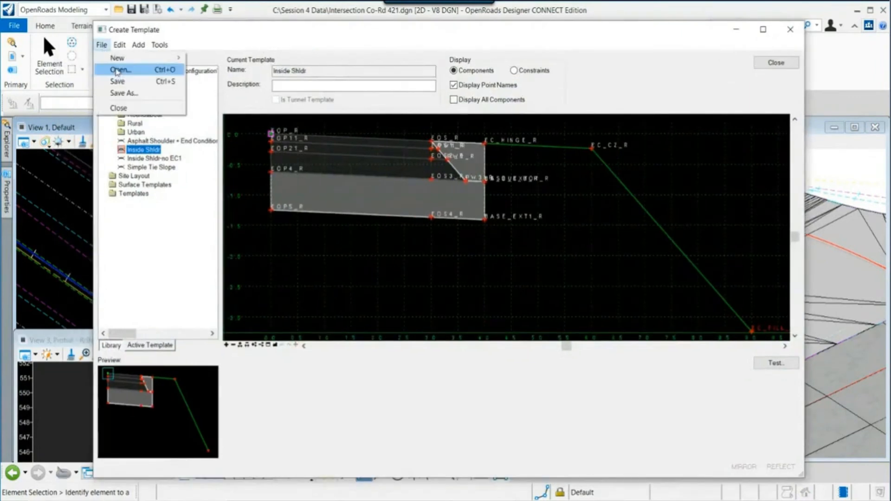
click(119, 71)
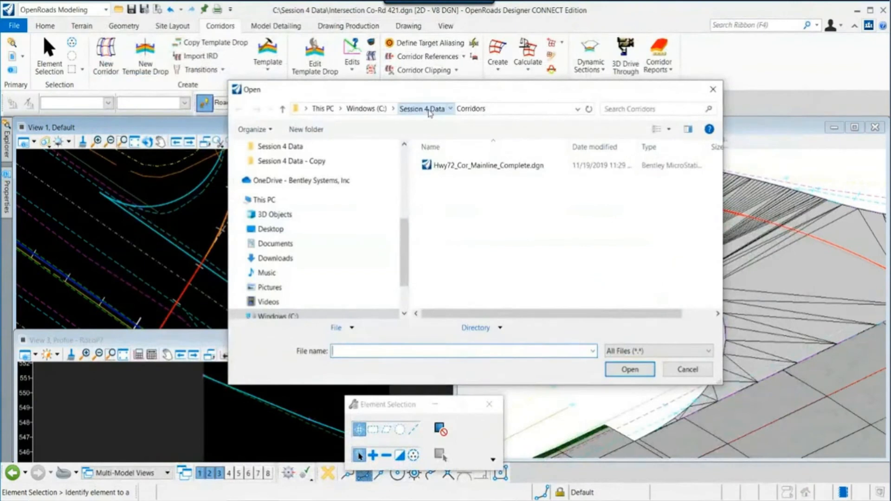
click(428, 112)
click(464, 274)
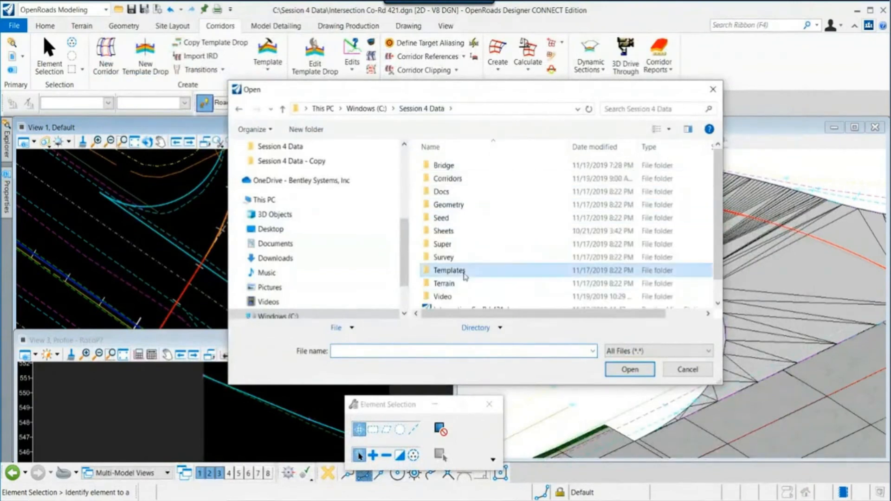
double_click(464, 274)
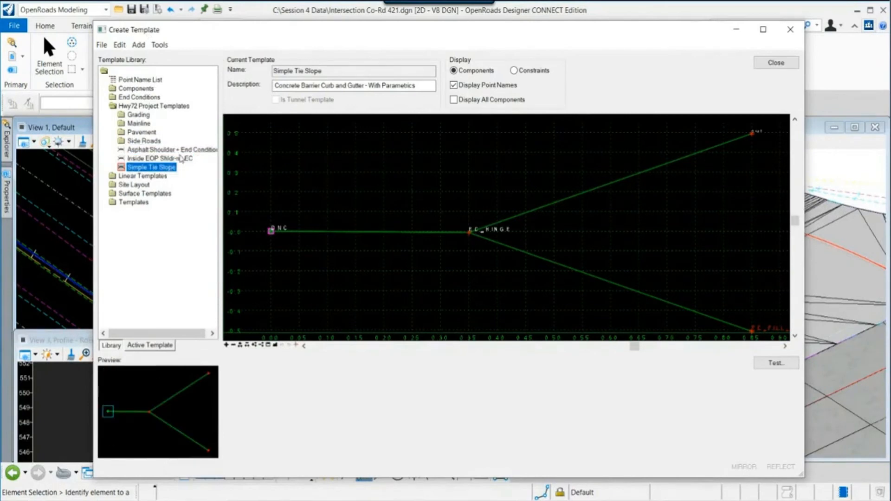
click(775, 63)
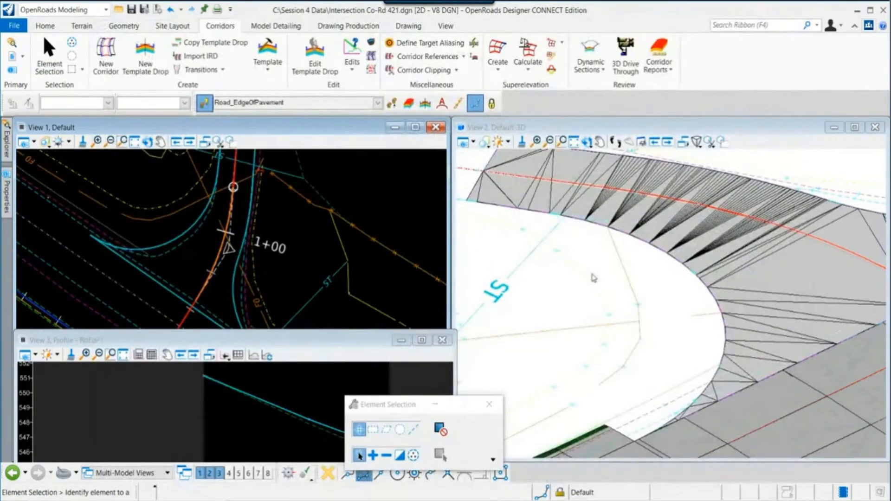
- Apply the Asphalt Pavement surface template to the new intersection terrain model without an external clip boundary
click(276, 26)
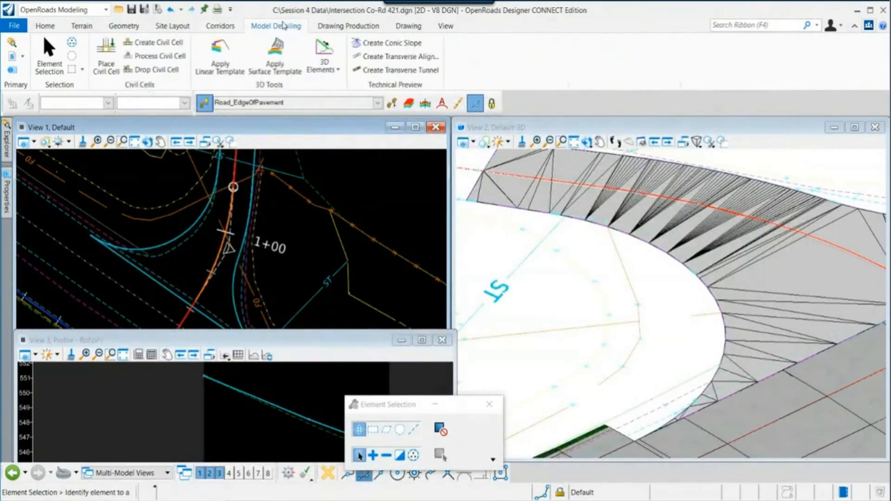
click(274, 54)
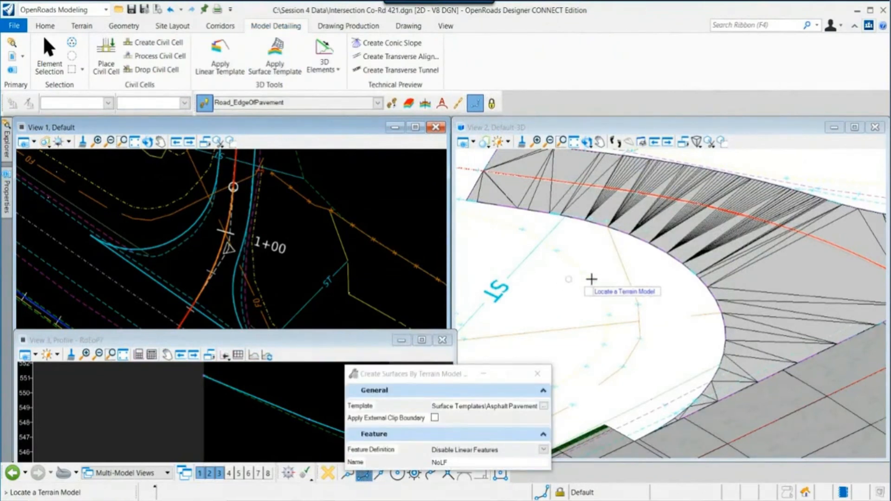
click(725, 242)
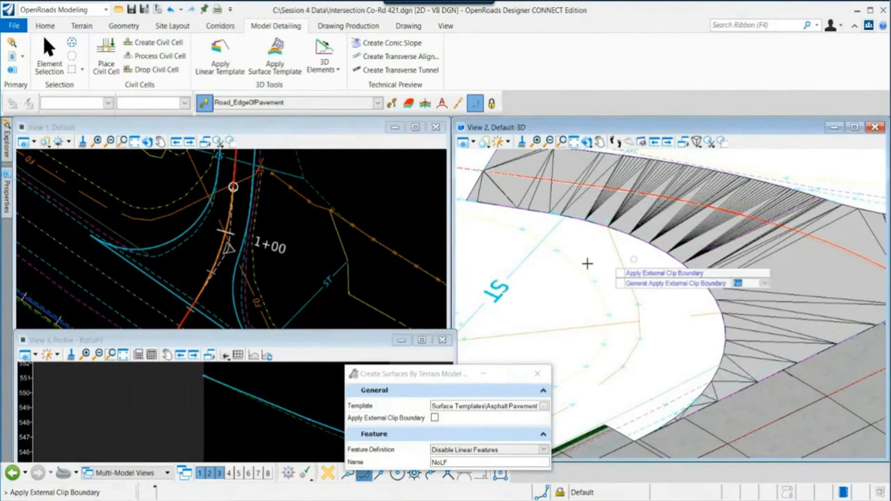
click(537, 272)
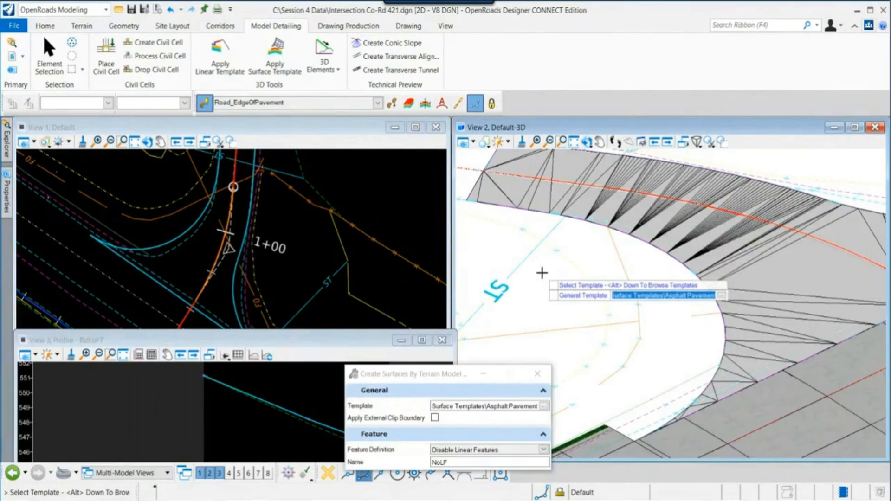
key(alt+Down)
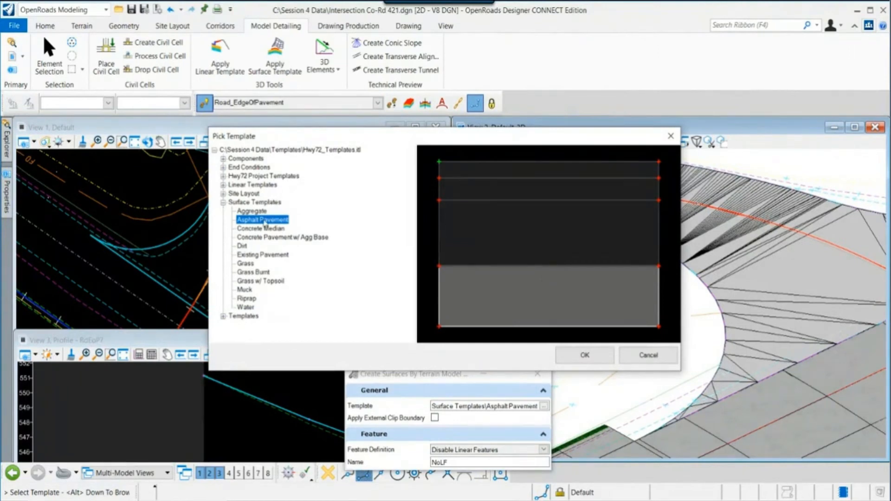
click(584, 355)
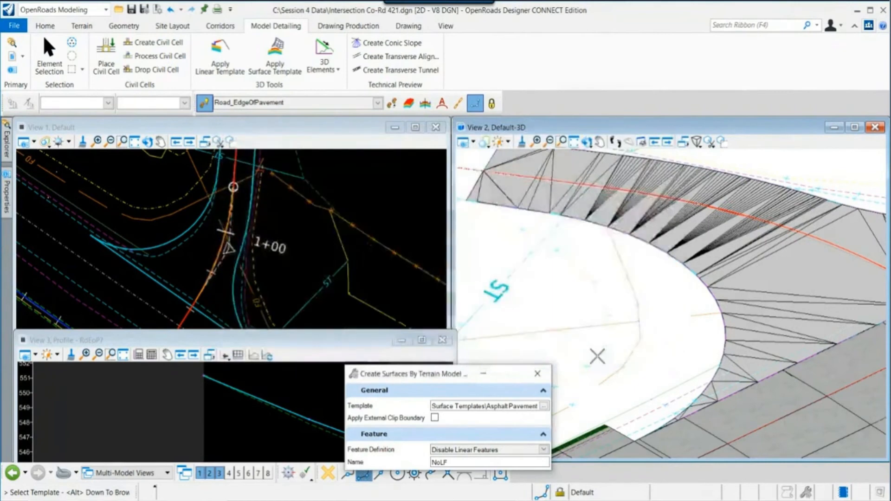
click(561, 280)
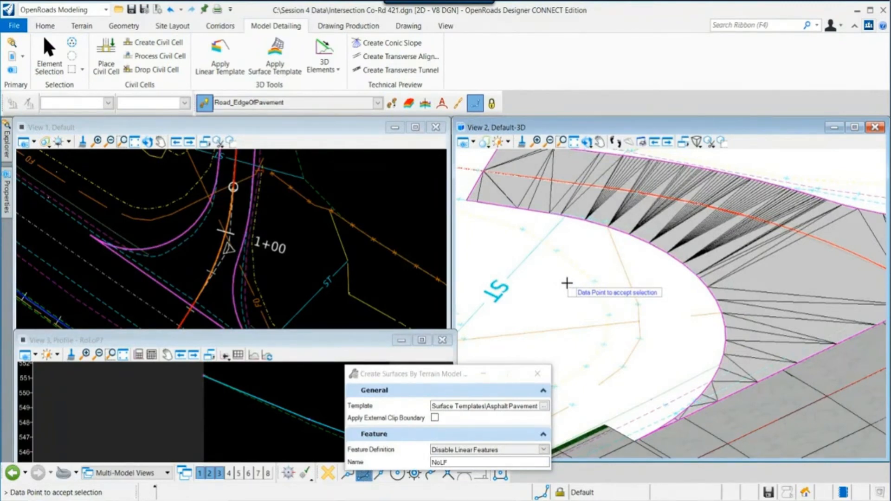
click(567, 283)
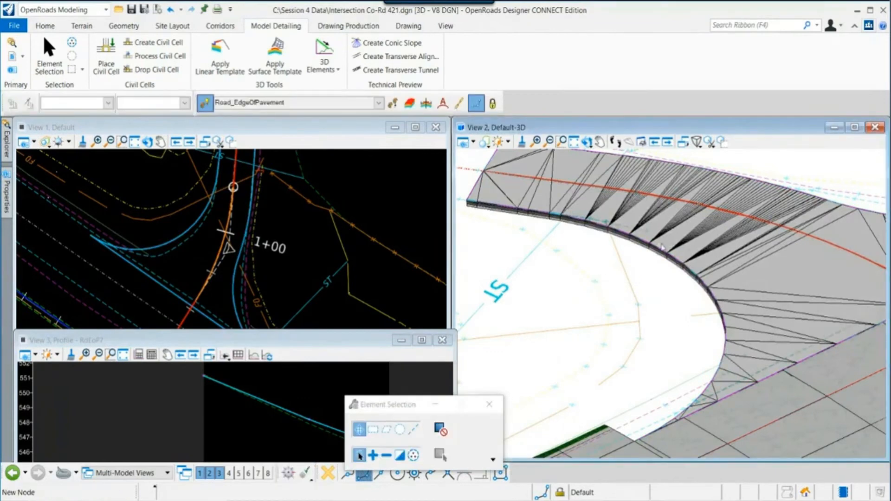
- Rotate and zoom the 3D view to inspect the pavement surface layers along the curb return edge
scroll(675, 267, up, 3)
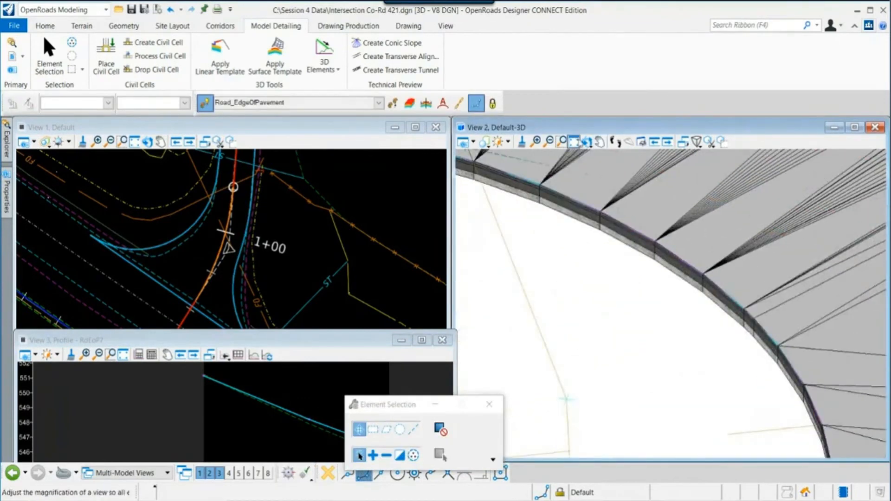
click(587, 141)
click(604, 278)
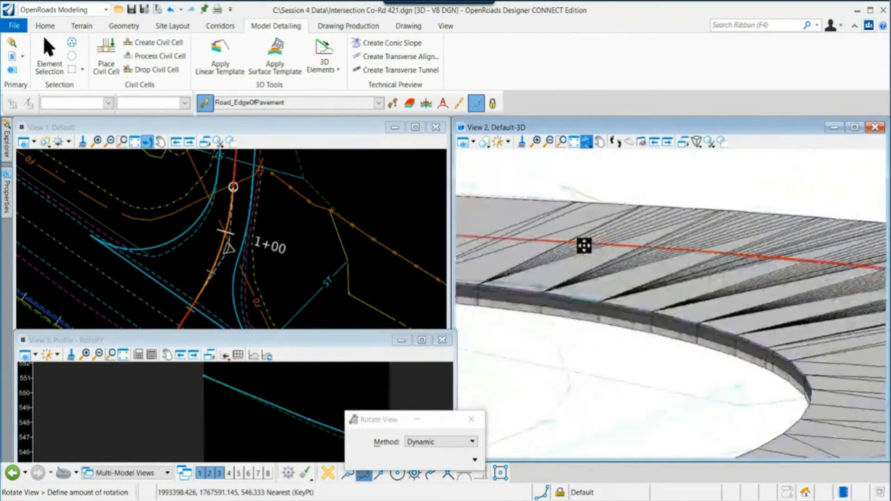
click(584, 245)
middle_drag(604, 359, 636, 269)
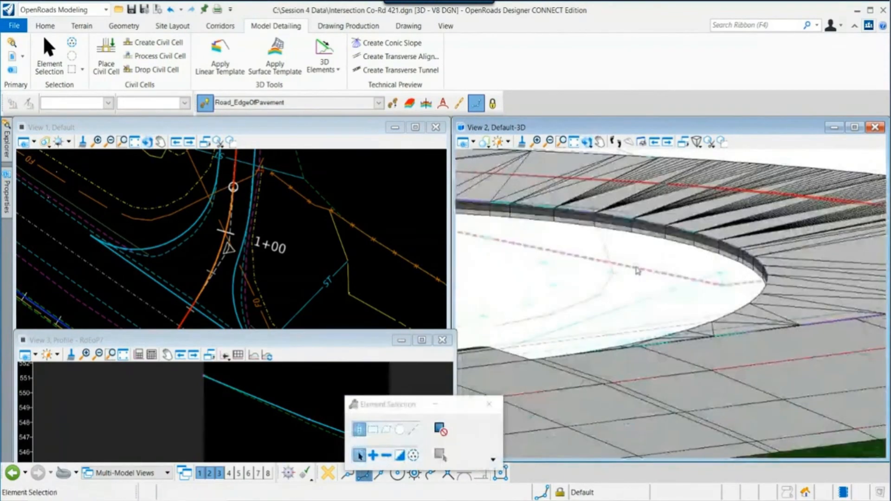
scroll(286, 278, down, 2)
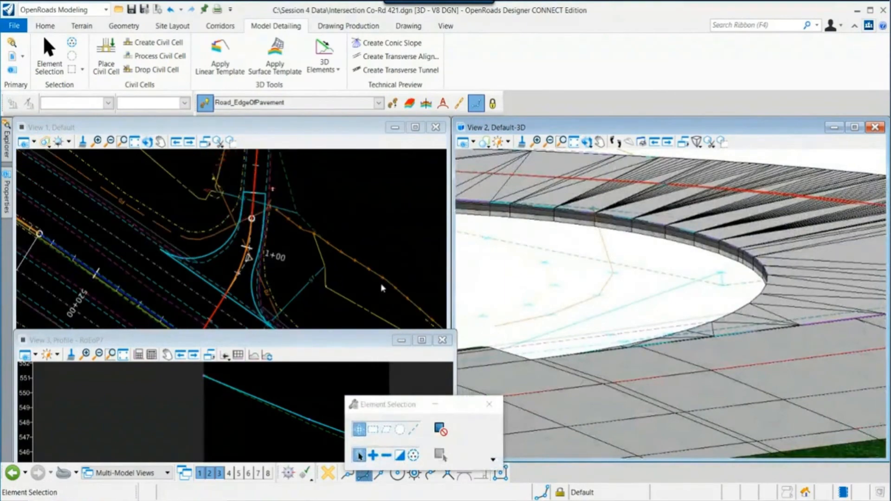
middle_drag(558, 275, 559, 288)
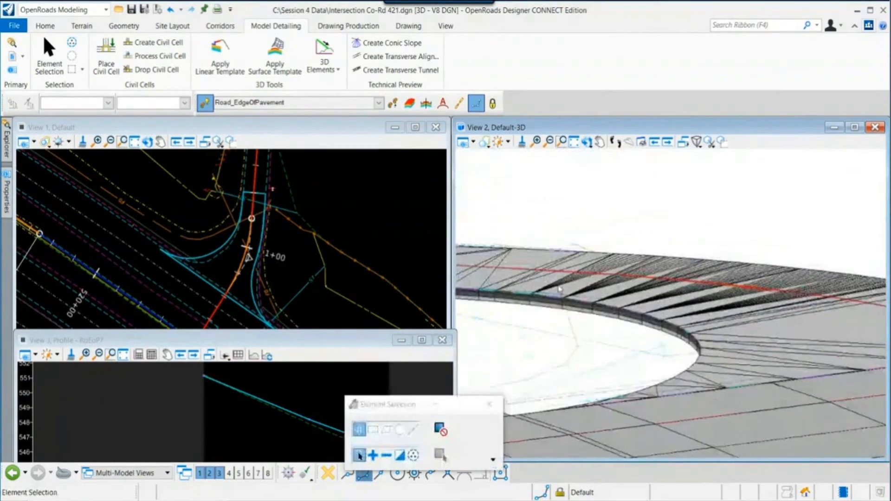
click(586, 142)
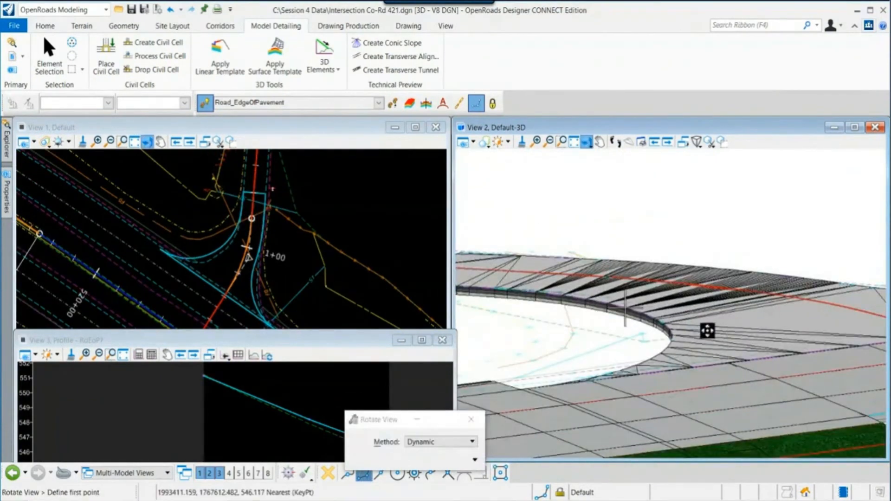
click(707, 330)
click(616, 362)
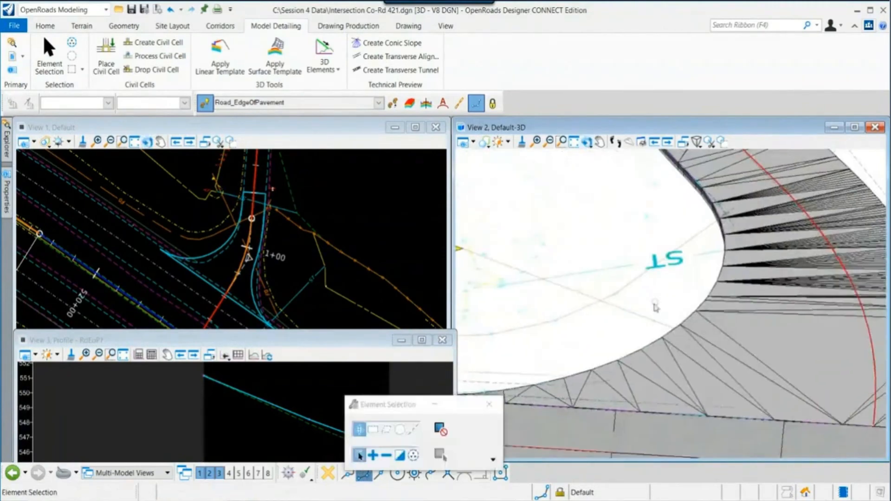
scroll(635, 314, down, 1)
- Pan and zoom the plan and 3D views to examine where the curb return pavement meets the Hwy 72 mainline
click(393, 405)
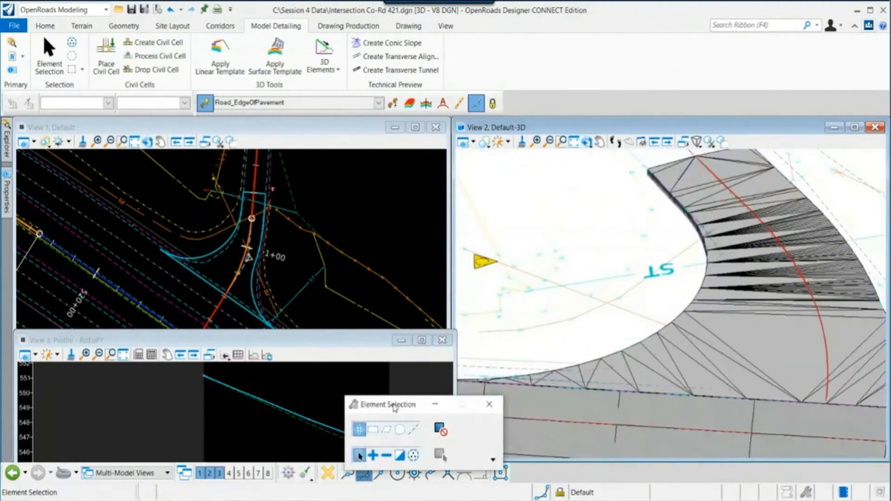
drag(393, 405, 130, 416)
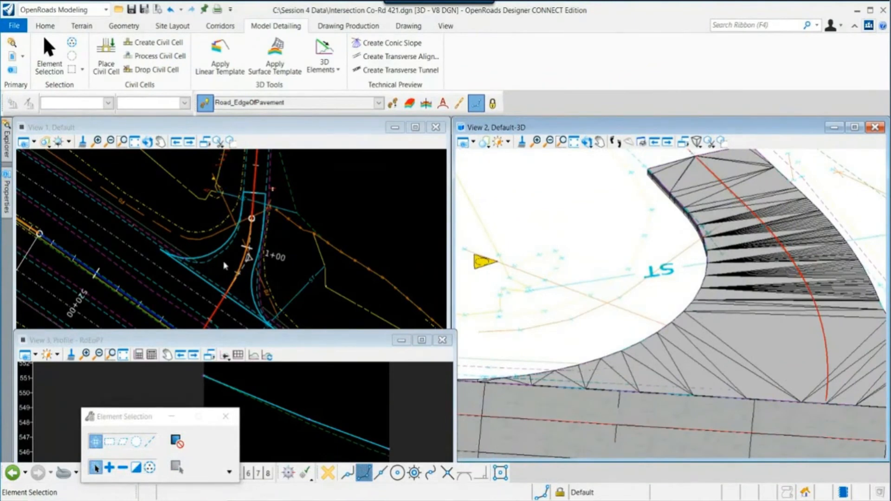
middle_drag(568, 347, 634, 318)
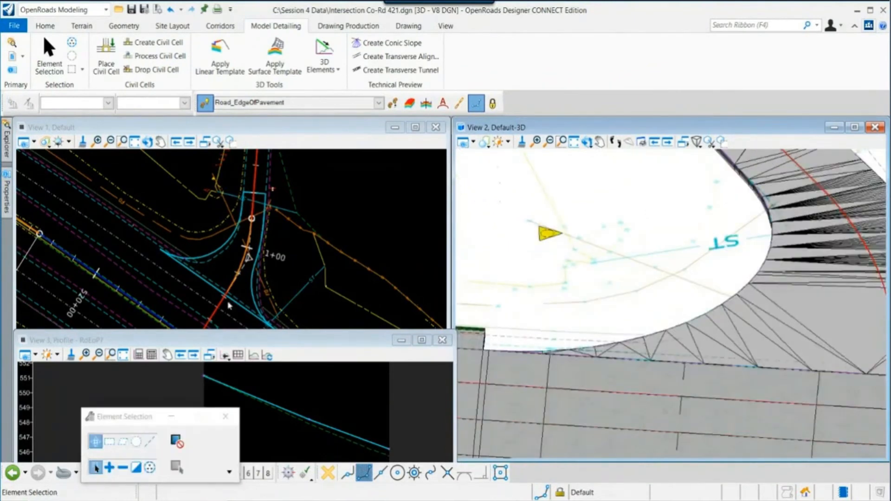
scroll(195, 295, up, 2)
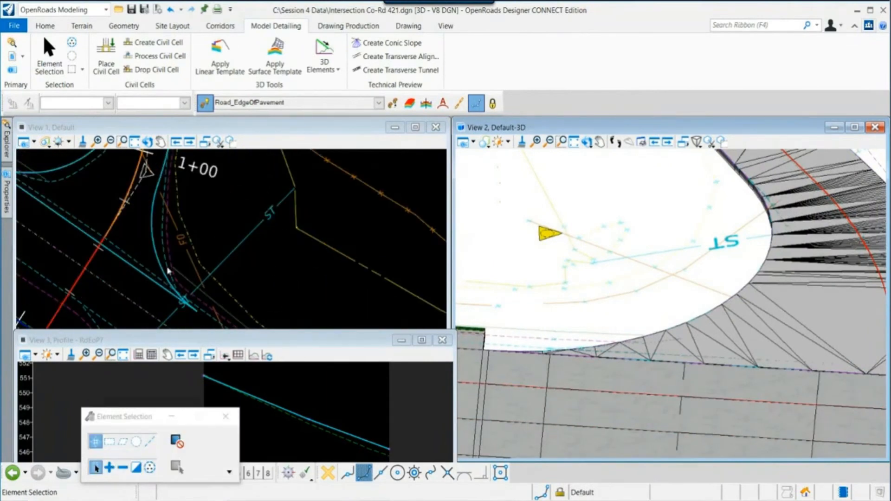
scroll(688, 294, down, 2)
middle_drag(817, 318, 602, 329)
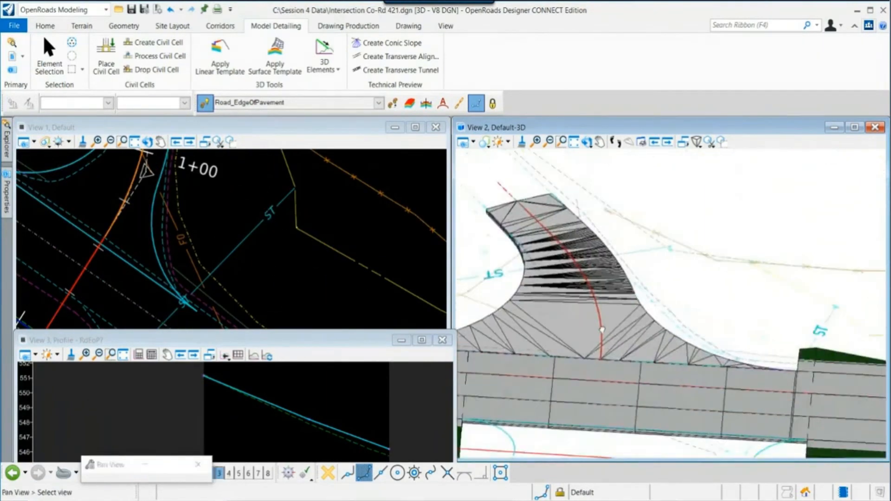
scroll(744, 367, up, 2)
middle_drag(793, 370, 676, 388)
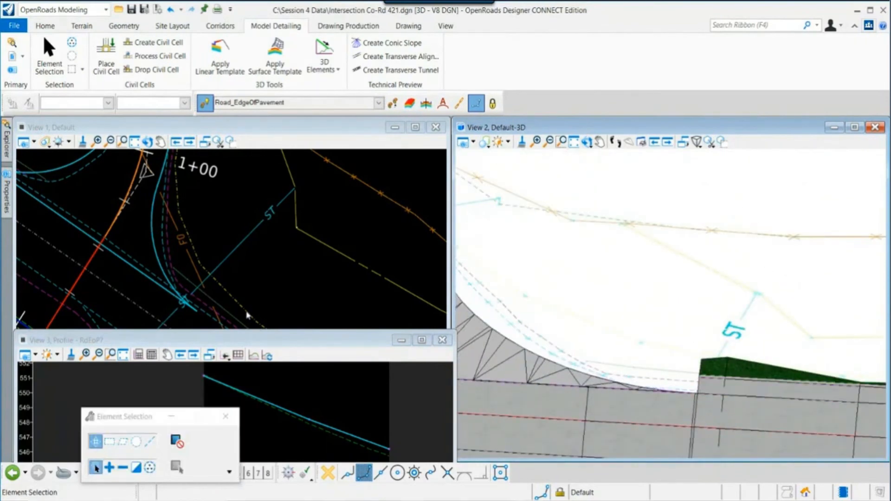
scroll(247, 316, down, 1)
middle_drag(231, 237, 273, 263)
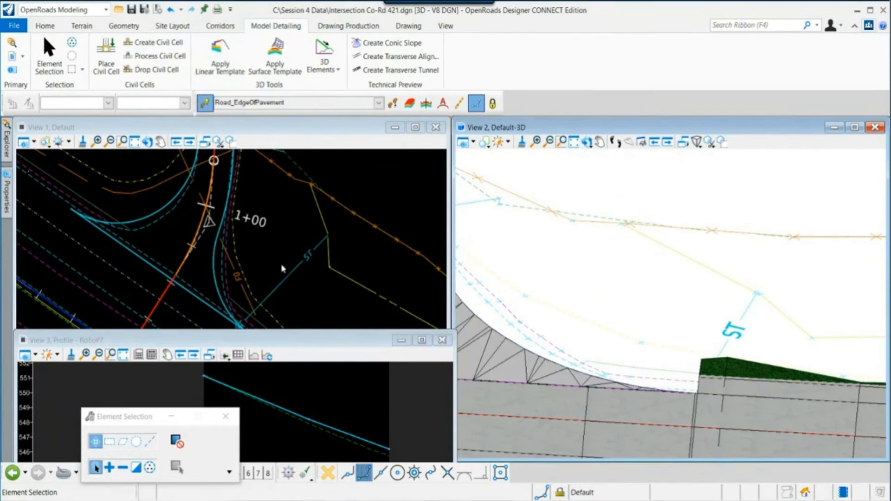
- Start Apply Linear Template on the curb return edge of pavement, choosing the Hwy72 Project Templates Asphalt Shoulder + End Condition template
click(217, 62)
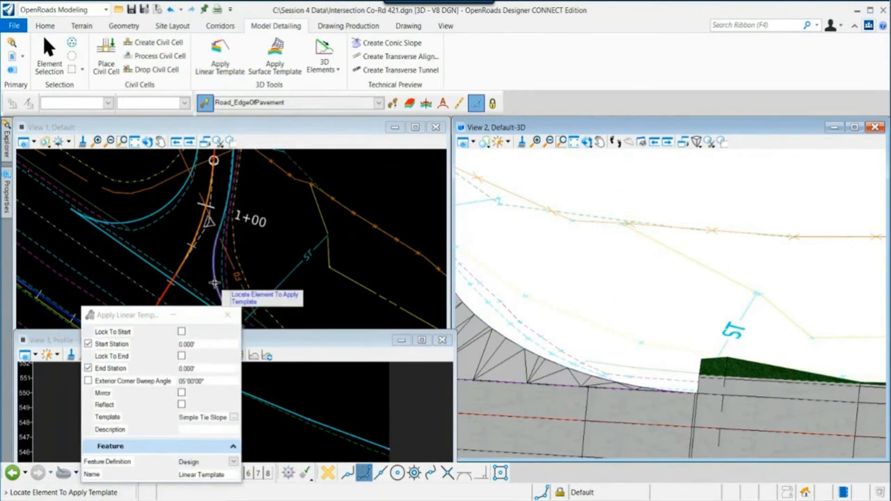
drag(125, 315, 406, 367)
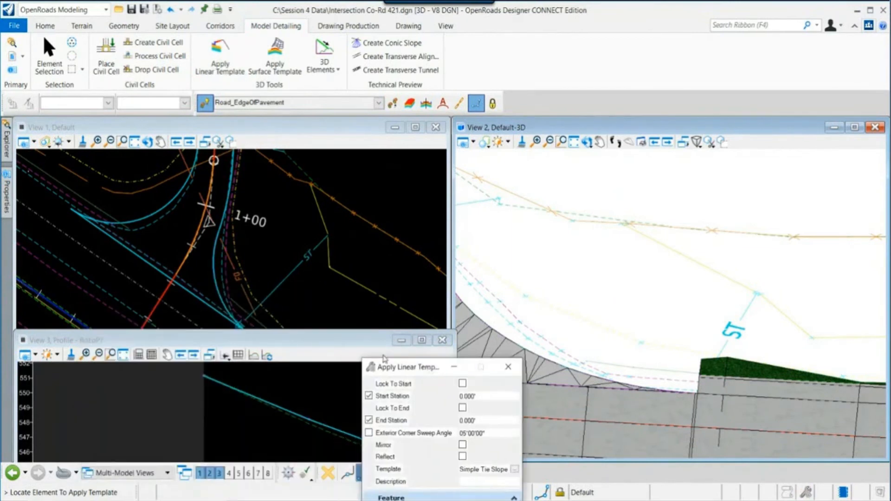
click(212, 270)
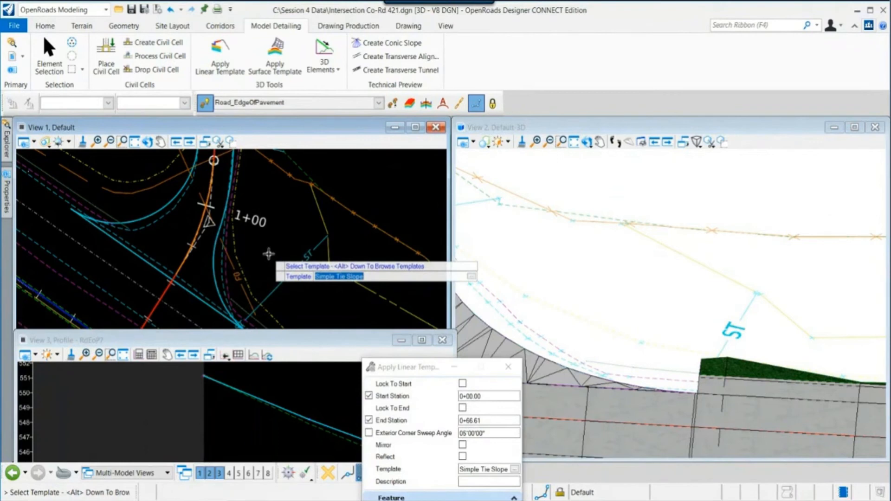
key(alt+Down)
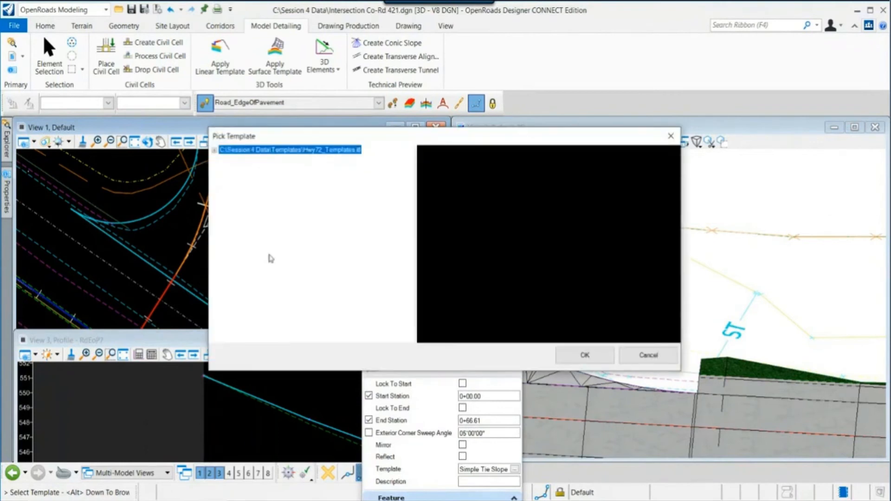
click(215, 150)
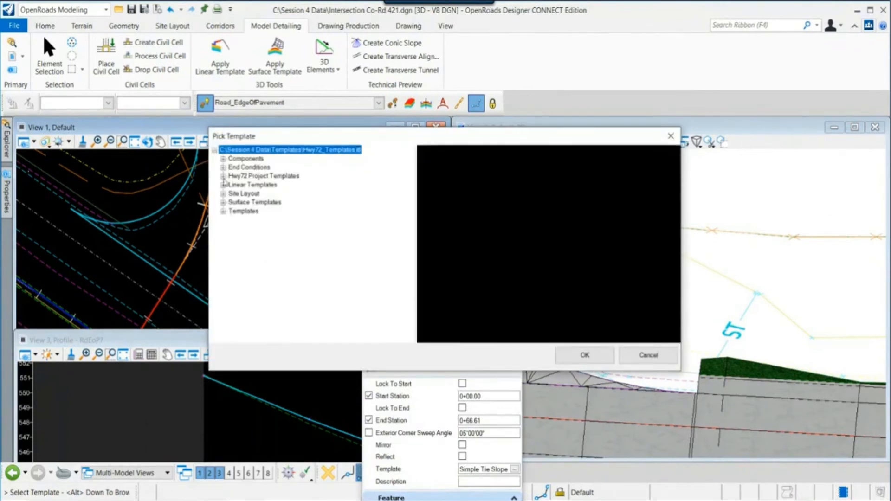
click(223, 176)
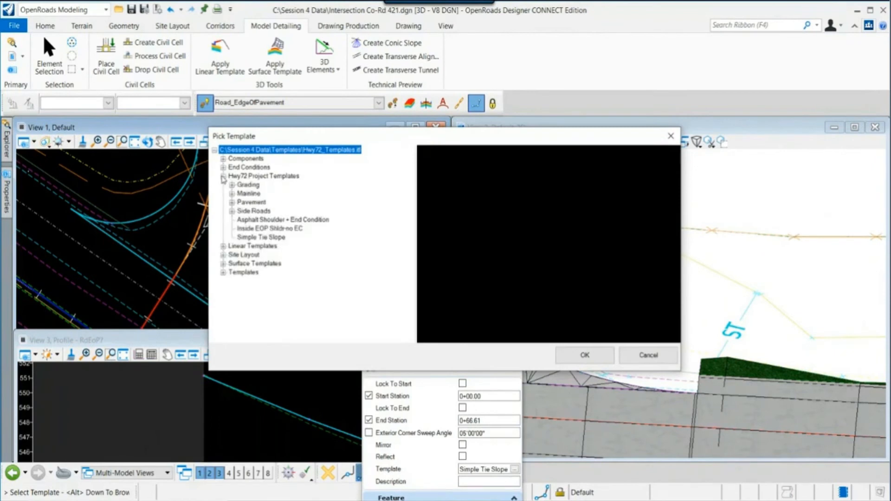
click(301, 221)
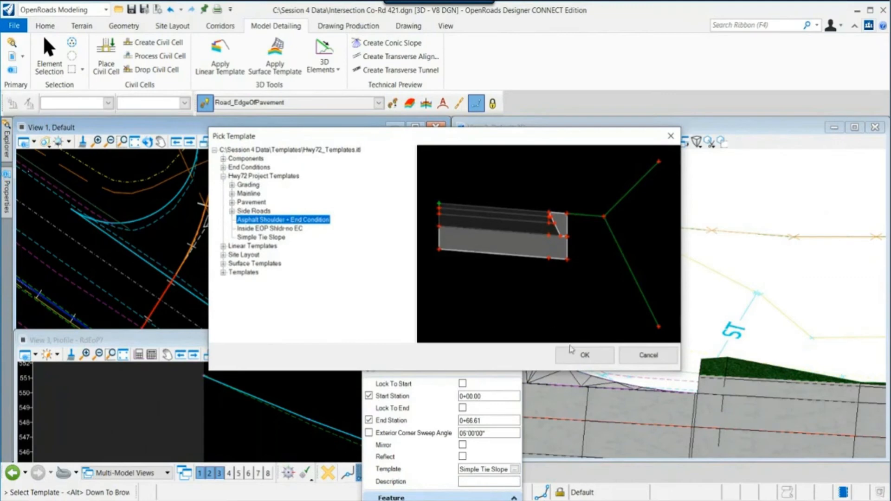
click(583, 355)
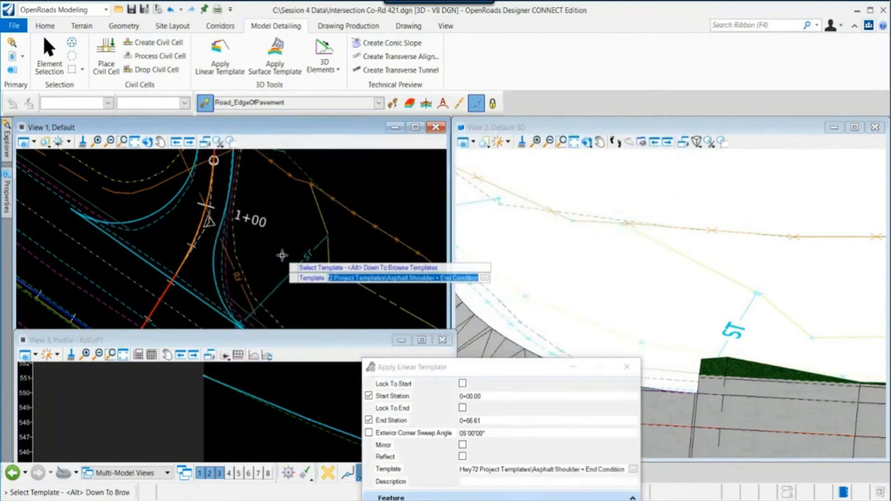
- Apply the Asphalt Shoulder + End Condition linear template along the curb return from station 0+00.00 to 0+66.61 on the outside, with a 05°00'00" corner sweep angle
click(282, 255)
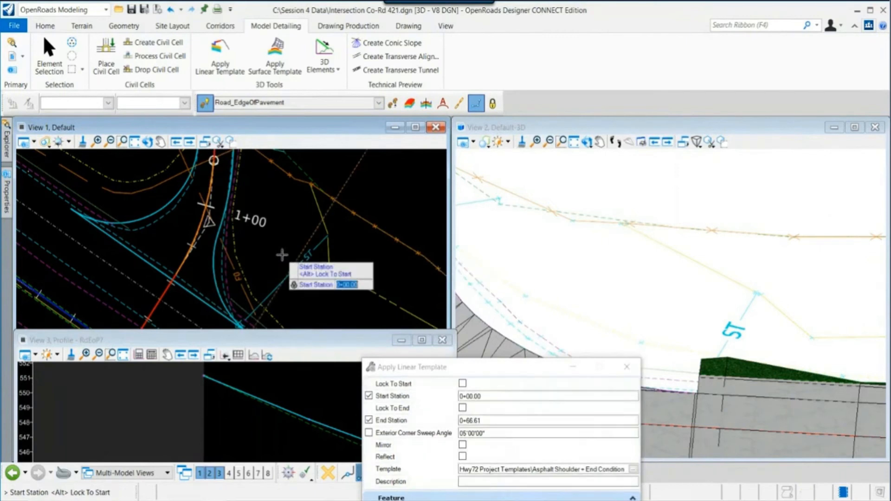
scroll(282, 255, down, 1)
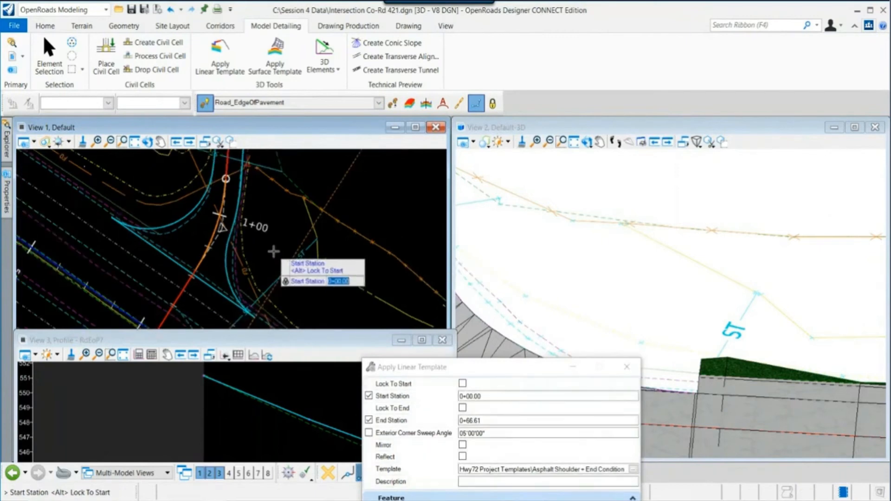
click(301, 305)
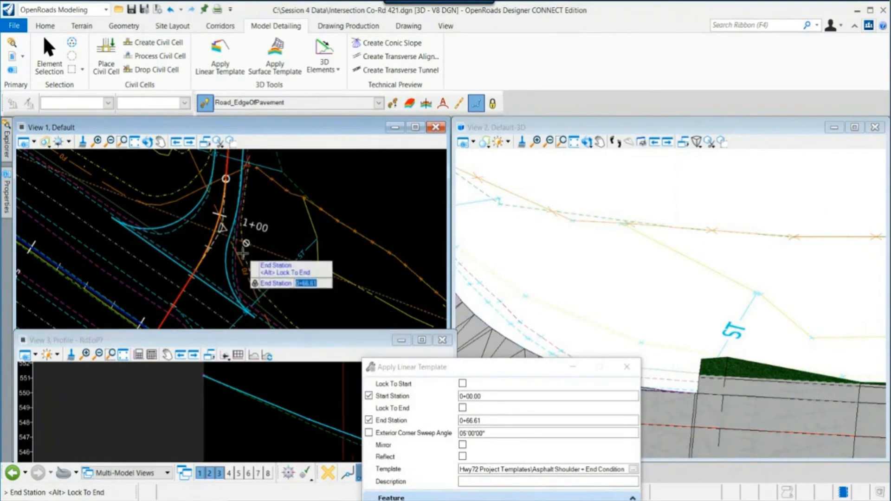
scroll(242, 252, up, 3)
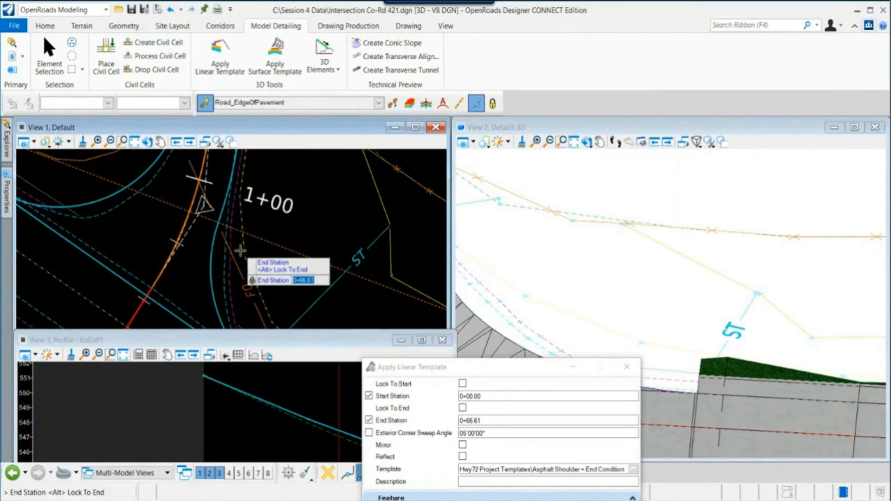
click(310, 218)
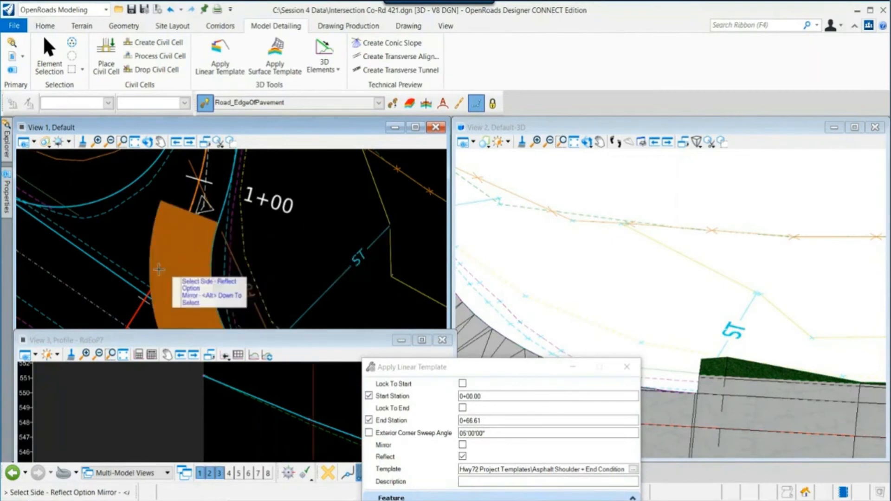
click(362, 226)
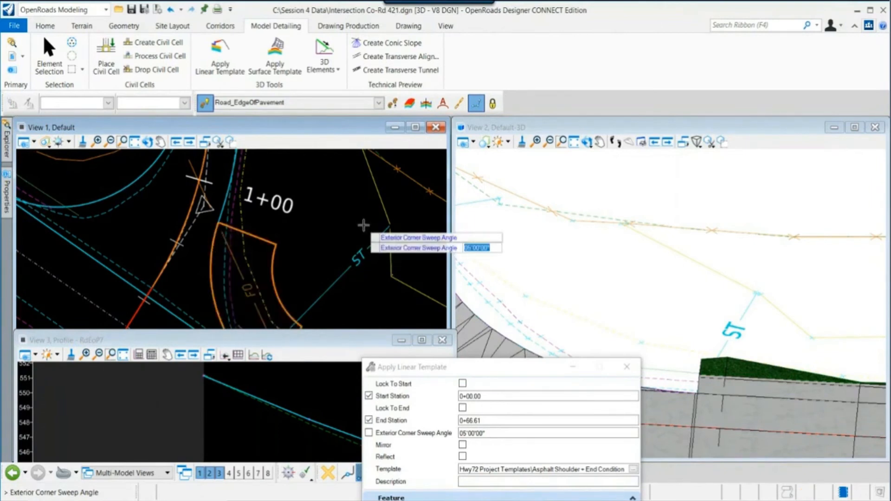
click(364, 225)
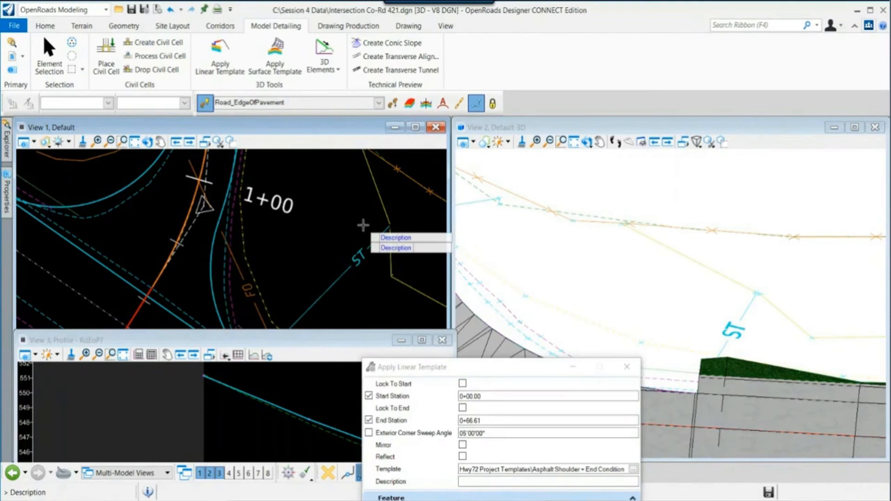
click(363, 226)
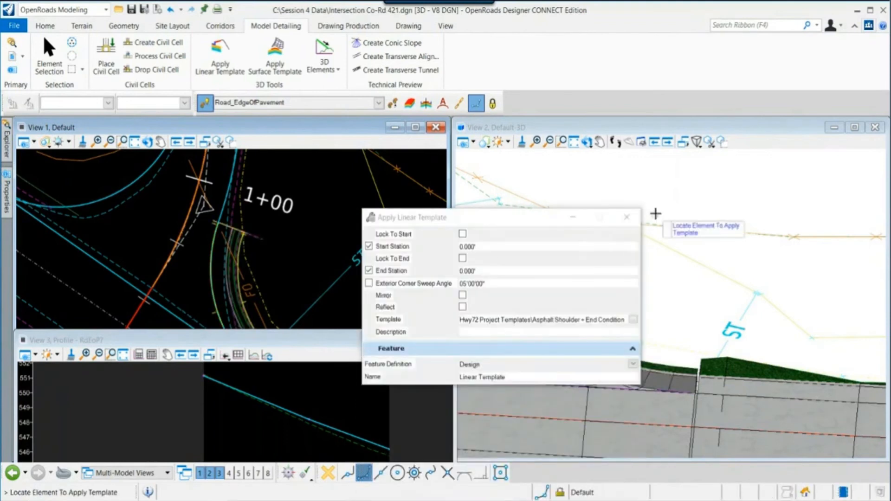
- Rotate and zoom the 3D view to inspect the new shoulder and end condition along the curb return
drag(360, 301, 189, 345)
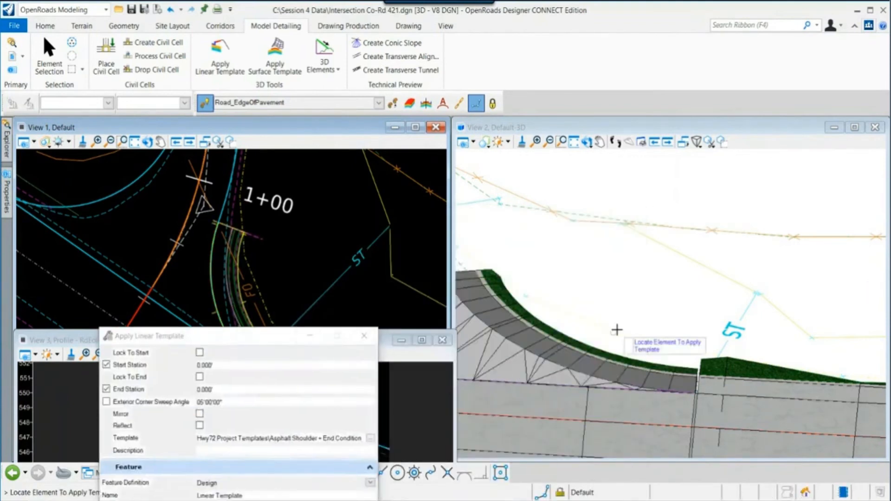
middle_drag(616, 328, 694, 270)
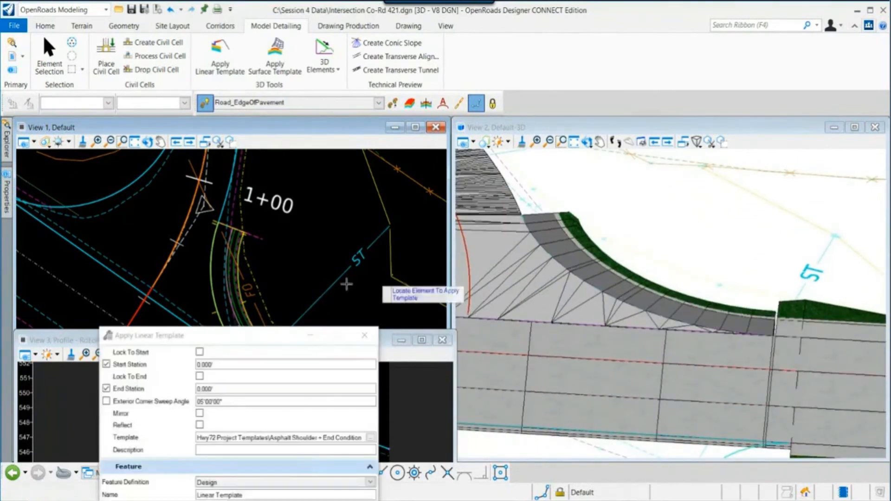
middle_drag(315, 282, 296, 226)
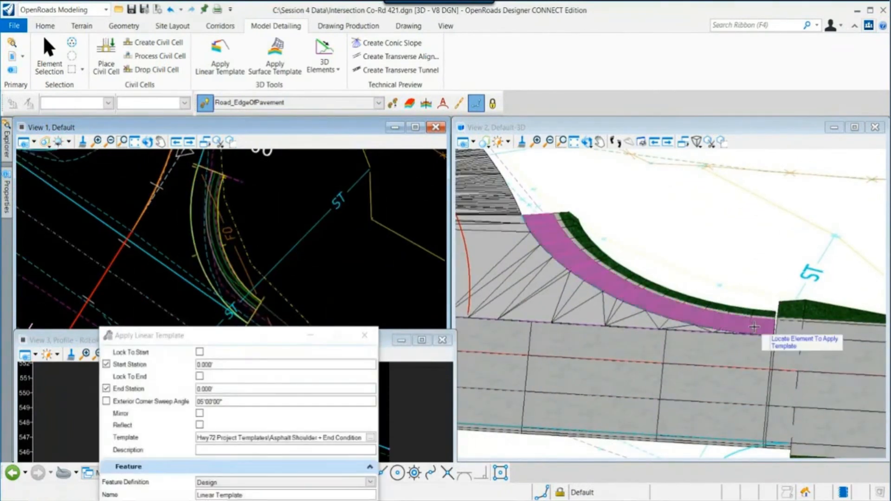
click(588, 142)
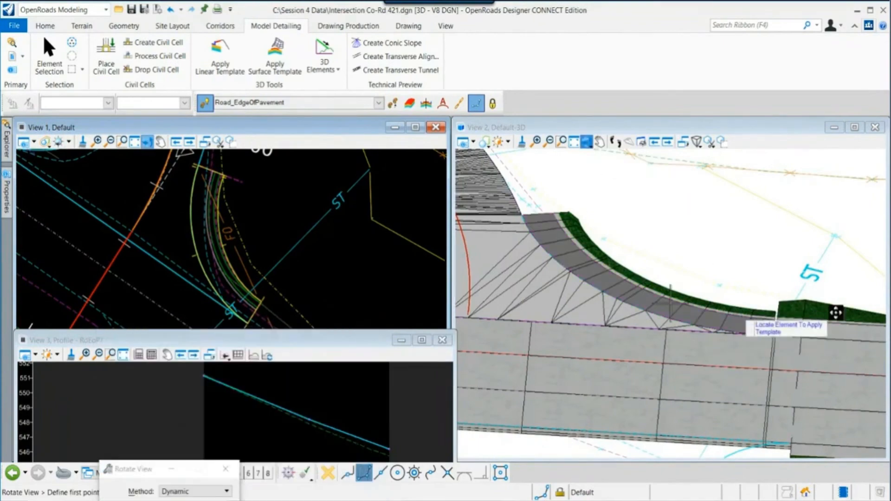
click(771, 322)
shift+middle_drag(779, 351, 641, 334)
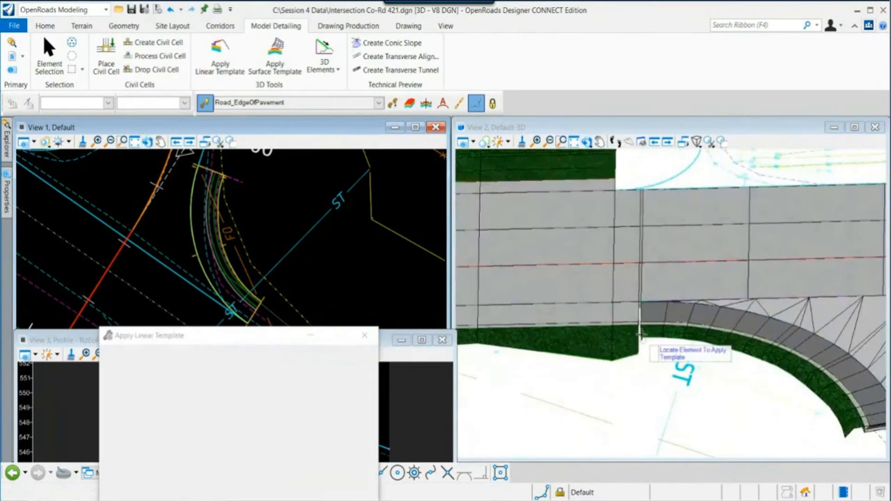
scroll(641, 334, up, 1)
scroll(640, 305, up, 1)
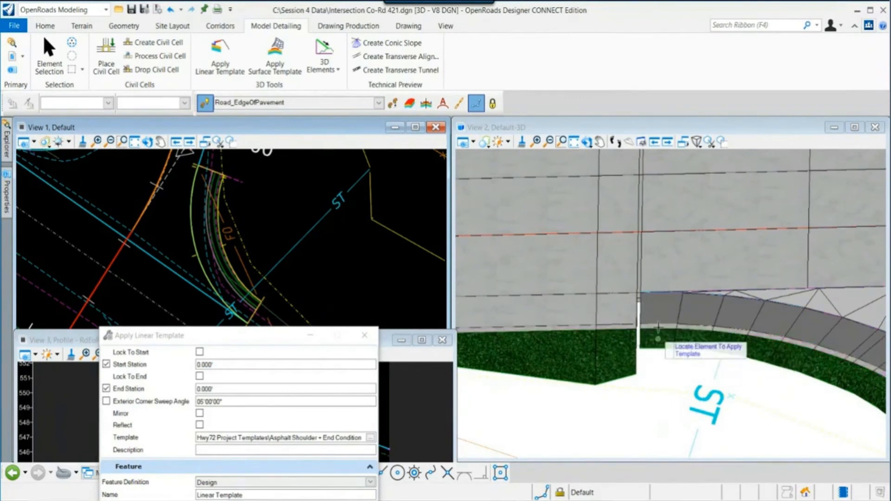
click(587, 142)
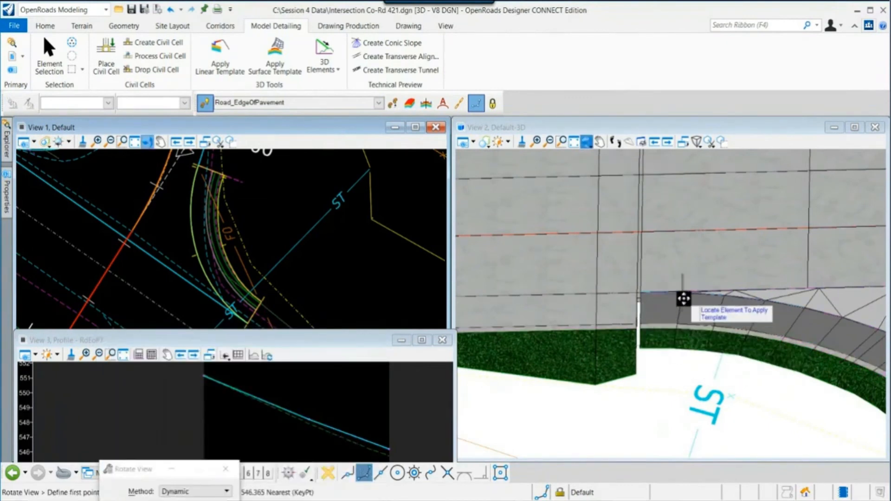
click(605, 322)
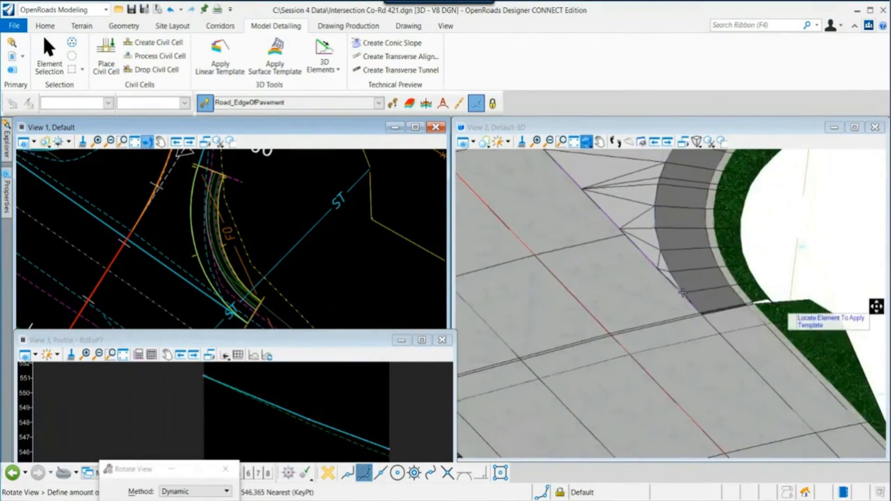
shift+middle_drag(876, 305, 736, 434)
scroll(736, 433, up, 1)
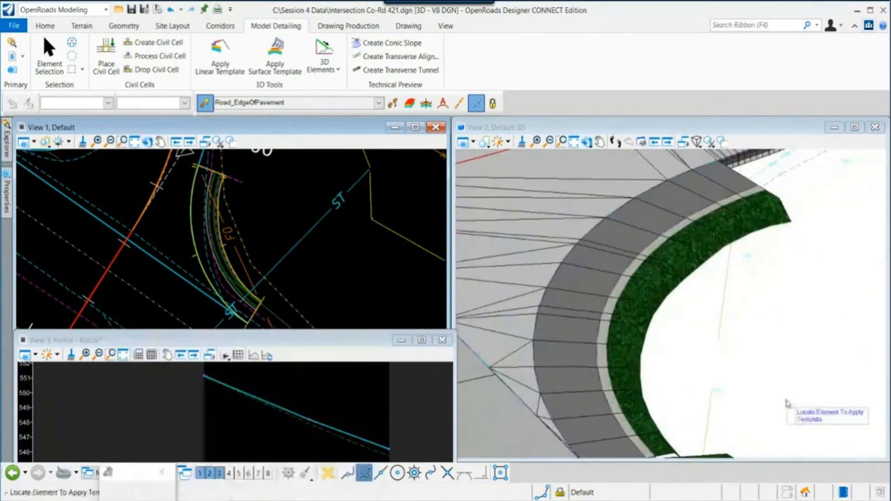
key(Escape)
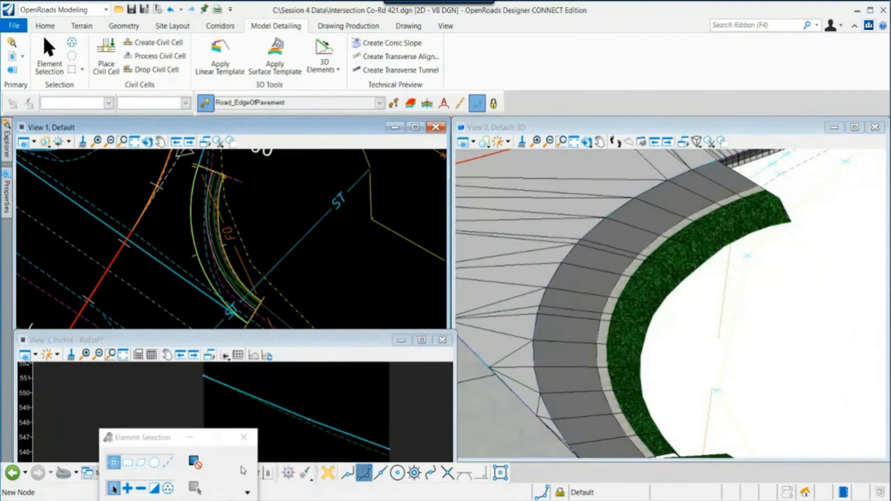
- Create a parametric constraint on the curb return linear template, locked to start and end, using the Shld Width_R label
middle_drag(247, 193, 312, 232)
scroll(226, 265, up, 2)
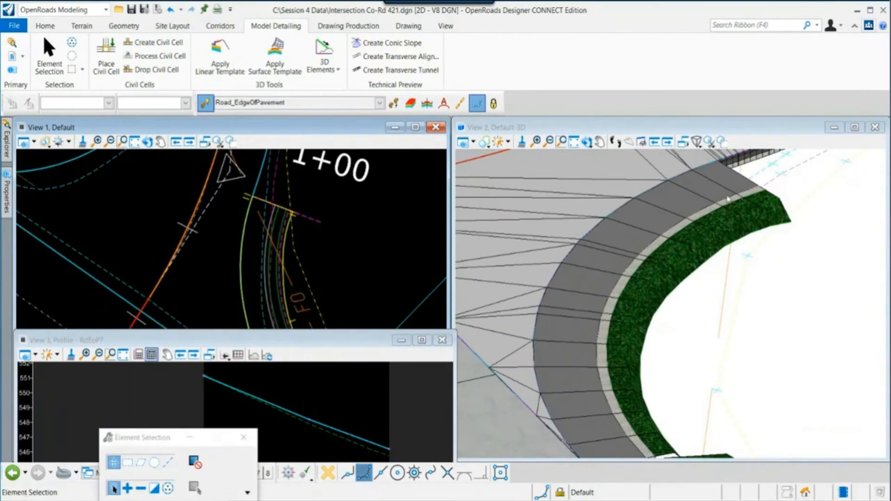
scroll(304, 228, up, 2)
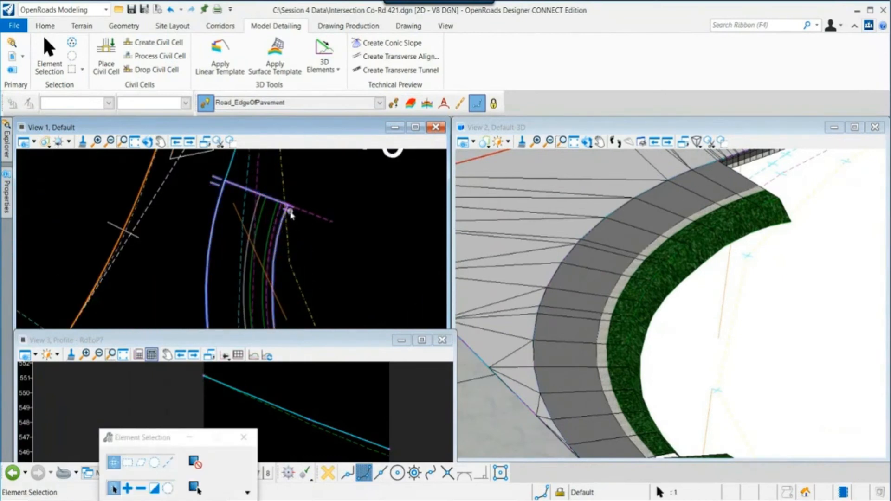
mouse_move(290, 215)
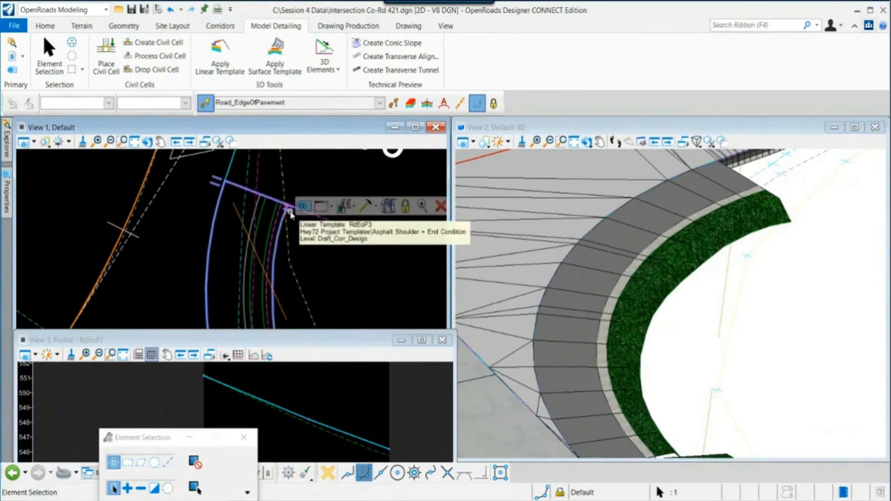
click(375, 207)
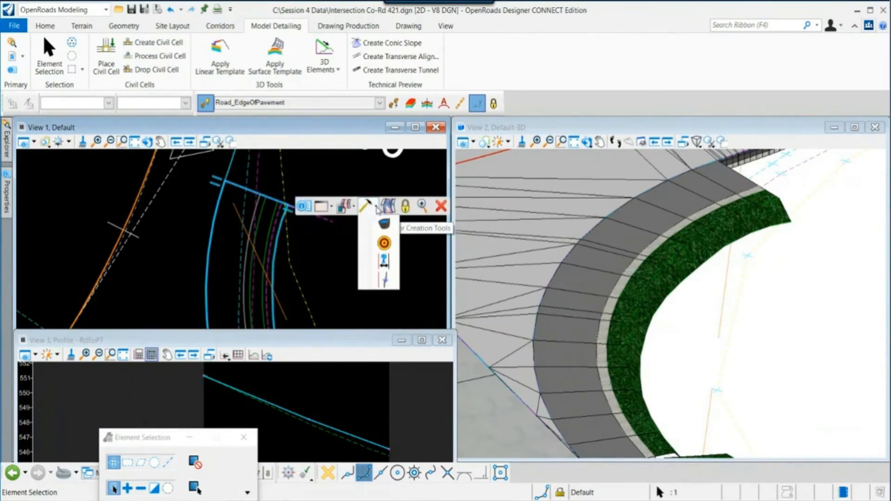
click(384, 262)
scroll(346, 258, up, 3)
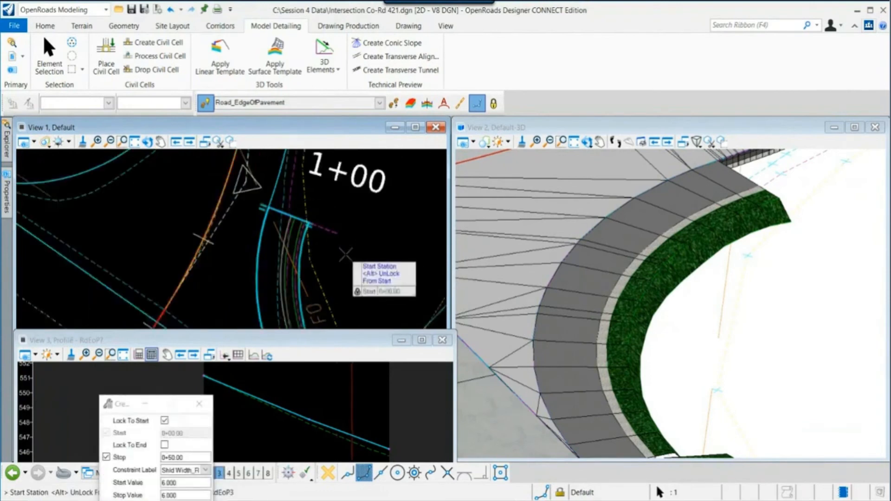
click(365, 233)
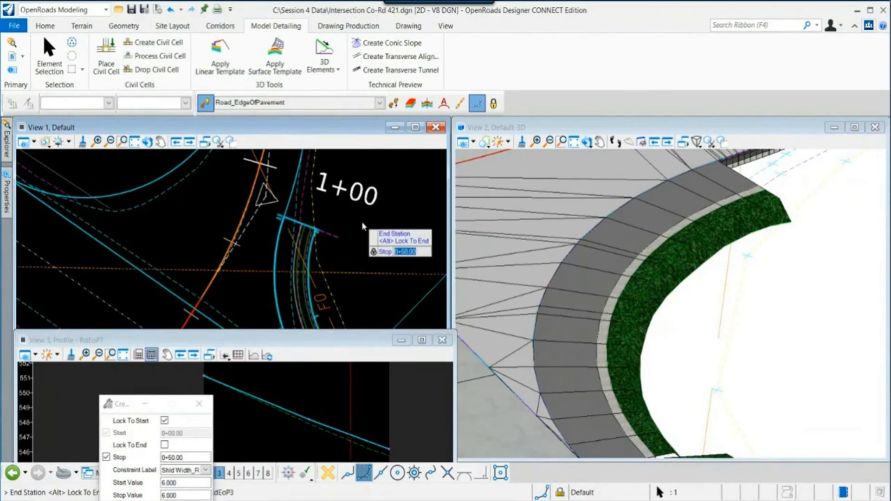
key(alt)
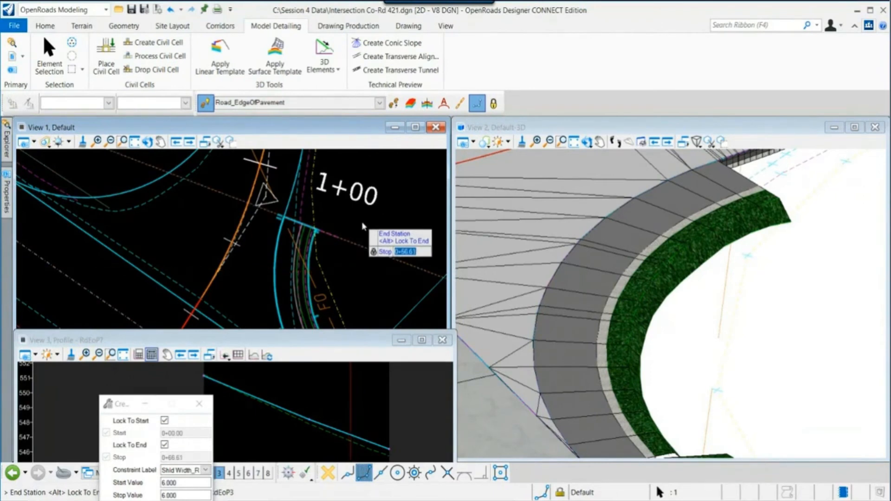
click(349, 216)
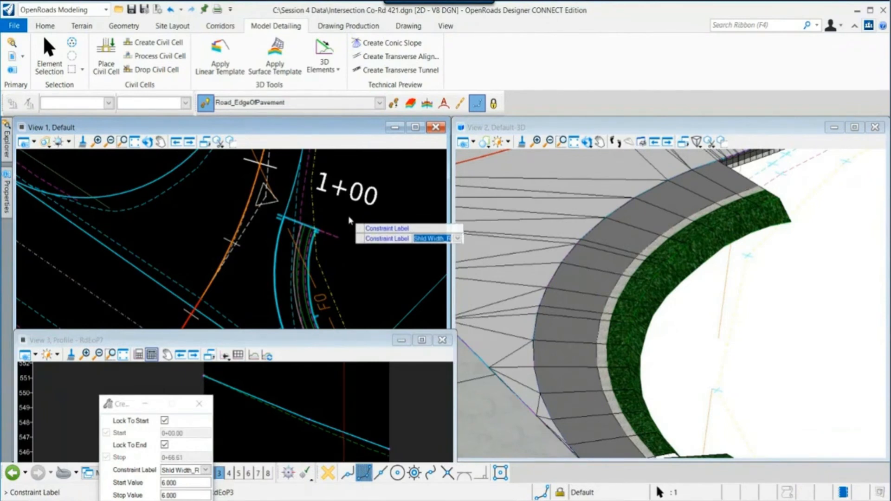
click(350, 221)
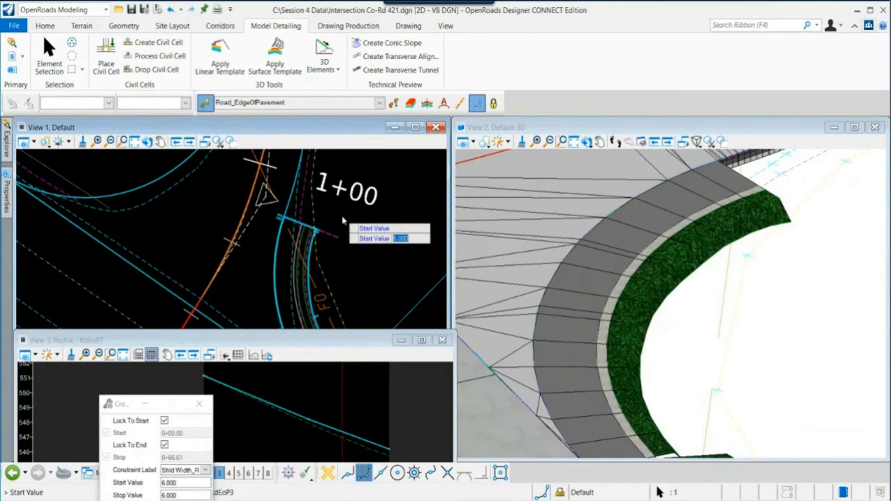
- Set the shoulder width constraint's start value to 6.000 and stop value to .01 to taper the shoulder
scroll(344, 218, down, 2)
middle_drag(356, 249, 334, 209)
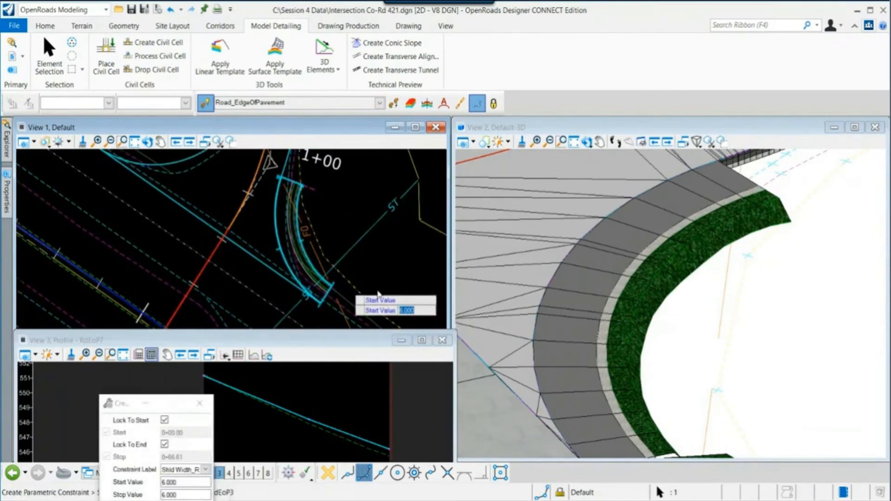
scroll(675, 376, down, 1)
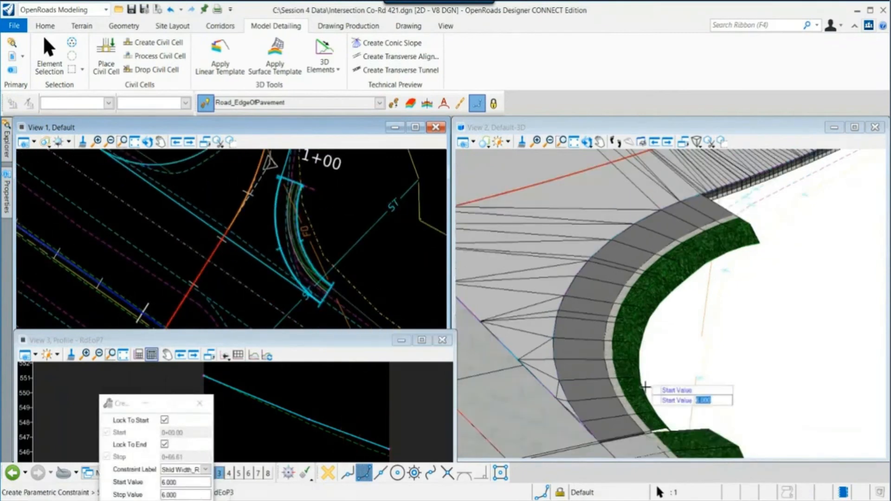
click(334, 212)
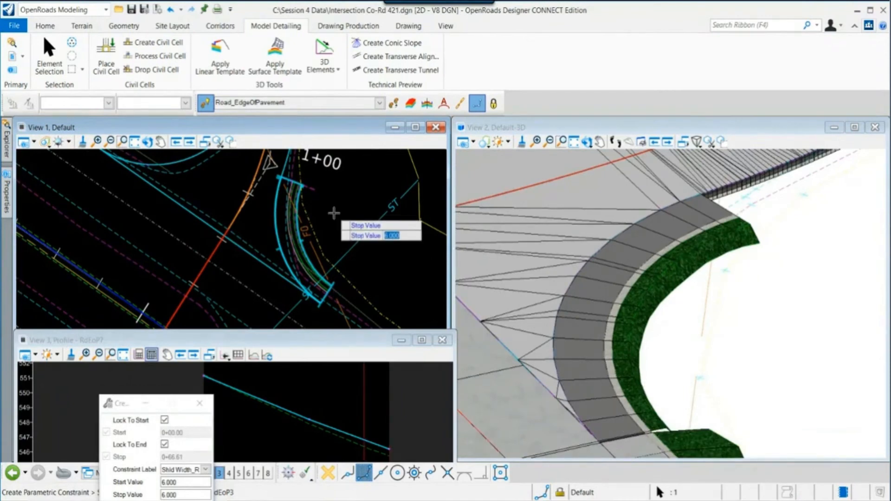
text(.01)
key(Return)
click(334, 213)
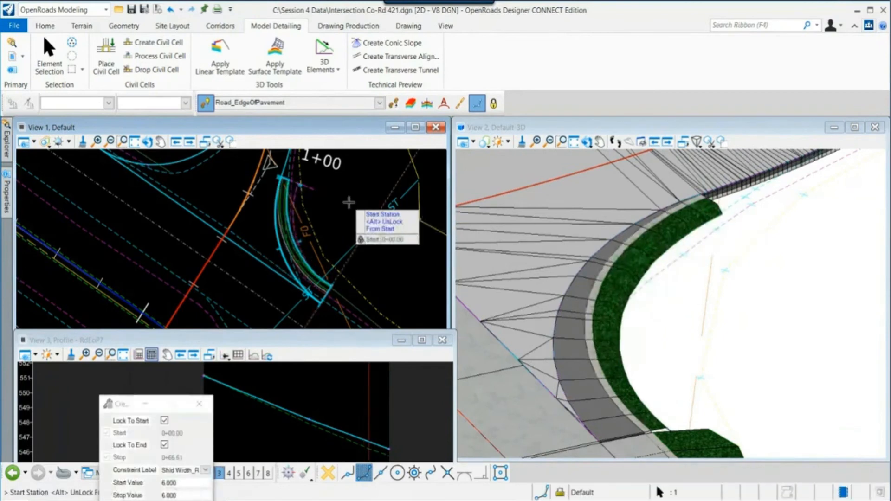
key(Escape)
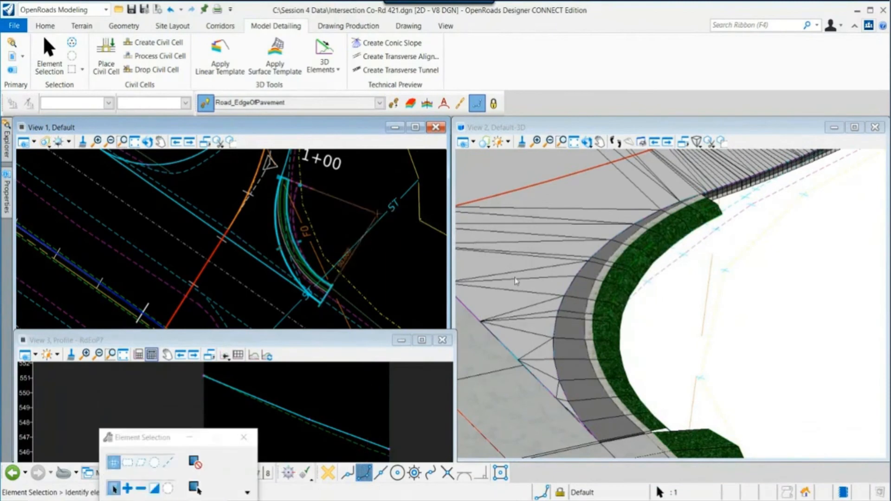
scroll(367, 232, down, 2)
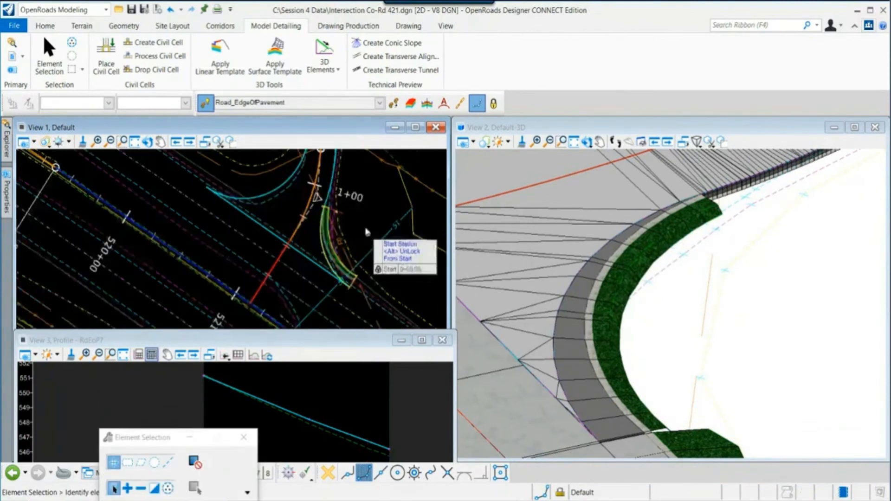
scroll(357, 239, up, 2)
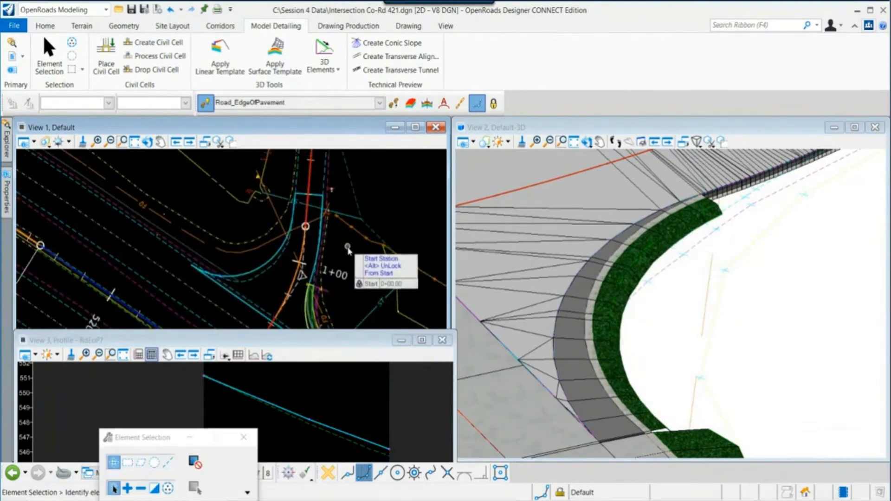
click(124, 26)
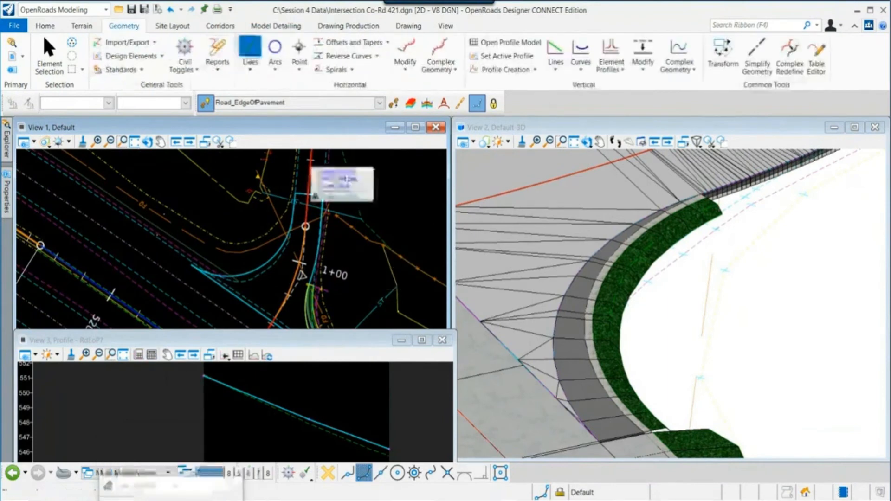
click(250, 48)
key(Escape)
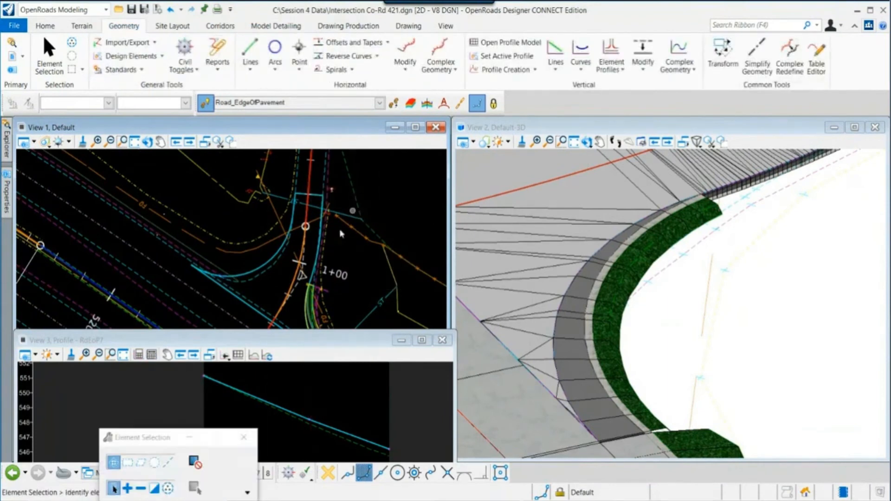
scroll(337, 270, up, 3)
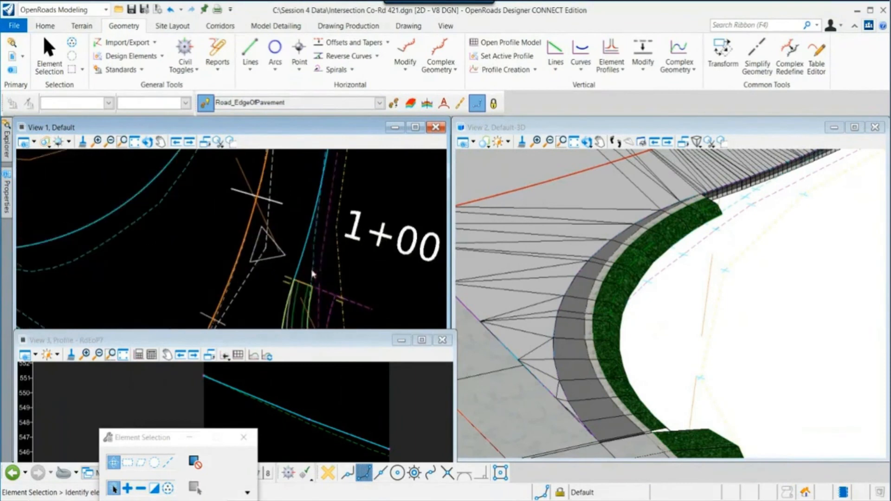
click(302, 255)
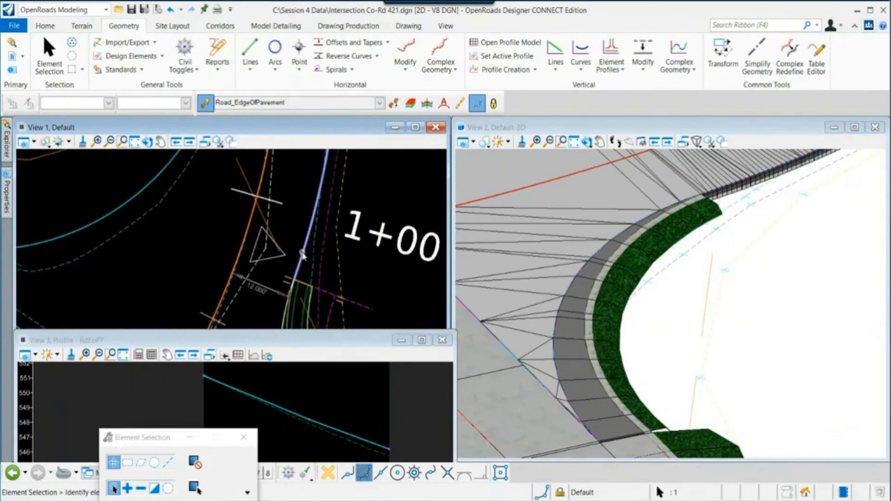
mouse_move(303, 253)
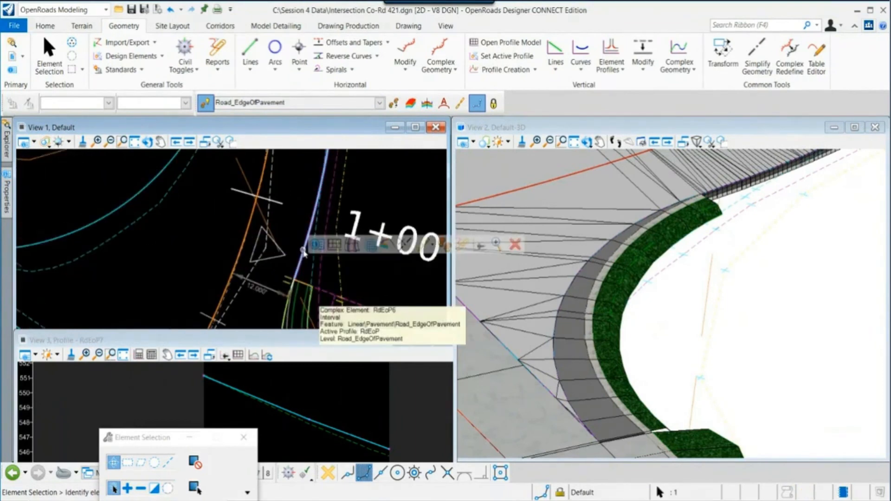
click(387, 247)
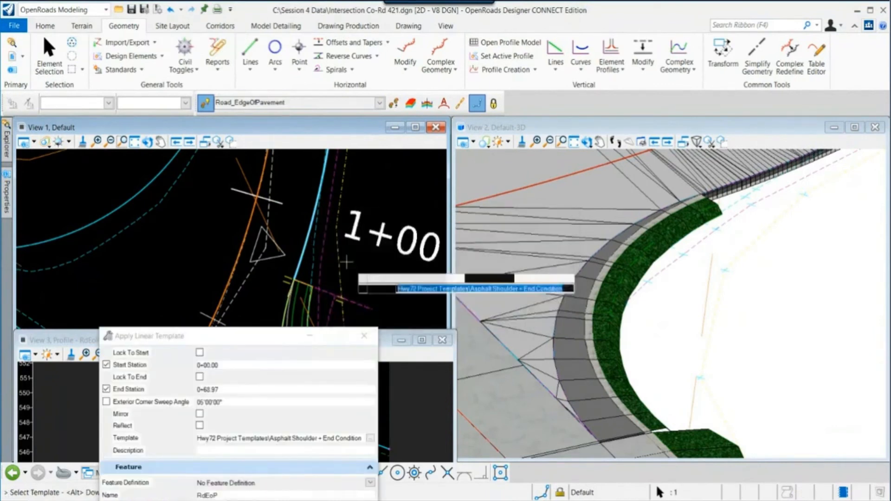
click(364, 336)
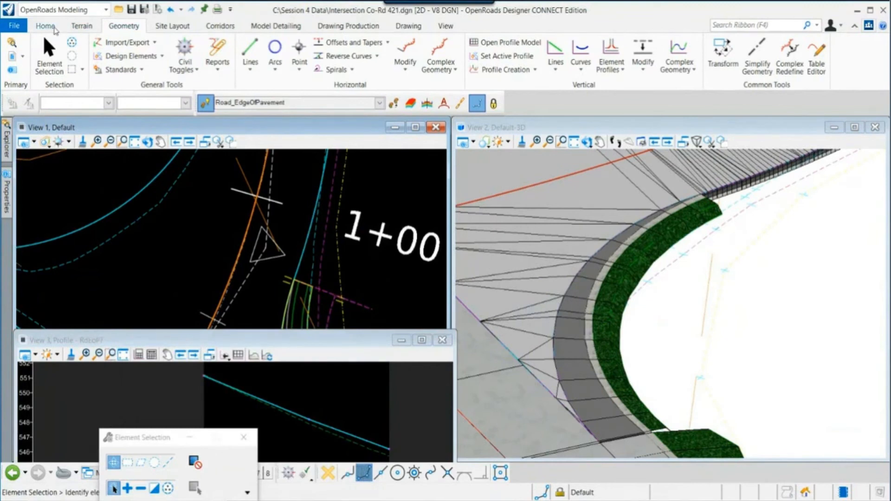
- Open the References dialog and review the attached reference files
click(45, 26)
click(251, 49)
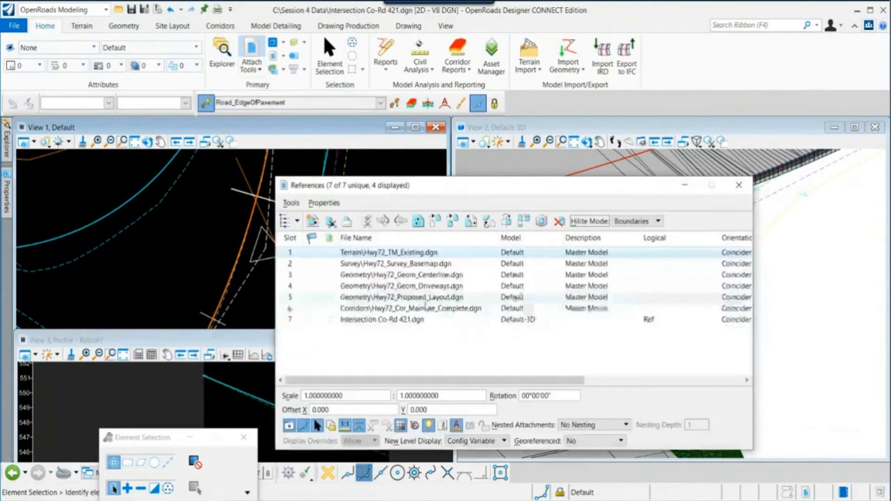
click(458, 321)
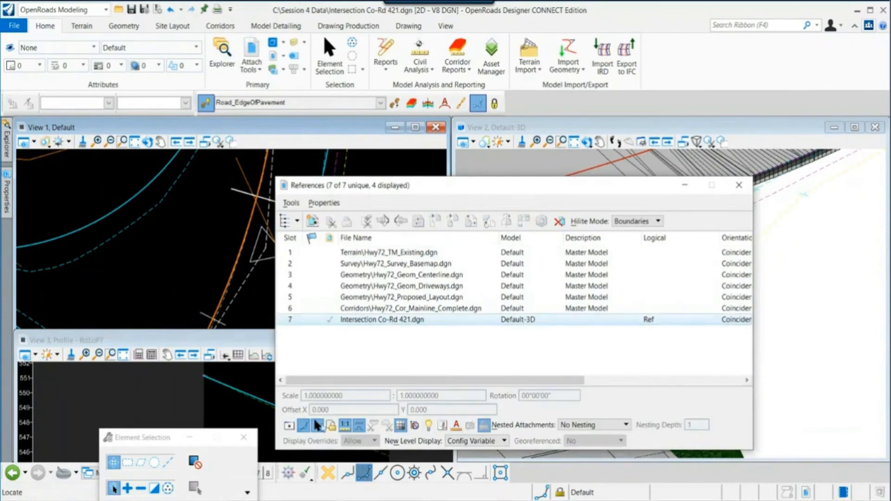
click(738, 186)
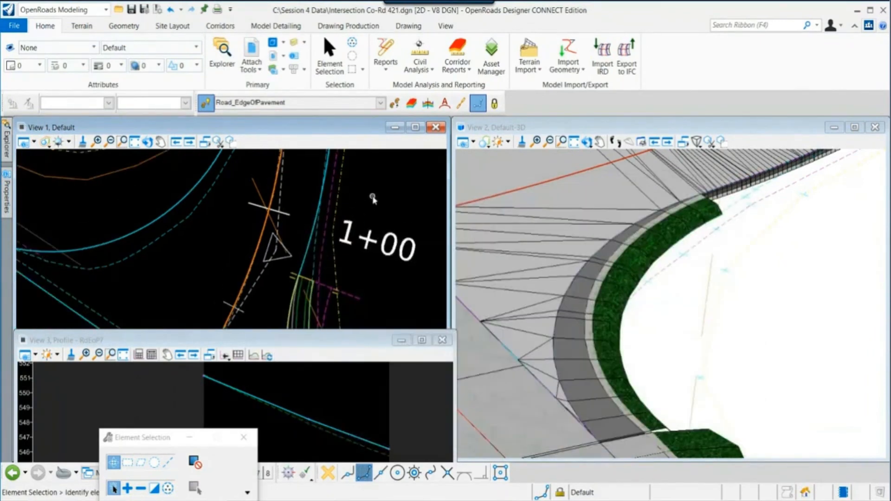
- Start Apply Linear Template on the curb return's edge of pavement and choose the Simple Tie Slope template
middle_drag(379, 182, 311, 253)
scroll(307, 250, down, 2)
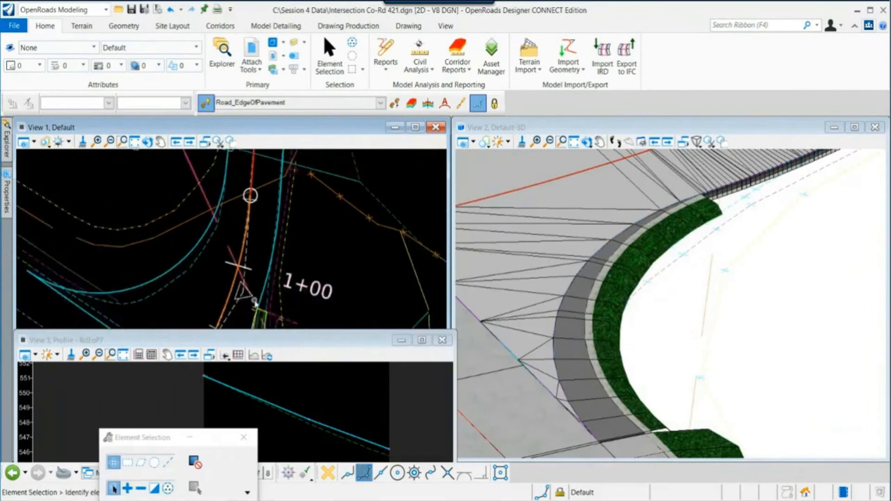
middle_drag(256, 298, 263, 274)
key(Escape)
click(270, 268)
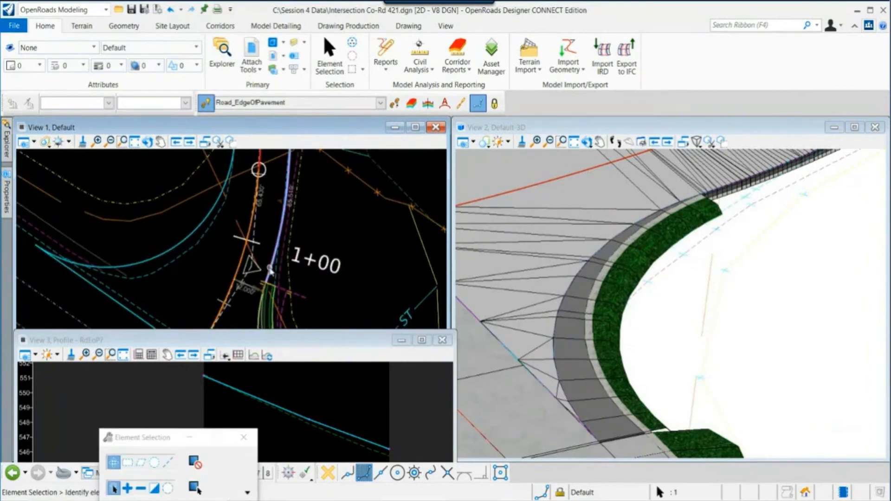
mouse_move(269, 272)
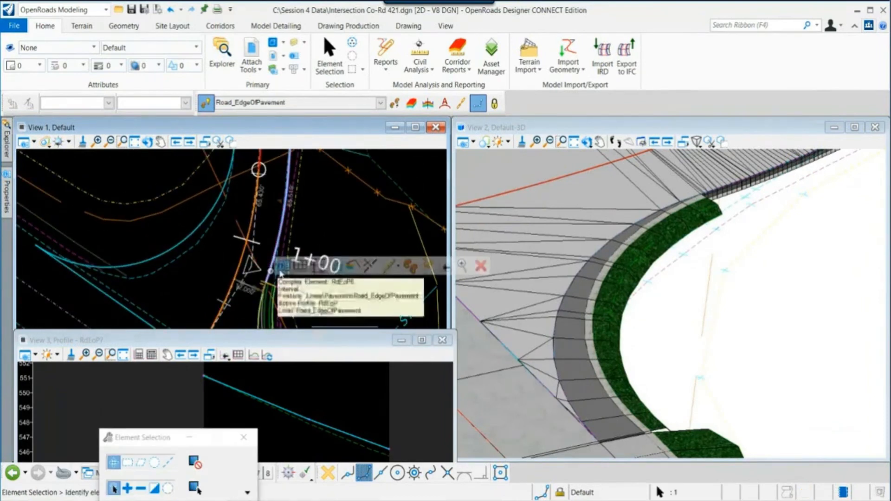
click(320, 268)
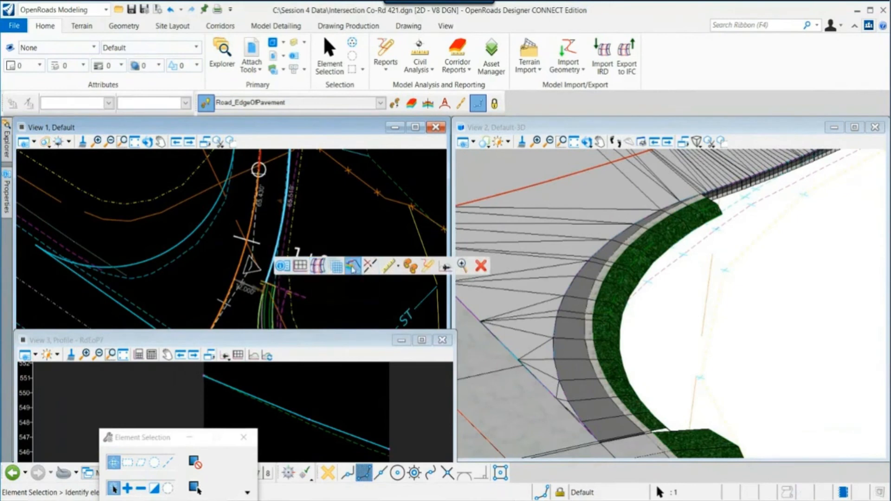
click(531, 313)
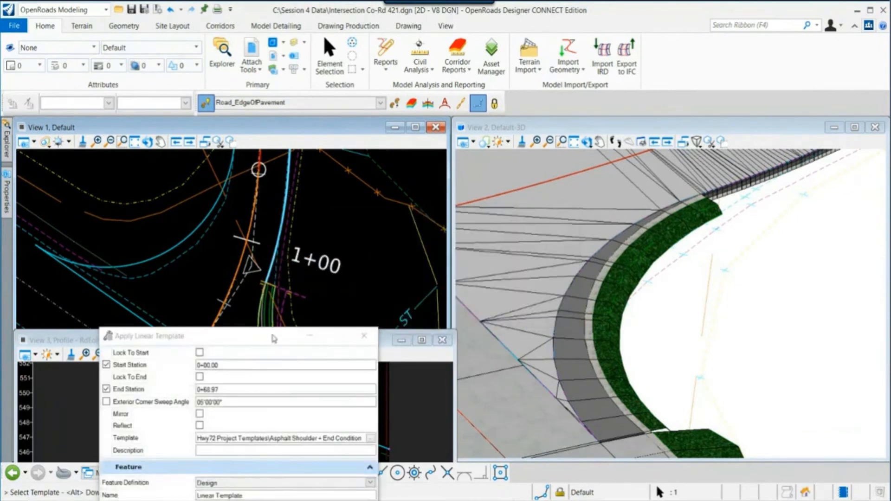
drag(186, 336, 492, 305)
middle_drag(311, 287, 247, 259)
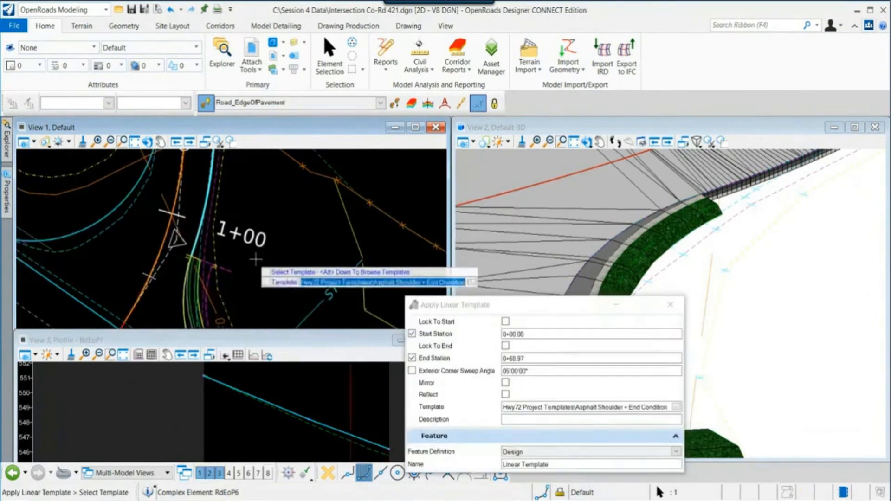
key(alt+Down)
click(267, 237)
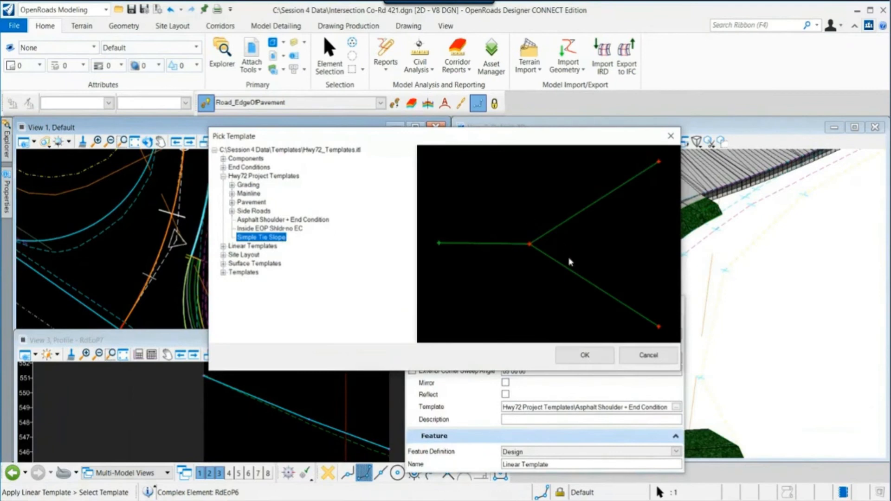
click(590, 355)
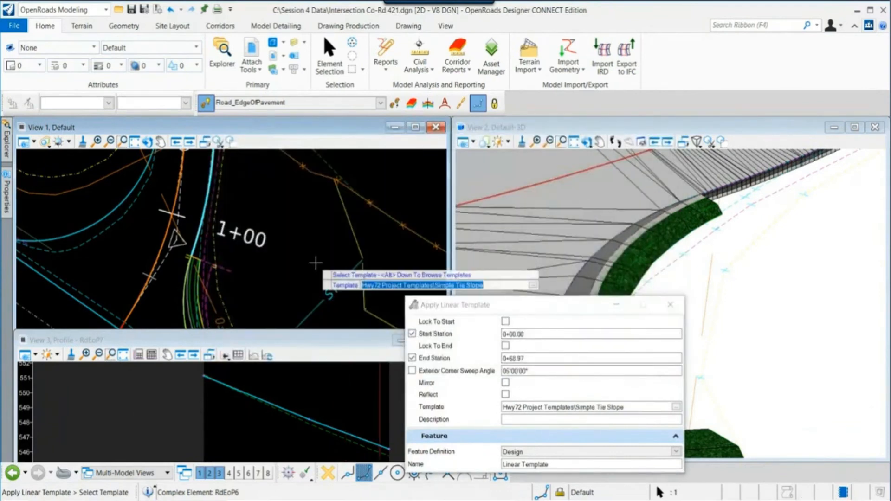
- Try to pick the tie slope's start station near 0+03.38 on the curb return
scroll(315, 263, down, 2)
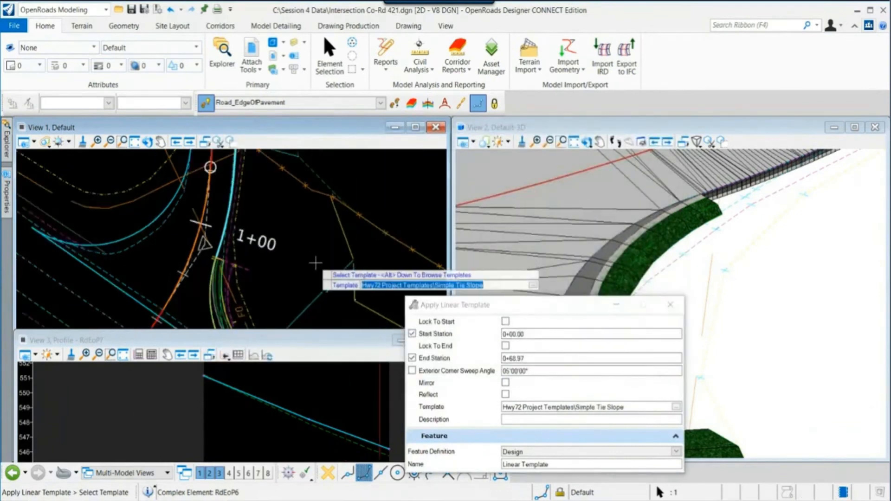
click(334, 189)
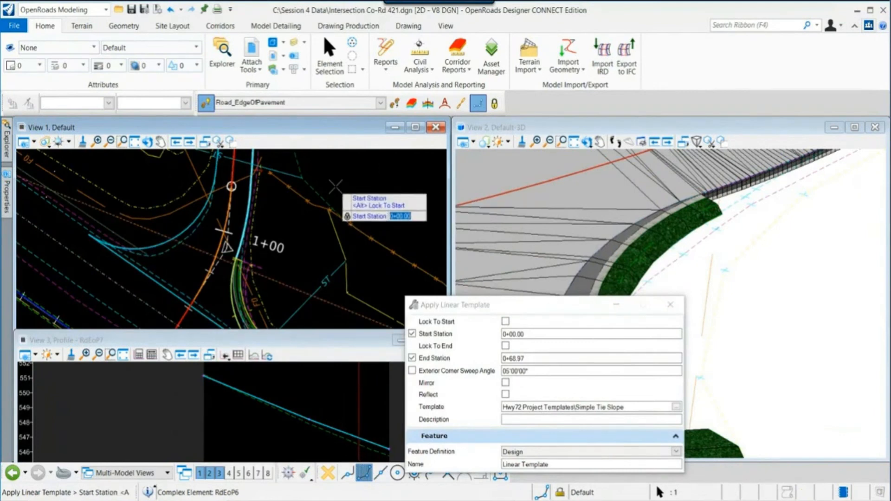
scroll(255, 256, up, 1)
scroll(255, 256, up, 1)
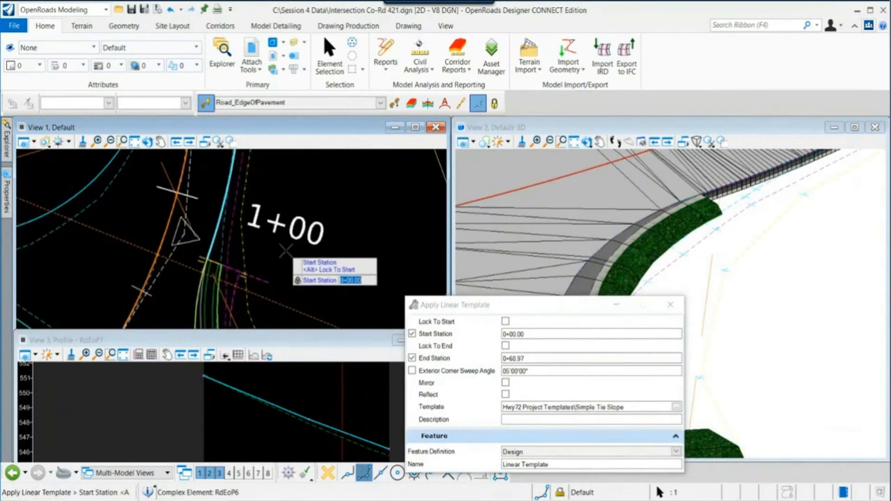
key(End)
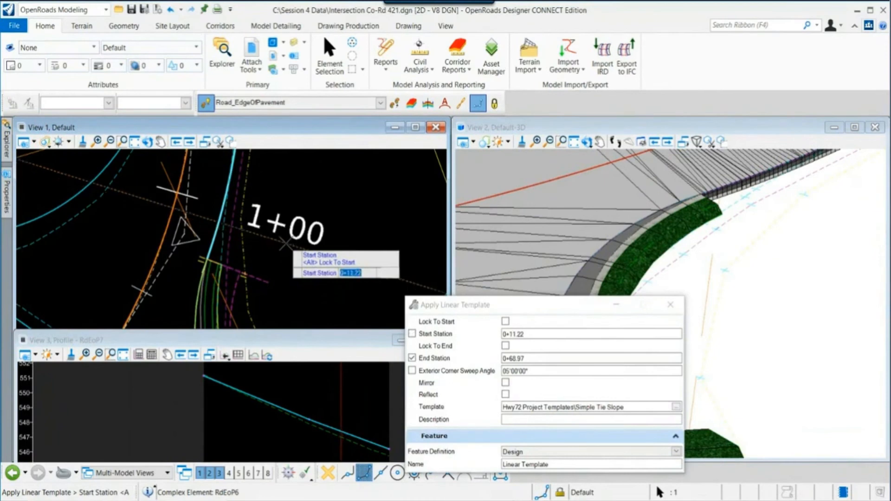
scroll(227, 267, up, 2)
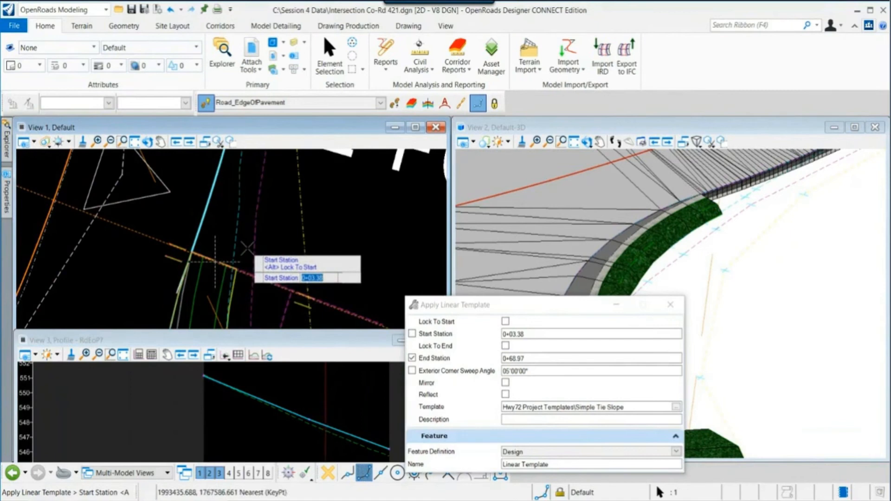
click(254, 273)
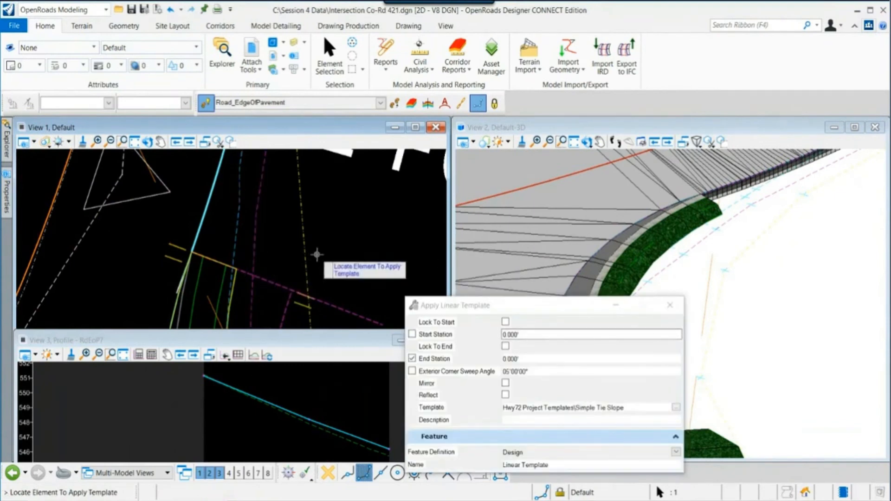
- Apply the Simple Tie Slope template along the curb return from station 0+03.50 to 0+68.97 on the outside
click(208, 207)
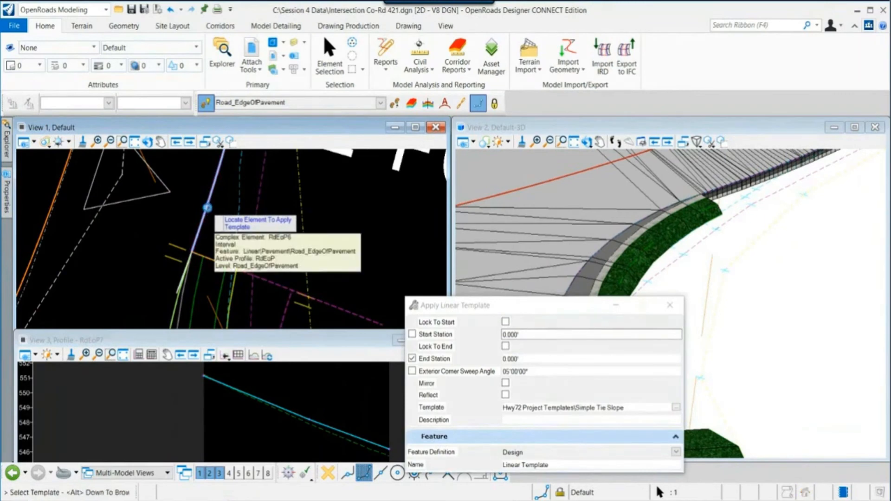
click(540, 311)
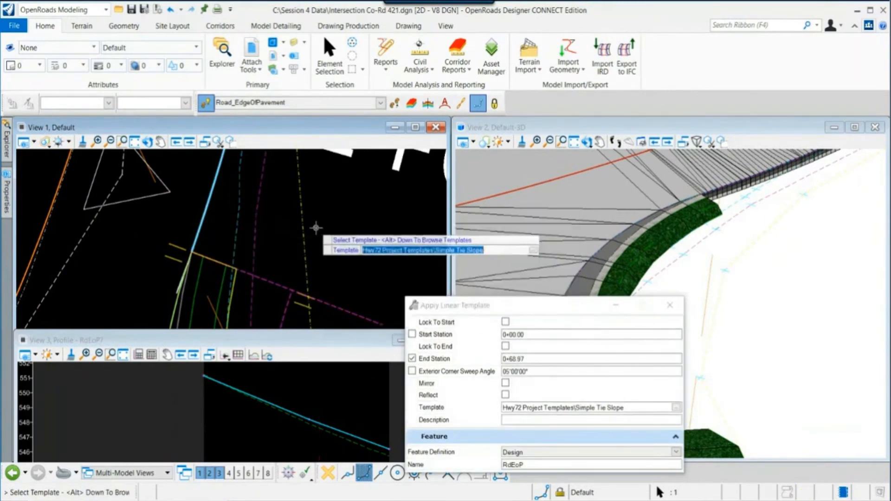
click(352, 222)
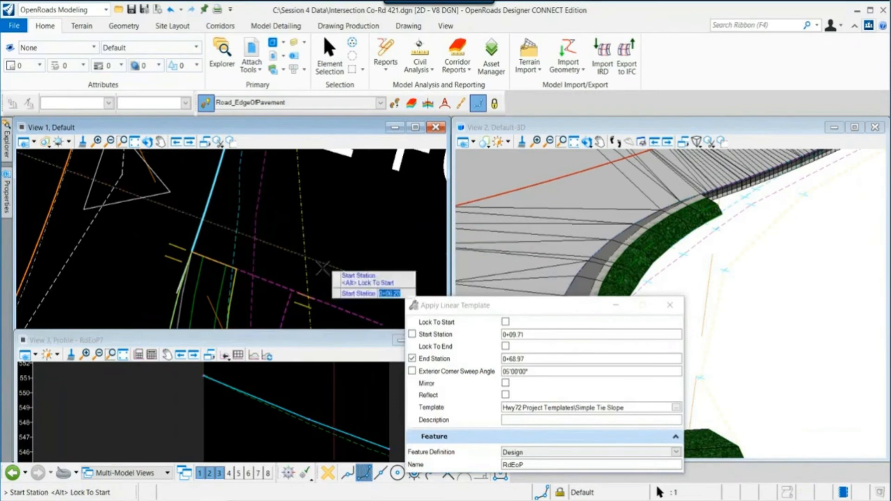
click(317, 297)
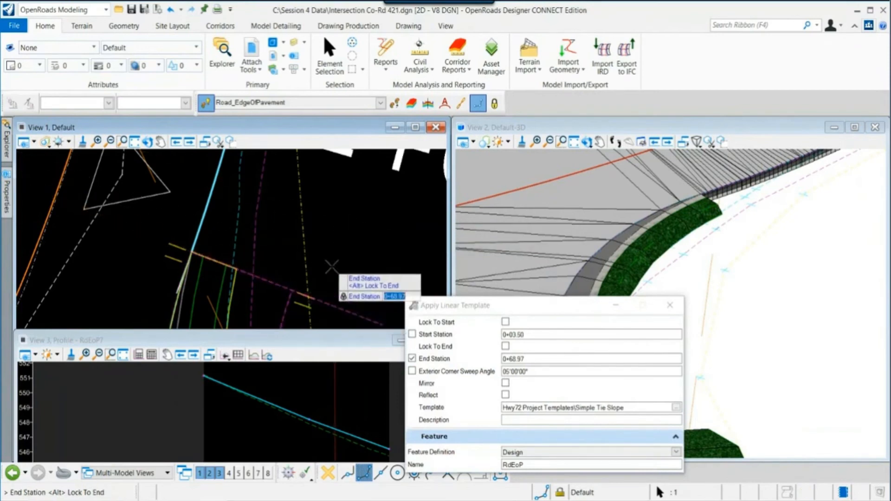
scroll(332, 265, down, 4)
scroll(326, 252, down, 6)
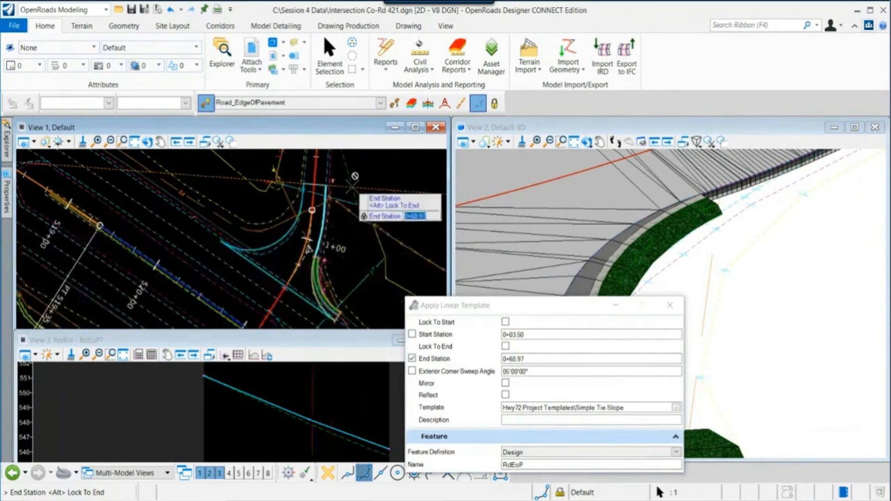
scroll(363, 177, up, 3)
click(380, 173)
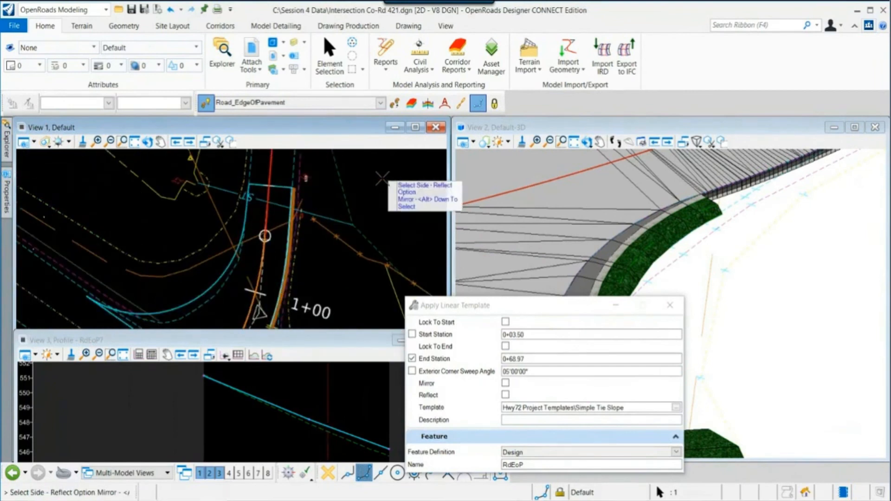
click(388, 236)
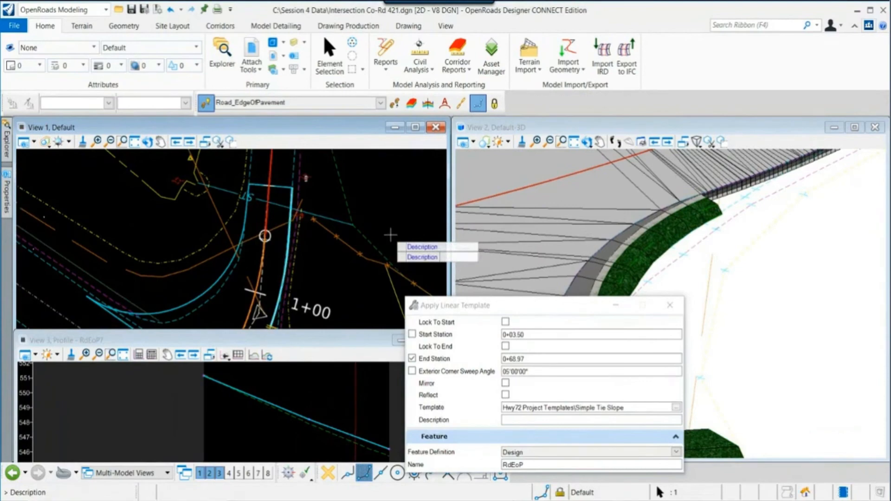
click(391, 234)
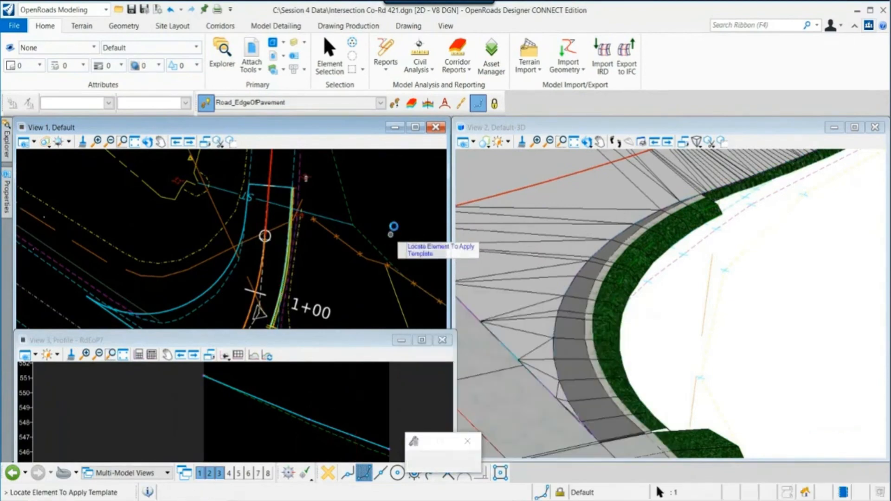
key(Escape)
- Rotate, zoom and pan the views to inspect the new tie slope along the curb return
scroll(715, 200, up, 4)
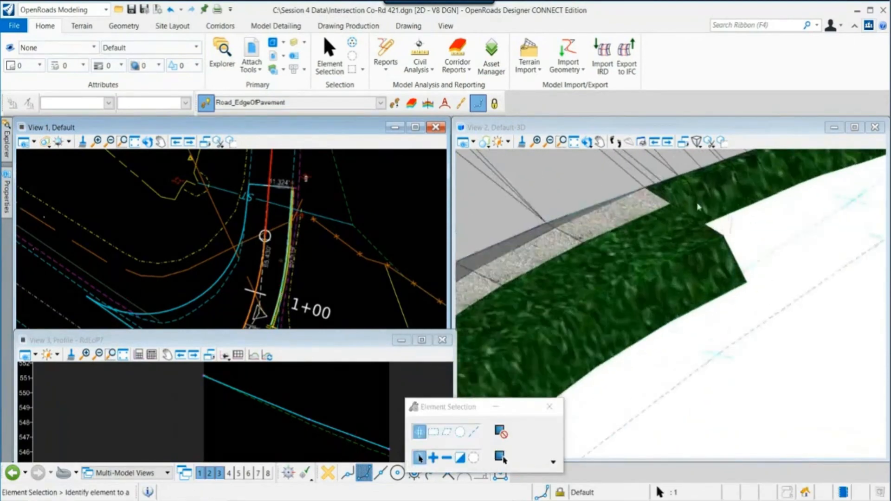
middle_drag(698, 207, 700, 299)
scroll(292, 280, up, 5)
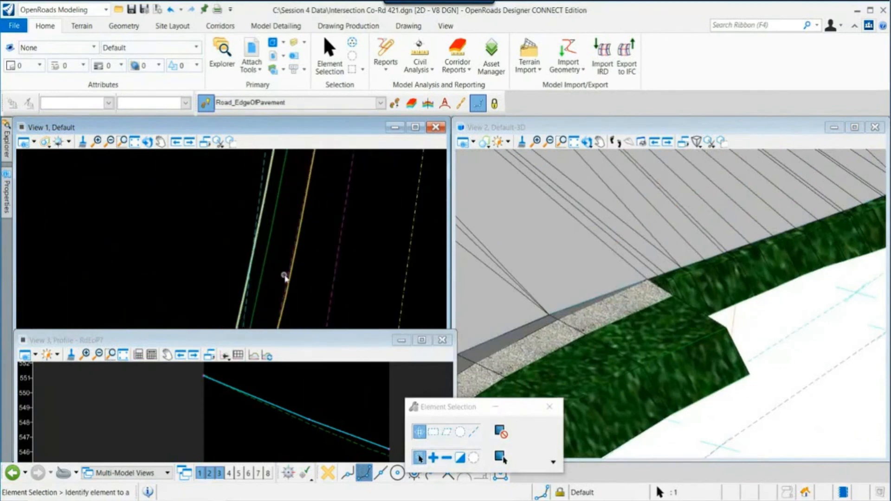
middle_drag(289, 275, 339, 192)
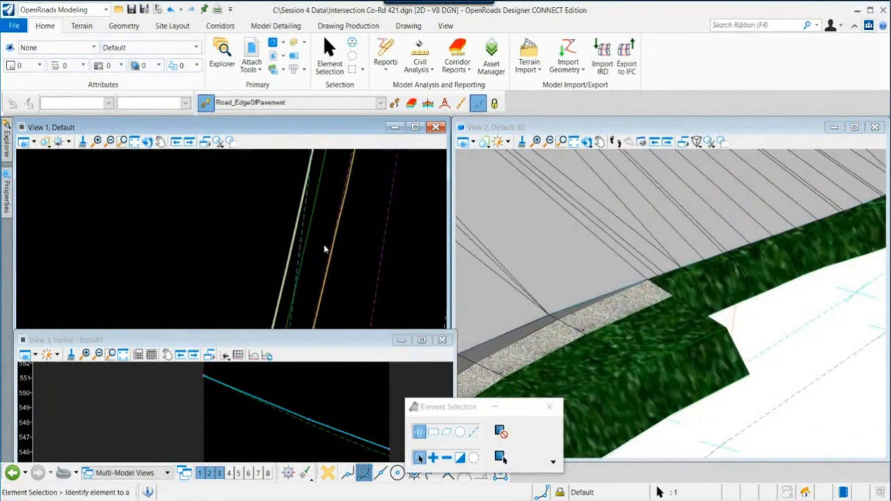
scroll(332, 265, down, 3)
middle_drag(332, 269, 402, 180)
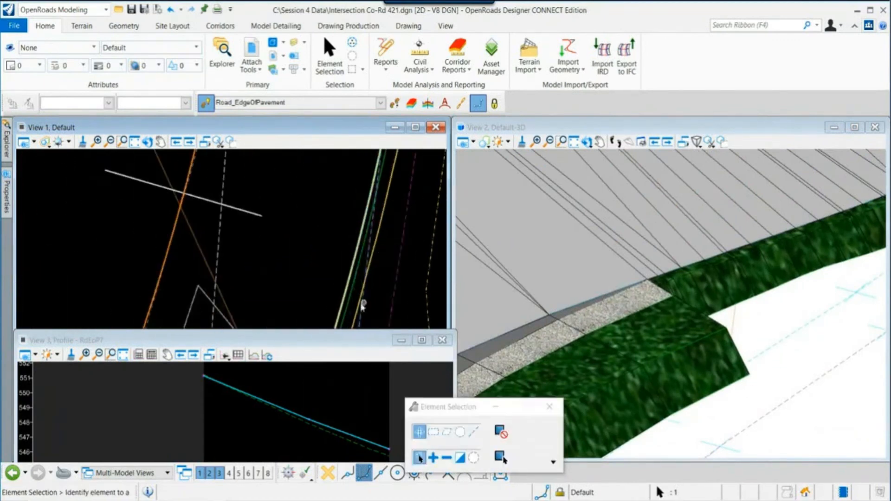
- Edit the tie slope's template drop, setting the EC_HINGE point's horizontal berm width value to 3
middle_drag(363, 301, 414, 160)
scroll(381, 275, down, 2)
scroll(381, 279, up, 3)
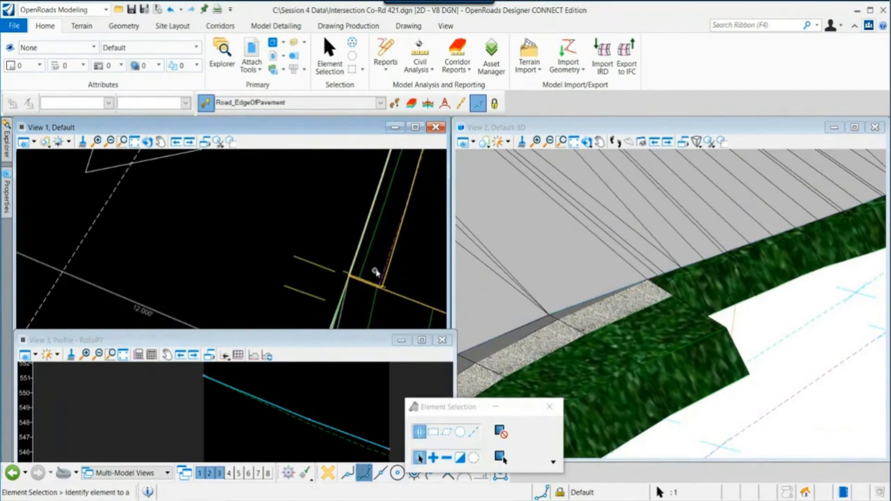
mouse_move(386, 268)
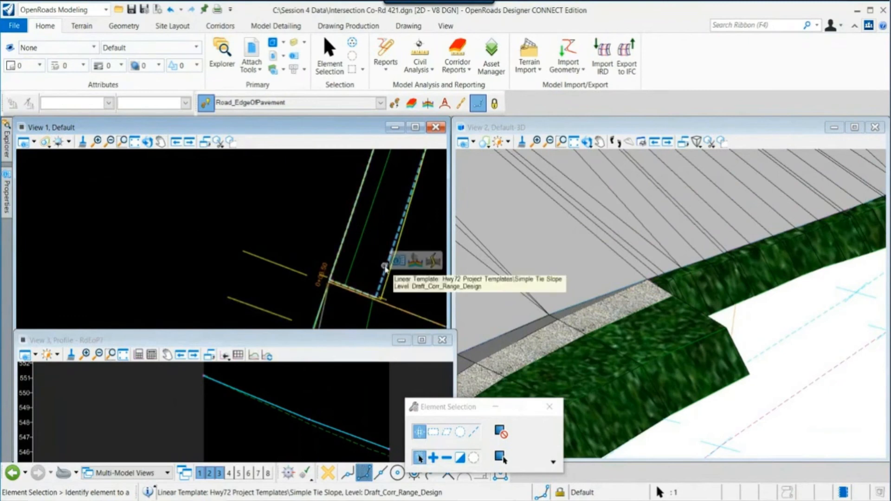
click(414, 263)
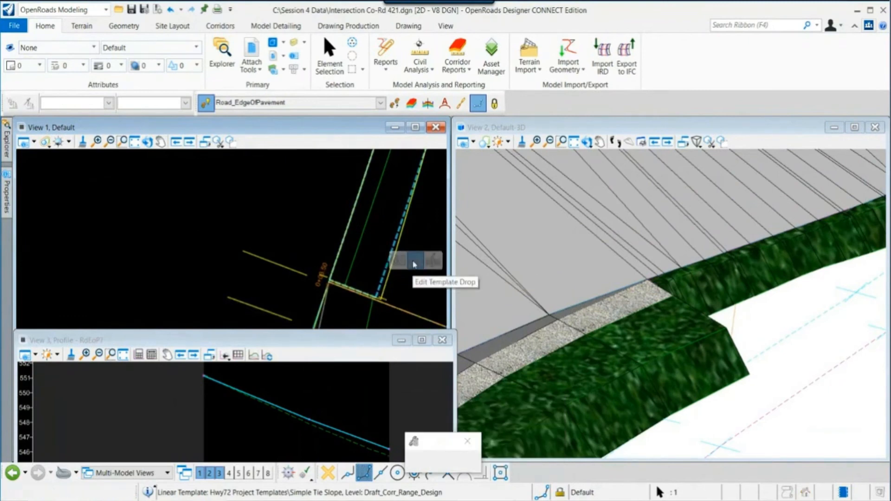
click(415, 263)
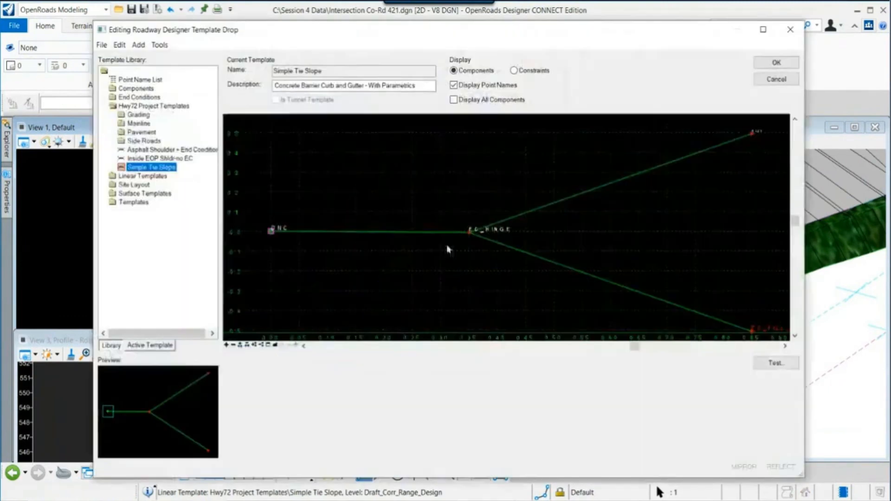
double_click(469, 231)
drag(620, 346, 579, 352)
text(3)
key(Tab)
click(792, 143)
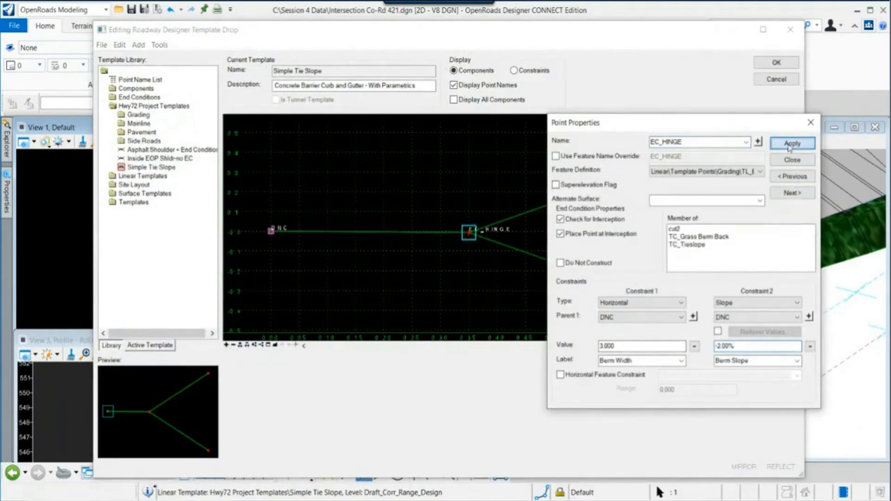
click(792, 160)
click(776, 62)
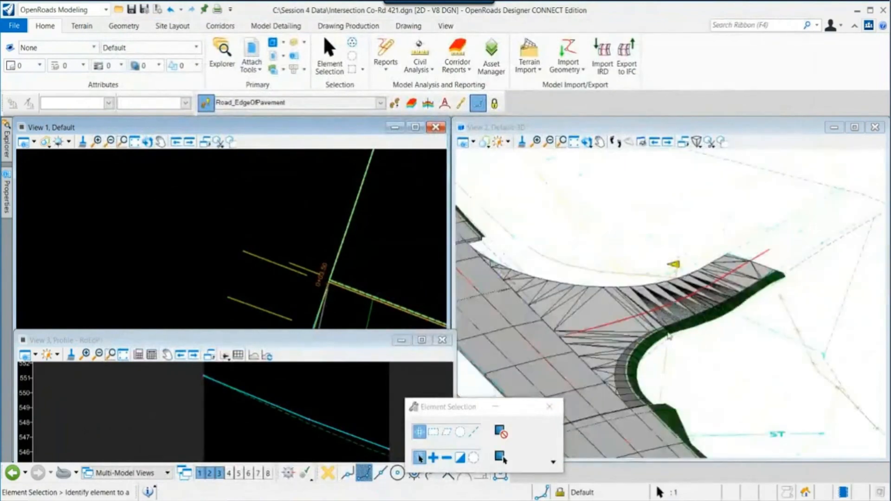
- Rotate the 3D view and zoom and pan the plan view to inspect the revised tie slope along the curb return
click(586, 142)
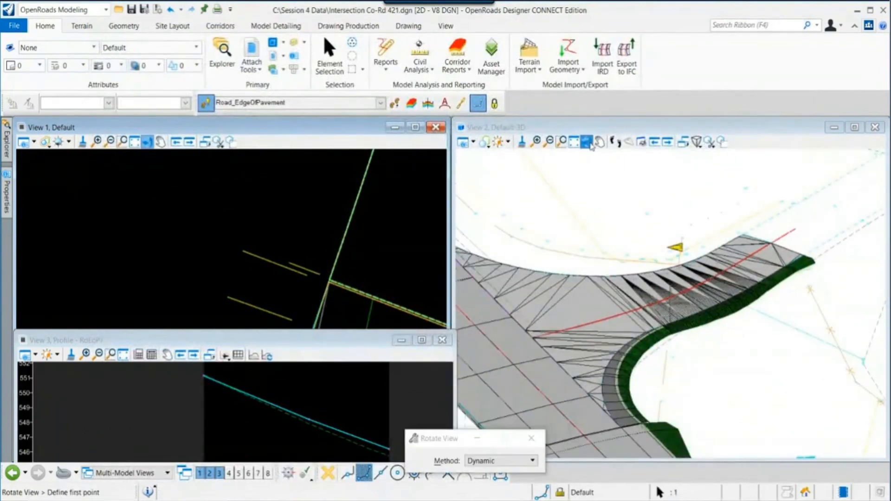
click(634, 335)
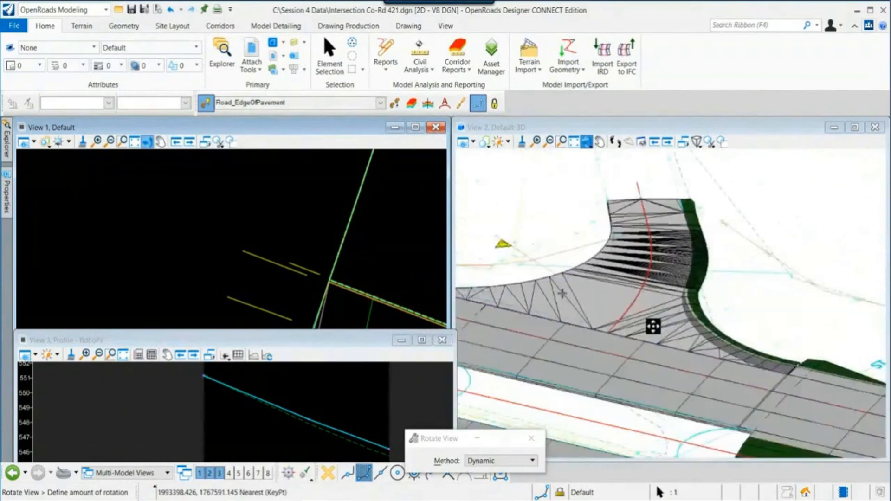
click(652, 326)
scroll(696, 297, up, 1)
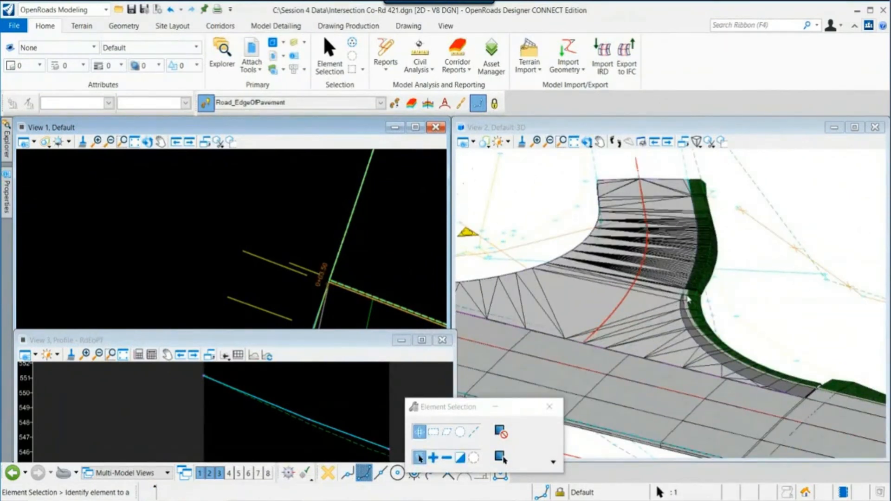
scroll(247, 272, down, 4)
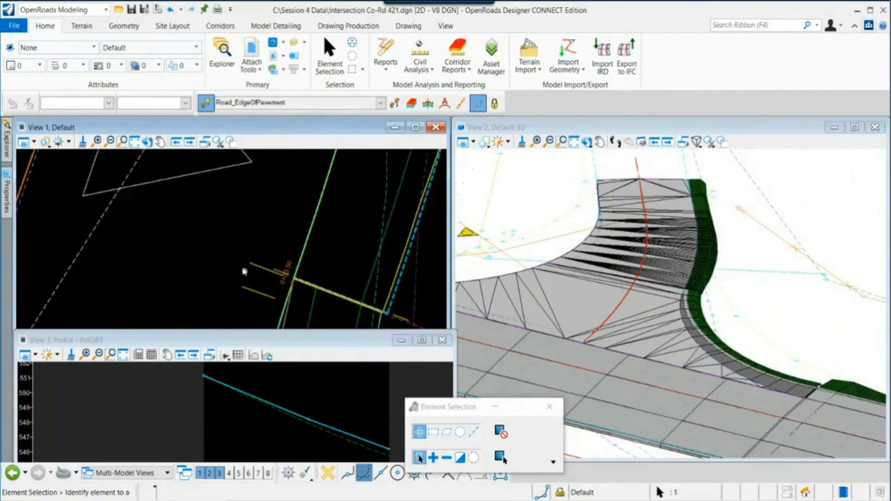
scroll(223, 254, up, 3)
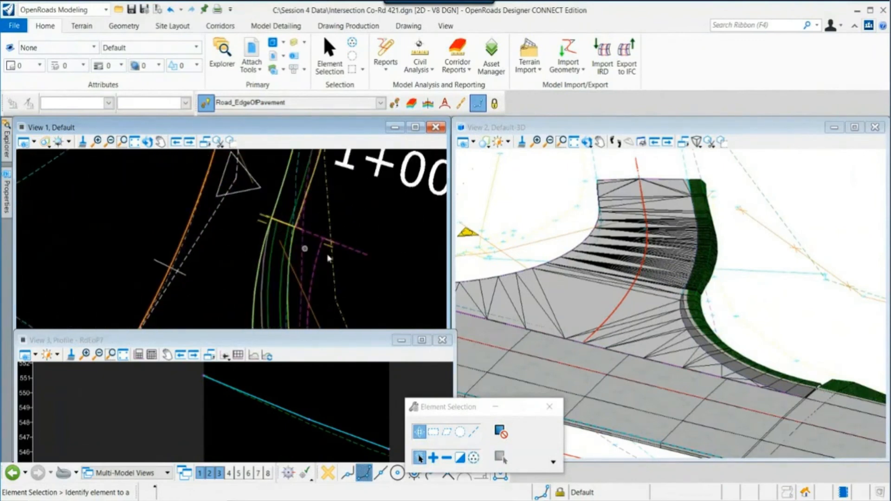
scroll(246, 277, down, 3)
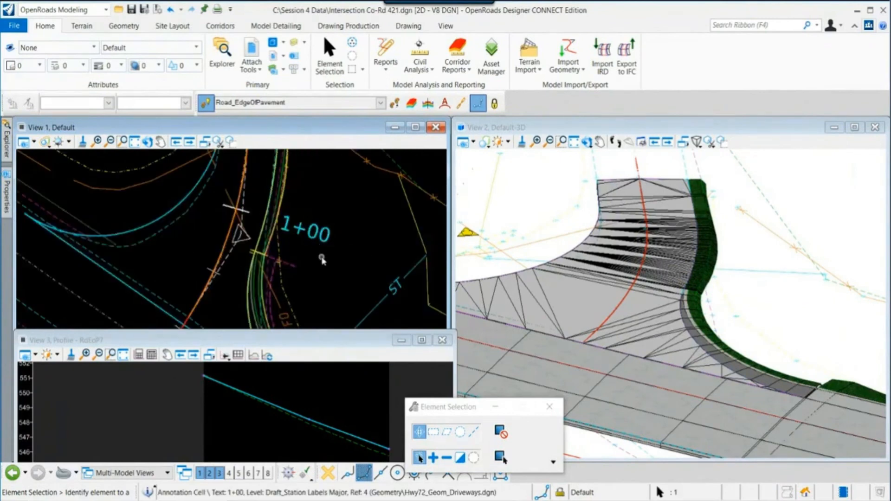
middle_drag(324, 286, 352, 295)
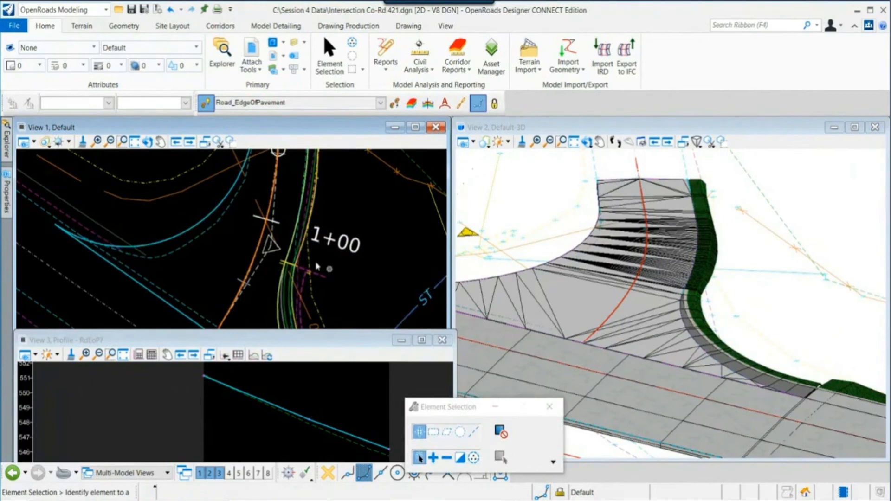
scroll(273, 249, up, 3)
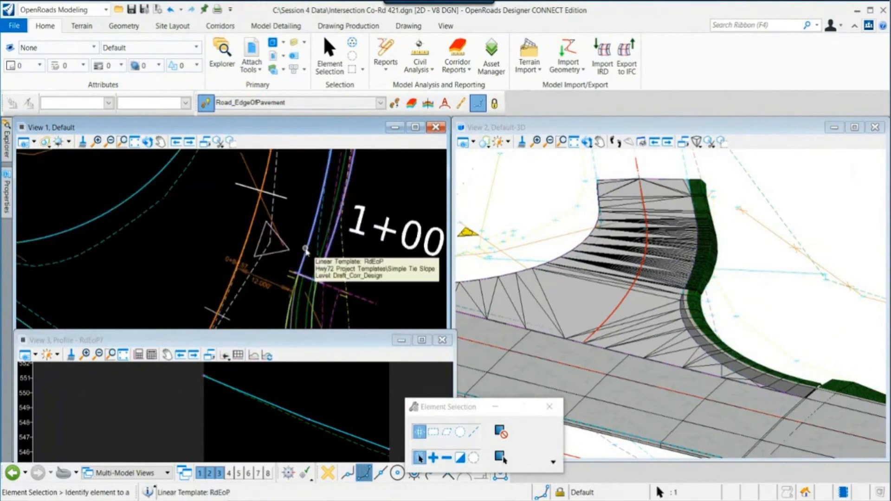
scroll(306, 251, up, 4)
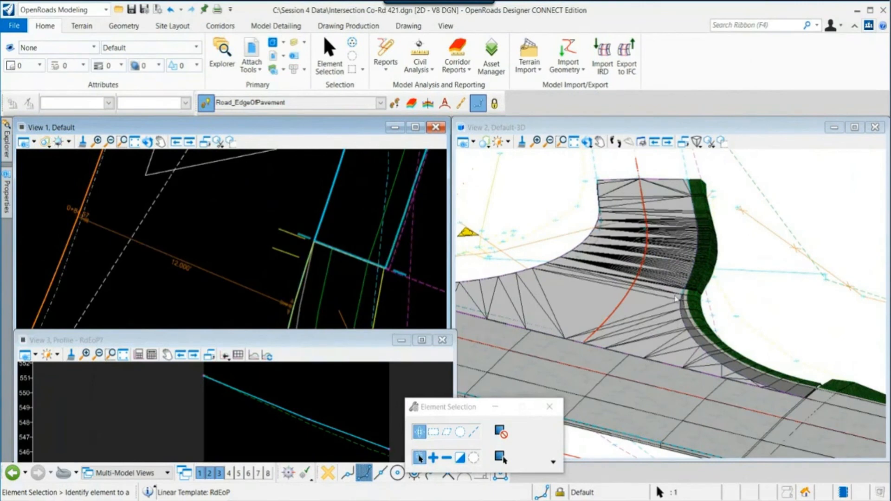
scroll(665, 301, up, 2)
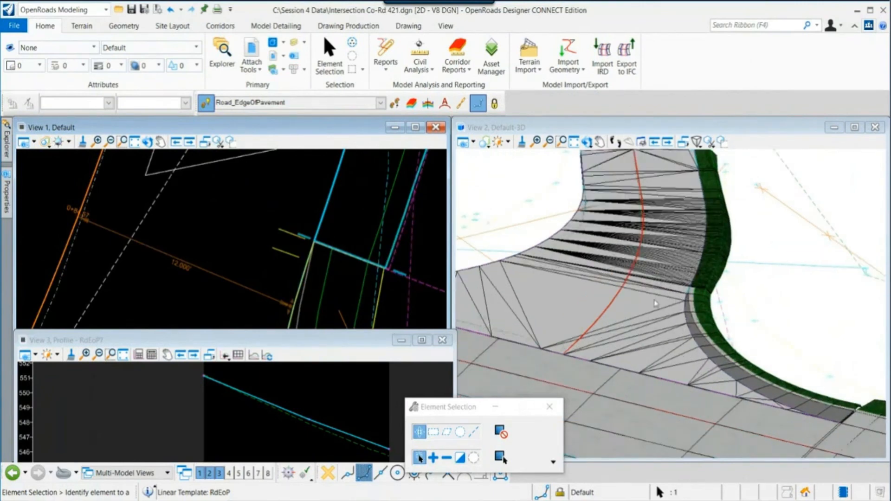
scroll(268, 288, down, 3)
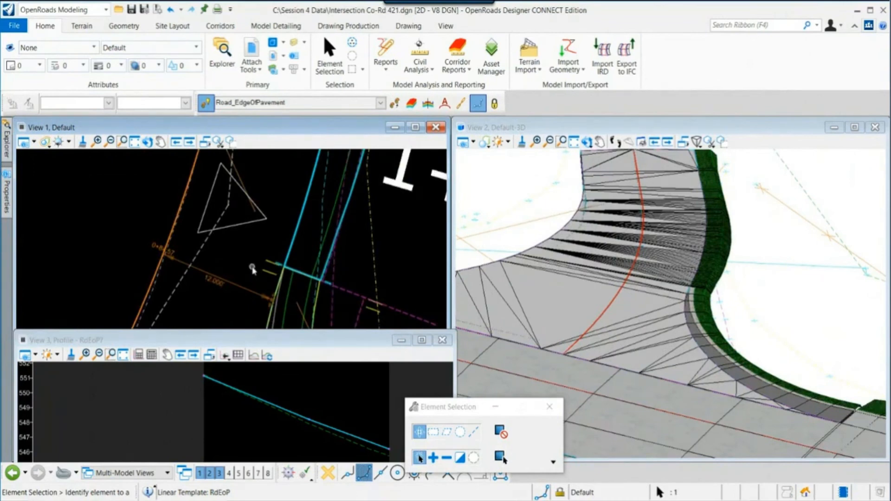
scroll(252, 266, down, 2)
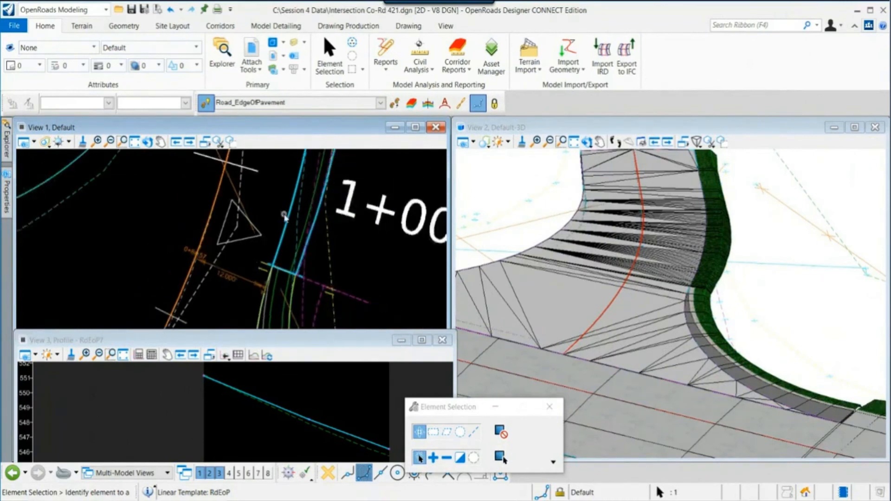
scroll(253, 270, down, 1)
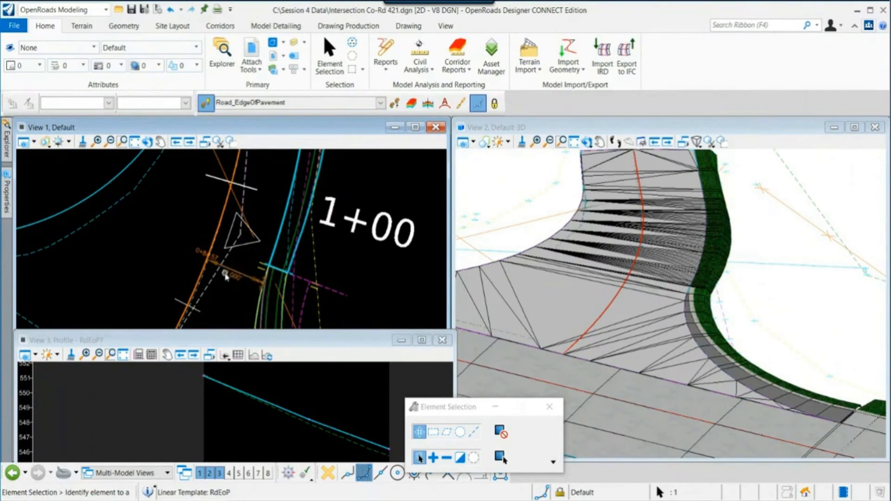
scroll(255, 280, up, 4)
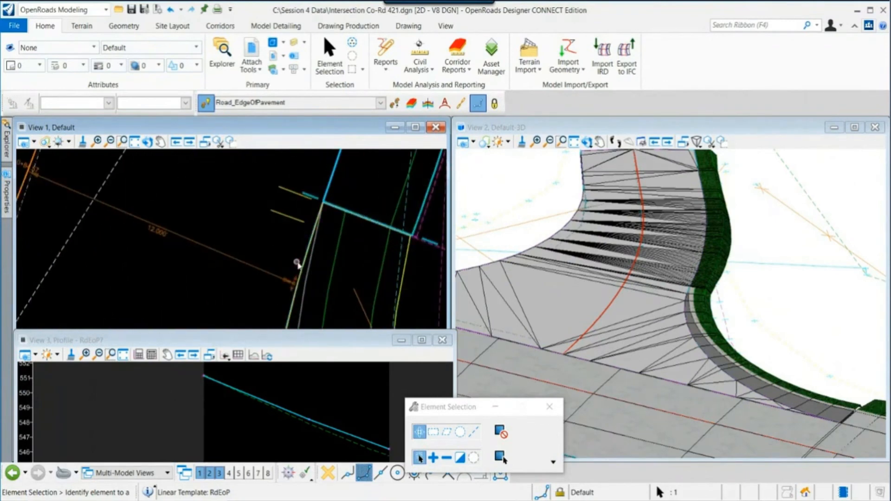
- Change the edge of pavement's 12.000 offset dimension to 16
click(298, 264)
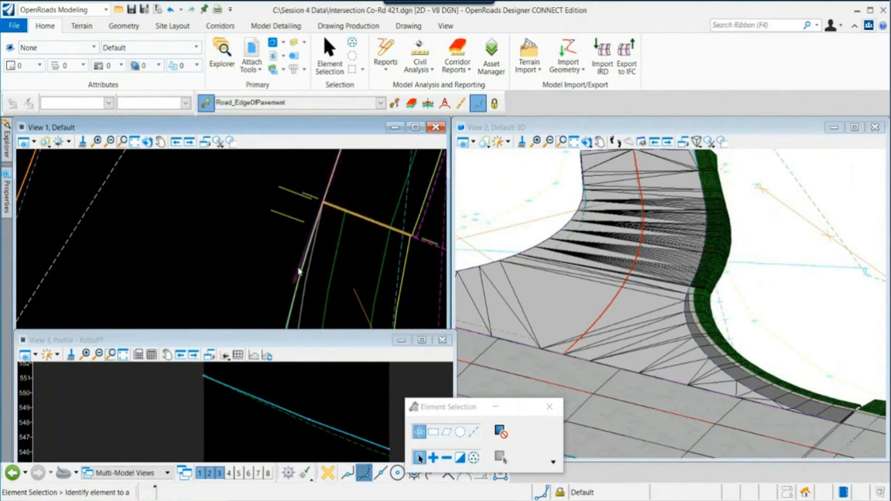
click(177, 269)
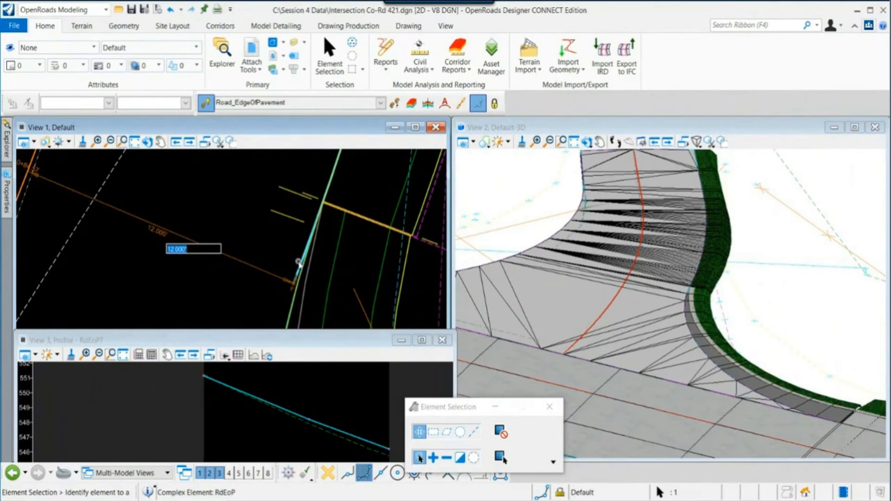
key(BackSpace)
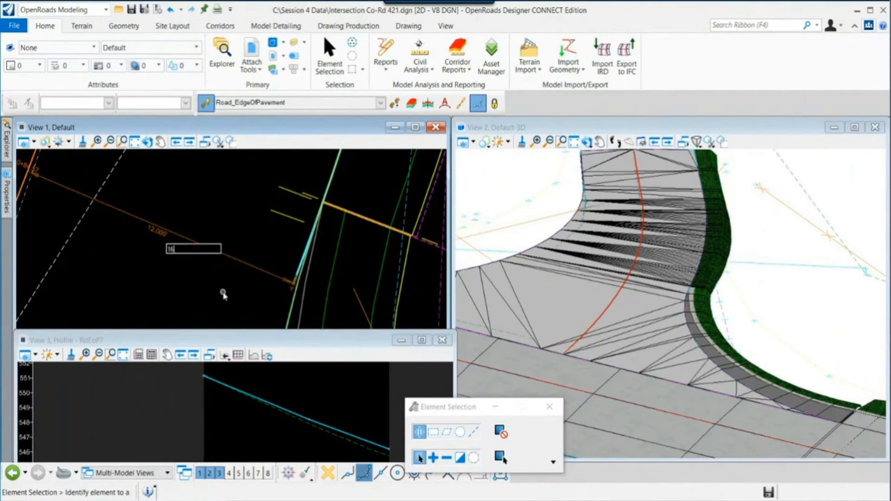
key(Return)
- Rotate the 3D view to inspect the tie slope after the offset change
scroll(666, 328, down, 4)
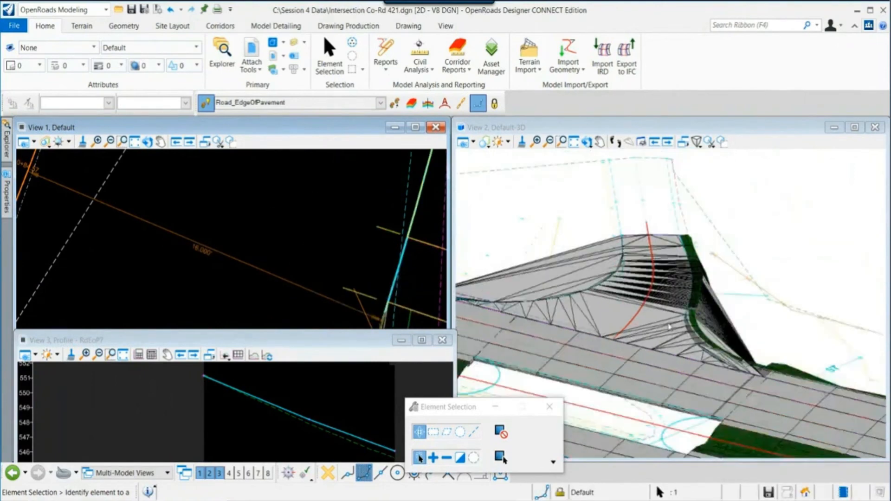
click(599, 167)
click(588, 143)
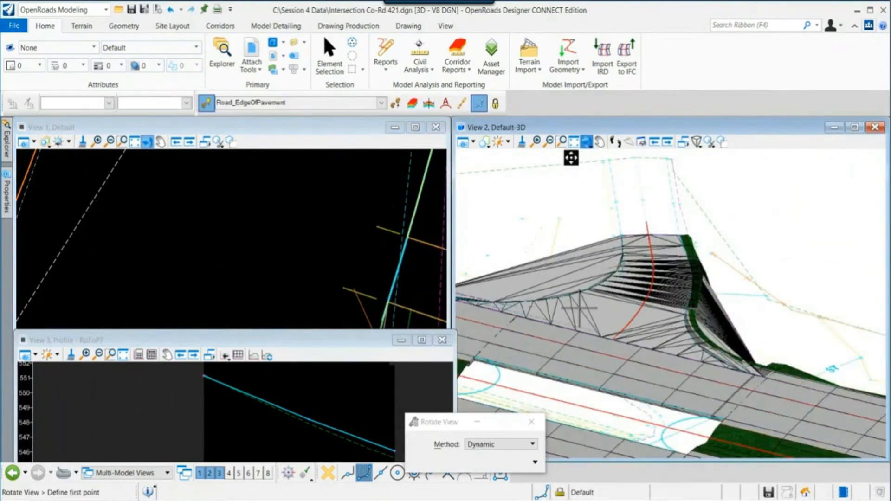
click(746, 326)
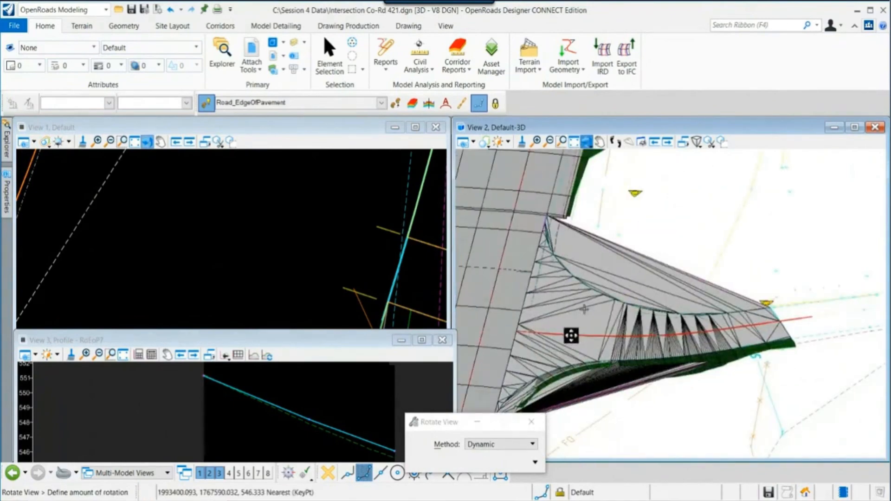
click(700, 328)
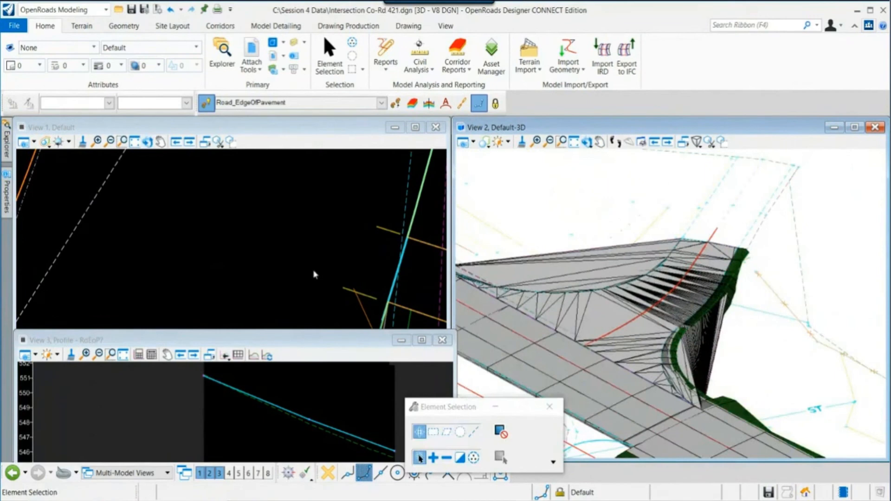
- Set the edge of pavement's offset dimension back to 12
scroll(315, 275, down, 1)
scroll(265, 232, up, 4)
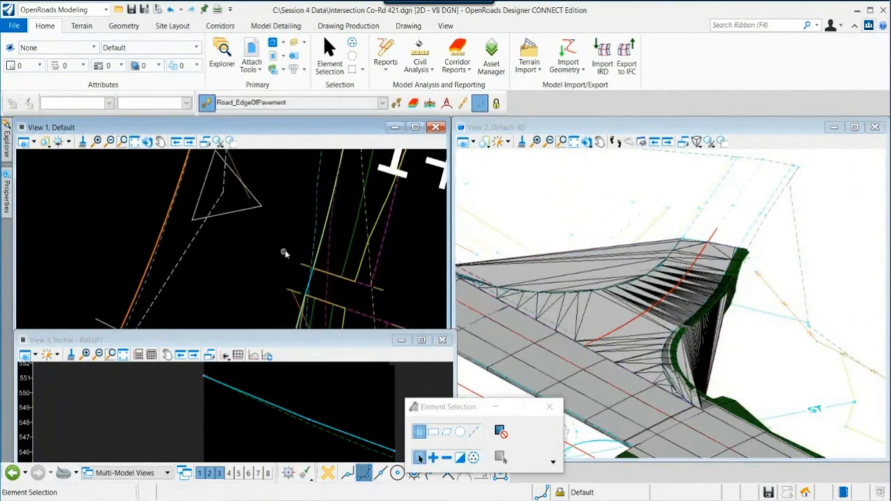
click(317, 243)
click(232, 282)
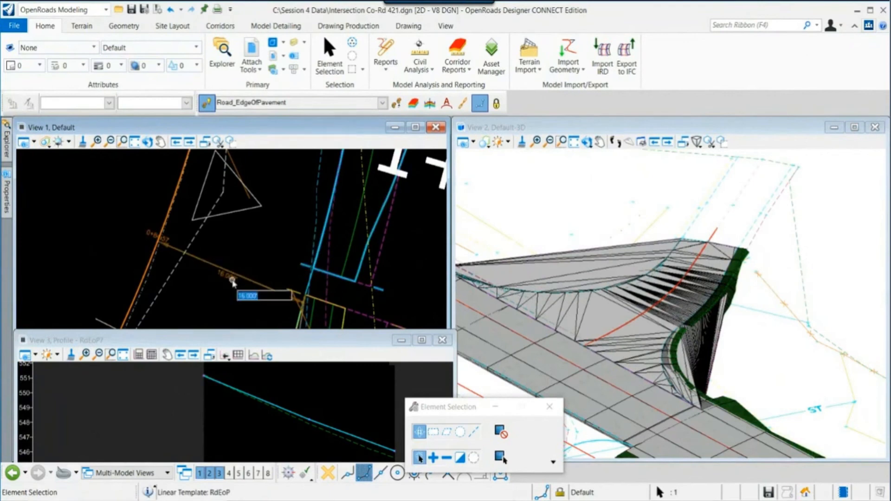
text(12)
key(Return)
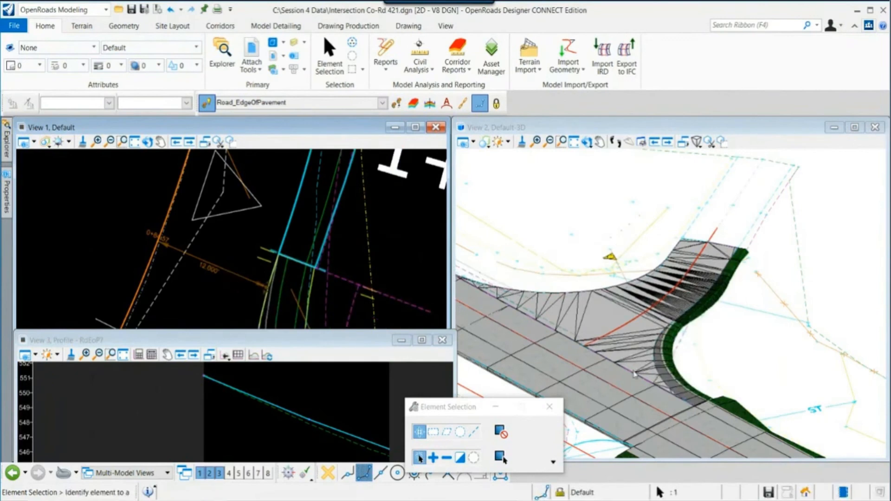
click(236, 275)
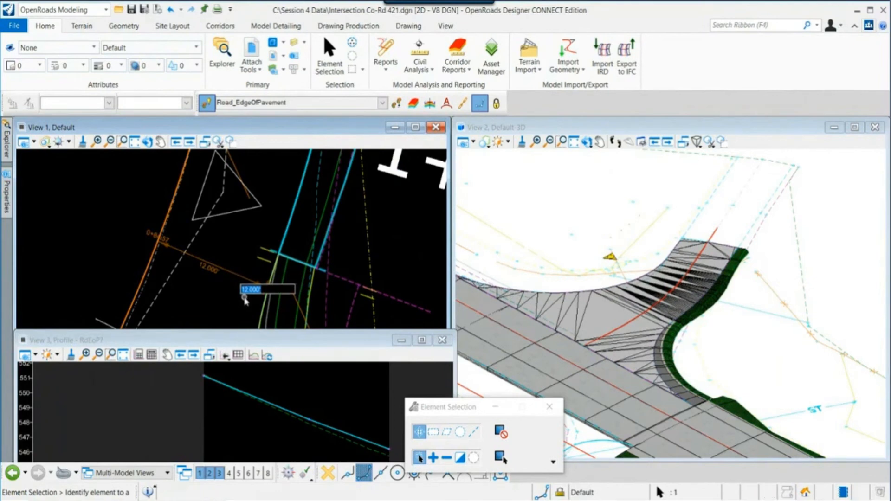
click(241, 318)
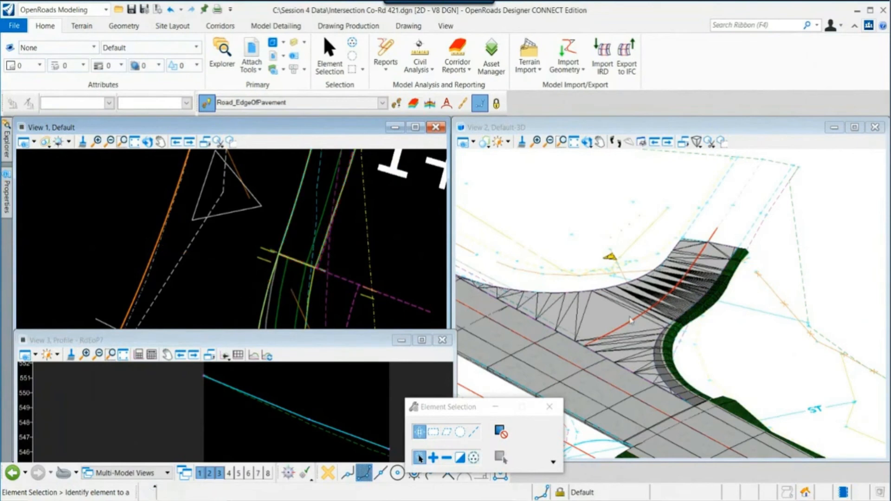
scroll(230, 239, down, 5)
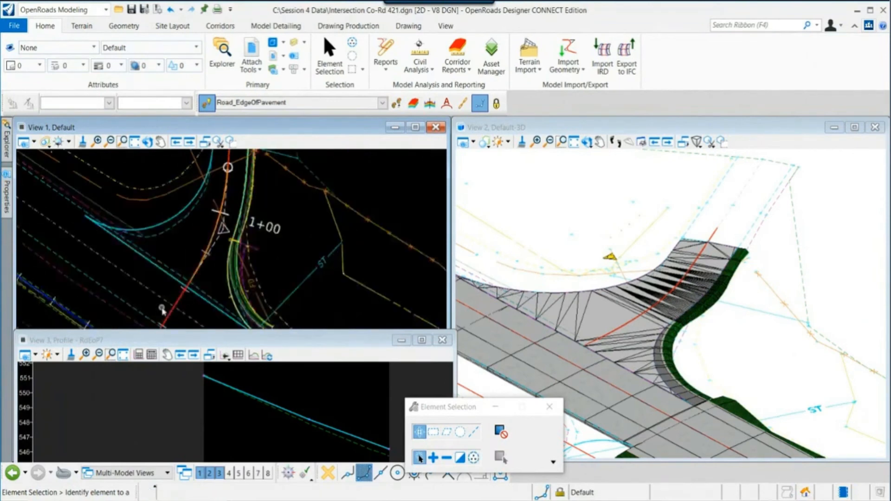
scroll(199, 227, down, 3)
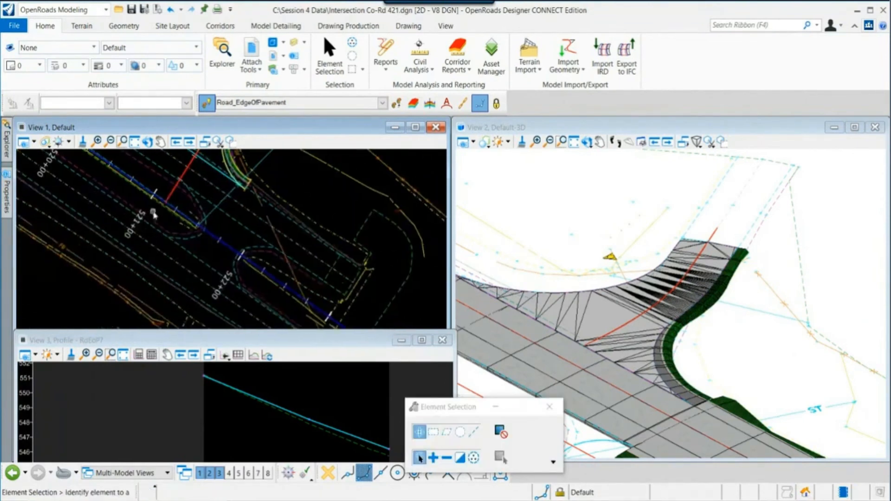
middle_drag(566, 381, 675, 278)
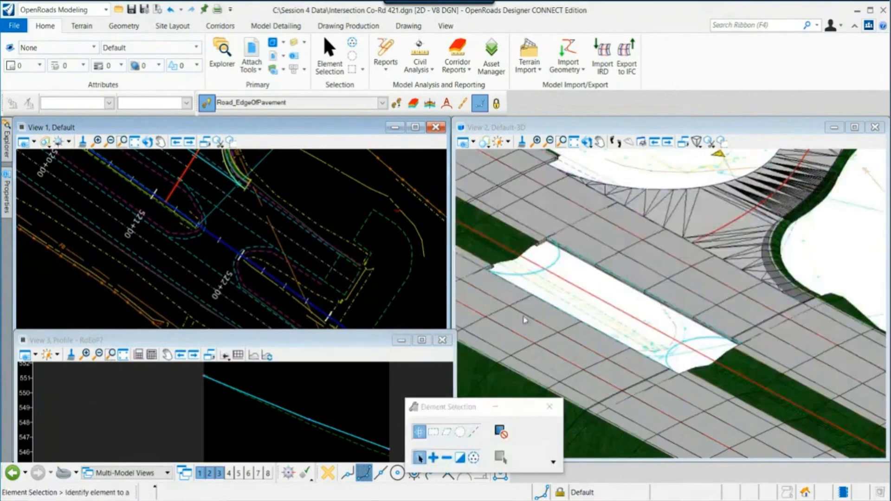
- Turn on display of the Hwy72_Cor_Mainline_Complete.dgn corridor reference attachment
middle_drag(379, 286, 392, 301)
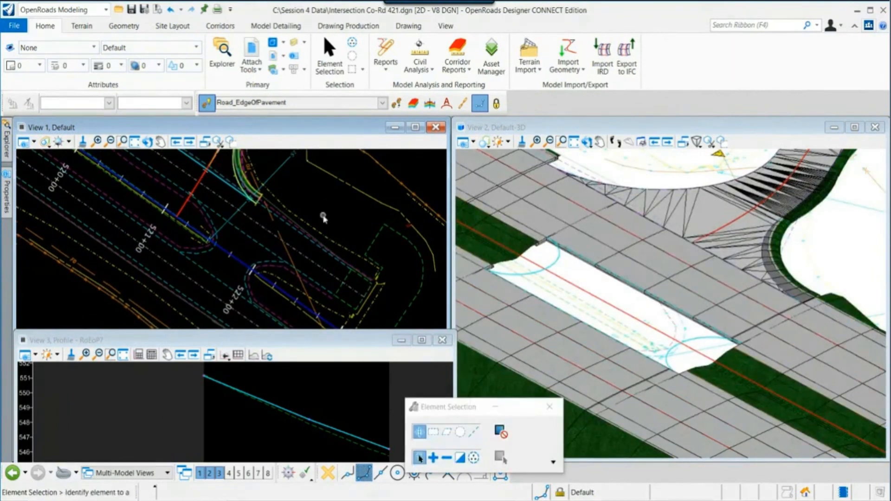
scroll(324, 216, down, 2)
mouse_move(302, 198)
middle_down()
mouse_move(295, 225)
mouse_move(301, 190)
middle_up()
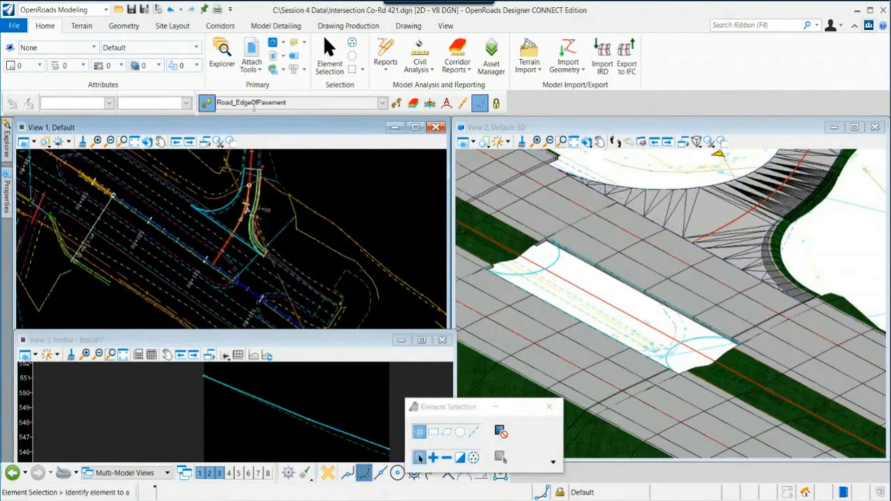
click(258, 67)
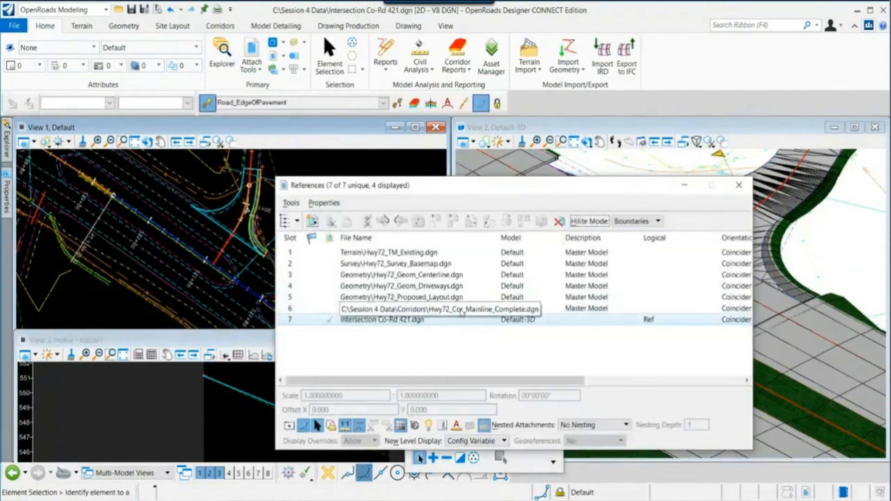
click(460, 299)
click(289, 426)
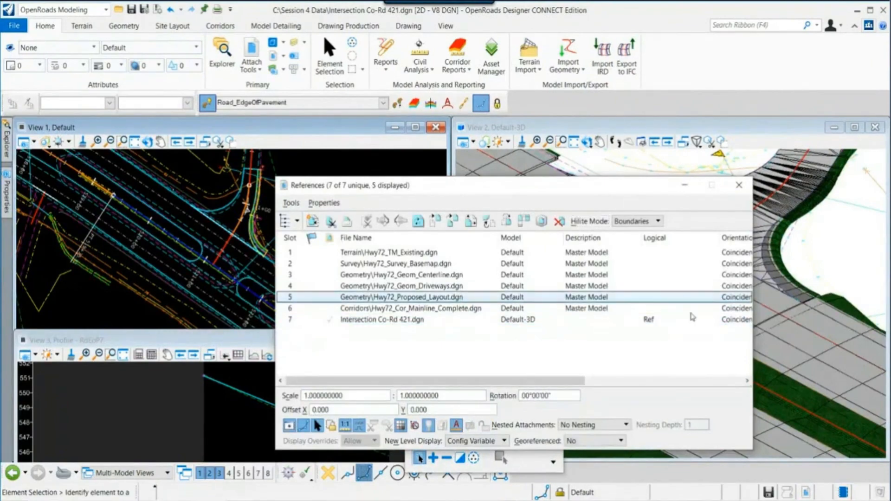
click(740, 186)
- Rotate the 3D view and zoom the plan view to inspect the curb return tie-in against the displayed mainline corridor
middle_drag(581, 309, 625, 353)
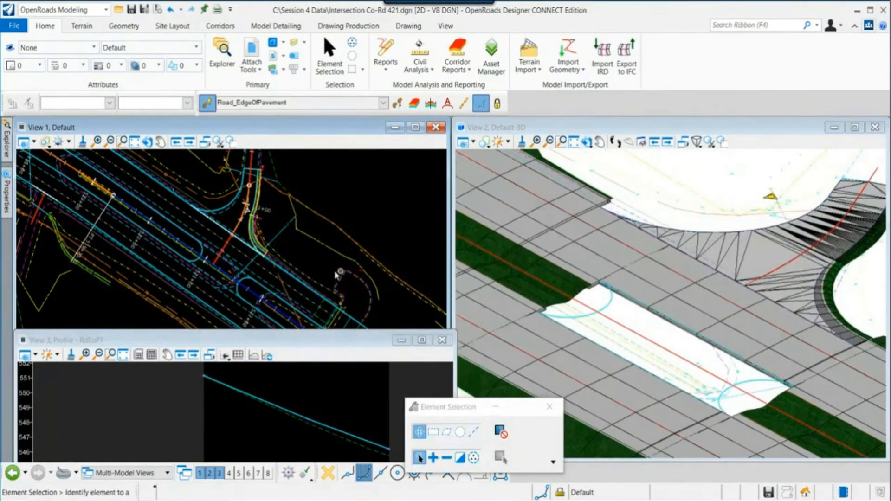
scroll(243, 285, up, 2)
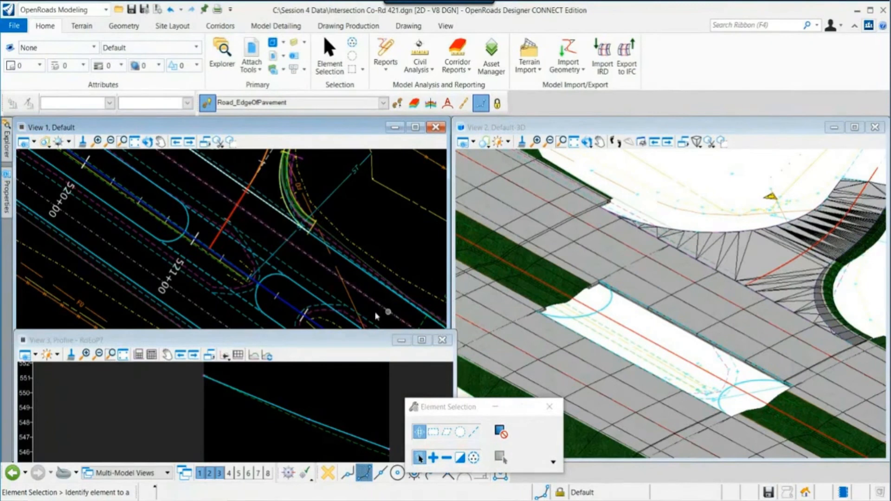
click(278, 274)
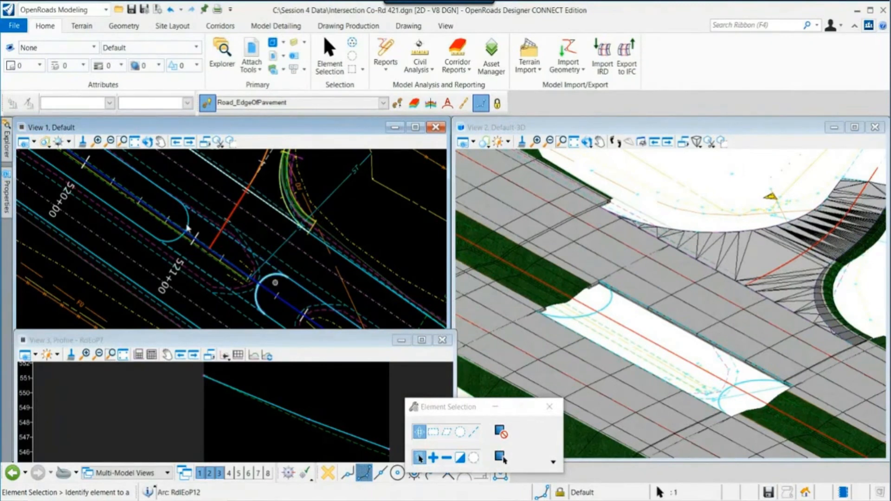
scroll(187, 228, up, 2)
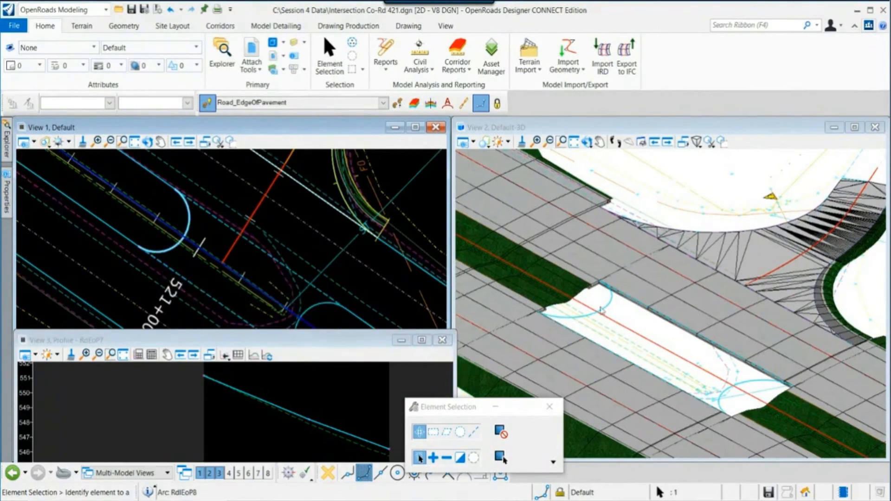
scroll(624, 297, up, 2)
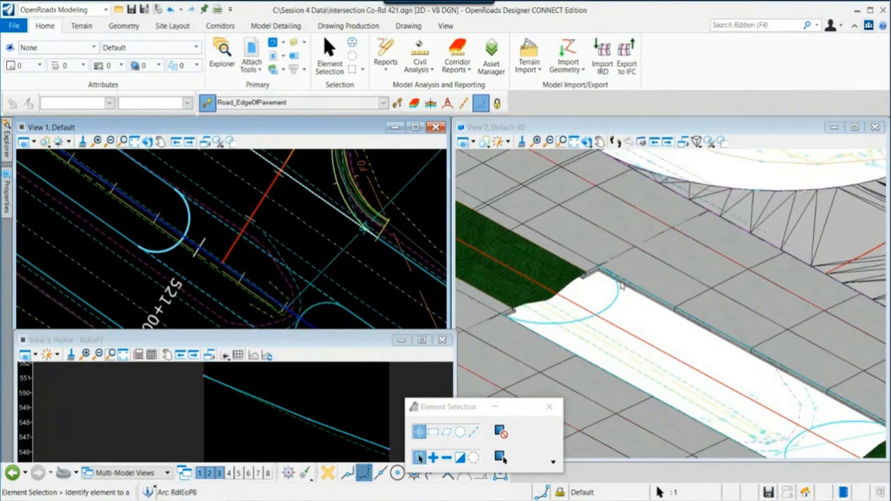
scroll(682, 344, down, 2)
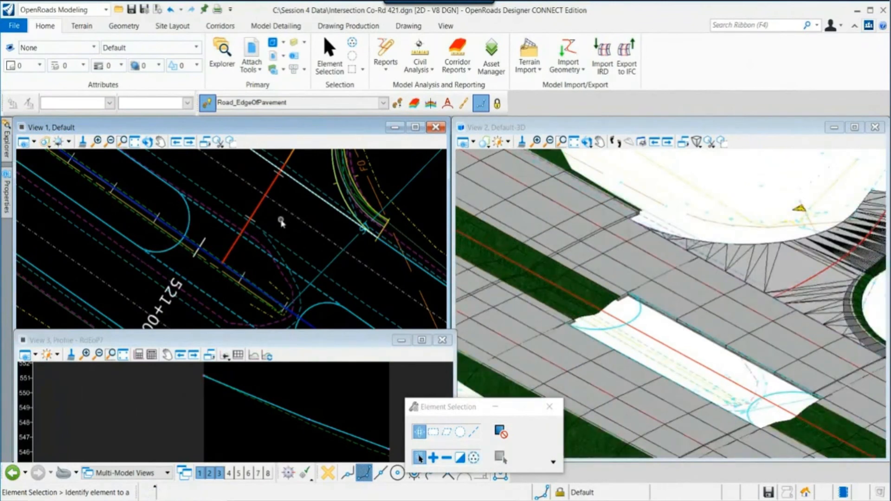
scroll(243, 222, down, 1)
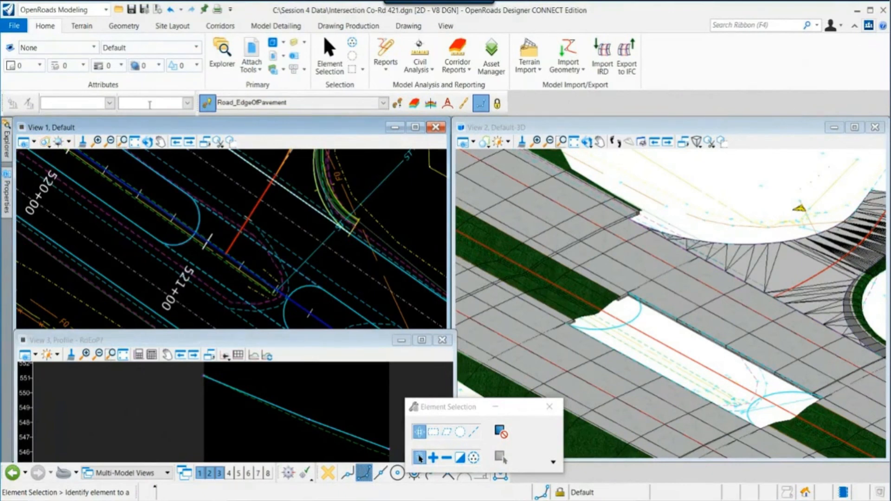
- Create a terrain model from elements named Crossover, selecting the crossover's two curb-return pavement edges as boundary elements
click(88, 27)
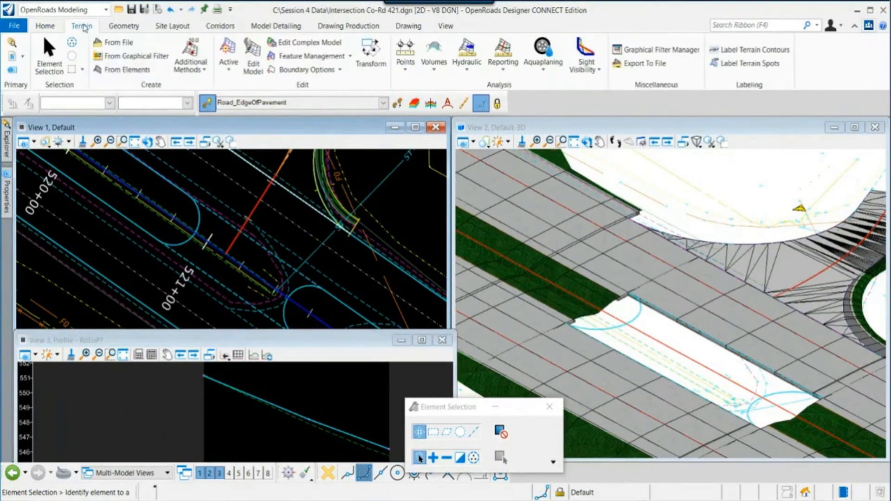
click(133, 70)
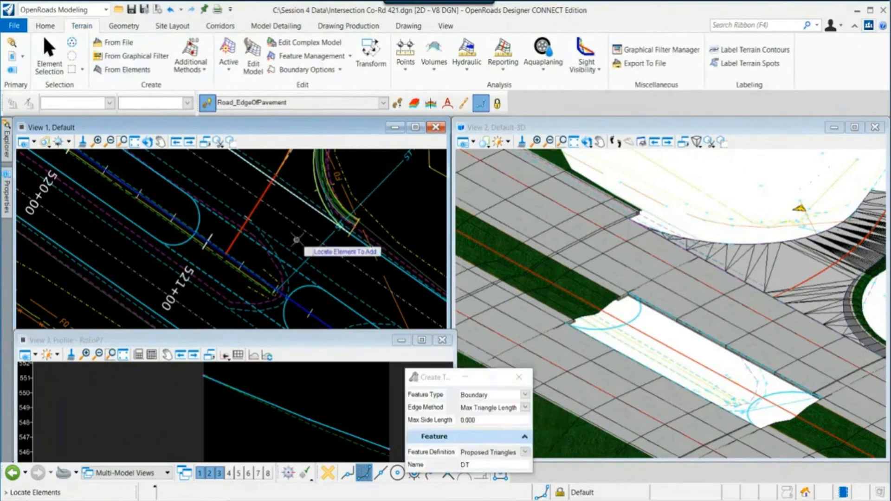
text(Cr)
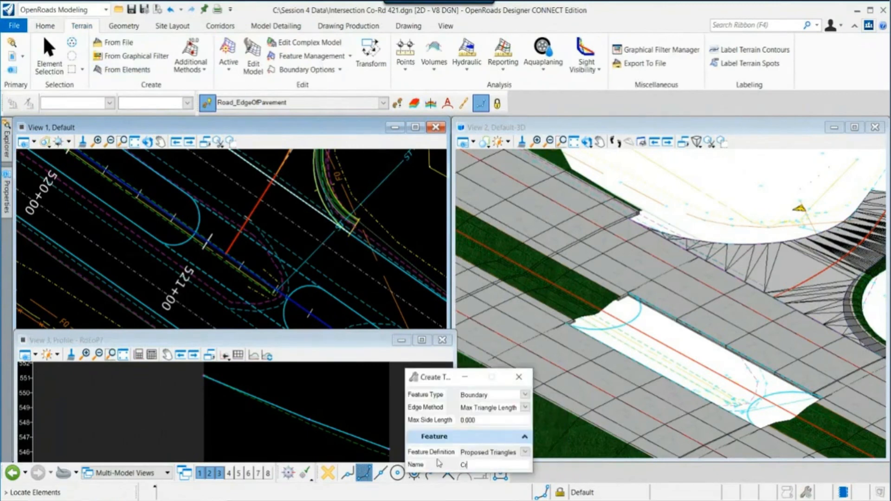
text(ossover)
key(Tab)
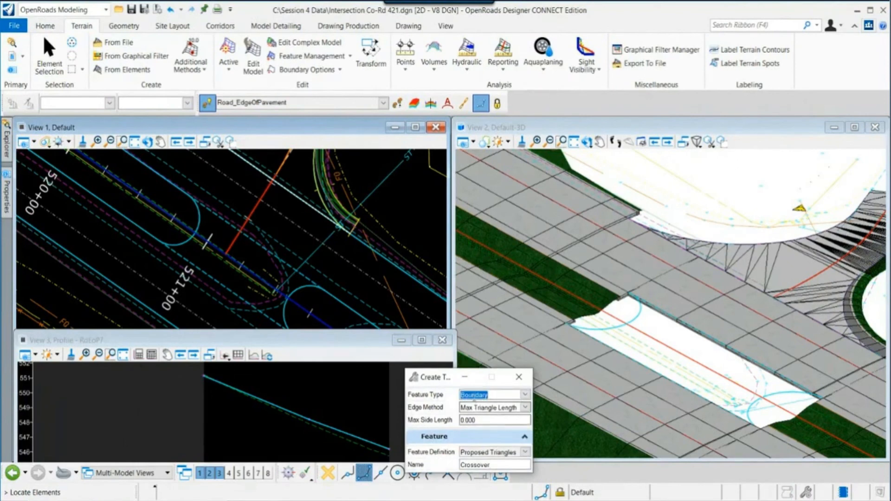
scroll(245, 273, up, 1)
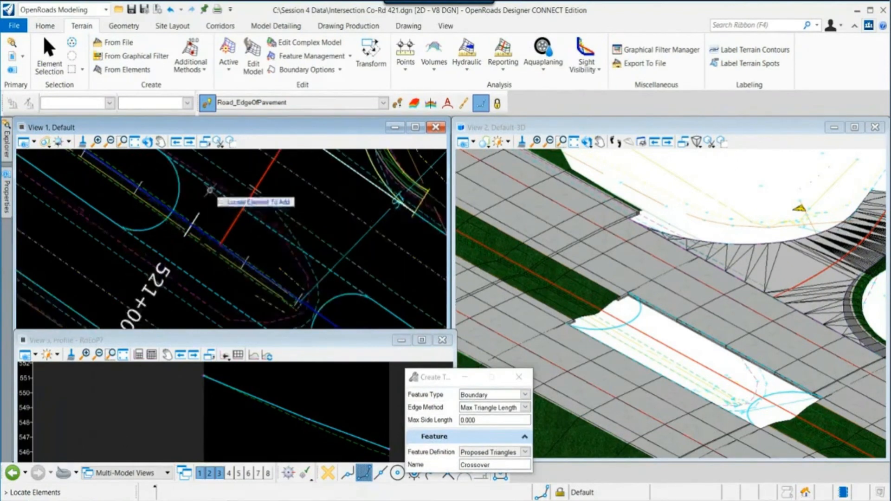
click(210, 189)
click(180, 194)
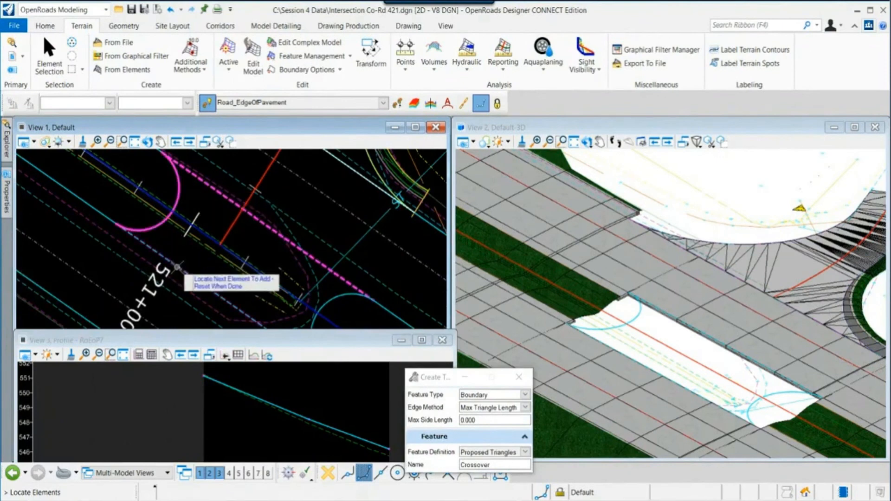
click(176, 266)
middle_drag(306, 309, 229, 251)
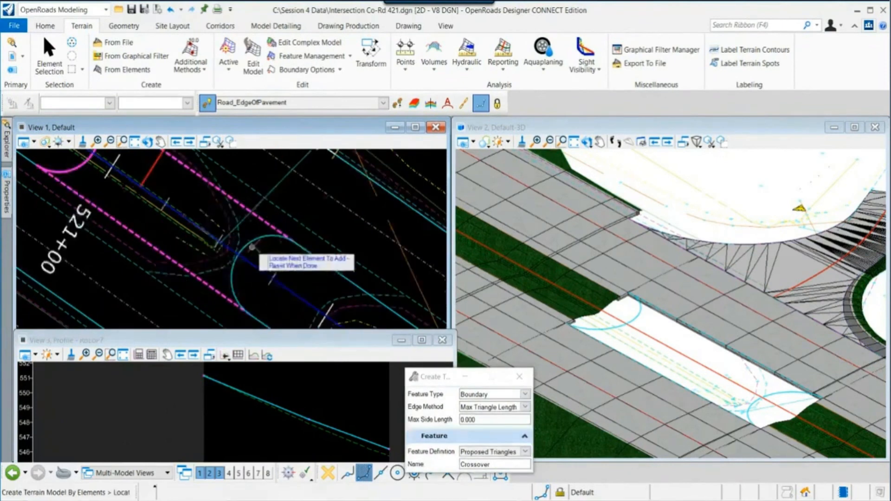
click(256, 239)
scroll(263, 258, down, 2)
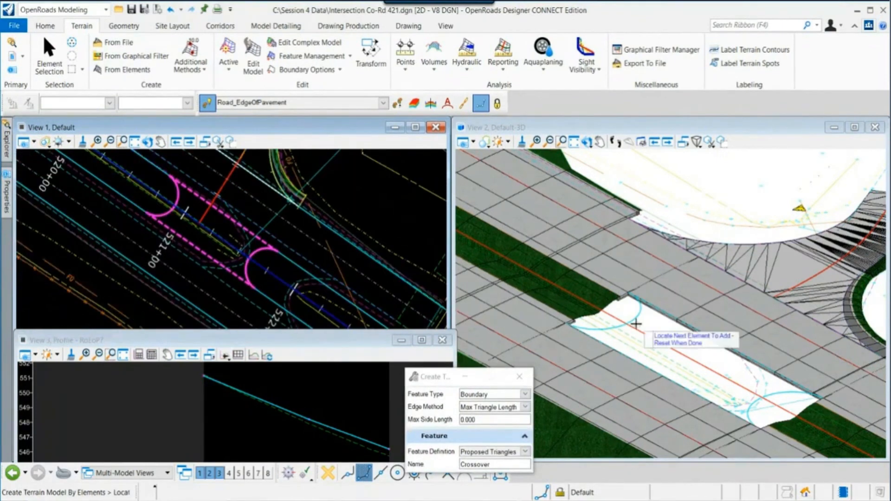
- Accept the Boundary feature type and Max Triangle Length edge method to finish the Crossover terrain
right_click(348, 188)
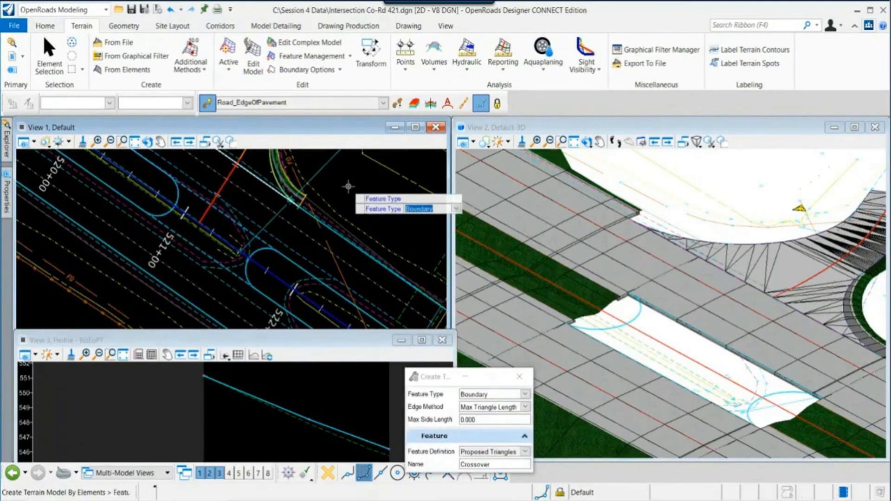
click(348, 187)
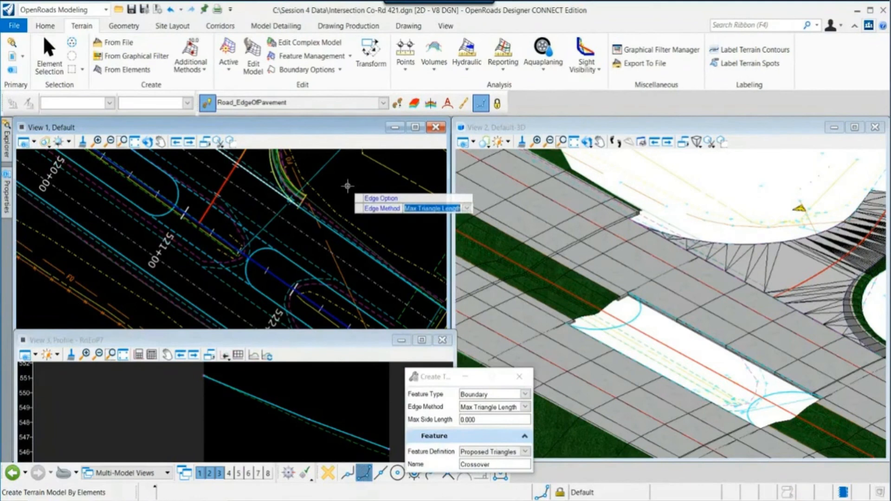
click(347, 186)
click(347, 187)
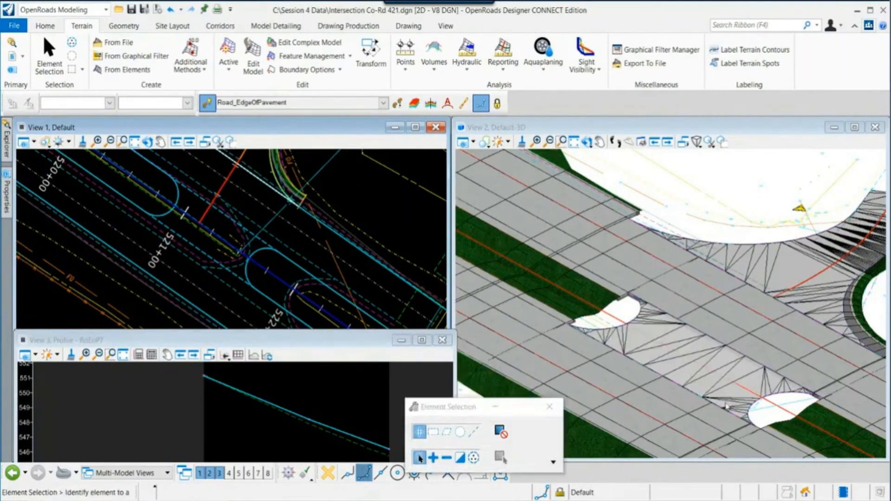
- Apply the Surface Templates\Asphalt Pavement surface template to the Crossover terrain model without an external clip boundary
scroll(749, 394, up, 2)
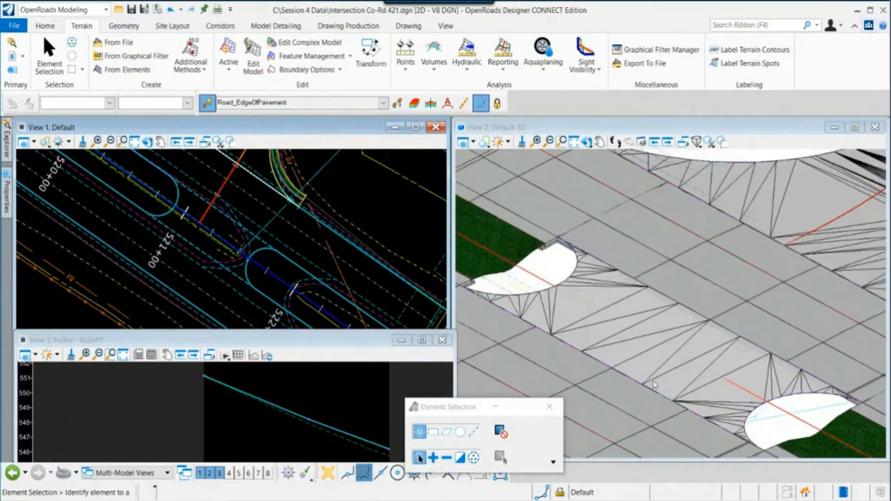
mouse_move(391, 324)
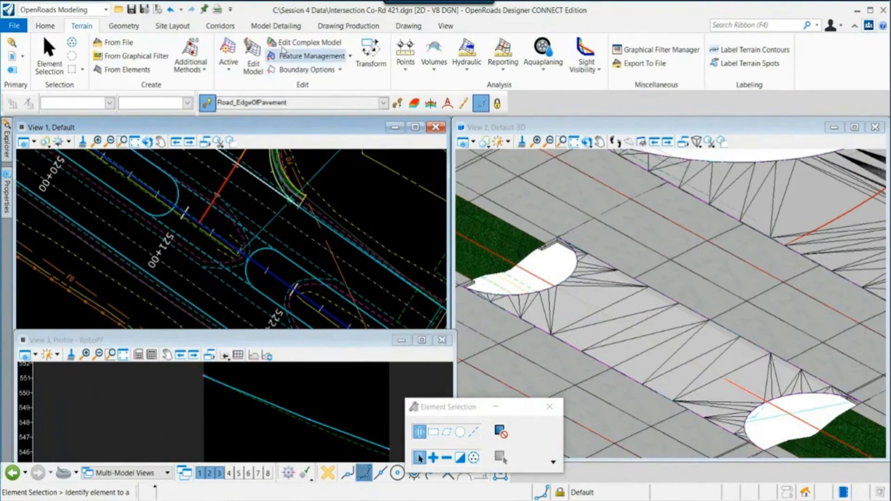
click(276, 26)
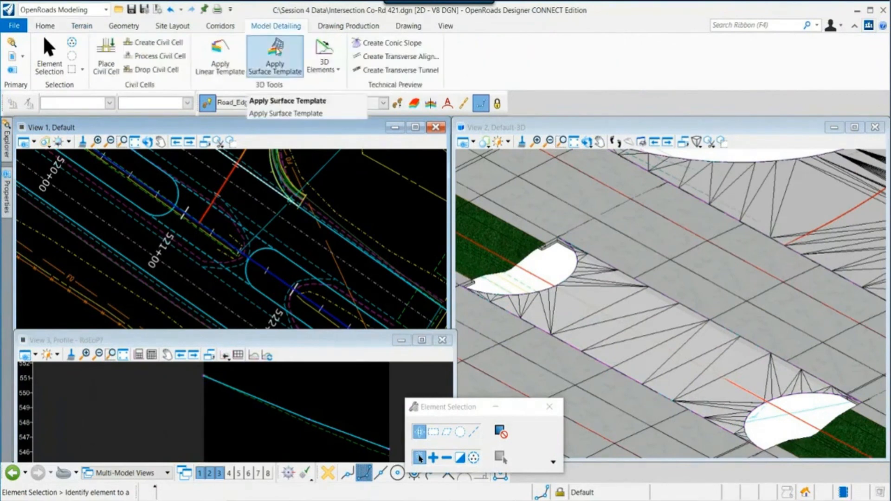
click(276, 52)
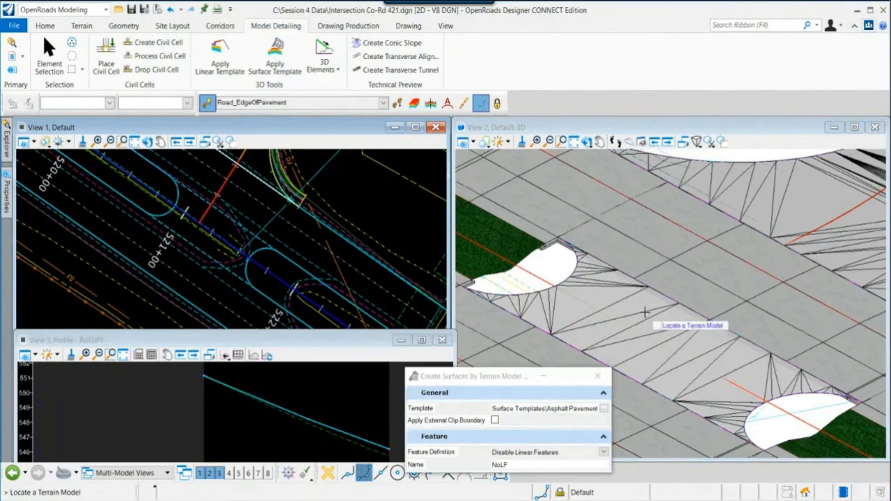
click(645, 311)
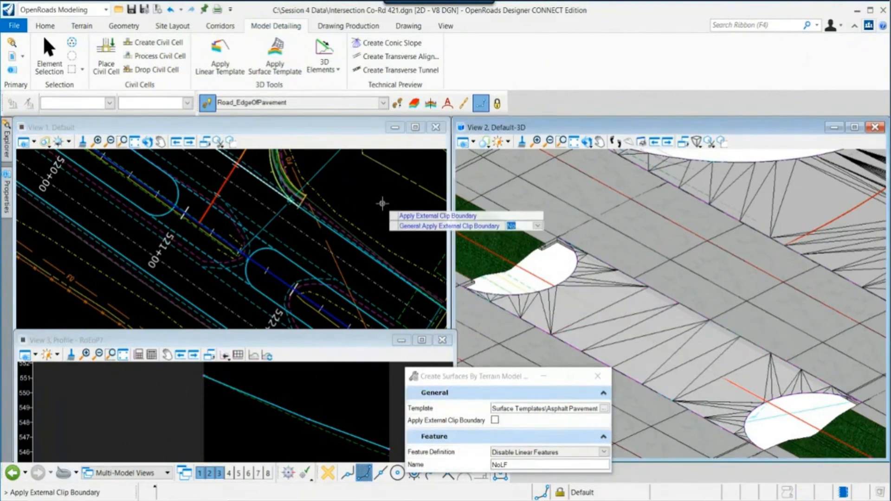
click(382, 203)
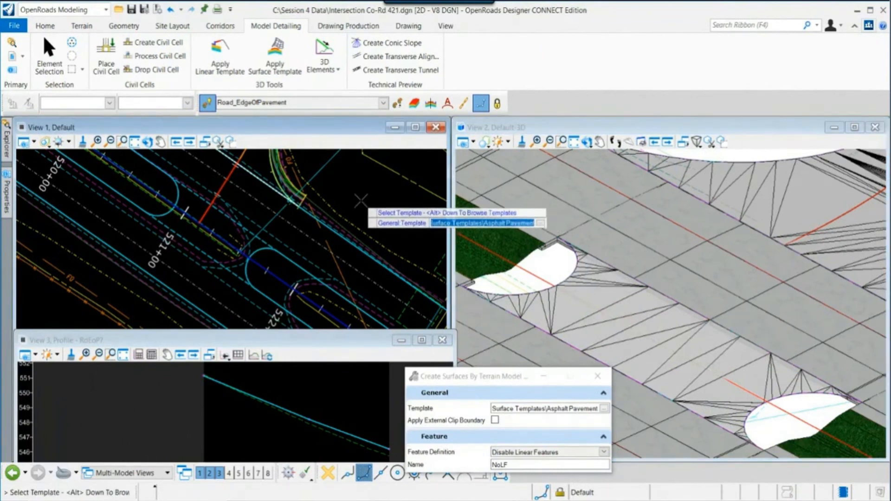
click(362, 202)
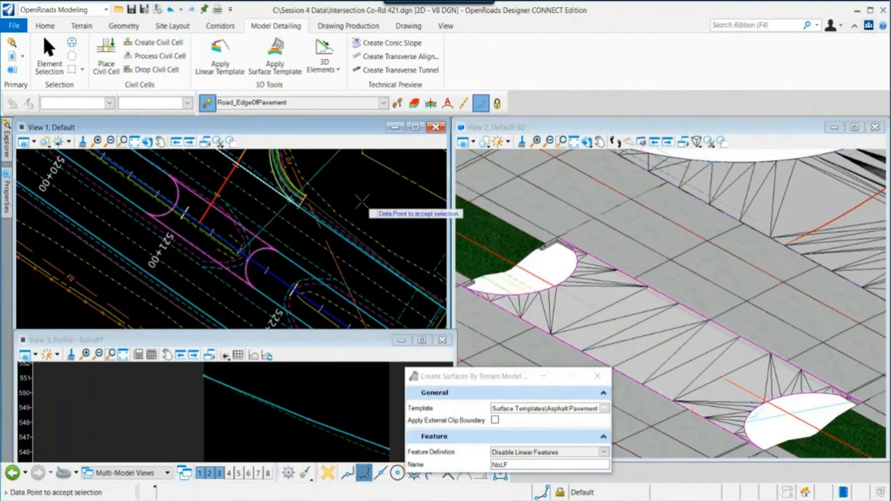
click(361, 203)
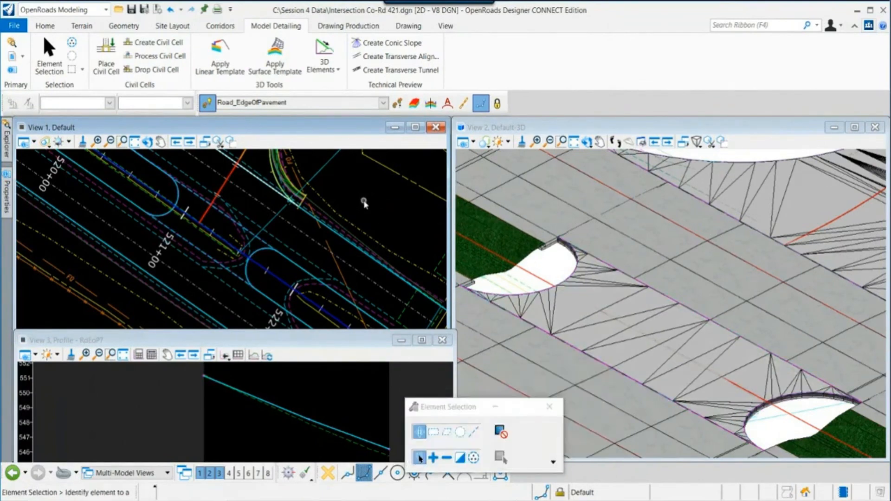
- Zoom and rotate the 3D view and pan the plan view to inspect the paved crossover edges
scroll(810, 401, up, 3)
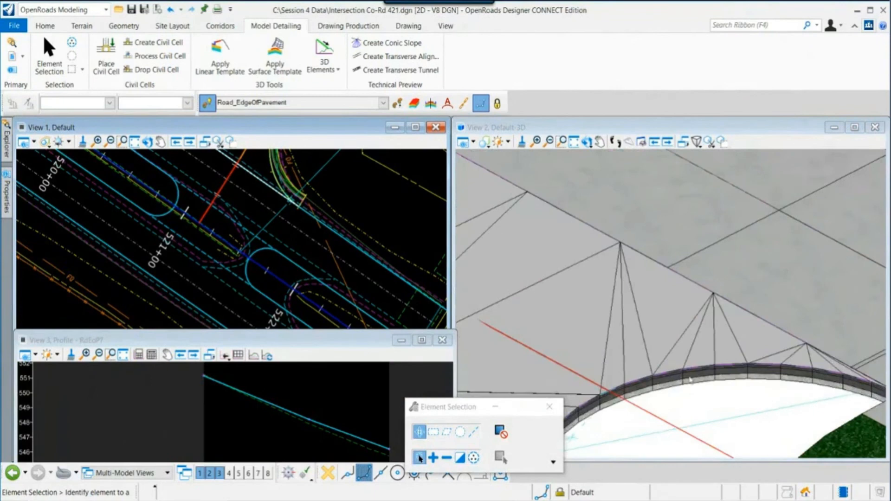
click(586, 141)
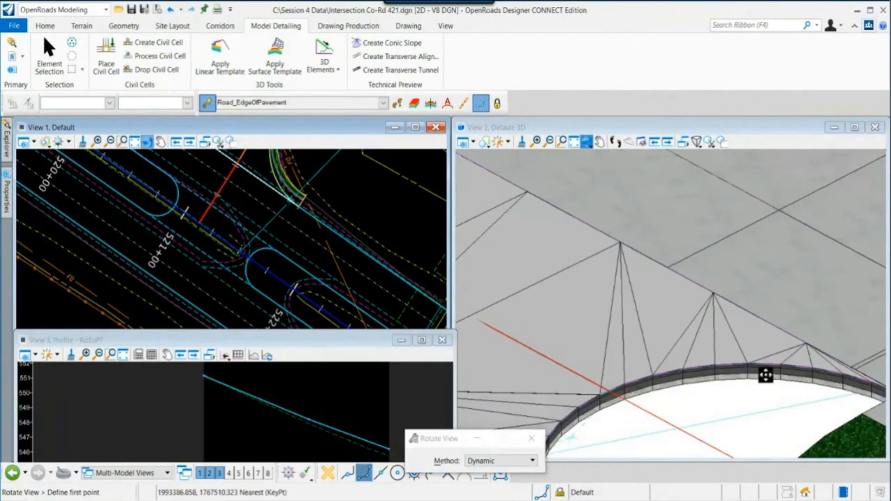
right_click(758, 368)
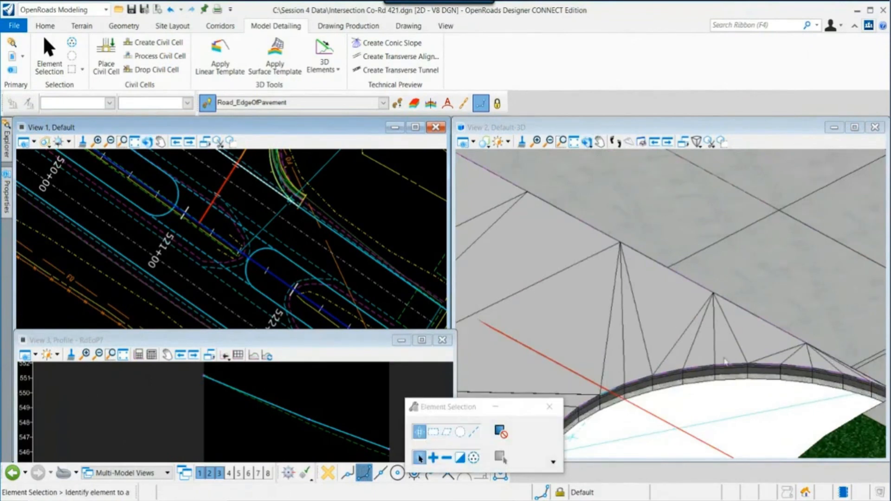
middle_drag(745, 385, 707, 282)
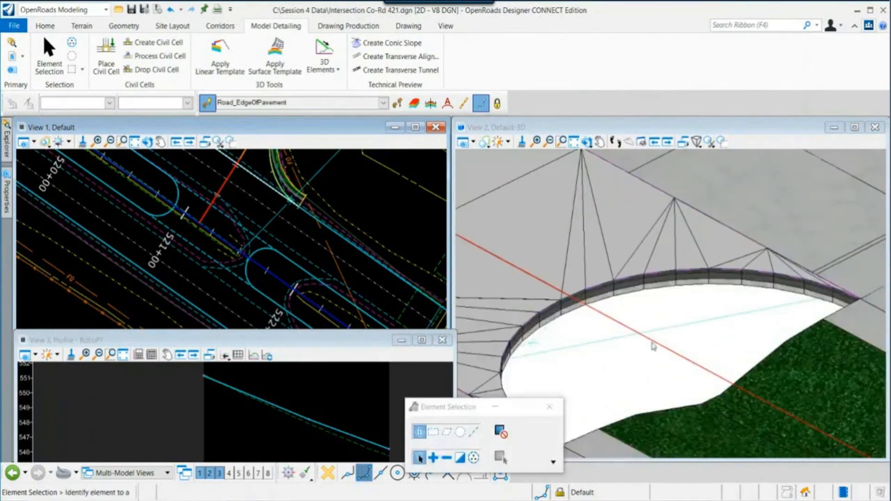
middle_drag(653, 346, 622, 362)
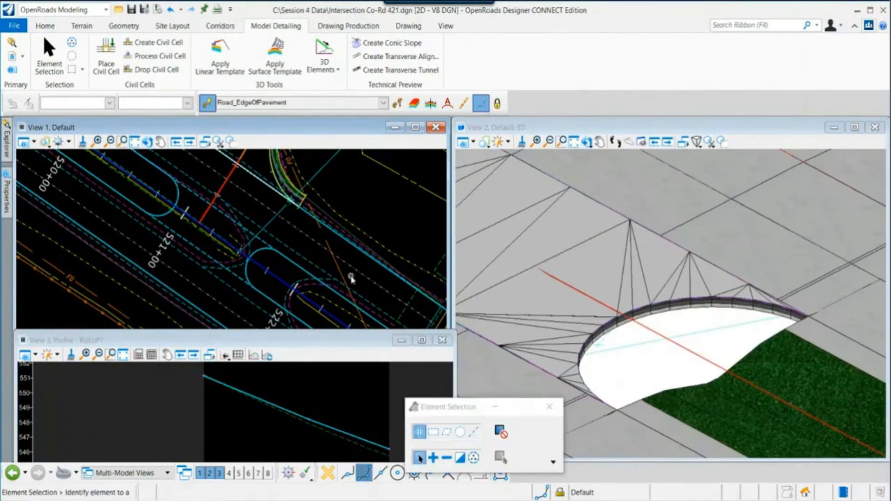
middle_drag(348, 285, 293, 230)
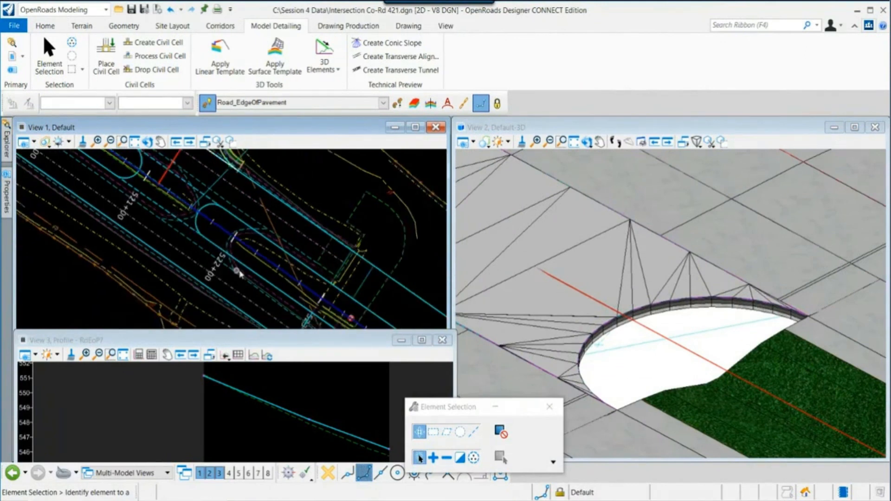
scroll(229, 299, down, 1)
scroll(206, 228, up, 2)
middle_drag(220, 203, 238, 260)
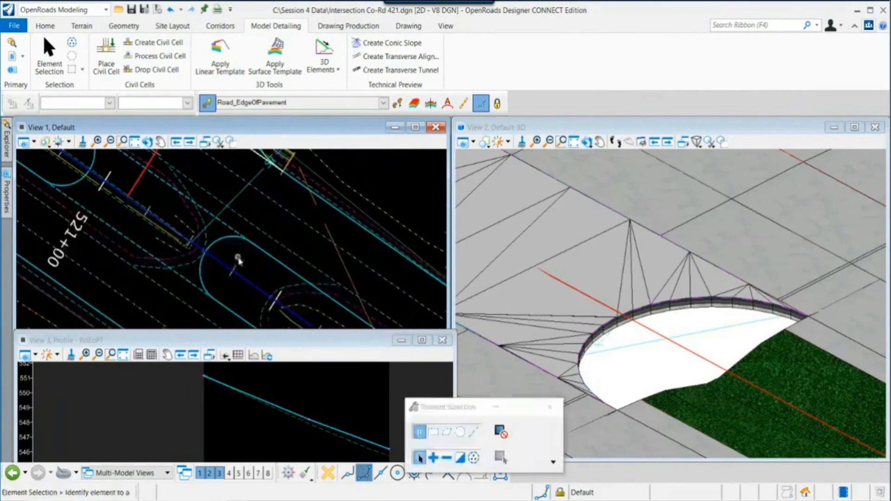
- Apply the Hwy72 Project Templates\Inside EOP Shldr-no EC linear template along the median-nose edge of pavement, locked to start, ending at 0+50.27
click(220, 54)
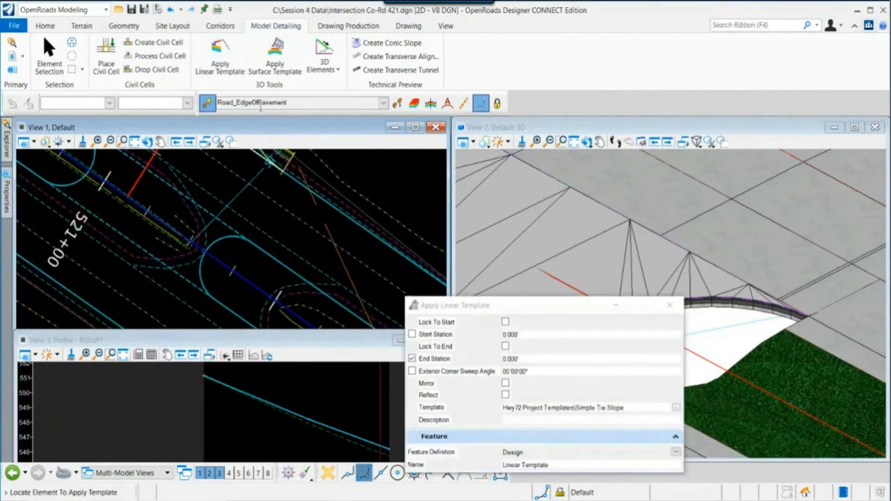
scroll(202, 274, up, 2)
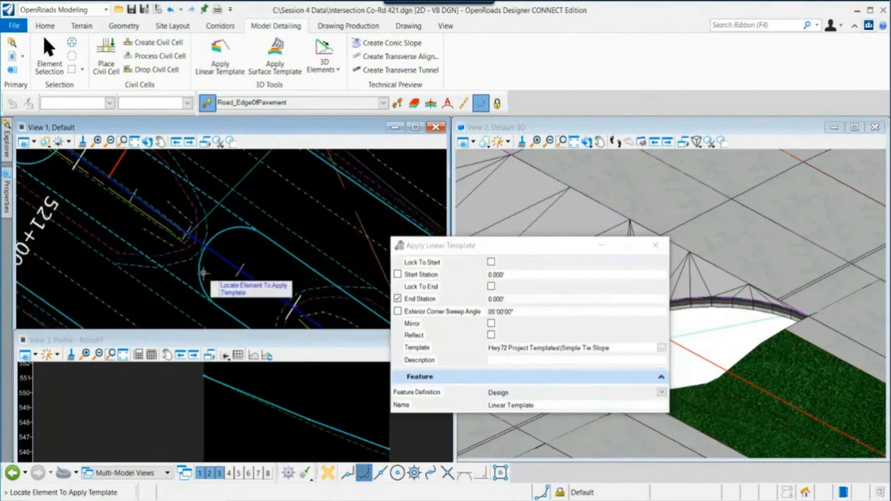
click(203, 274)
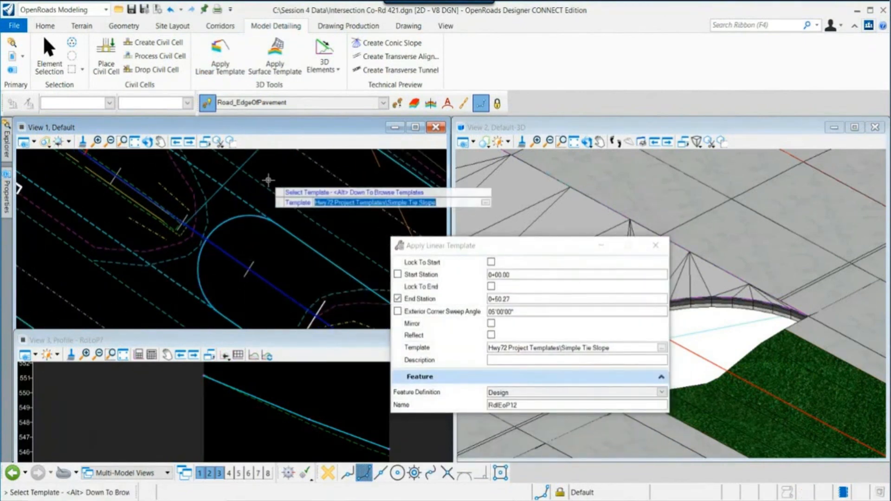
key(alt+Down)
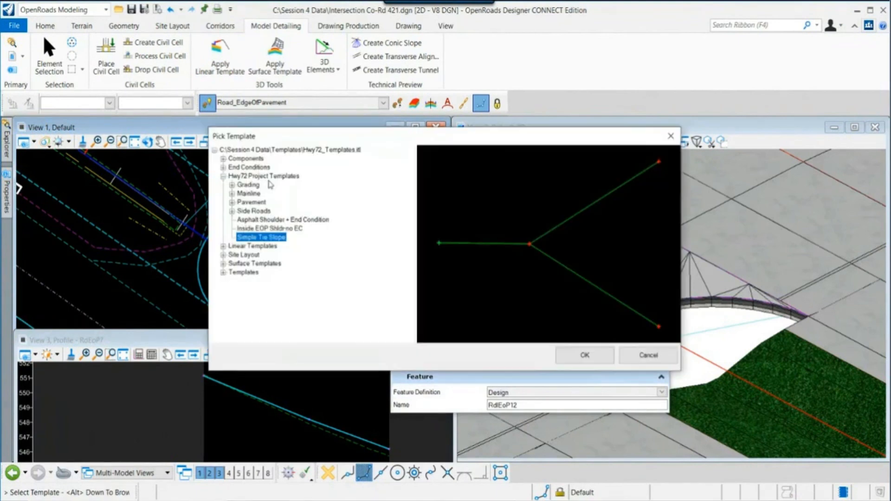
click(269, 229)
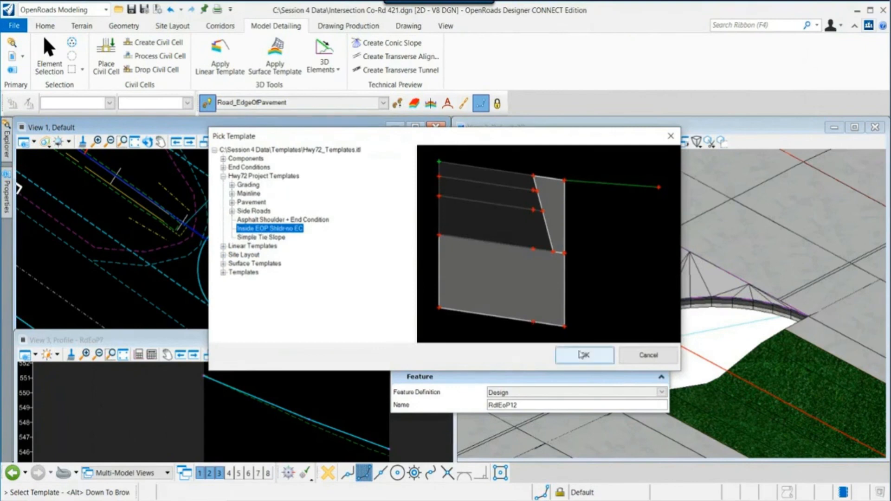
click(585, 355)
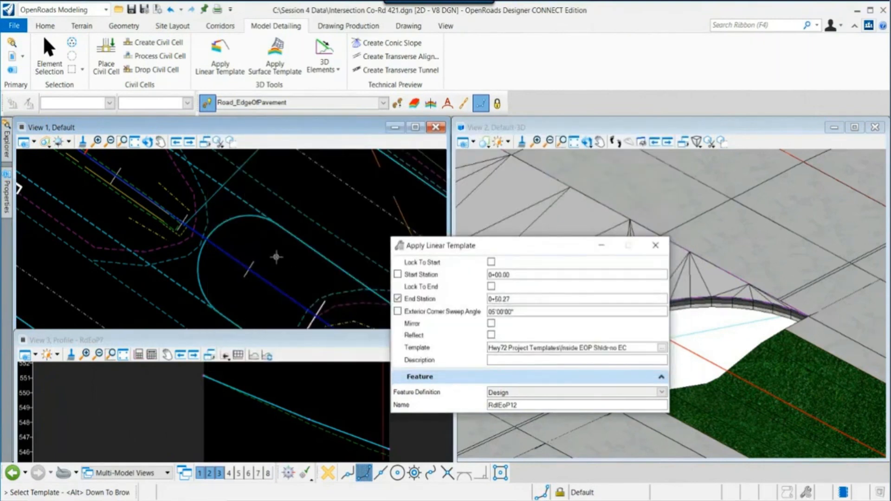
scroll(276, 256, down, 2)
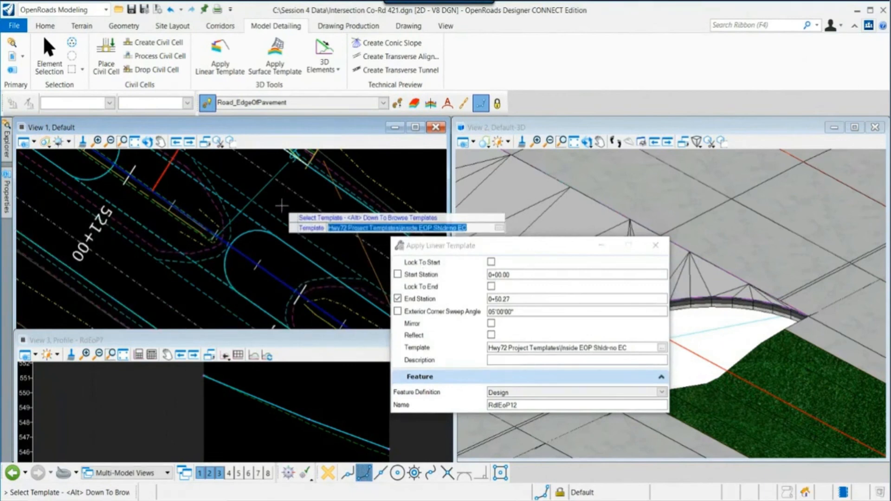
click(282, 205)
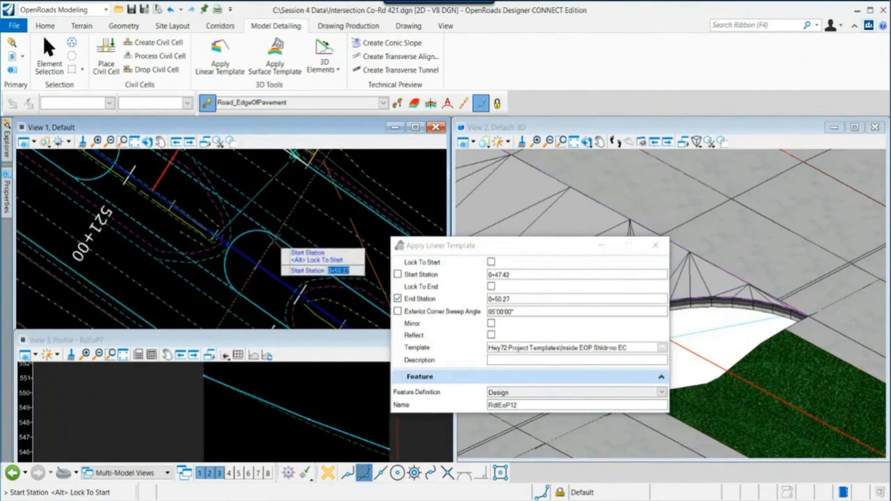
key(alt)
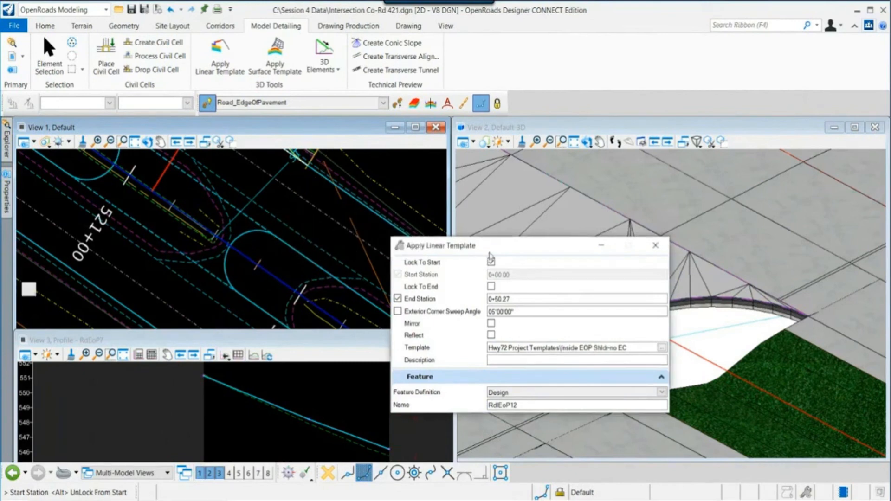
drag(531, 246, 214, 364)
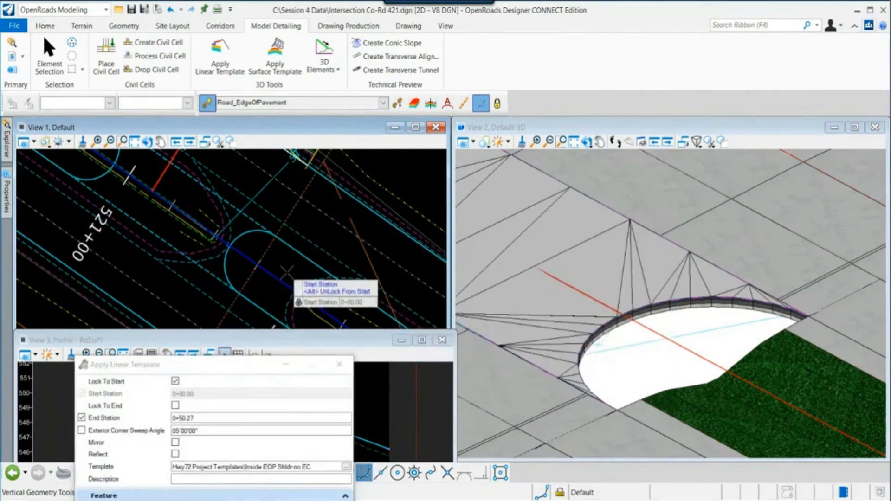
click(286, 271)
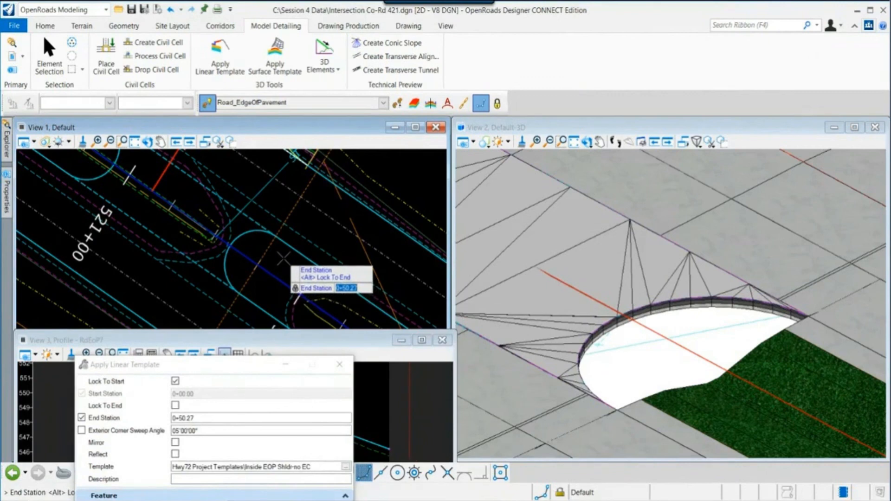
click(283, 258)
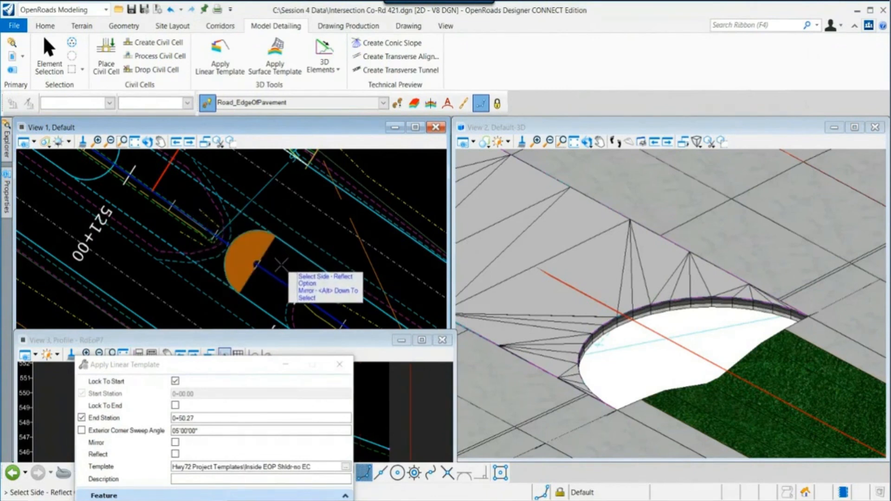
click(281, 264)
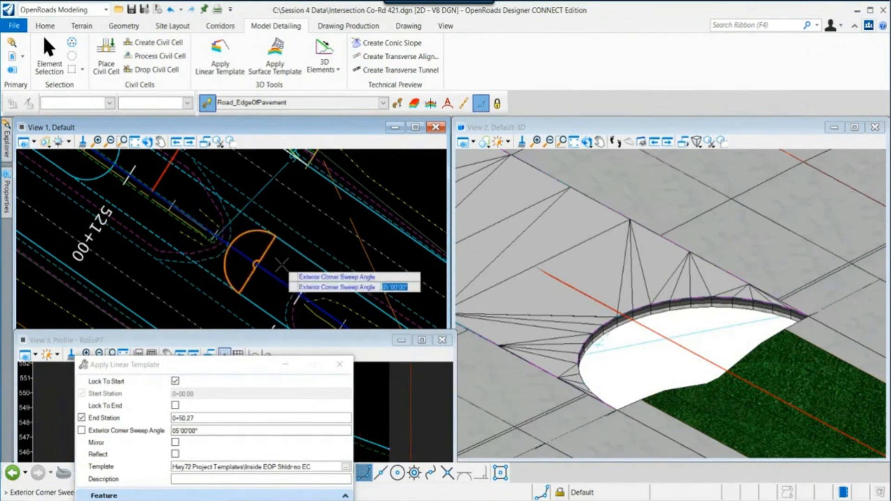
click(281, 265)
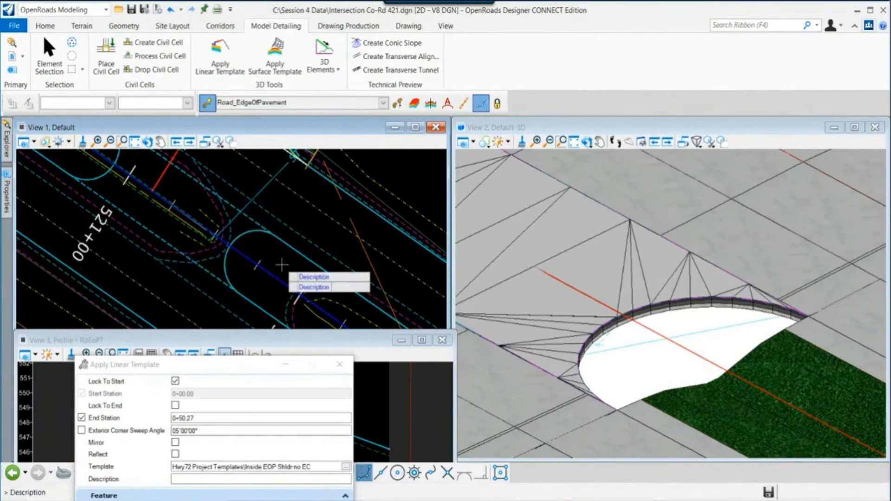
click(282, 264)
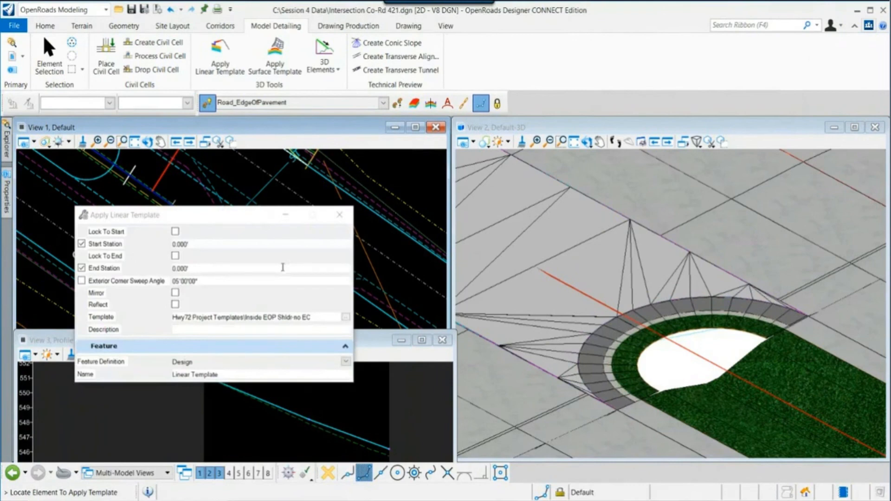
drag(256, 221, 252, 301)
key(Escape)
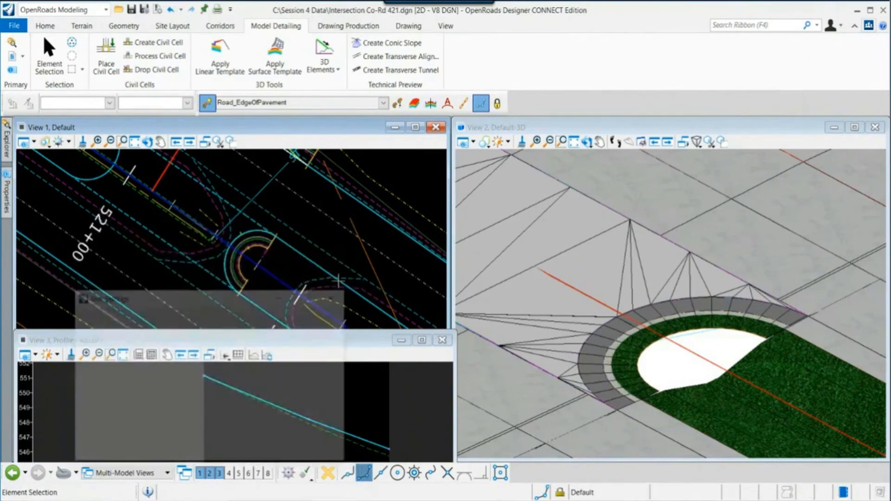
- Rotate, fit and zoom the 3D view to inspect the shoulder applied around the median nose
scroll(652, 400, up, 2)
click(586, 142)
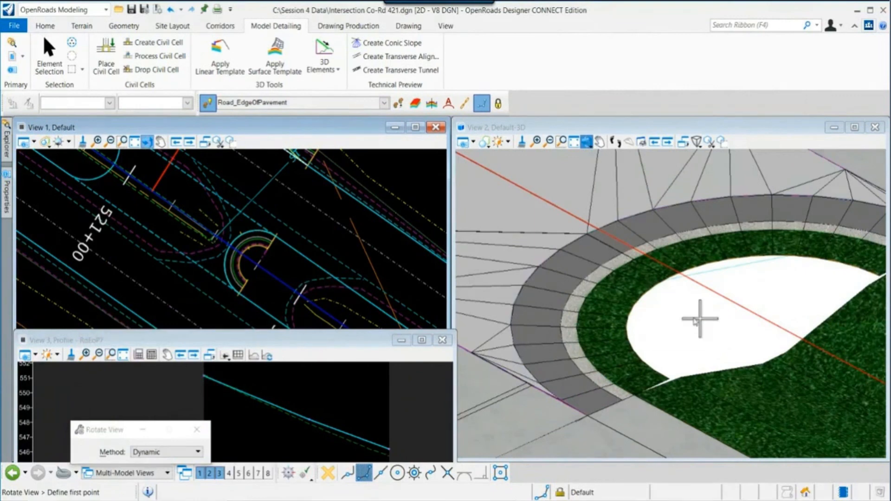
click(612, 283)
click(700, 334)
key(Escape)
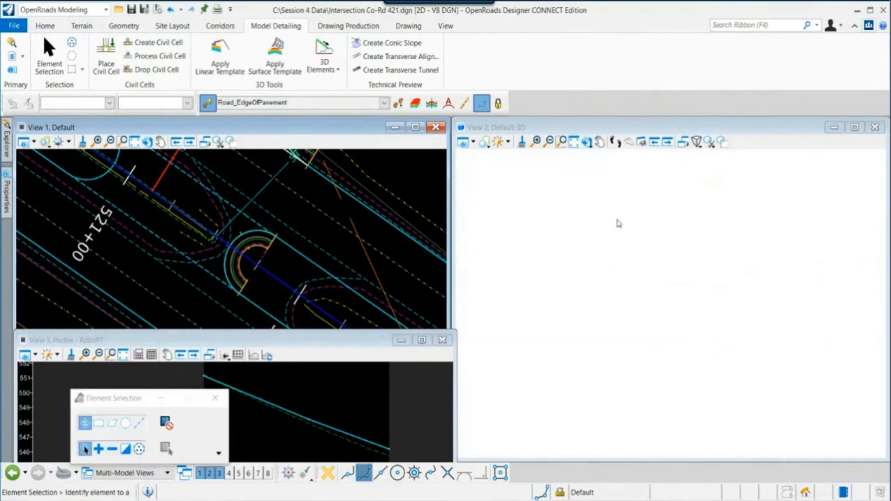
click(574, 142)
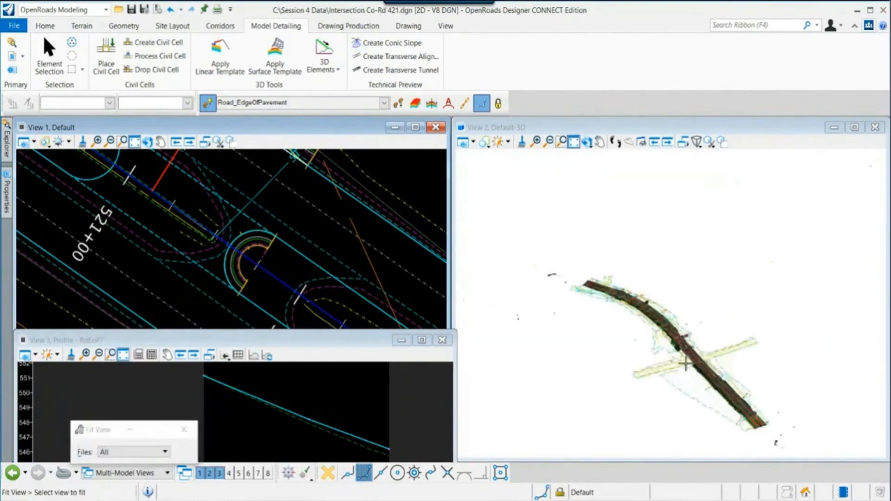
scroll(662, 292, up, 10)
scroll(662, 292, up, 5)
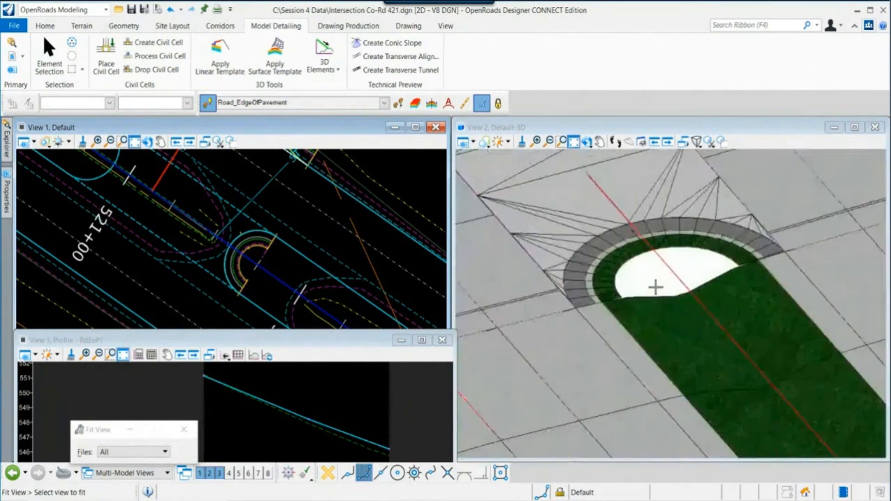
key(Escape)
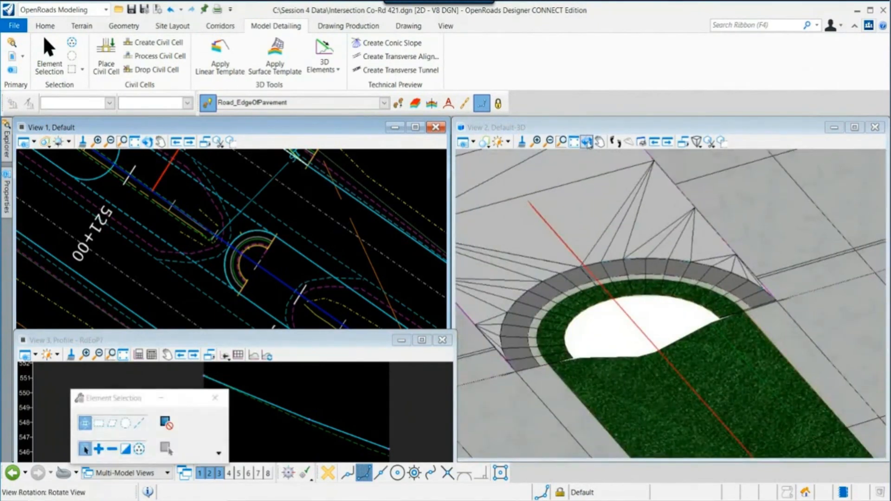
click(586, 142)
click(656, 325)
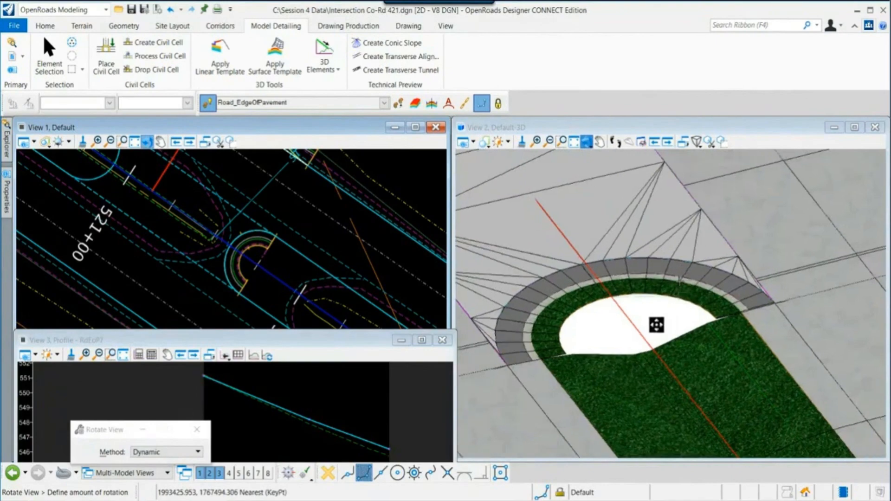
click(730, 319)
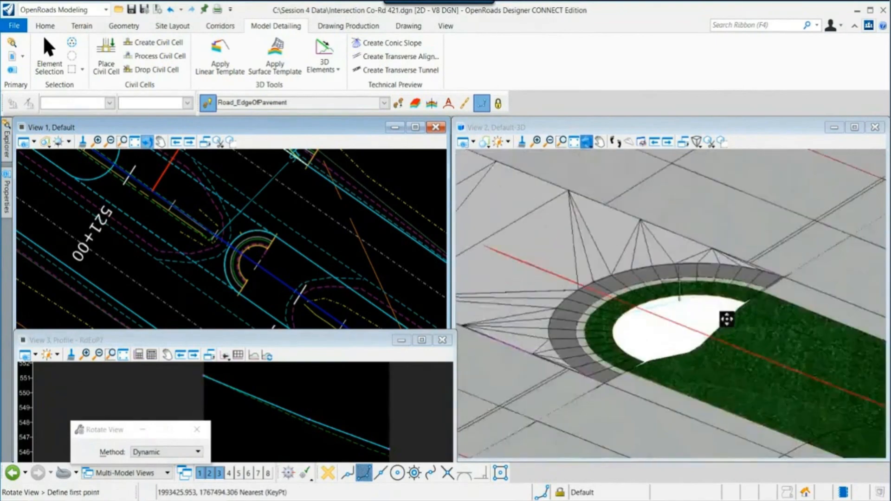
key(Escape)
scroll(649, 336, up, 2)
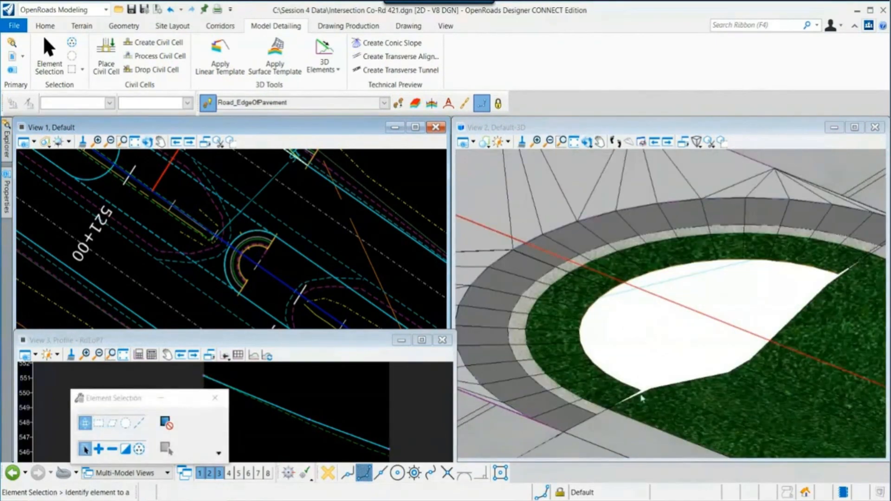
scroll(282, 293, up, 1)
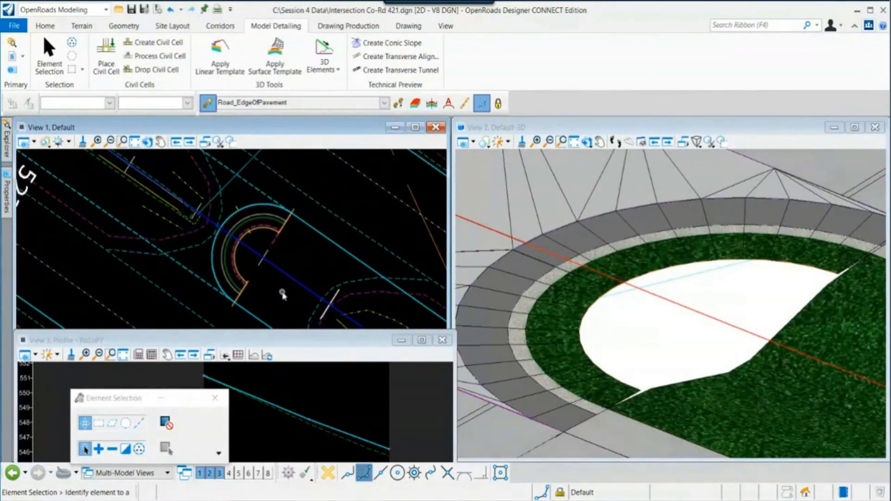
- Turn on display of the Corridors\Hwy72_Cor_Mainline_Complete.dgn reference attachment
middle_drag(282, 293, 256, 273)
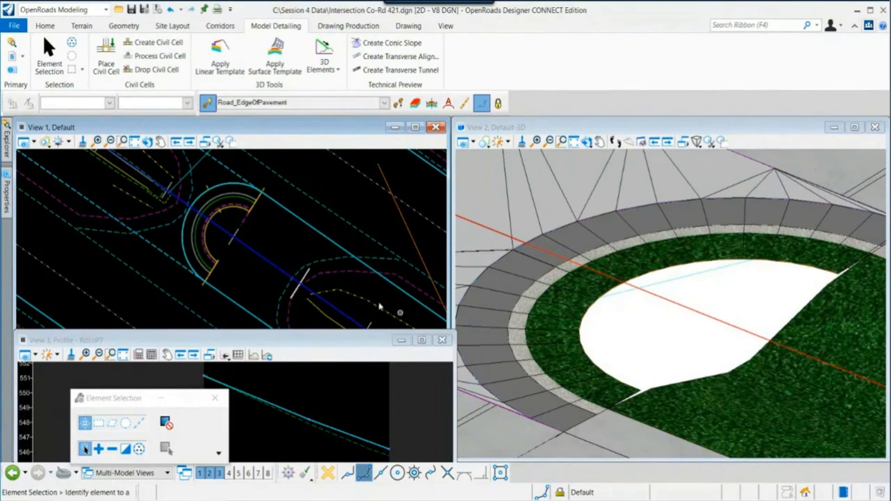
scroll(361, 290, down, 1)
middle_drag(358, 280, 302, 259)
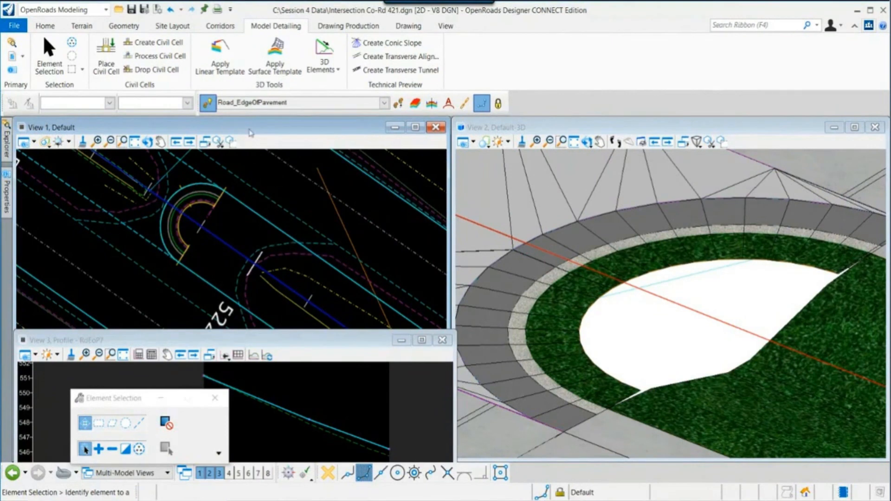
click(250, 128)
click(117, 28)
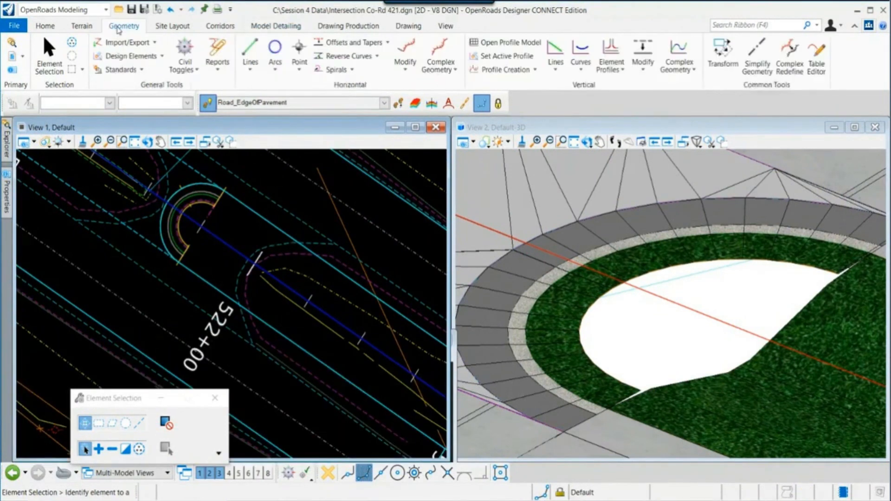
click(88, 28)
click(45, 25)
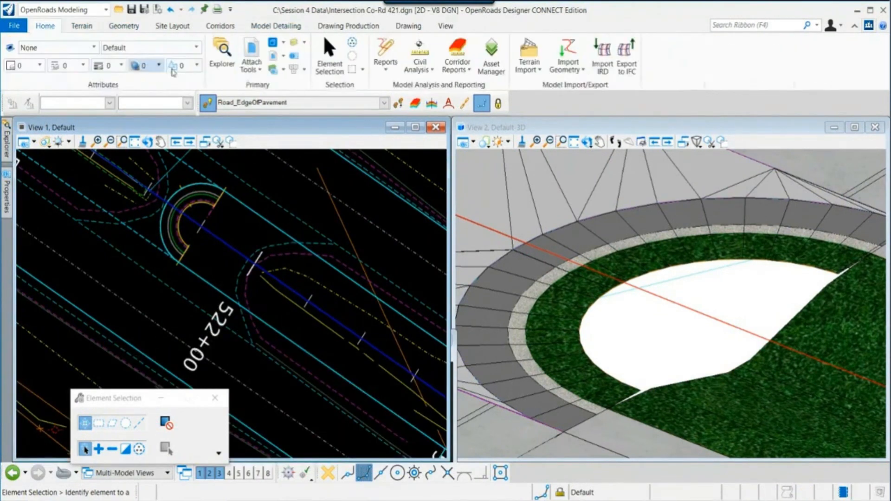
click(251, 51)
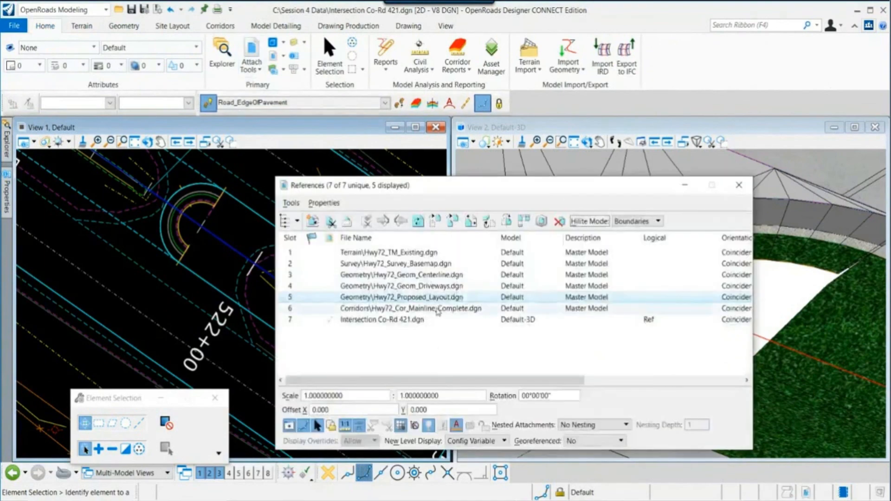
click(437, 309)
click(292, 425)
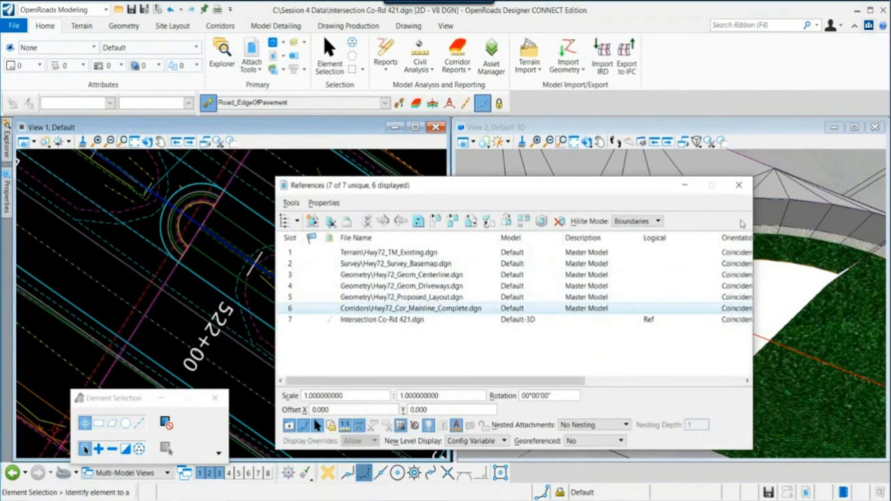
click(740, 190)
scroll(204, 235, up, 1)
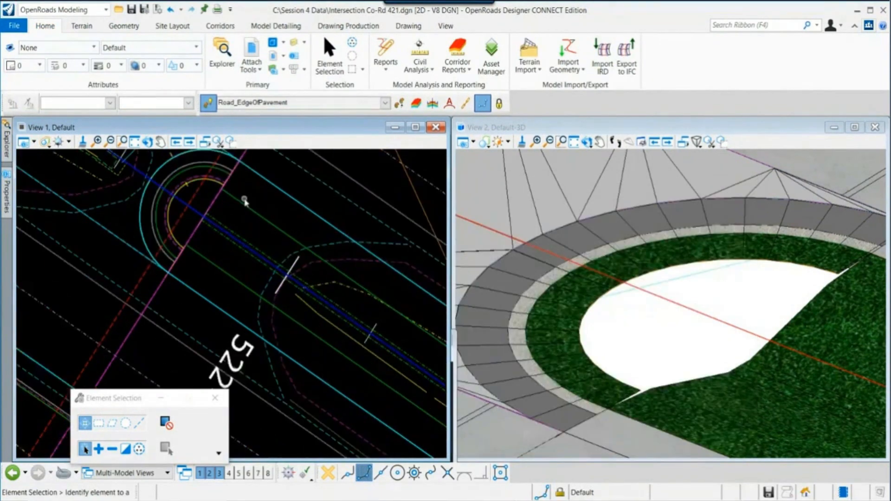
scroll(239, 204, up, 1)
middle_drag(239, 204, 262, 272)
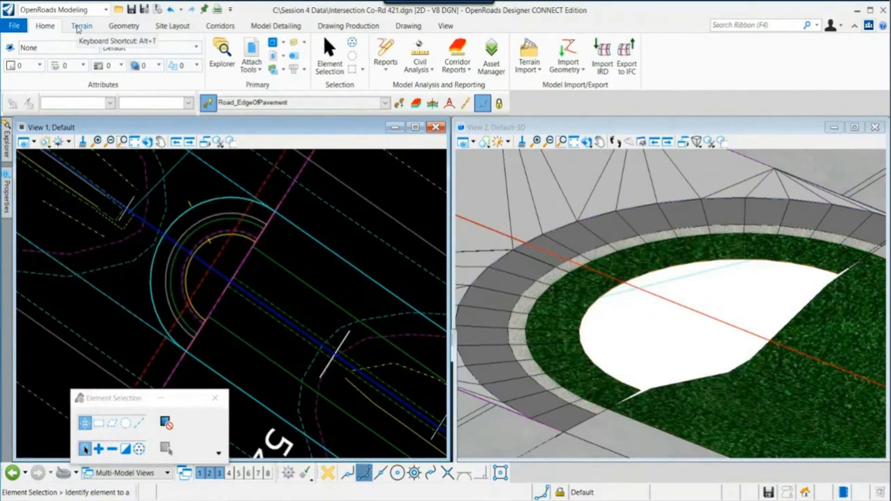
click(123, 26)
click(250, 51)
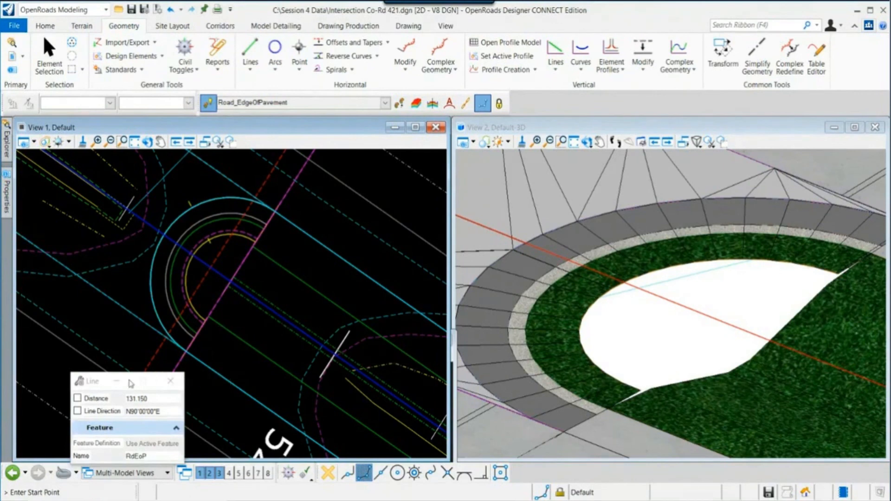
drag(99, 389, 61, 159)
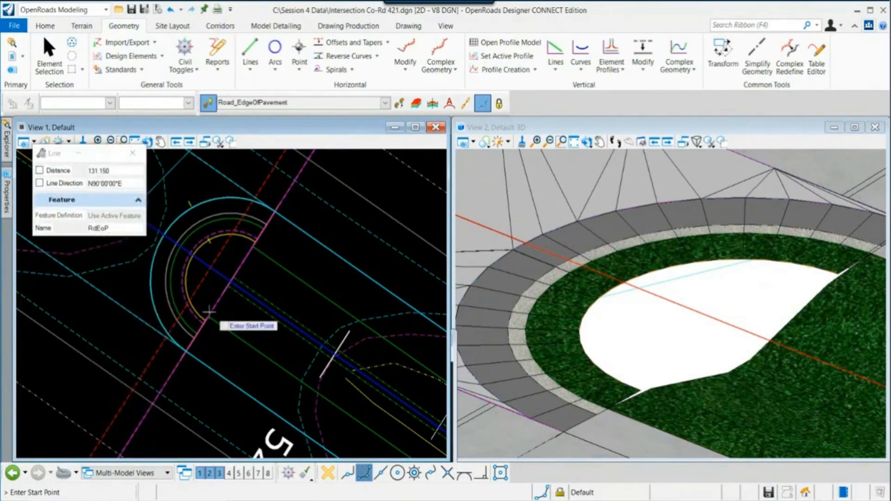
scroll(288, 266, up, 3)
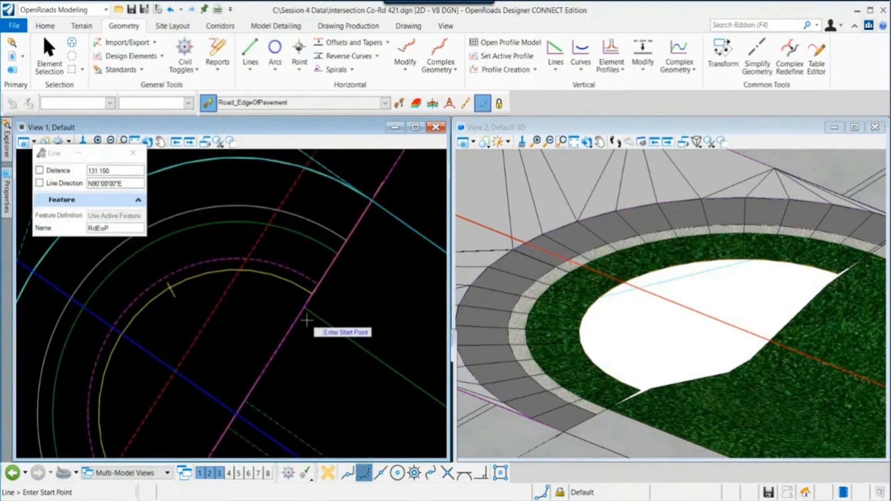
scroll(285, 291, up, 2)
key(Escape)
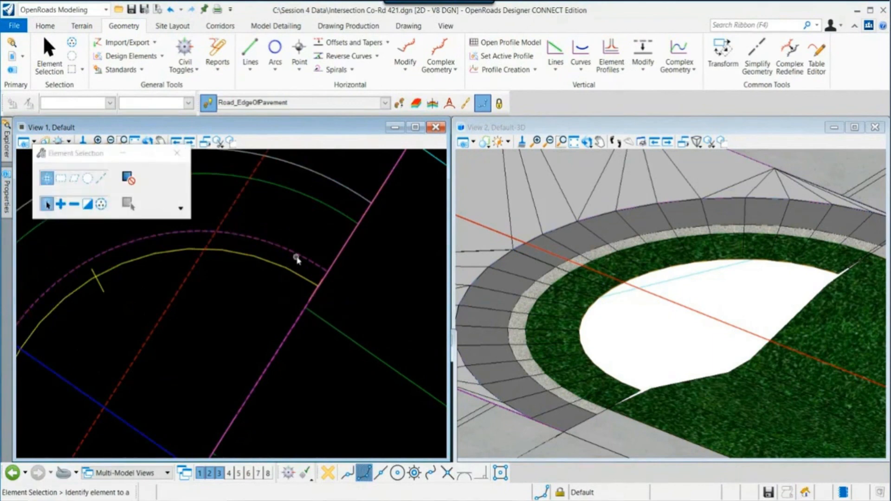
- Edit the Inside EOP Shldr-no EC linear template, setting the shldr point's horizontal offset from EC_HINGE_R to 4
mouse_move(305, 262)
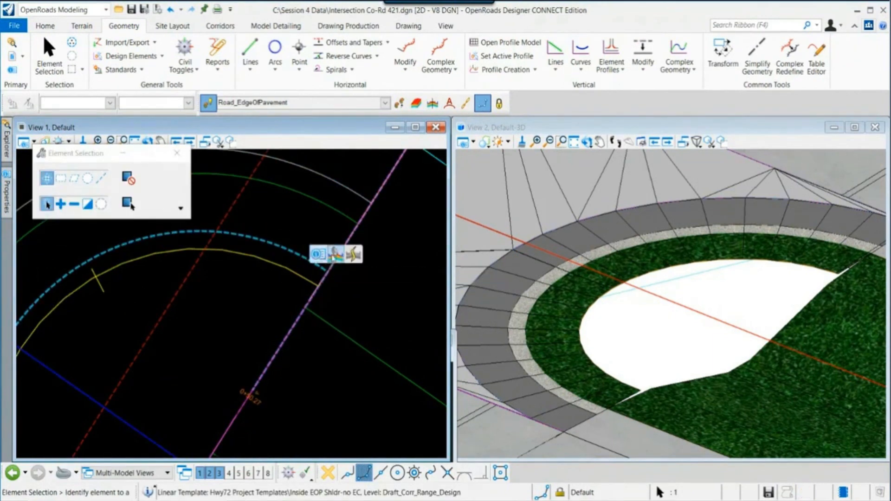
click(335, 256)
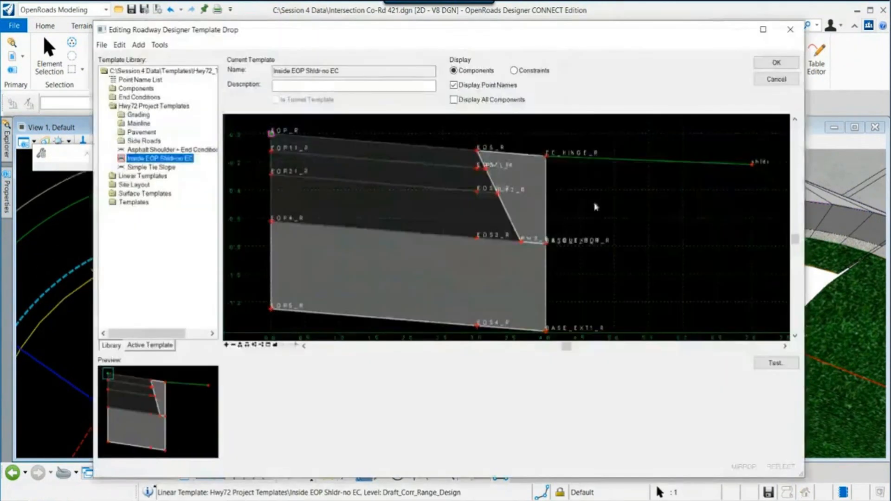
double_click(753, 164)
drag(620, 346, 543, 348)
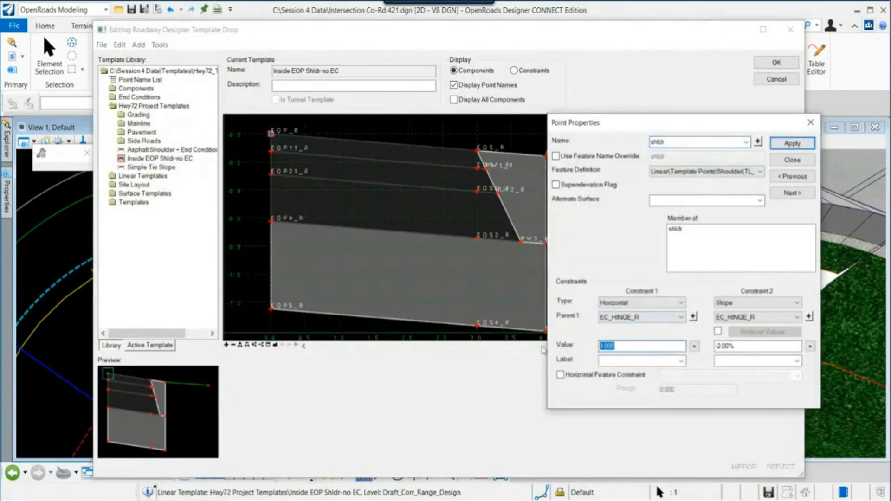
text(4)
click(792, 143)
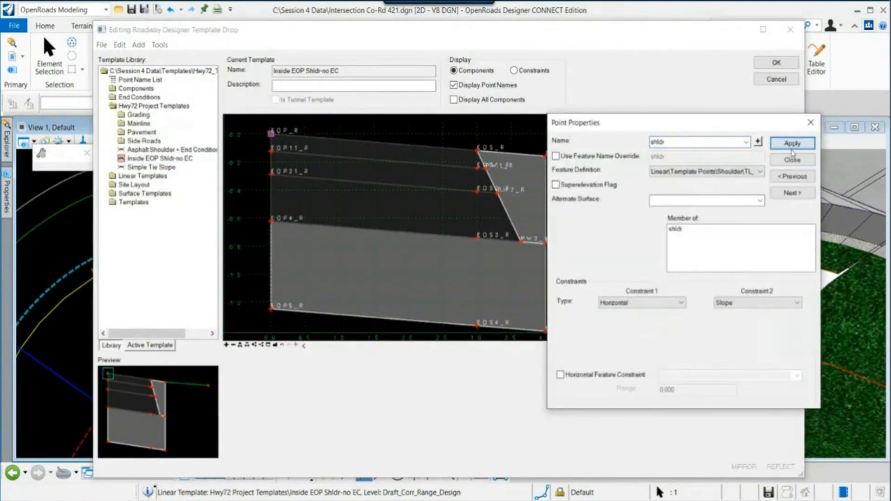
click(792, 161)
click(776, 63)
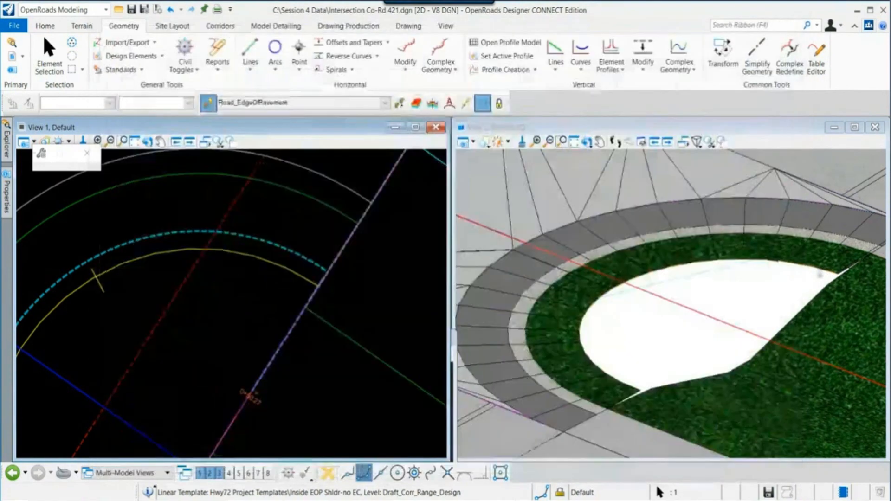
- Edit the linear template again, setting the shldr point's slope constraint value to 4
click(587, 142)
drag(814, 285, 763, 287)
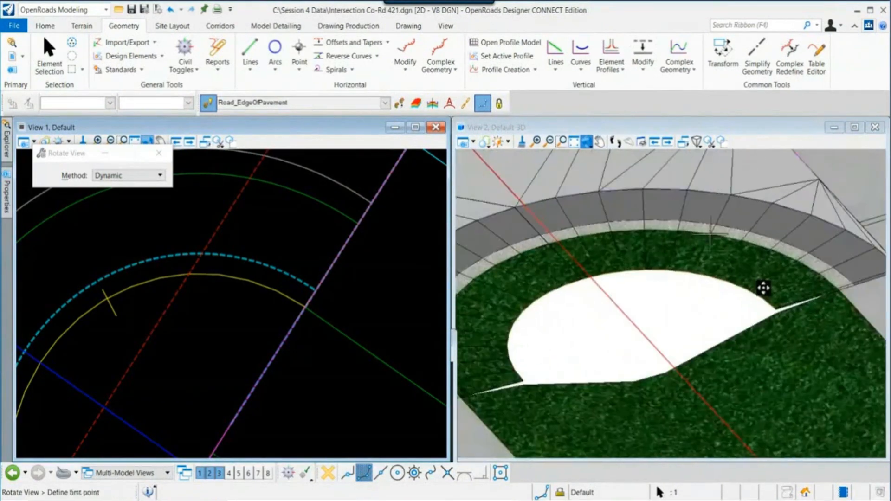
right_click(763, 287)
mouse_move(292, 277)
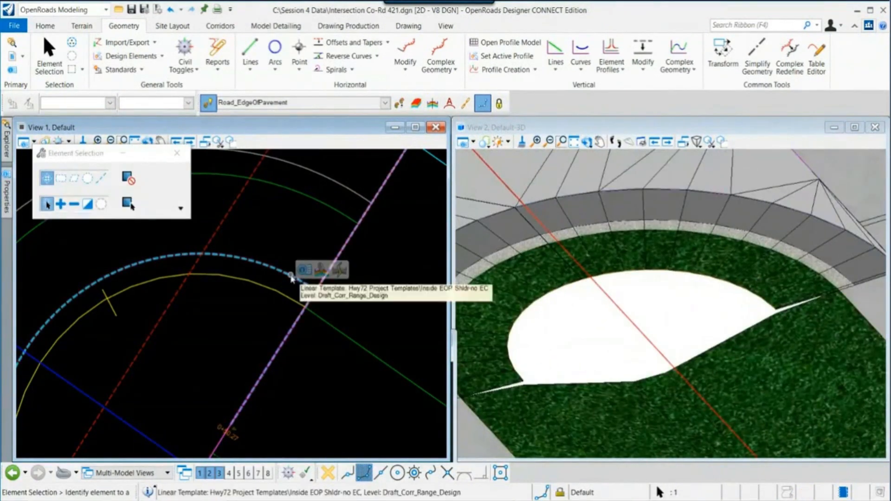
click(319, 277)
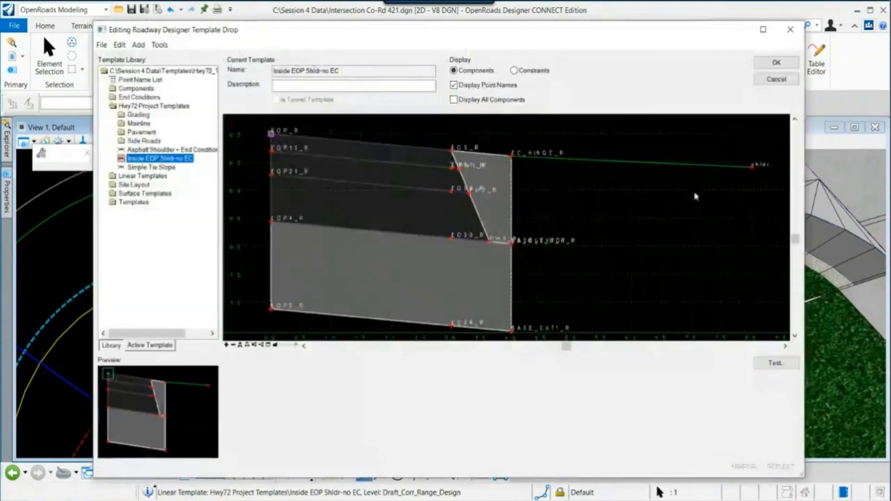
mouse_move(752, 168)
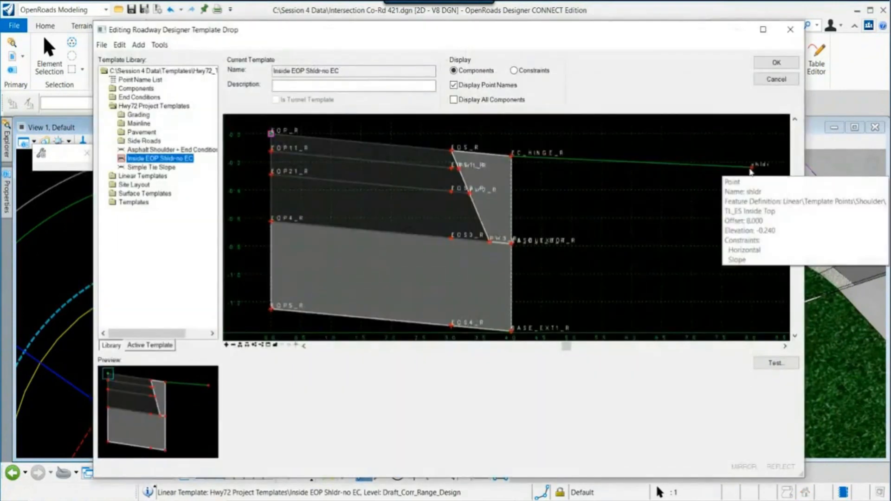
double_click(751, 169)
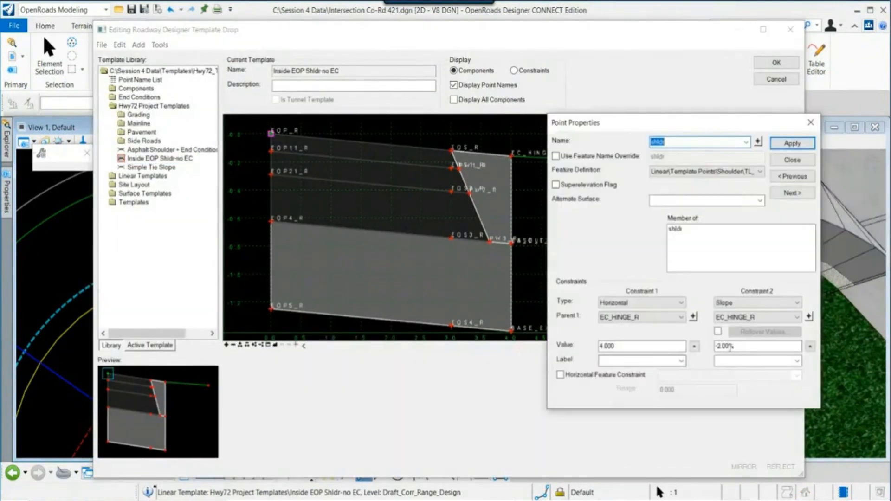
drag(730, 346, 719, 347)
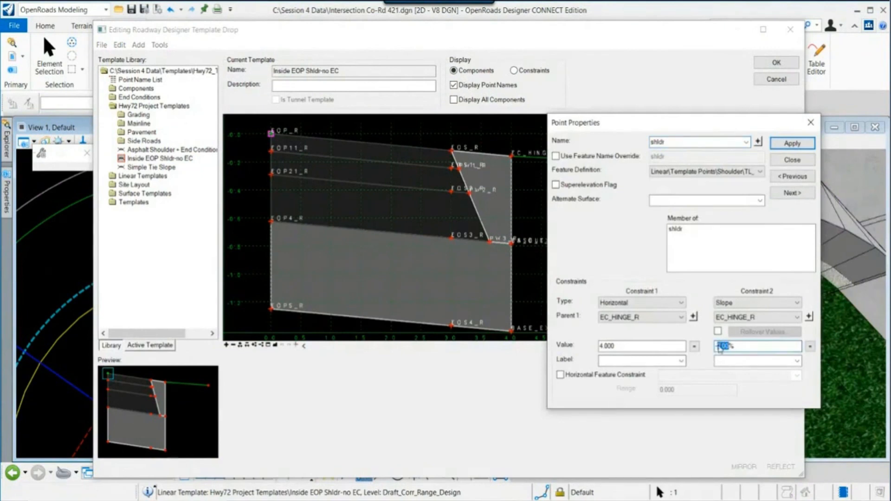
text(4)
click(792, 143)
click(792, 159)
click(776, 63)
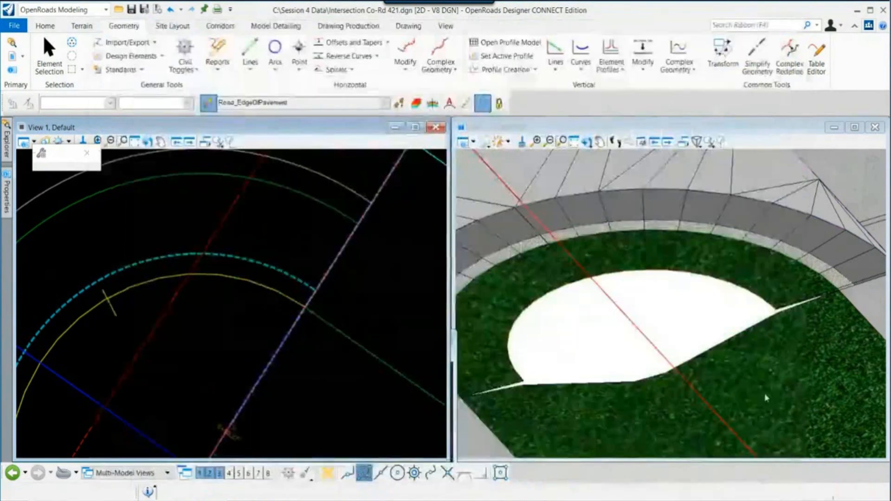
- Draw a RdEoP line about 16.2 long starting at the mainline end-condition clearzone edge across the median nose
mouse_move(561, 364)
middle_down()
mouse_move(515, 358)
mouse_move(550, 352)
middle_up()
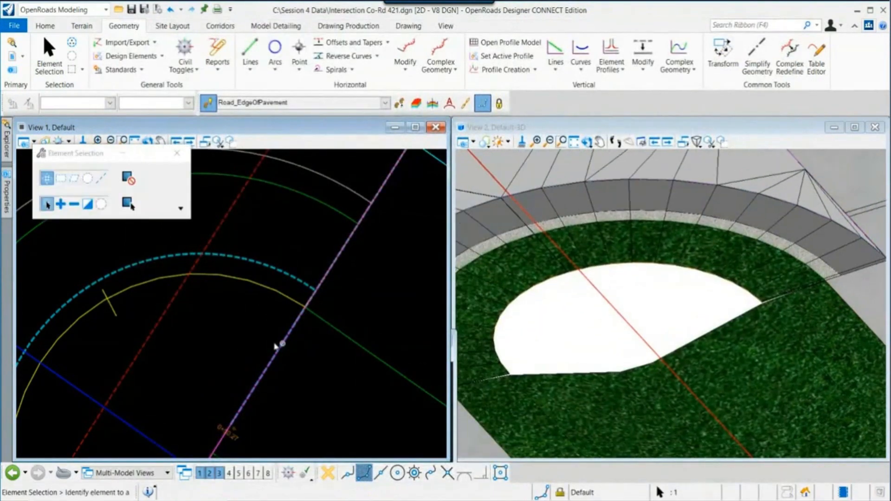
scroll(276, 345, down, 3)
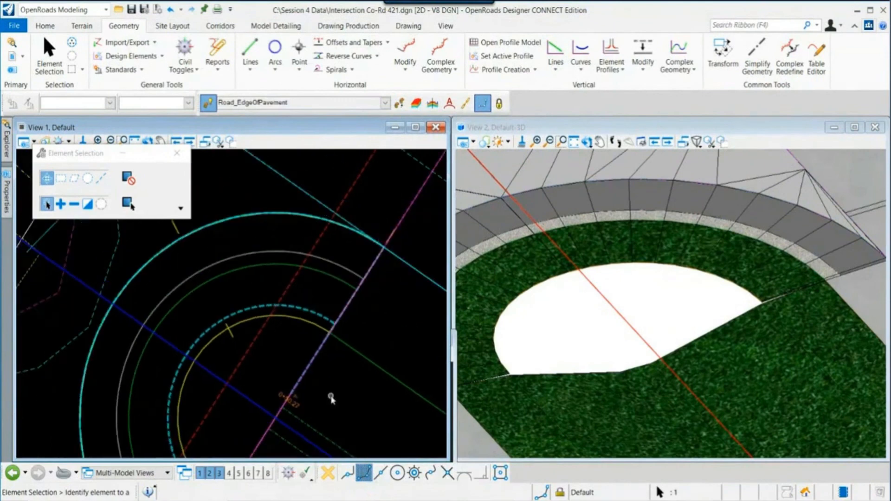
middle_drag(331, 399, 337, 355)
scroll(325, 360, down, 2)
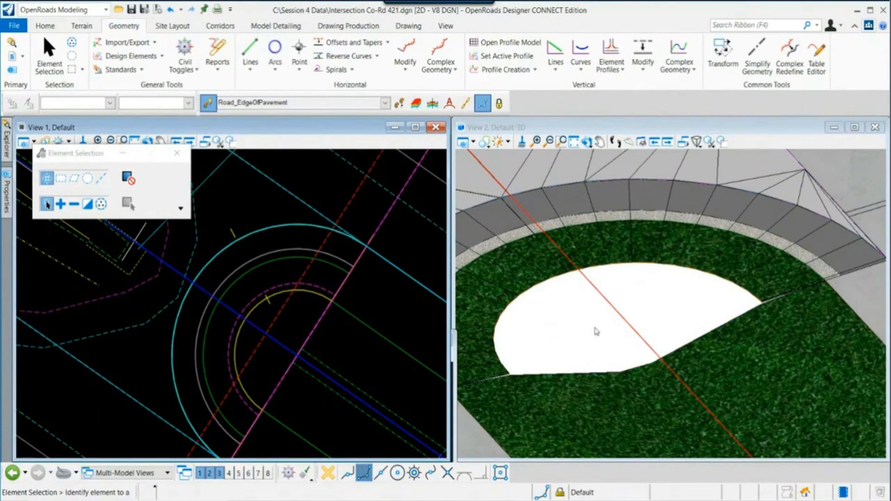
click(251, 48)
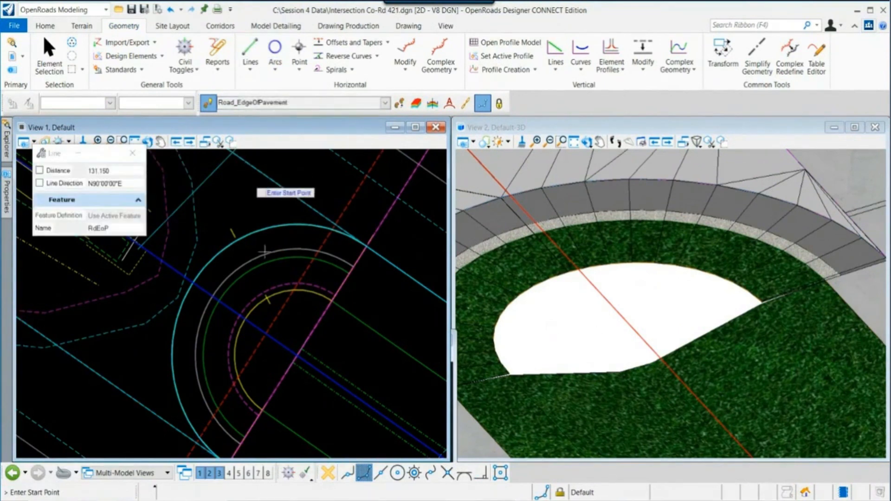
scroll(345, 348, up, 2)
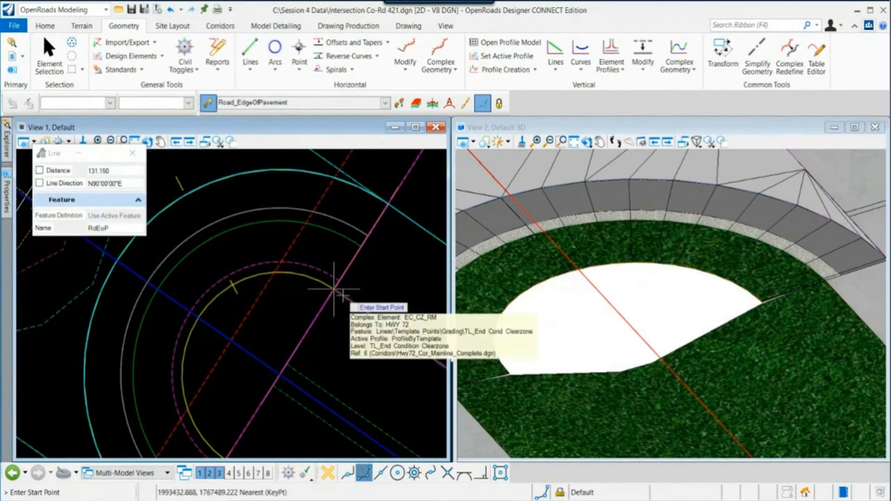
click(342, 295)
middle_drag(323, 376, 392, 282)
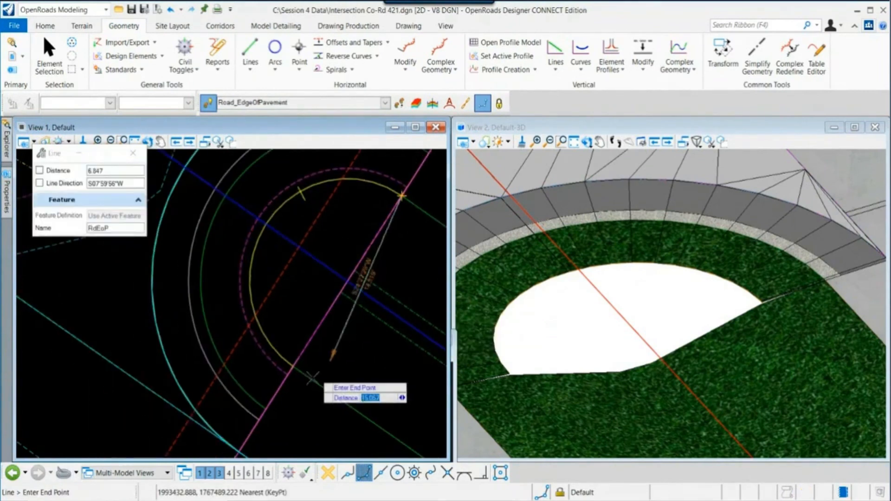
right_click(335, 370)
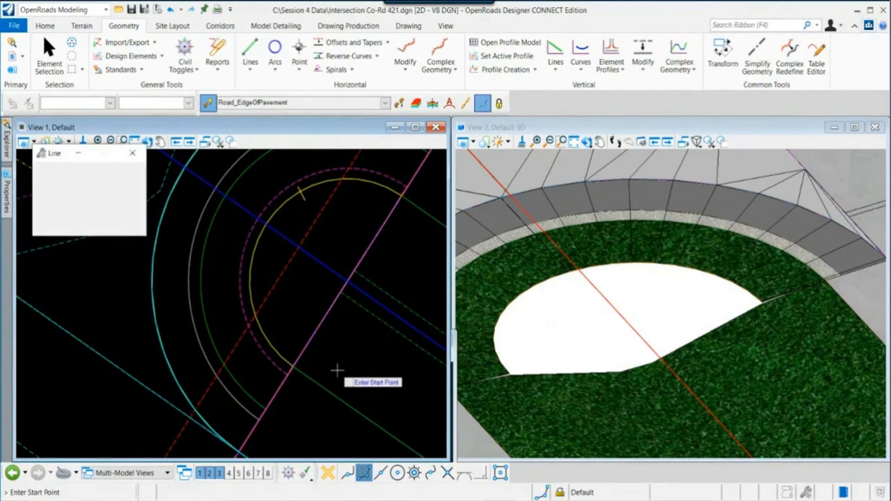
right_click(335, 370)
- Open the new line's profile model in View 3
scroll(335, 371, down, 1)
scroll(324, 376, down, 1)
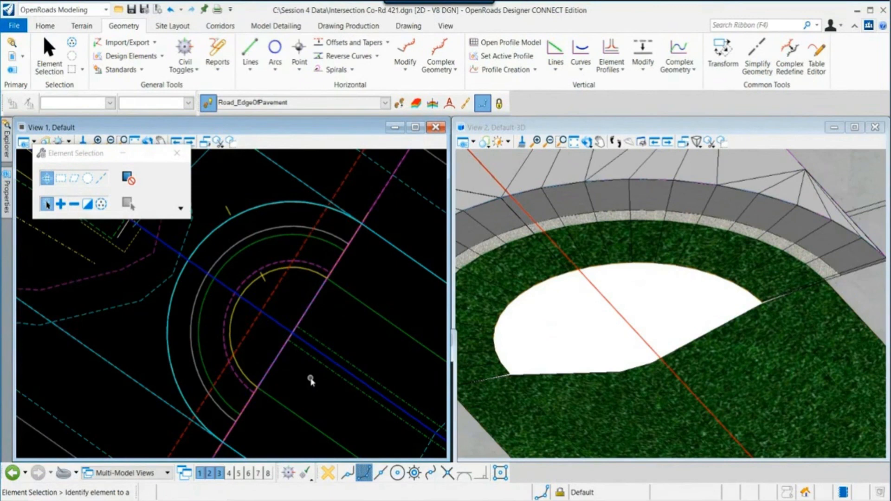
click(306, 313)
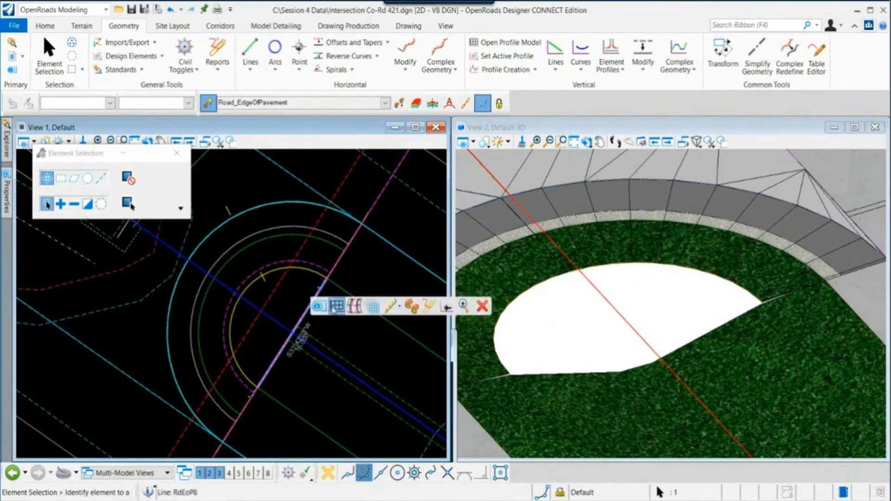
click(337, 305)
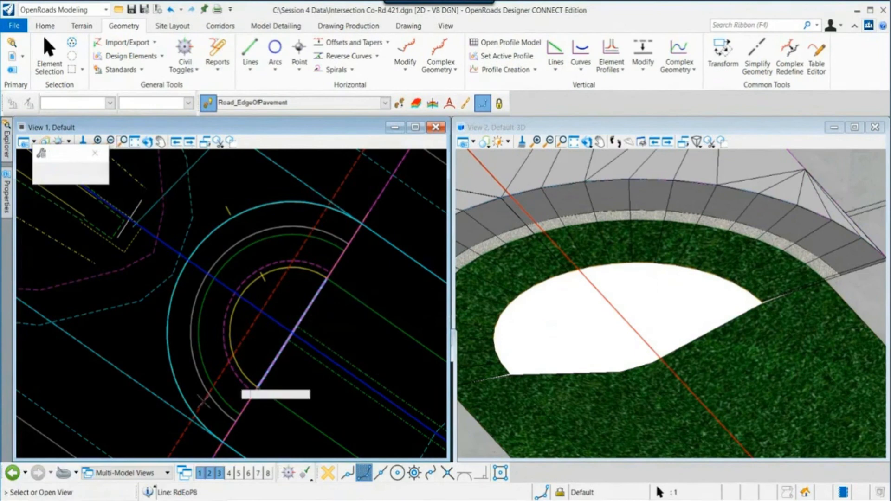
click(230, 473)
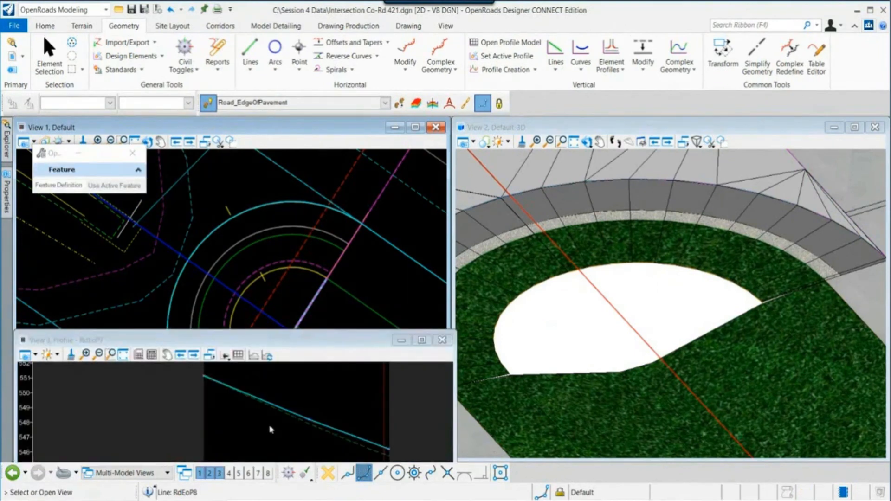
click(229, 425)
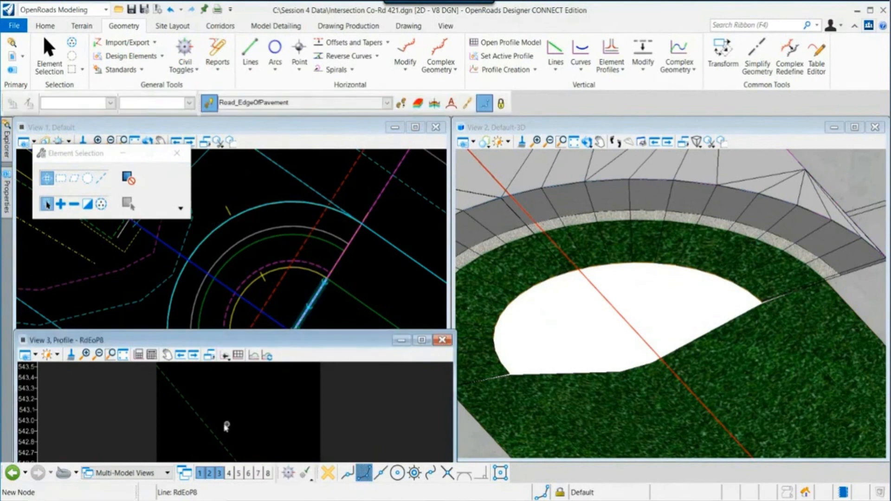
- Create a 3D cut in the profile view spanning the median nose area of the new line
drag(262, 341, 308, 331)
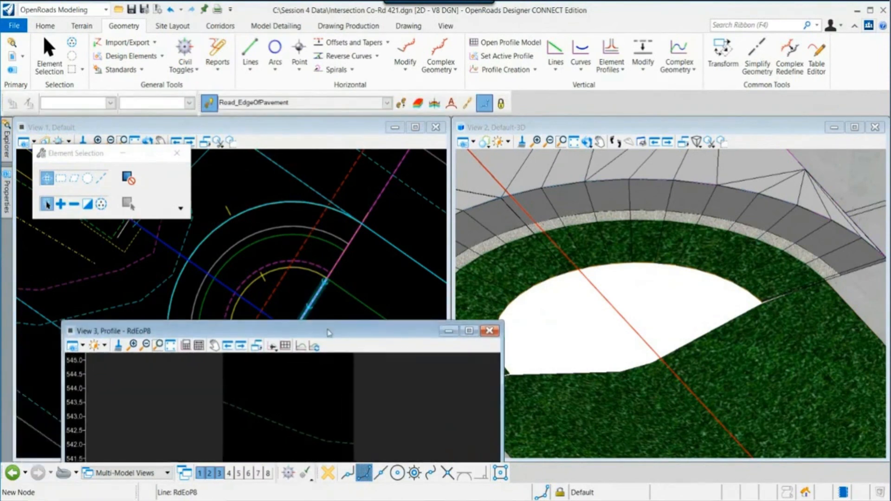
scroll(255, 252, down, 2)
middle_drag(255, 252, 301, 193)
drag(290, 331, 271, 321)
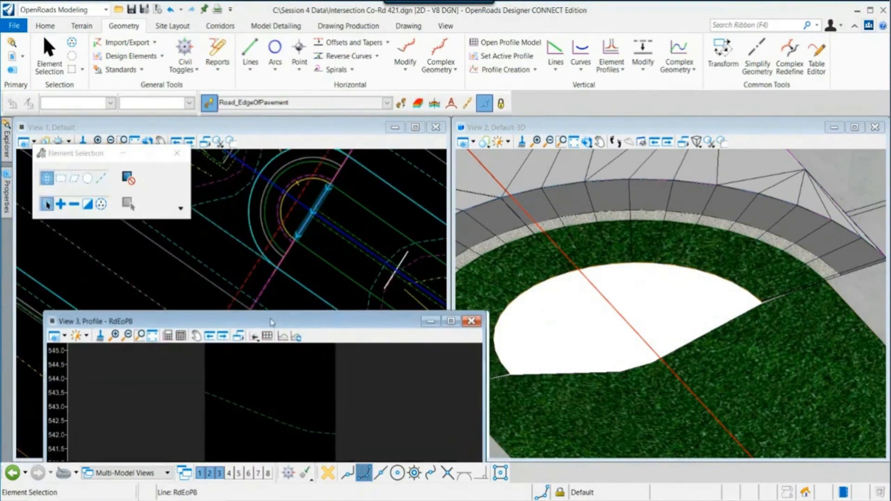
middle_drag(567, 337, 632, 274)
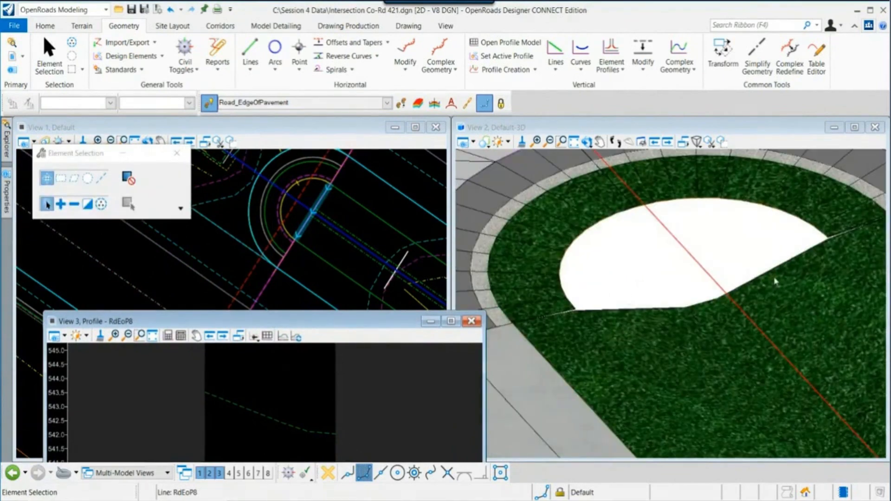
mouse_move(274, 411)
middle_down()
mouse_move(250, 388)
mouse_move(258, 410)
middle_up()
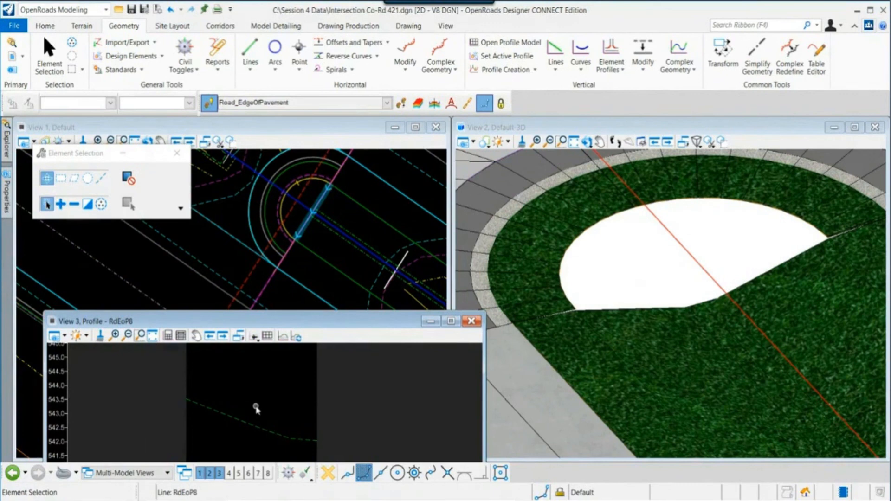
click(285, 345)
click(181, 376)
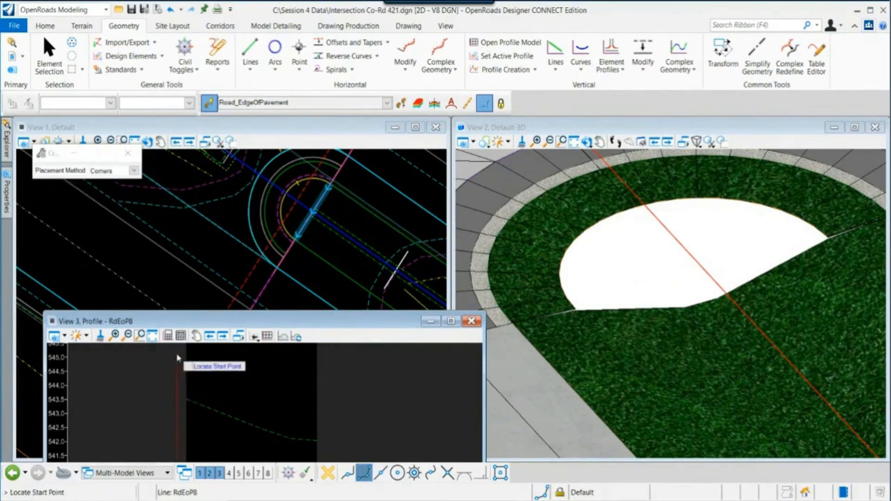
click(177, 353)
click(330, 452)
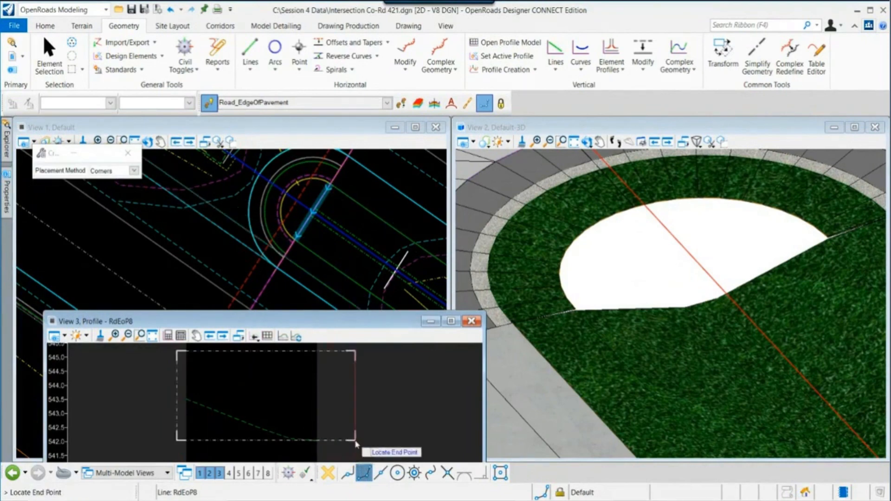
click(325, 450)
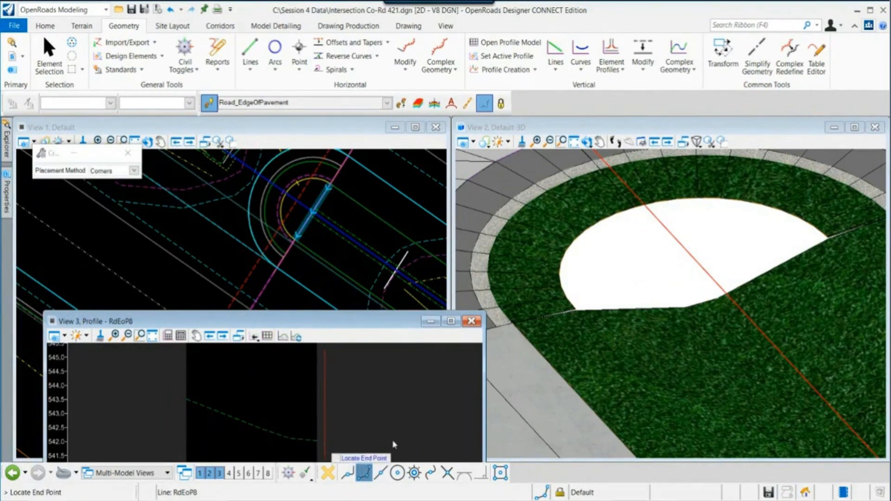
click(368, 423)
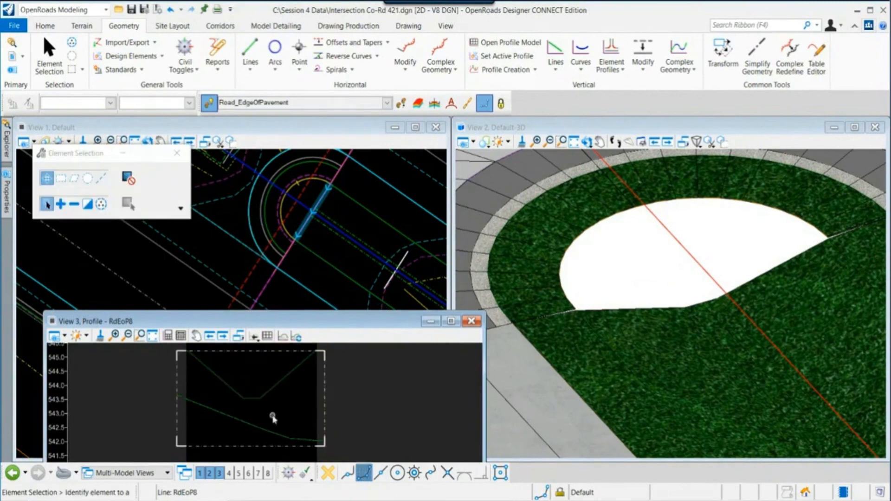
- Stretch the 3D cut volume's boundaries to enlarge it upward and sideways in the profile view
middle_drag(273, 416, 286, 421)
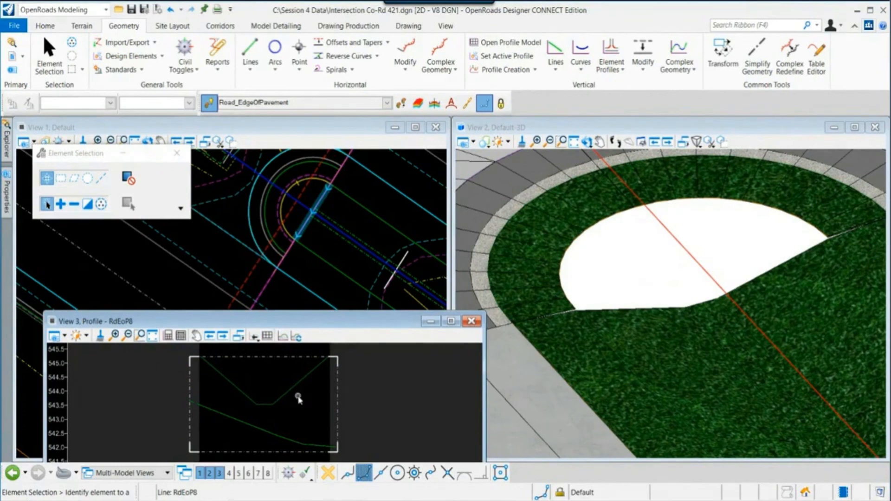
scroll(298, 397, down, 1)
click(334, 402)
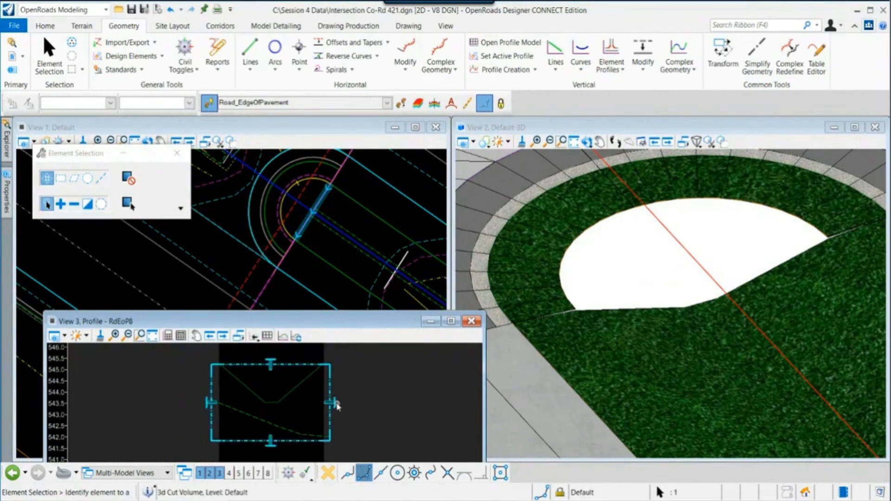
drag(332, 406, 350, 405)
middle_drag(293, 367, 287, 414)
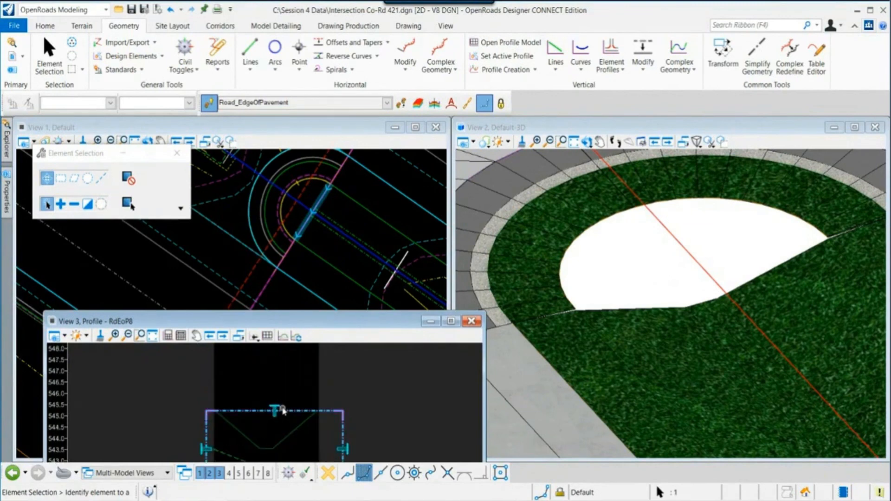
drag(274, 410, 278, 391)
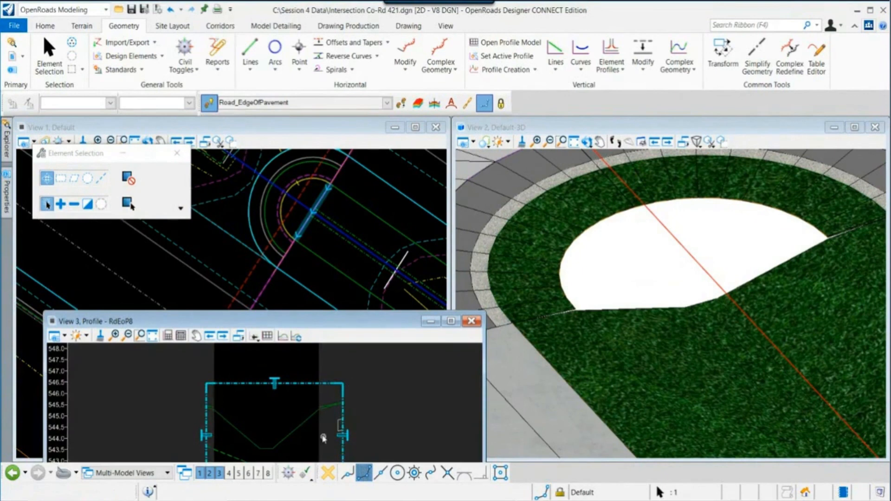
middle_drag(322, 433, 339, 397)
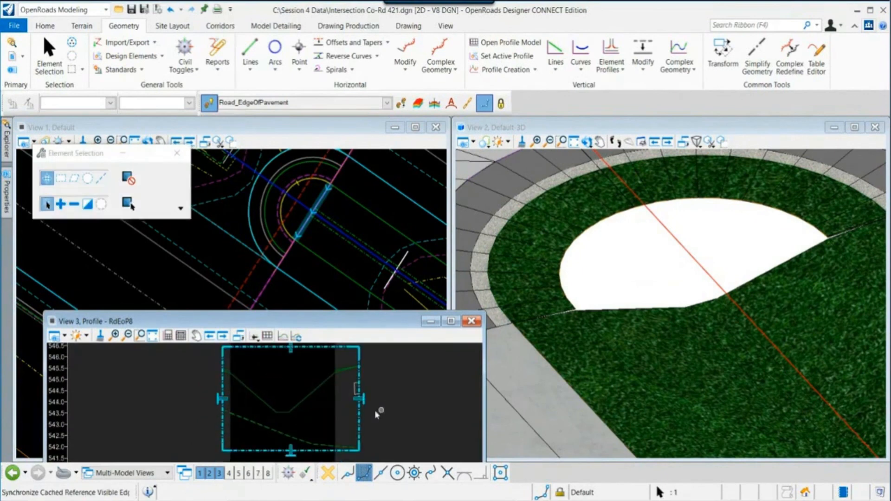
scroll(260, 422, up, 2)
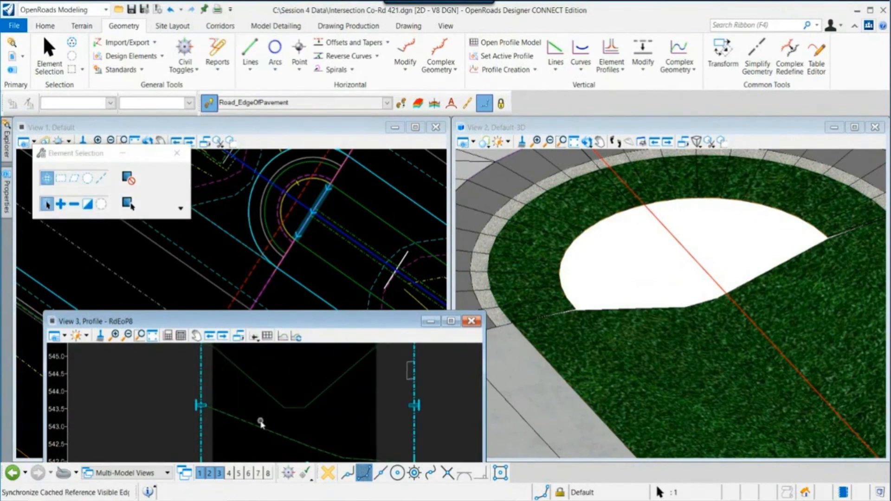
scroll(261, 424, down, 1)
mouse_move(261, 424)
middle_down()
mouse_move(274, 448)
mouse_move(273, 411)
middle_up()
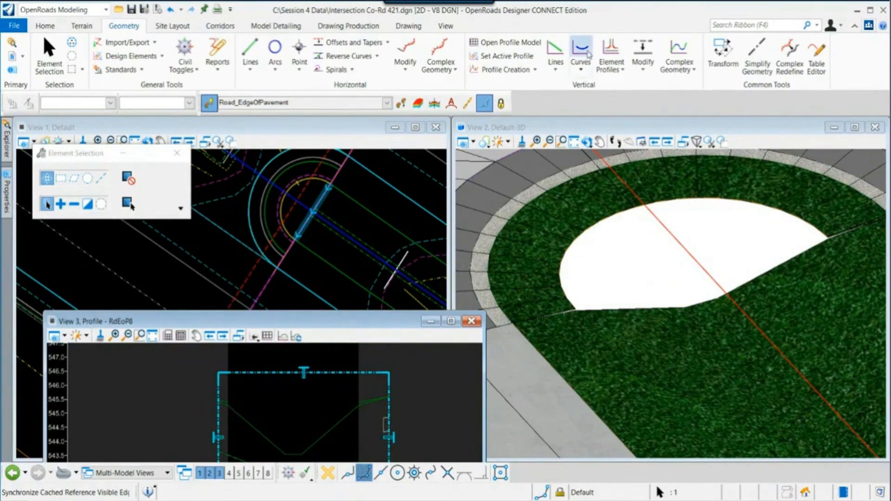
- Draw profile lines forming a V-shaped median profile: a descending line about 7 long, a flat segment about 2, and a rising line about 7
click(555, 55)
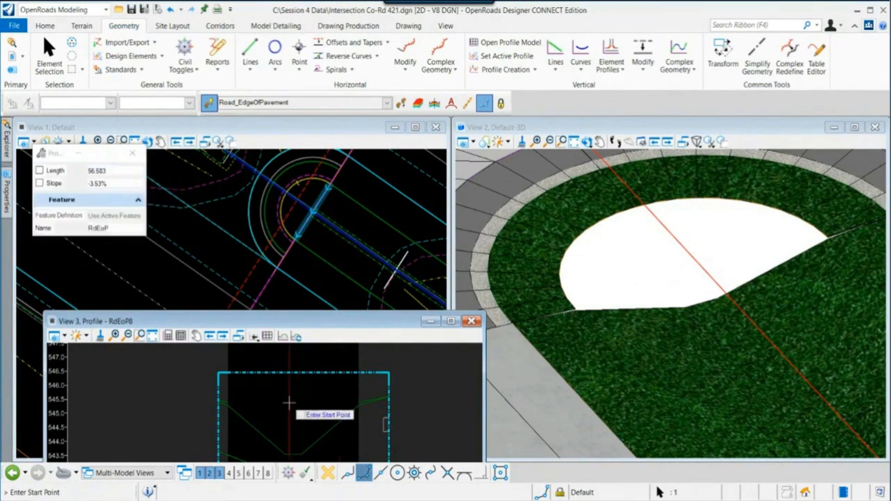
middle_drag(289, 402, 292, 372)
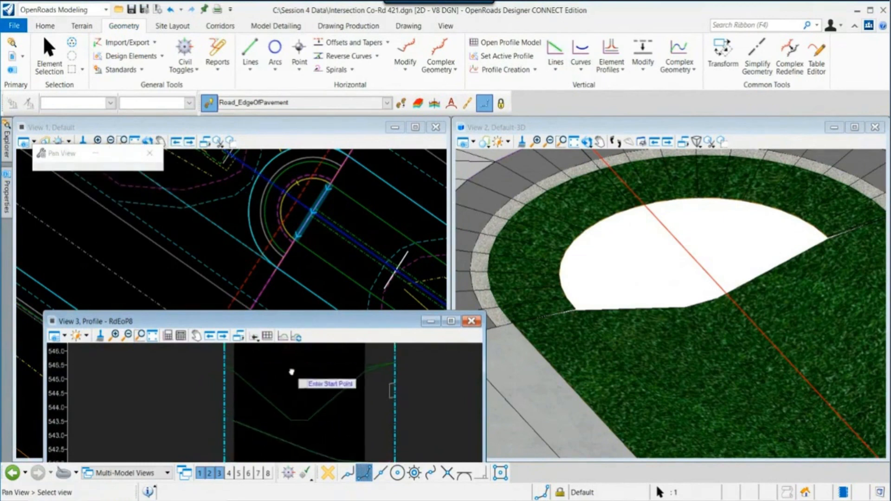
scroll(235, 373, up, 4)
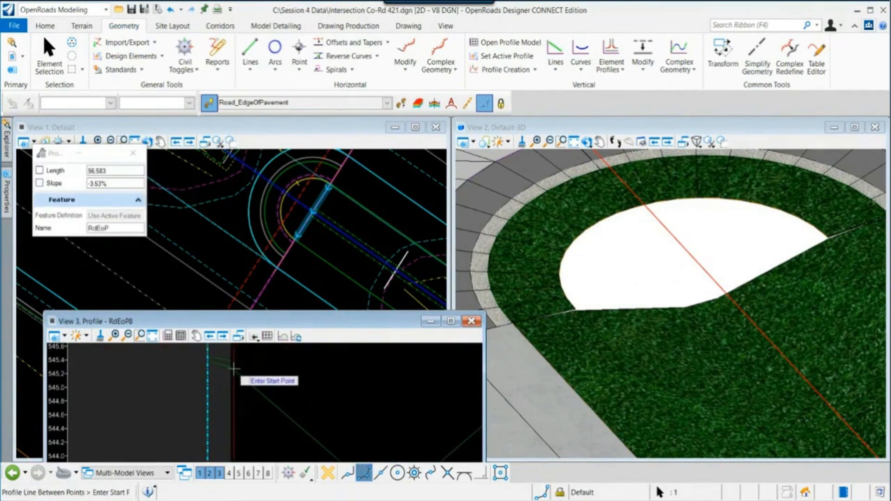
click(233, 367)
middle_drag(317, 417, 262, 355)
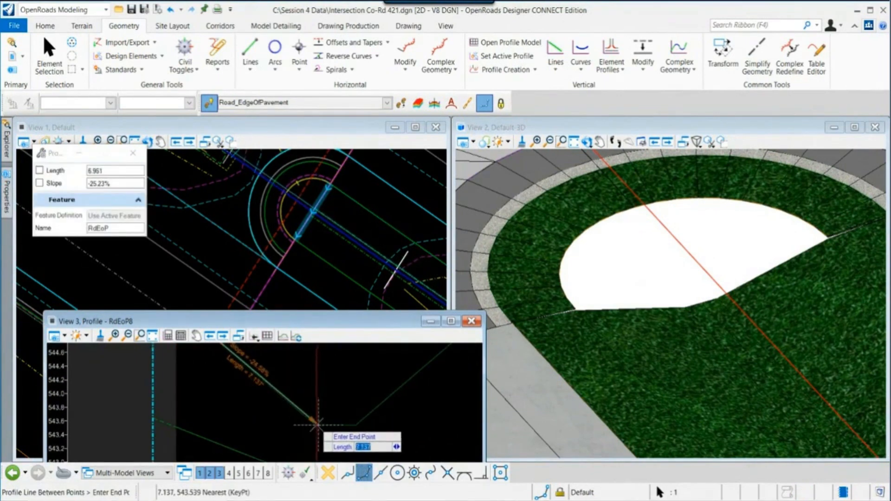
click(315, 425)
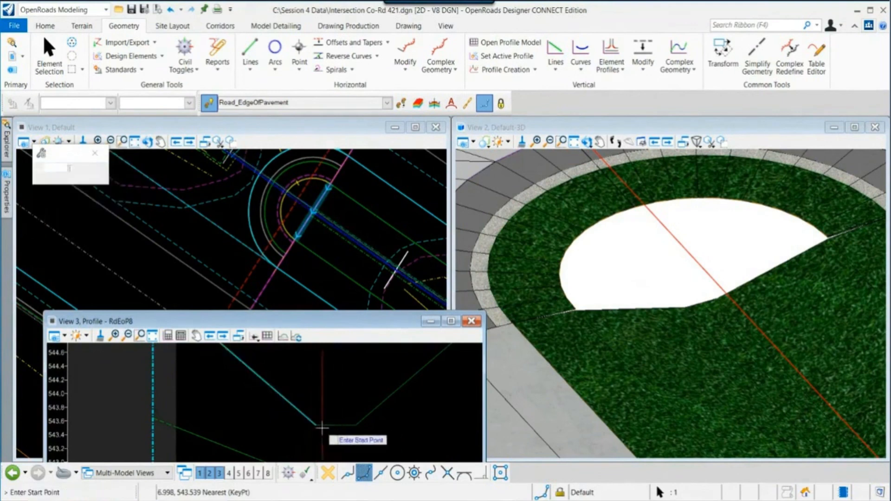
click(315, 425)
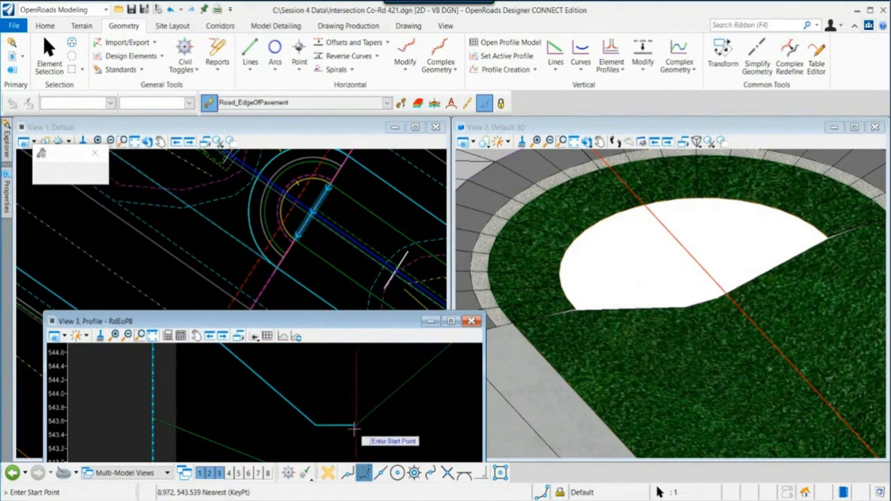
scroll(315, 425, down, 2)
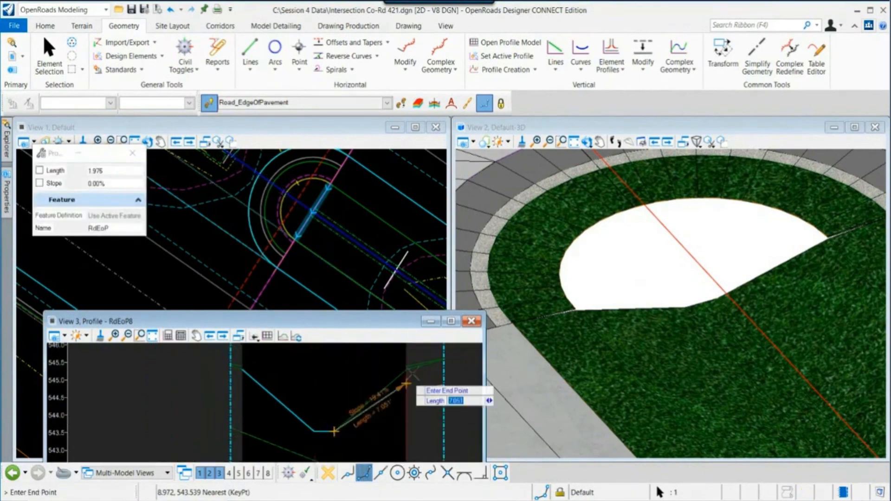
scroll(398, 380, up, 2)
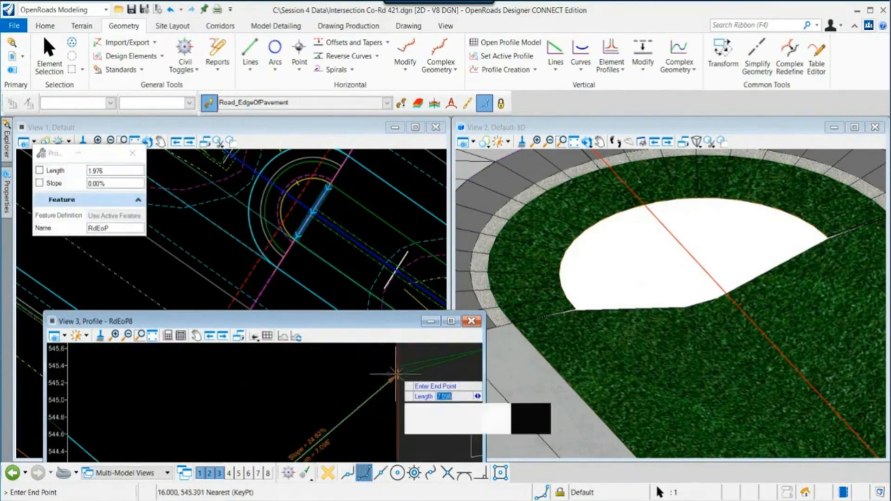
click(399, 380)
scroll(418, 395, down, 3)
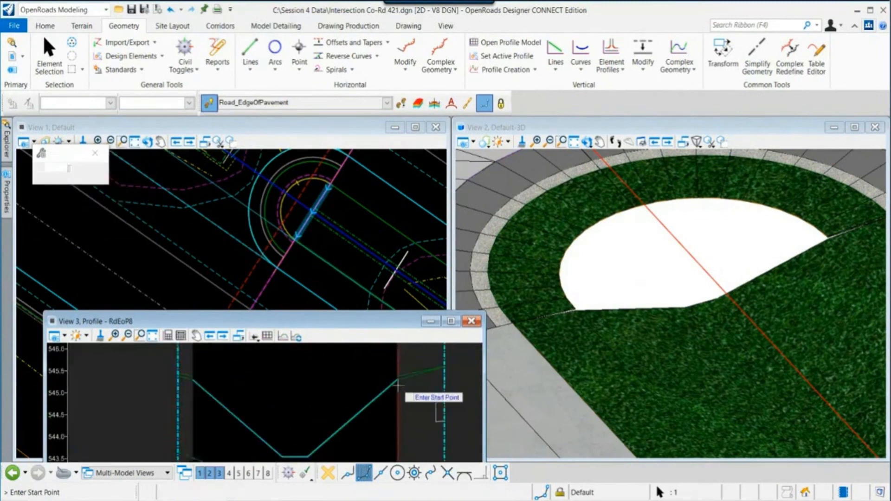
key(Escape)
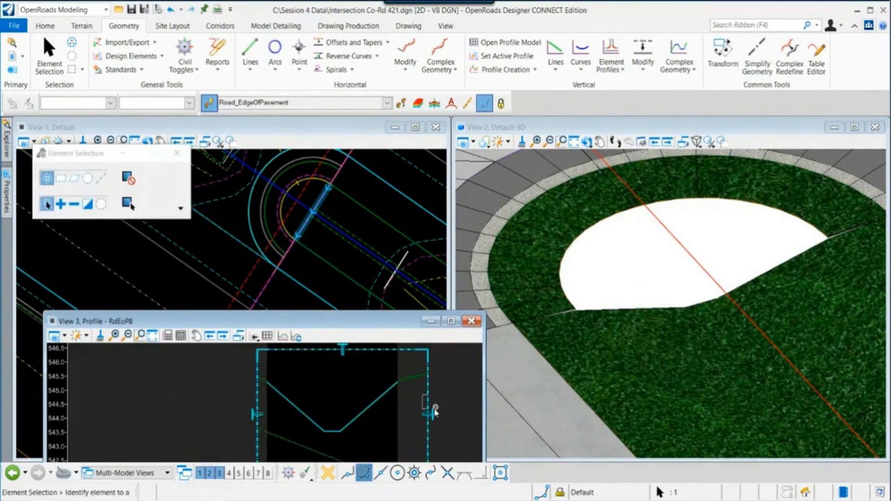
- Delete the 3D cut volume from the profile view
mouse_move(430, 404)
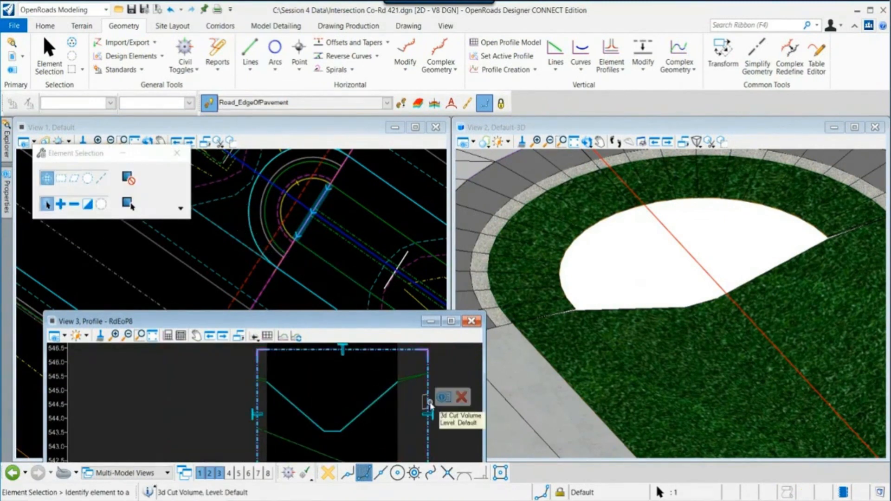
click(462, 399)
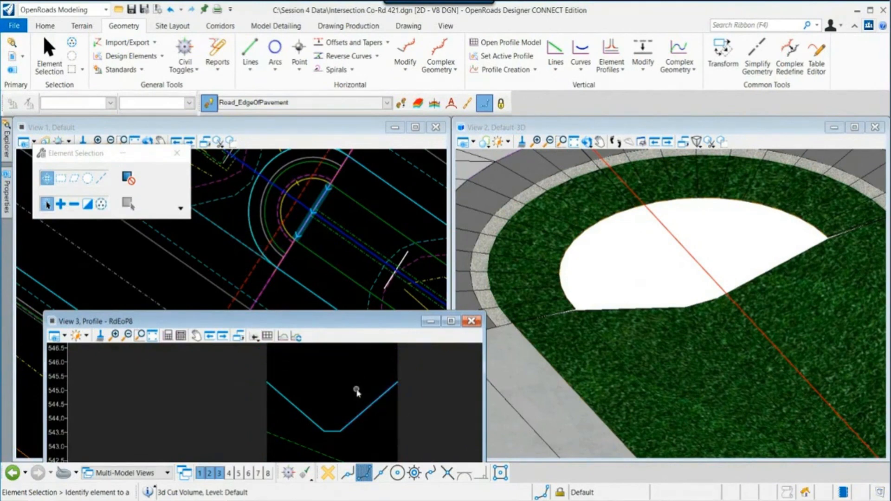
- Combine the three profile lines into one complex profile element using Complex By Elements
click(679, 51)
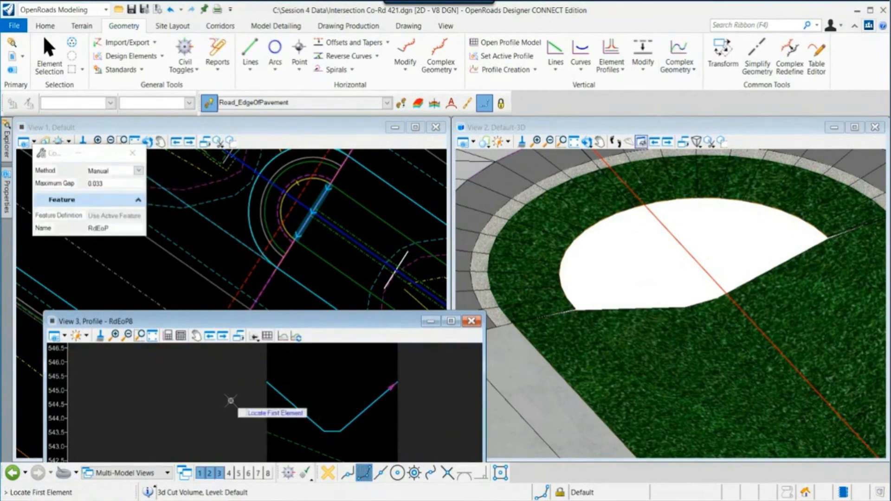
right_click(231, 400)
click(693, 62)
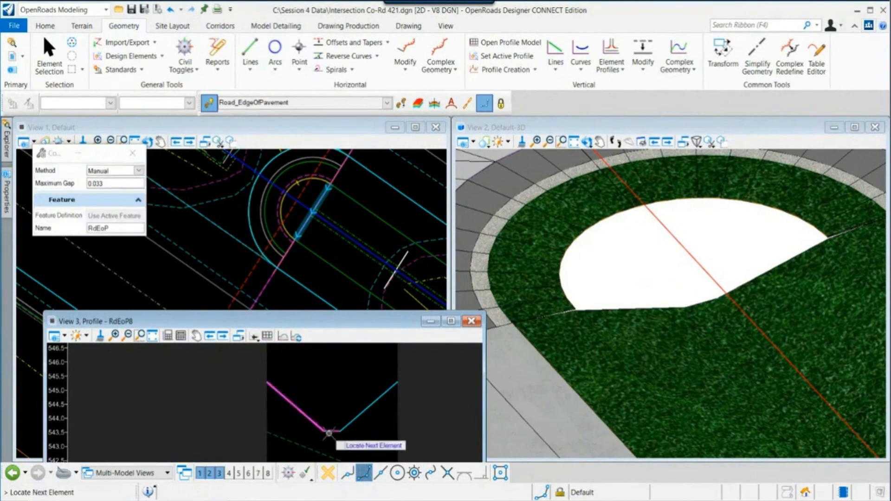
click(342, 379)
right_click(364, 417)
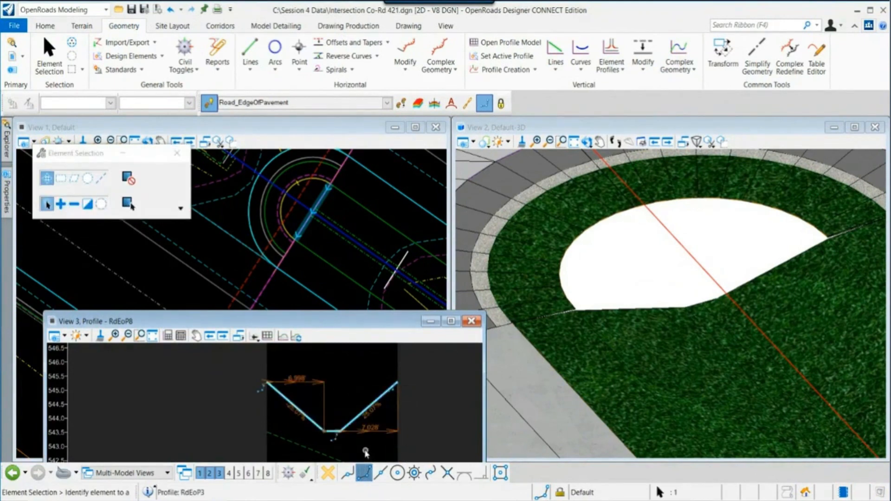
- Set the new complex profile as the active profile of the median nose line
mouse_move(352, 422)
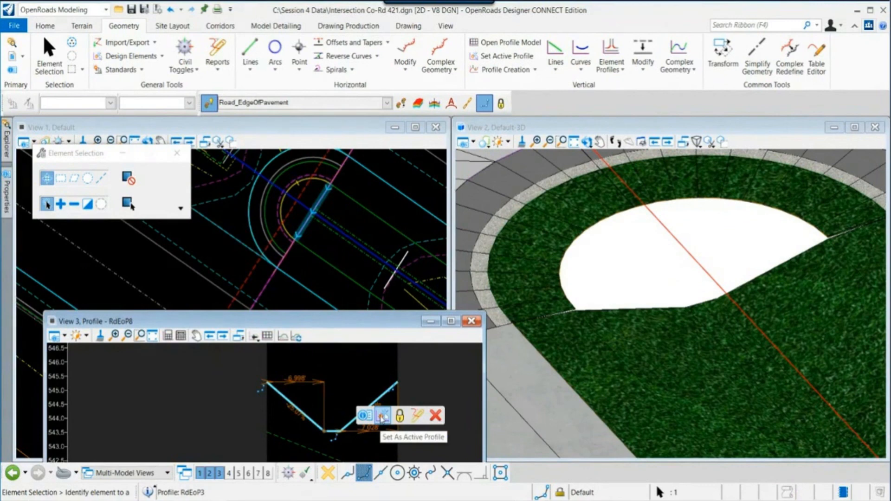
click(383, 417)
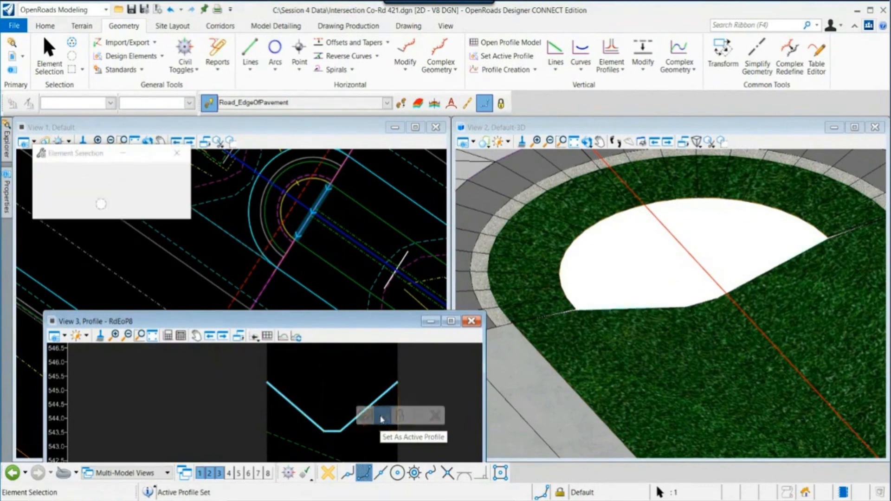
scroll(586, 316, up, 5)
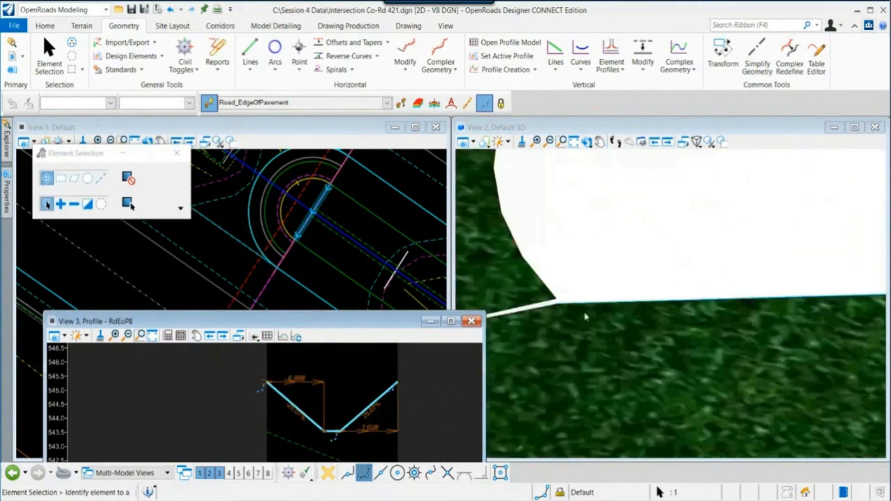
scroll(586, 316, down, 2)
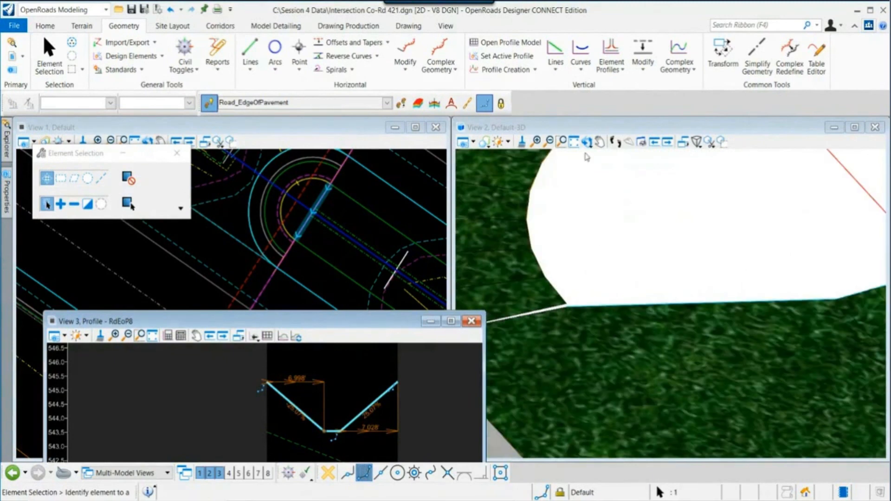
click(585, 308)
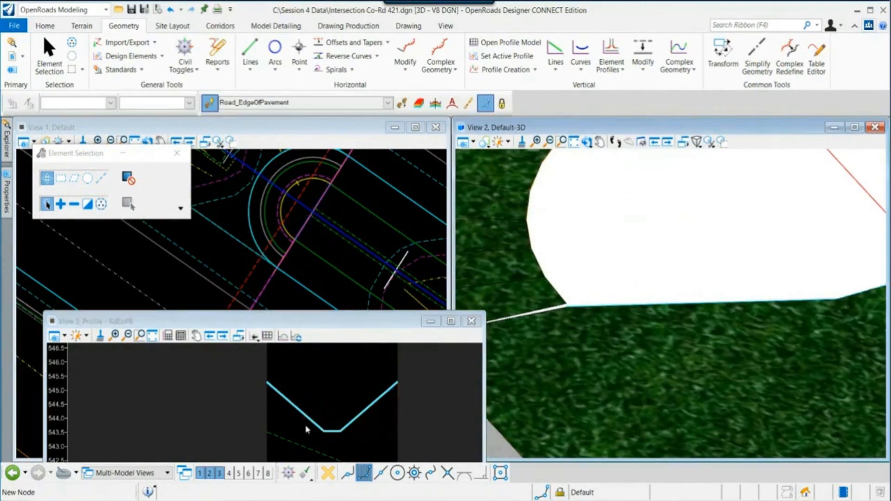
scroll(306, 428, down, 2)
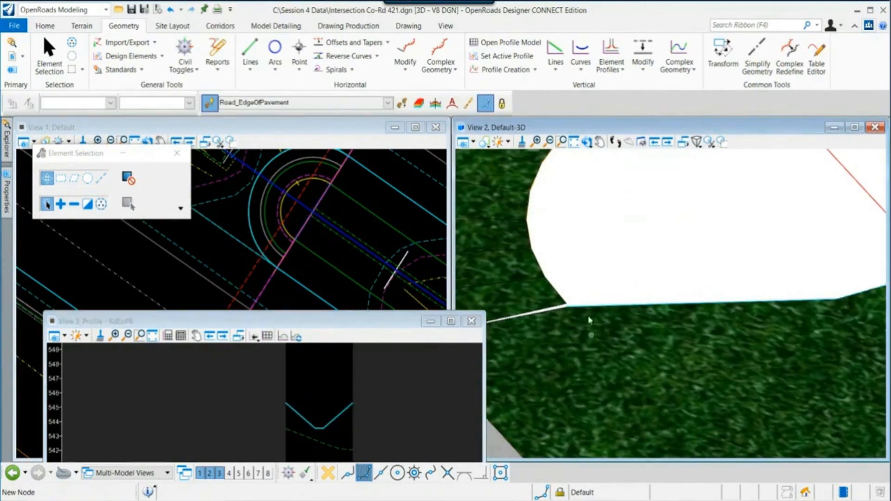
scroll(591, 334, down, 3)
scroll(624, 275, down, 2)
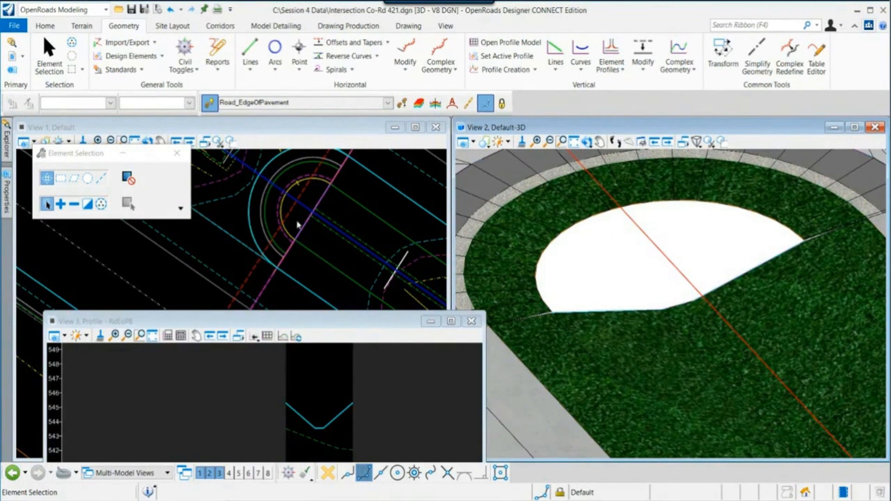
middle_drag(299, 223, 288, 256)
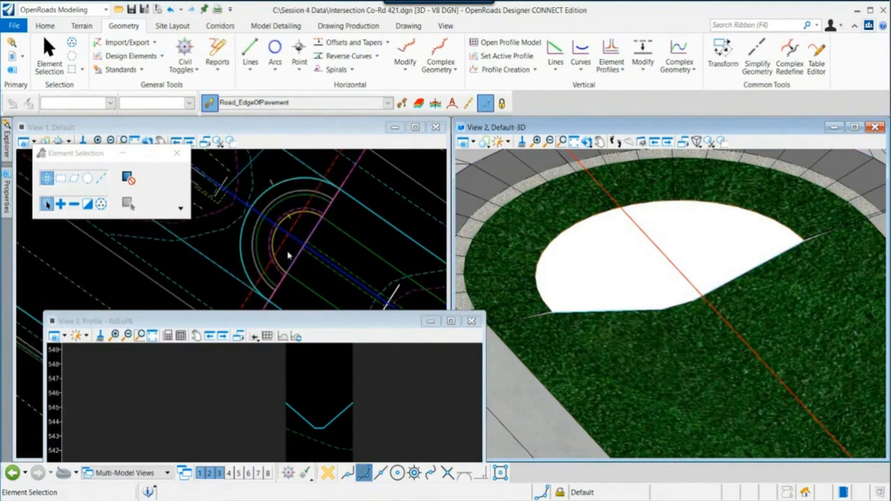
click(82, 27)
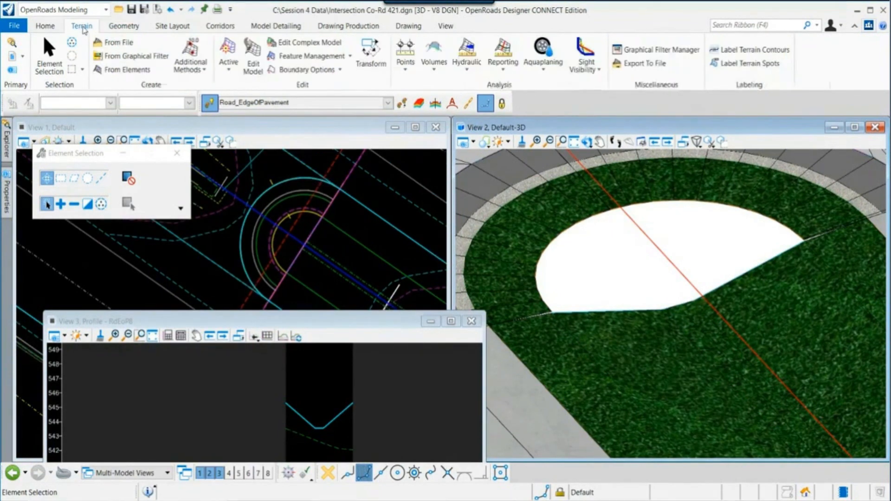
click(127, 73)
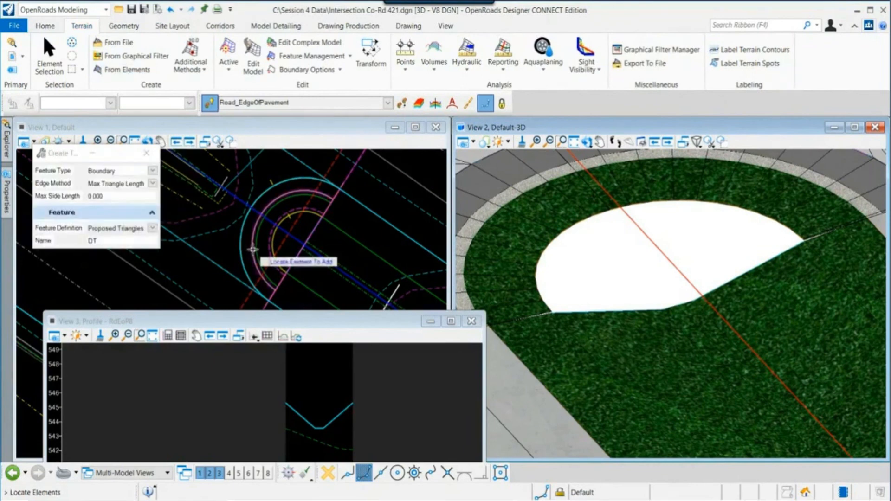
scroll(273, 248, up, 2)
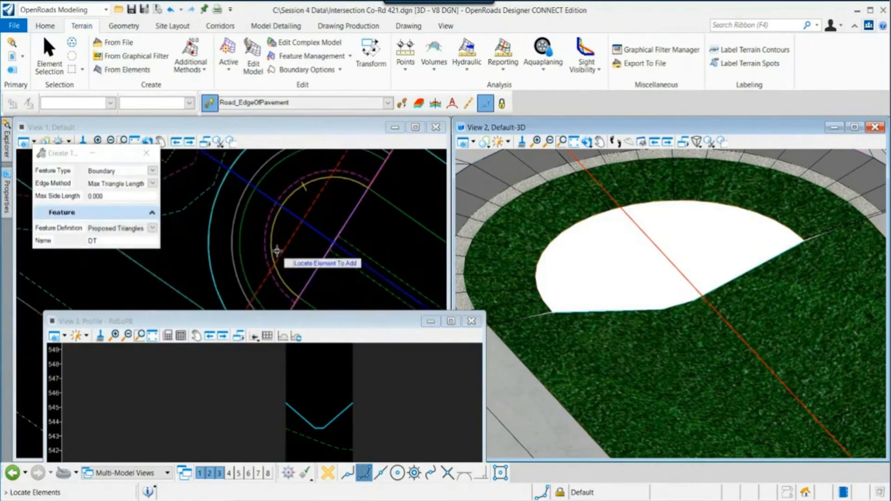
scroll(276, 252, up, 1)
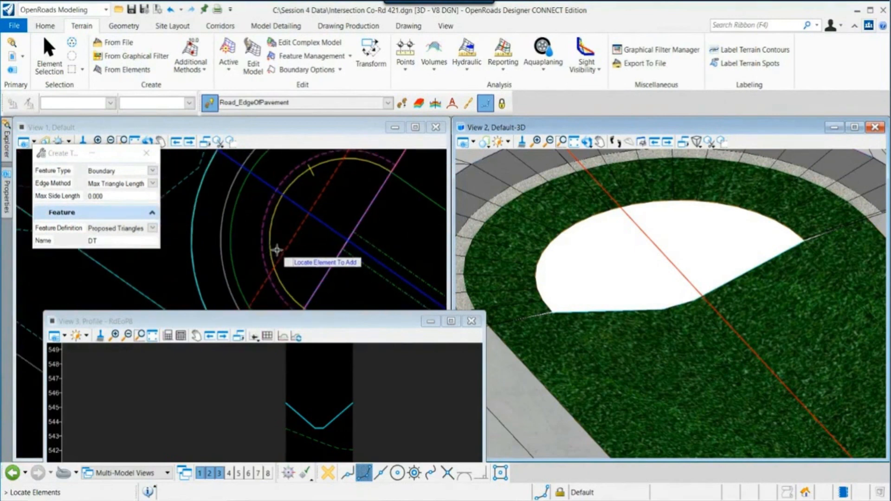
scroll(277, 249, down, 2)
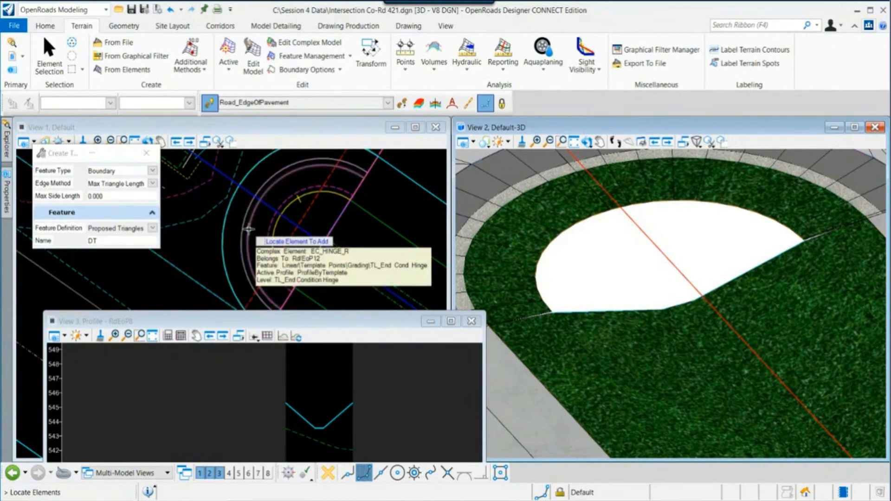
key(Escape)
click(295, 288)
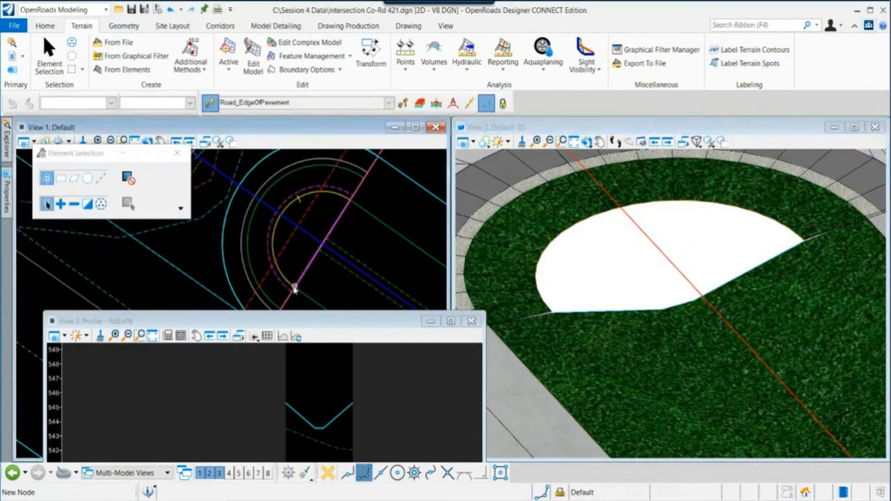
scroll(280, 289, up, 1)
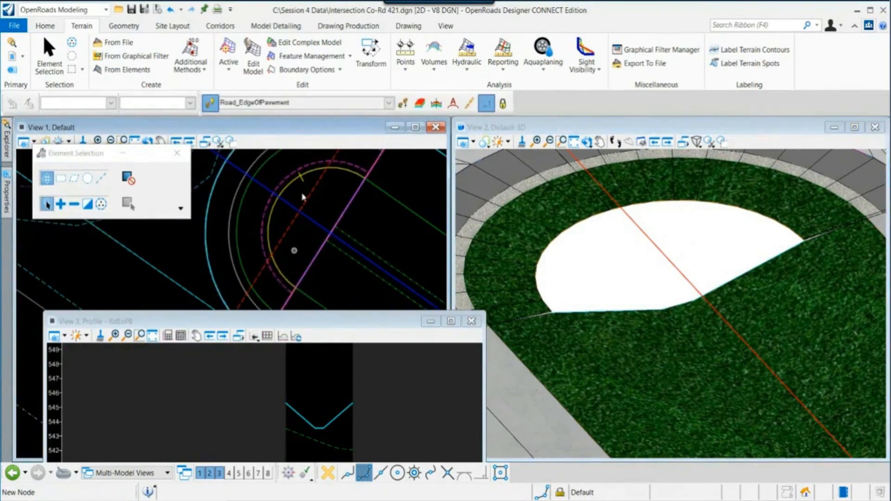
click(145, 71)
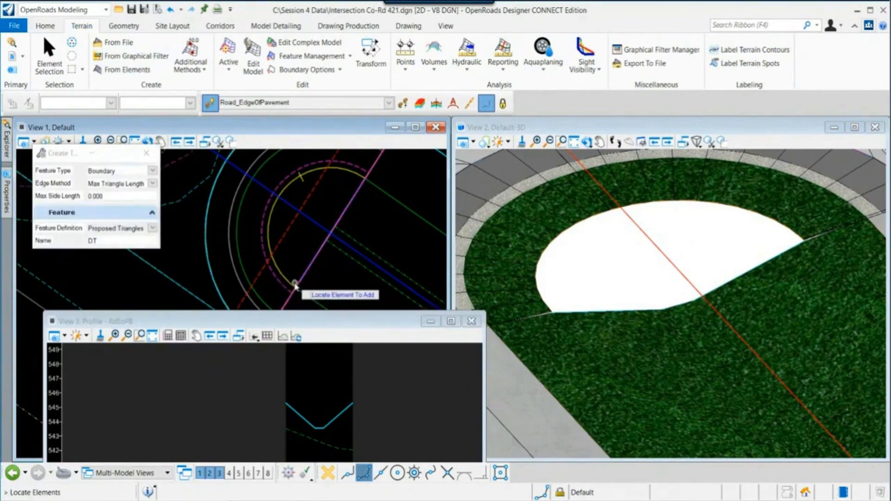
key(Escape)
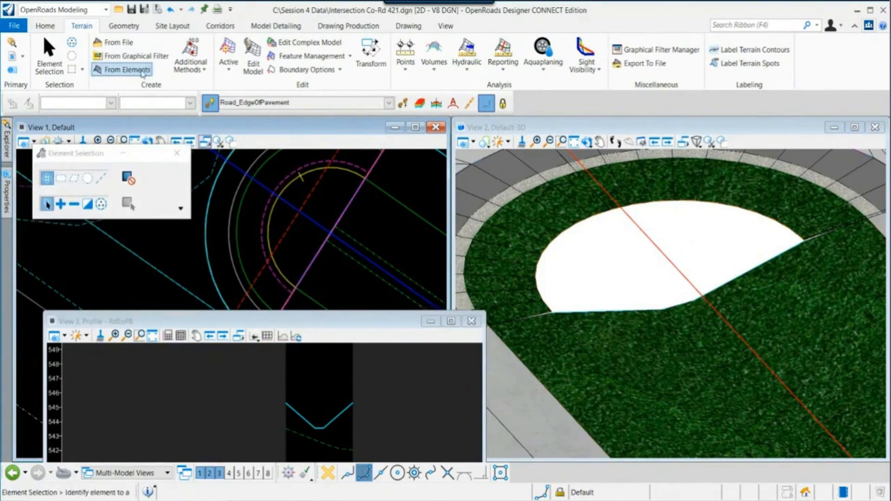
- Create a terrain model From Elements using the median nose shoulder element as a Boundary with Max Triangle Length edges, named DT
click(126, 69)
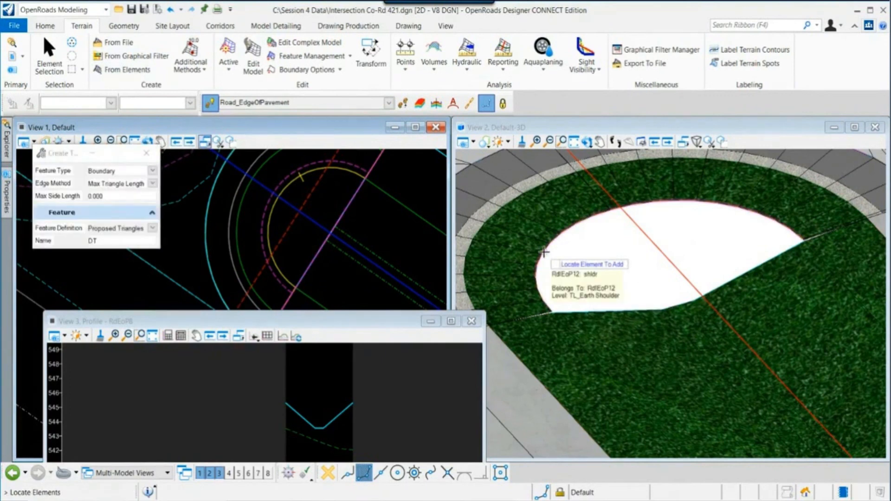
click(544, 252)
click(546, 251)
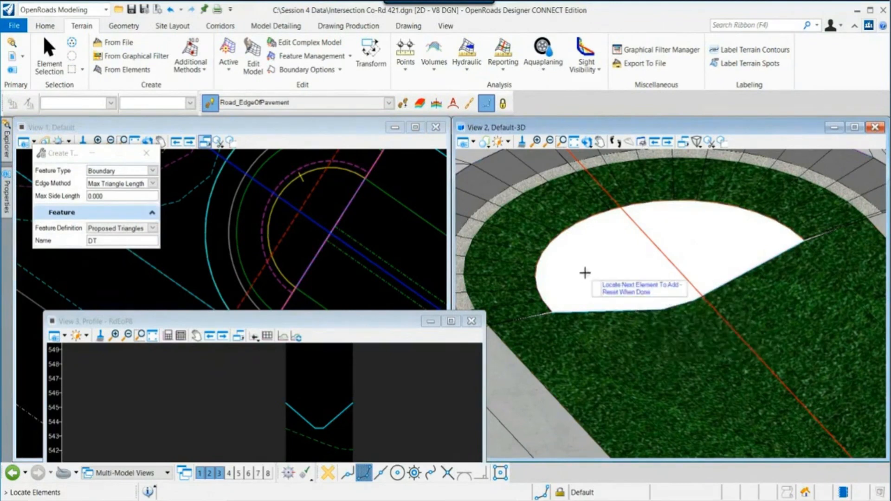
right_click(388, 238)
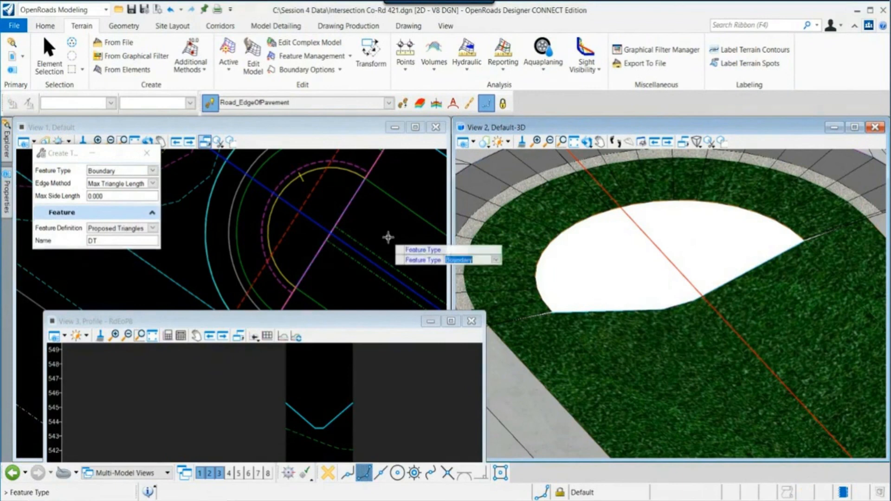
click(388, 237)
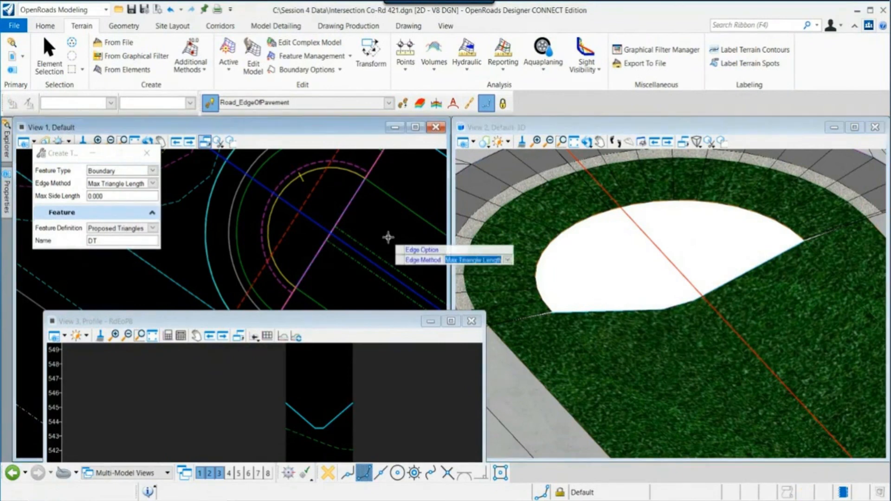
click(388, 238)
click(388, 237)
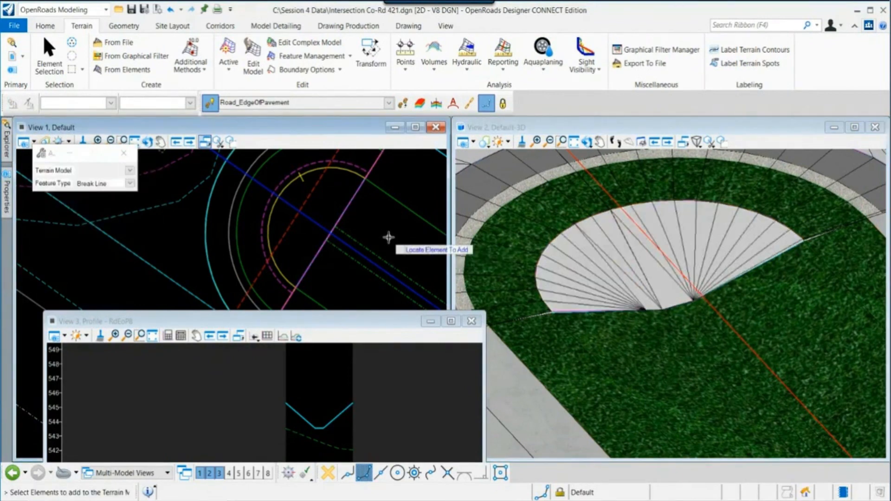
right_click(388, 237)
- Orbit and zoom the 3D view to inspect the new terrain triangles in the median nose
scroll(631, 313, down, 2)
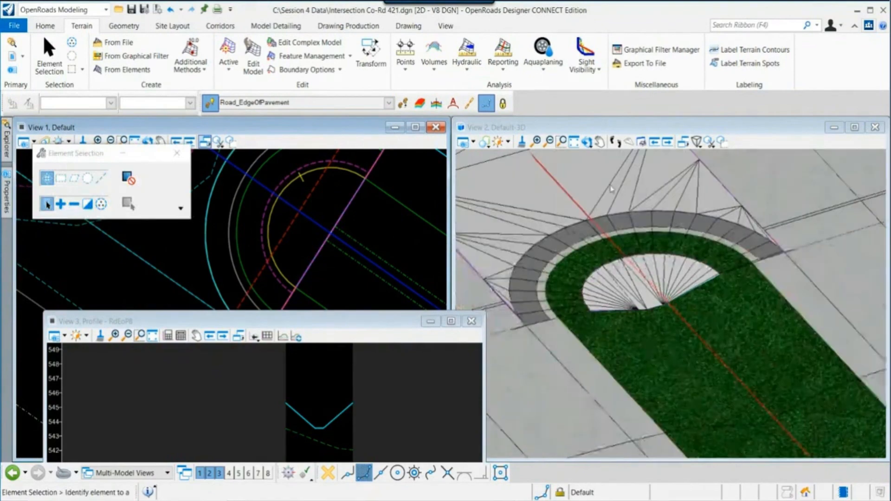
click(587, 143)
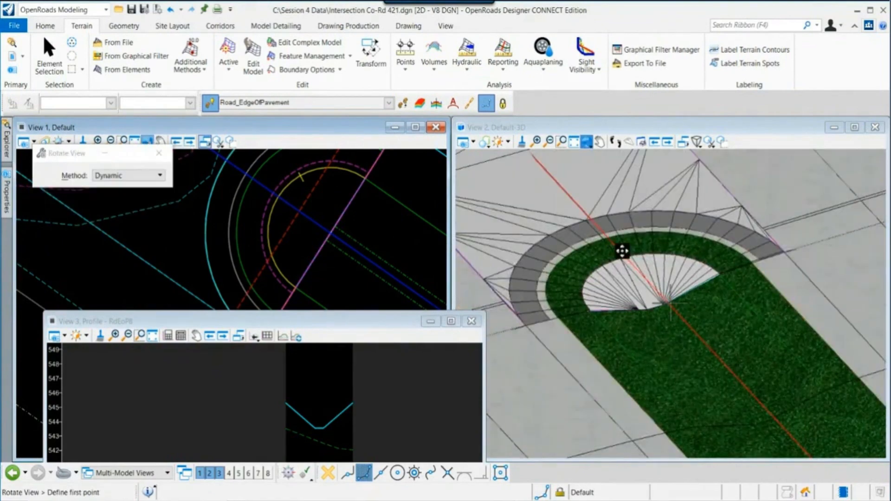
click(531, 281)
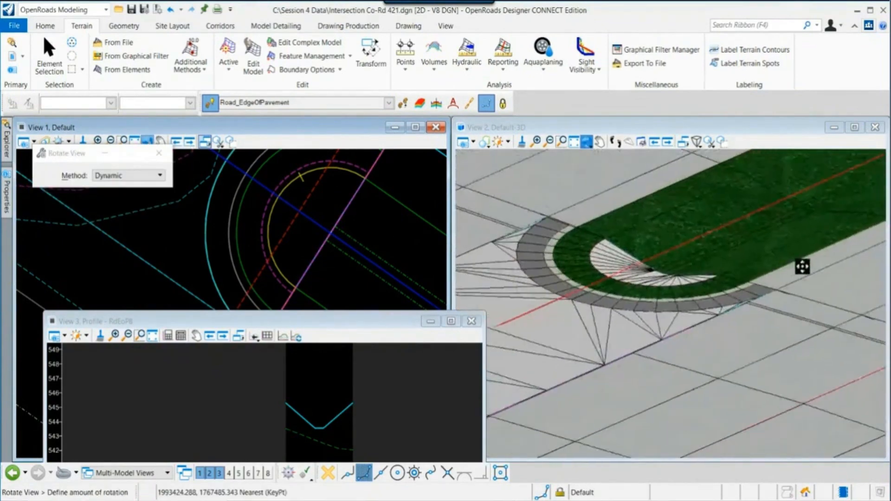
click(807, 268)
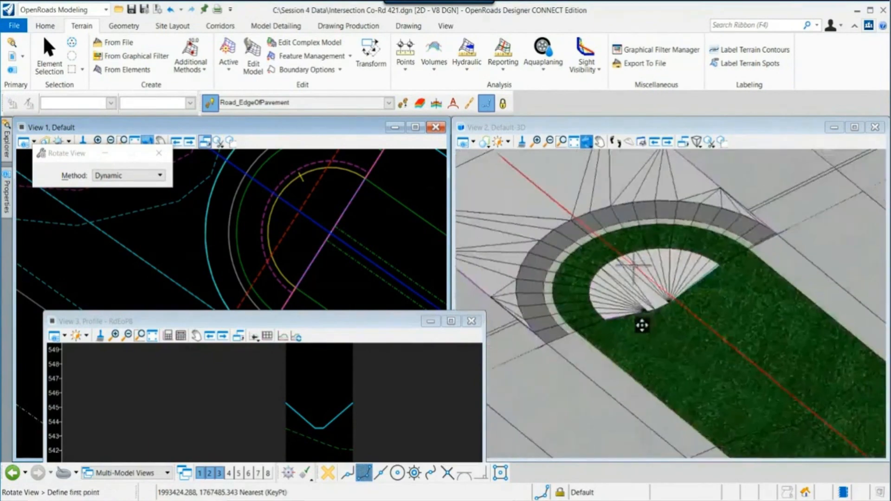
click(642, 329)
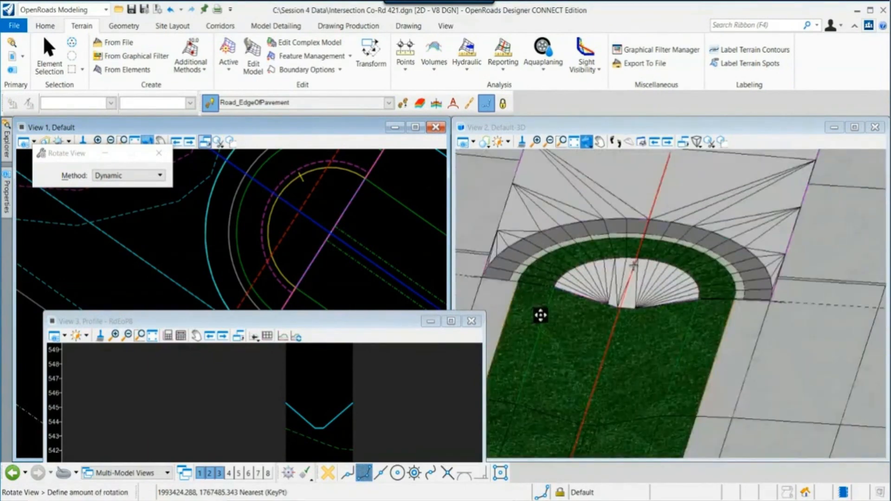
click(724, 315)
right_click(677, 351)
scroll(676, 351, down, 2)
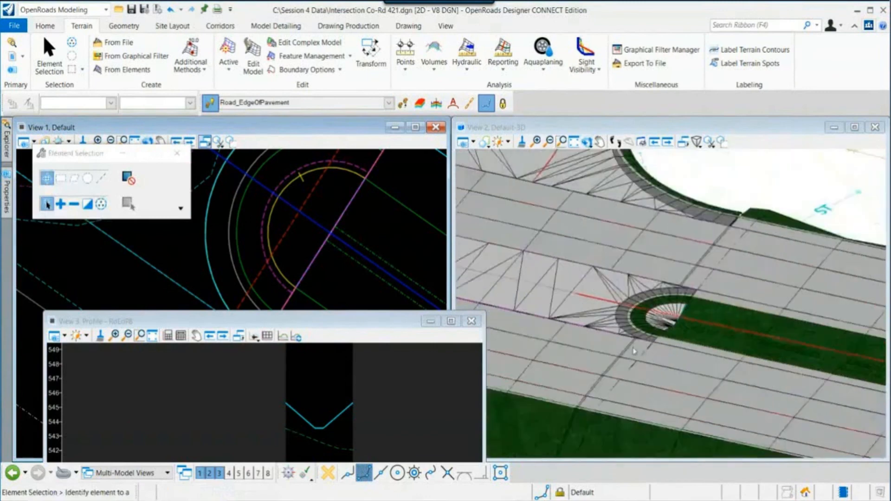
middle_drag(643, 359, 666, 372)
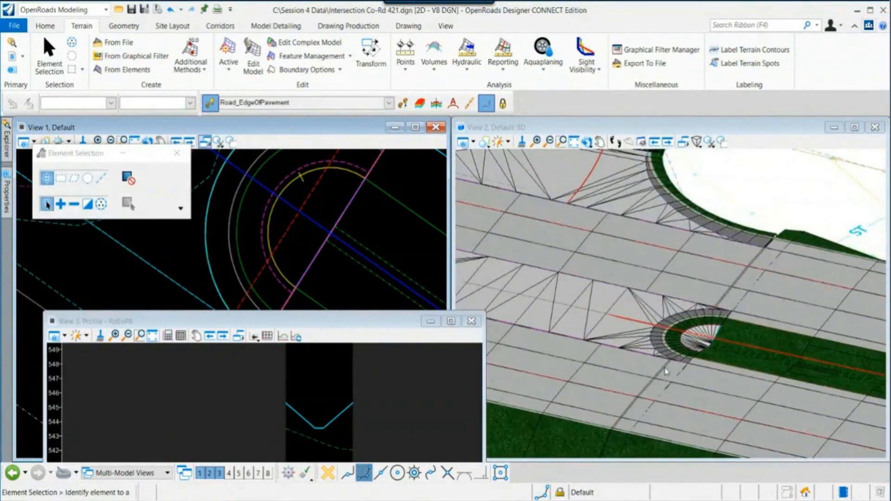
scroll(667, 375, up, 2)
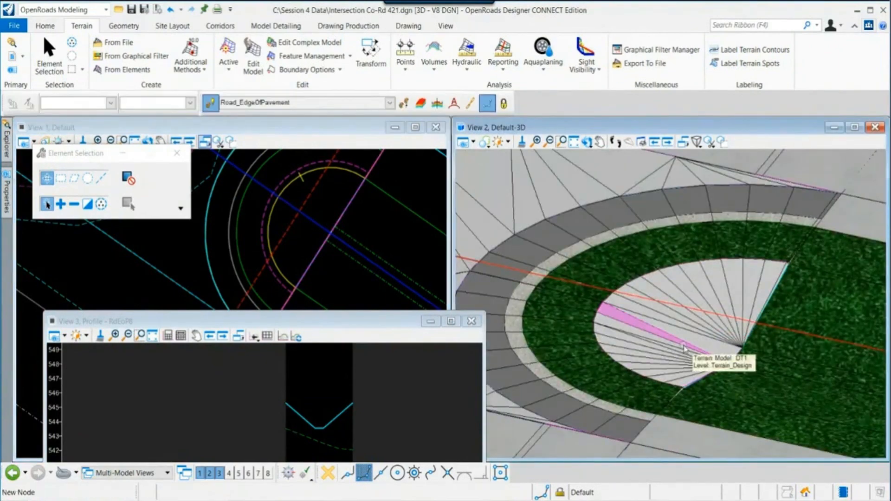
scroll(682, 347, down, 4)
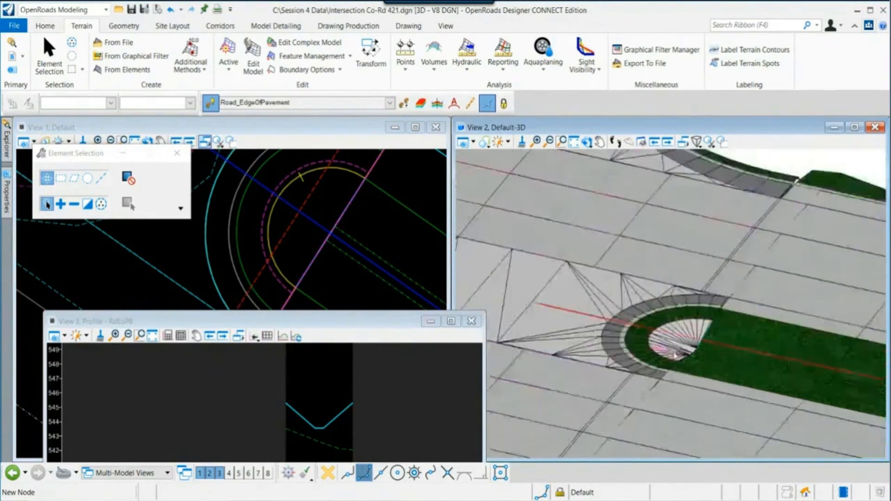
middle_drag(629, 337, 710, 364)
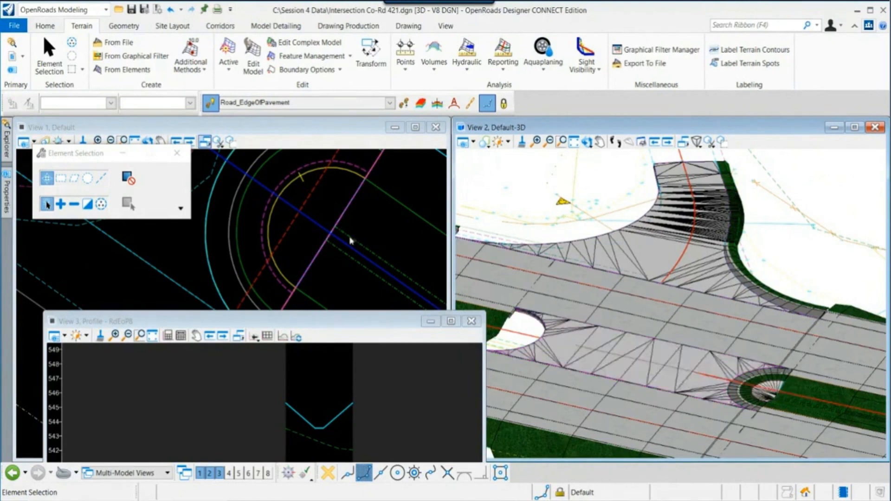
- Examine the surface template triangulation across the curb return and median nose in the 3D view
click(269, 29)
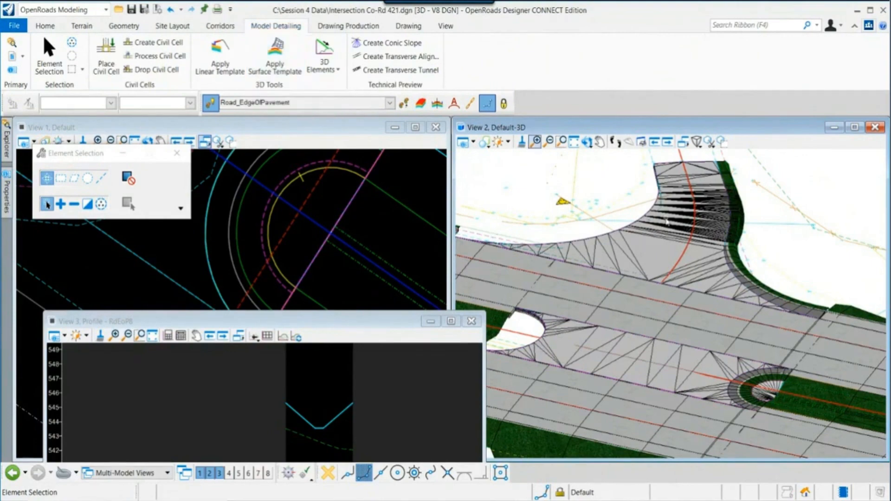
scroll(589, 193, up, 4)
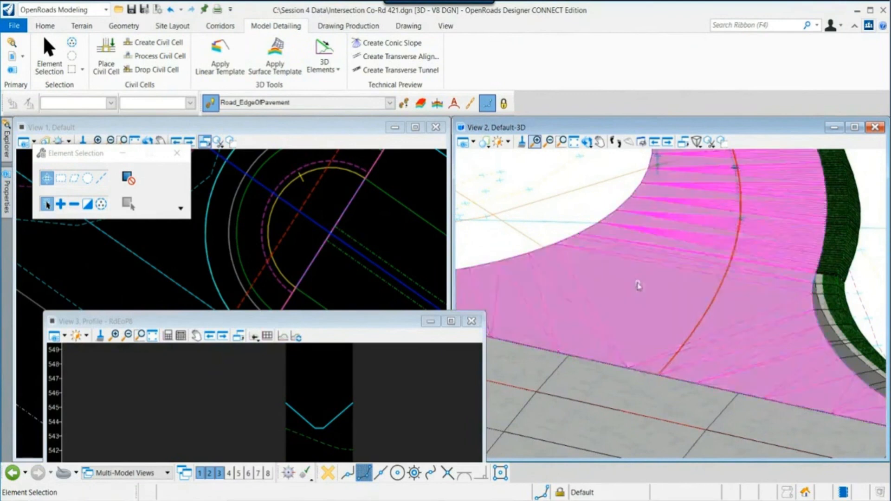
scroll(638, 285, down, 2)
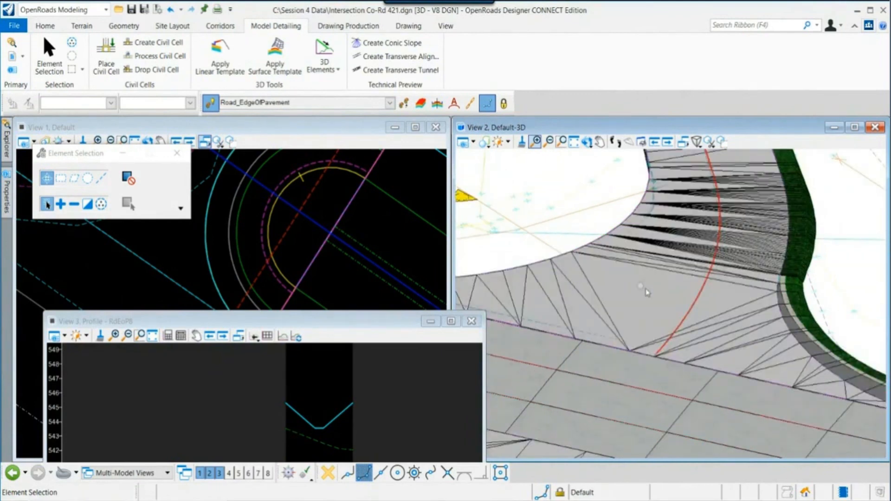
middle_drag(856, 365, 790, 358)
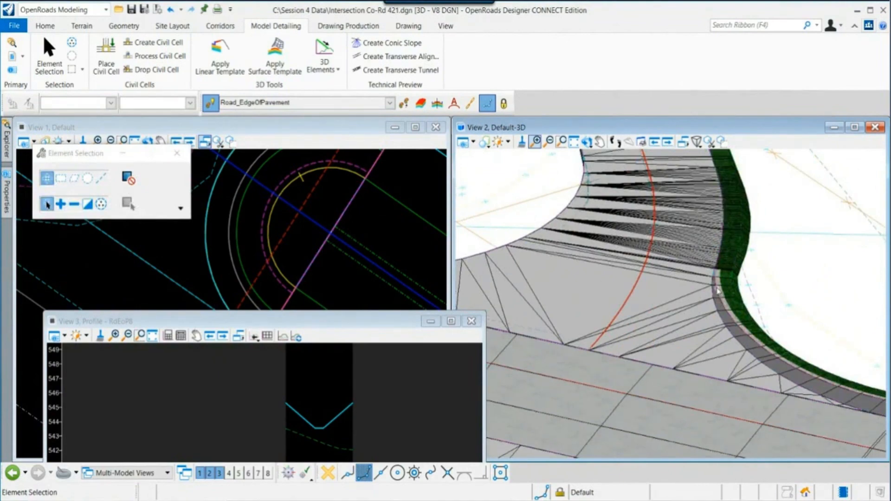
scroll(717, 297, down, 2)
middle_drag(770, 410, 691, 326)
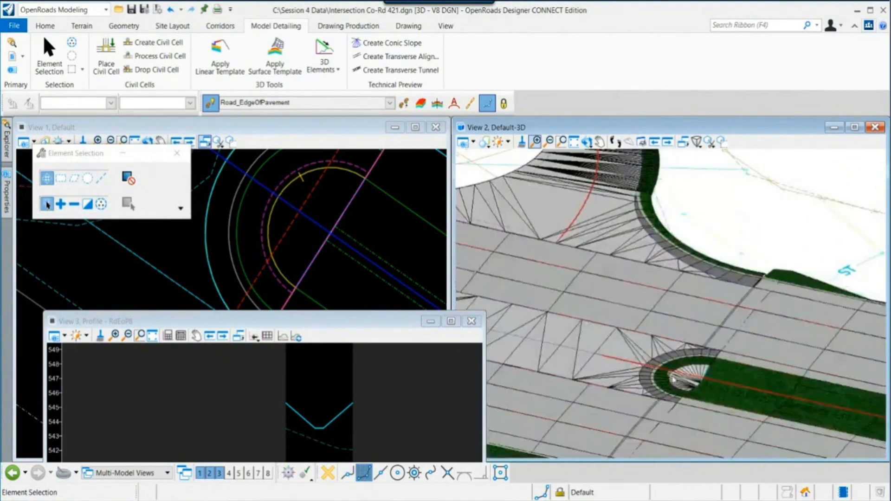
scroll(673, 379, up, 2)
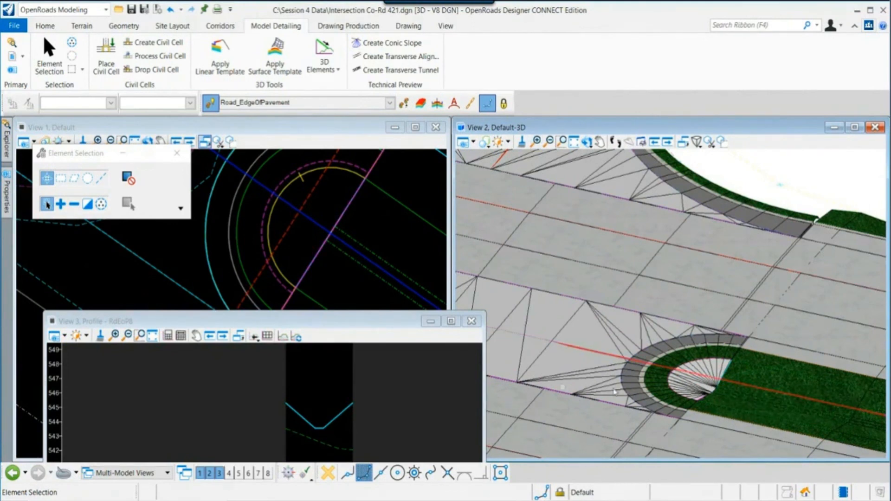
scroll(713, 386, up, 3)
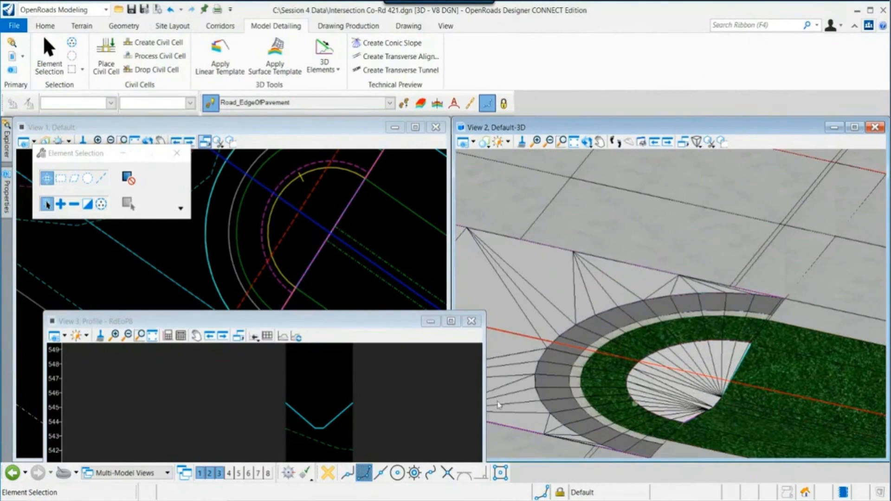
scroll(573, 327, down, 4)
scroll(572, 327, down, 1)
middle_drag(572, 328, 667, 413)
scroll(630, 285, up, 2)
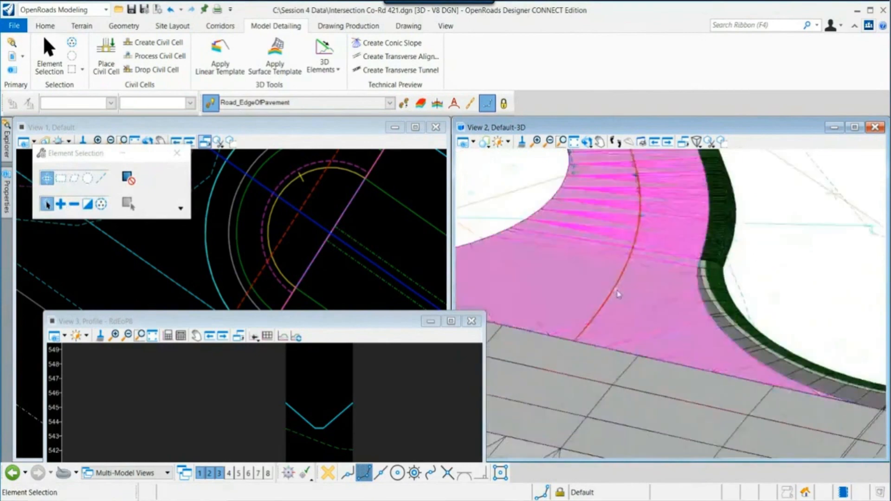
scroll(618, 293, up, 3)
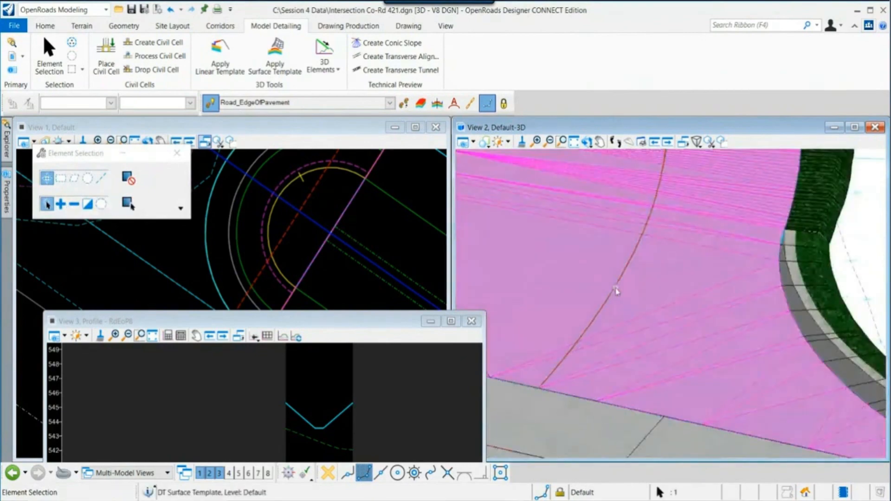
scroll(615, 291, up, 2)
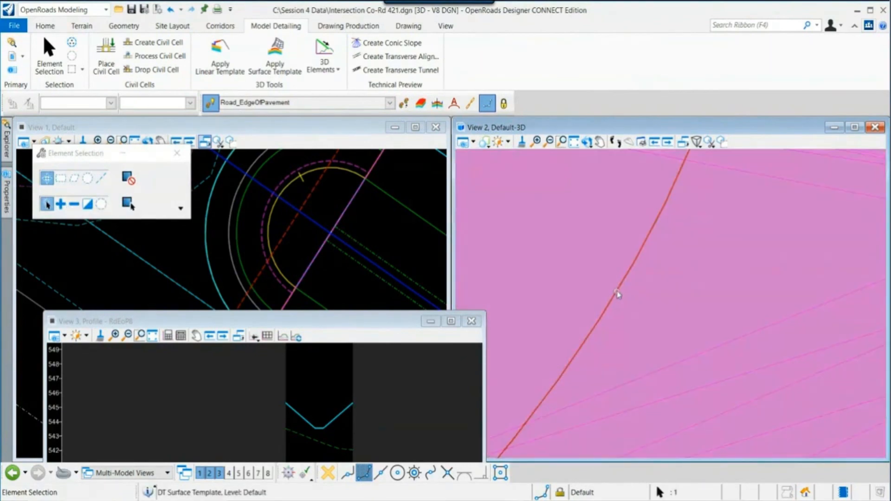